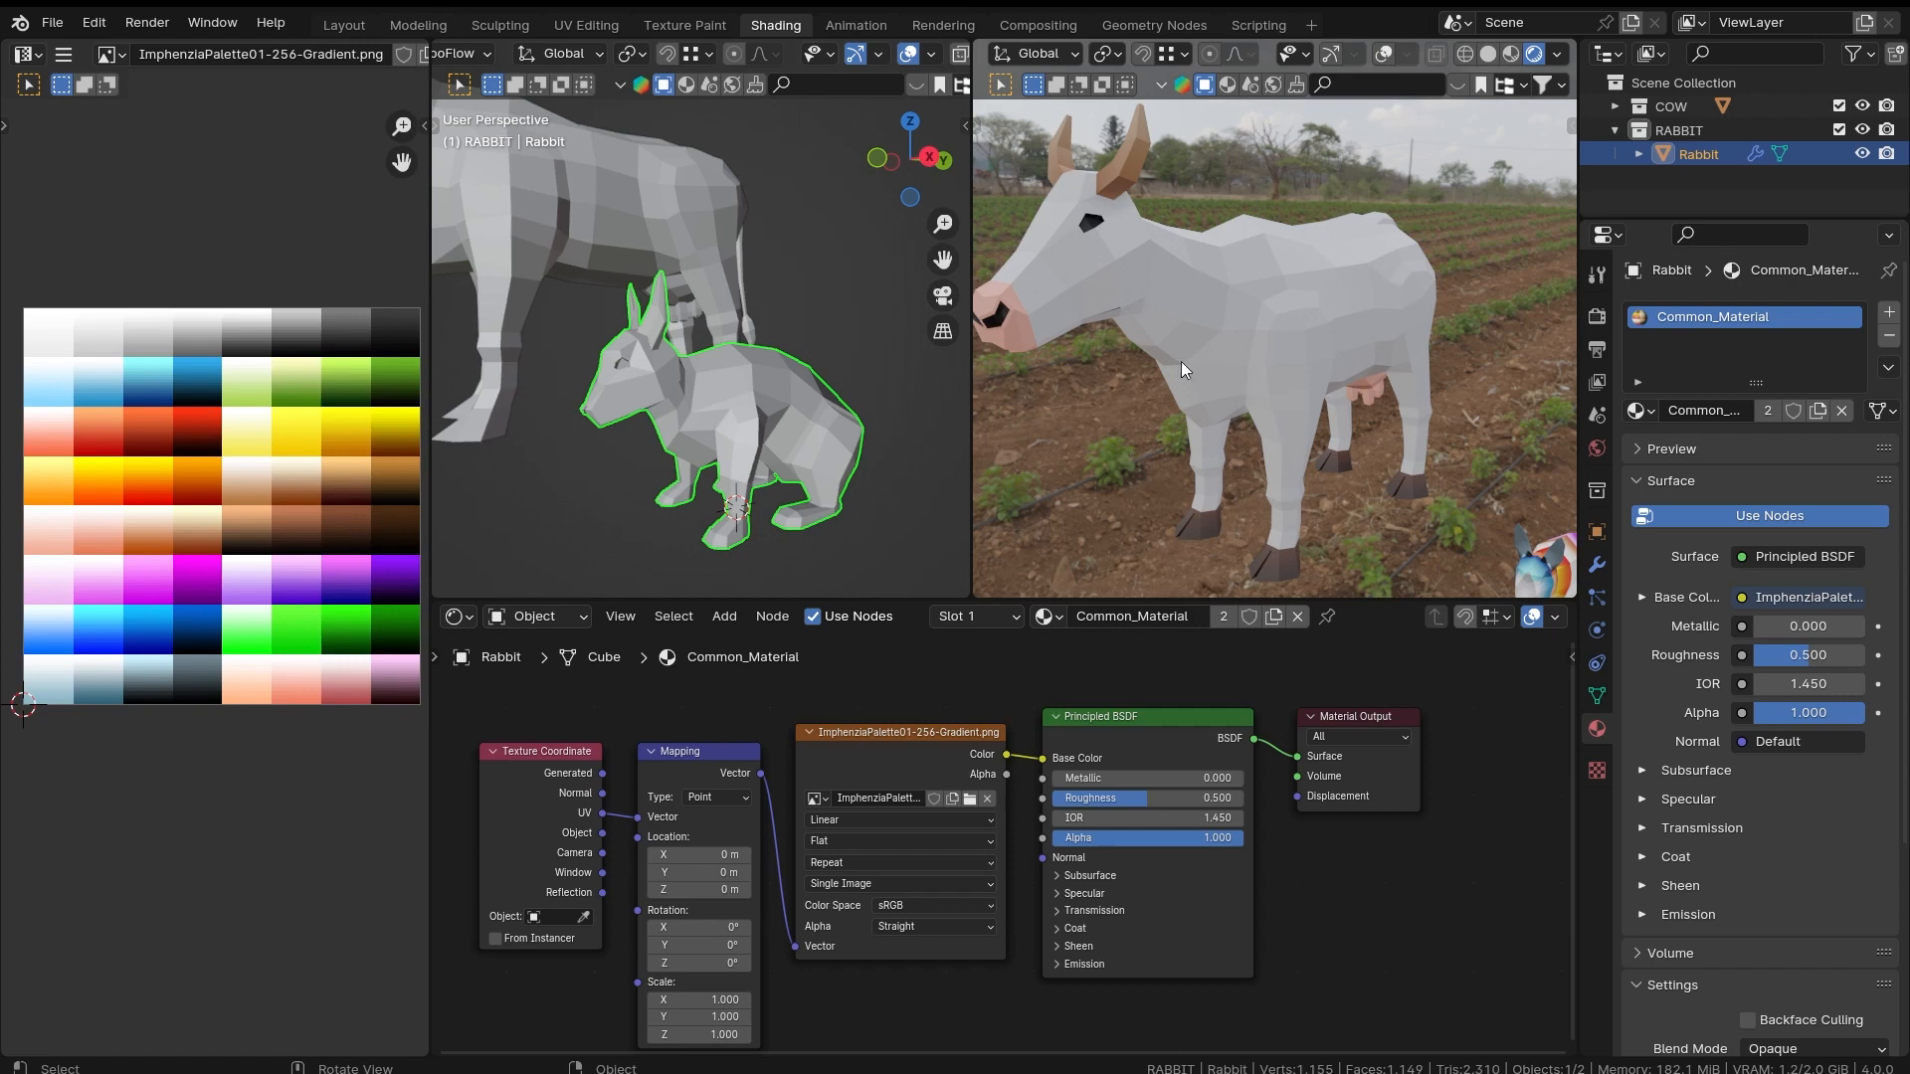
Step: Align the Texture Coordinate, Mapping and palette image nodes in one row with the Principled BSDF node
mouse_move(328, 555)
middle_down()
mouse_move(341, 531)
mouse_move(304, 554)
middle_up()
scroll(941, 921, up, 5)
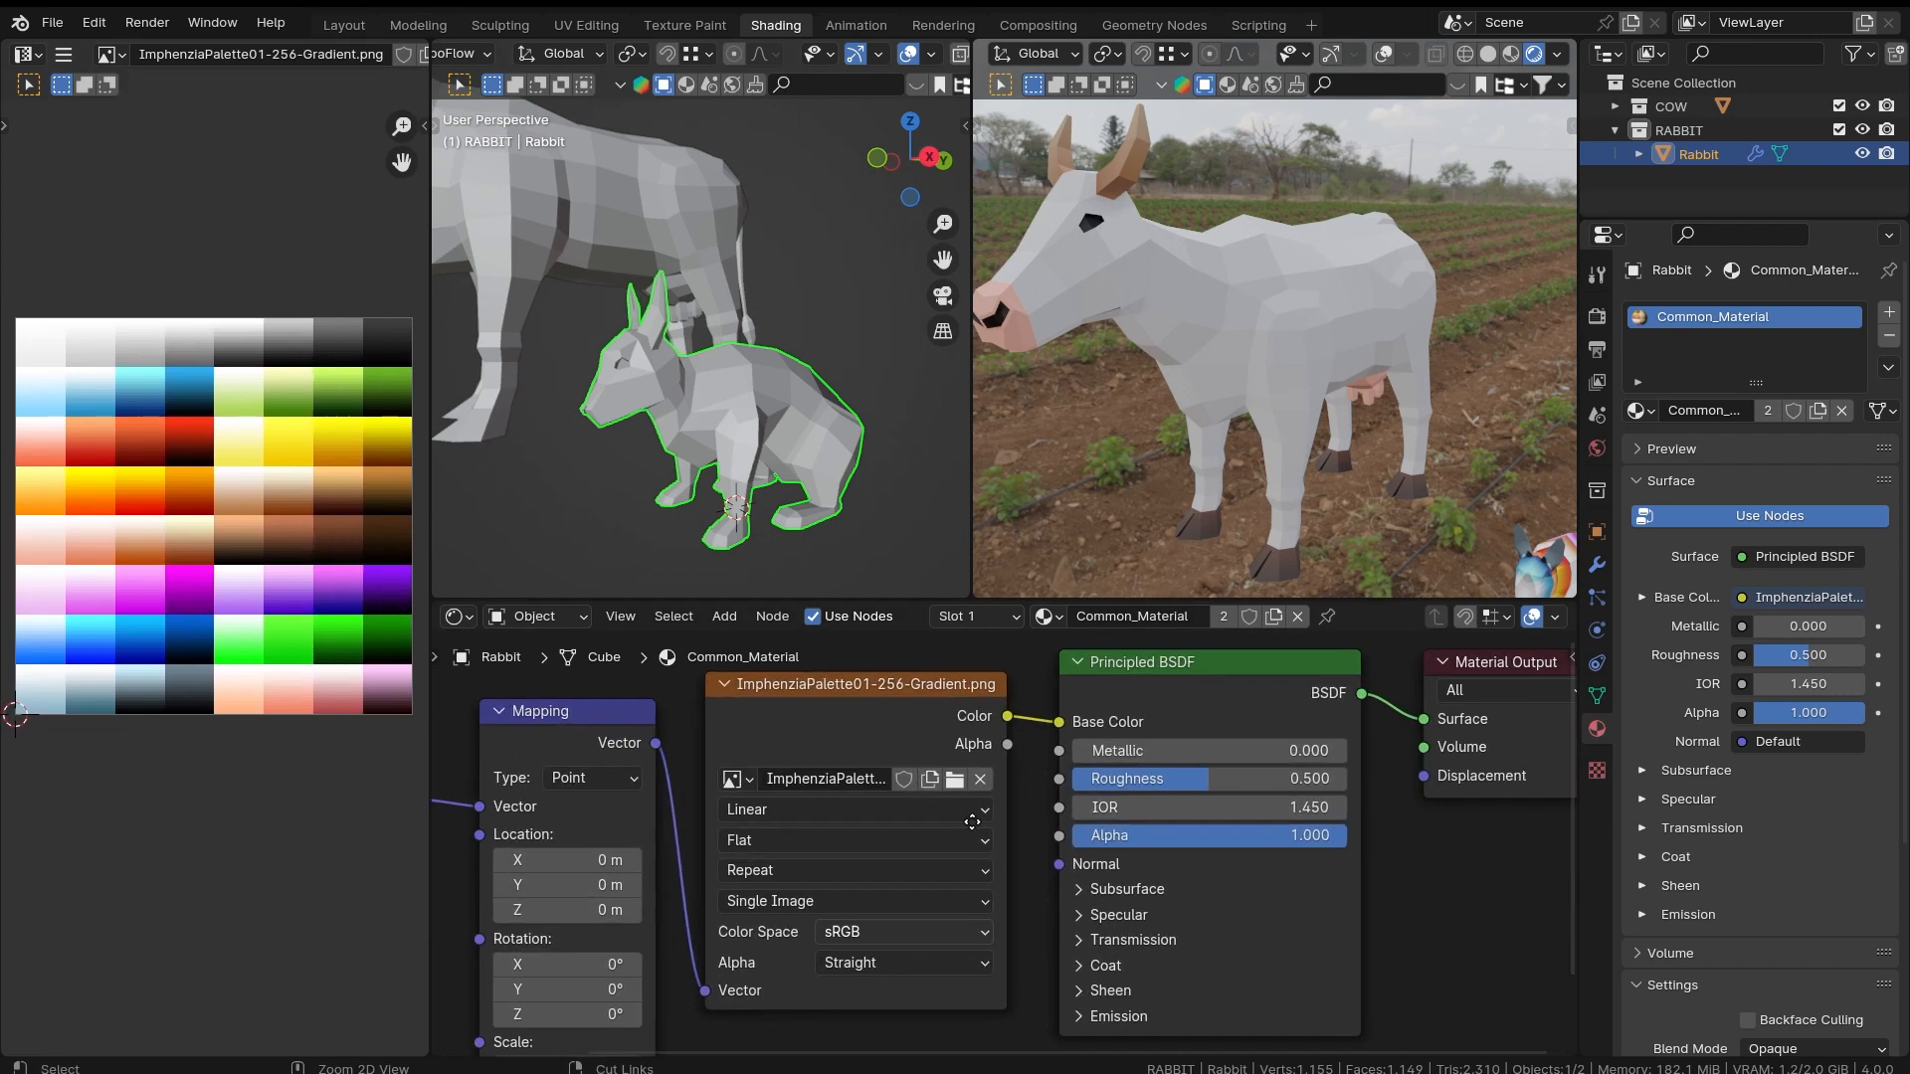
scroll(1030, 737, down, 3)
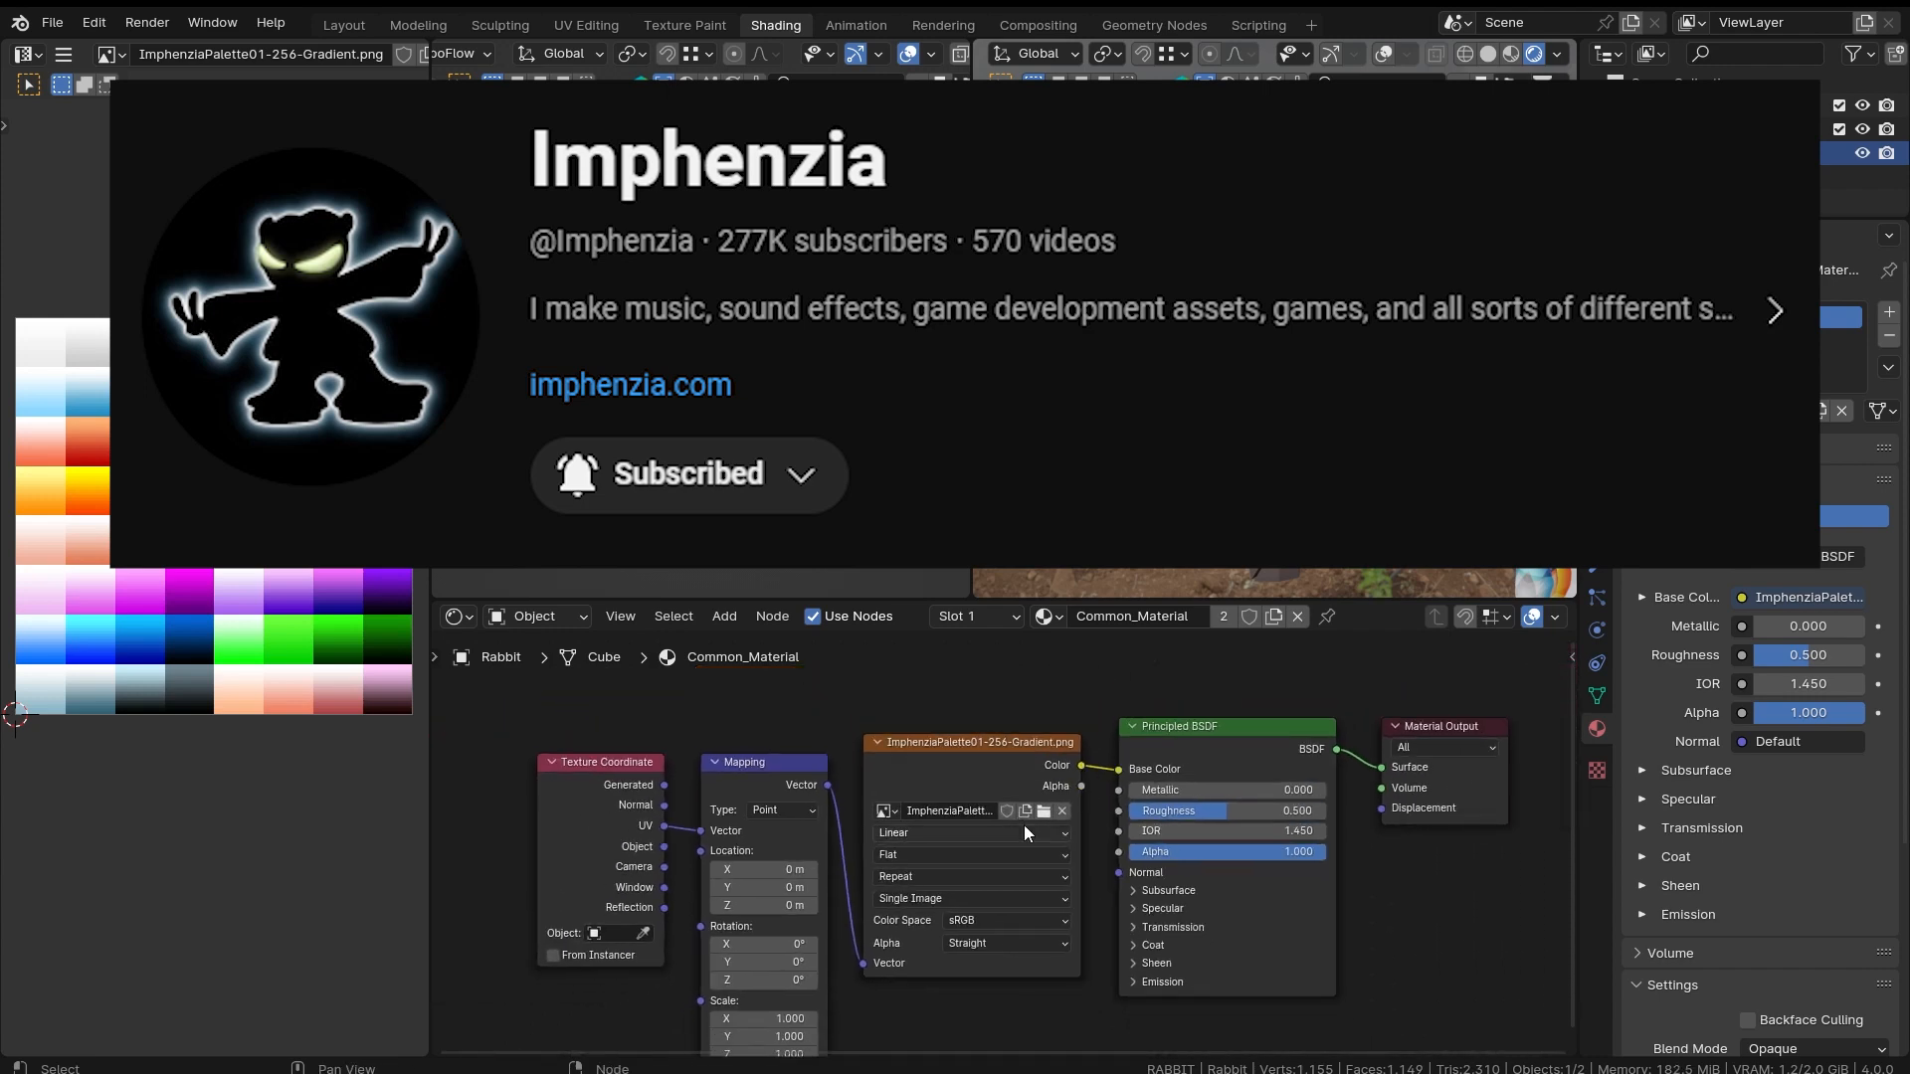
middle_drag(235, 596, 233, 605)
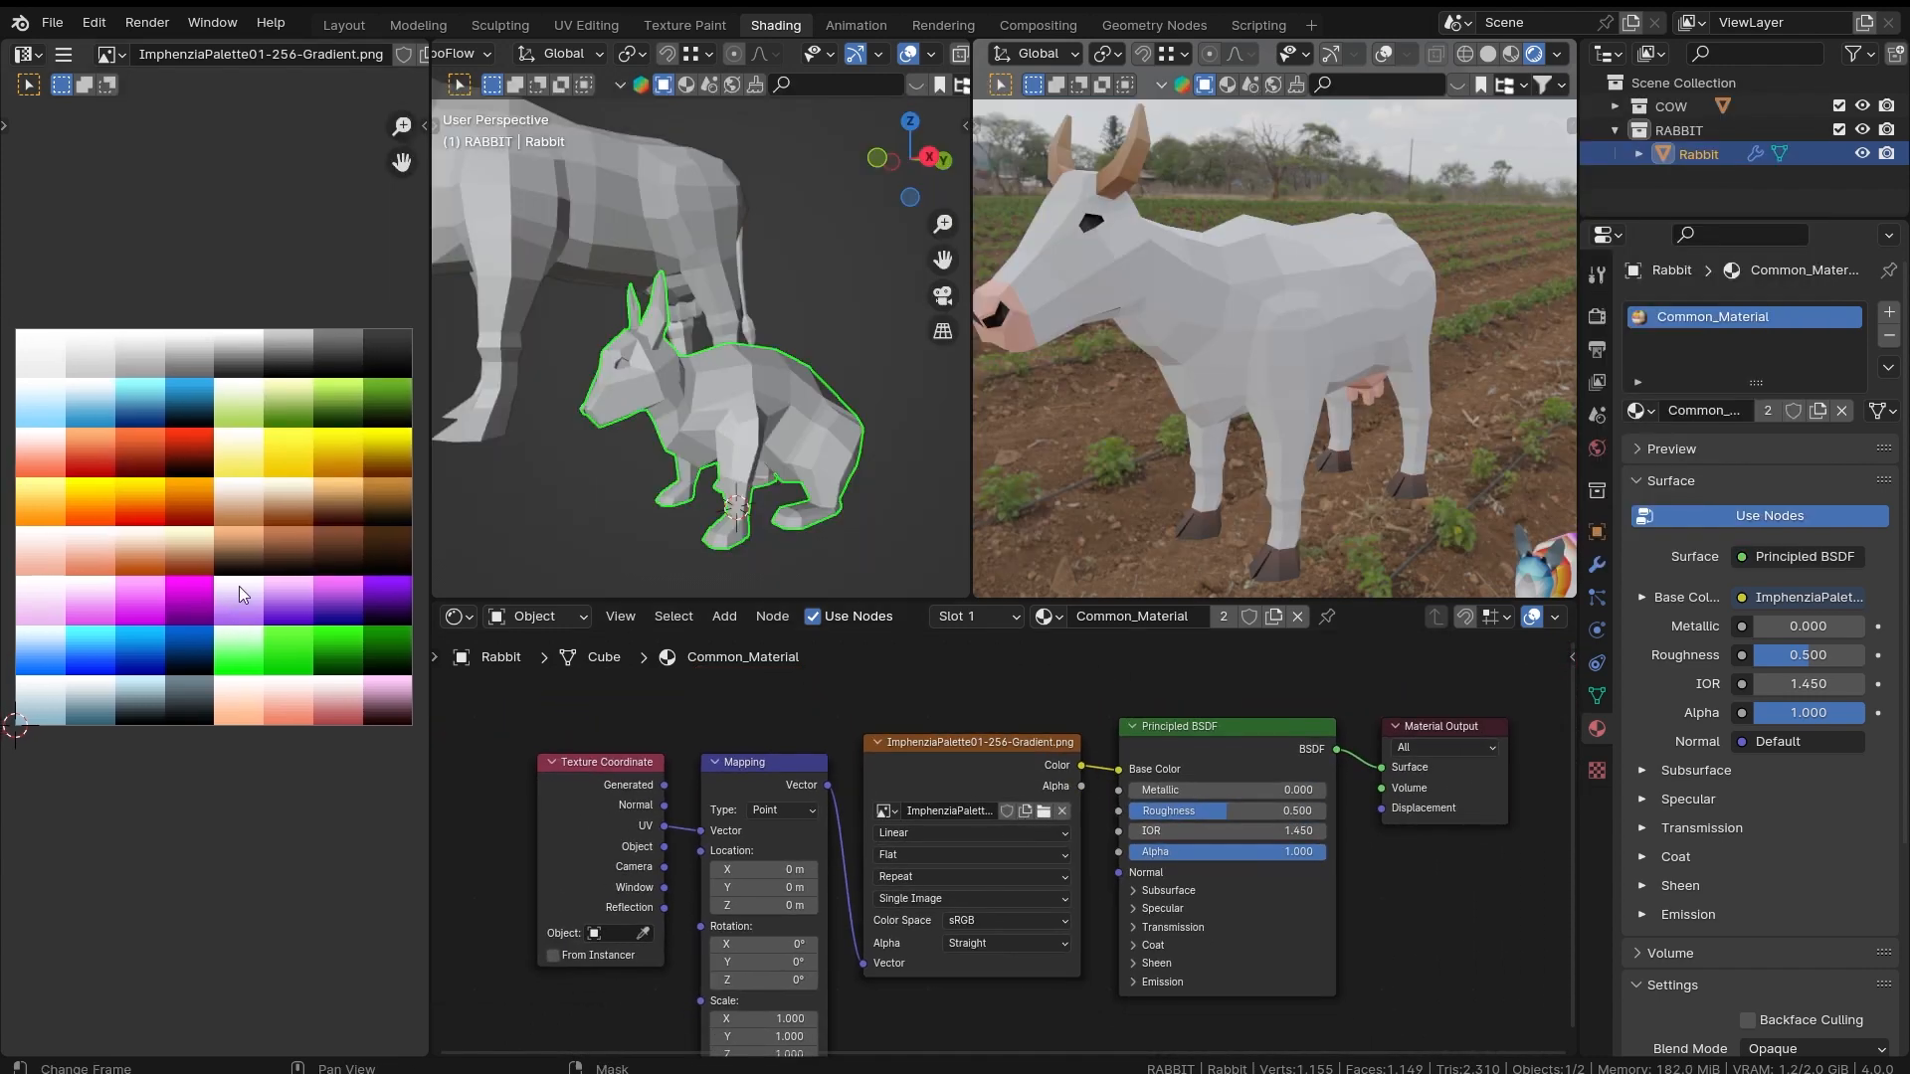
ctrl+middle_drag(343, 492, 271, 565)
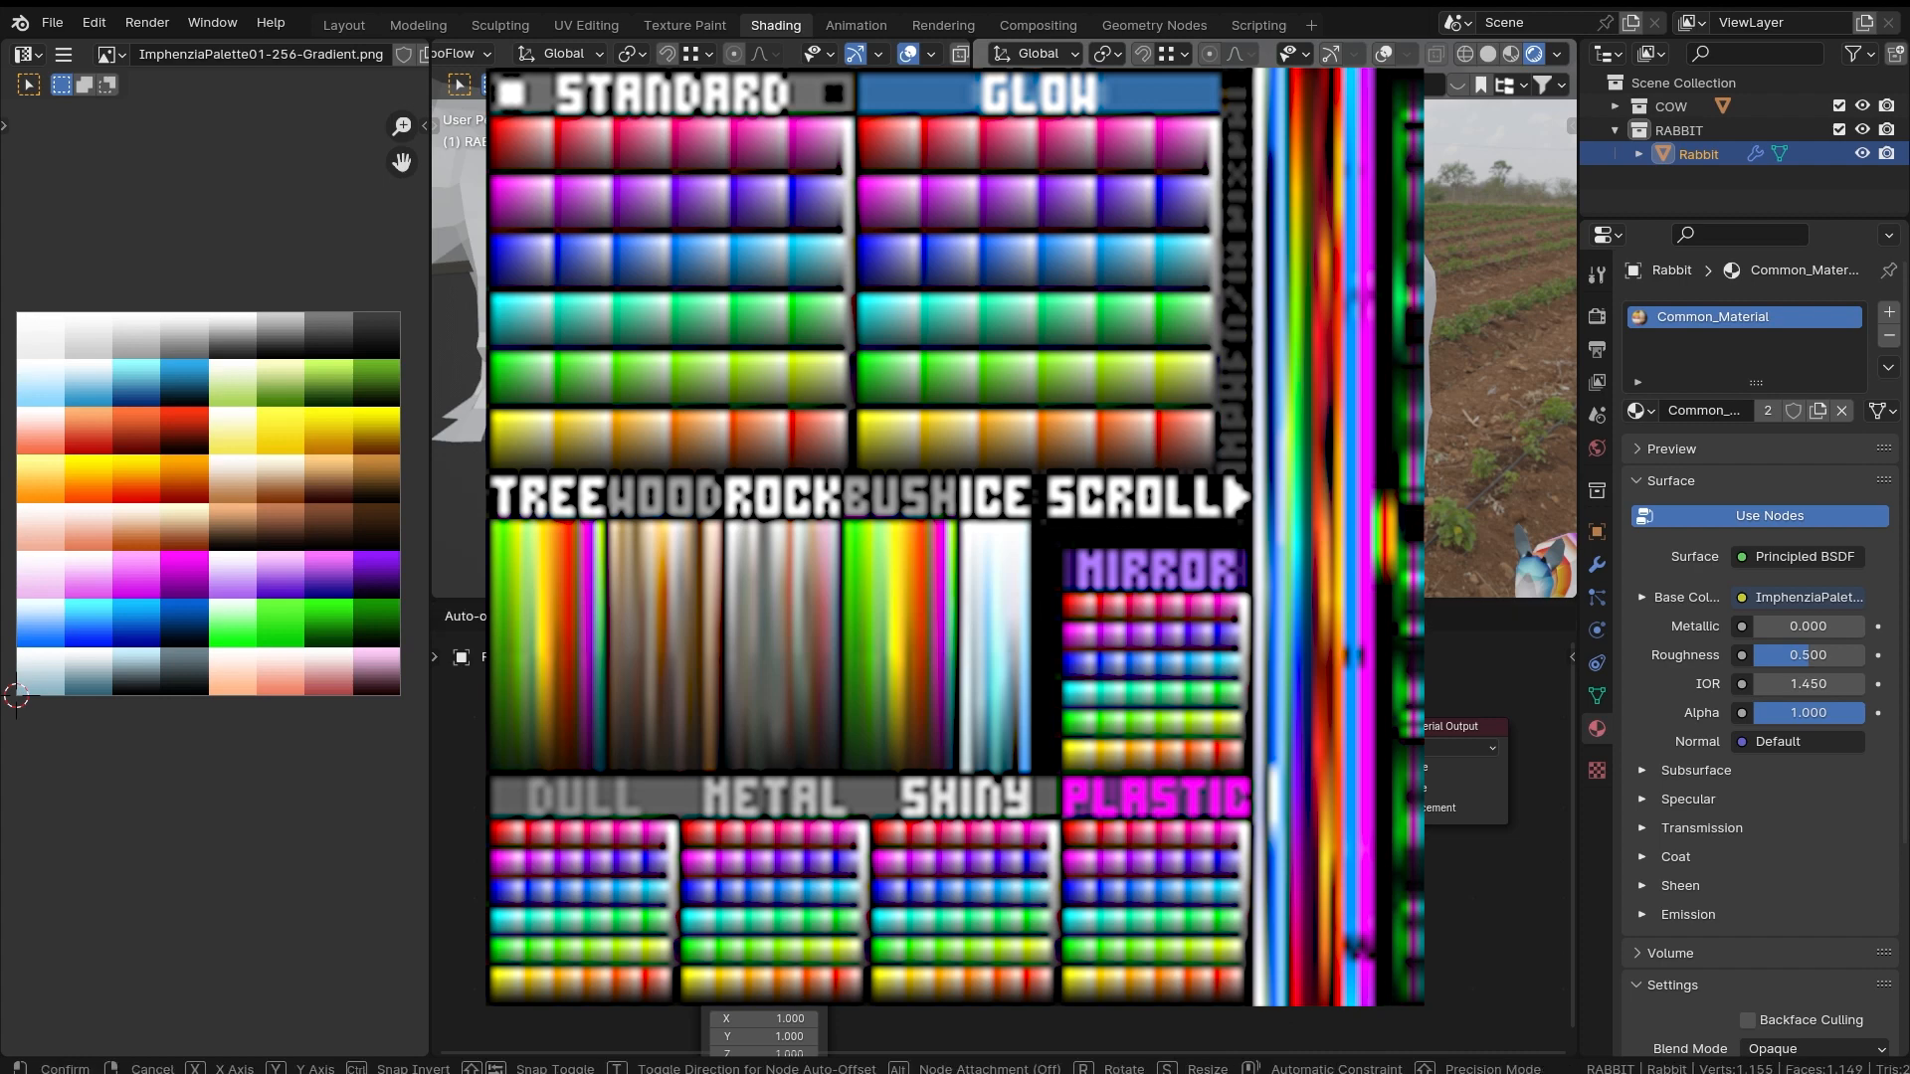
key(g)
key(Escape)
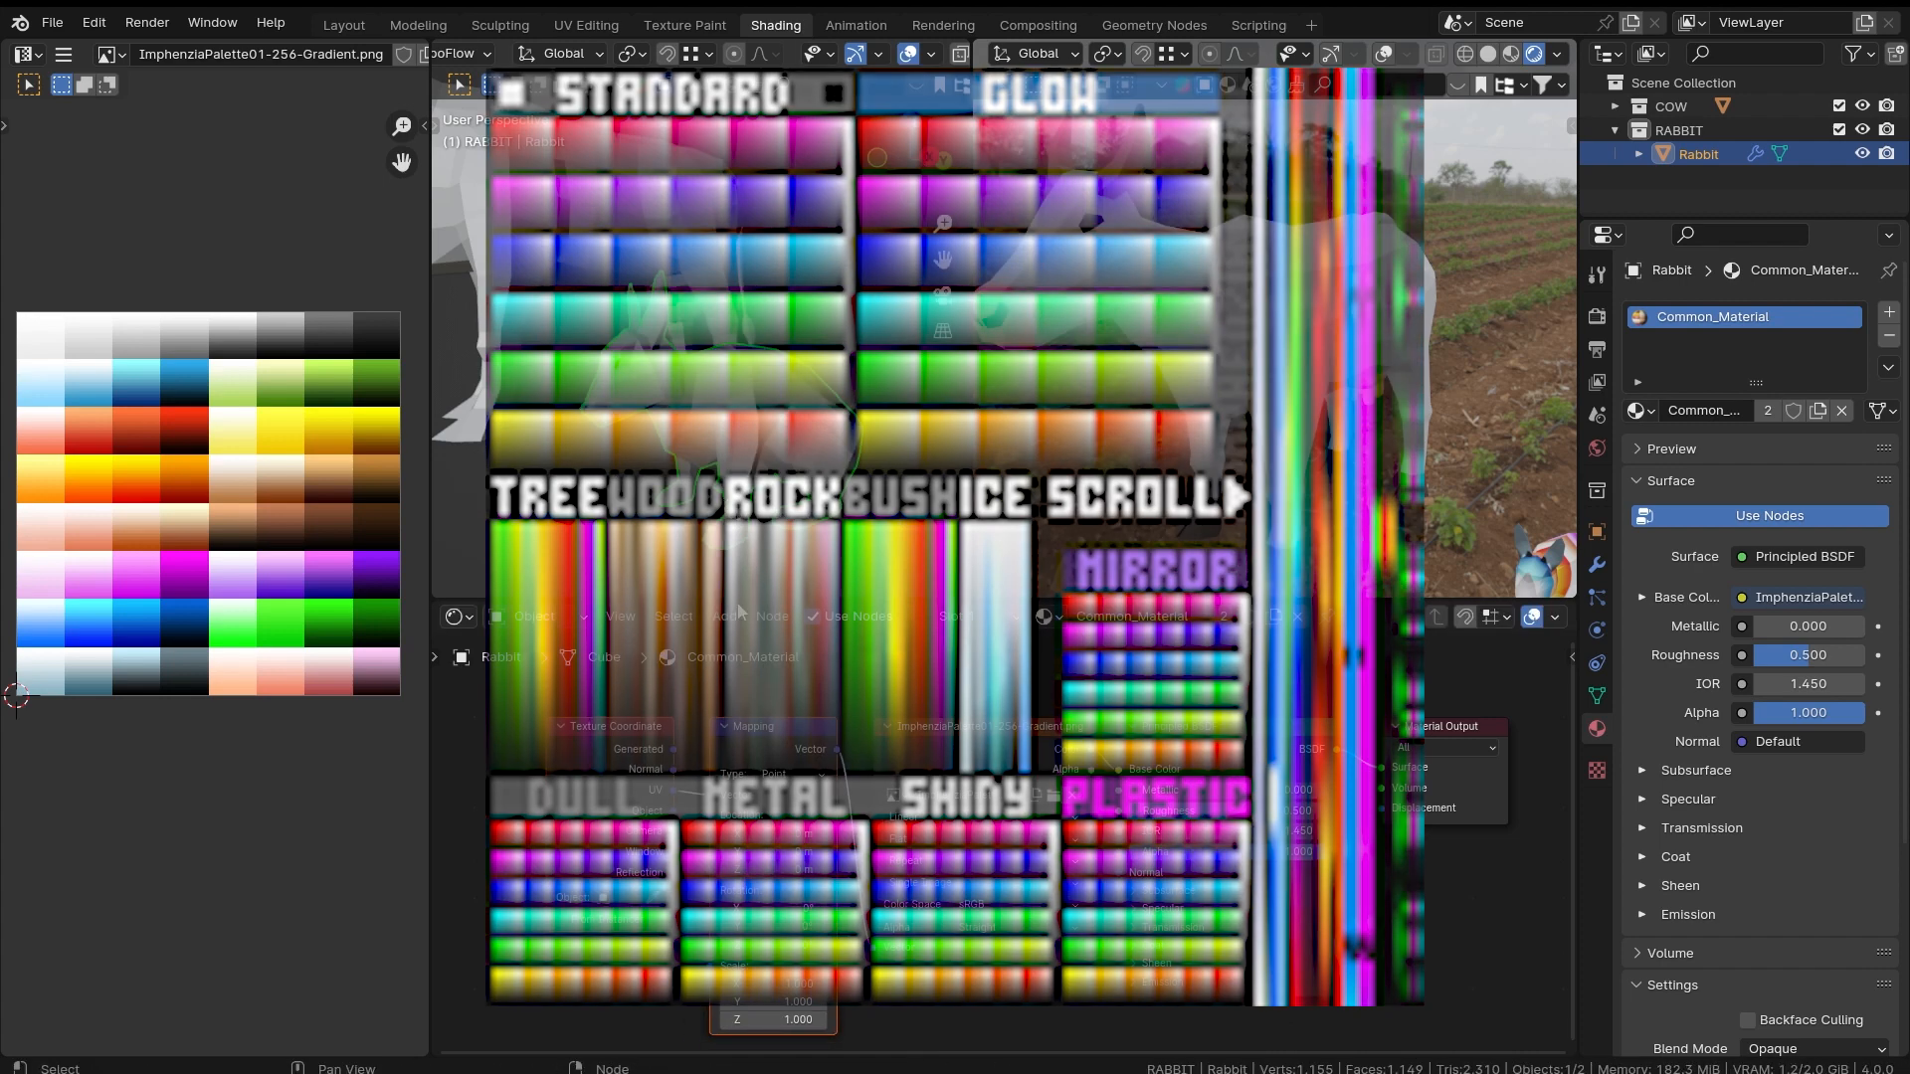
Step: Examine the rainbow-coloured rabbit next to the cow in the rendered viewport from several angles
shift+middle_drag(1379, 391, 1160, 104)
middle_drag(1383, 470, 1360, 463)
scroll(1429, 358, up, 4)
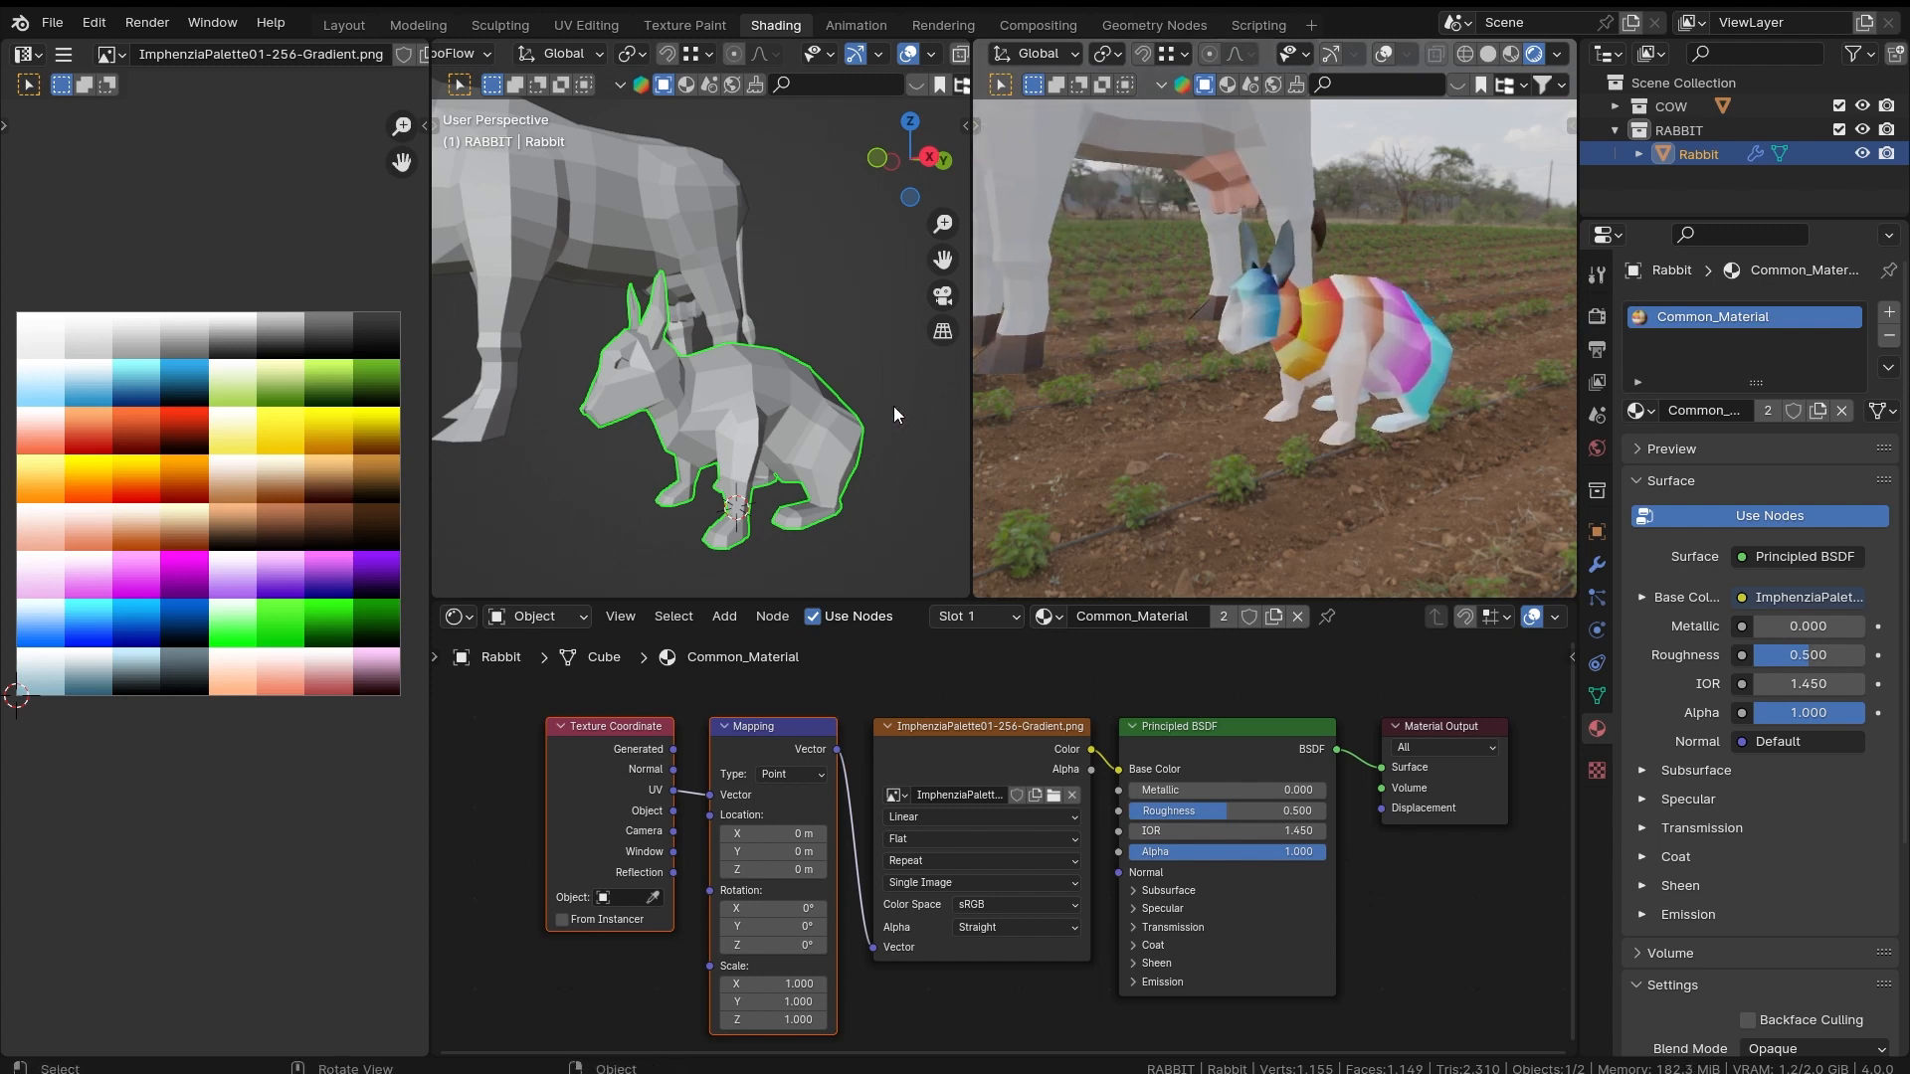
ctrl+middle_drag(1367, 266, 1323, 384)
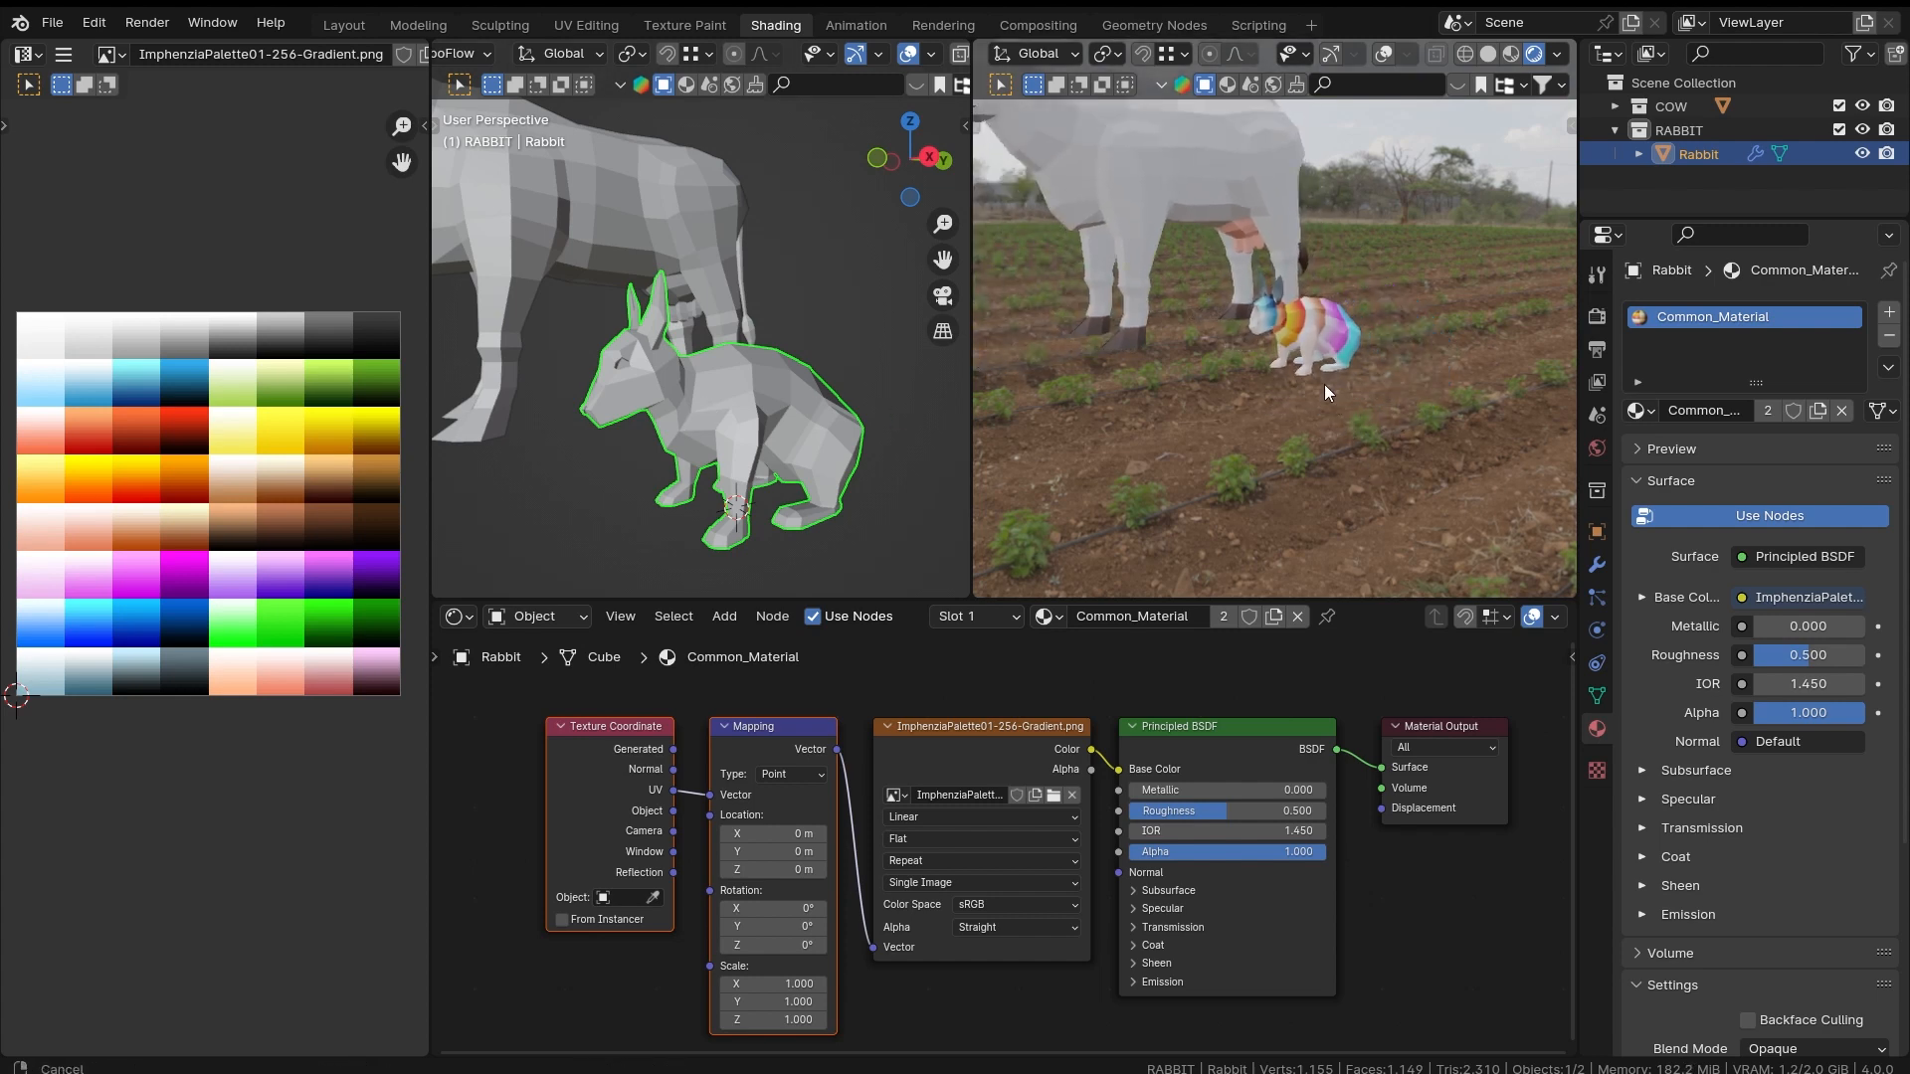
mouse_move(1361, 217)
shift+middle_down()
mouse_move(1347, 361)
mouse_move(1358, 229)
shift+middle_up()
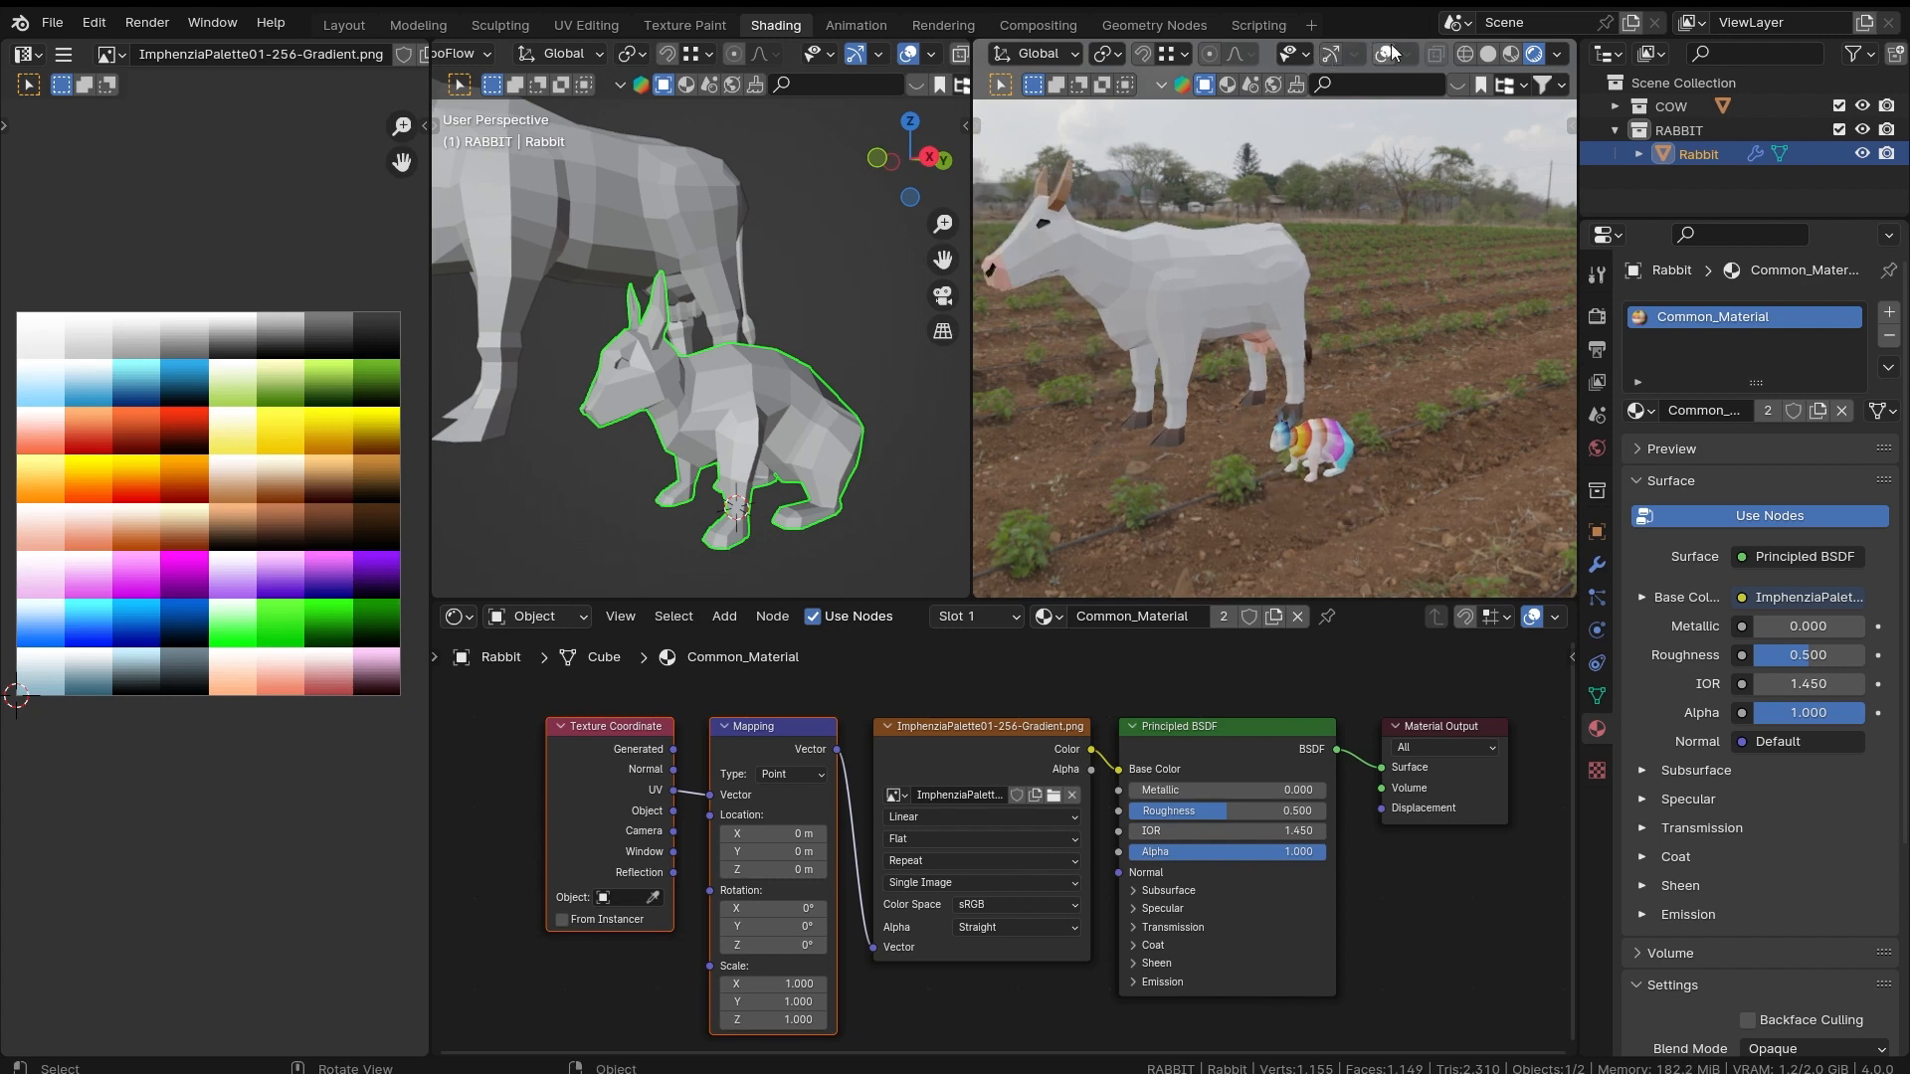
middle_drag(1321, 289, 1356, 378)
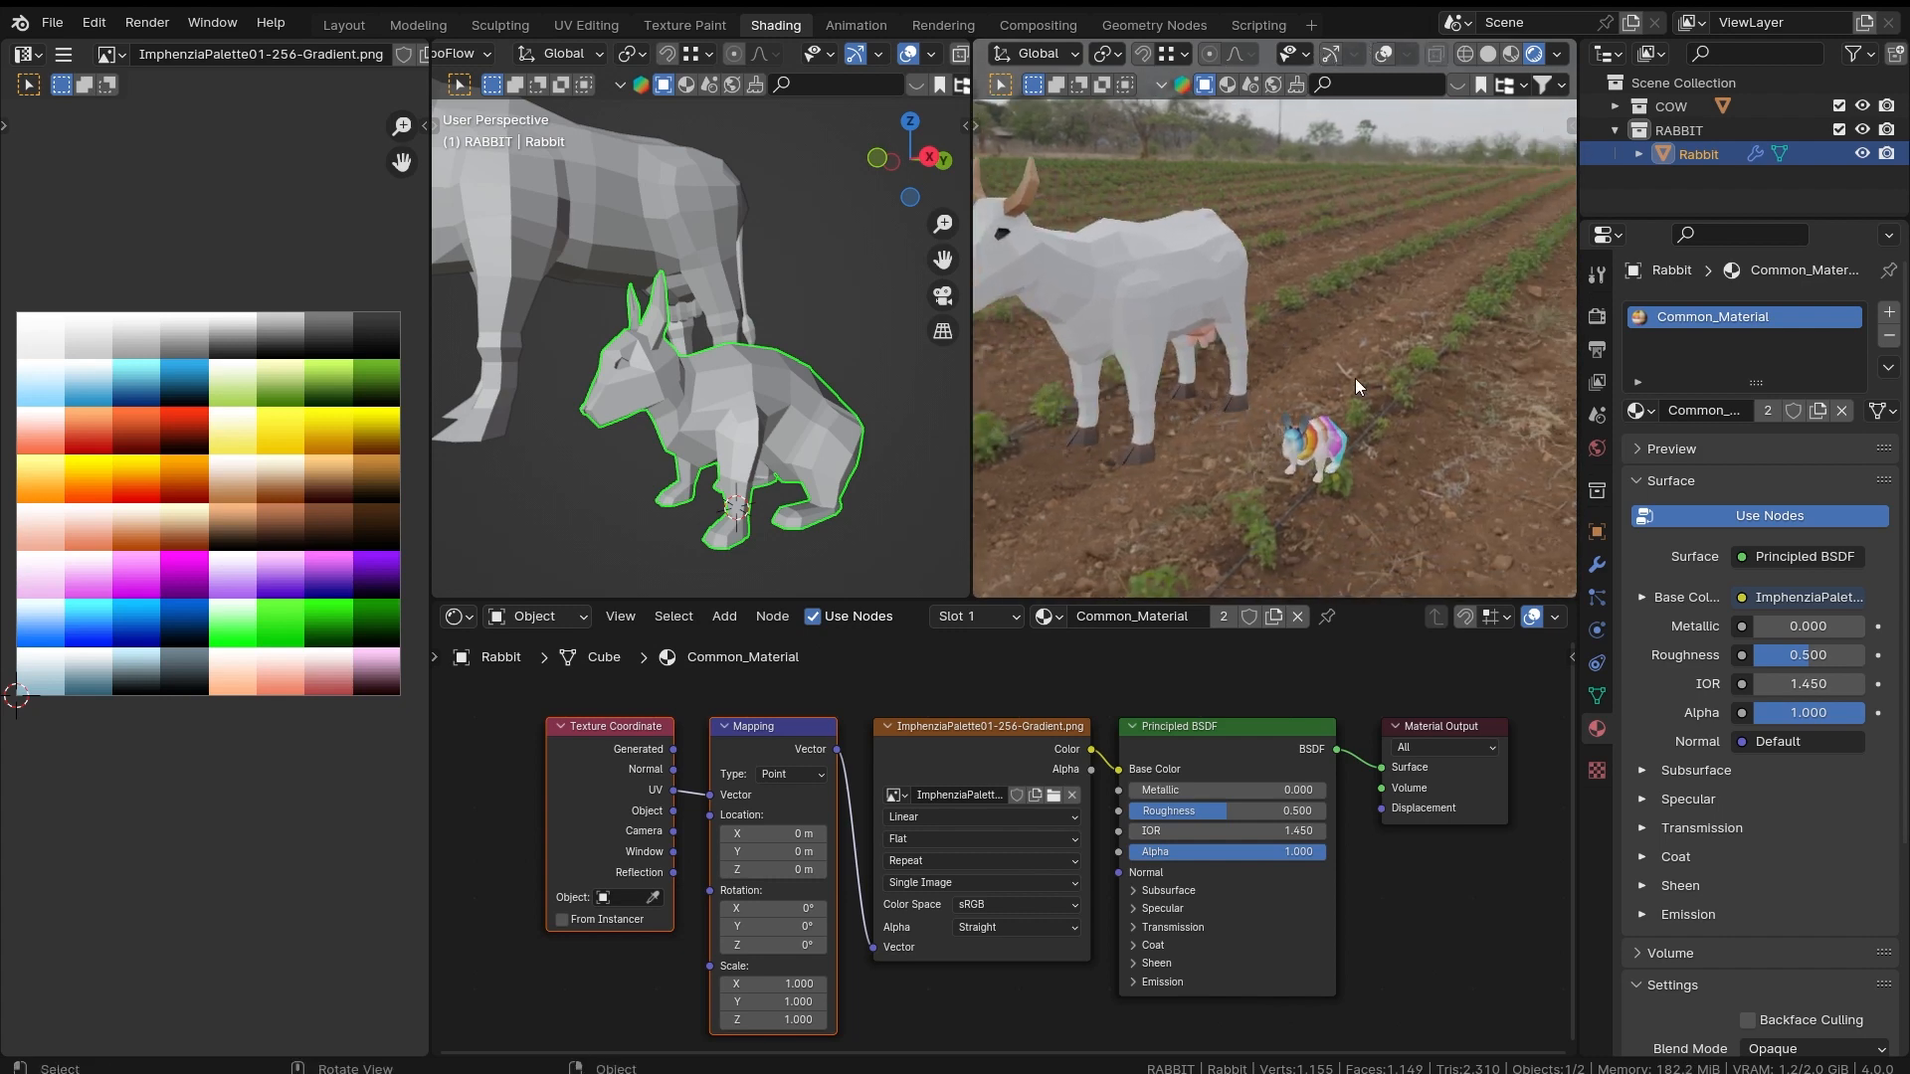
middle_drag(1331, 443, 1303, 256)
mouse_move(1255, 418)
shift+middle_down()
mouse_move(1267, 360)
mouse_move(1340, 452)
mouse_move(1357, 373)
mouse_move(1395, 379)
mouse_move(1396, 273)
shift+middle_up()
Step: Switch the rendered viewport to Material Preview shading and back to Rendered
key(z)
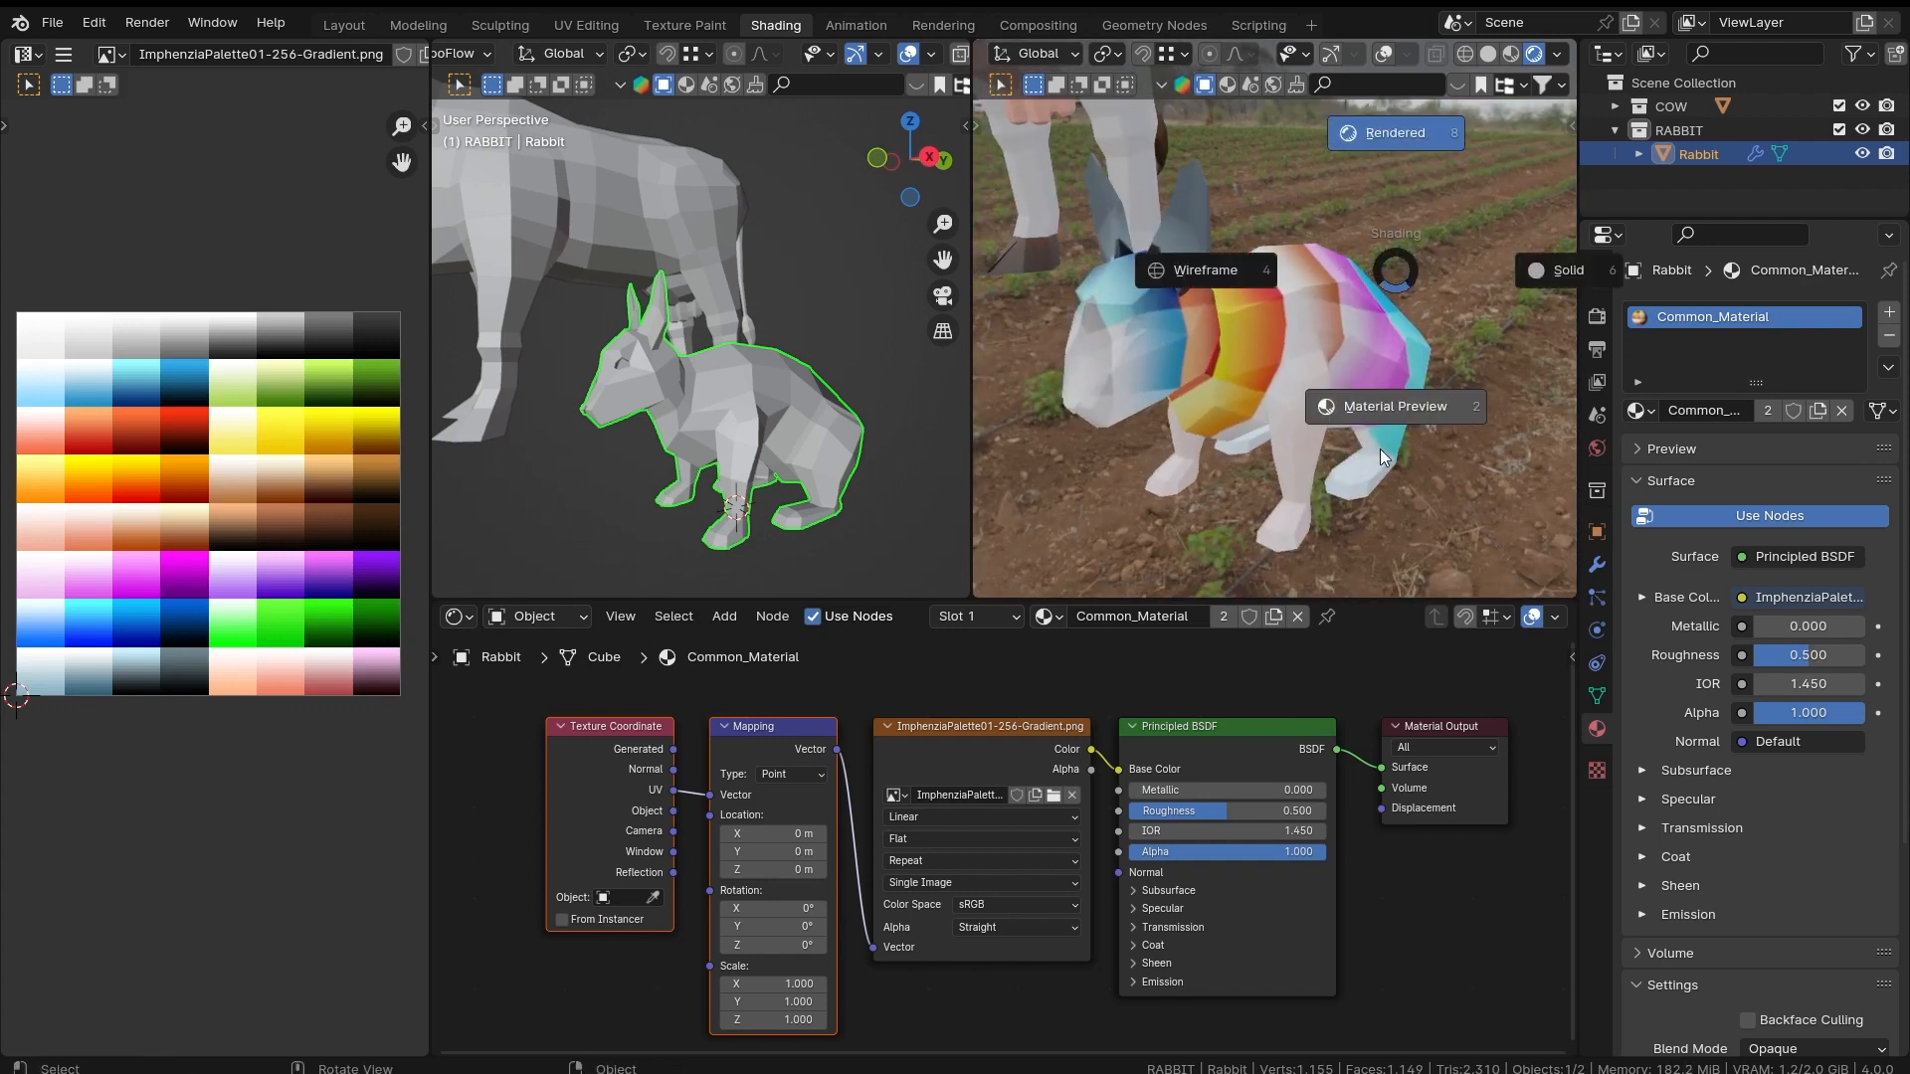
click(1381, 449)
mouse_move(1430, 458)
middle_down()
mouse_move(1167, 464)
mouse_move(1405, 466)
middle_up()
key(z)
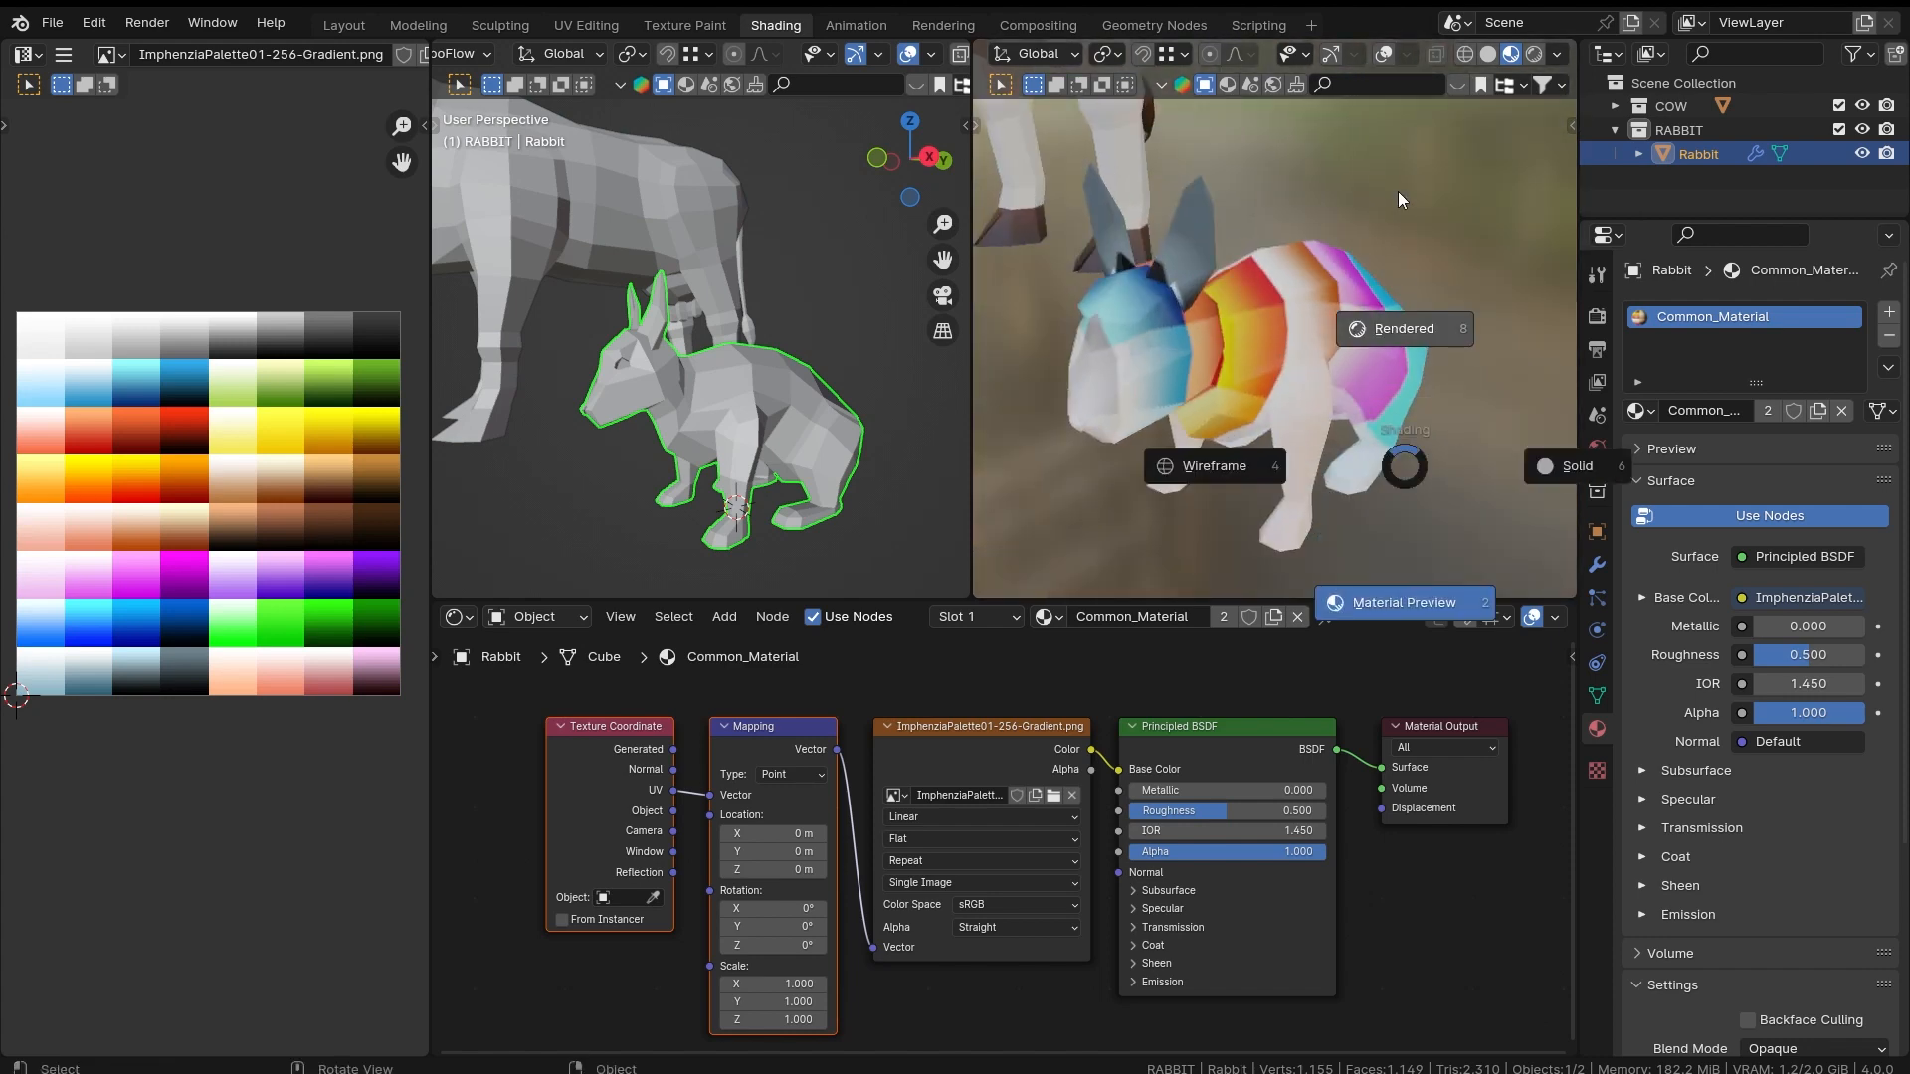
click(1447, 288)
Step: Compare how the rabbit looks in the solid viewport and in the rendered viewport
mouse_move(1406, 283)
middle_down()
mouse_move(1146, 231)
mouse_move(1435, 263)
mouse_move(1419, 253)
middle_up()
middle_drag(695, 388, 732, 344)
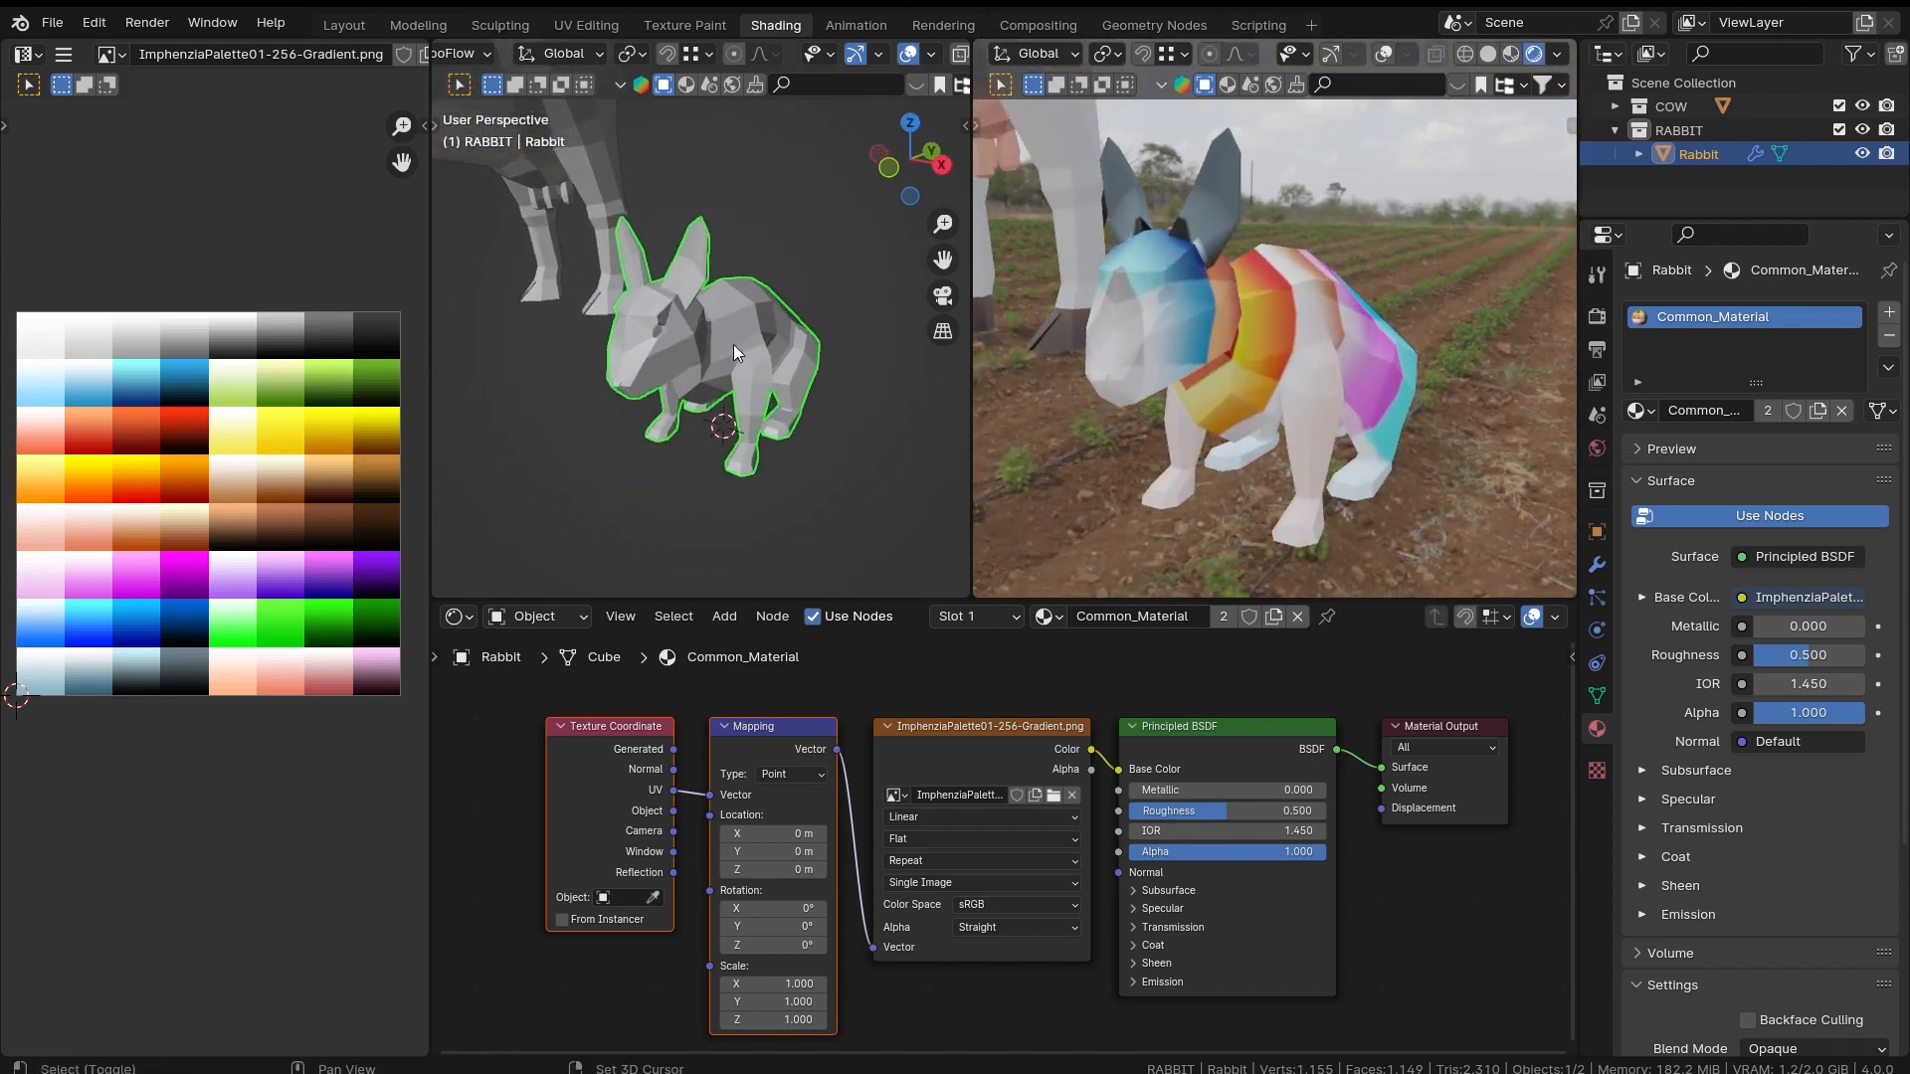
middle_drag(1244, 664, 1202, 664)
scroll(688, 189, down, 6)
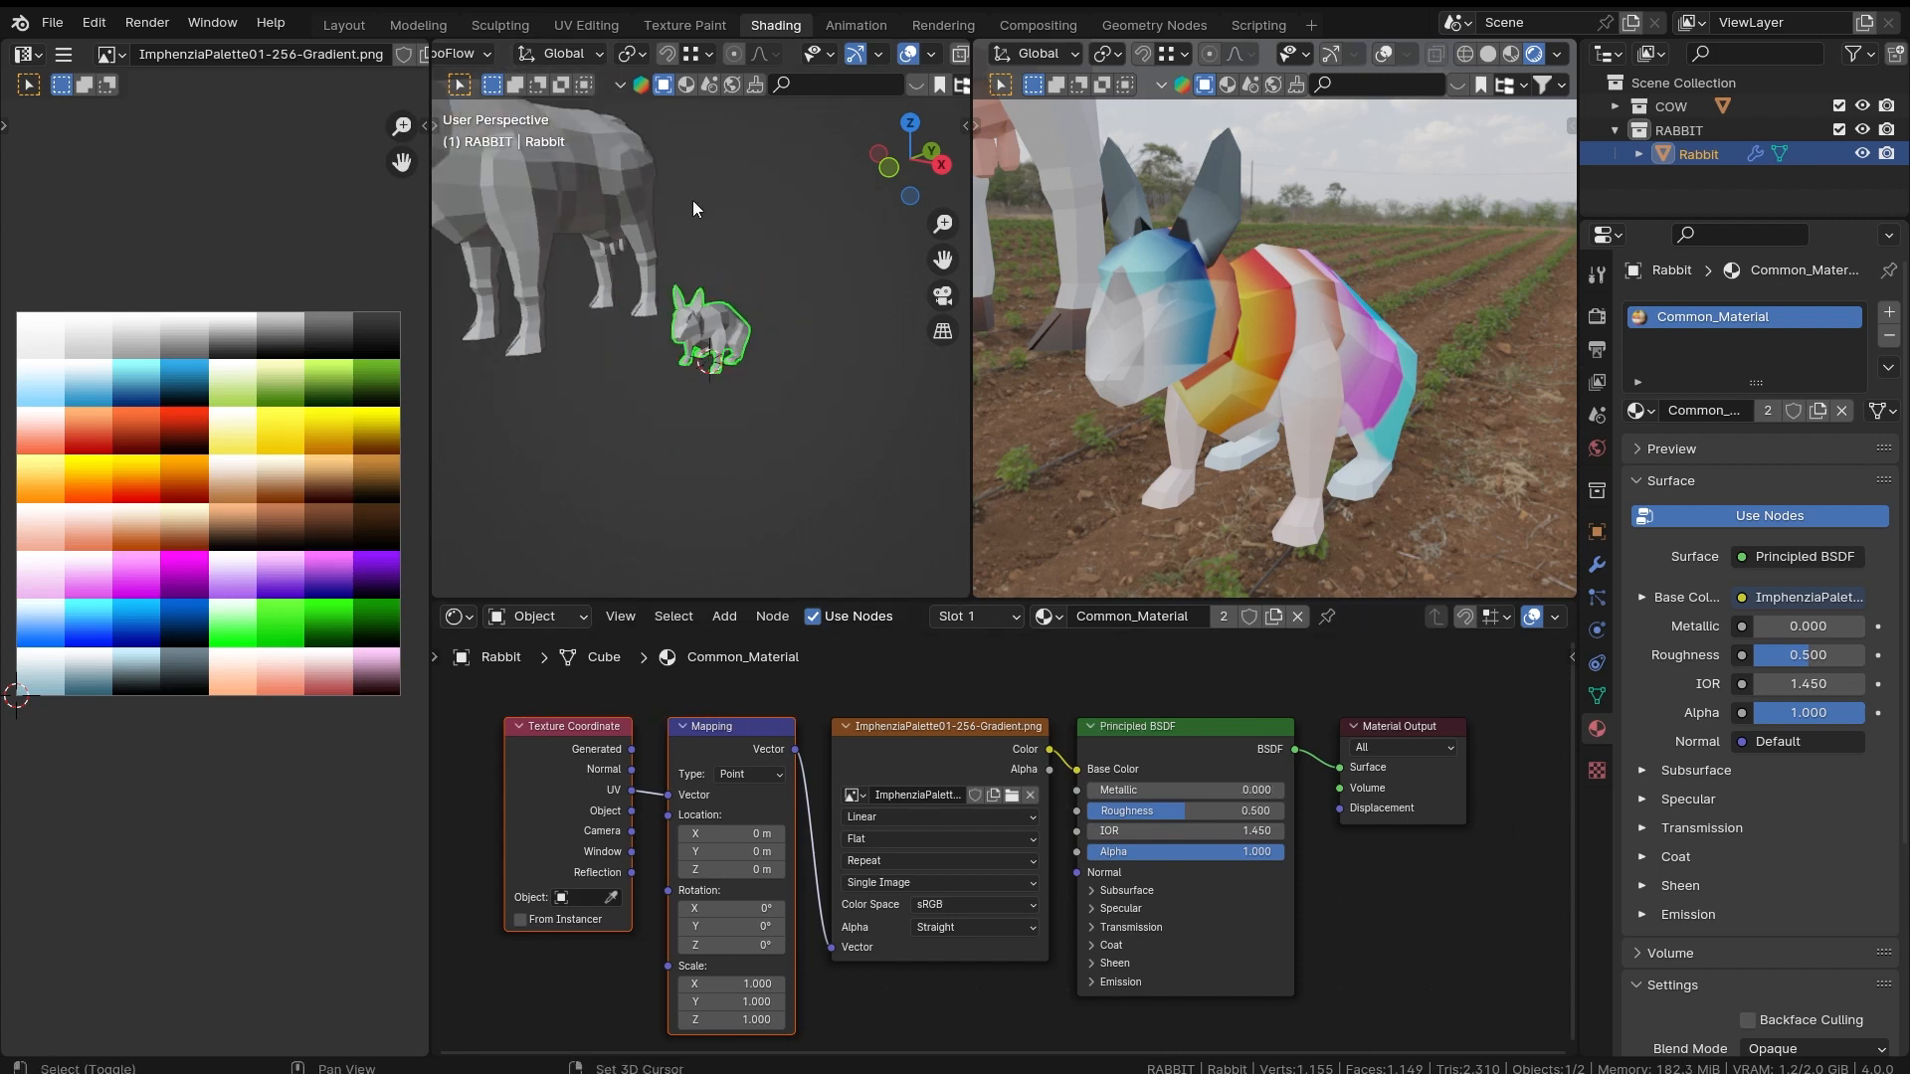
shift+middle_drag(693, 200, 746, 316)
click(577, 309)
click(766, 494)
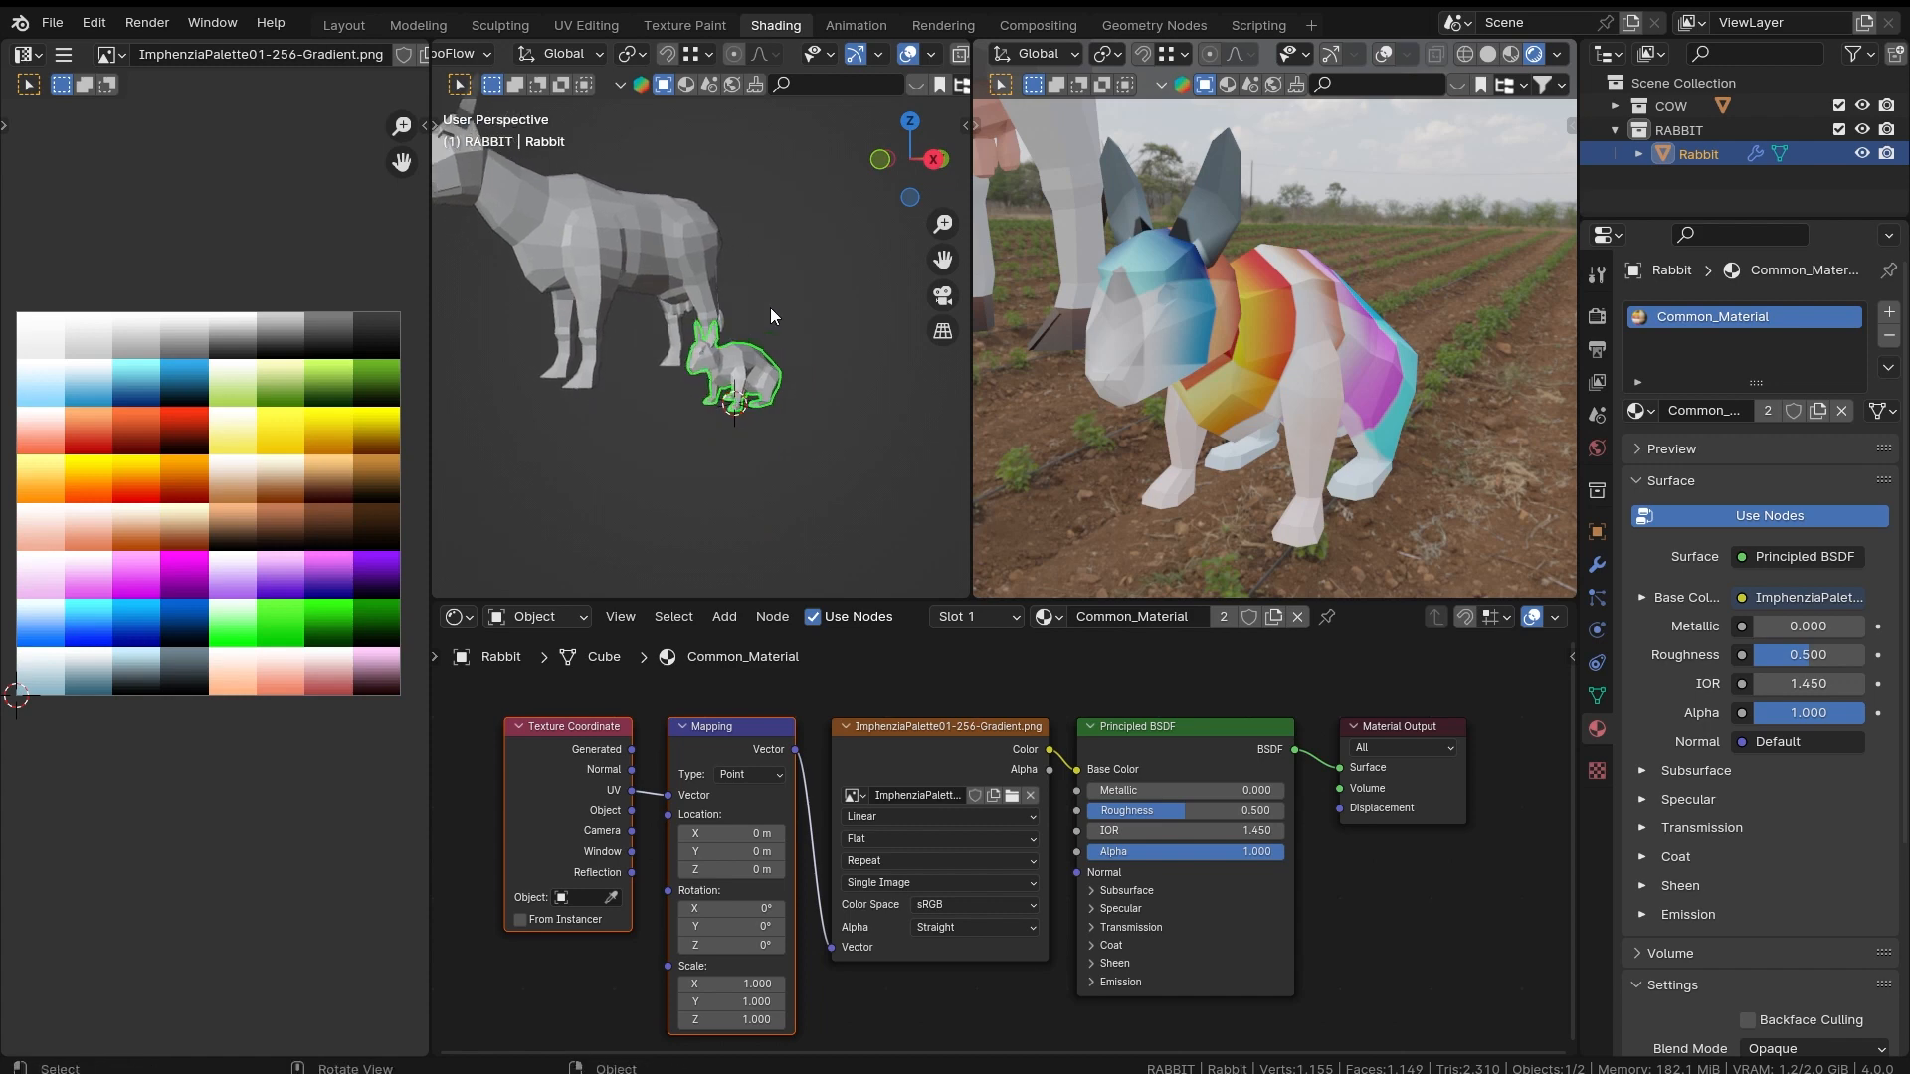
ctrl+middle_drag(1352, 260, 1225, 337)
key(KP_Decimal)
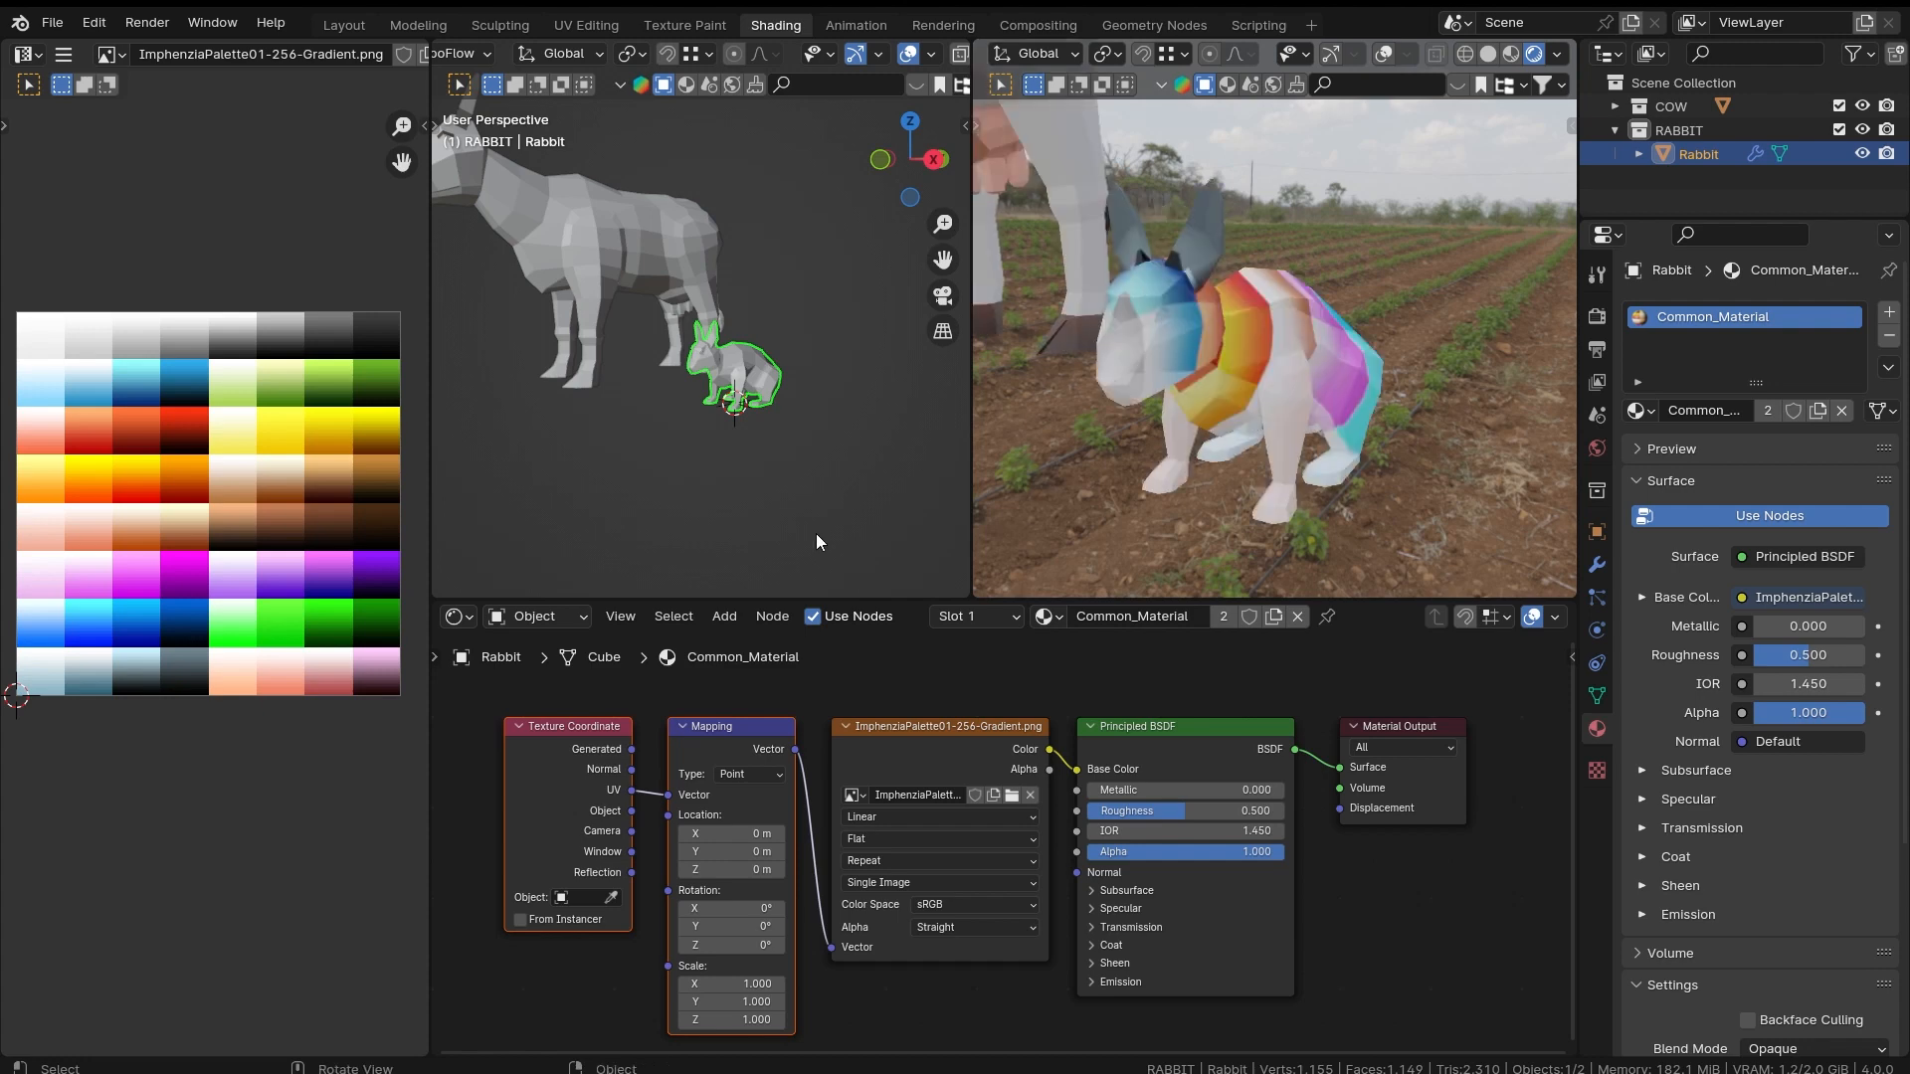
Step: Resize the editor areas to make the node editor shorter and the palette image and solid viewport areas wider
drag(824, 595, 879, 875)
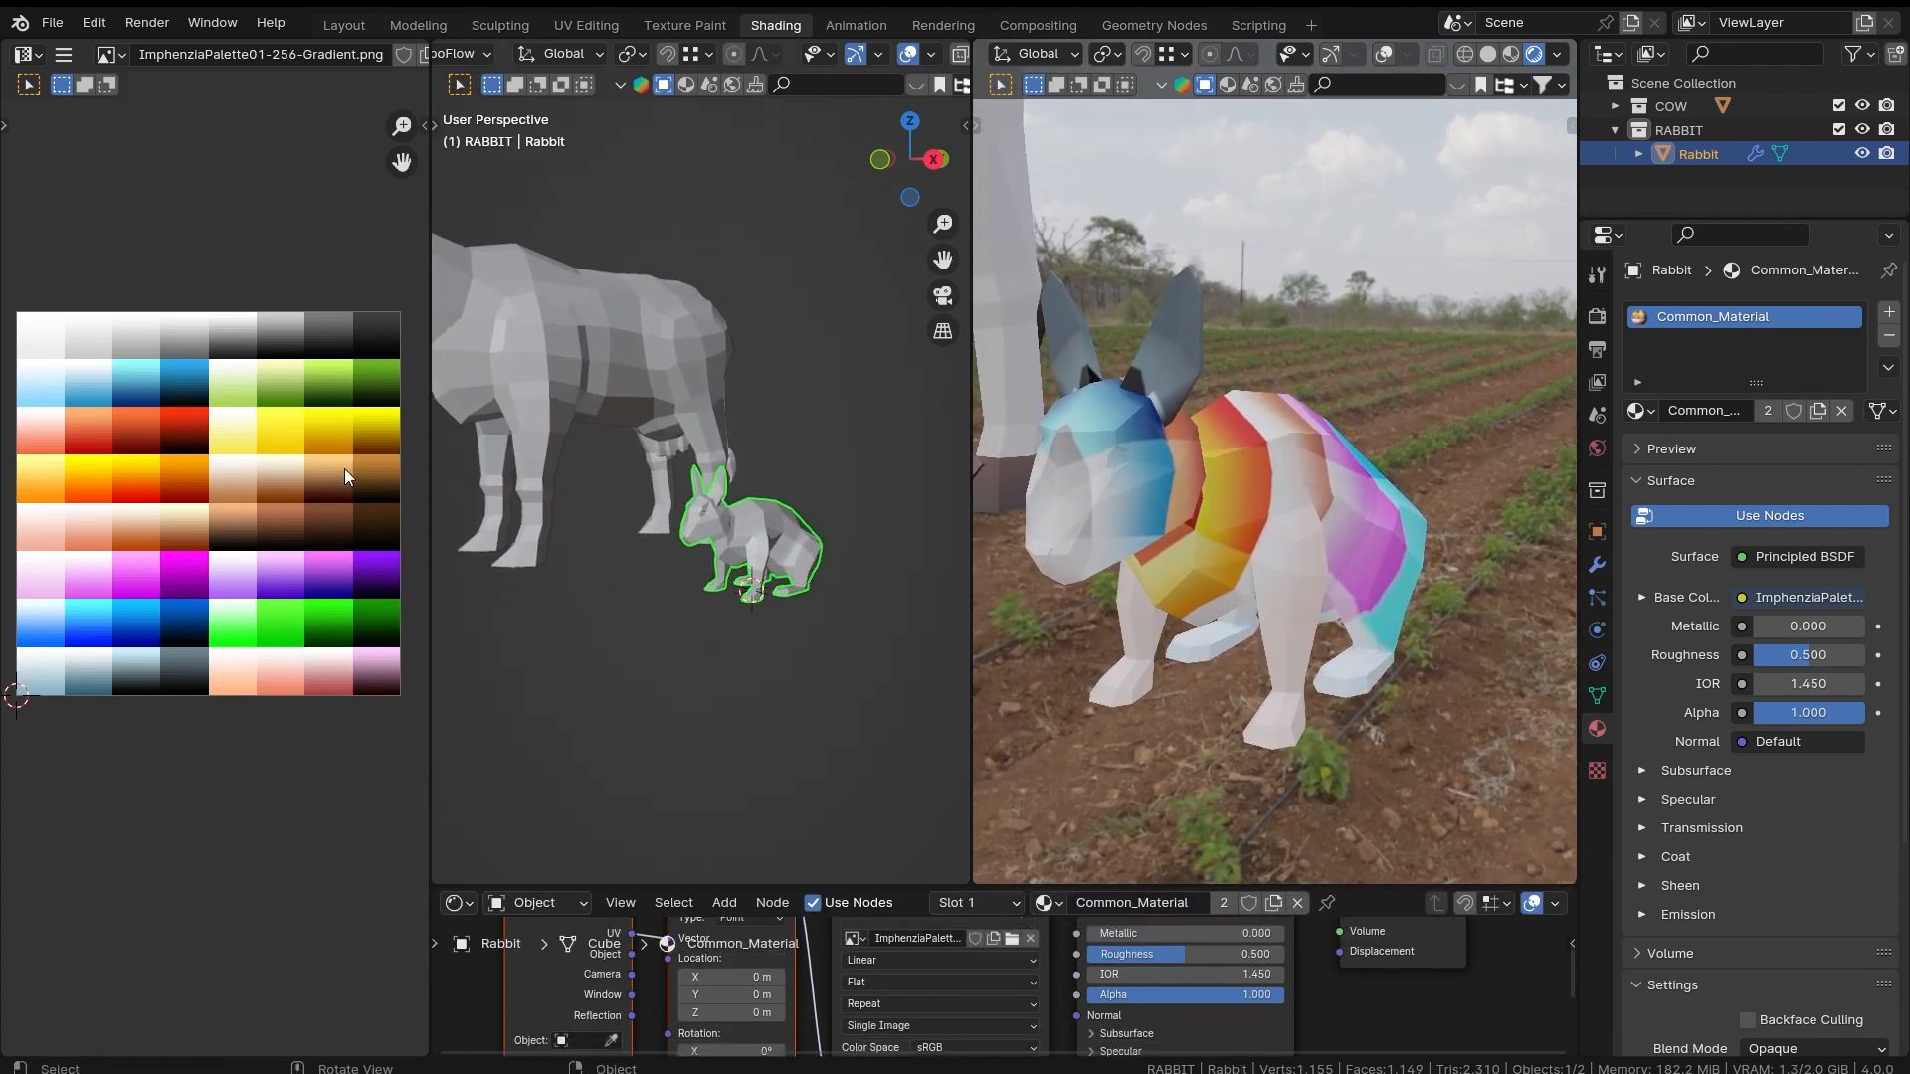
drag(427, 530, 485, 530)
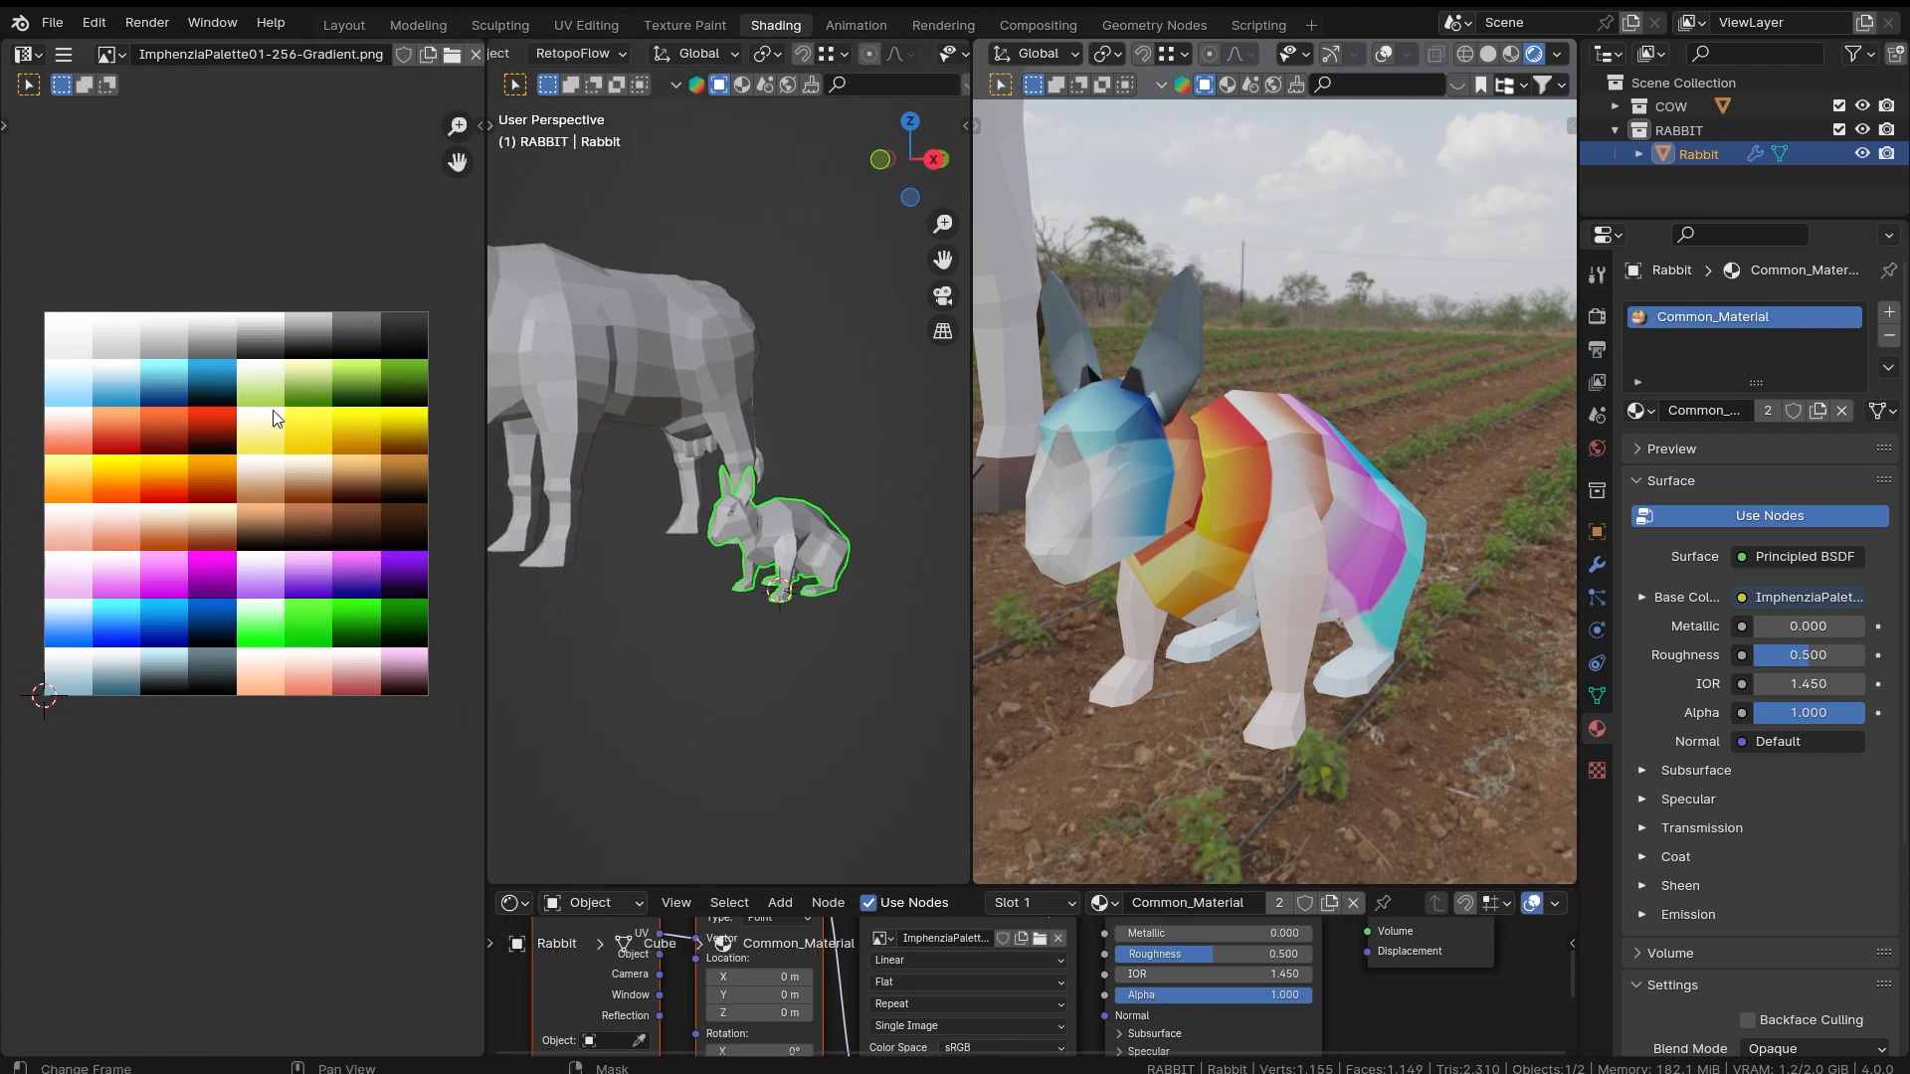
drag(980, 460, 1076, 461)
Step: Put the rabbit into Edit Mode so that its UVs are shown over the palette image
middle_drag(1416, 553, 1378, 548)
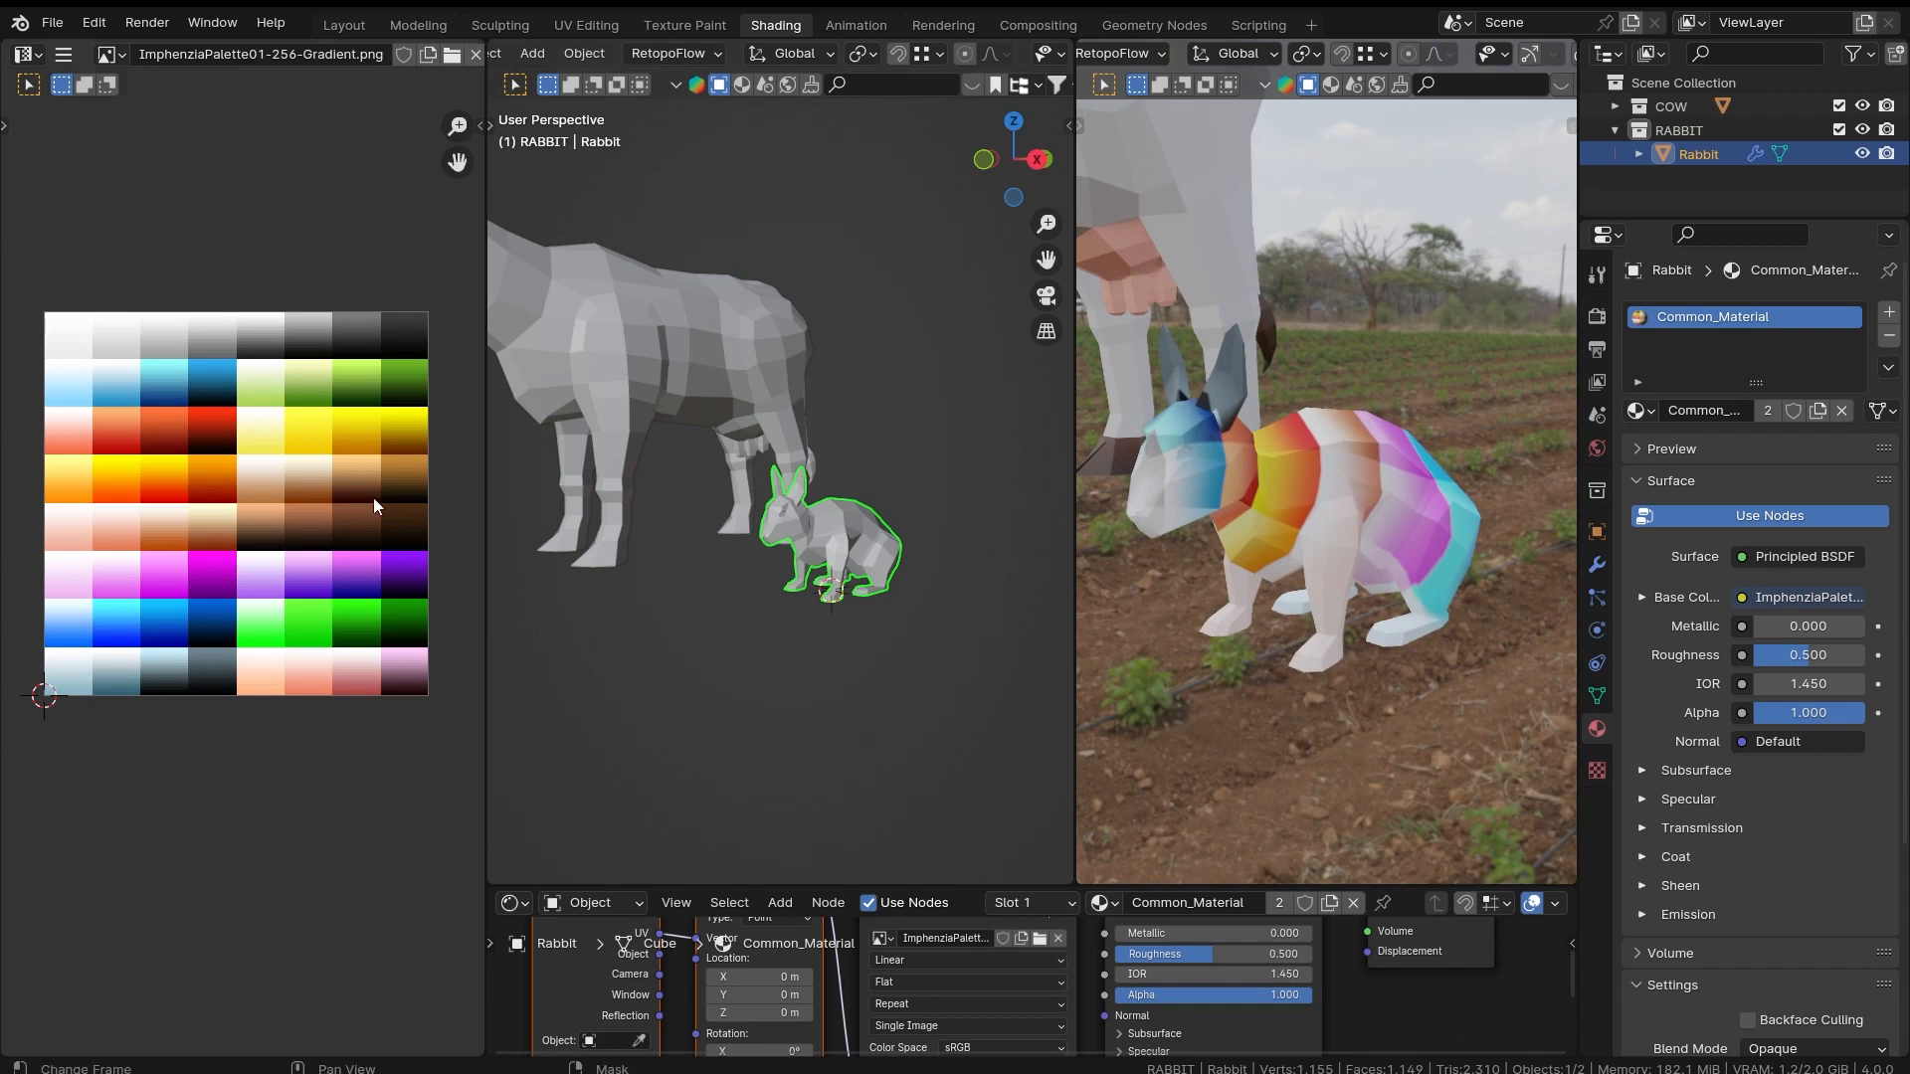
middle_drag(799, 498, 892, 522)
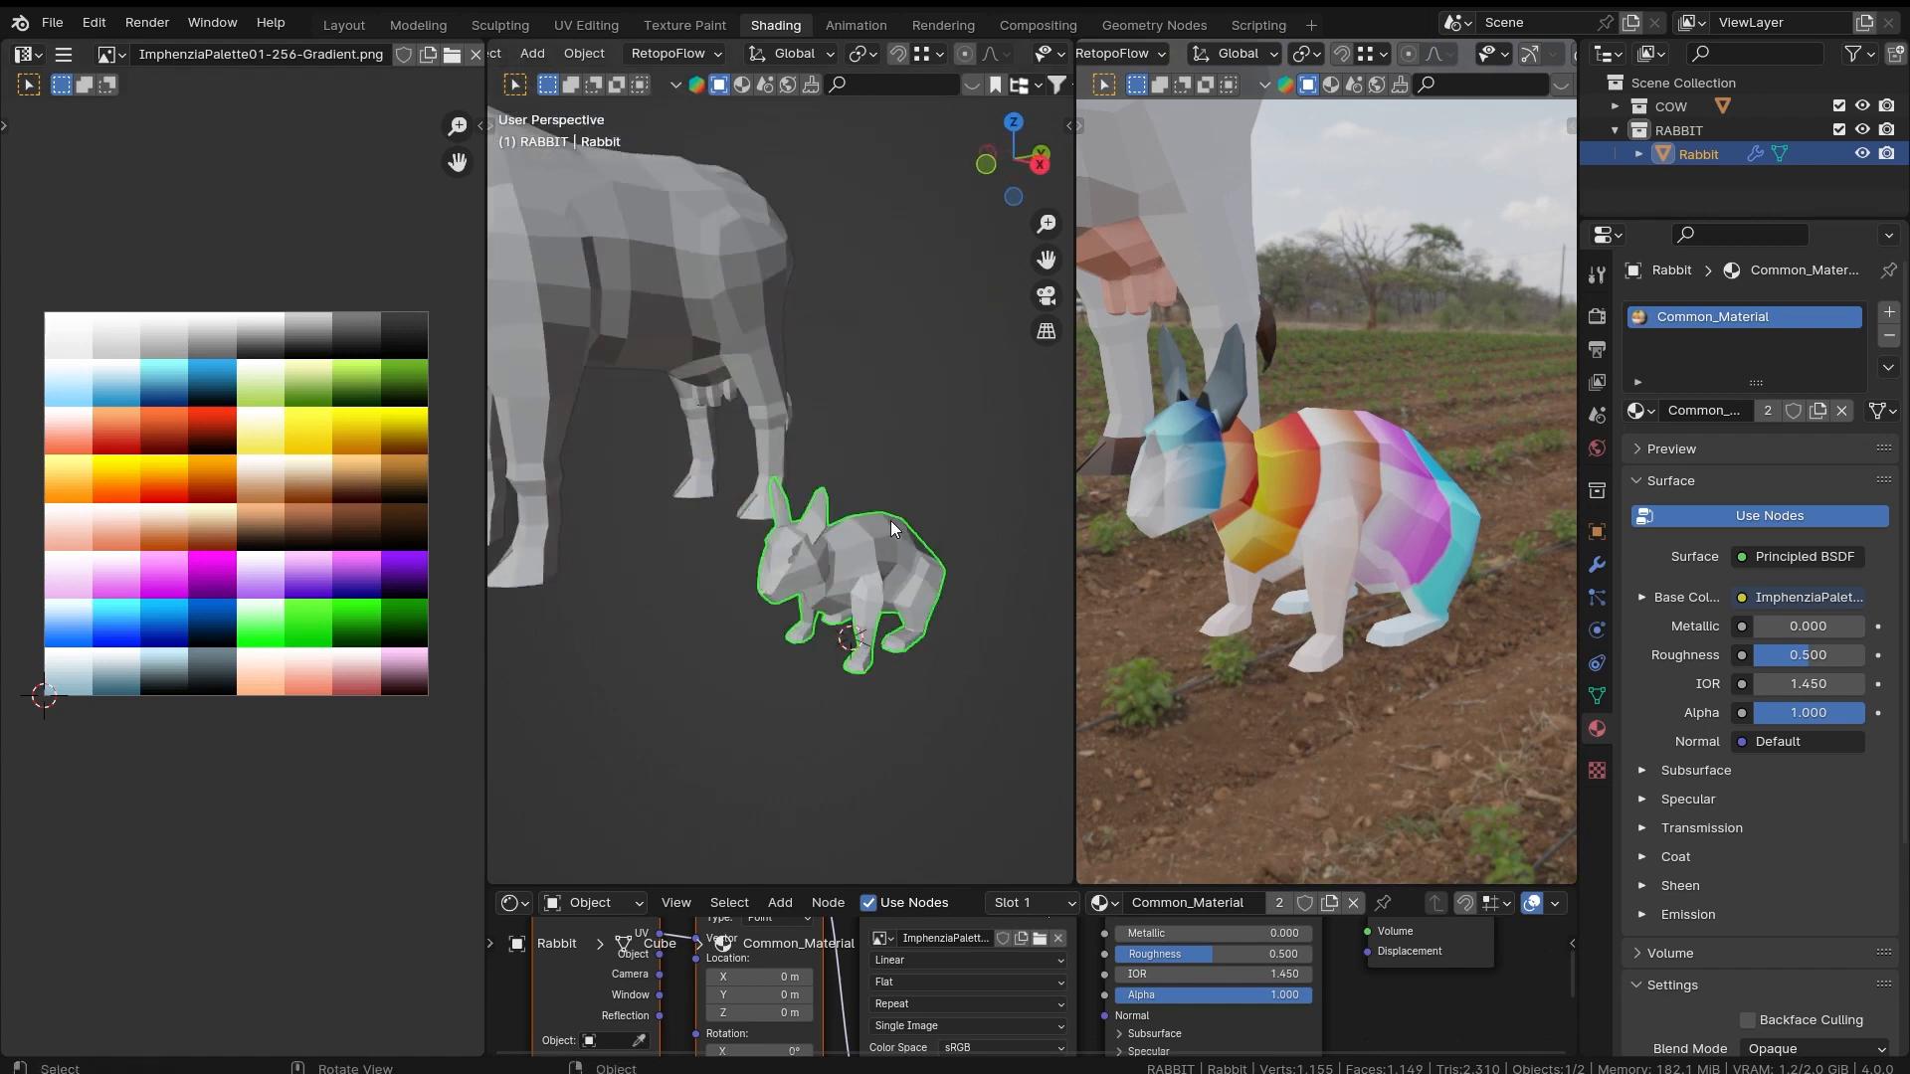
key(Tab)
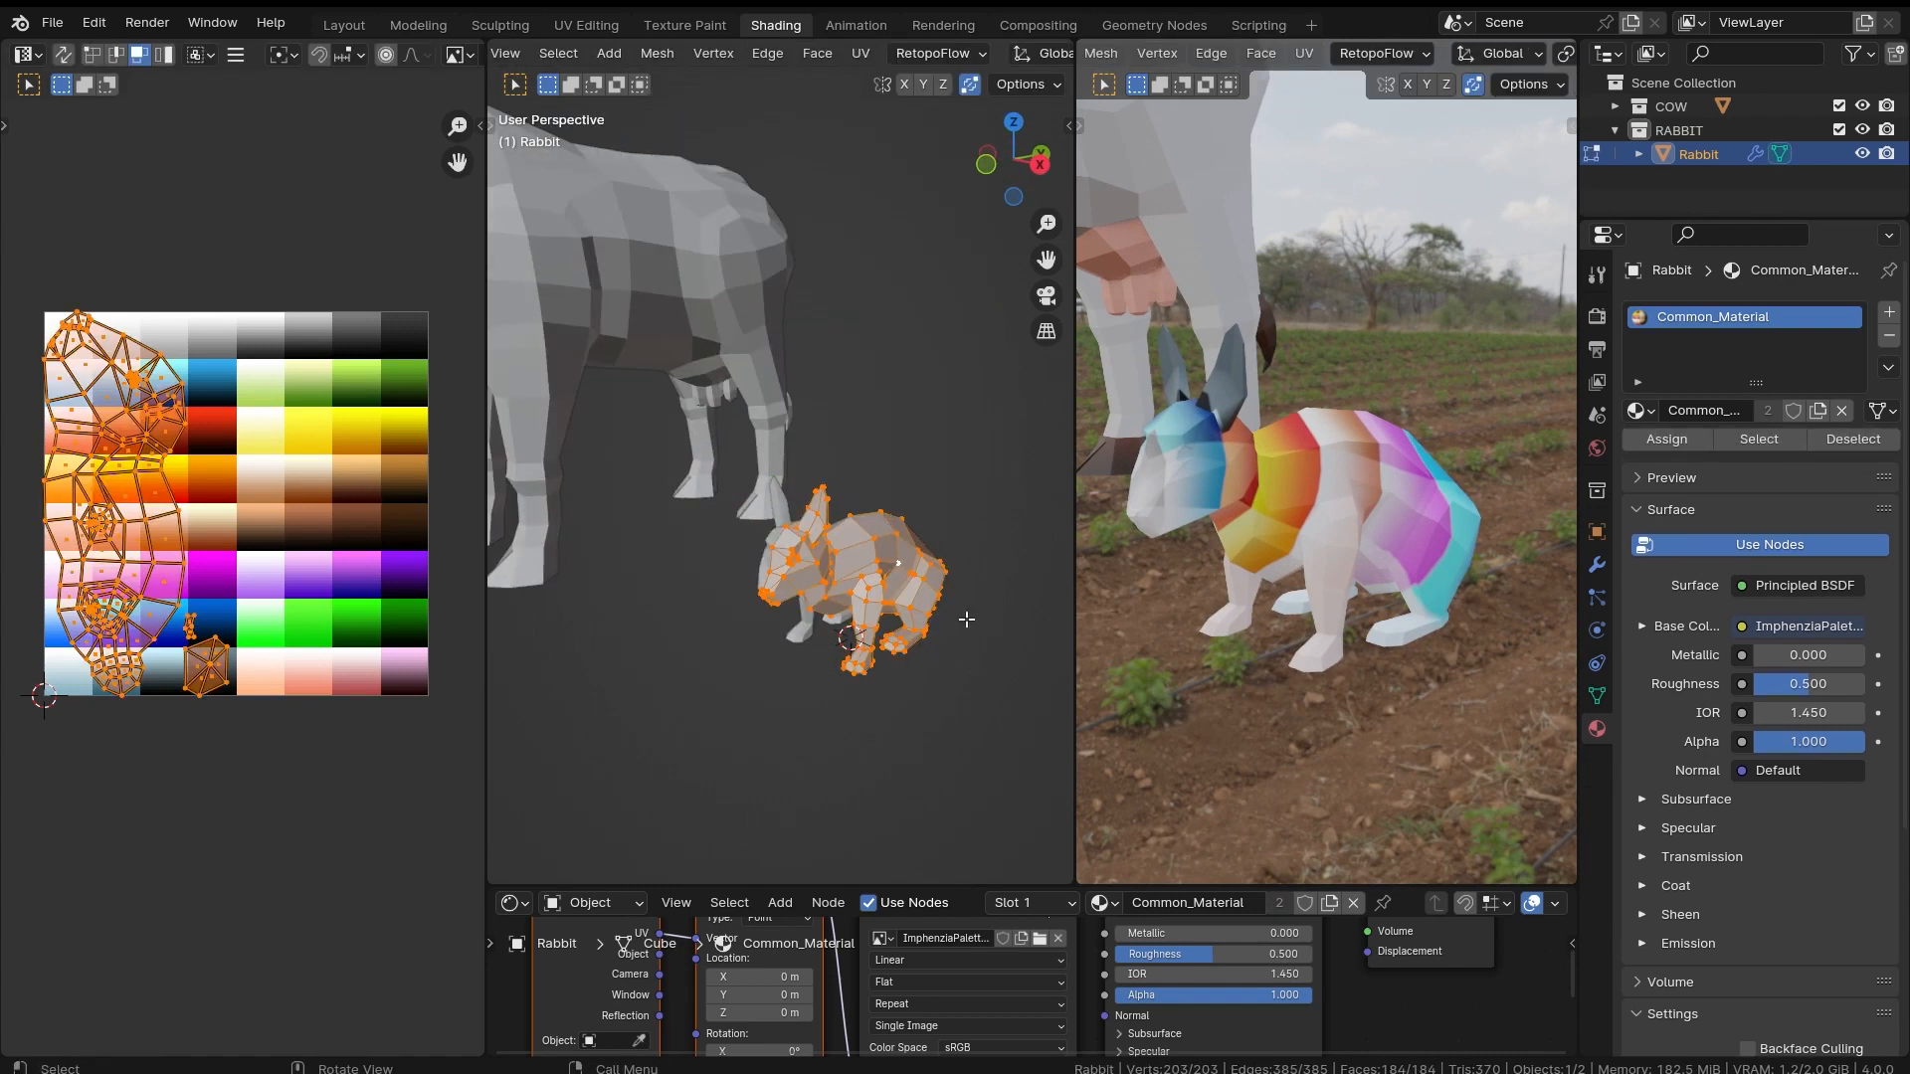
ctrl+middle_drag(967, 620, 935, 518)
scroll(929, 517, up, 3)
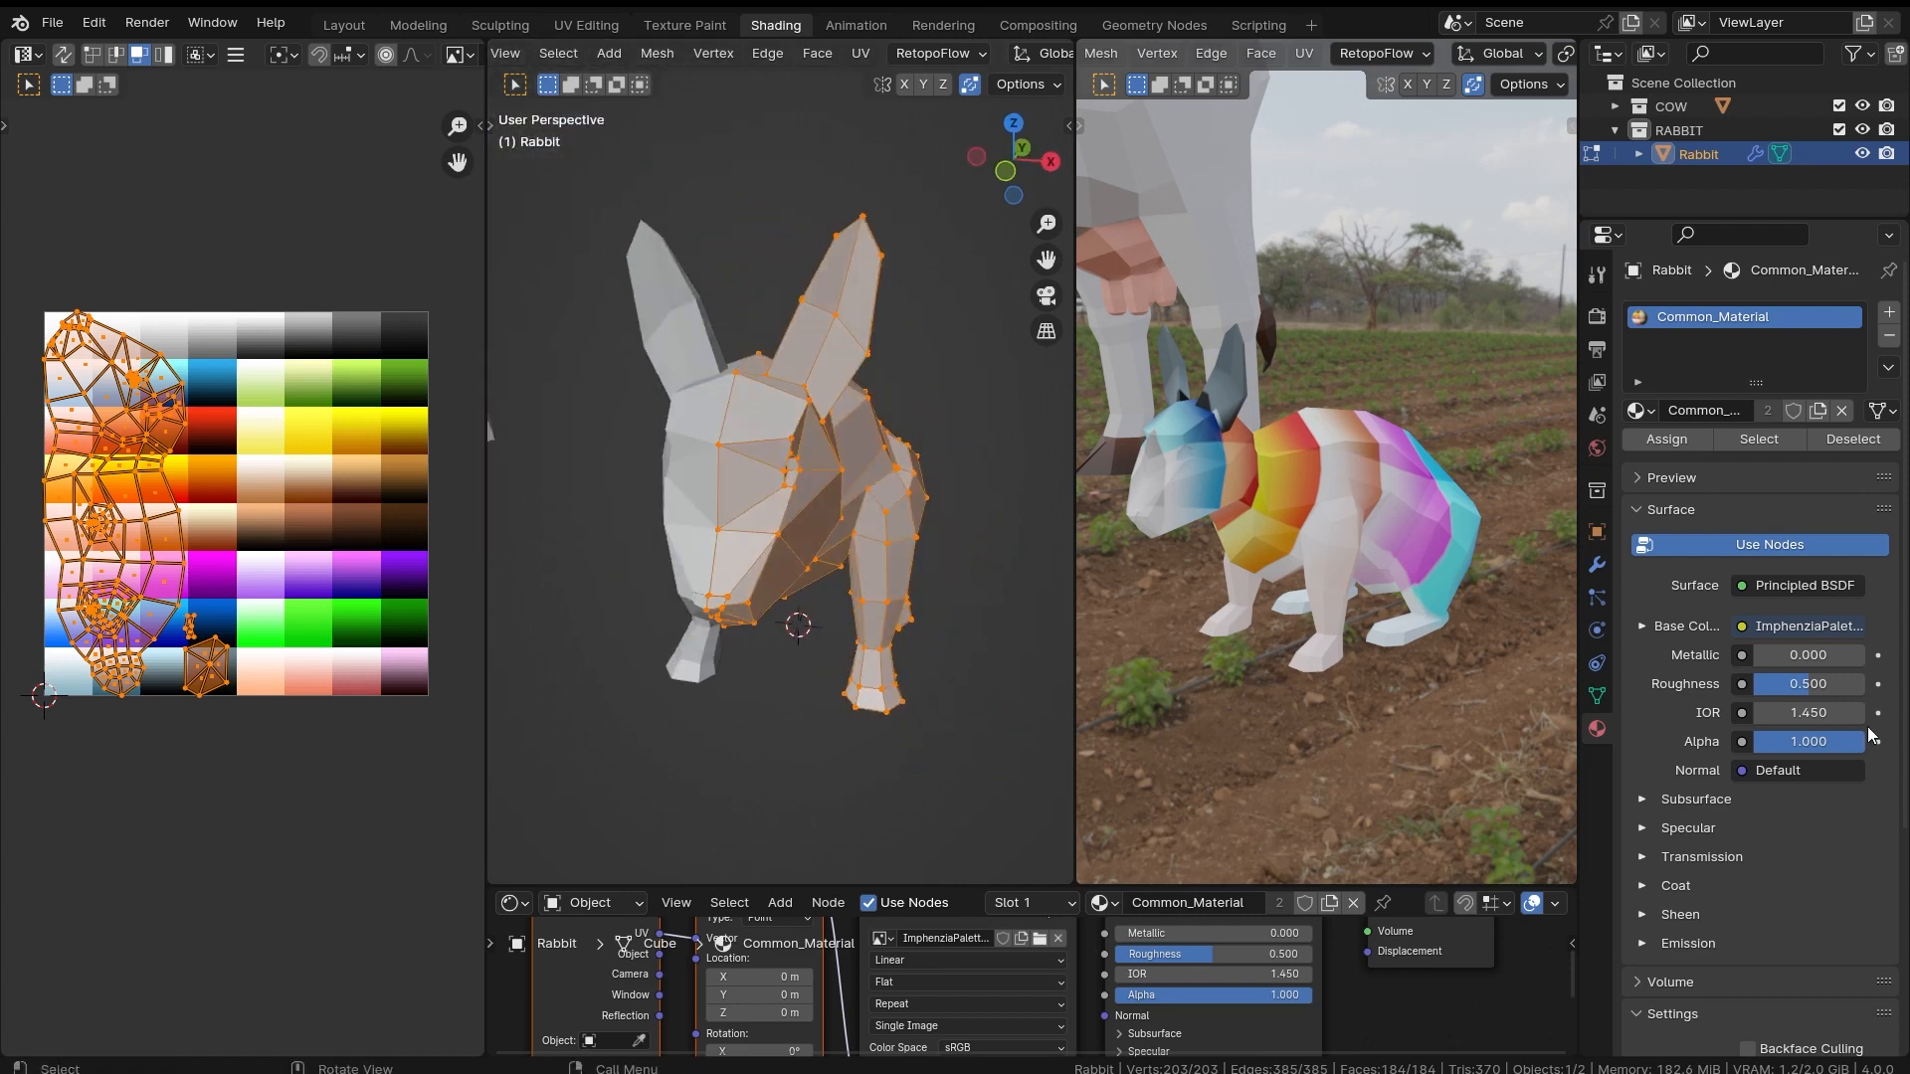
Step: Show the rabbit's Mirror modifier settings and check the mirrored half of the mesh
click(1598, 565)
middle_drag(845, 582, 539, 481)
middle_drag(240, 453, 284, 514)
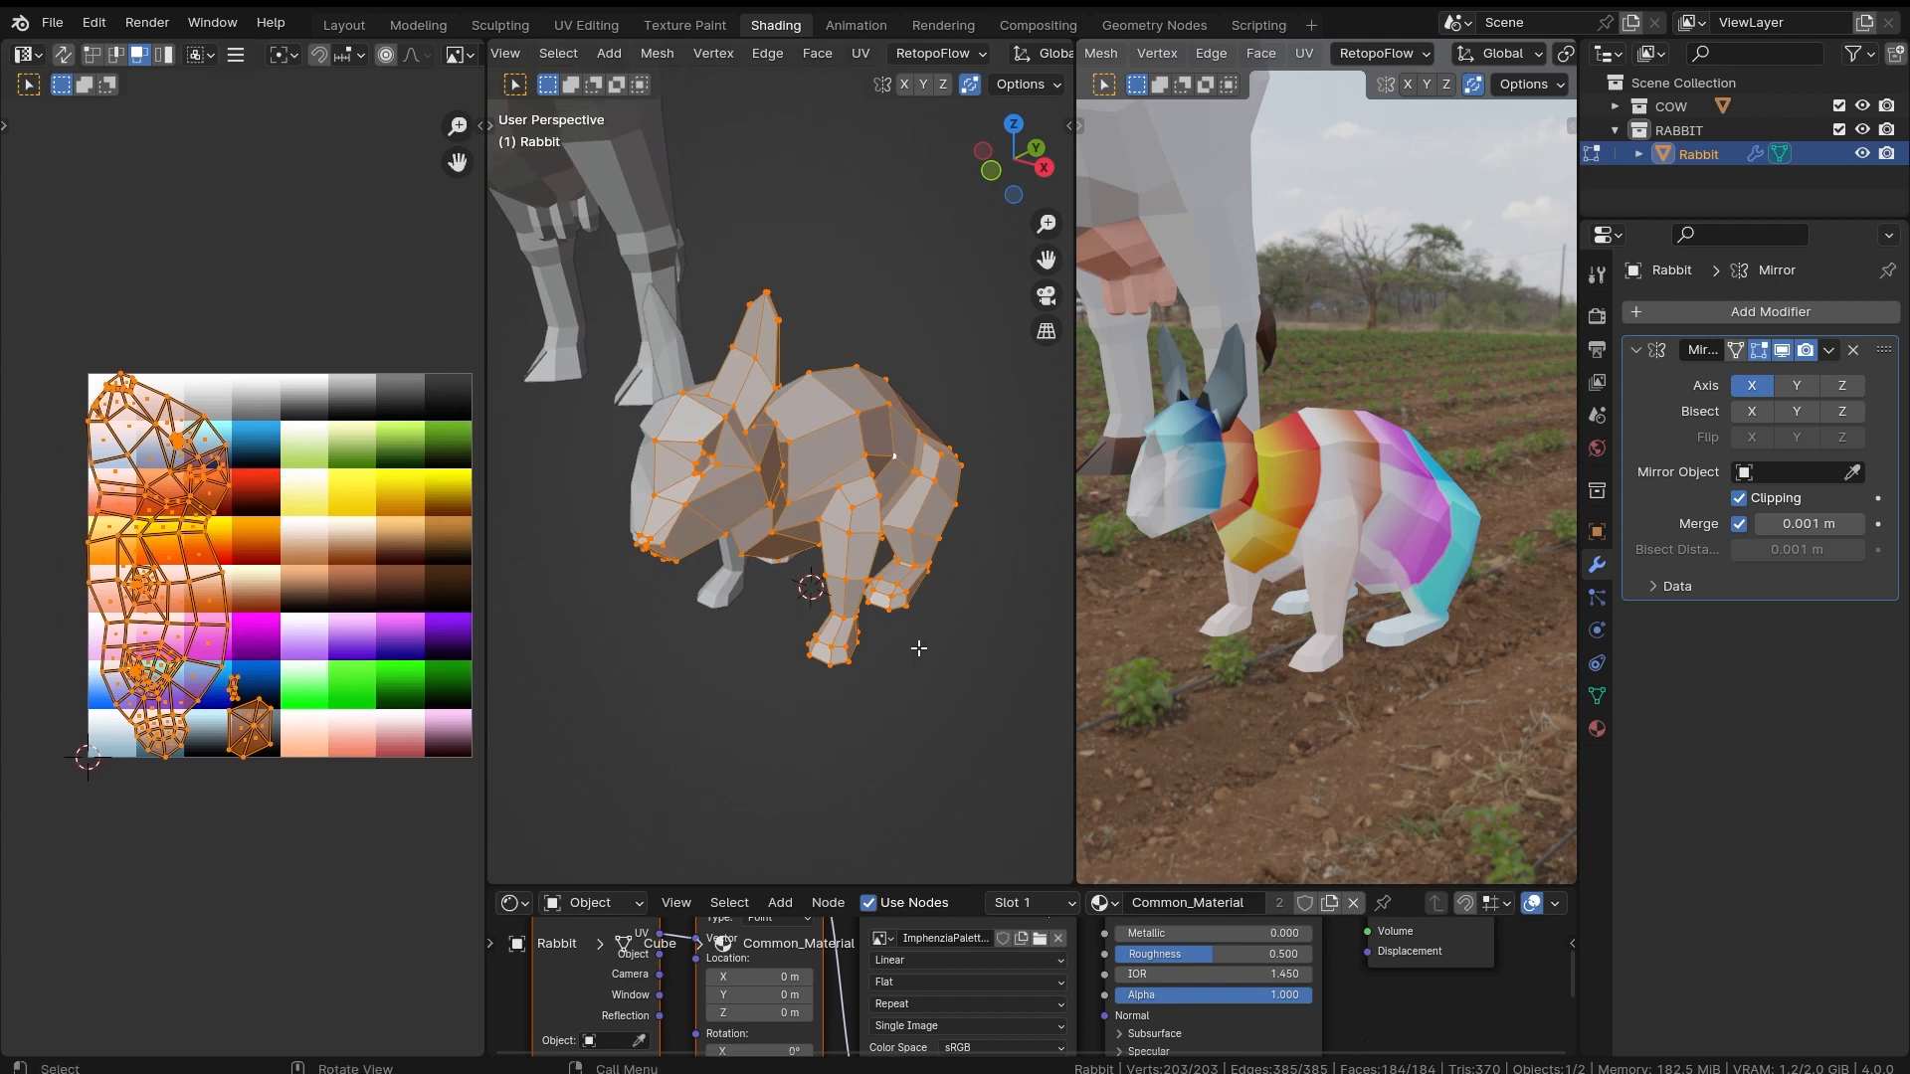
middle_drag(920, 648, 919, 602)
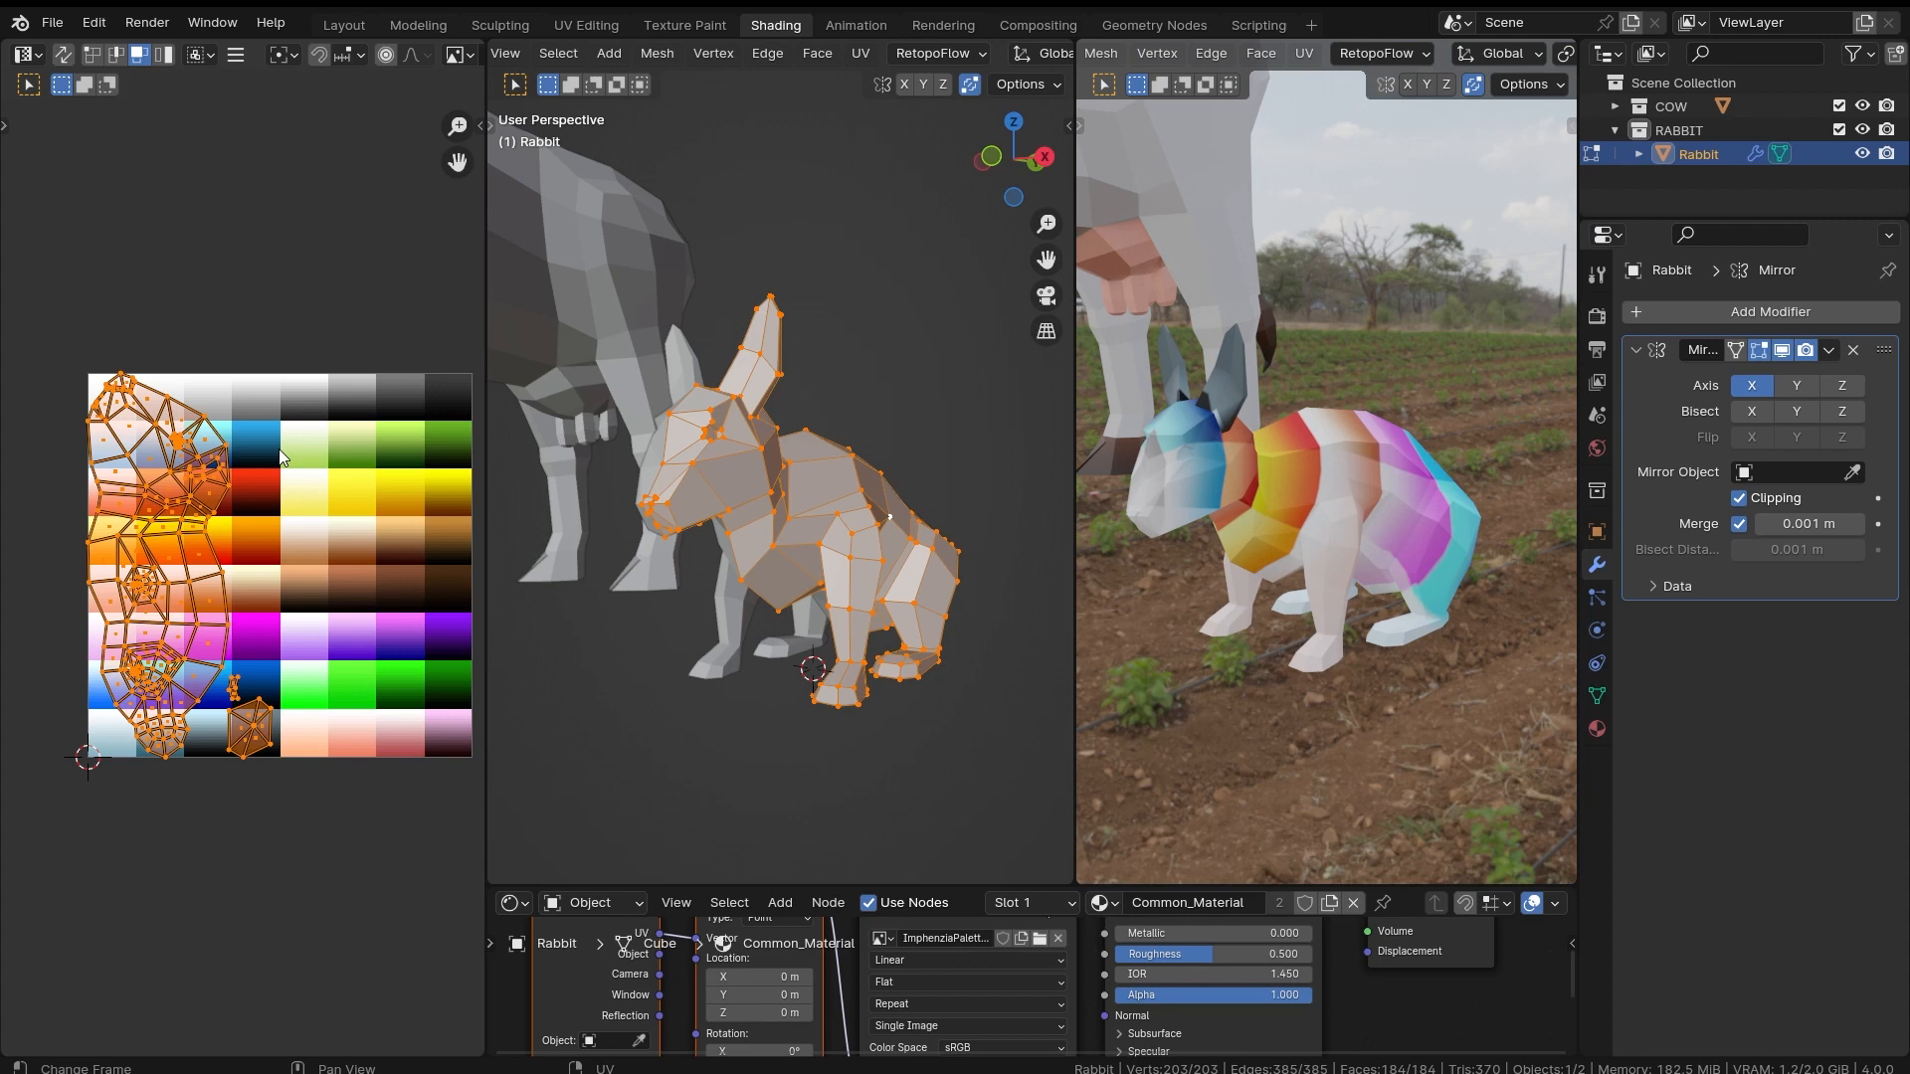
Step: Select all of the rabbit's UVs over the palette and scale them to 0, collapsing them into one point
middle_drag(282, 457, 272, 447)
key(alt+a)
key(a)
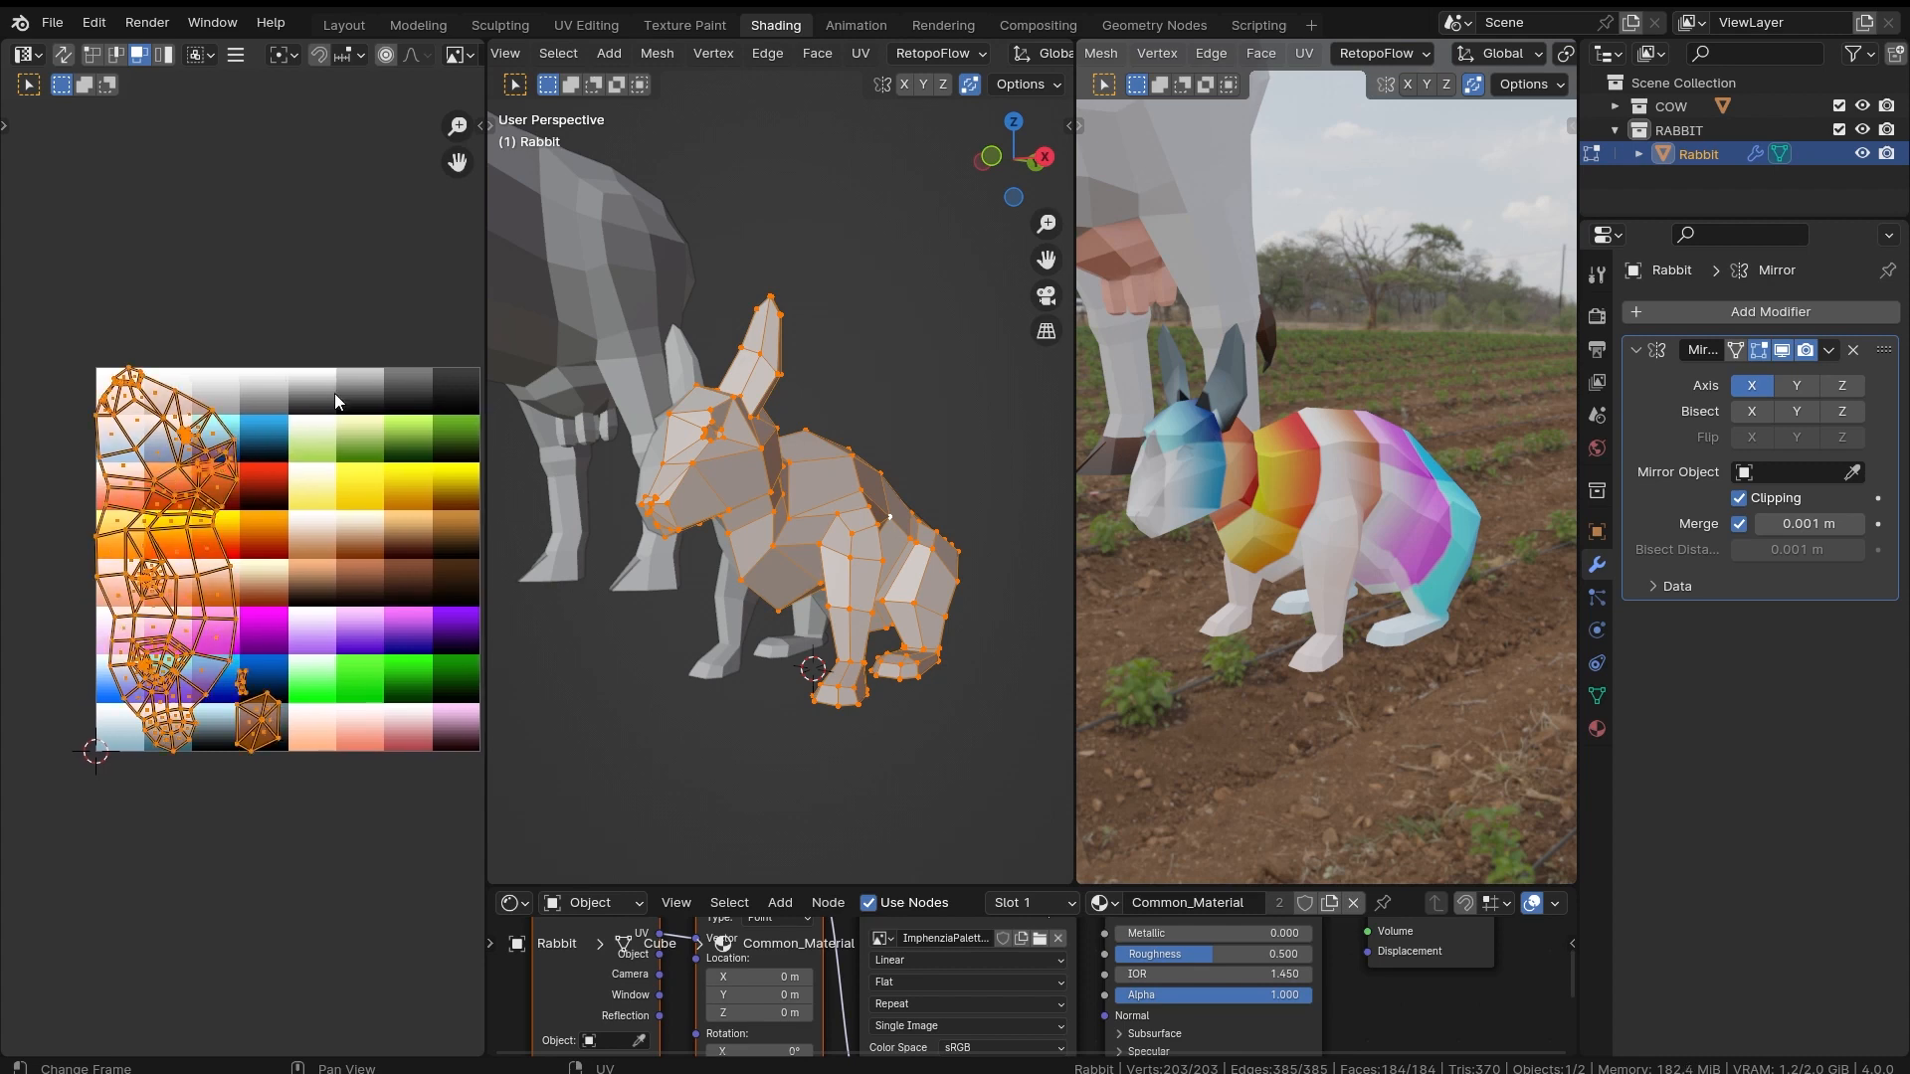
key(s)
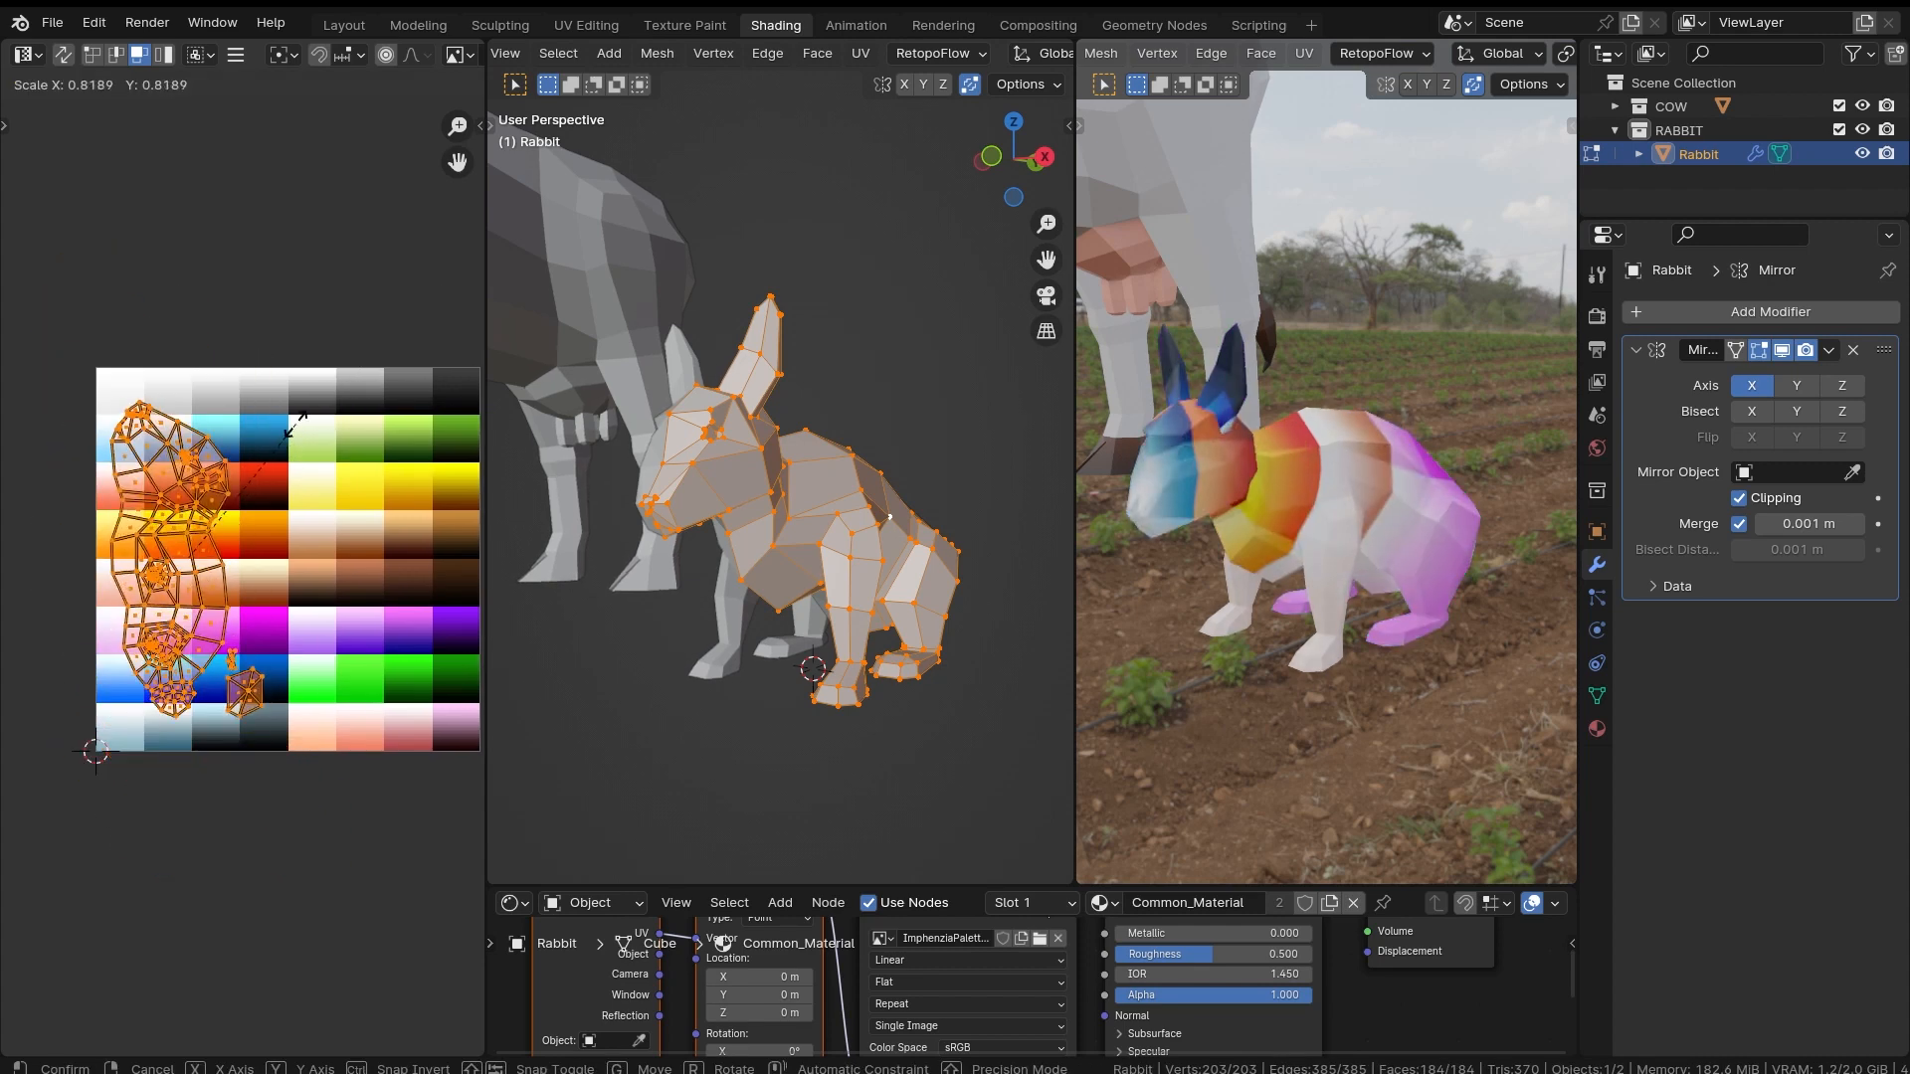
key(0)
key(Return)
Step: Move the collapsed rabbit UVs onto the third swatch of the palette's top row to colour the whole body light grey
middle_drag(267, 598, 305, 587)
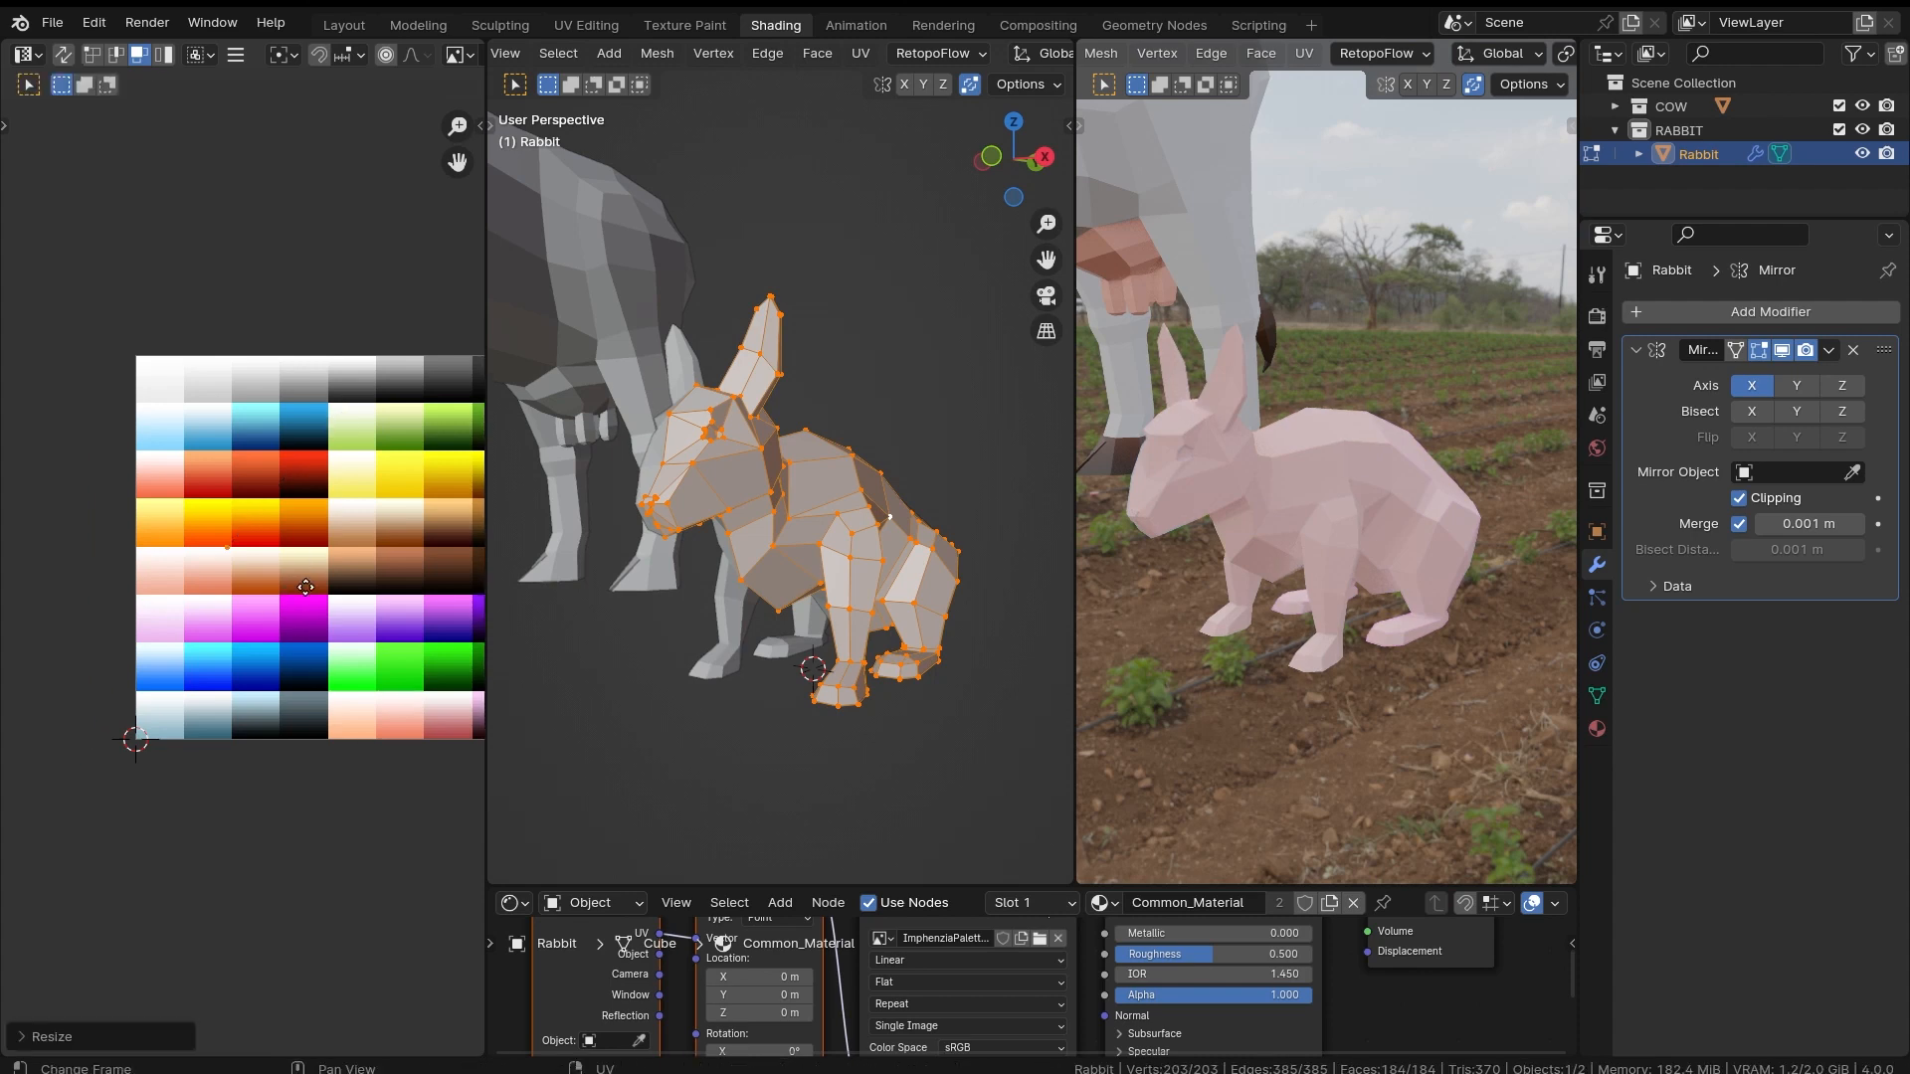
scroll(306, 587, up, 5)
scroll(299, 597, down, 4)
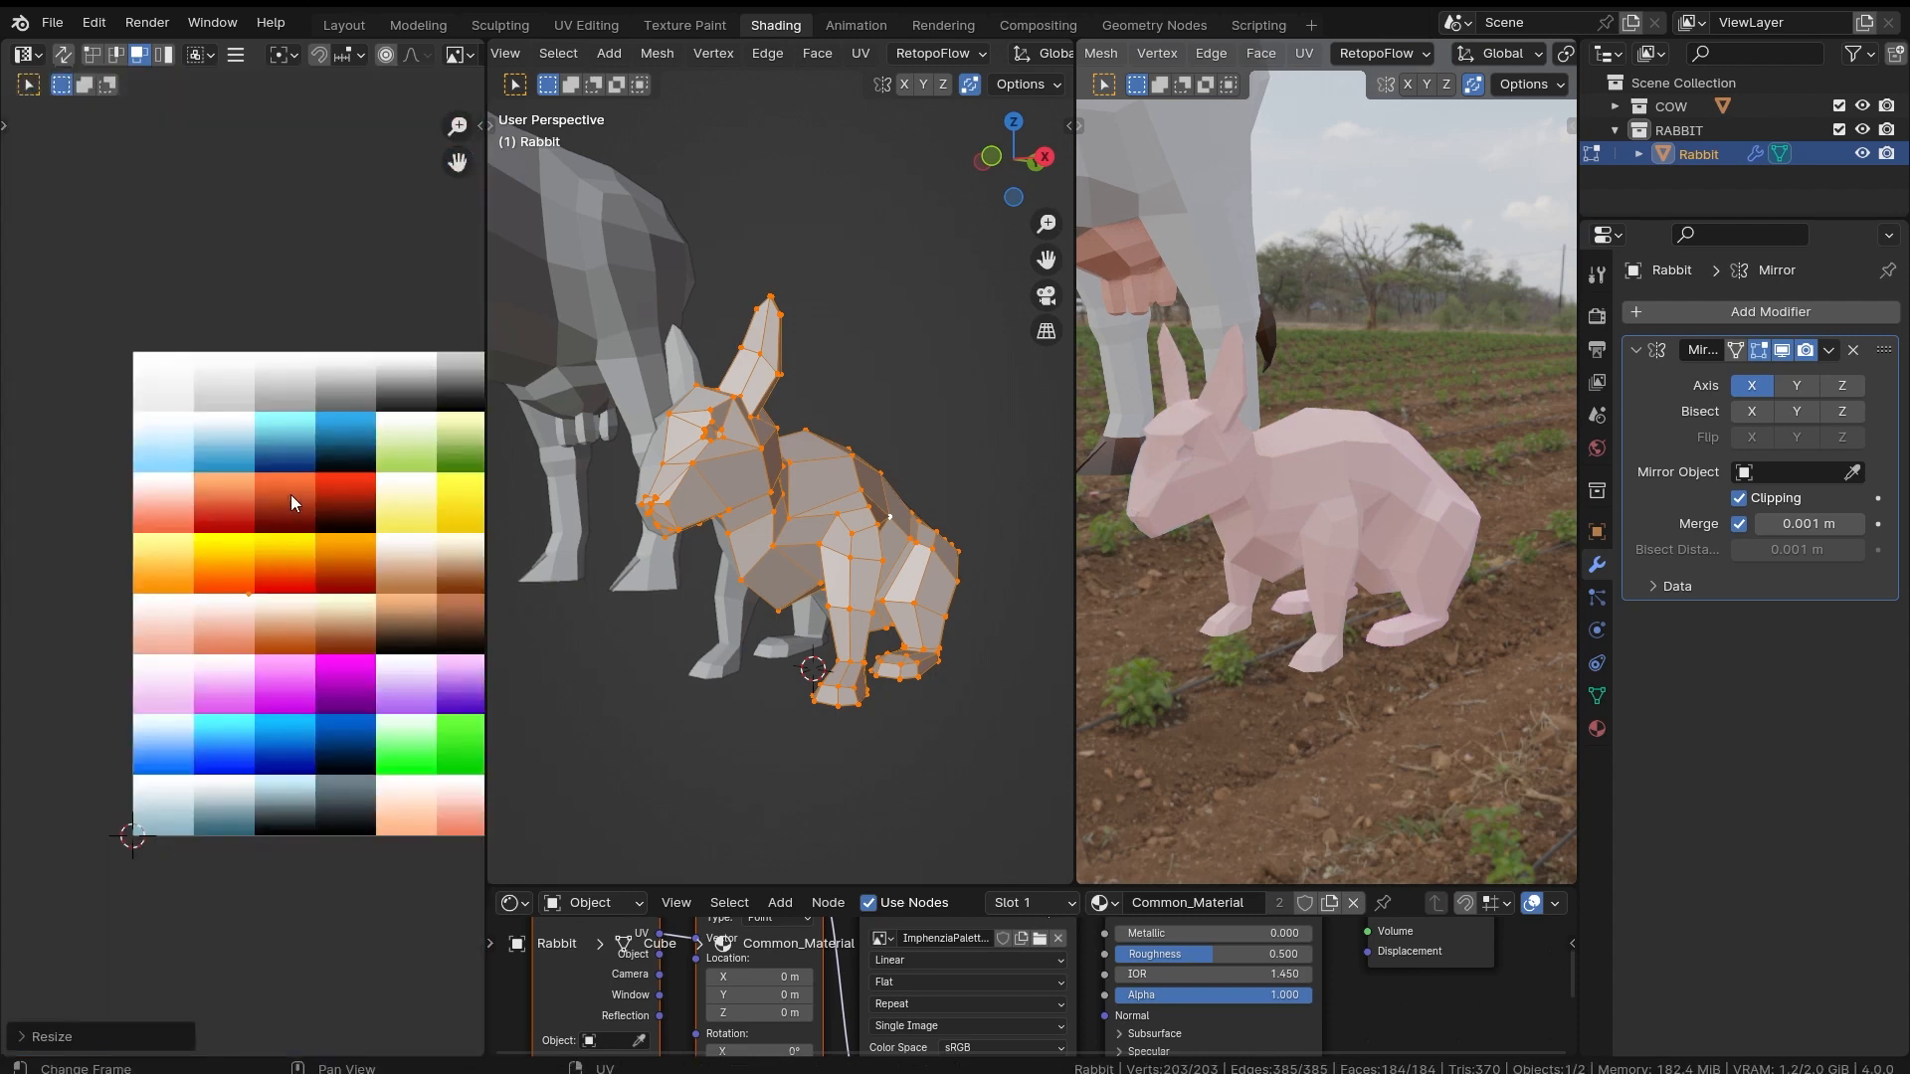
middle_drag(290, 493, 241, 570)
key(g)
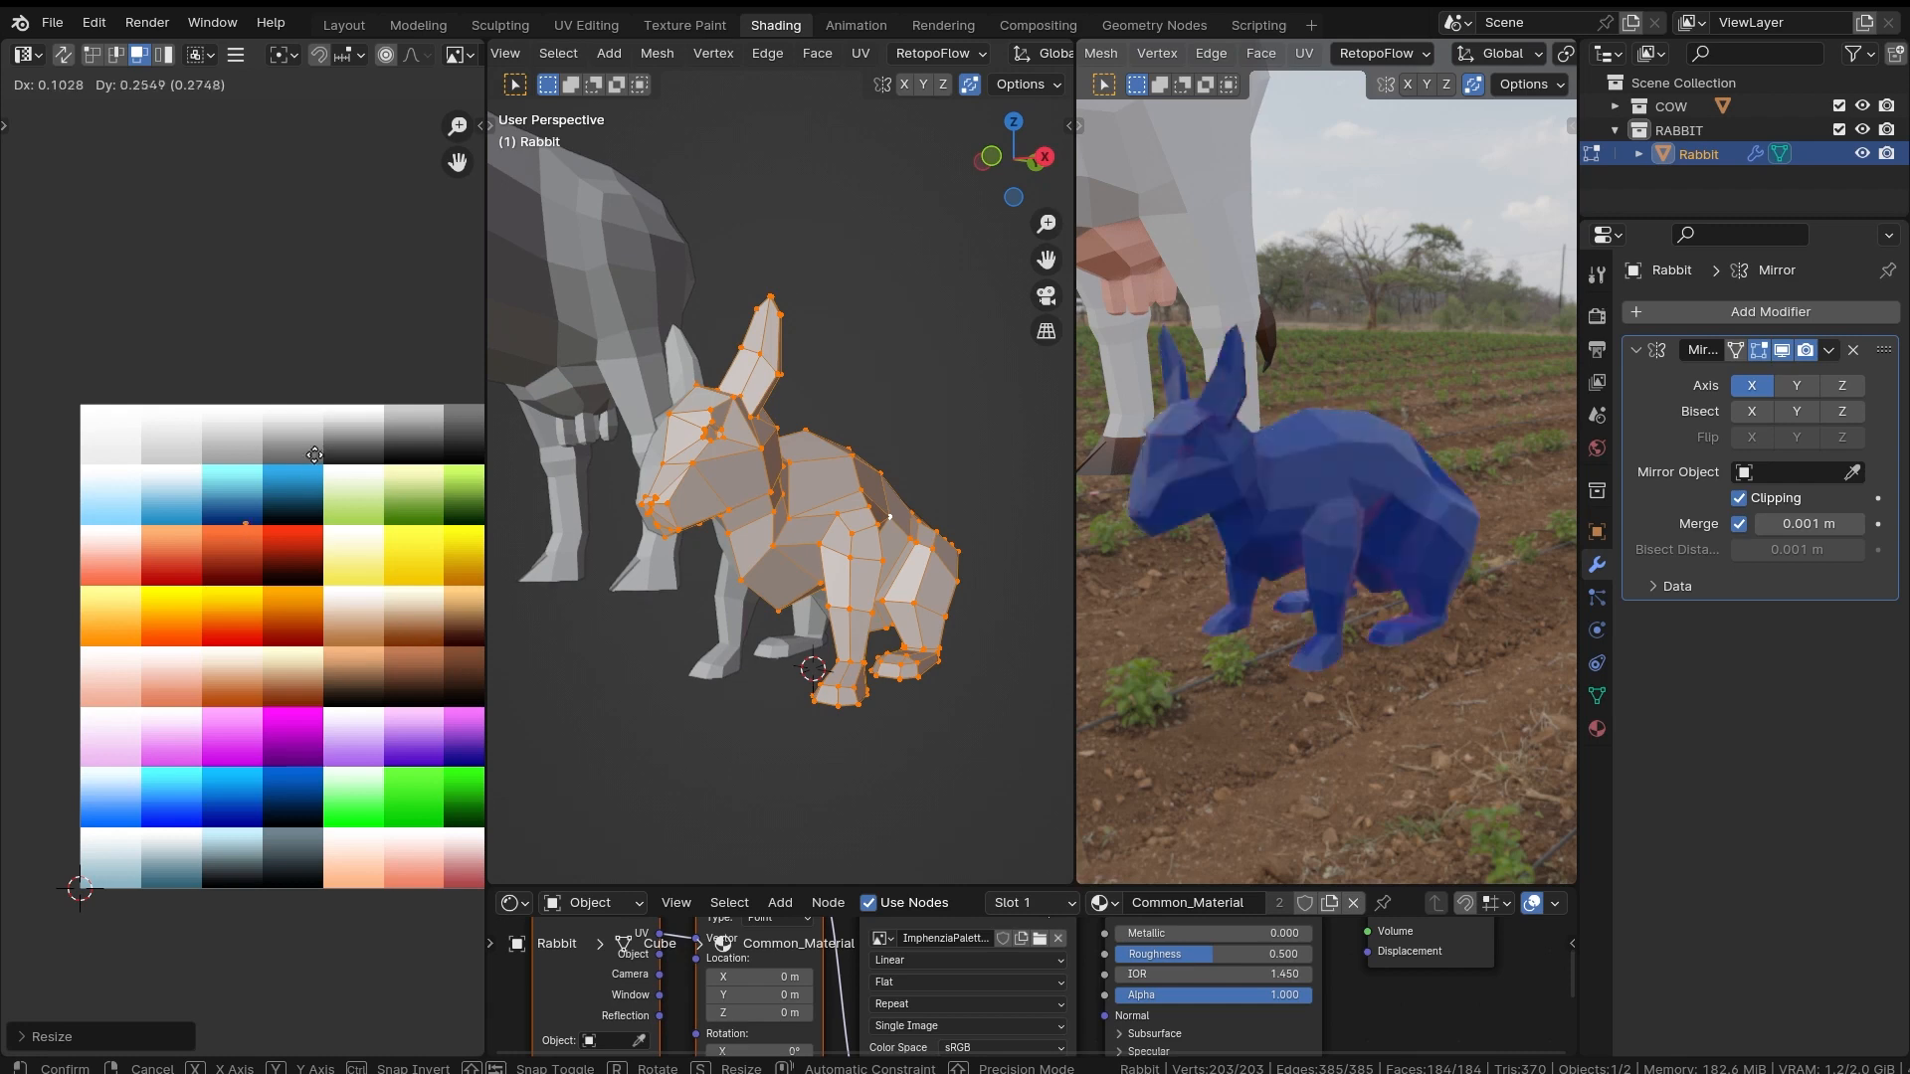
click(292, 414)
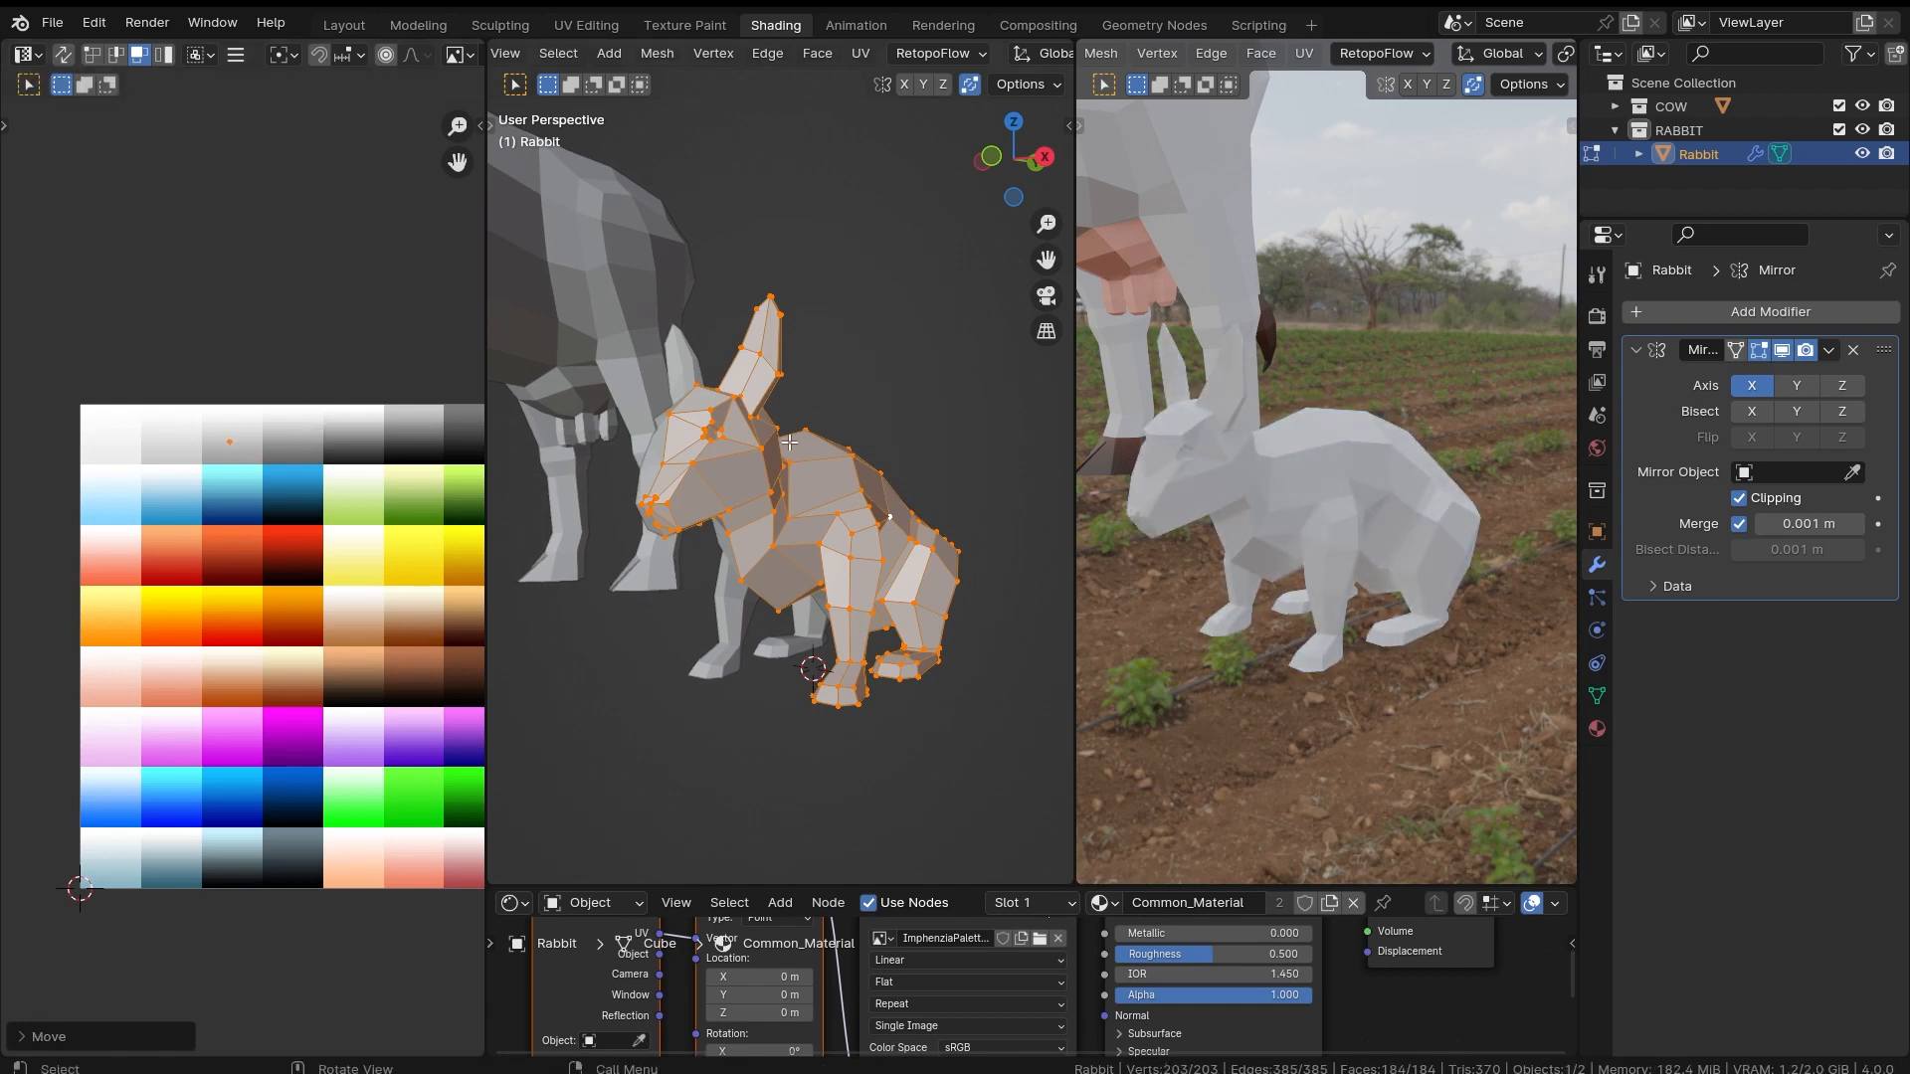
Step: Shift the UV point slightly up within the same grey gradient swatch to give the rabbit a lighter shade
scroll(1346, 442, down, 3)
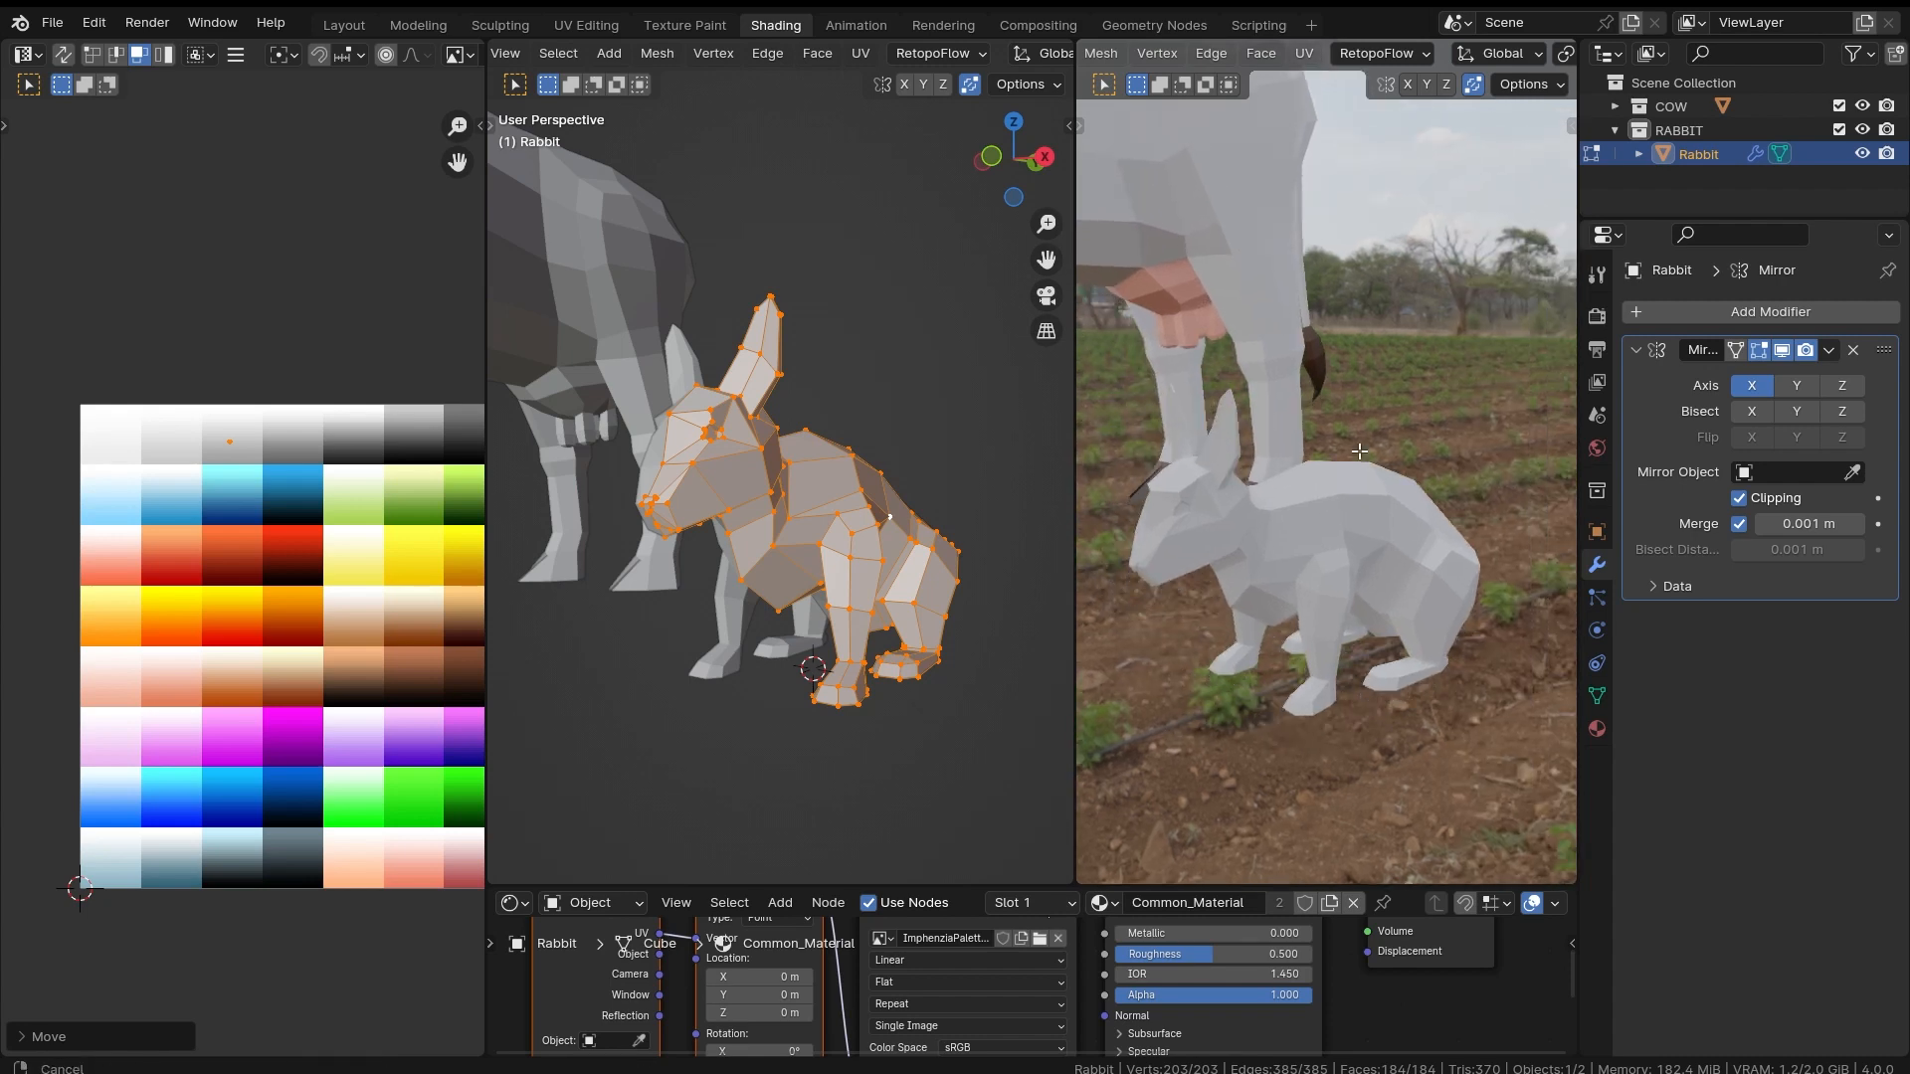
middle_drag(234, 428, 398, 543)
scroll(215, 627, up, 3)
scroll(361, 602, up, 3)
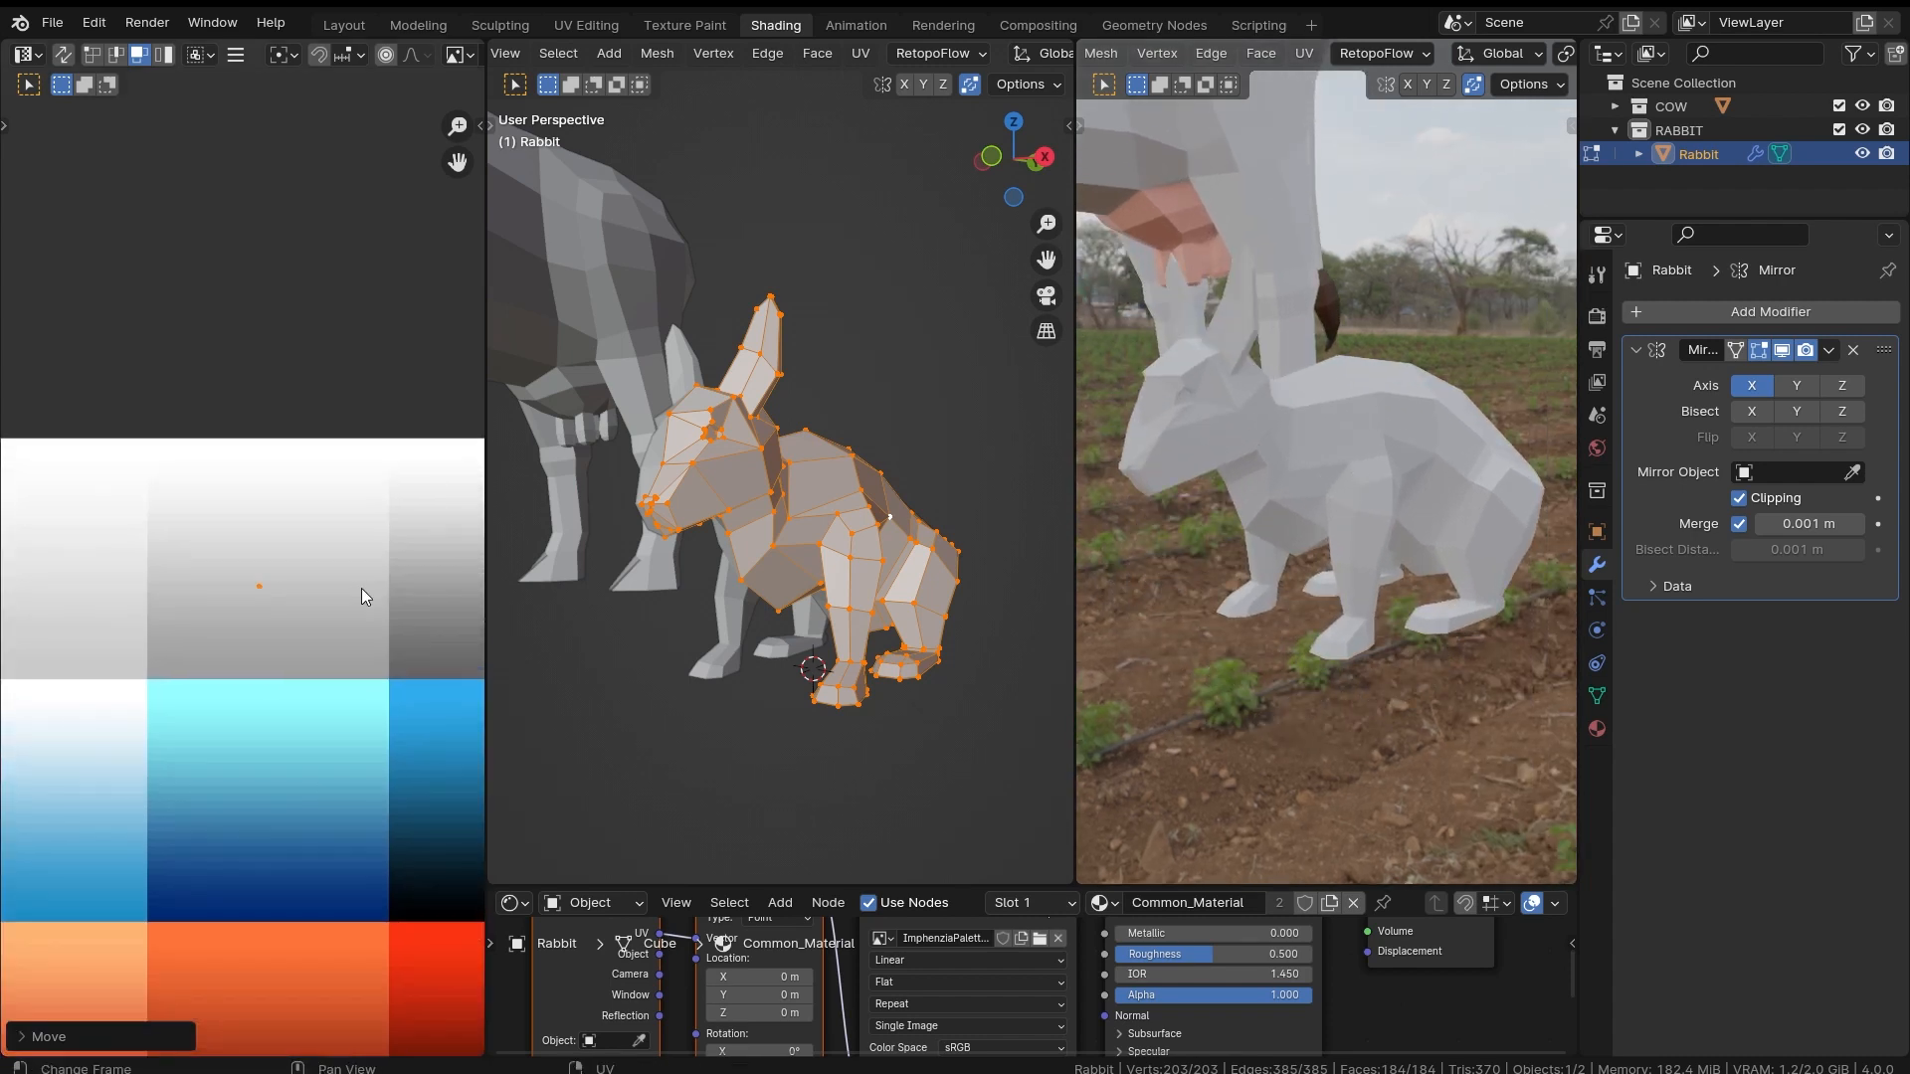
key(g)
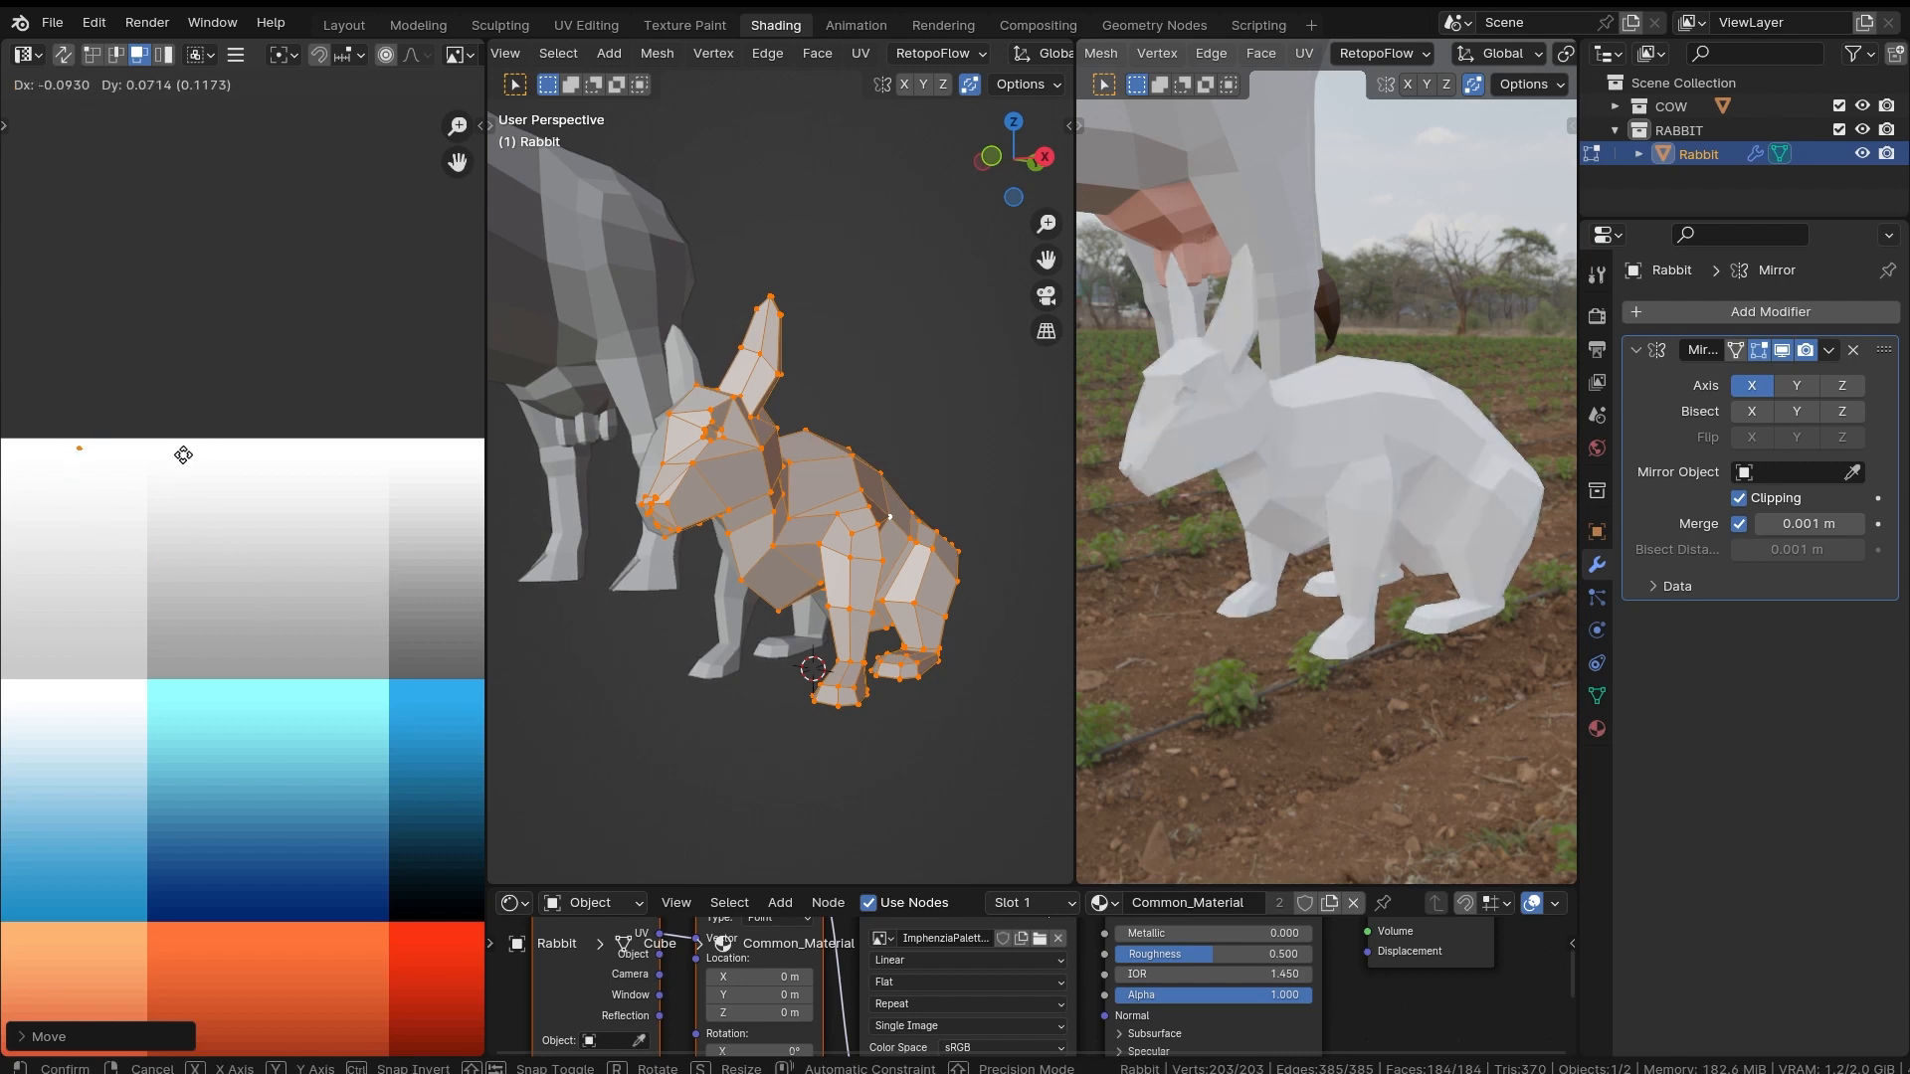
click(392, 552)
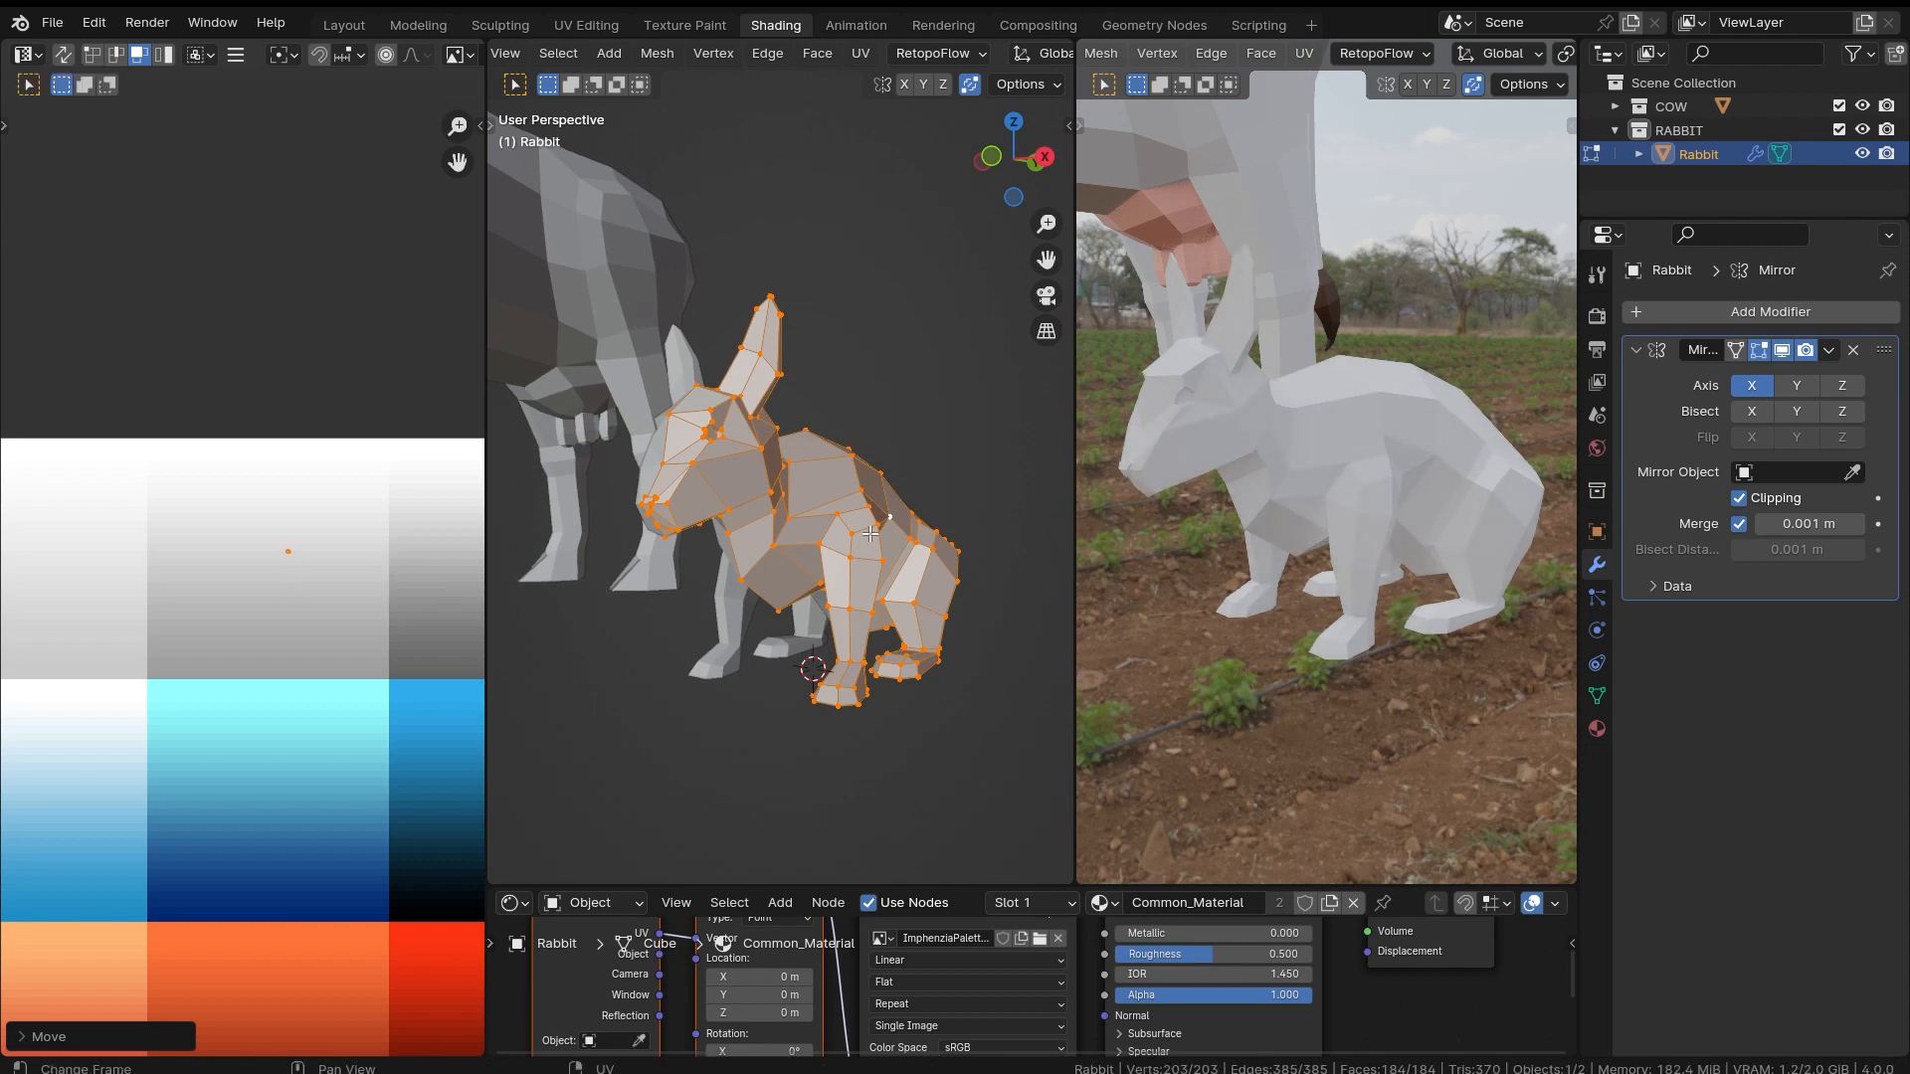
Step: Examine the rabbit's head, eye area and body in the solid and rendered viewports
middle_drag(991, 496, 885, 466)
middle_drag(1189, 497, 1331, 547)
scroll(1247, 521, up, 6)
scroll(1310, 475, up, 4)
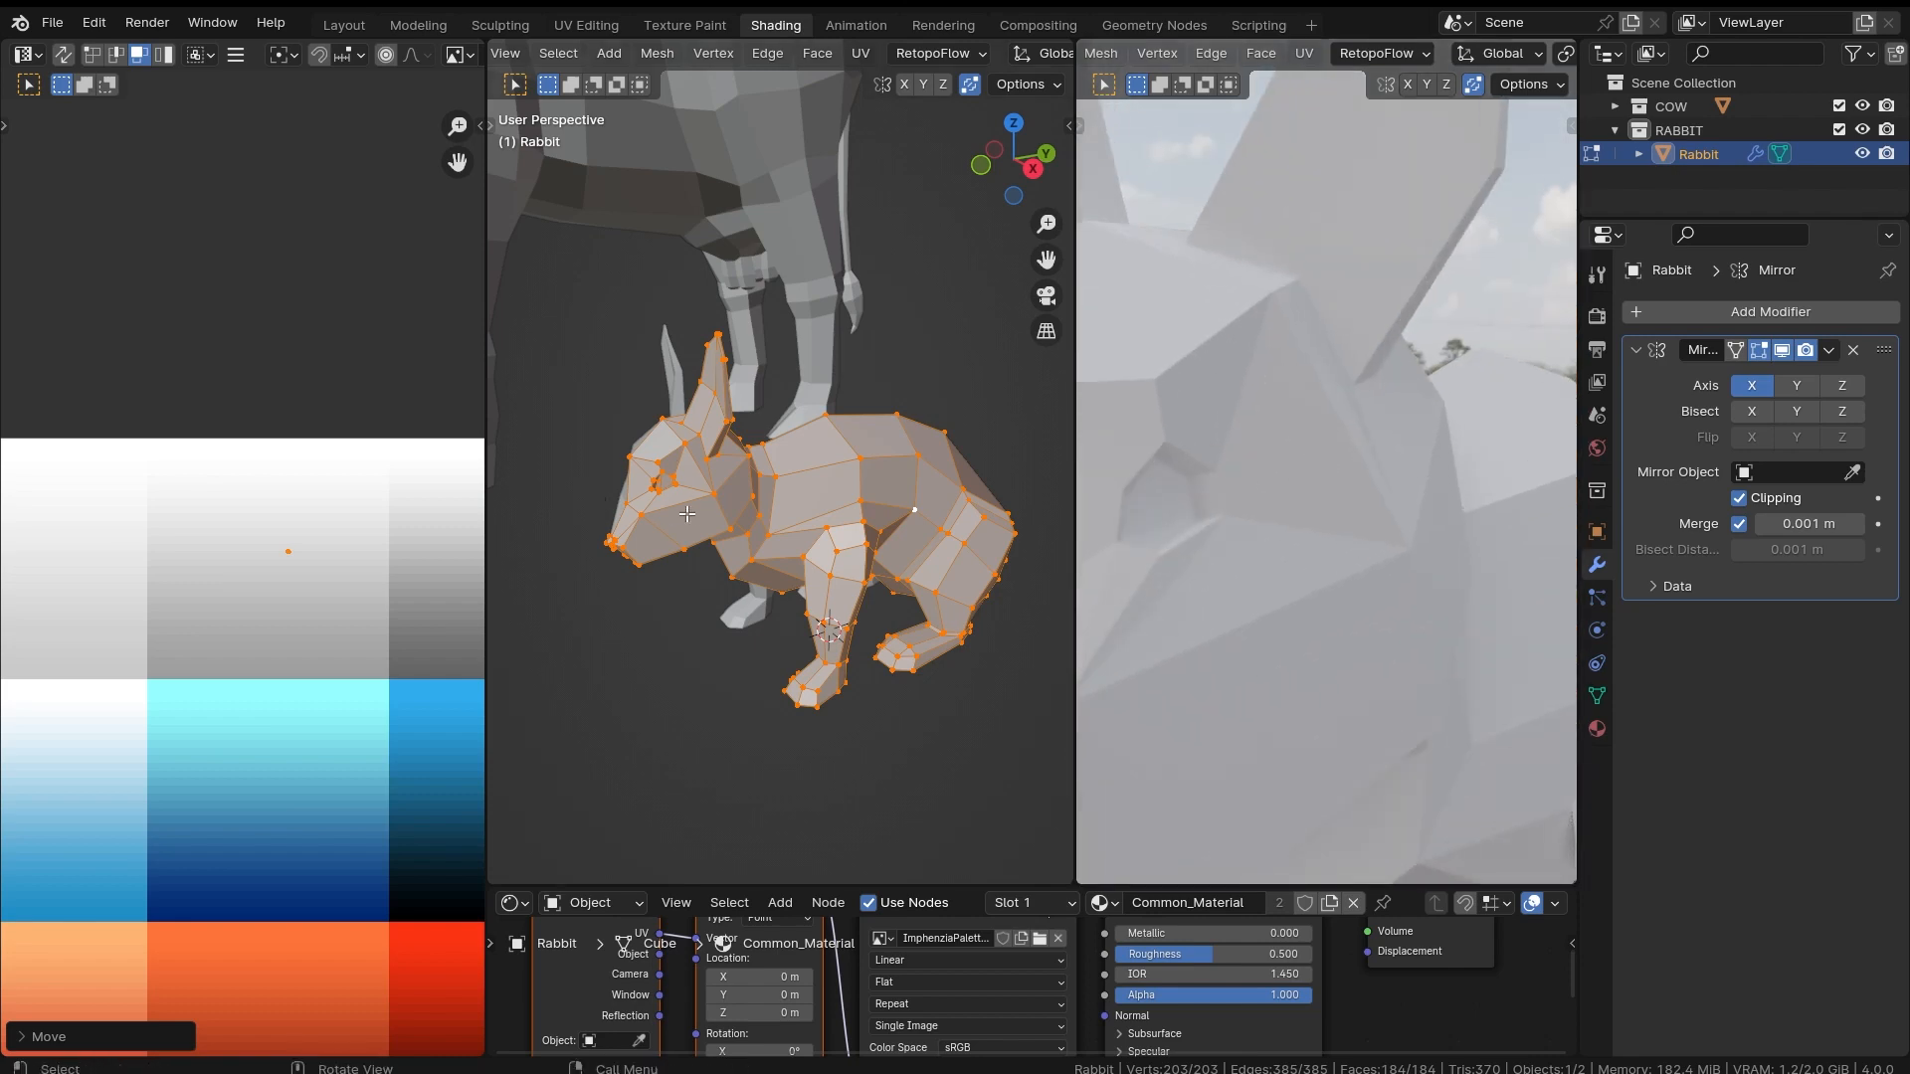
middle_drag(686, 514, 708, 510)
middle_drag(1346, 475, 1361, 528)
scroll(1437, 503, down, 7)
scroll(661, 601, up, 3)
middle_drag(719, 687, 797, 689)
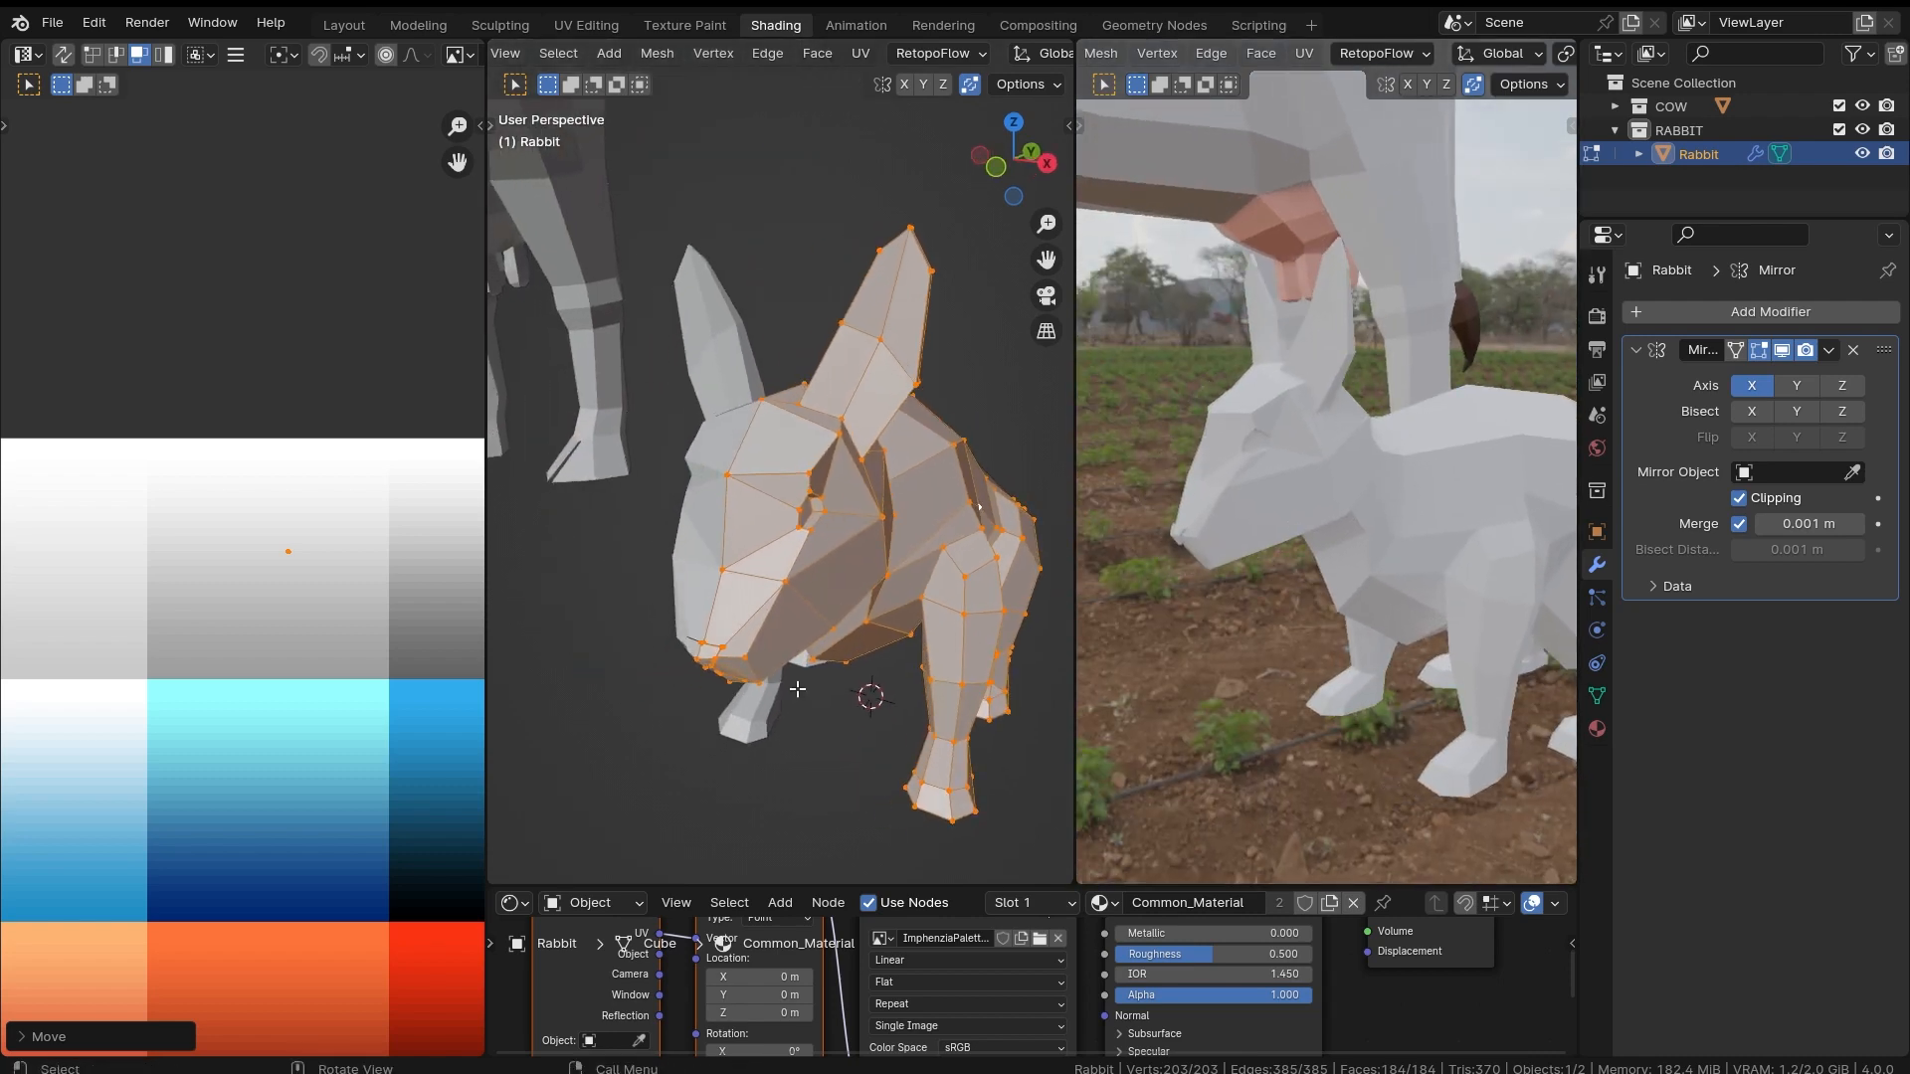
Step: Select the face inside the rabbit's eye socket and grow the selection to include the surrounding socket faces
scroll(797, 690, up, 8)
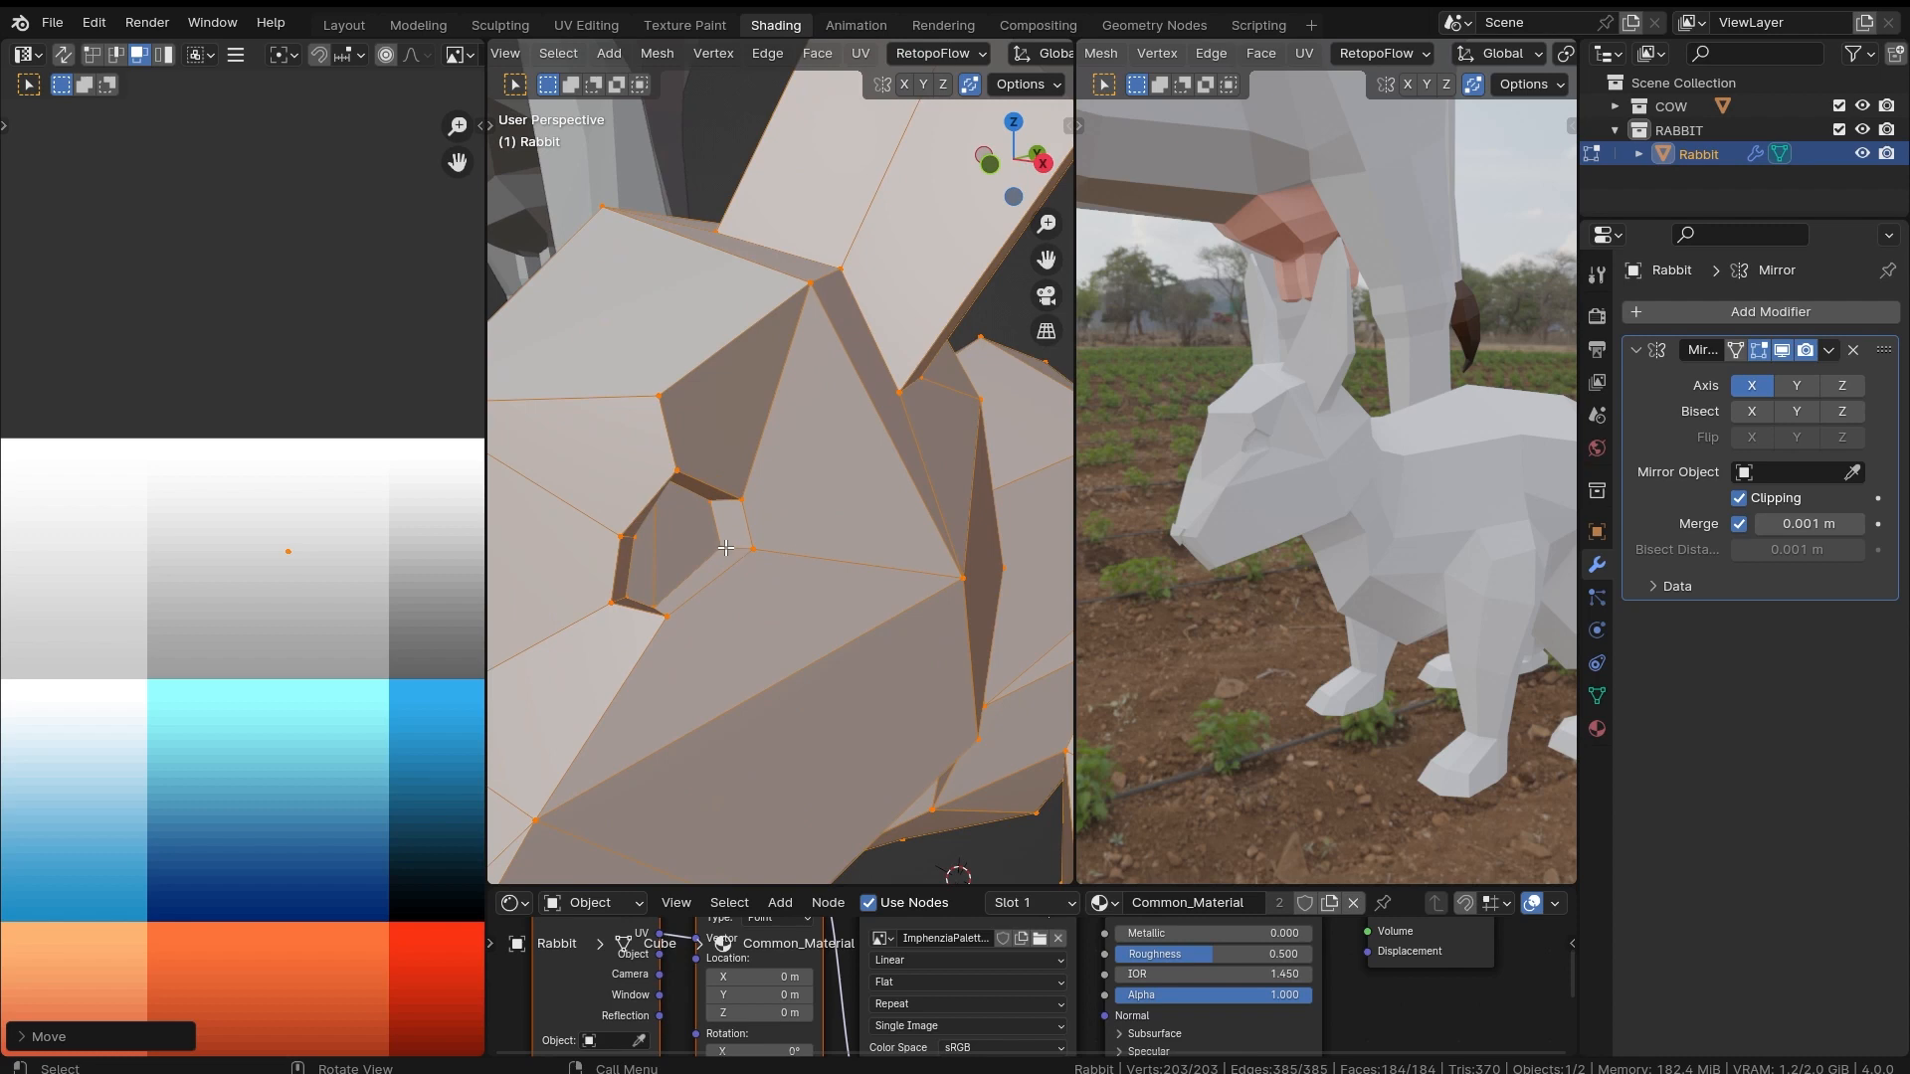
click(705, 549)
scroll(704, 549, down, 8)
key(ctrl+KP_Add)
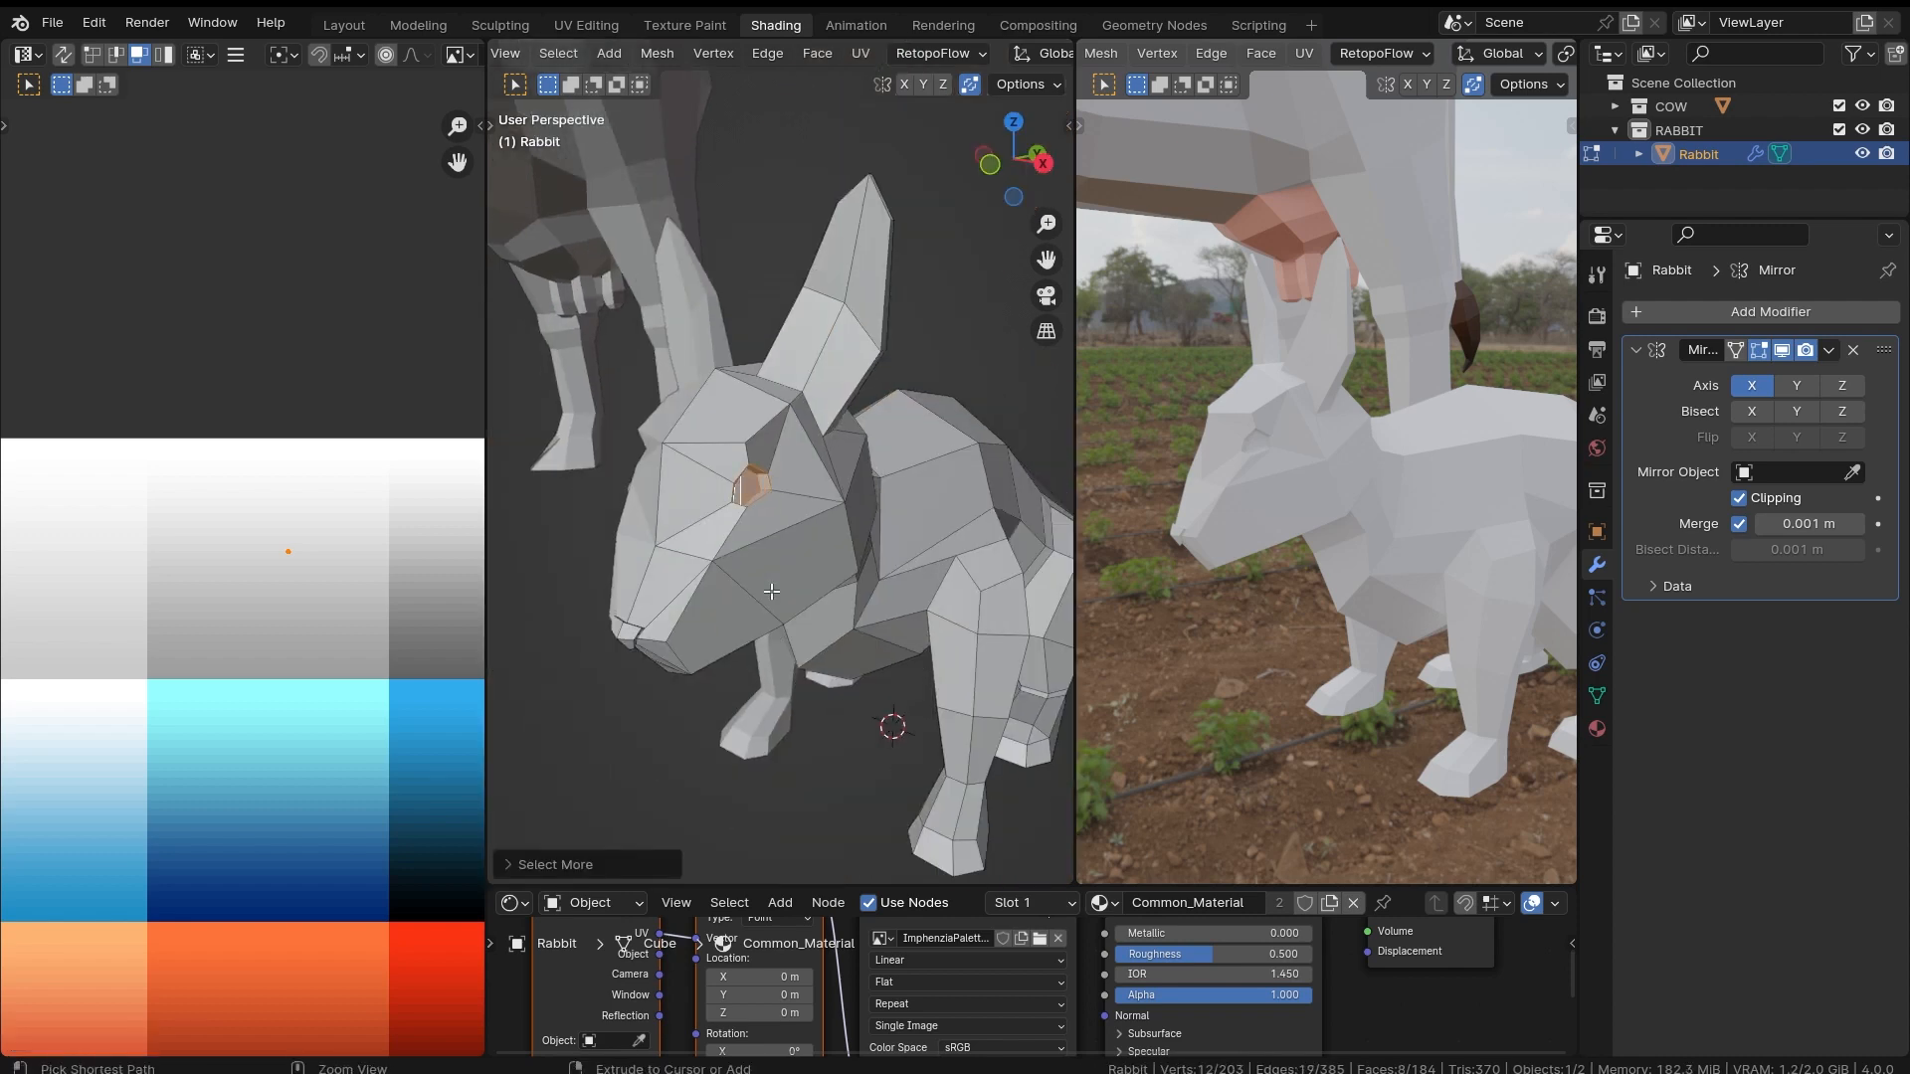
Step: Activate the Move tool for the selected eye faces in the solid viewport
key(t)
click(519, 217)
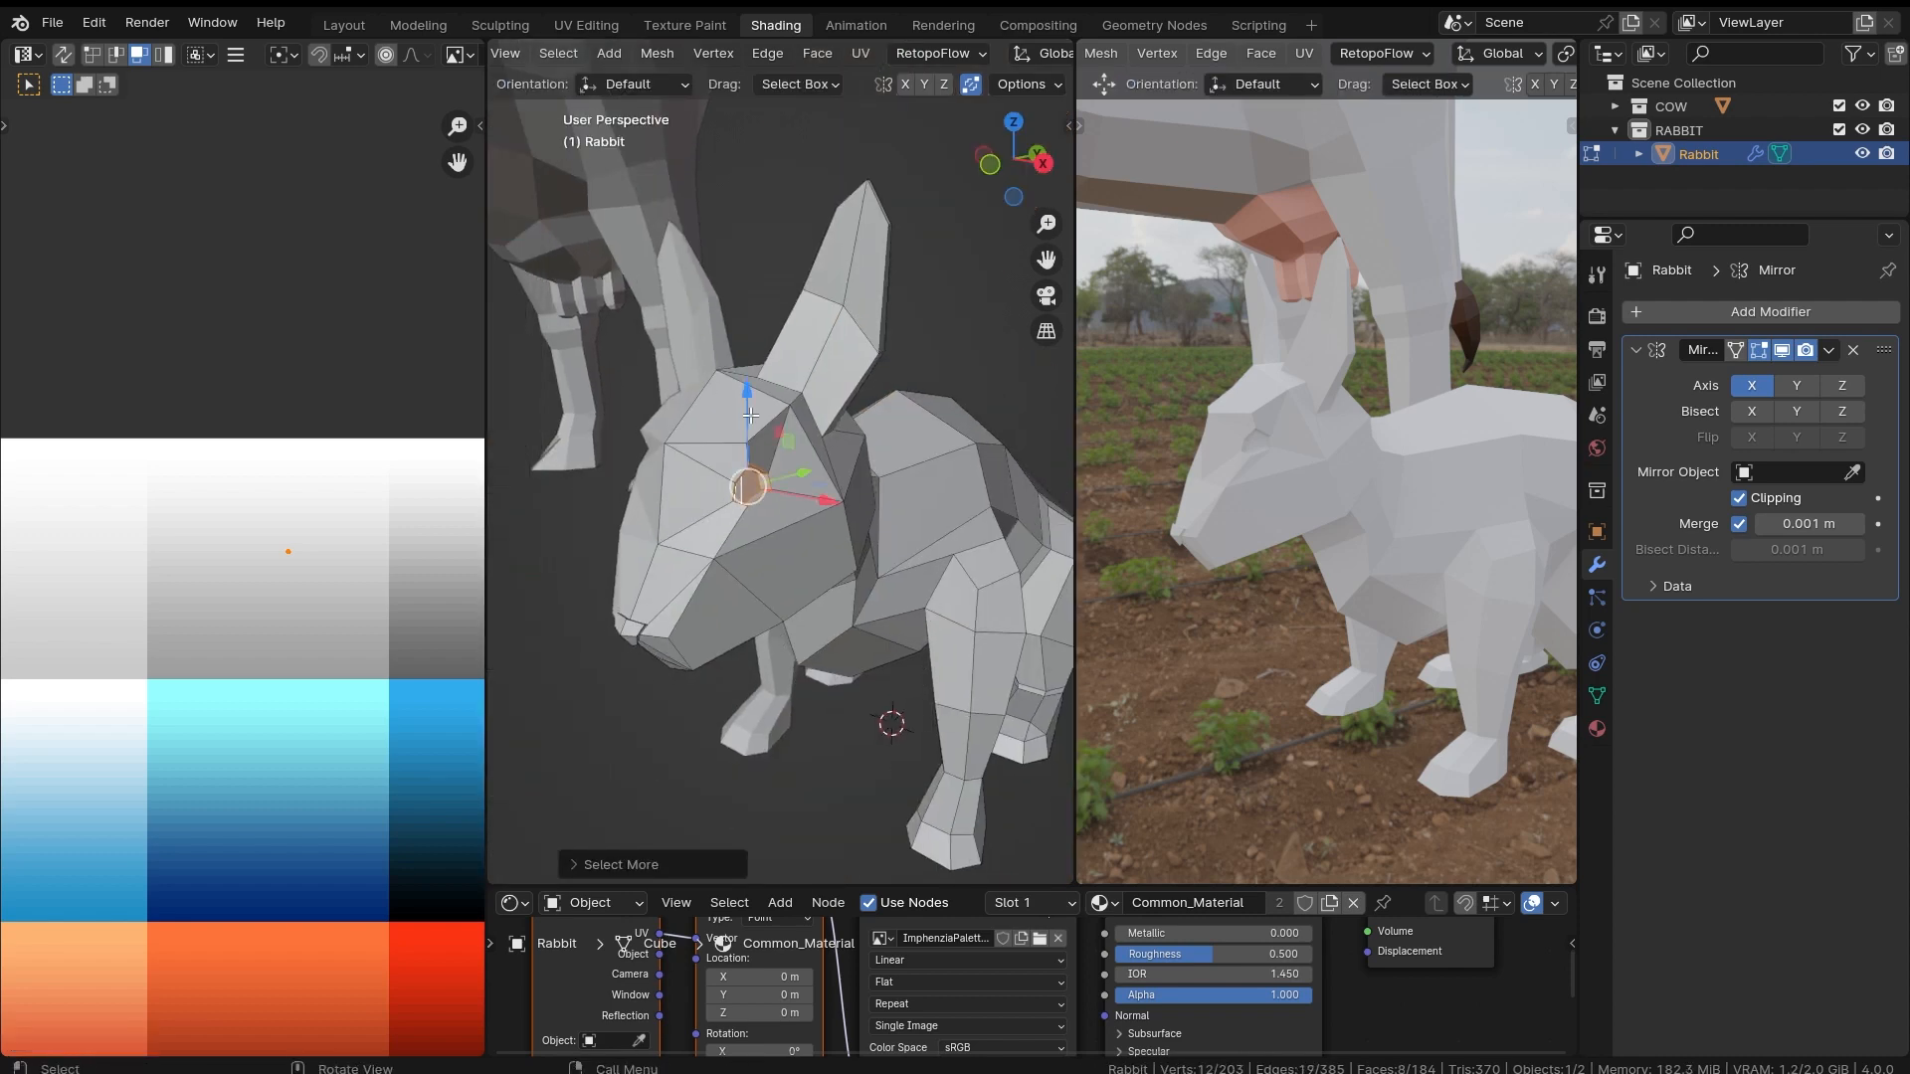
key(t)
scroll(705, 572, up, 5)
middle_drag(705, 572, 813, 332)
scroll(813, 331, down, 4)
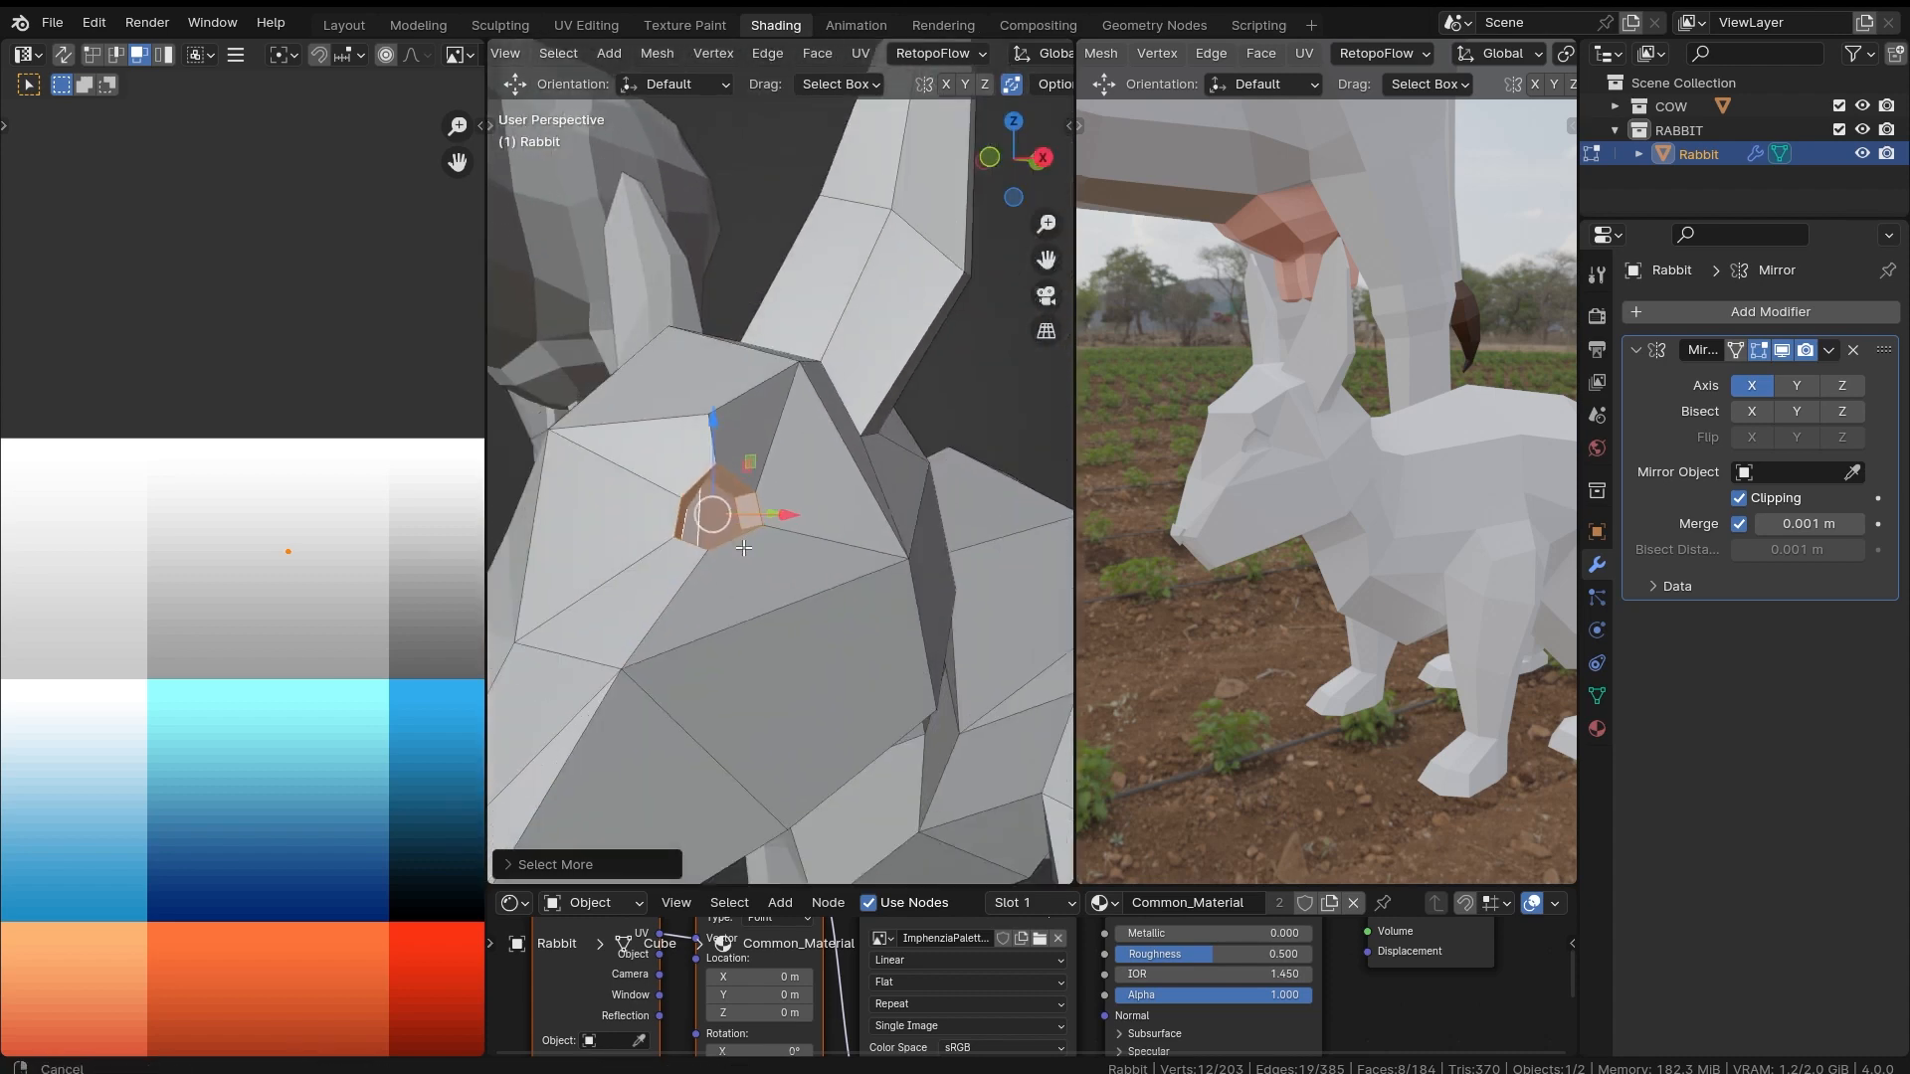
Step: Move the eye UVs onto the last, darkest swatch of the palette's top row to colour the eye black
scroll(285, 561, down, 3)
scroll(248, 416, down, 4)
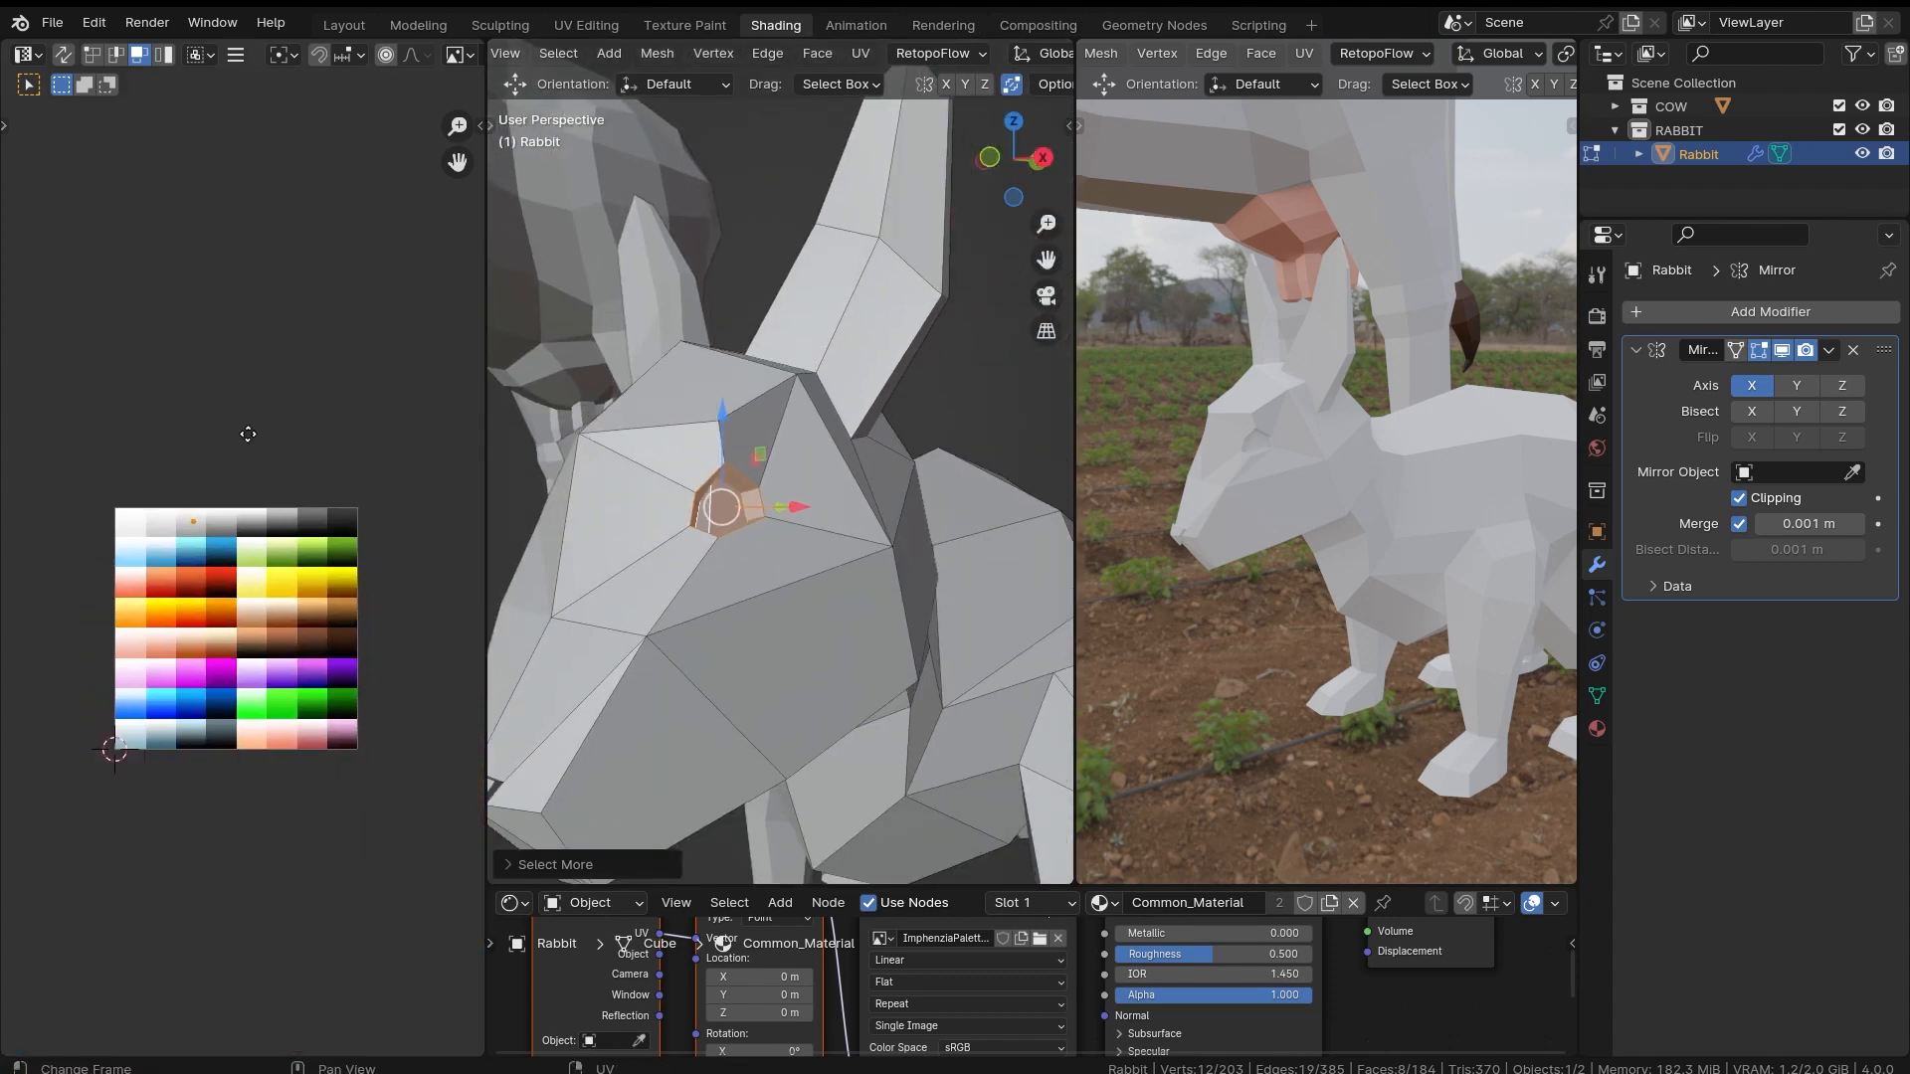
scroll(221, 552, up, 1)
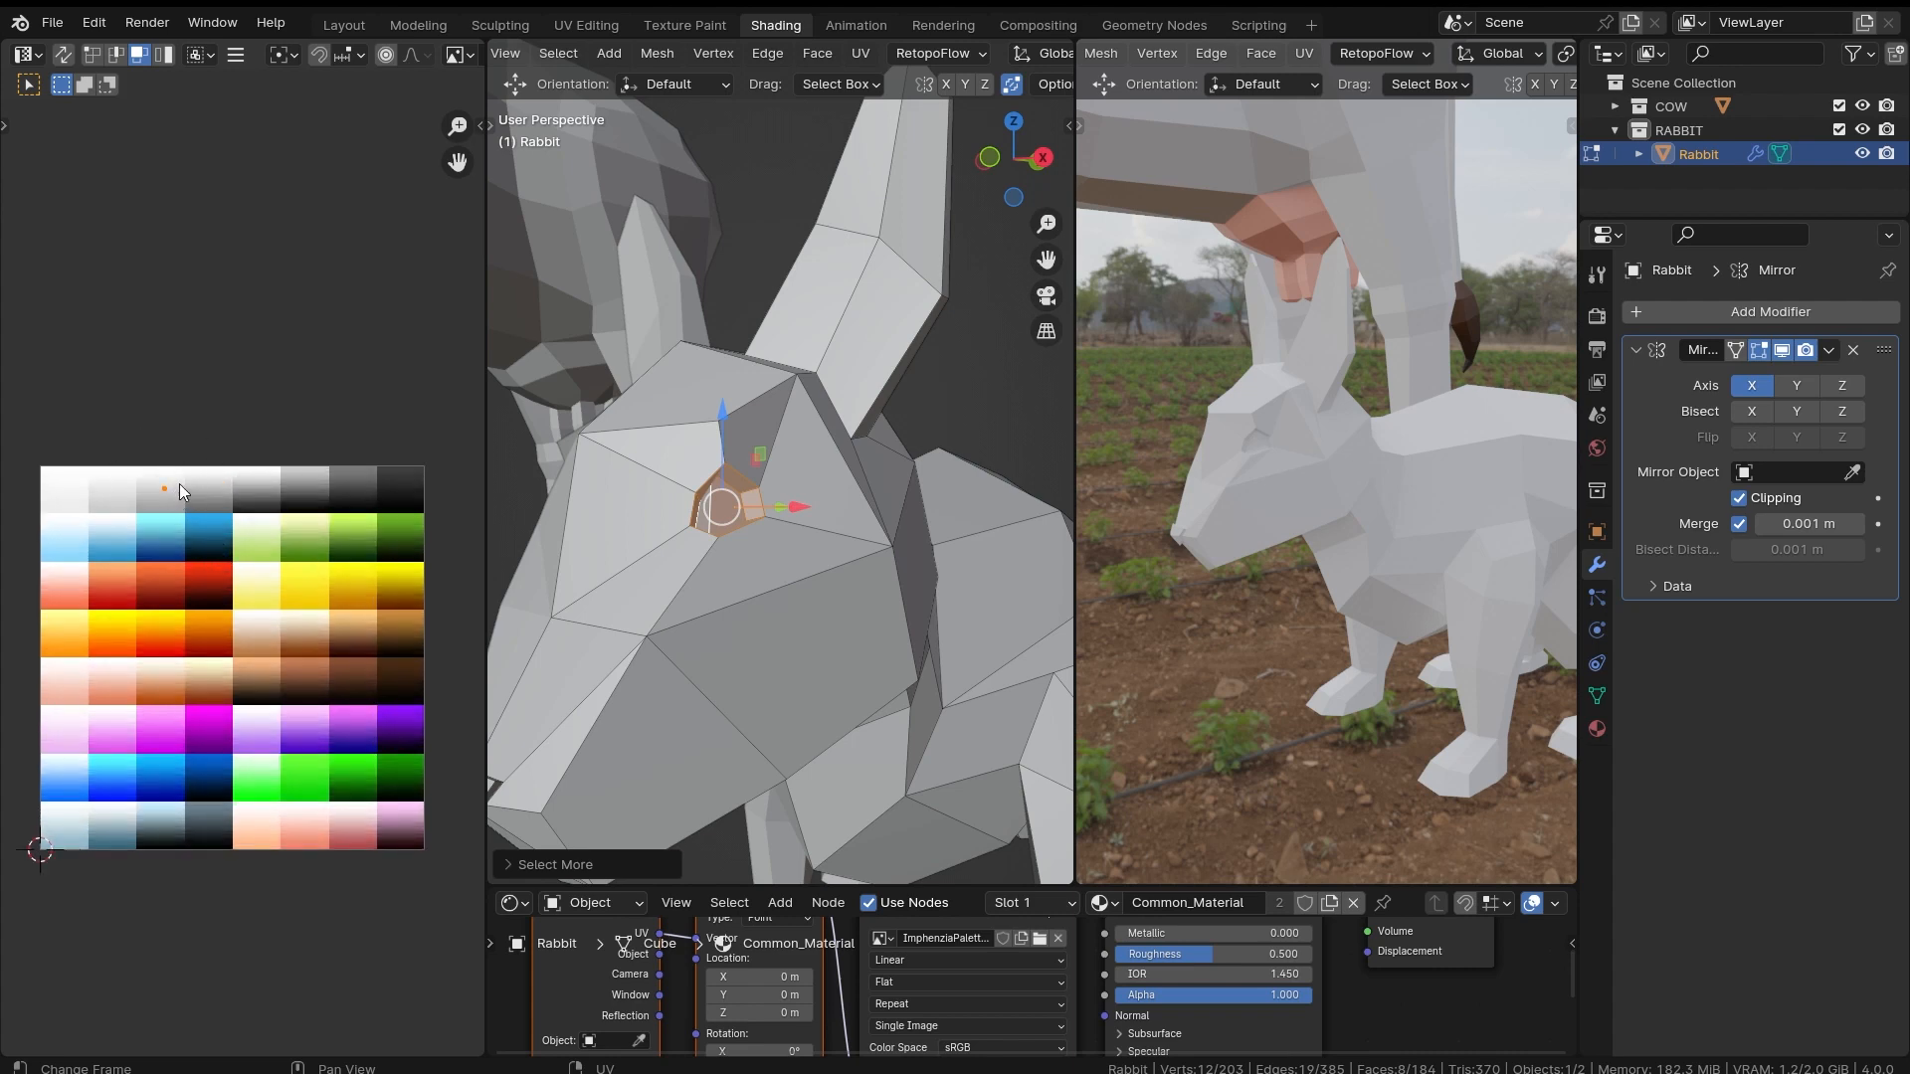
key(g)
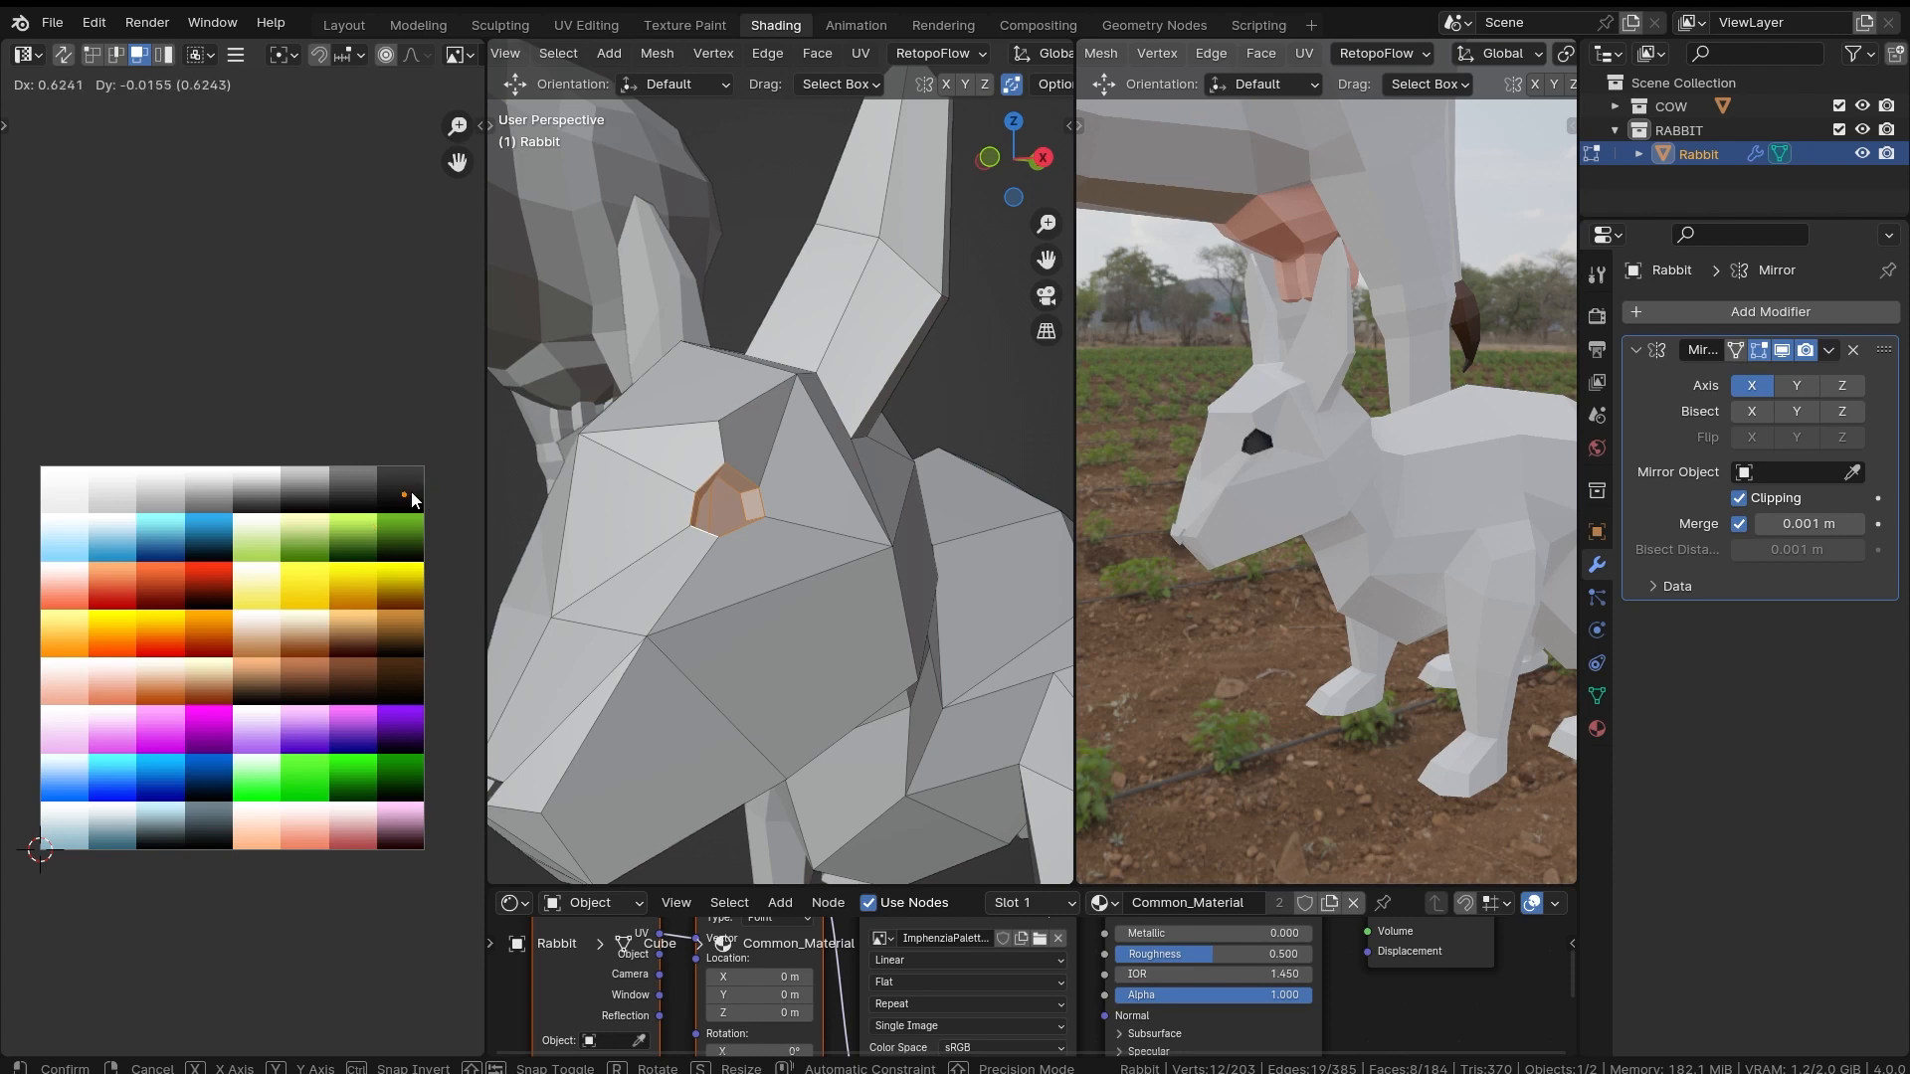
click(412, 501)
scroll(1234, 567, down, 4)
middle_drag(1234, 567, 1333, 533)
Step: Move the eye UVs onto the bright red part of the third row's fourth swatch
key(g)
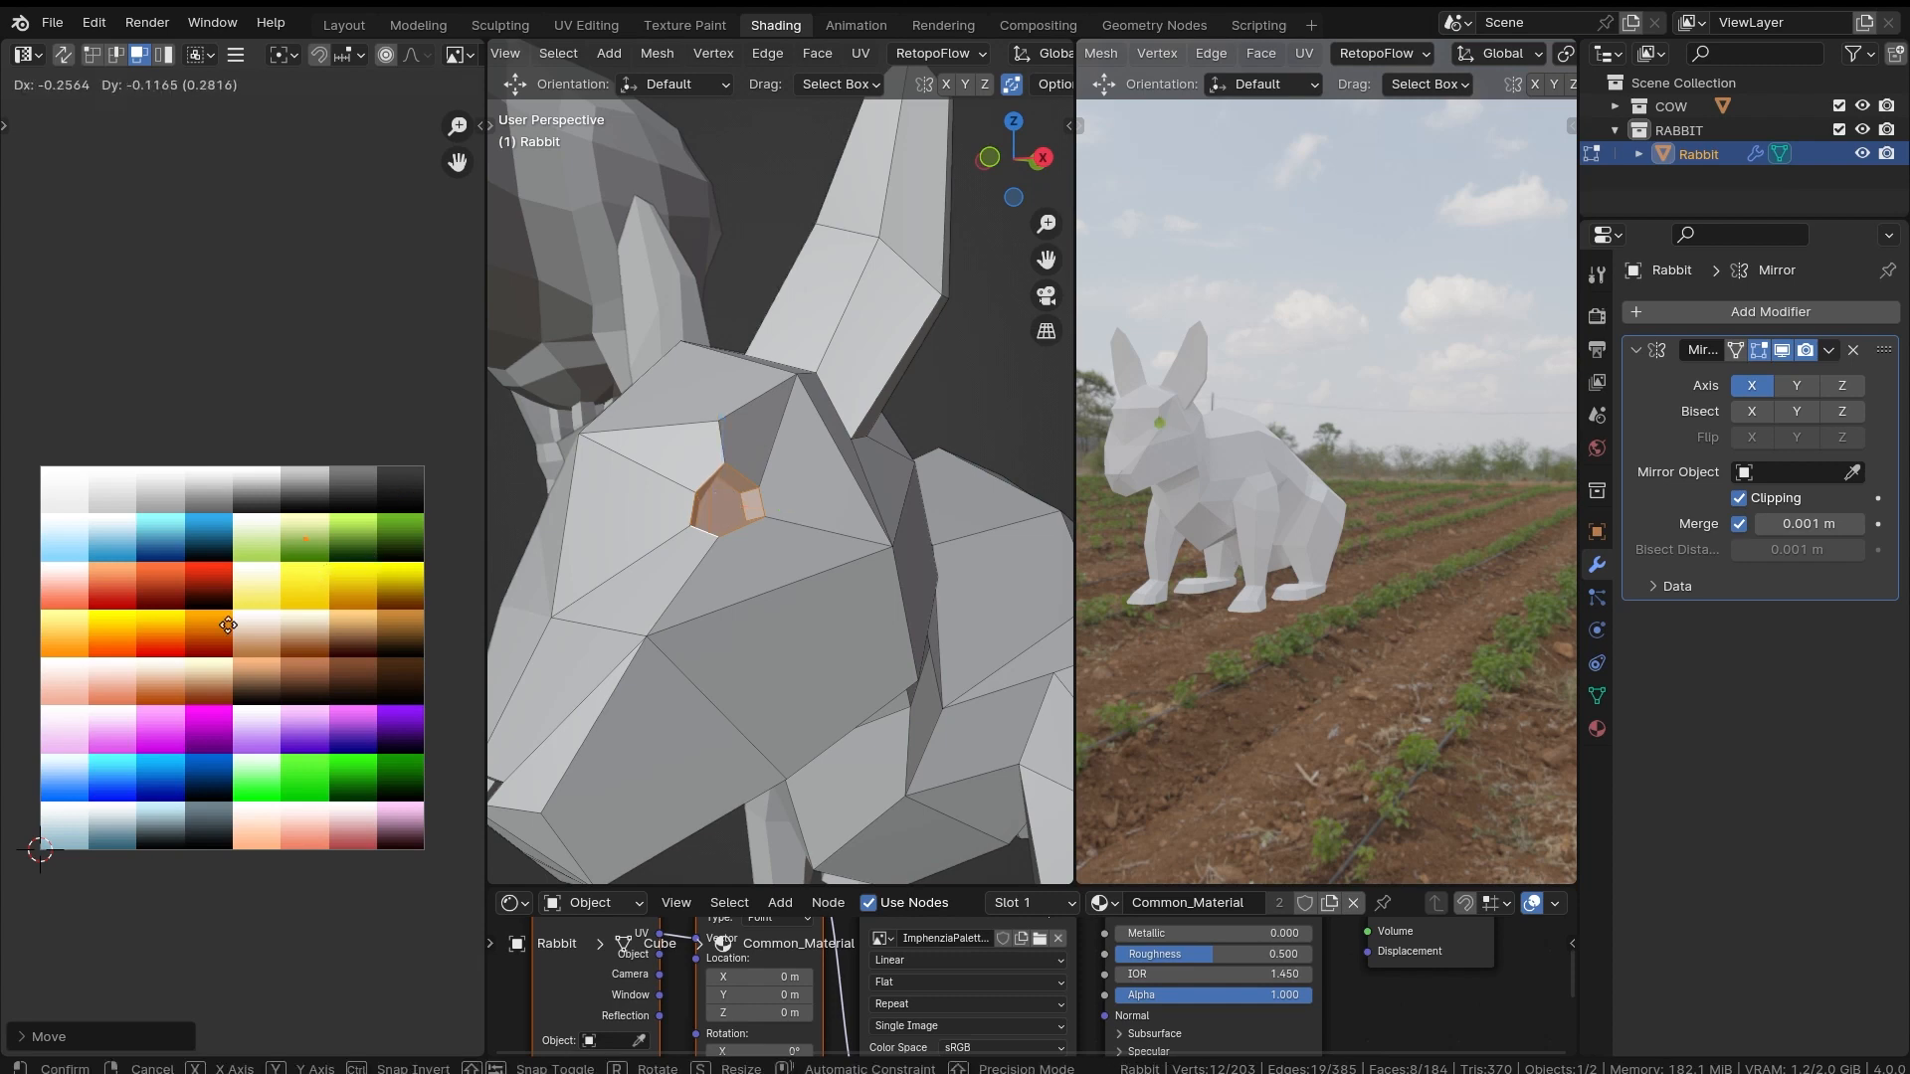
click(182, 628)
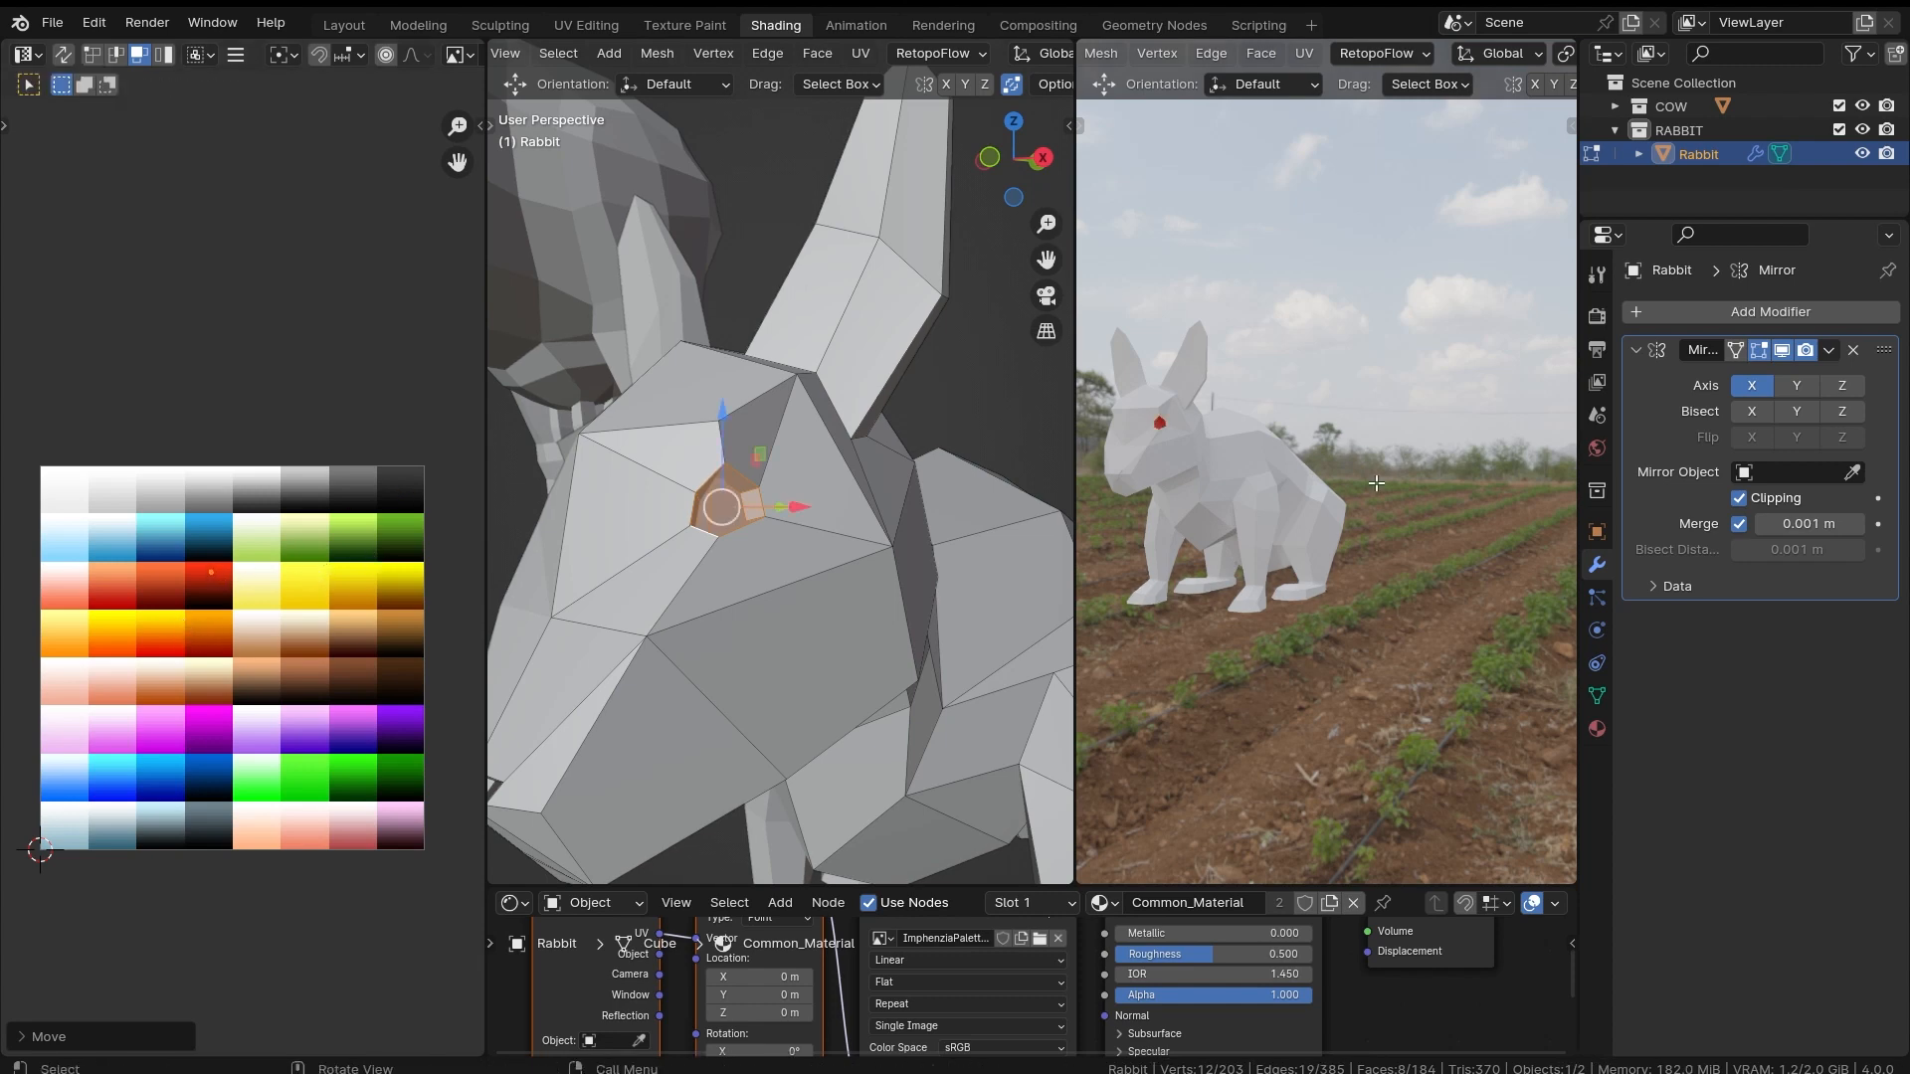
middle_drag(1415, 481, 1343, 507)
scroll(1305, 461, up, 3)
scroll(1338, 493, up, 2)
scroll(1365, 512, up, 3)
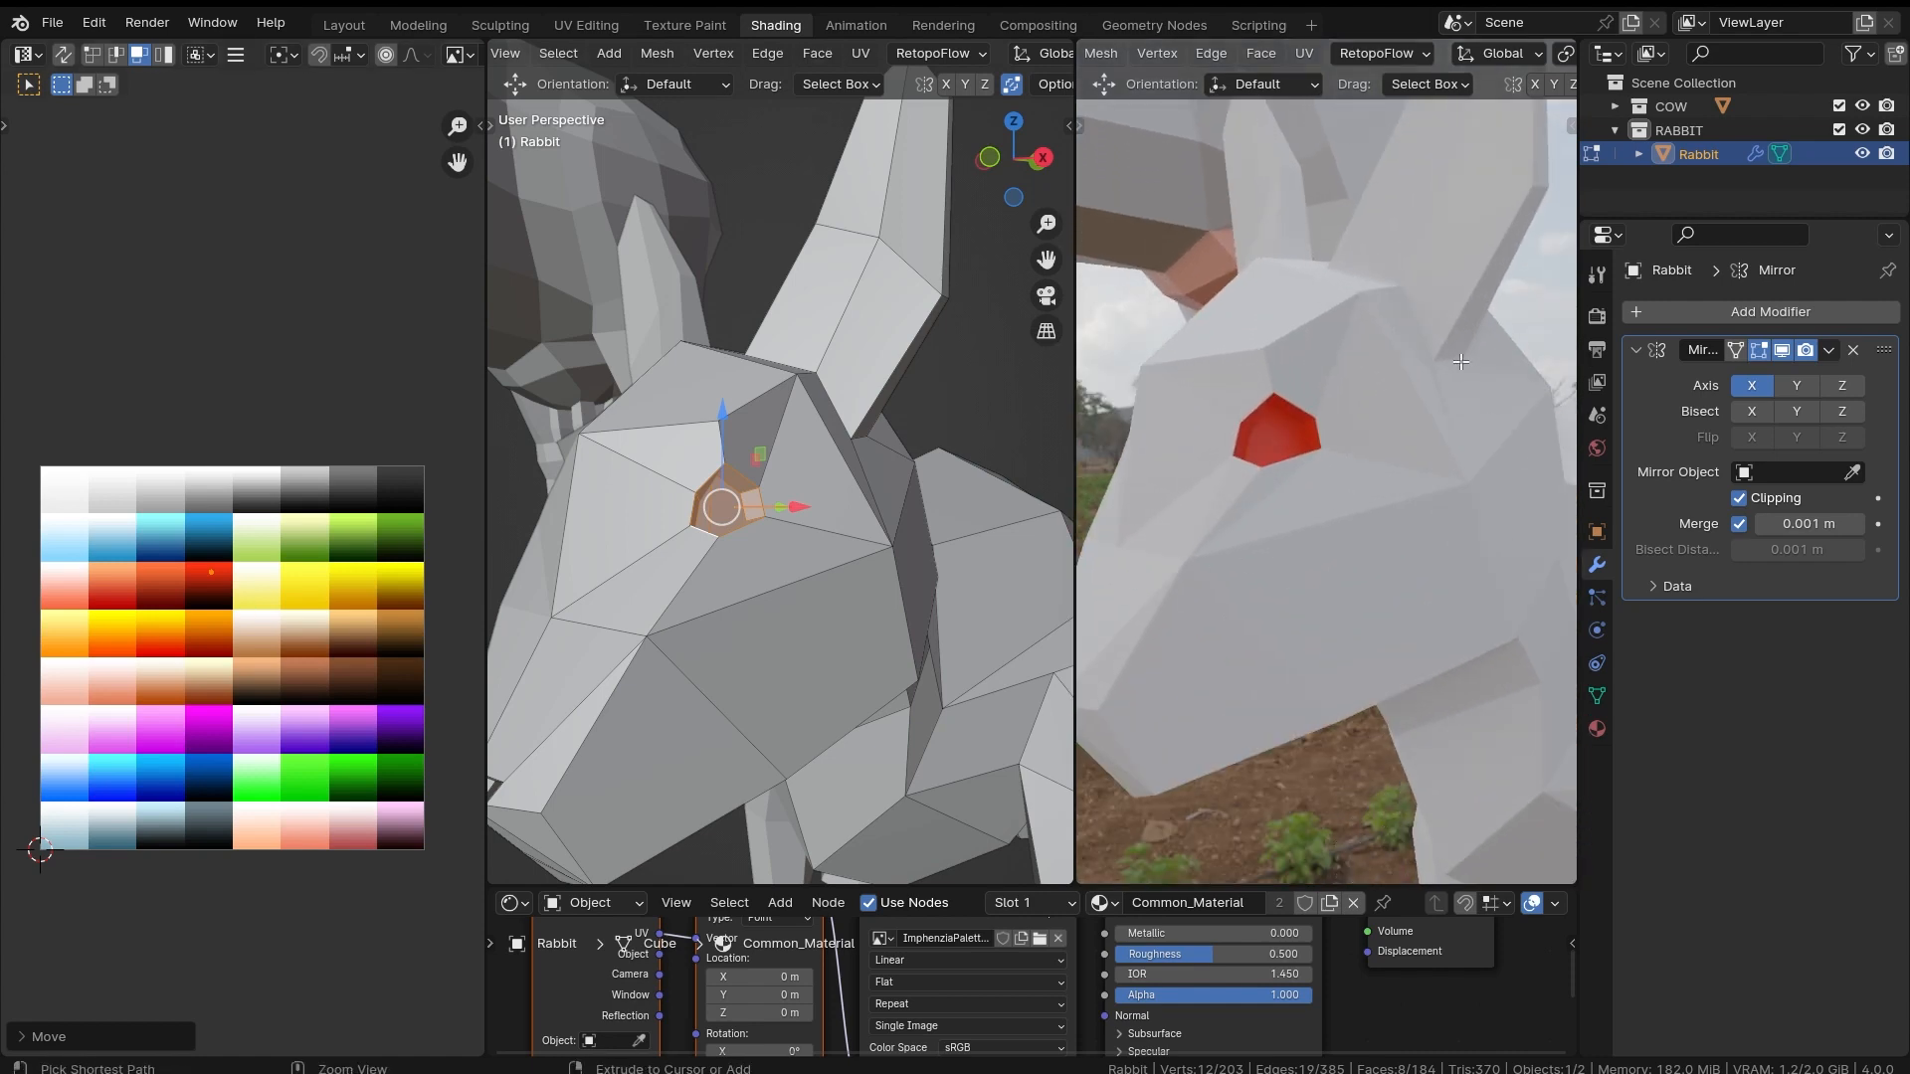
scroll(1342, 507, down, 6)
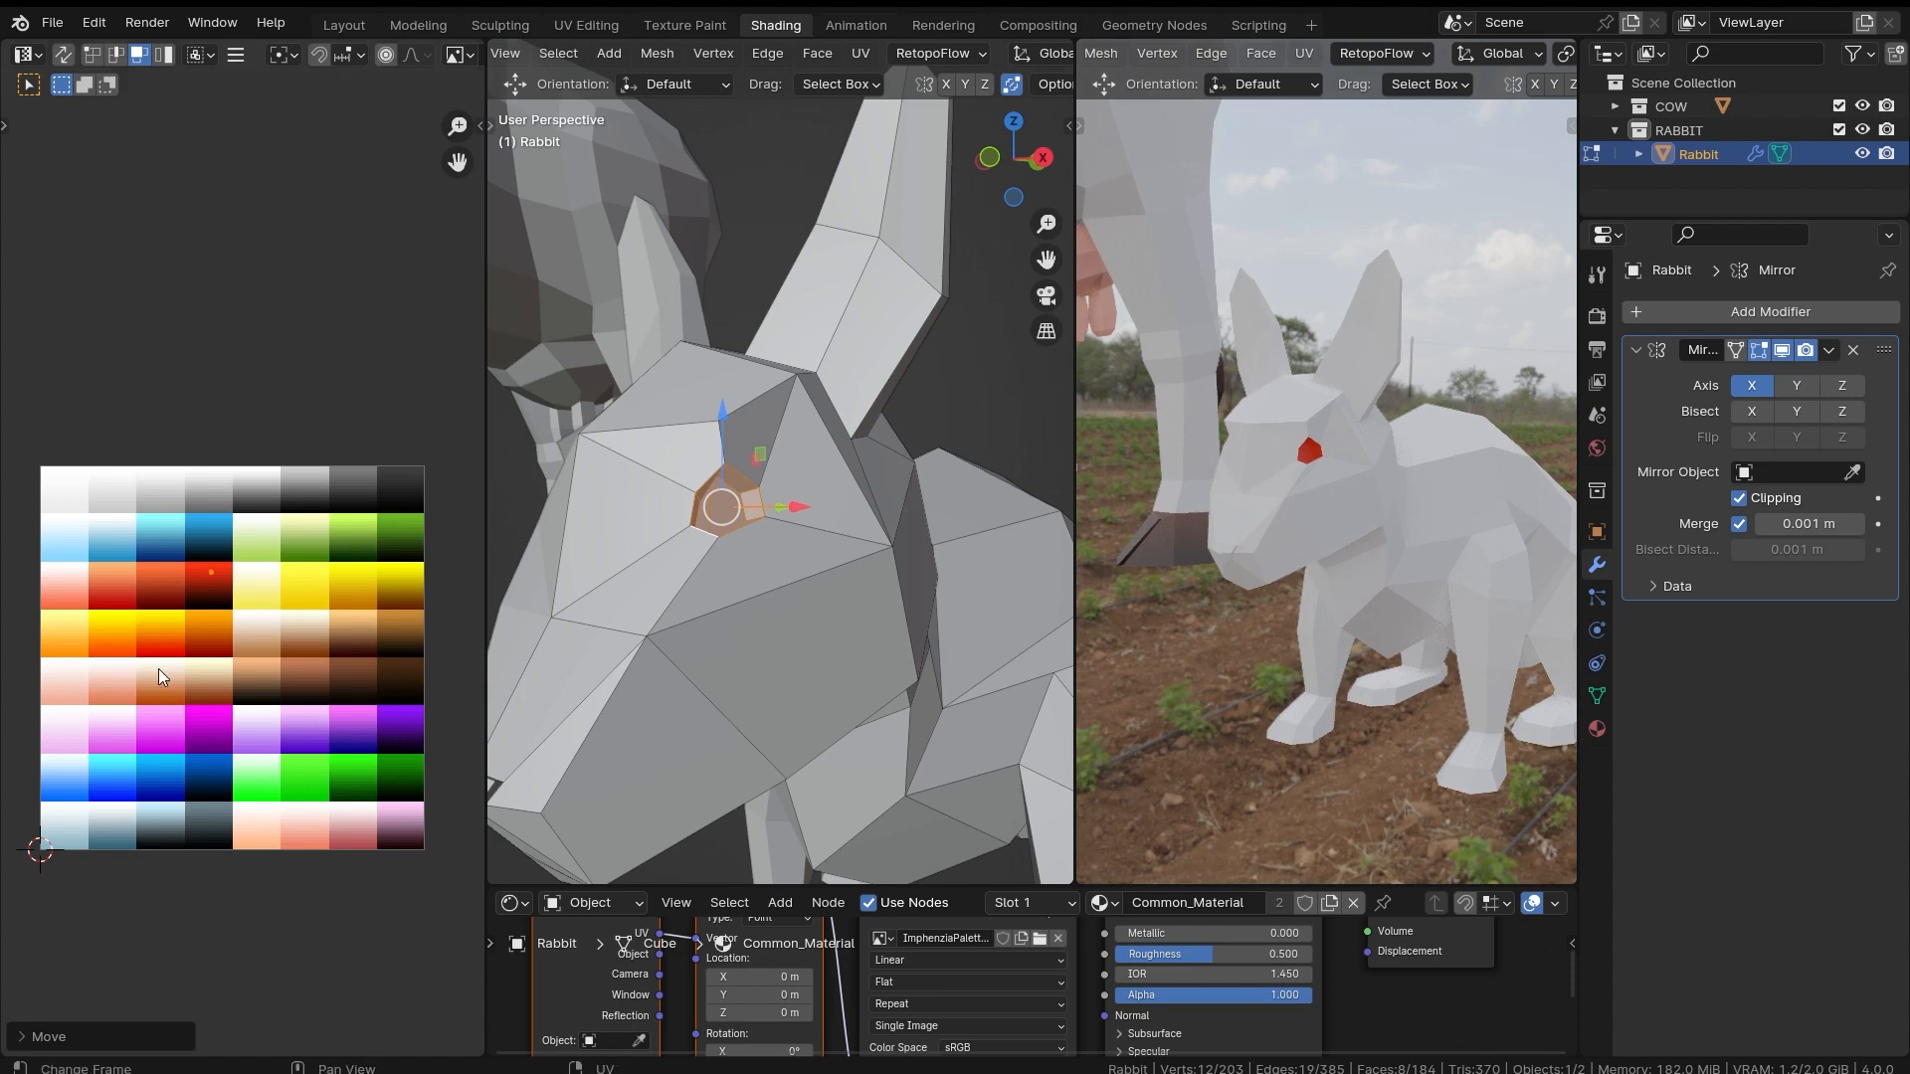
Step: Shift the eye UVs slightly down within the same red gradient swatch for a darker red
scroll(146, 578, up, 3)
key(g)
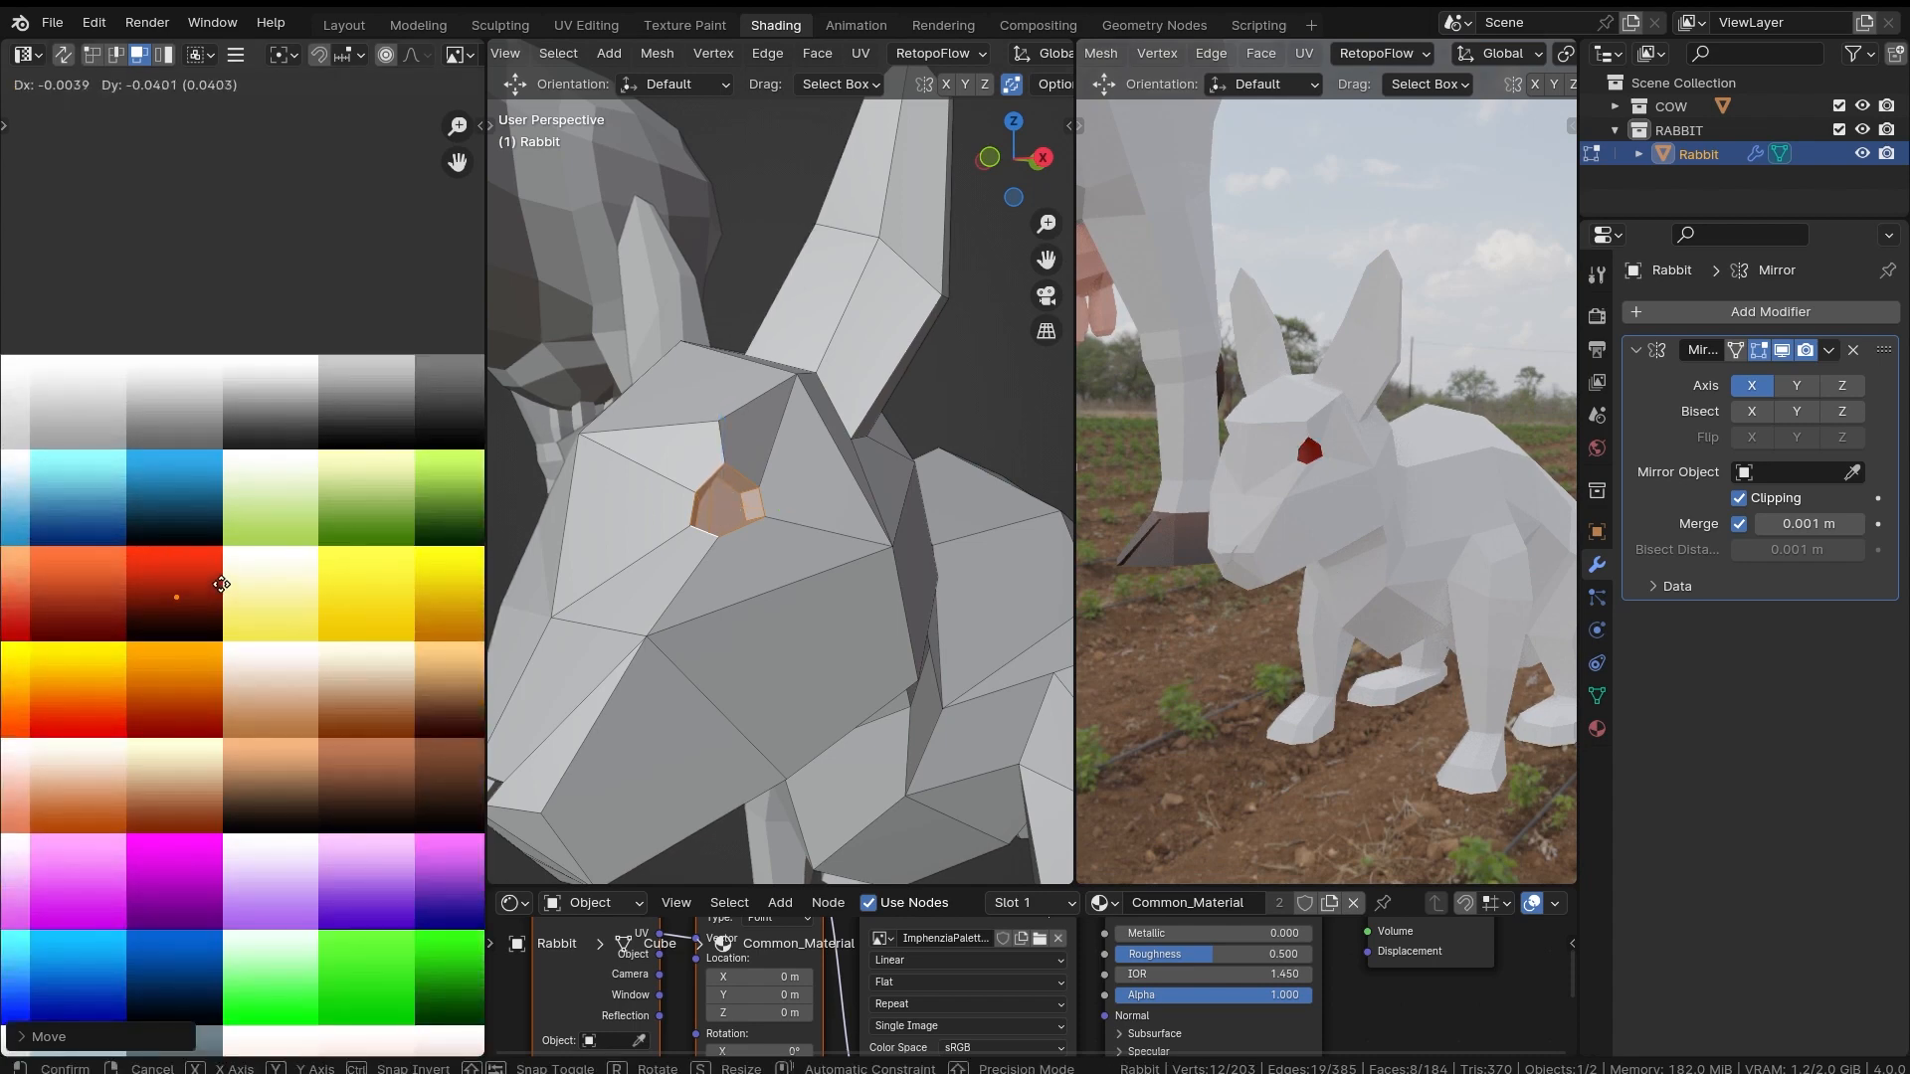
click(222, 583)
scroll(1362, 444, up, 5)
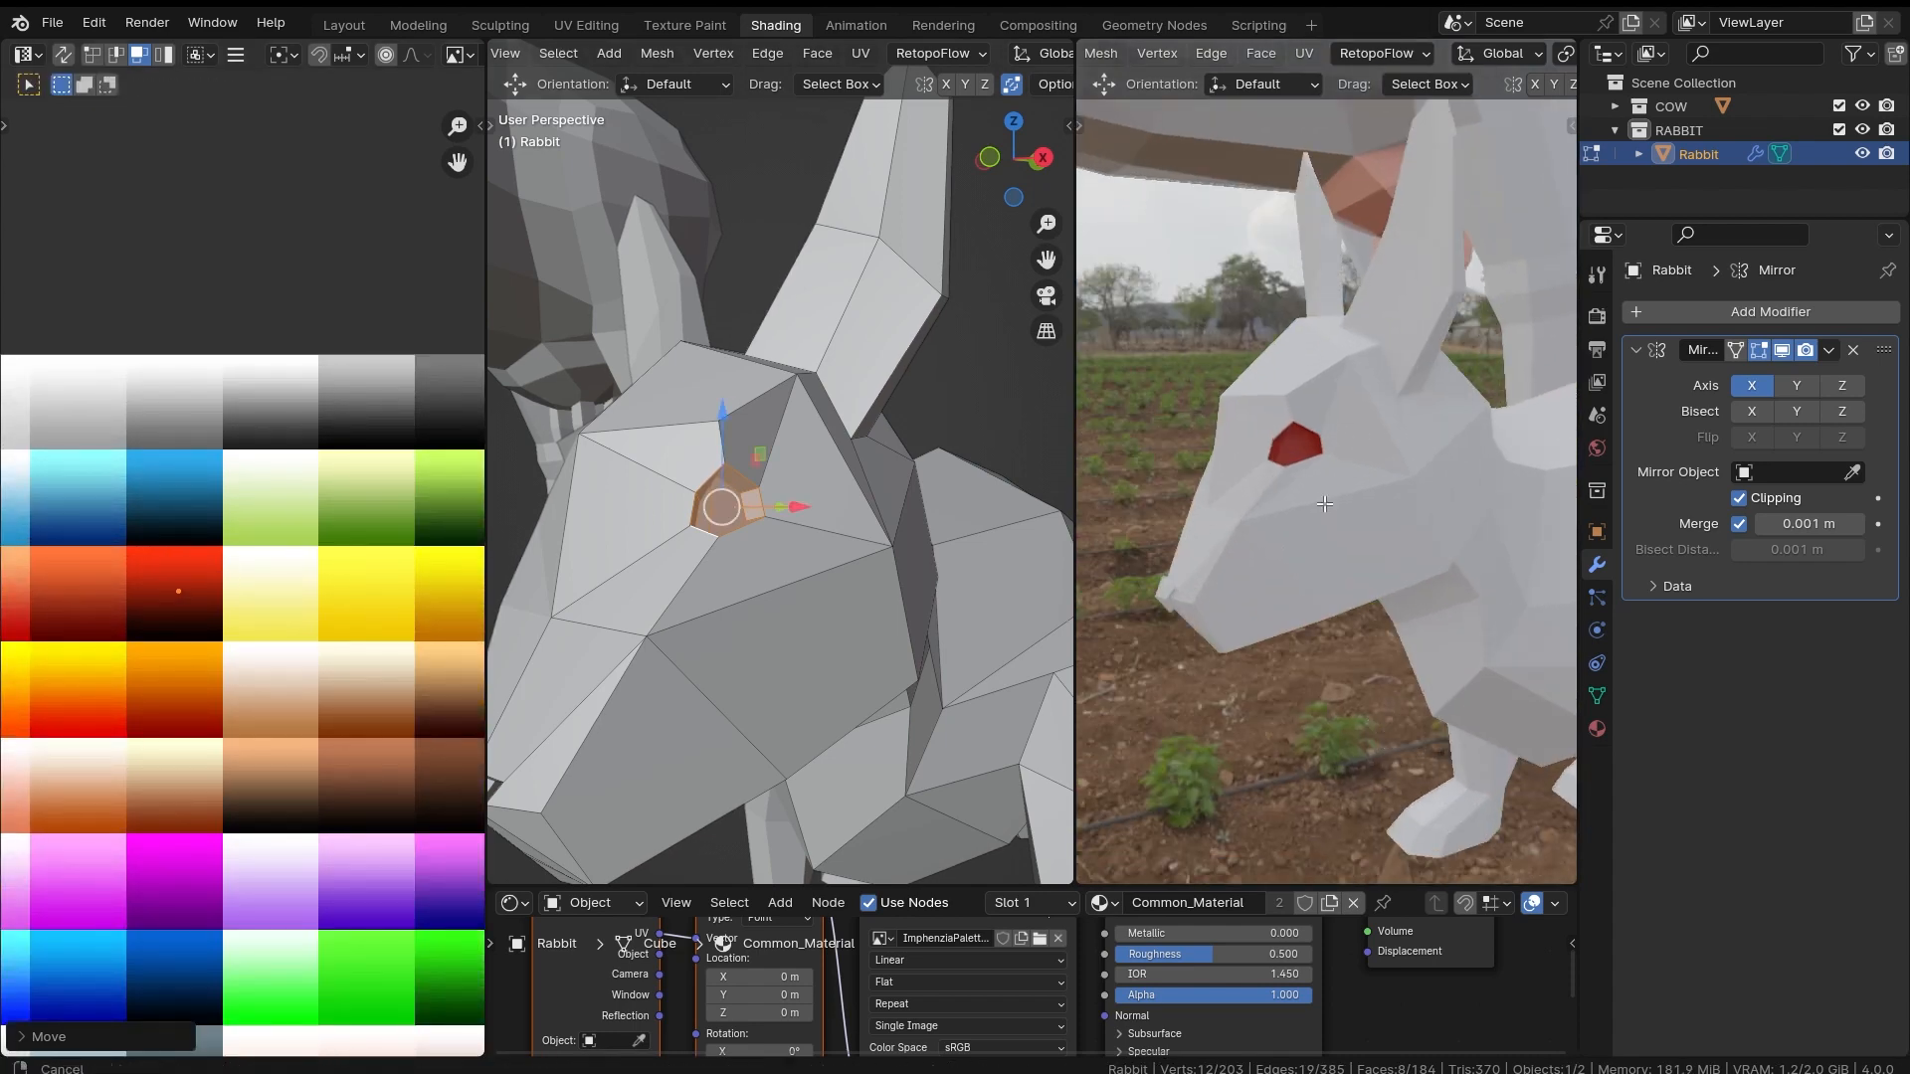
scroll(289, 671, up, 4)
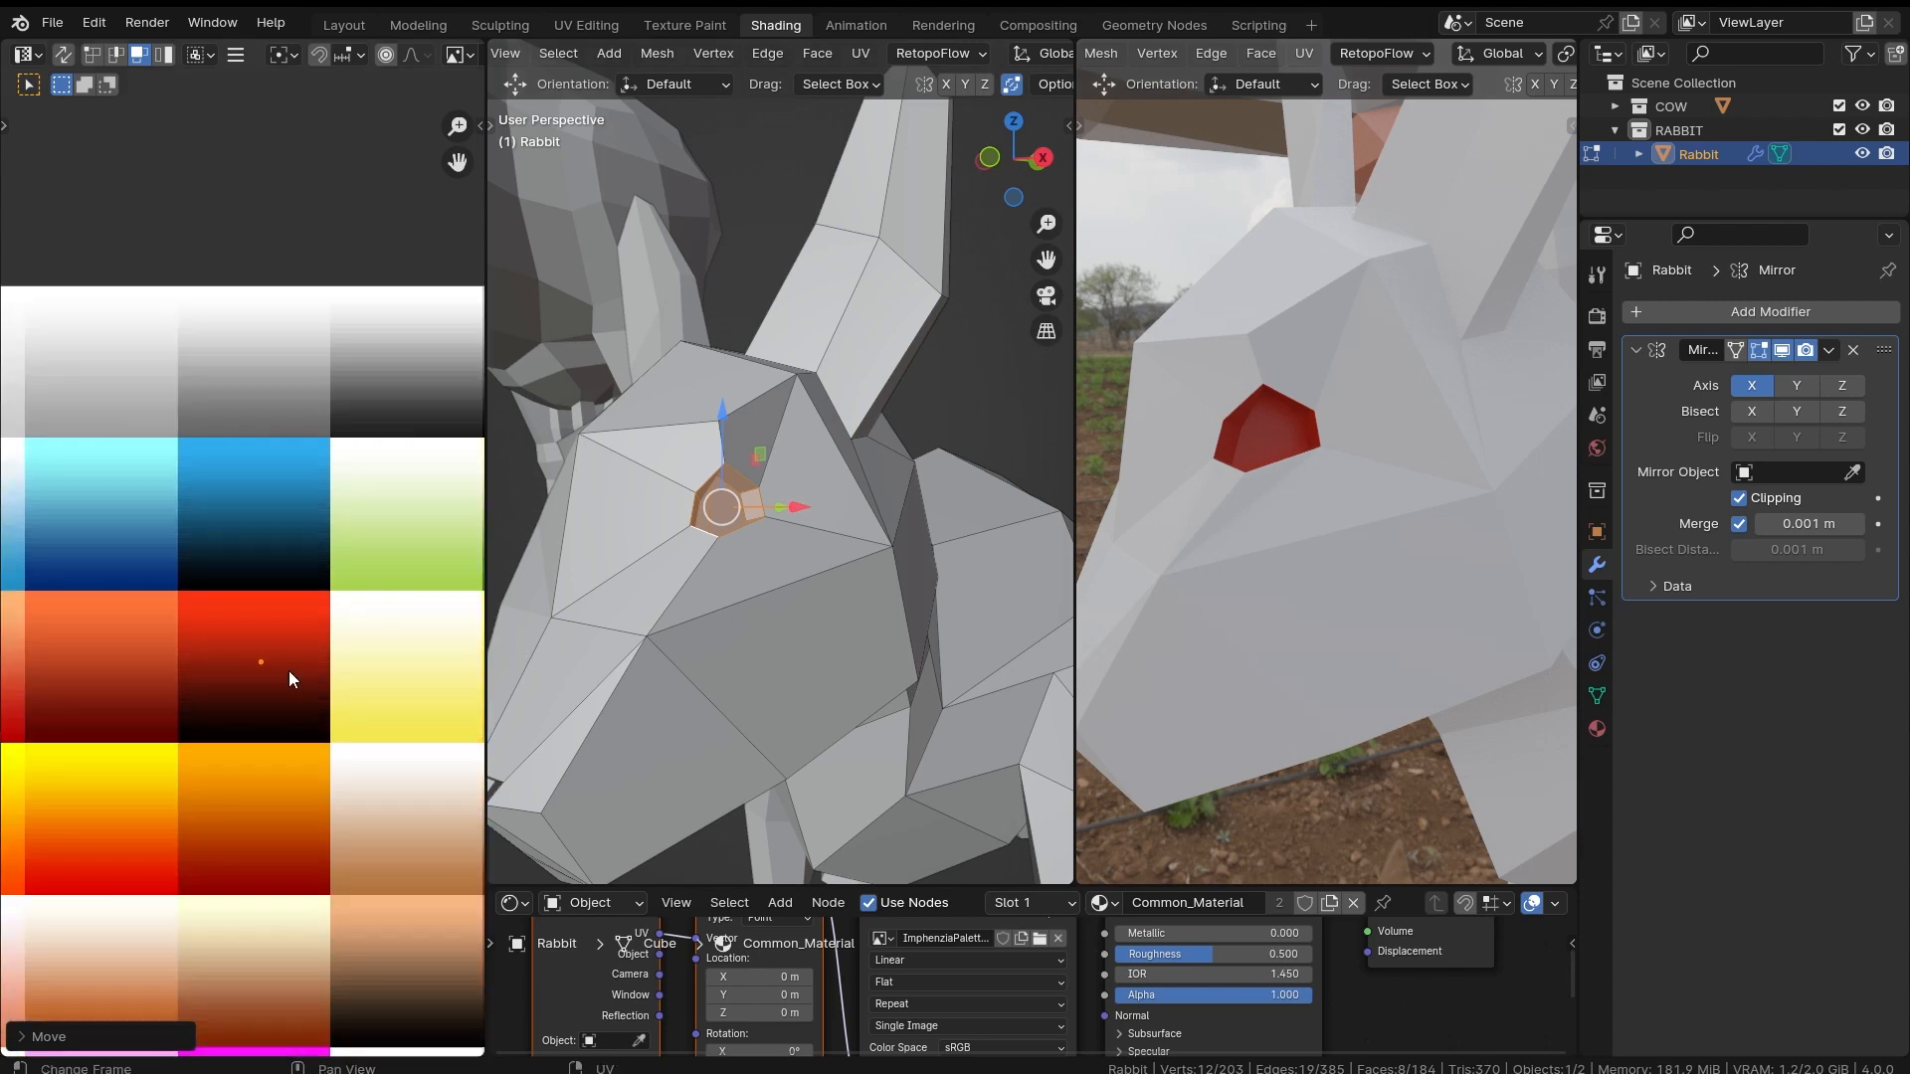
scroll(1365, 653, down, 5)
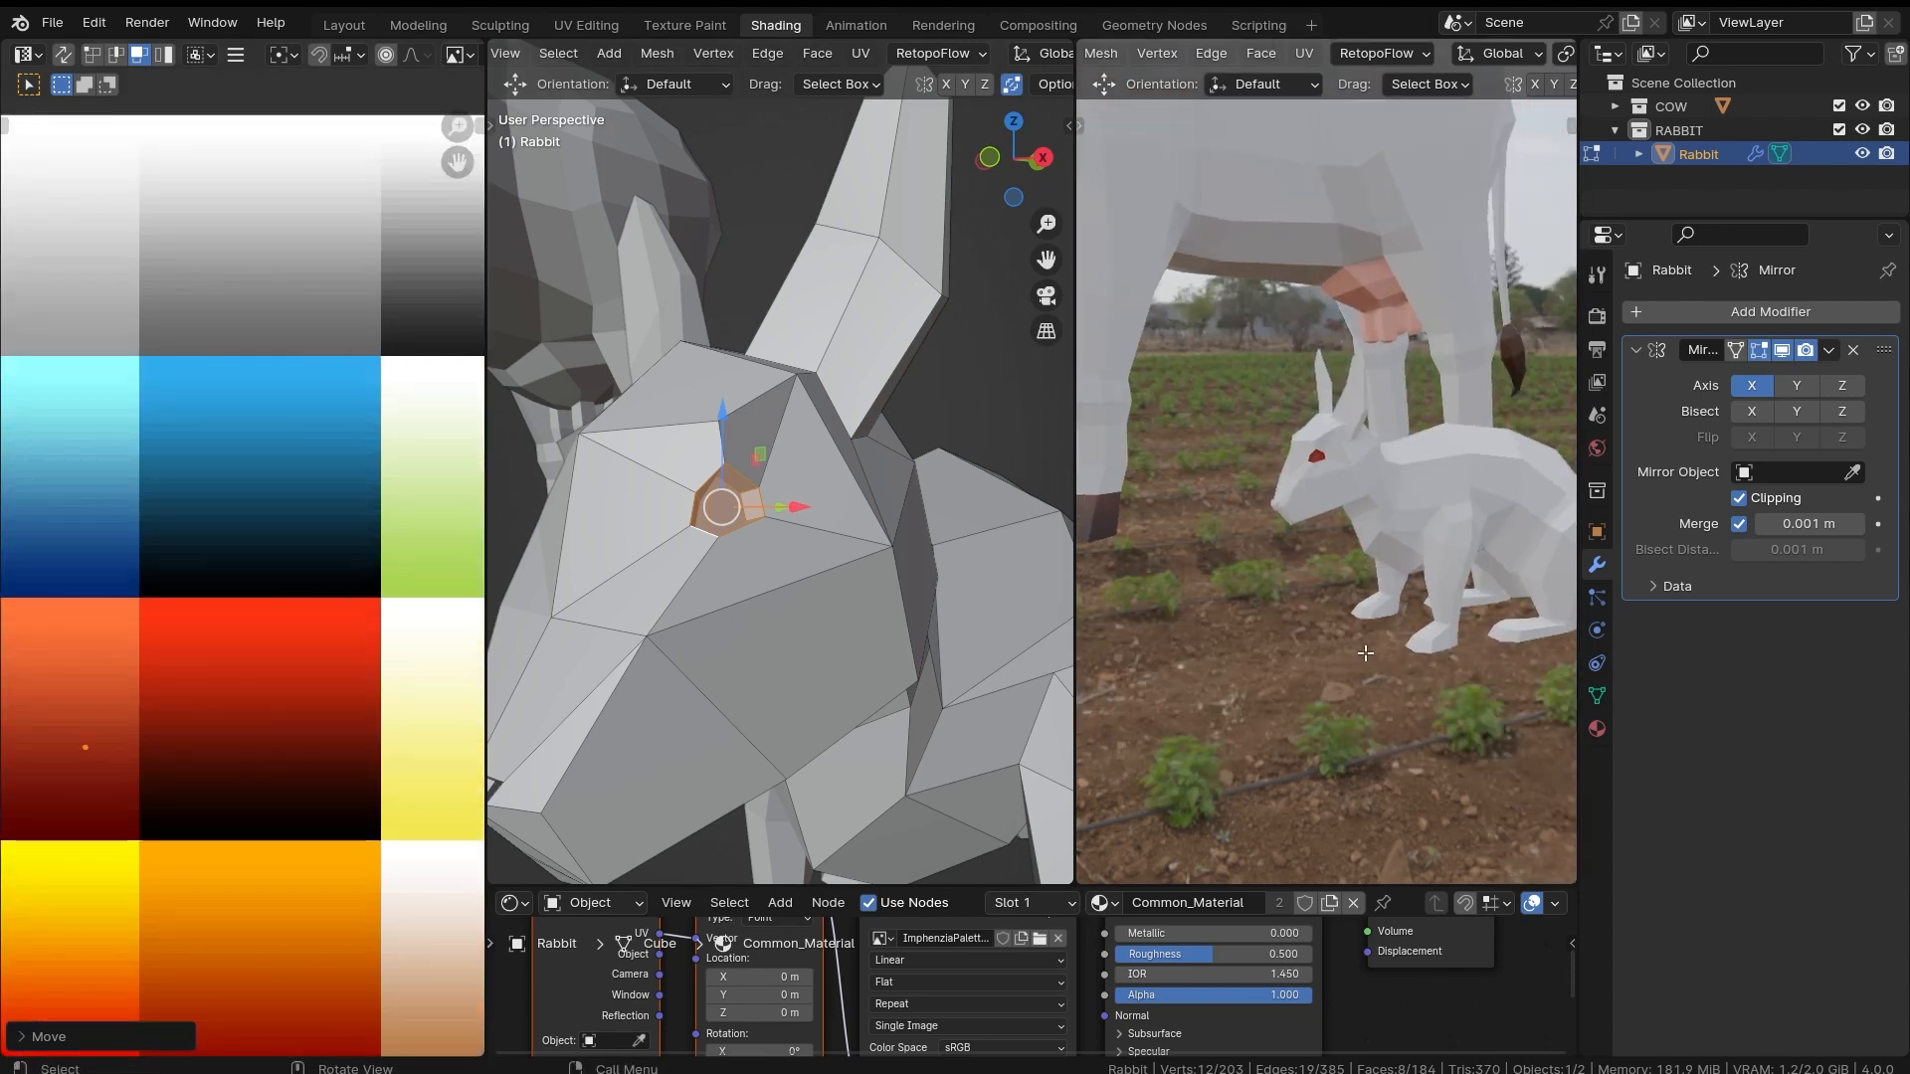
middle_drag(1510, 644, 1381, 595)
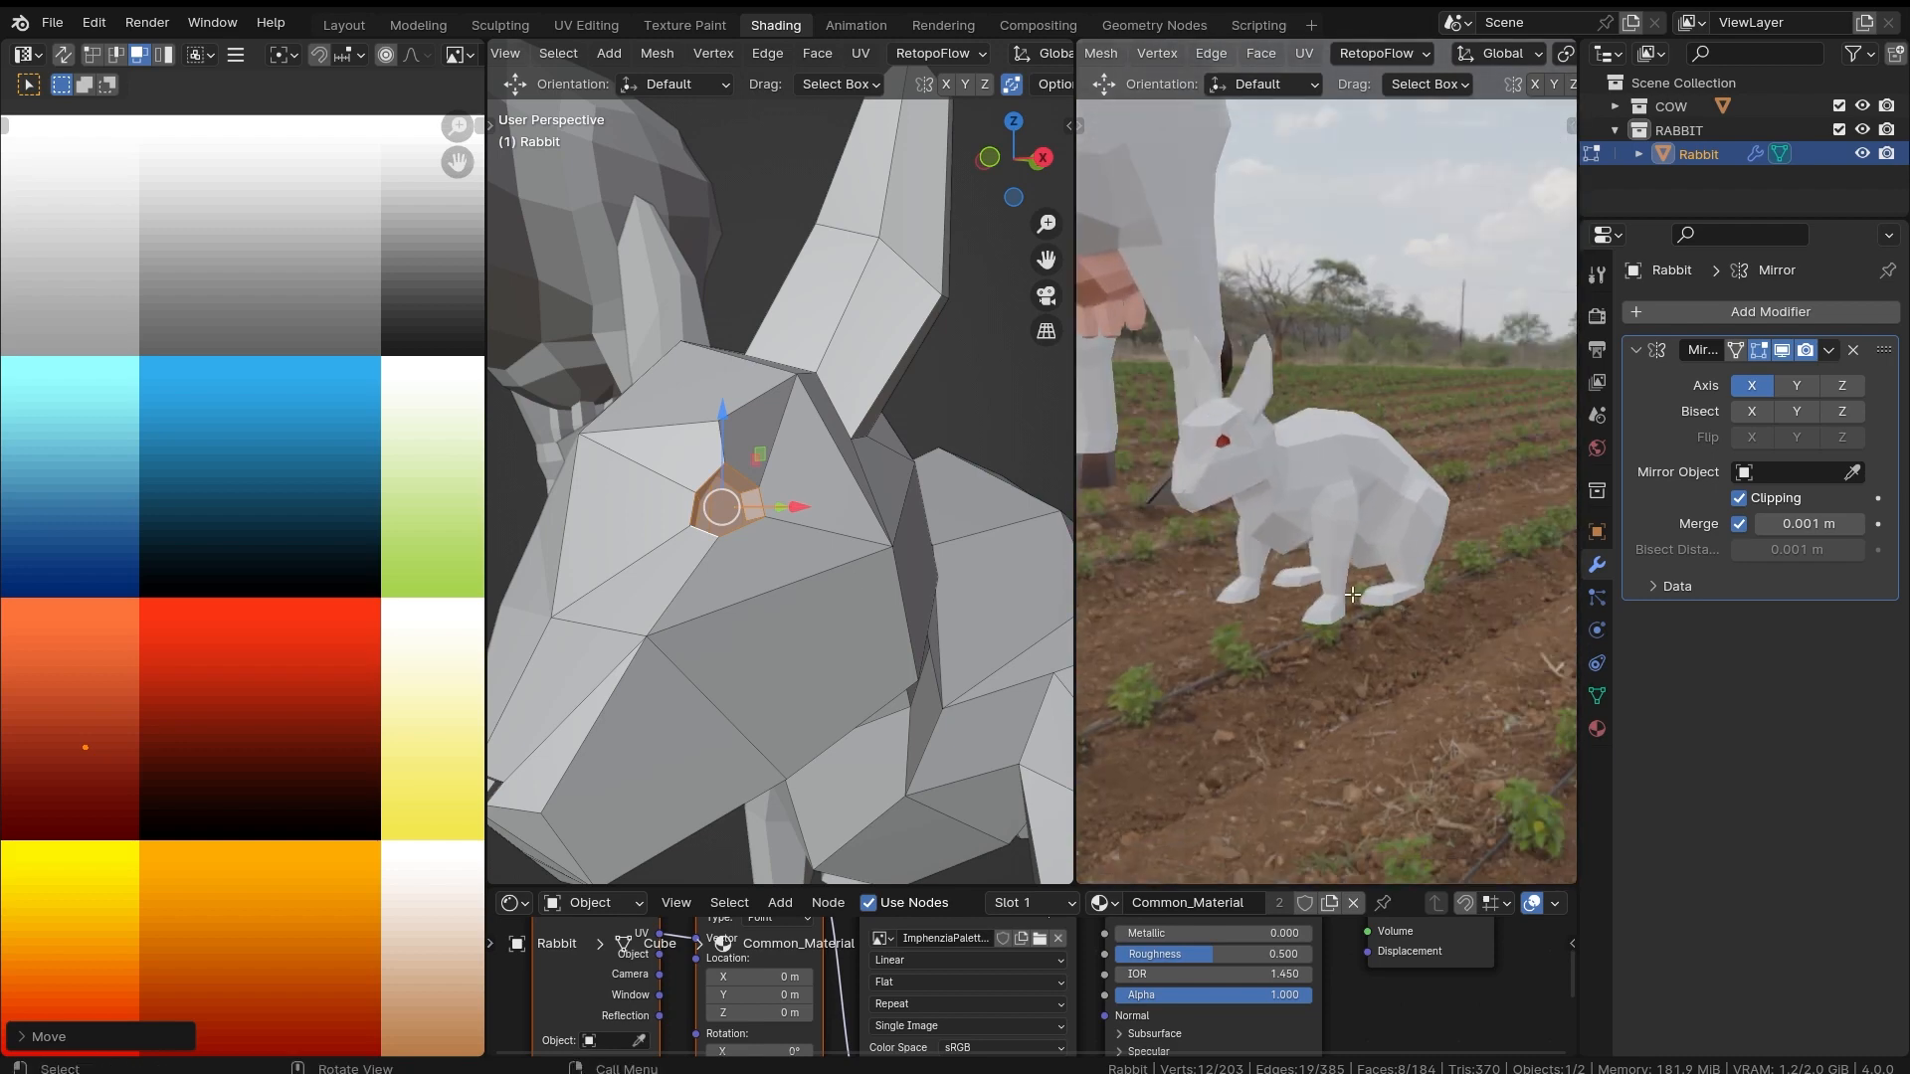
Step: Move the eye UVs from red onto the near-black swatch at the end of the palette's top row
scroll(785, 564, down, 4)
middle_drag(785, 564, 696, 577)
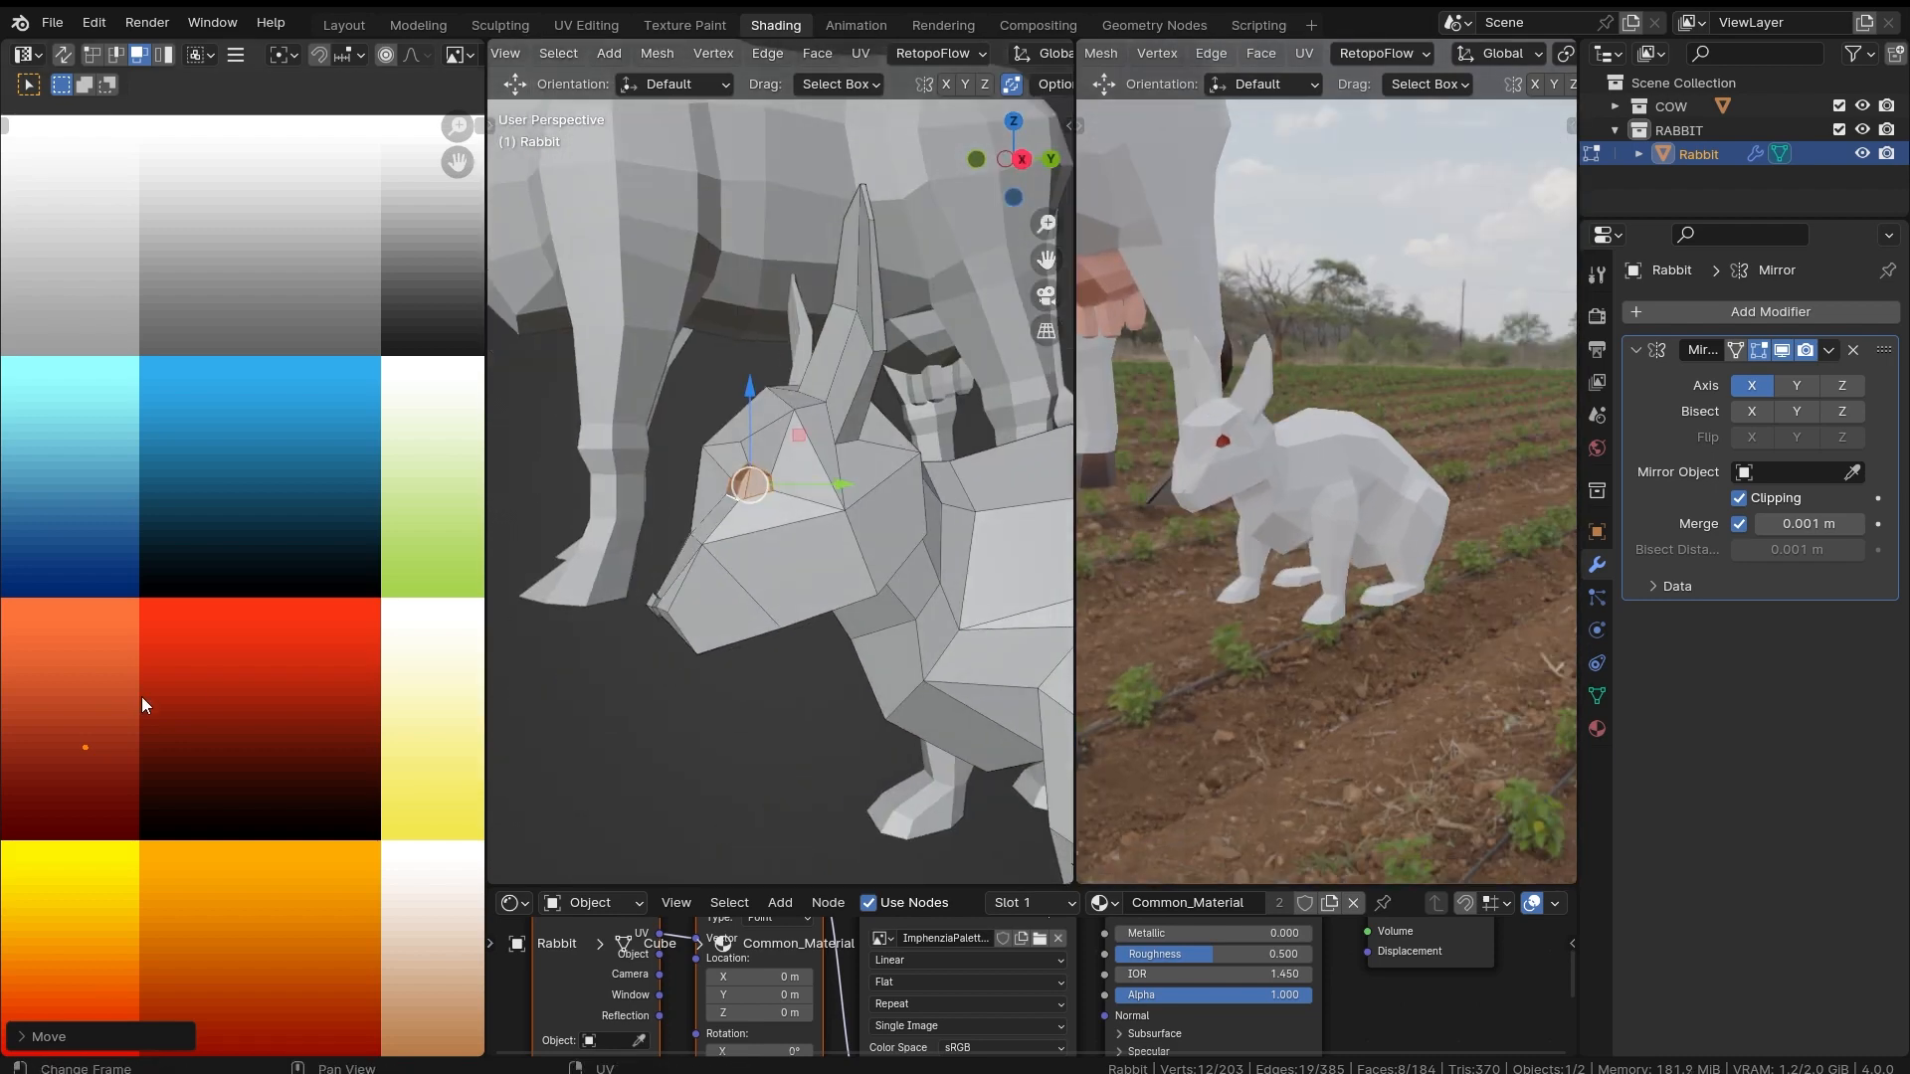
scroll(141, 706, down, 5)
scroll(199, 666, up, 3)
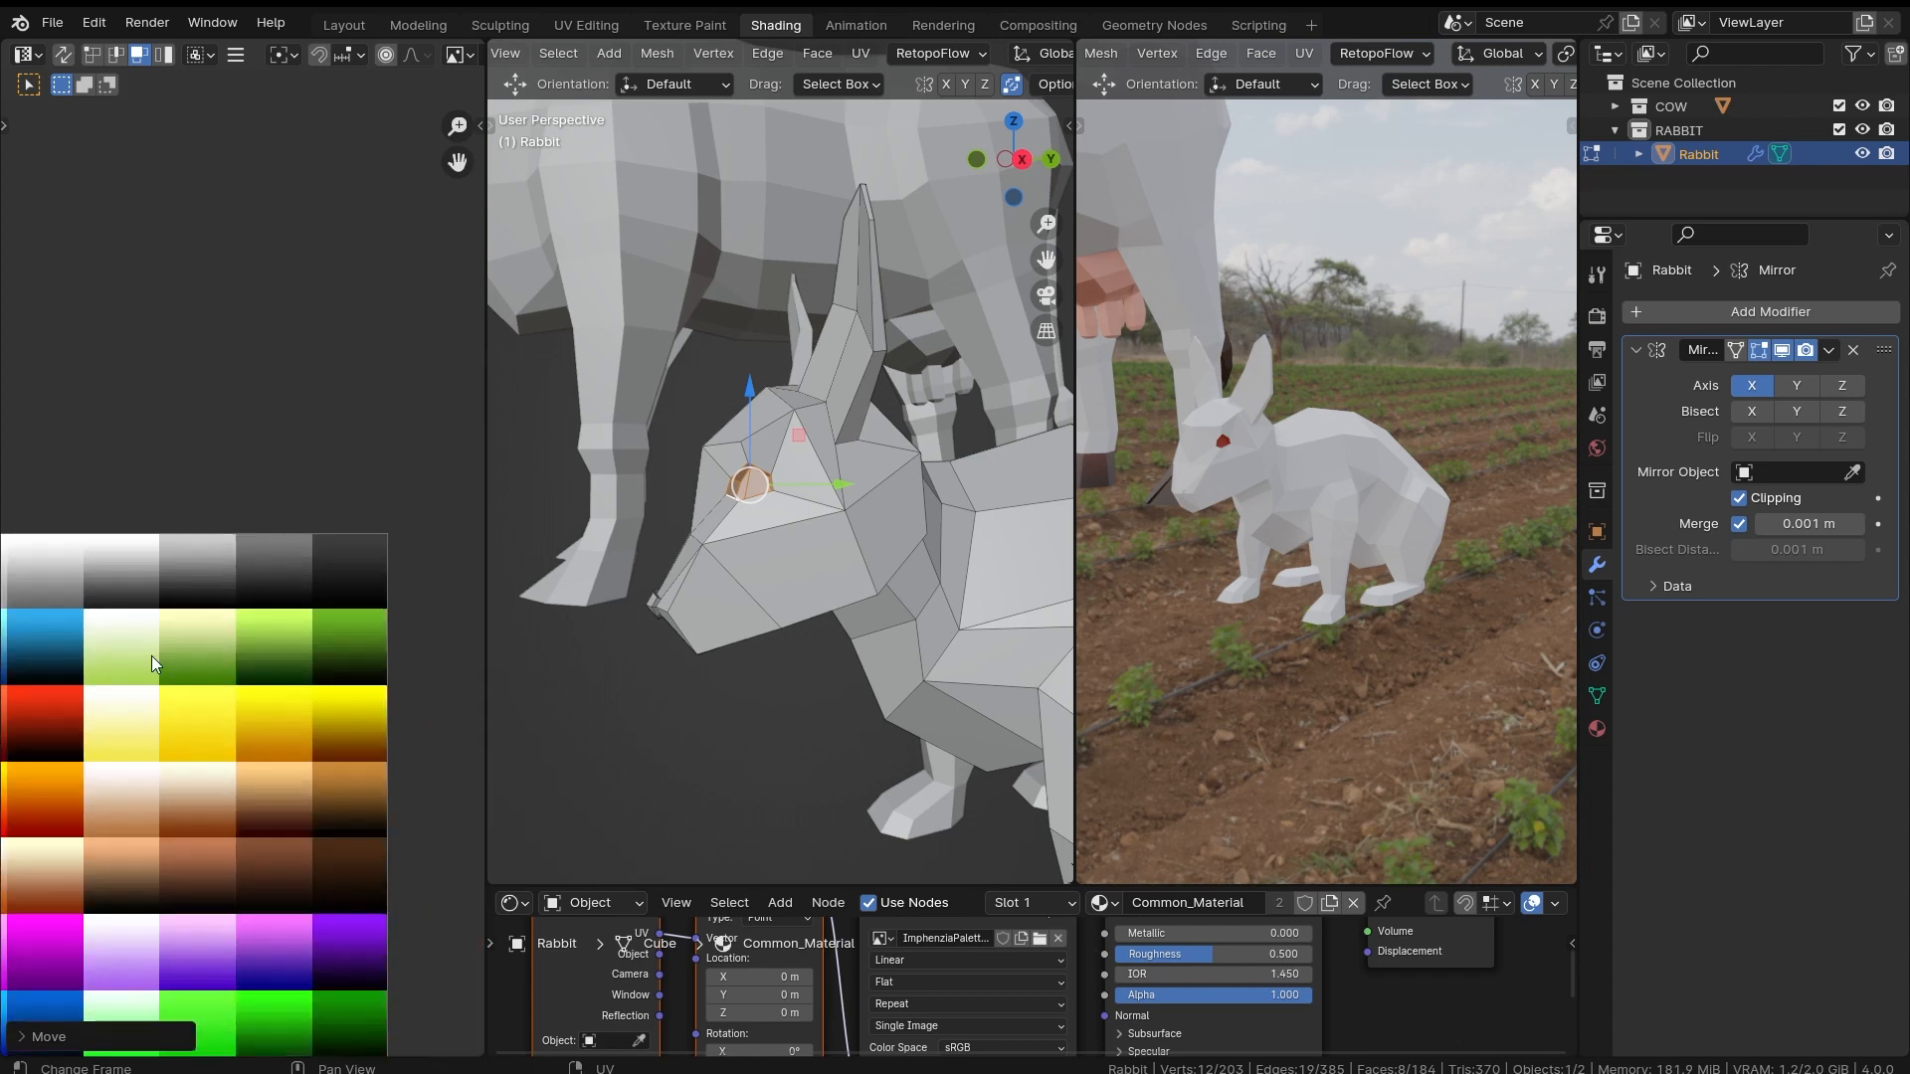
key(g)
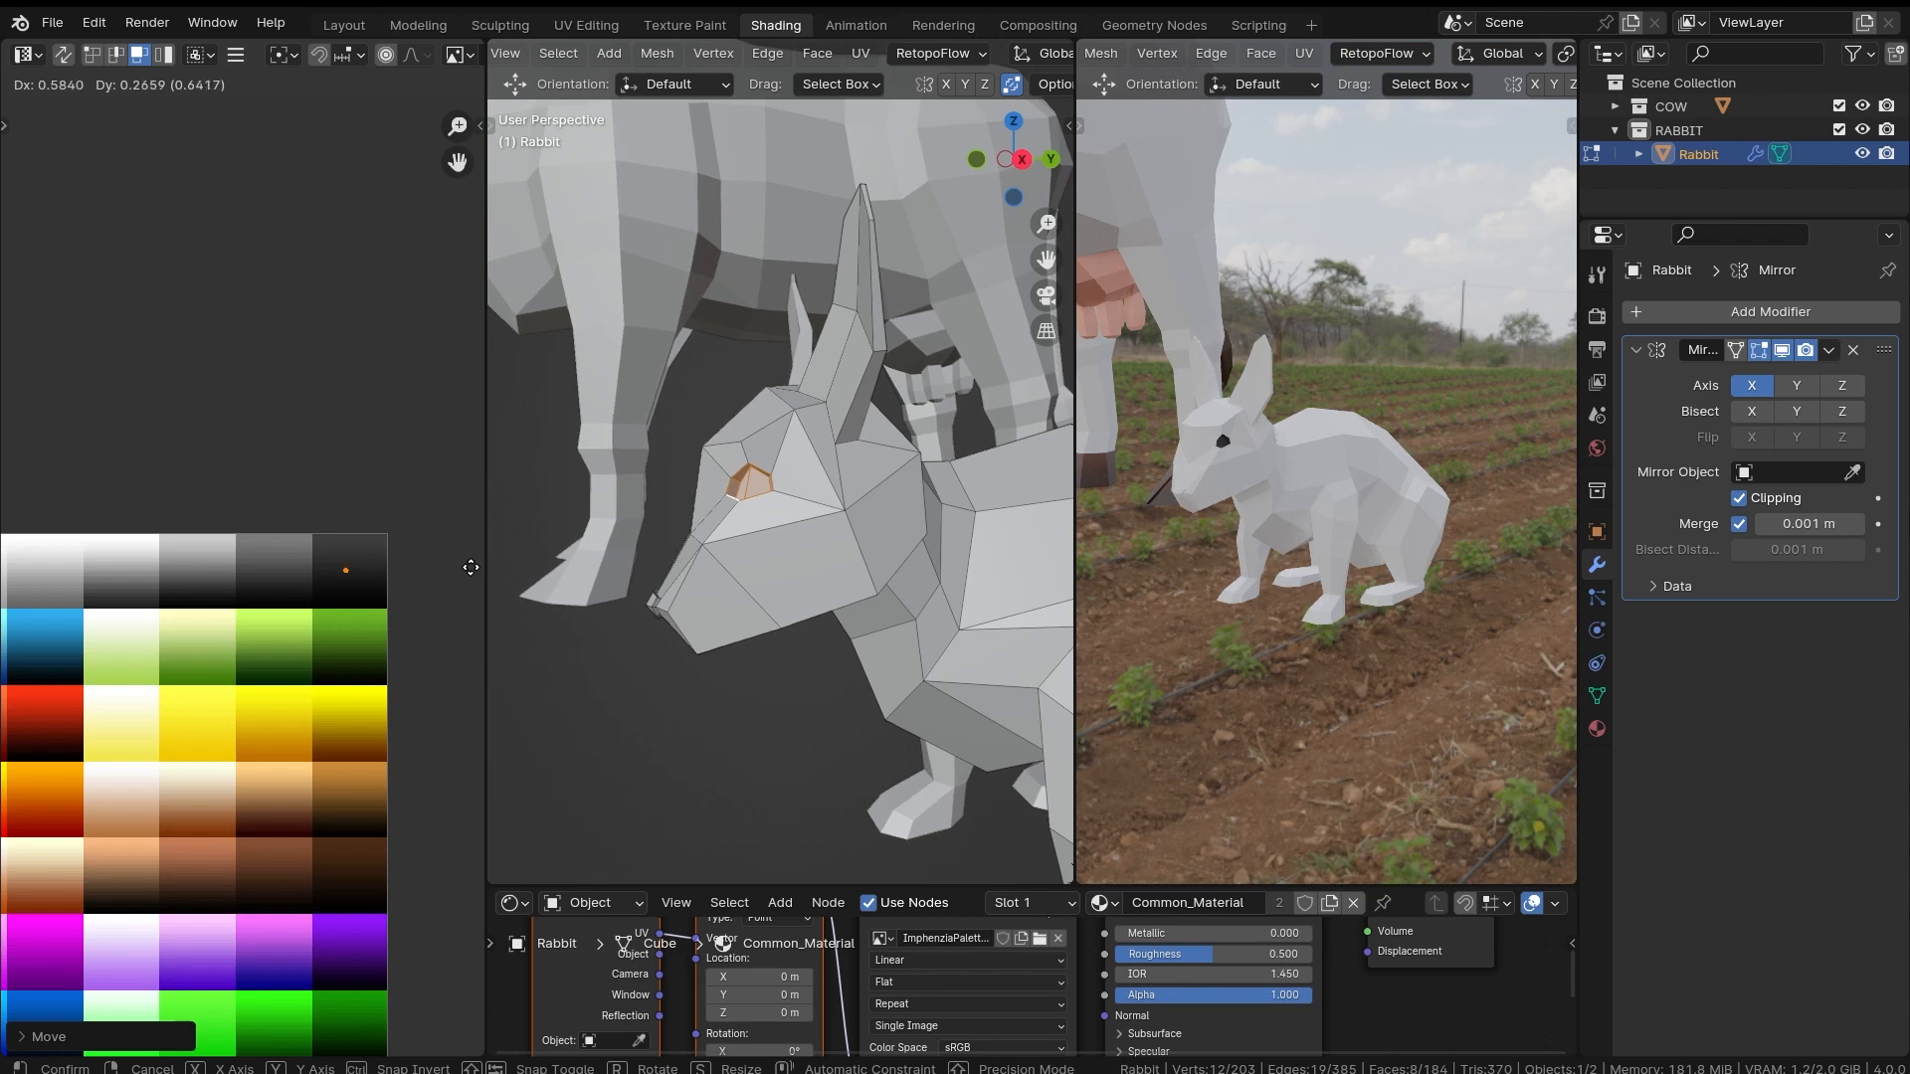
click(475, 582)
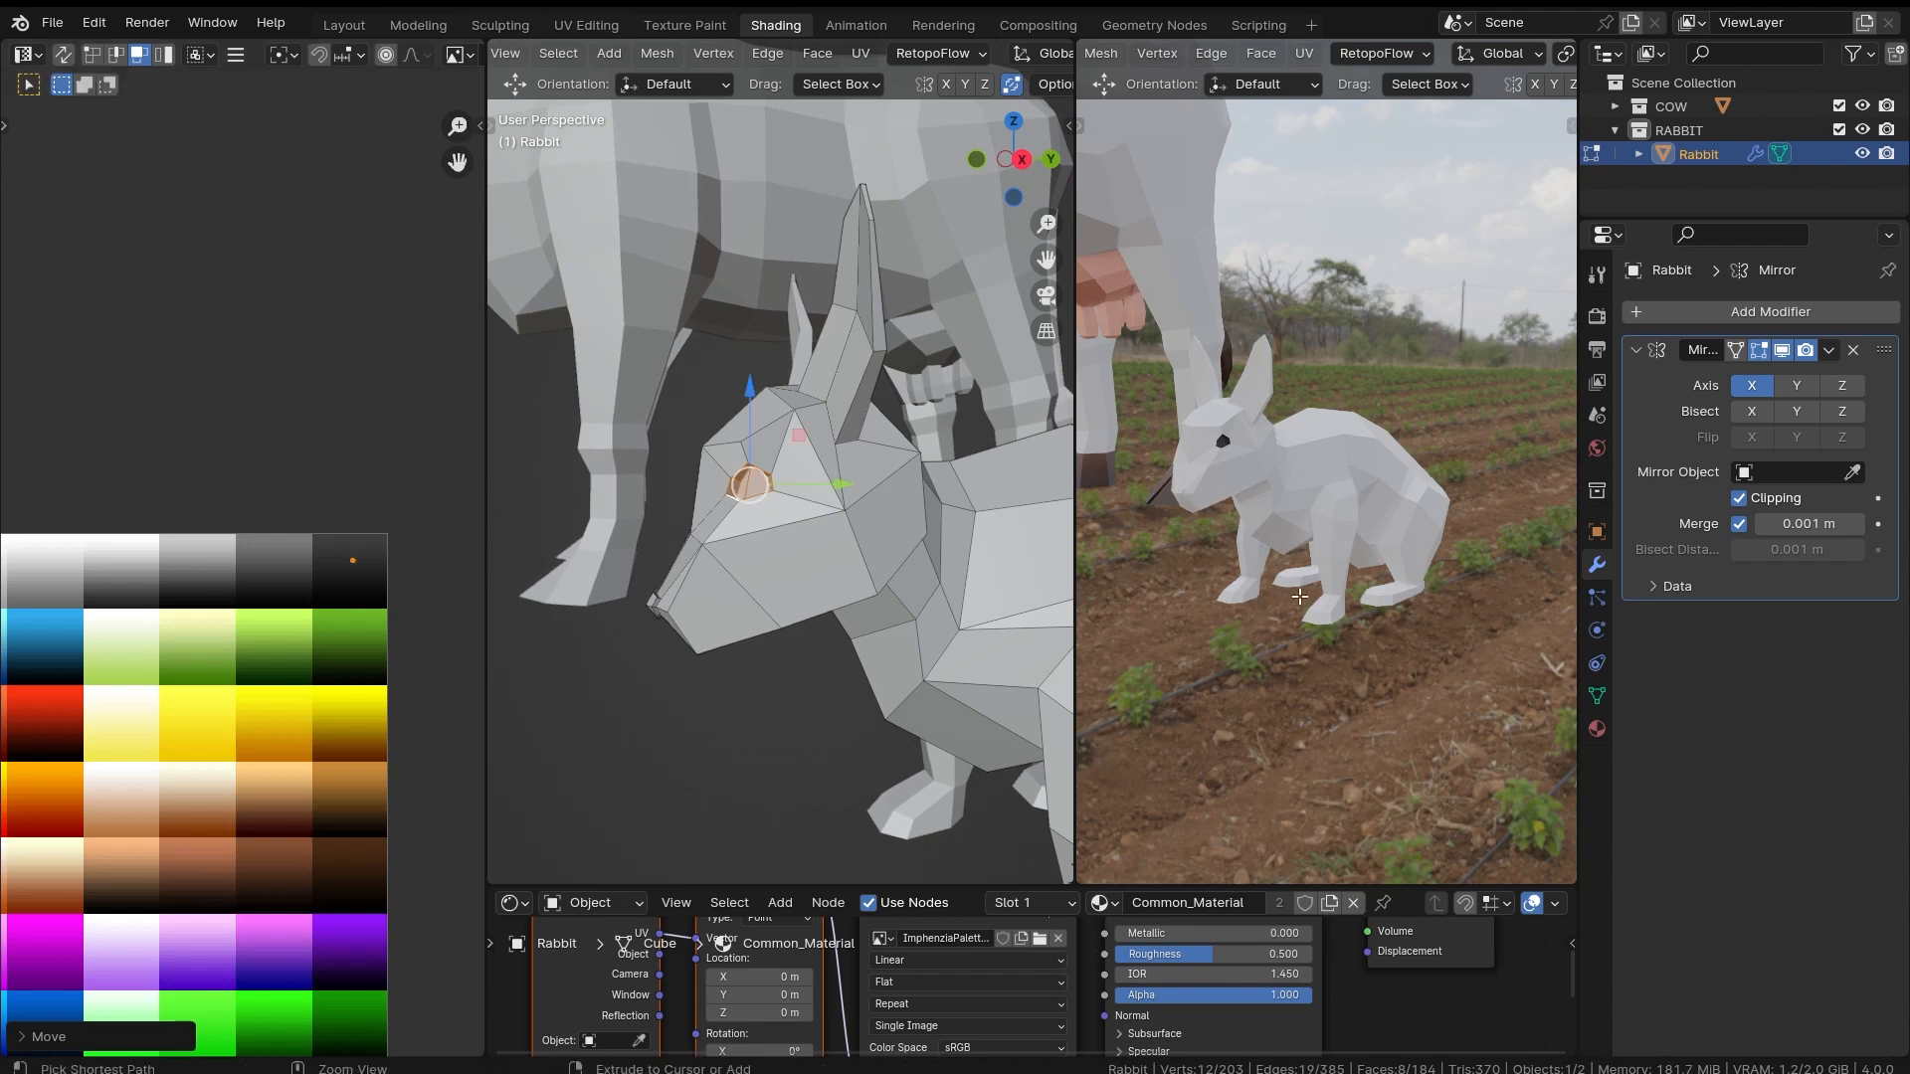
Step: Move the eye UVs onto the middle of the third row's fourth swatch to colour the eye dark red
scroll(1376, 588, up, 7)
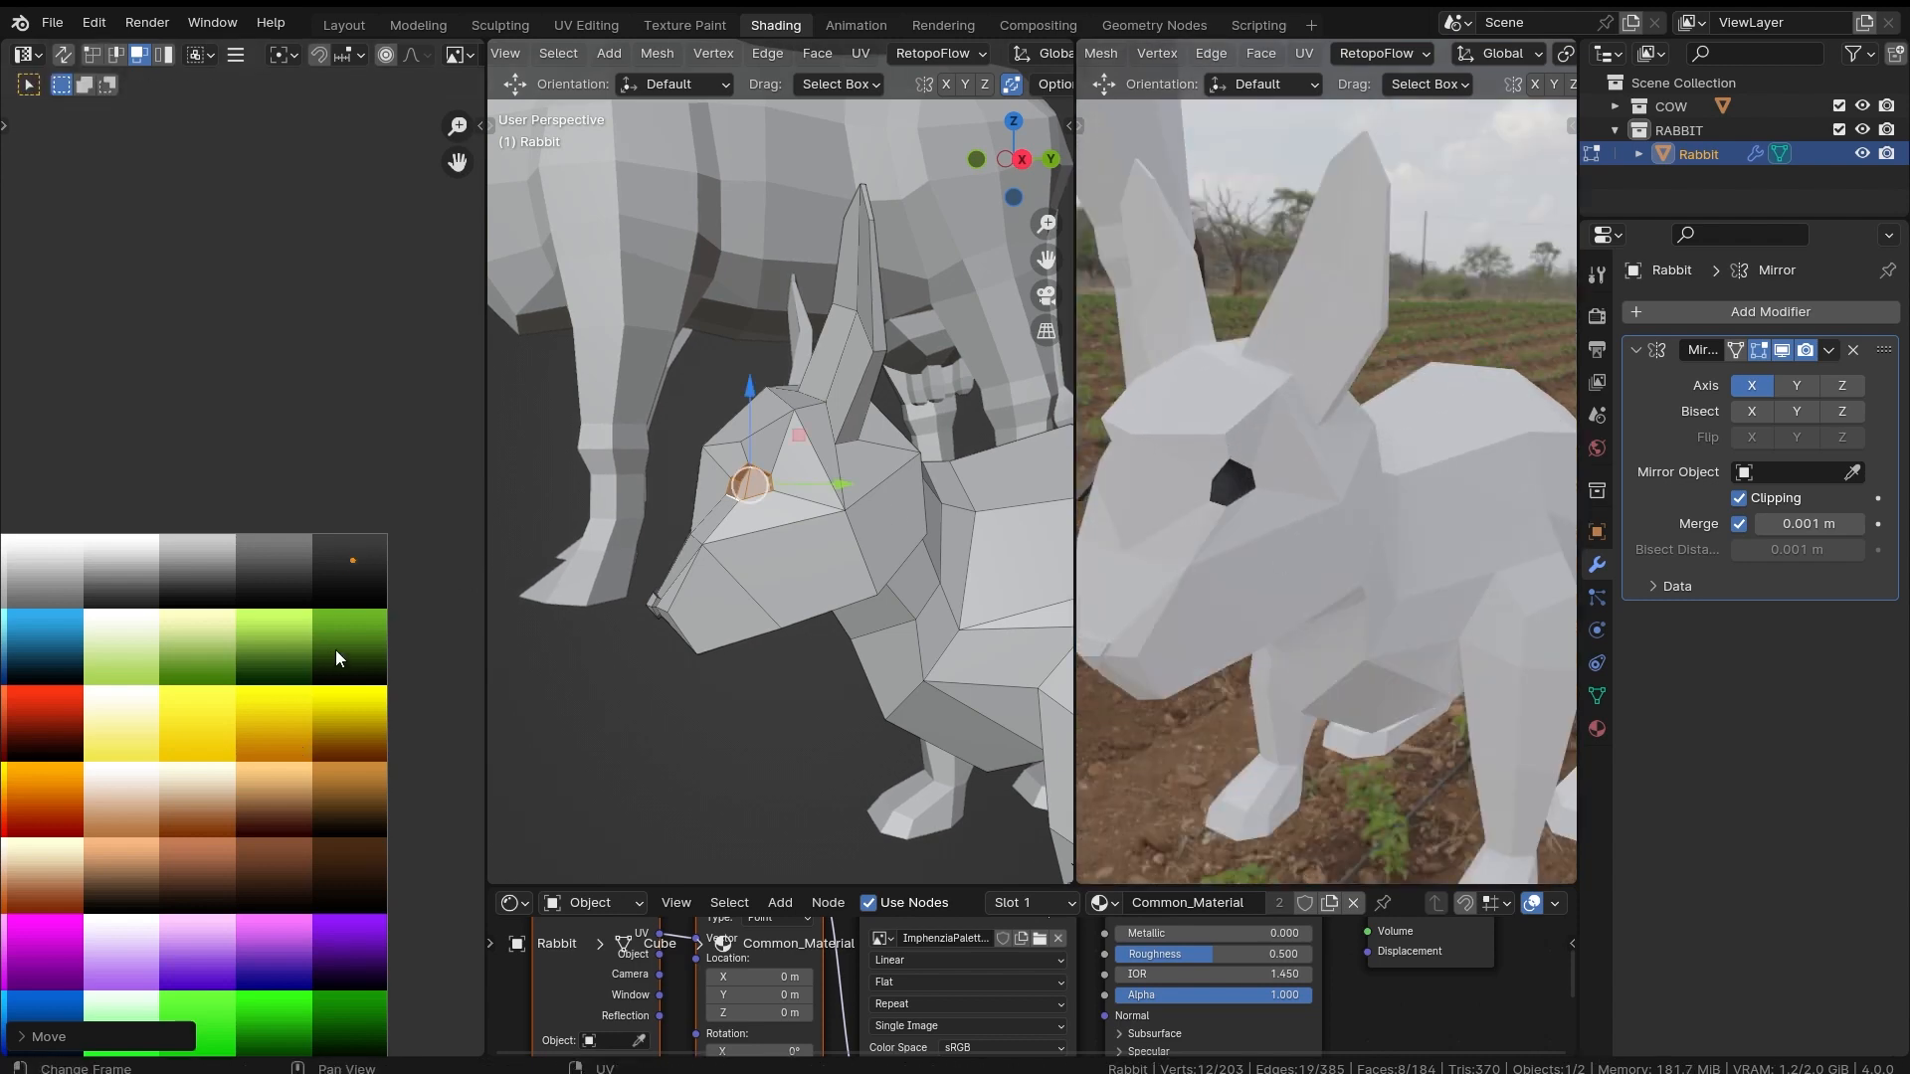
middle_drag(336, 649, 384, 620)
key(g)
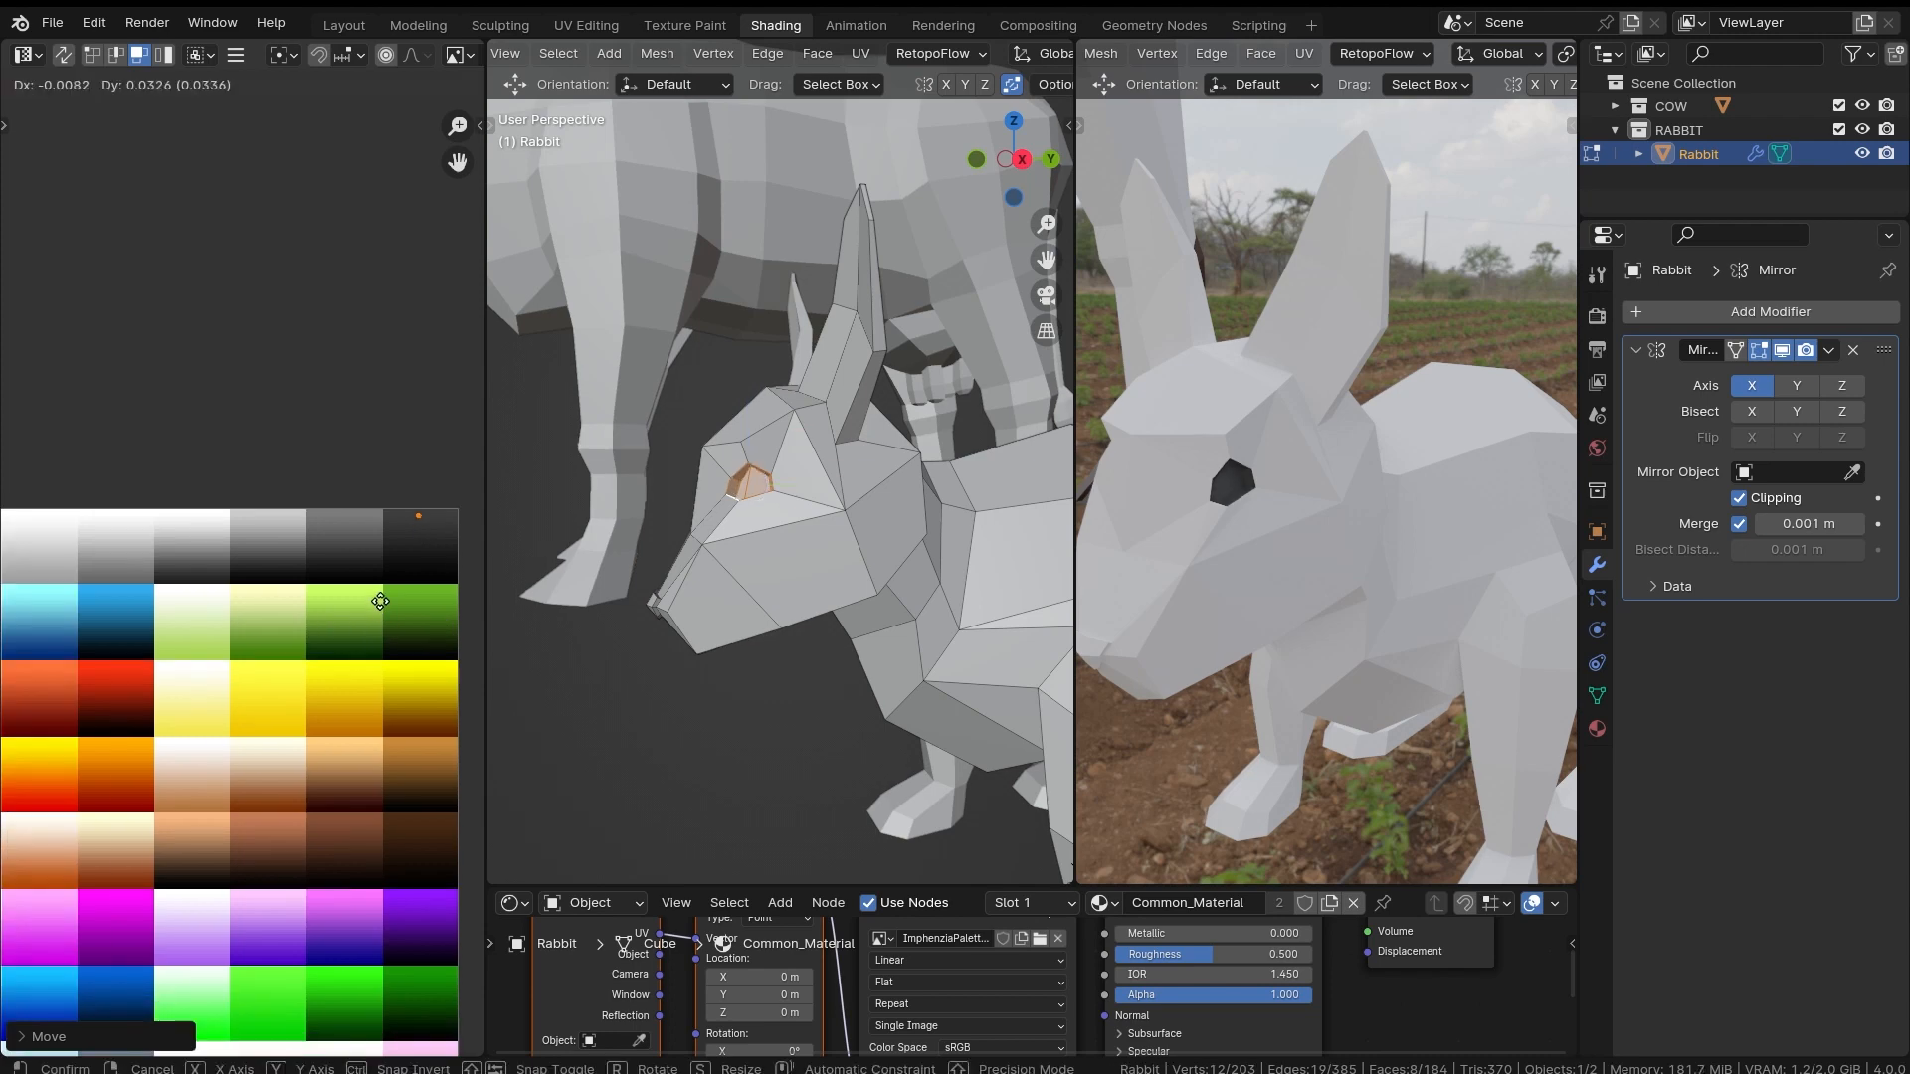
click(84, 782)
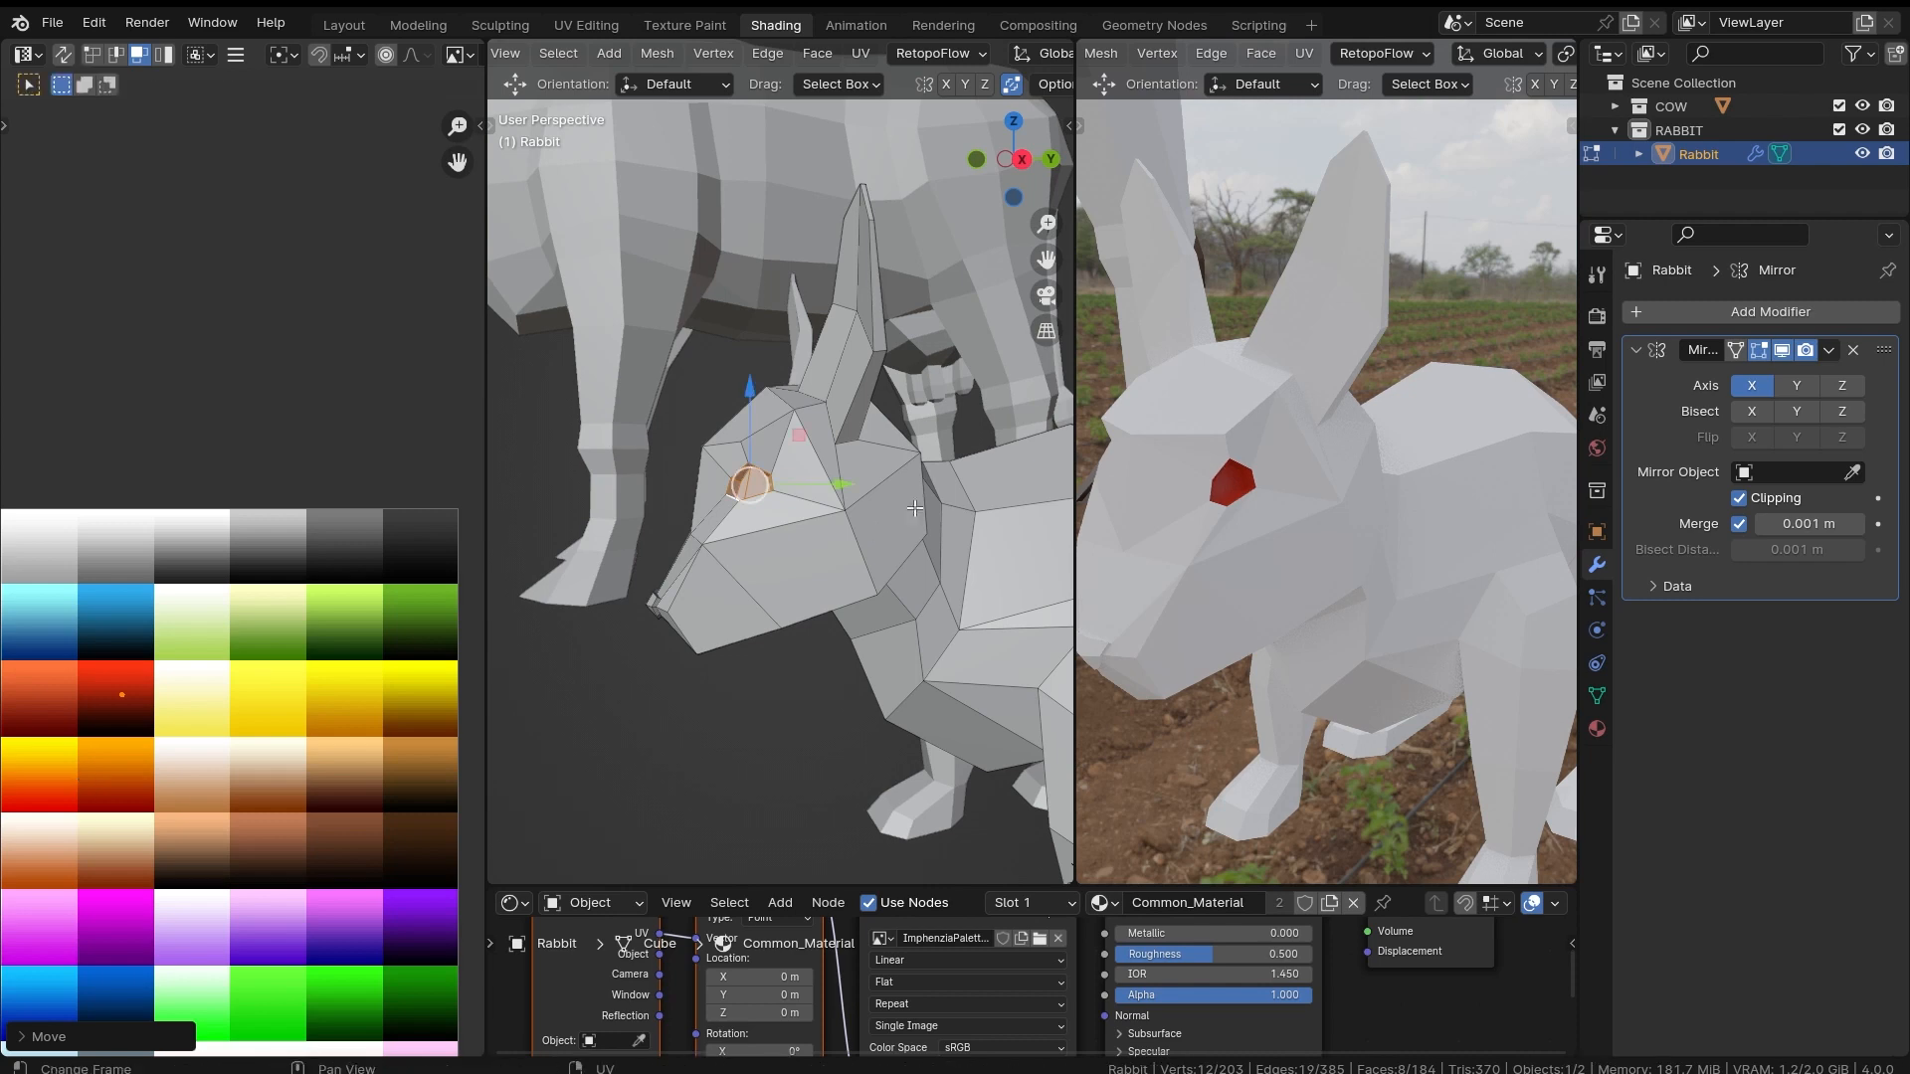
scroll(1366, 572, down, 3)
Step: Select the two front faces of the rabbit's nose and grow the selection to cover the adjoining nostril faces
key(Tab)
middle_drag(1277, 635, 1258, 565)
middle_drag(731, 782, 713, 689)
key(Tab)
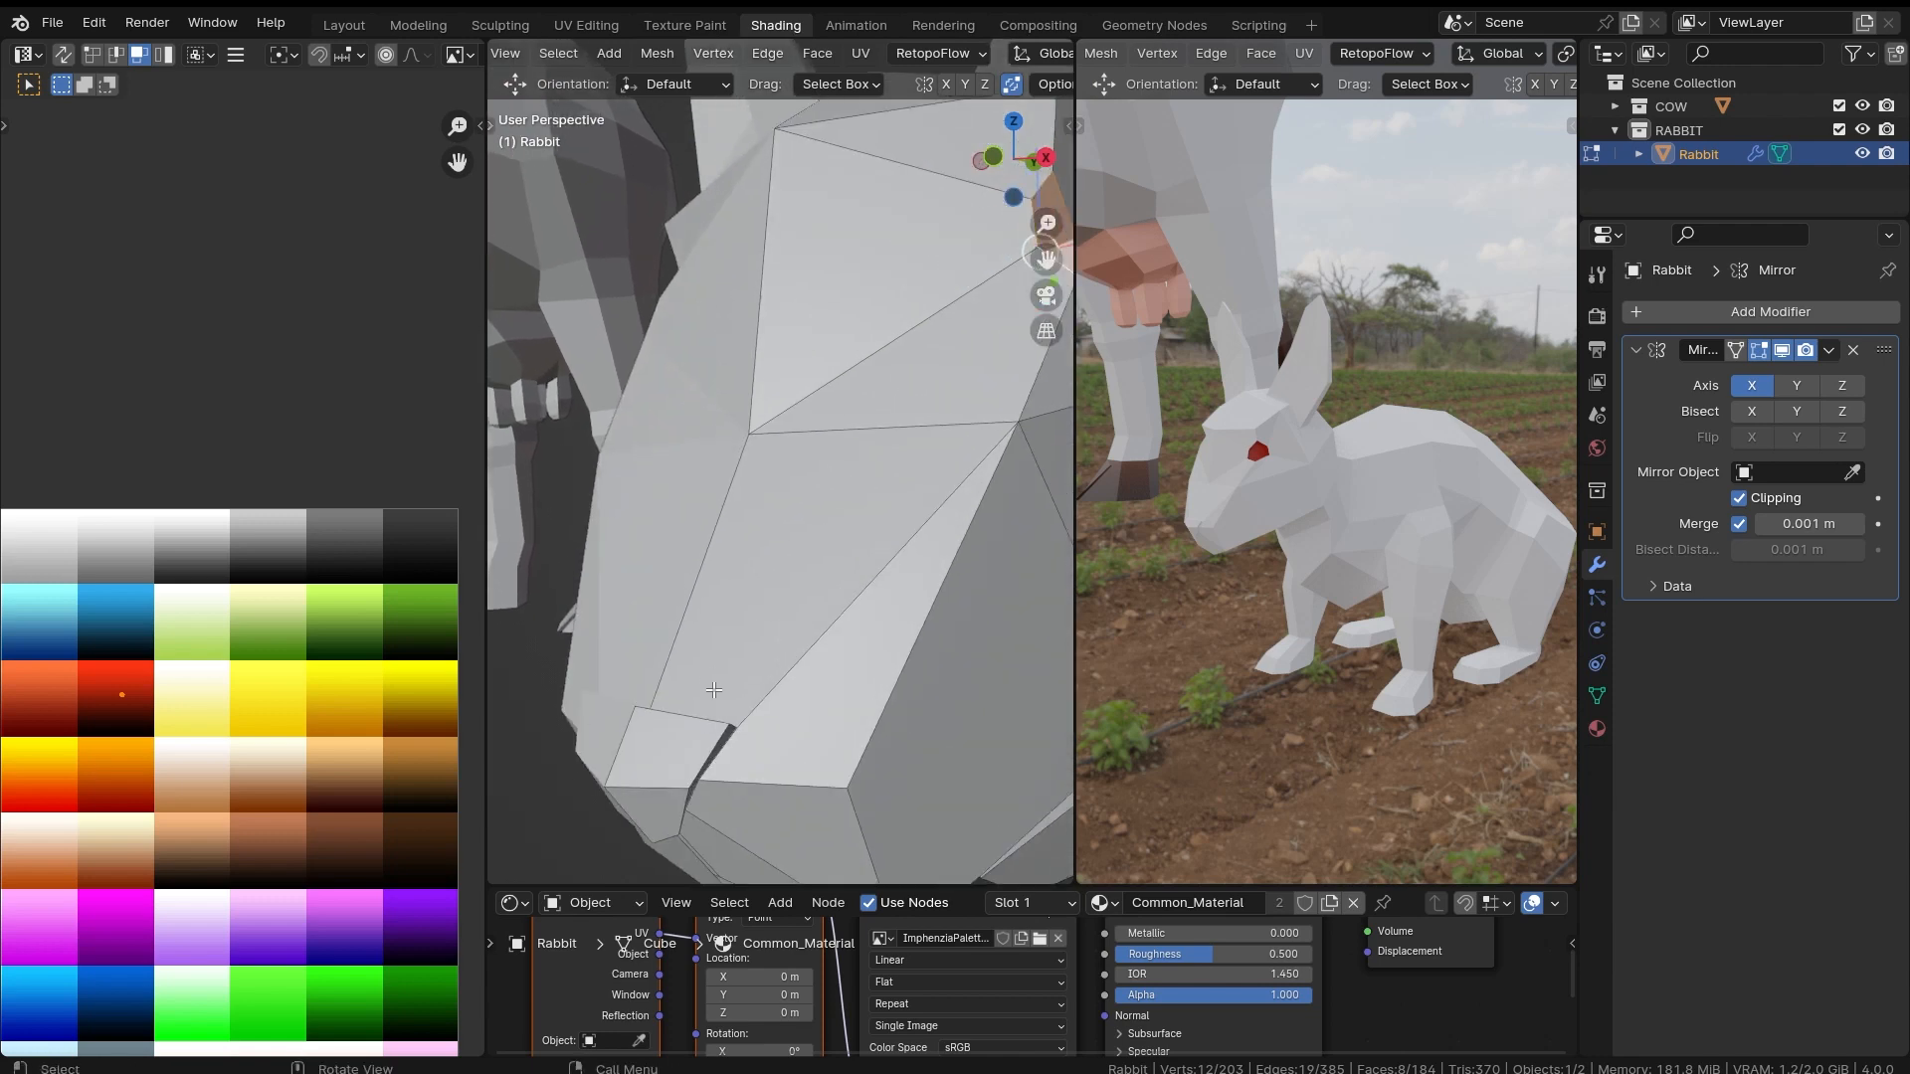
click(670, 765)
middle_drag(669, 765, 706, 657)
shift+click(658, 821)
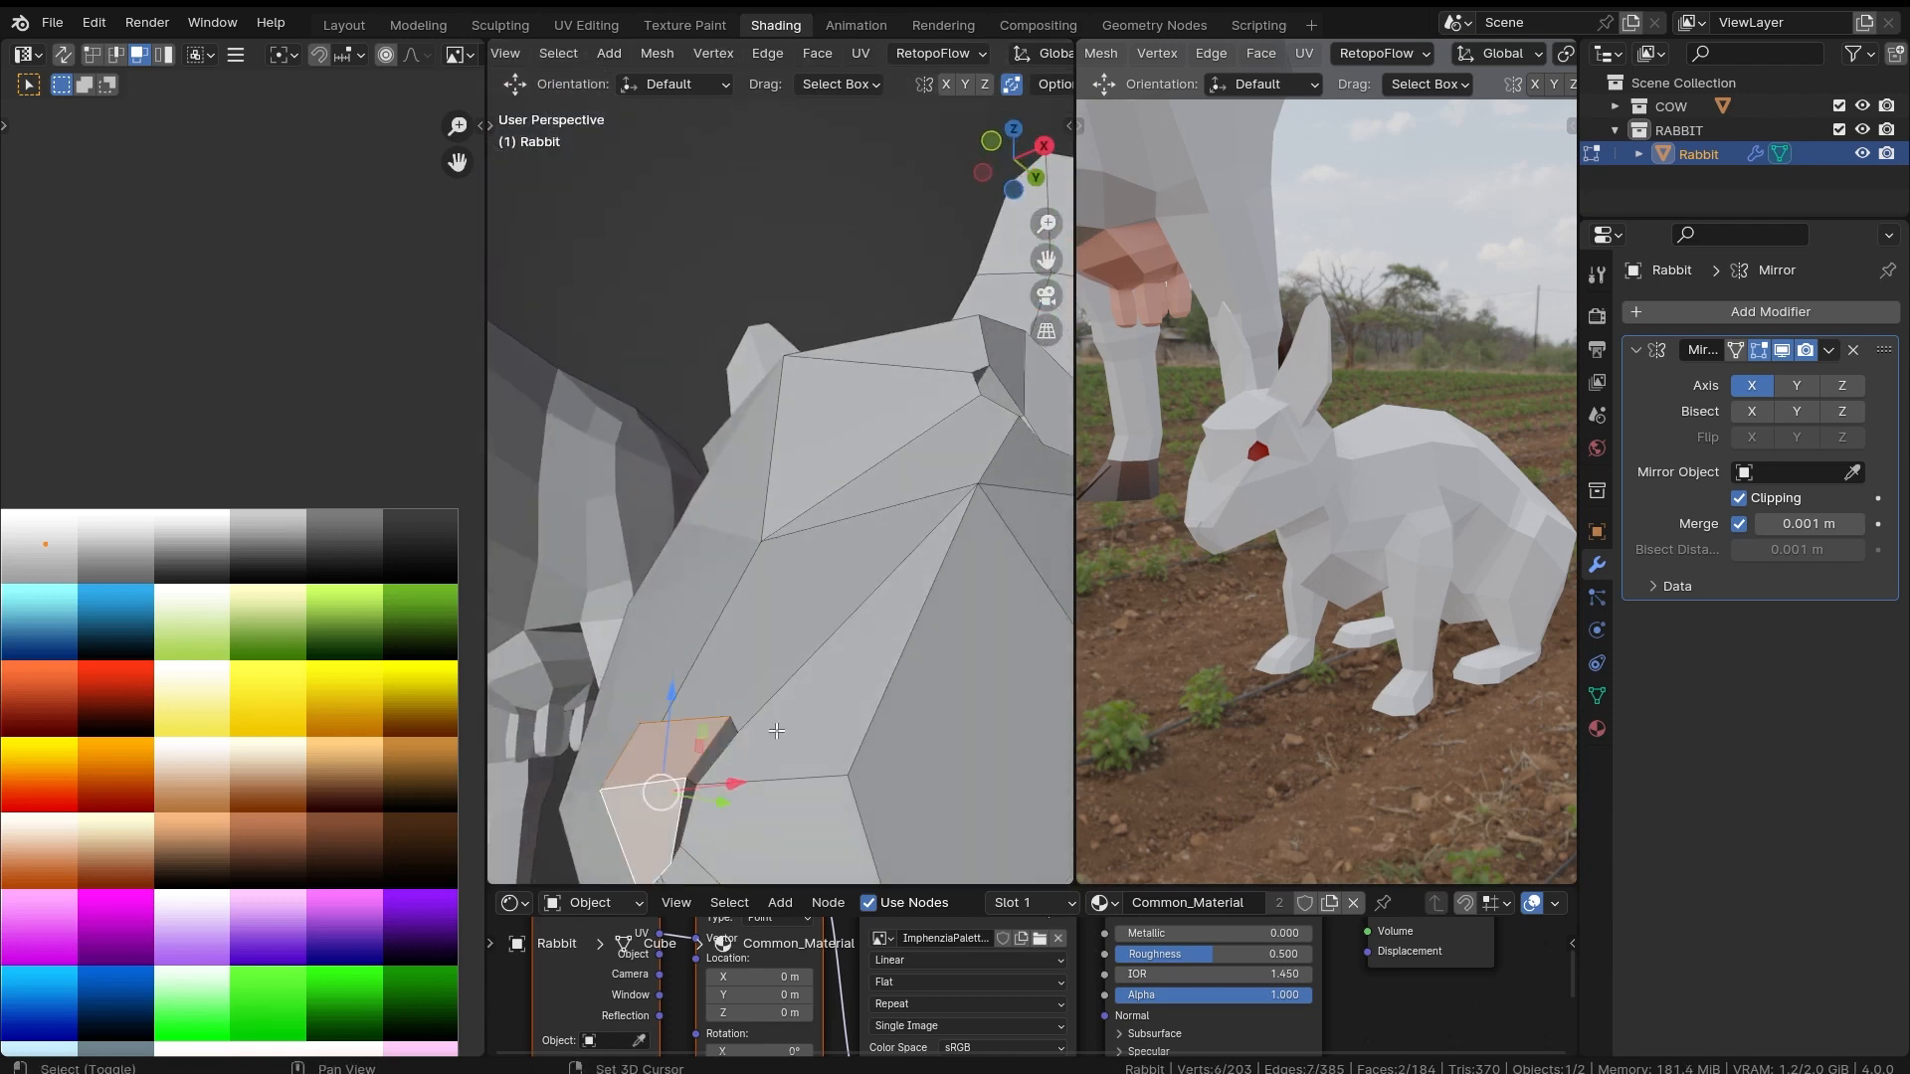
shift+middle_drag(775, 796, 807, 663)
key(ctrl+KP_Add)
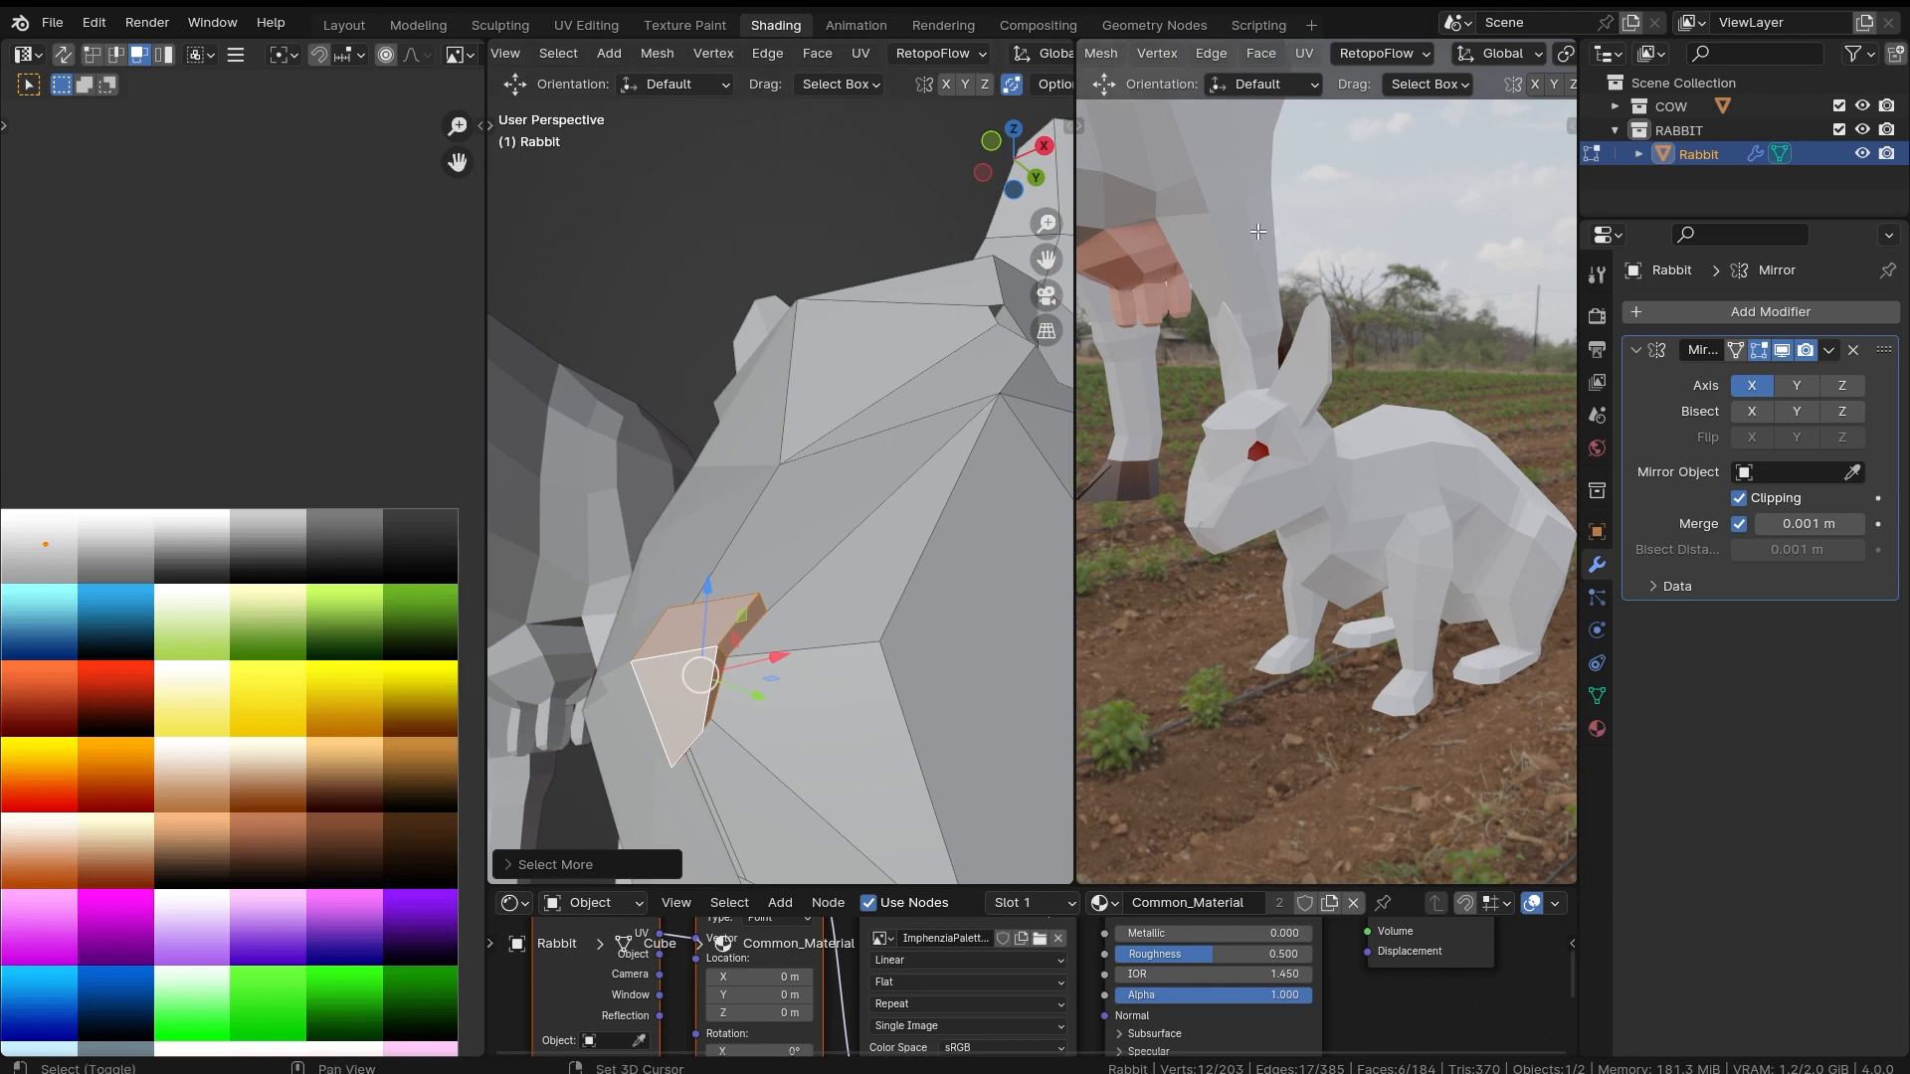
Step: Move the nose UVs onto the second swatch of the palette's sixth row to colour the nose light magenta
shift+middle_drag(1283, 299, 1303, 370)
middle_drag(205, 666, 337, 481)
key(g)
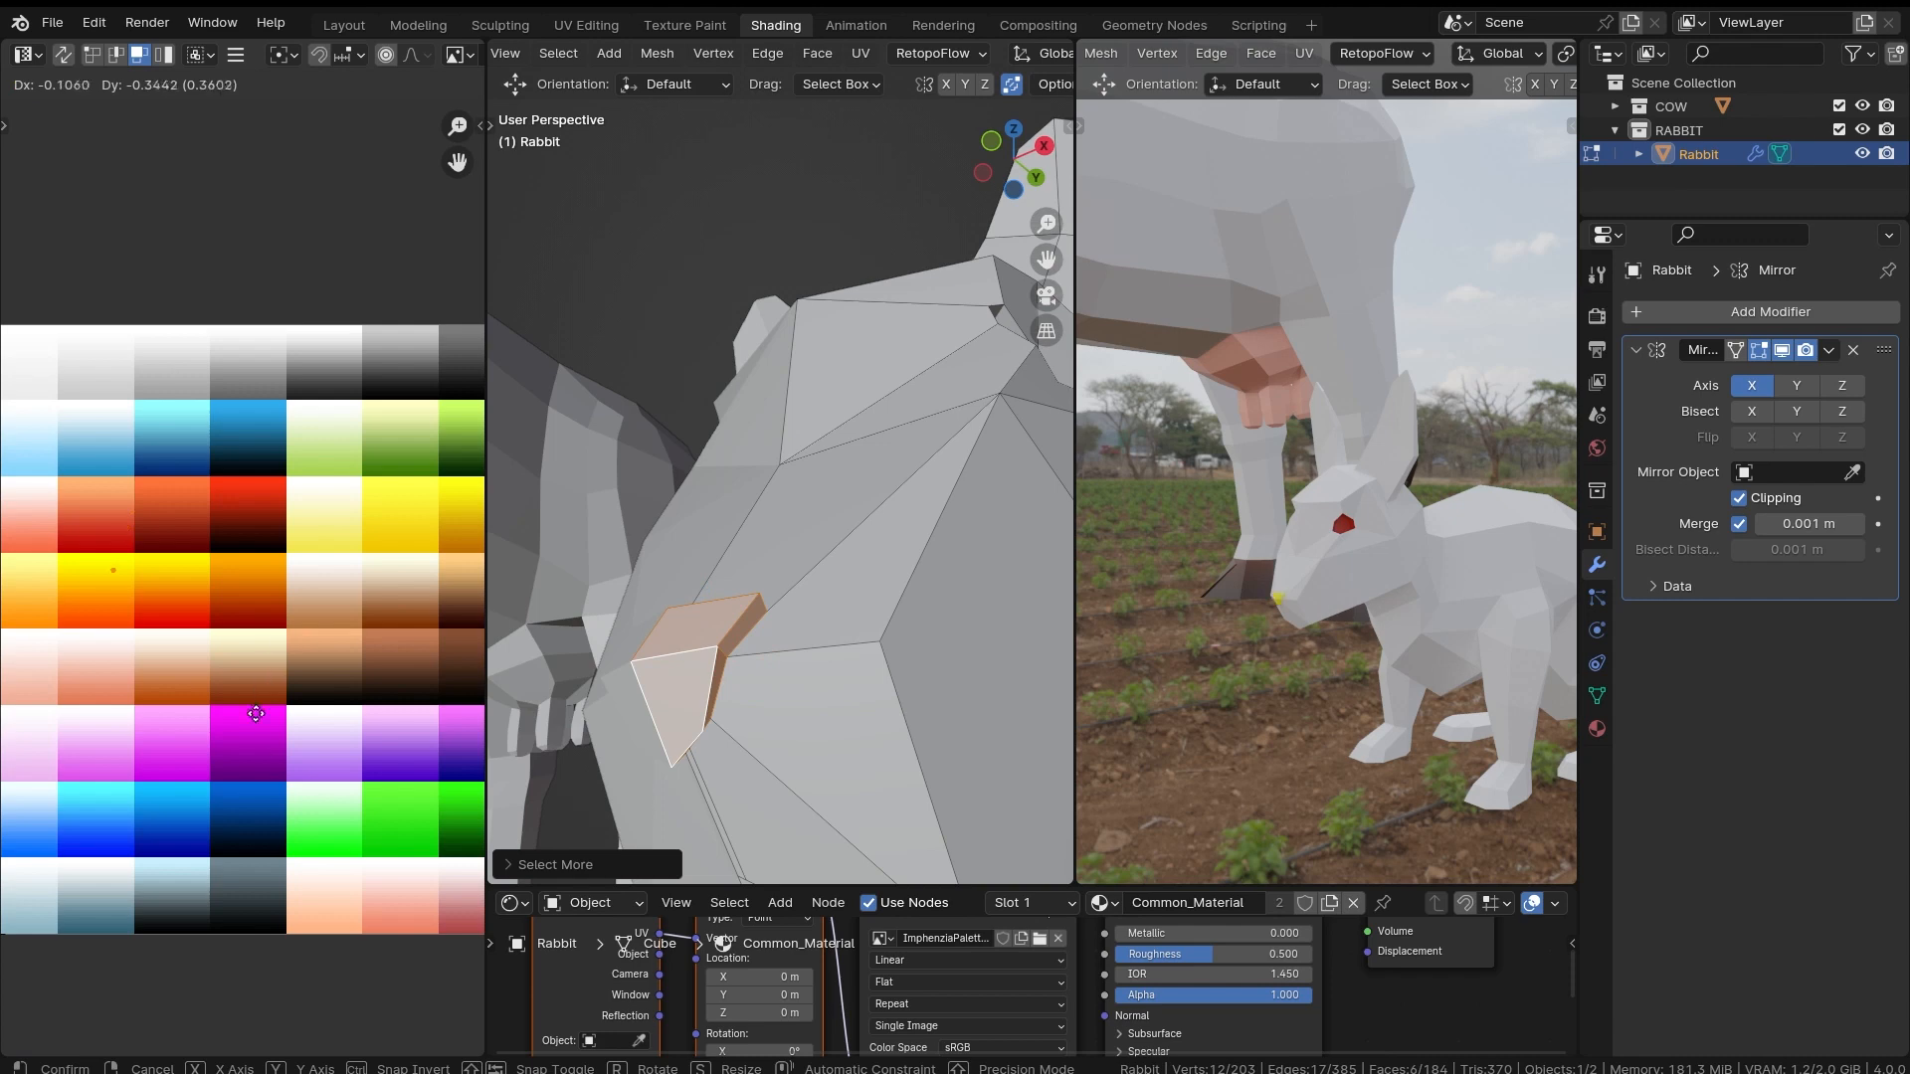
click(272, 871)
middle_drag(1234, 640, 1401, 482)
scroll(1306, 622, up, 3)
scroll(1432, 443, up, 3)
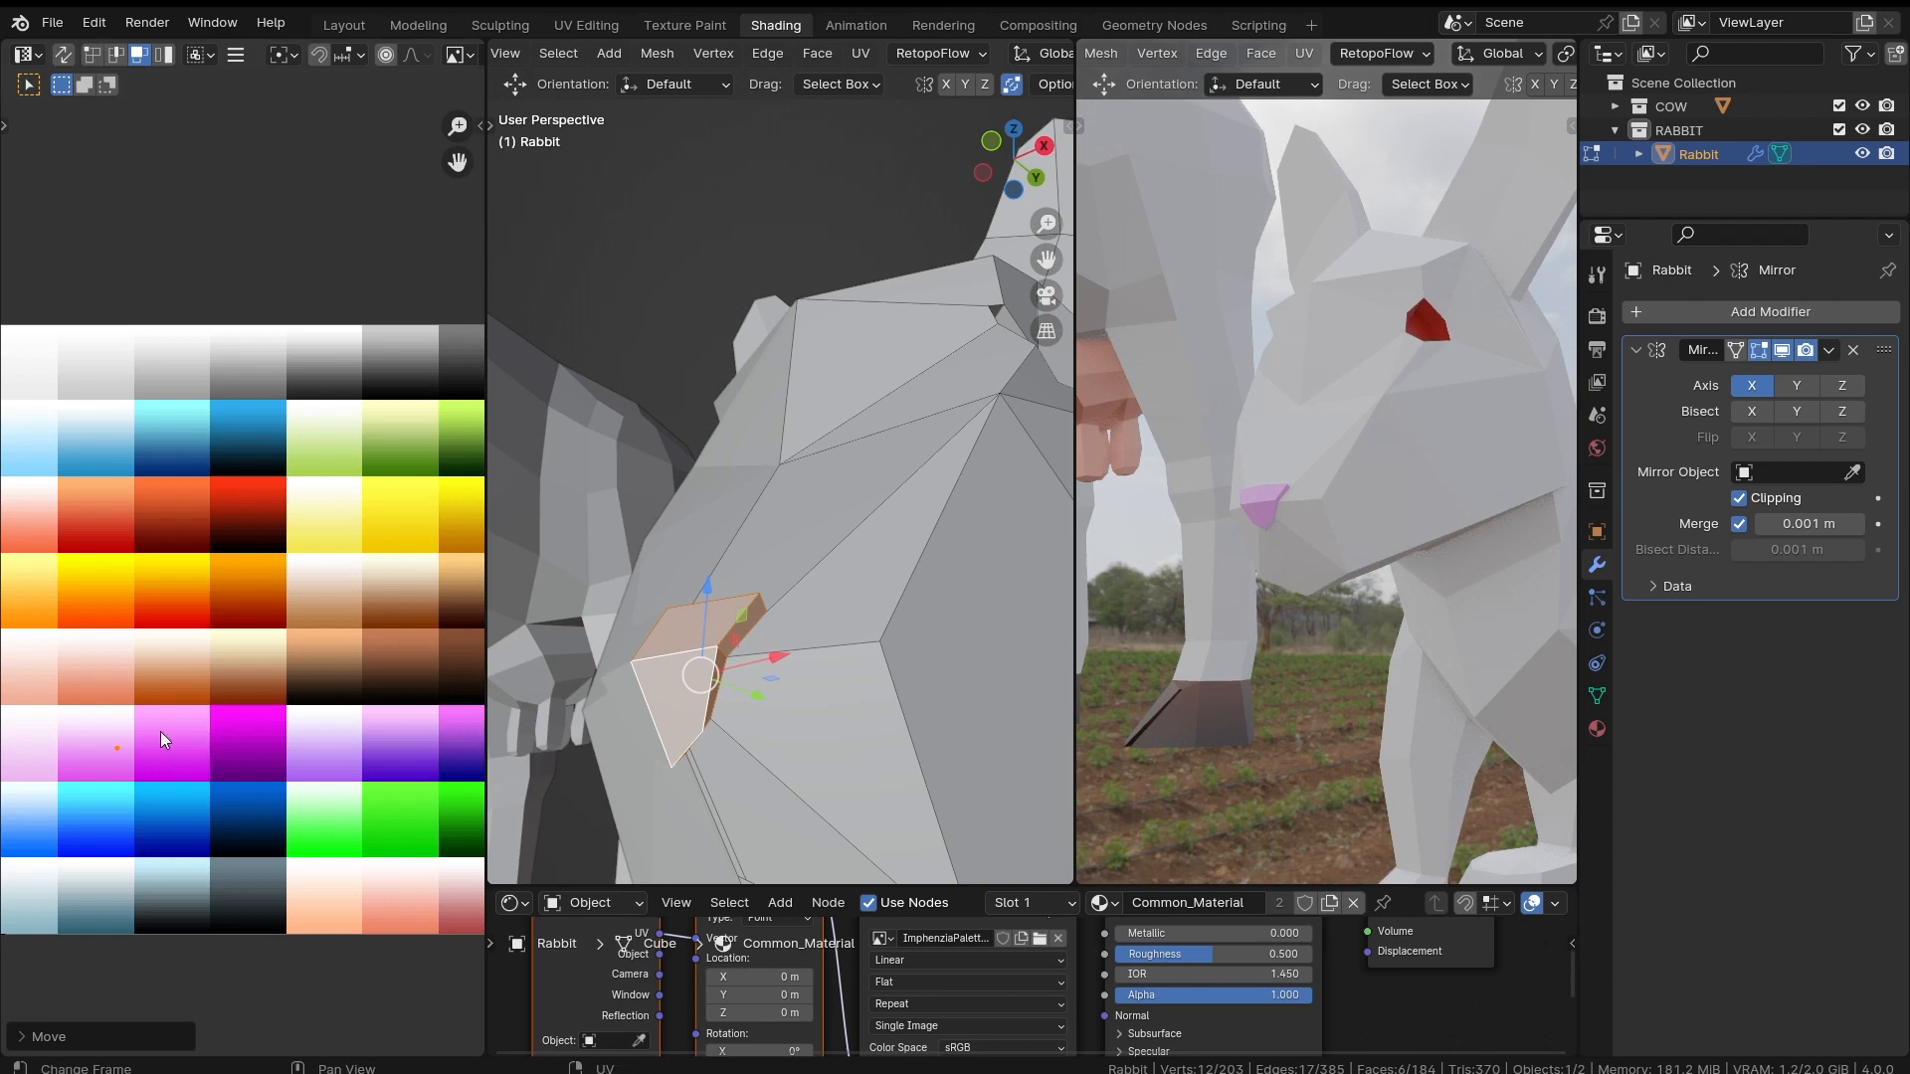
Step: Move the nose UVs onto the sixth swatch of the palette's bottom row to colour the nose salmon pink
middle_drag(158, 756, 93, 597)
key(g)
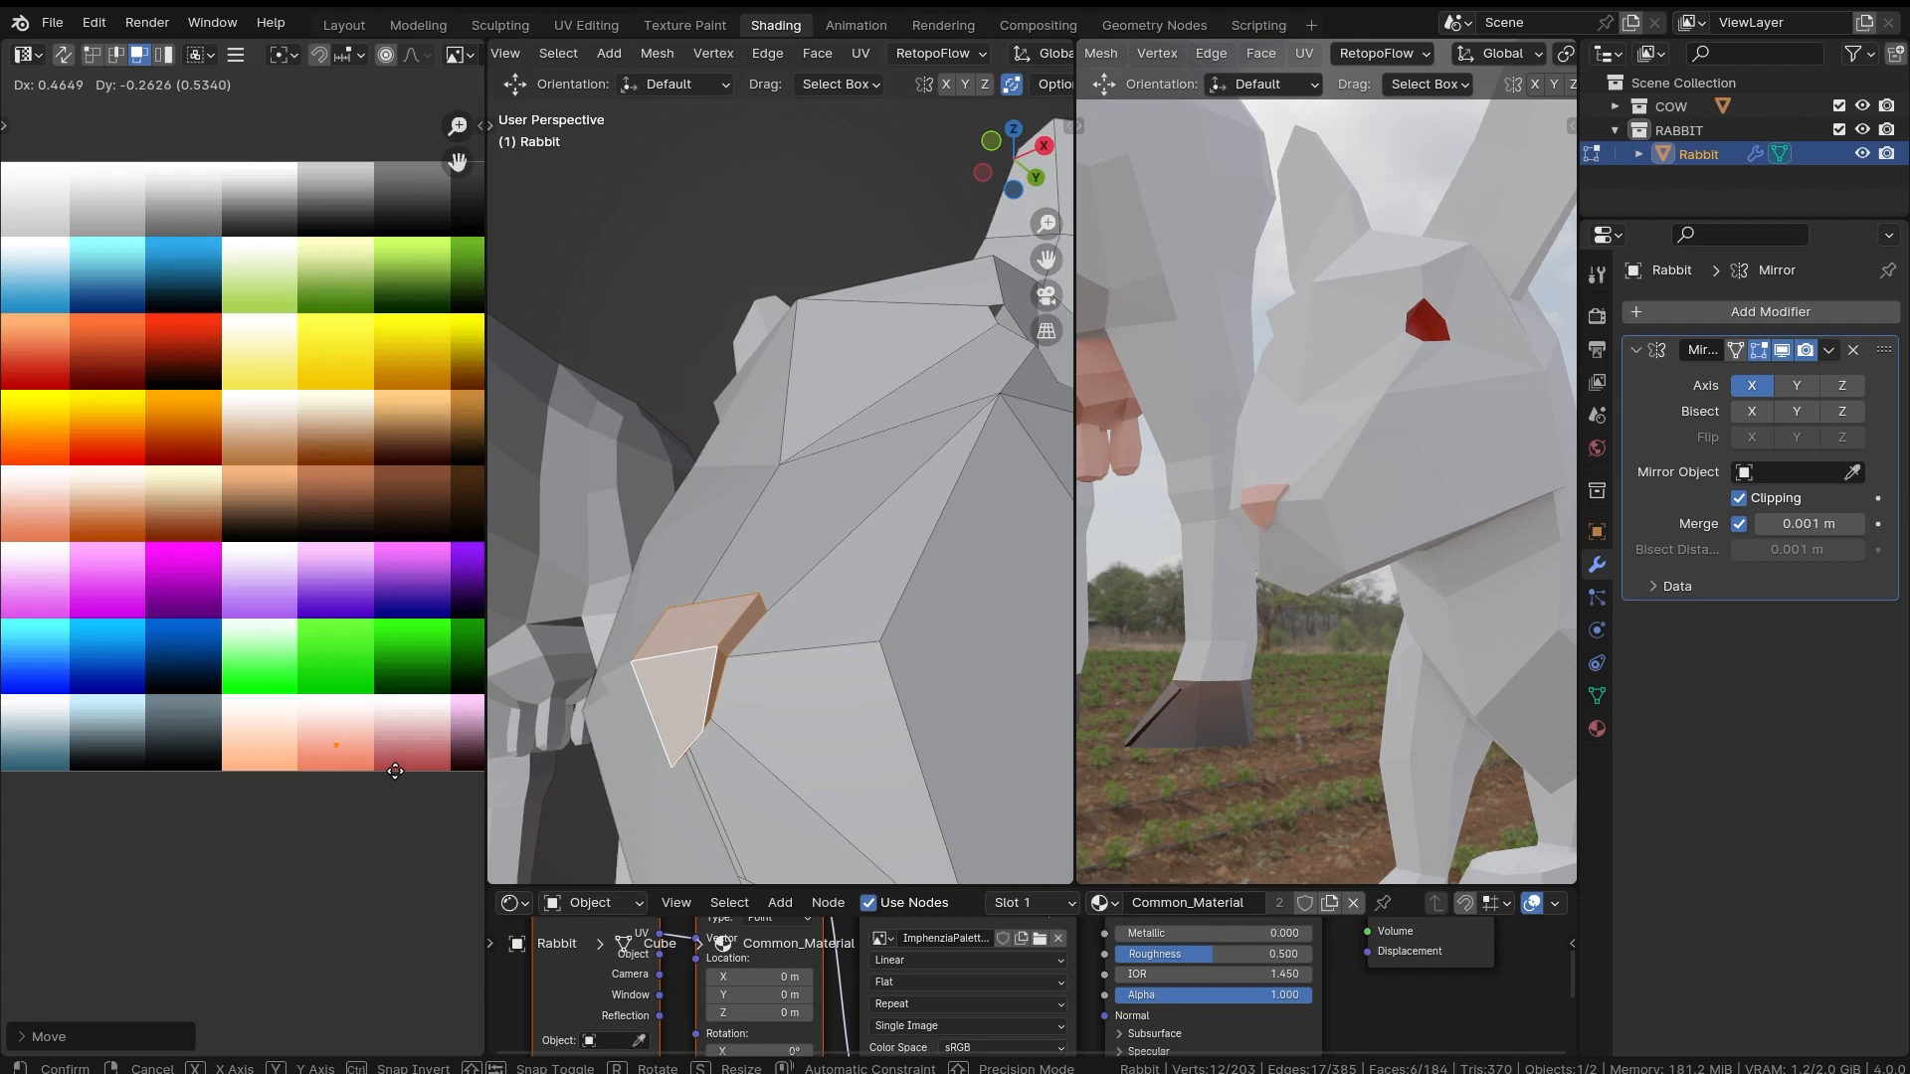
click(395, 771)
middle_drag(1284, 567, 1216, 616)
scroll(1308, 532, down, 4)
scroll(781, 567, down, 4)
Step: Snap the UV editor's 2D cursor to the selected nose UVs on the salmon swatch
shift+middle_drag(776, 567, 695, 589)
middle_drag(351, 714, 235, 566)
key(shift+s)
click(386, 684)
Step: Select the four inner faces of the rabbit's ear and snap their UVs to the 2D cursor on the salmon swatch
shift+middle_drag(889, 386, 794, 796)
click(787, 696)
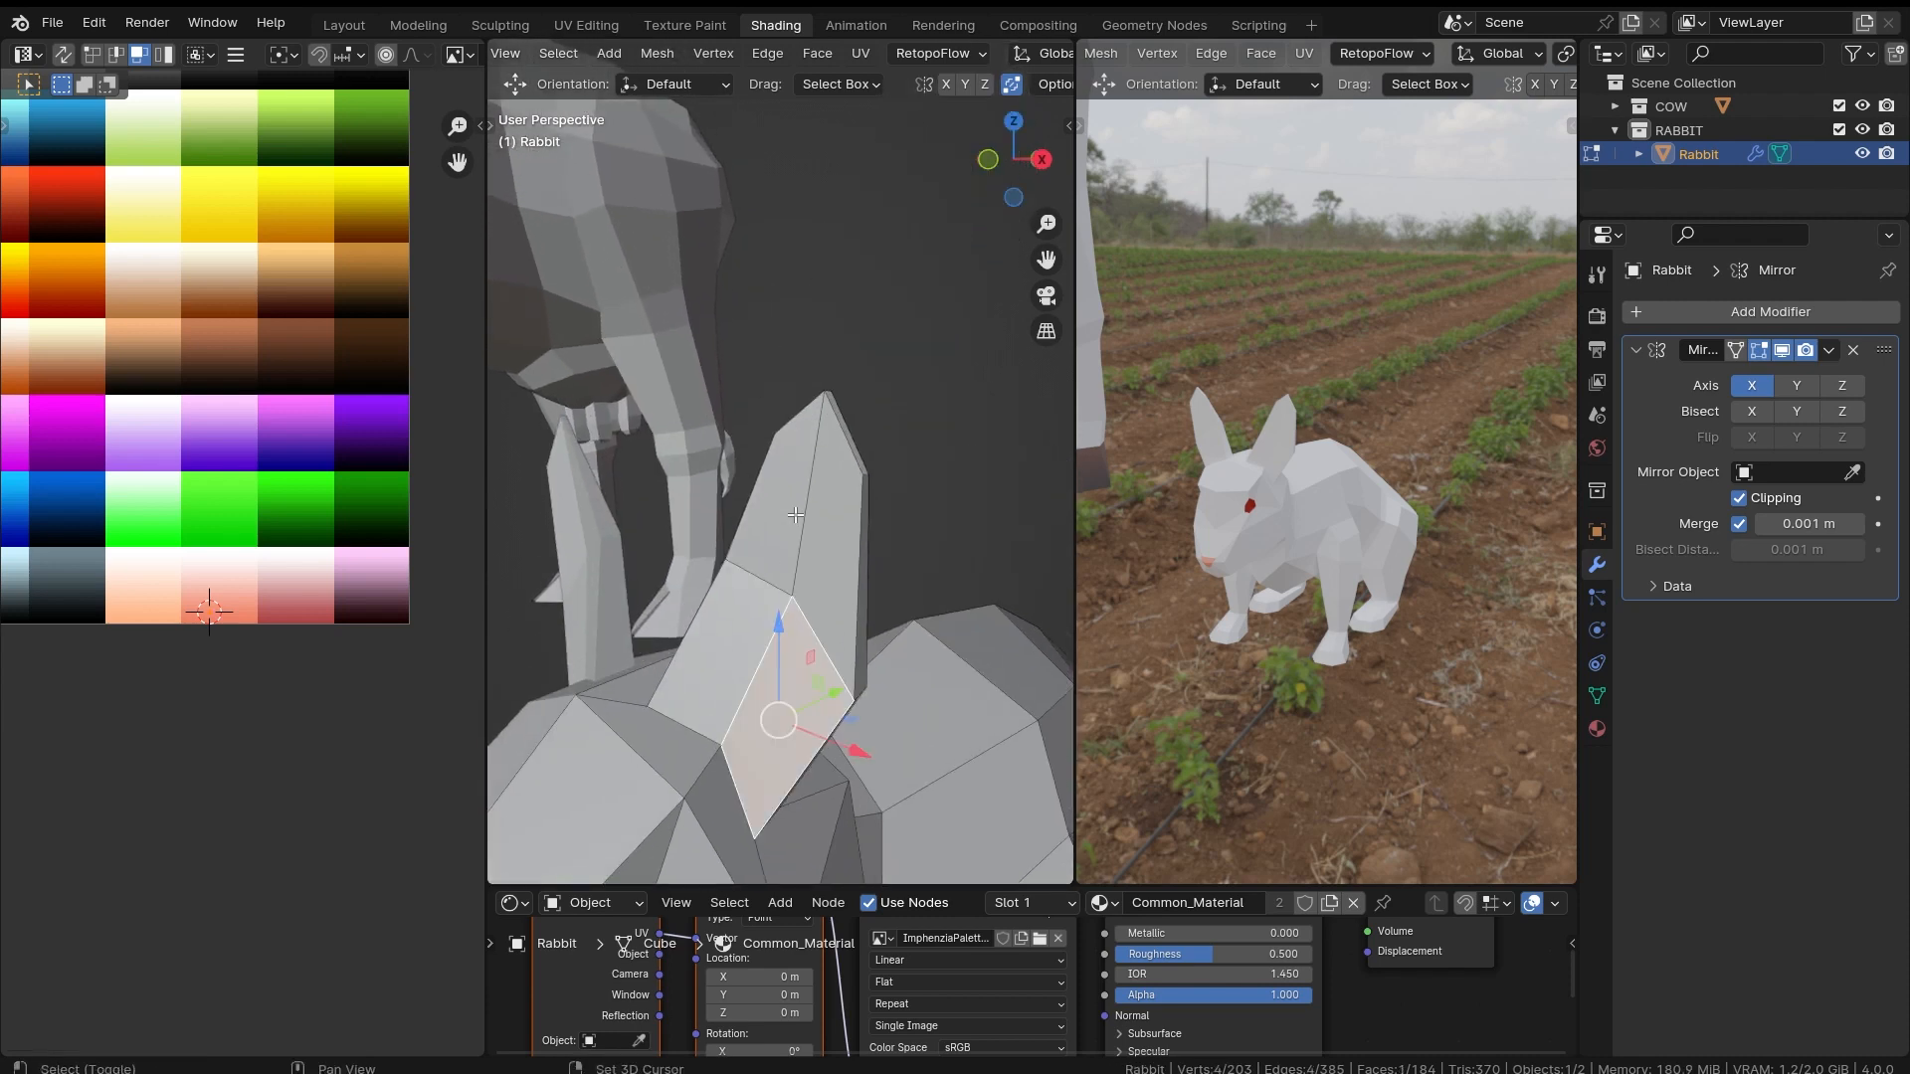
shift+click(781, 524)
shift+click(832, 573)
shift+click(710, 659)
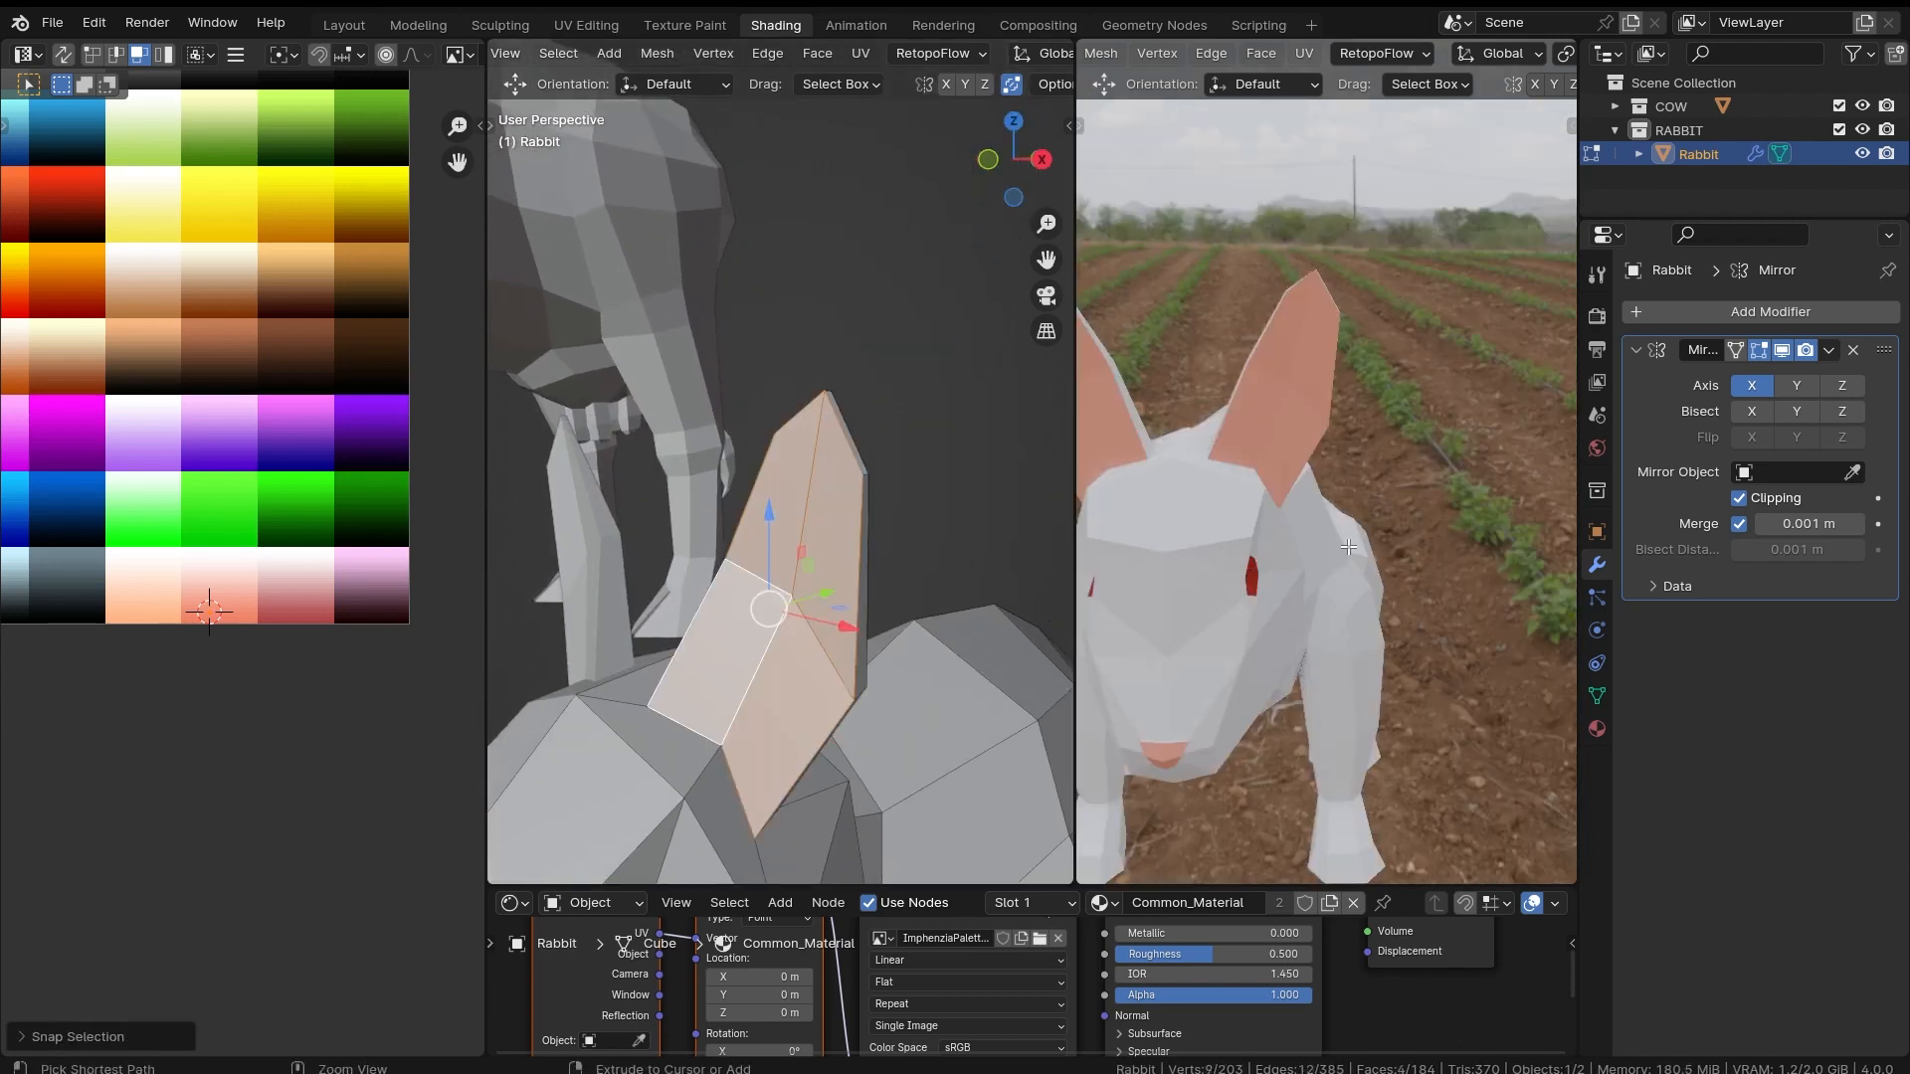
mouse_move(1349, 547)
ctrl+middle_down()
mouse_move(1355, 637)
mouse_move(1181, 584)
mouse_move(1125, 541)
mouse_move(1341, 559)
mouse_move(1323, 558)
ctrl+middle_up()
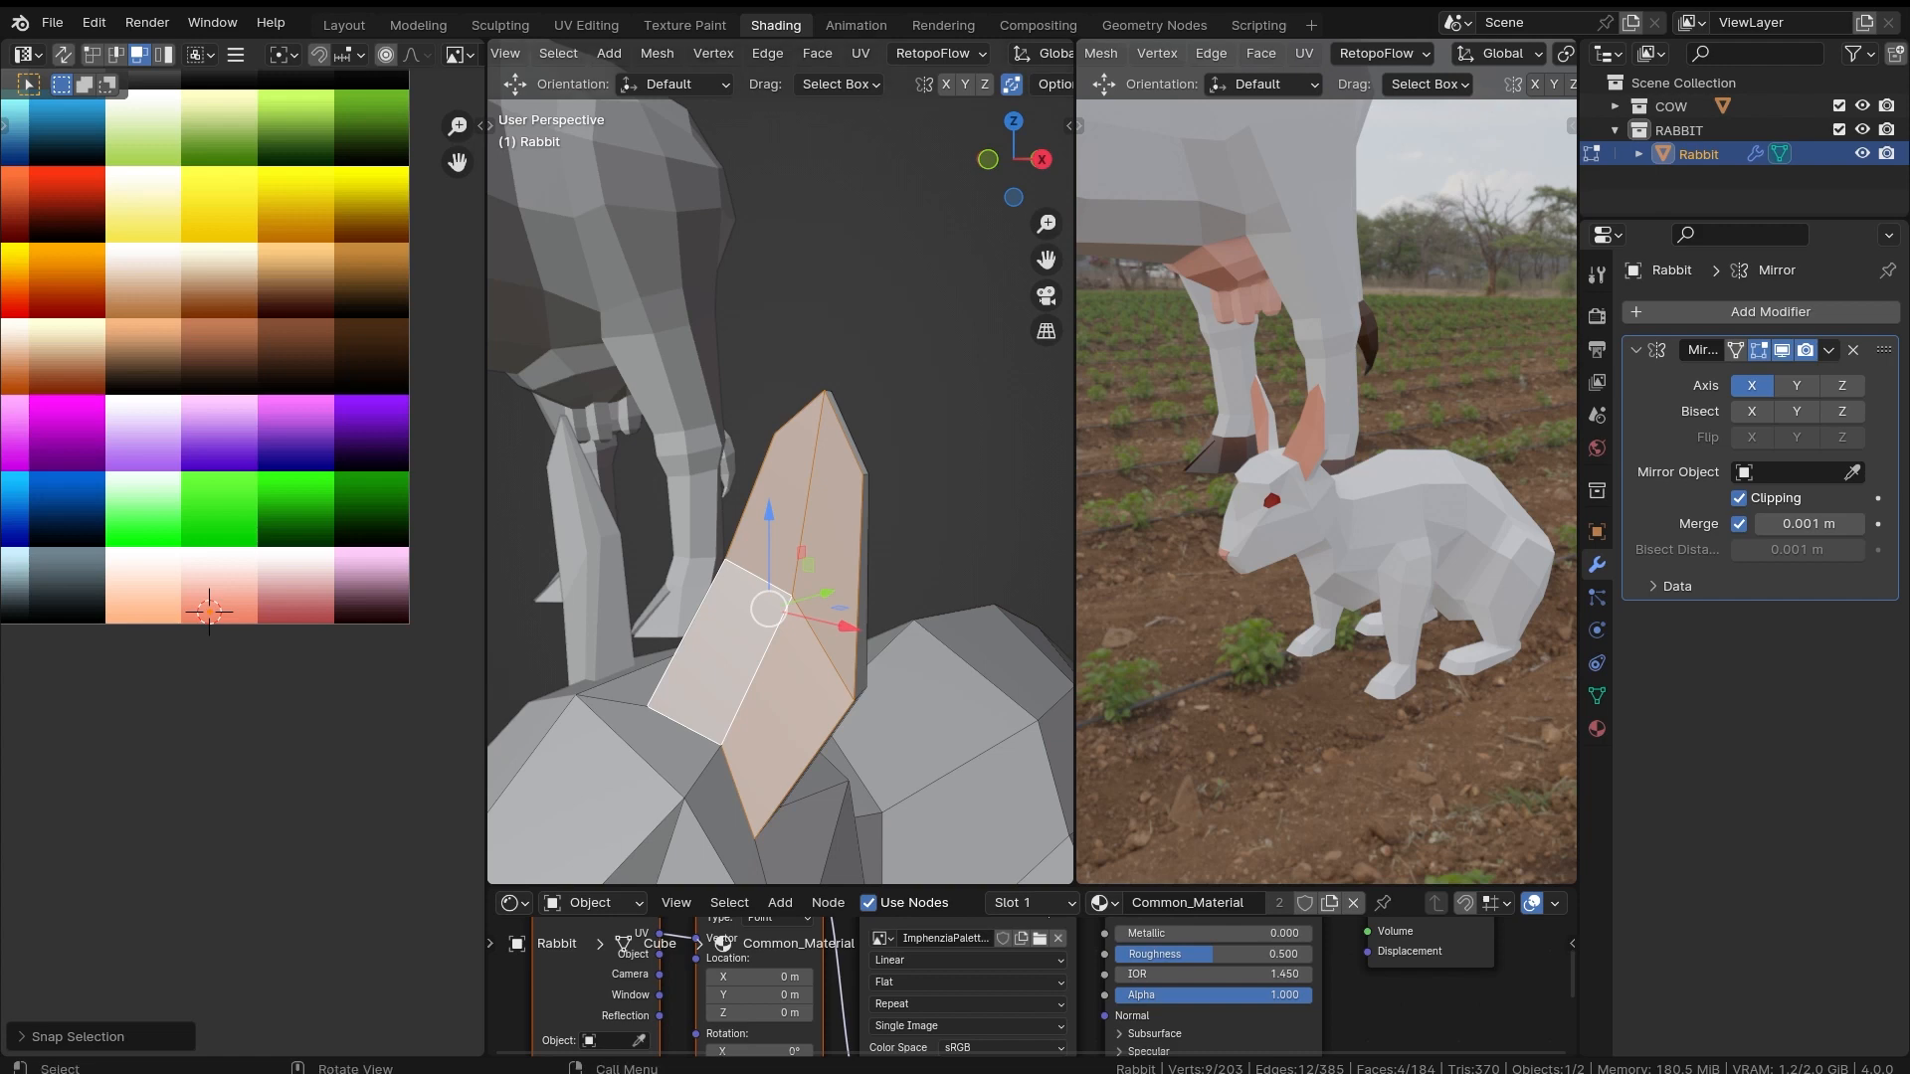
Step: Move the inner-ear UVs onto the sixth swatch of the palette's top row to colour the inner ears grey
middle_drag(311, 378, 407, 620)
middle_drag(271, 413, 204, 523)
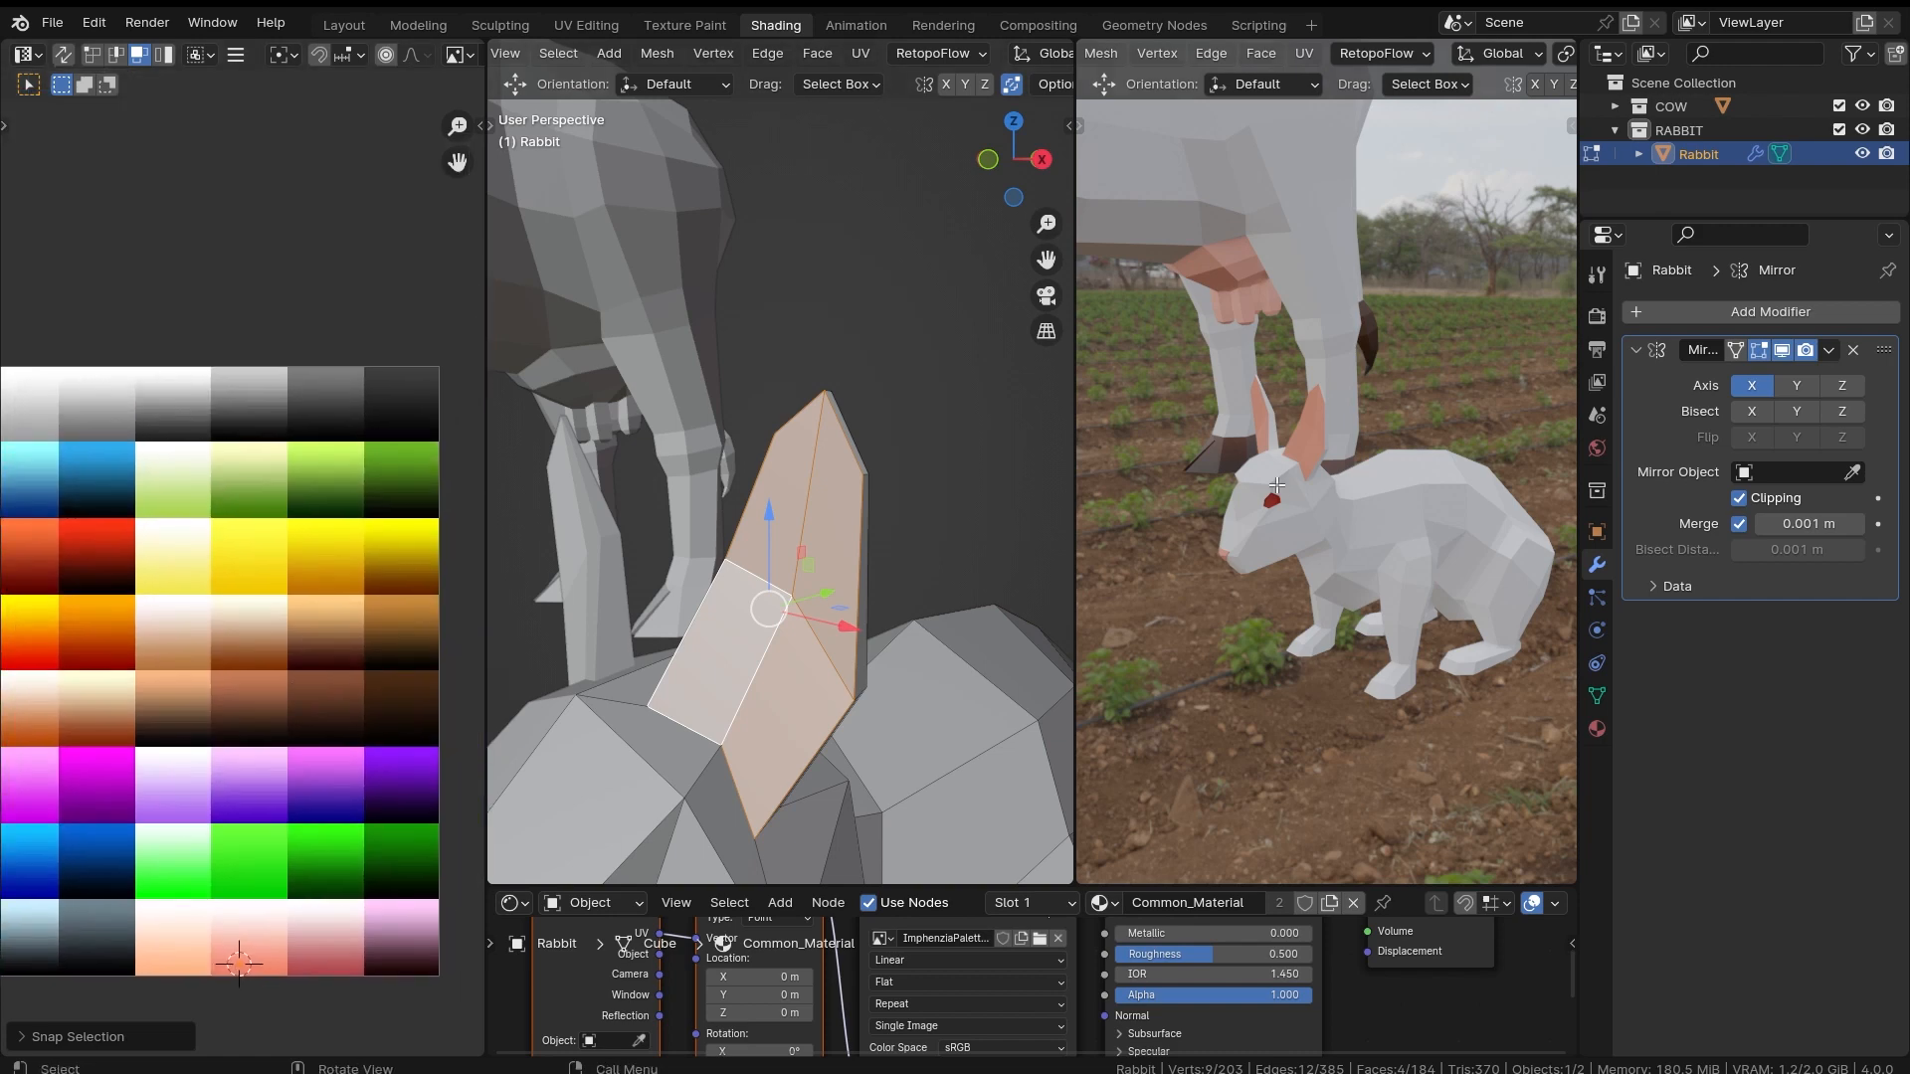
middle_drag(1223, 517, 1294, 542)
scroll(1347, 470, up, 3)
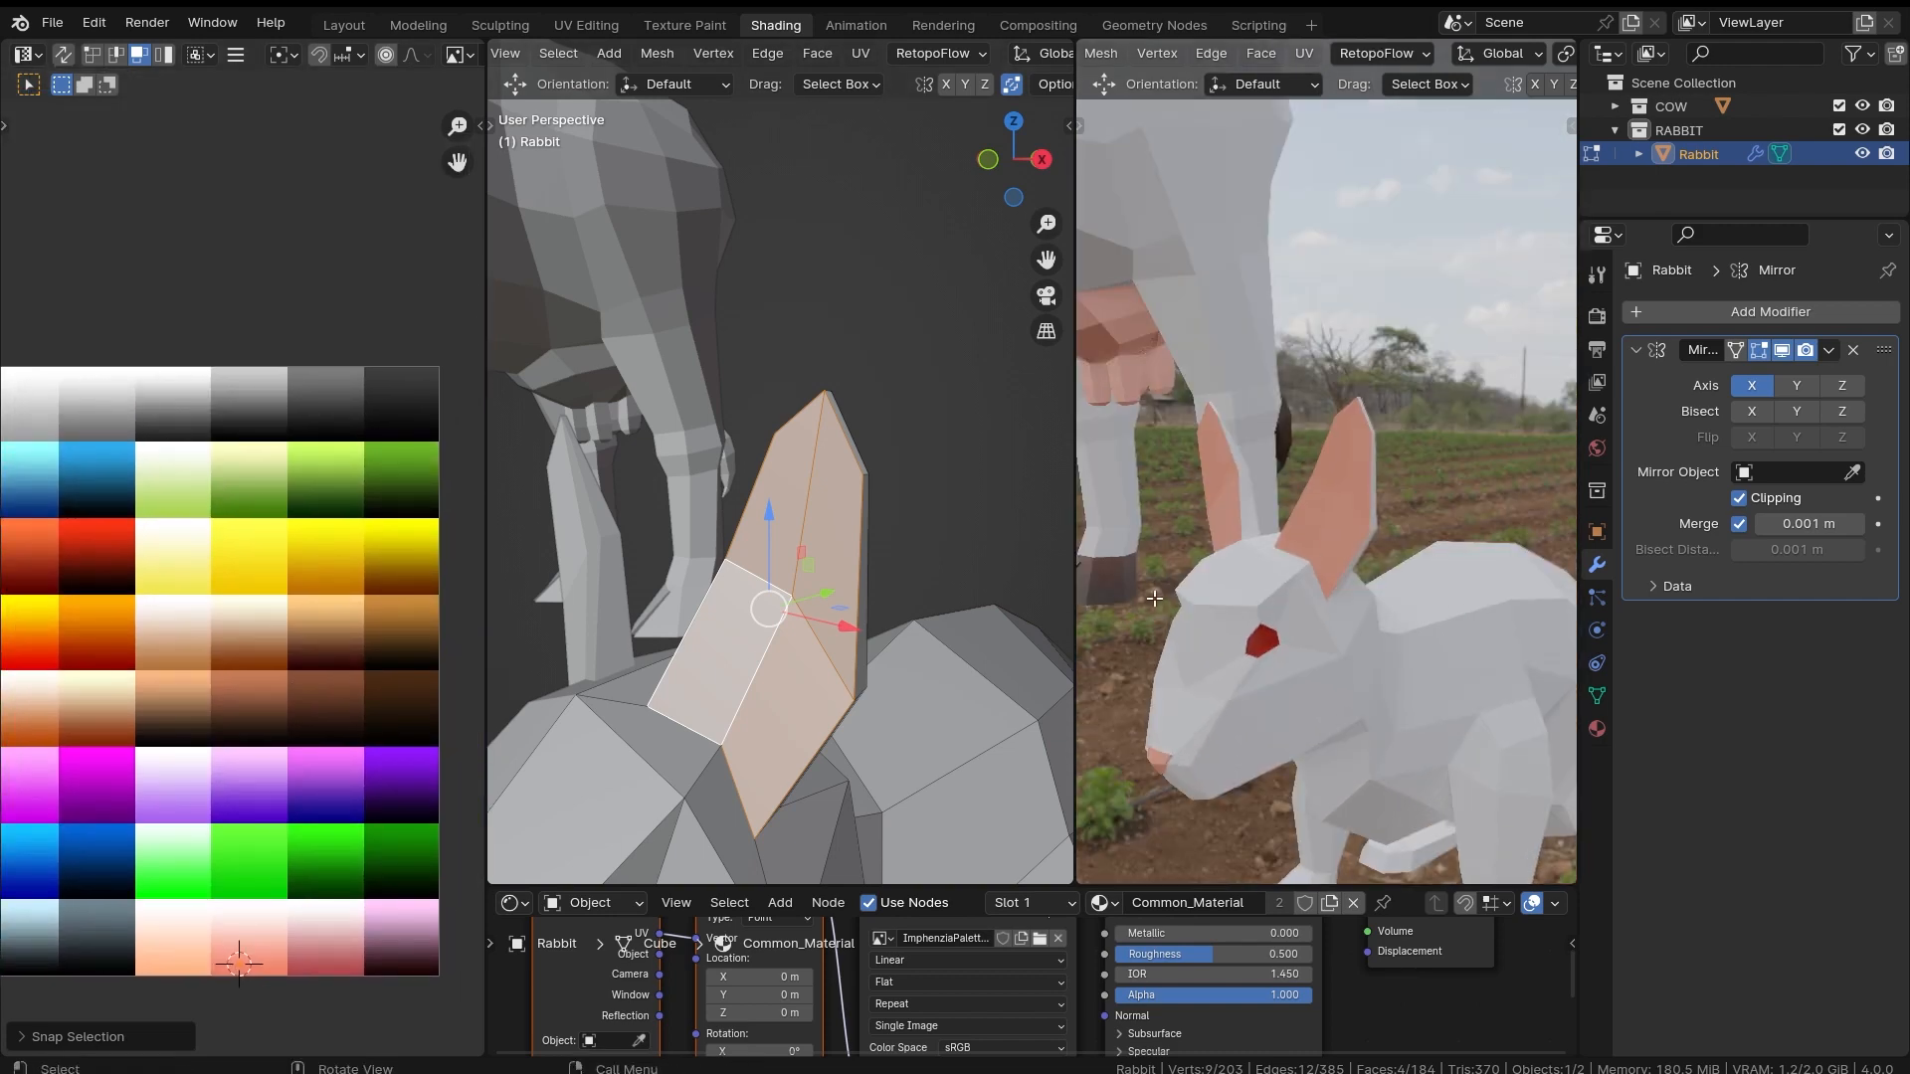
middle_drag(150, 438, 262, 677)
middle_drag(262, 677, 304, 637)
key(g)
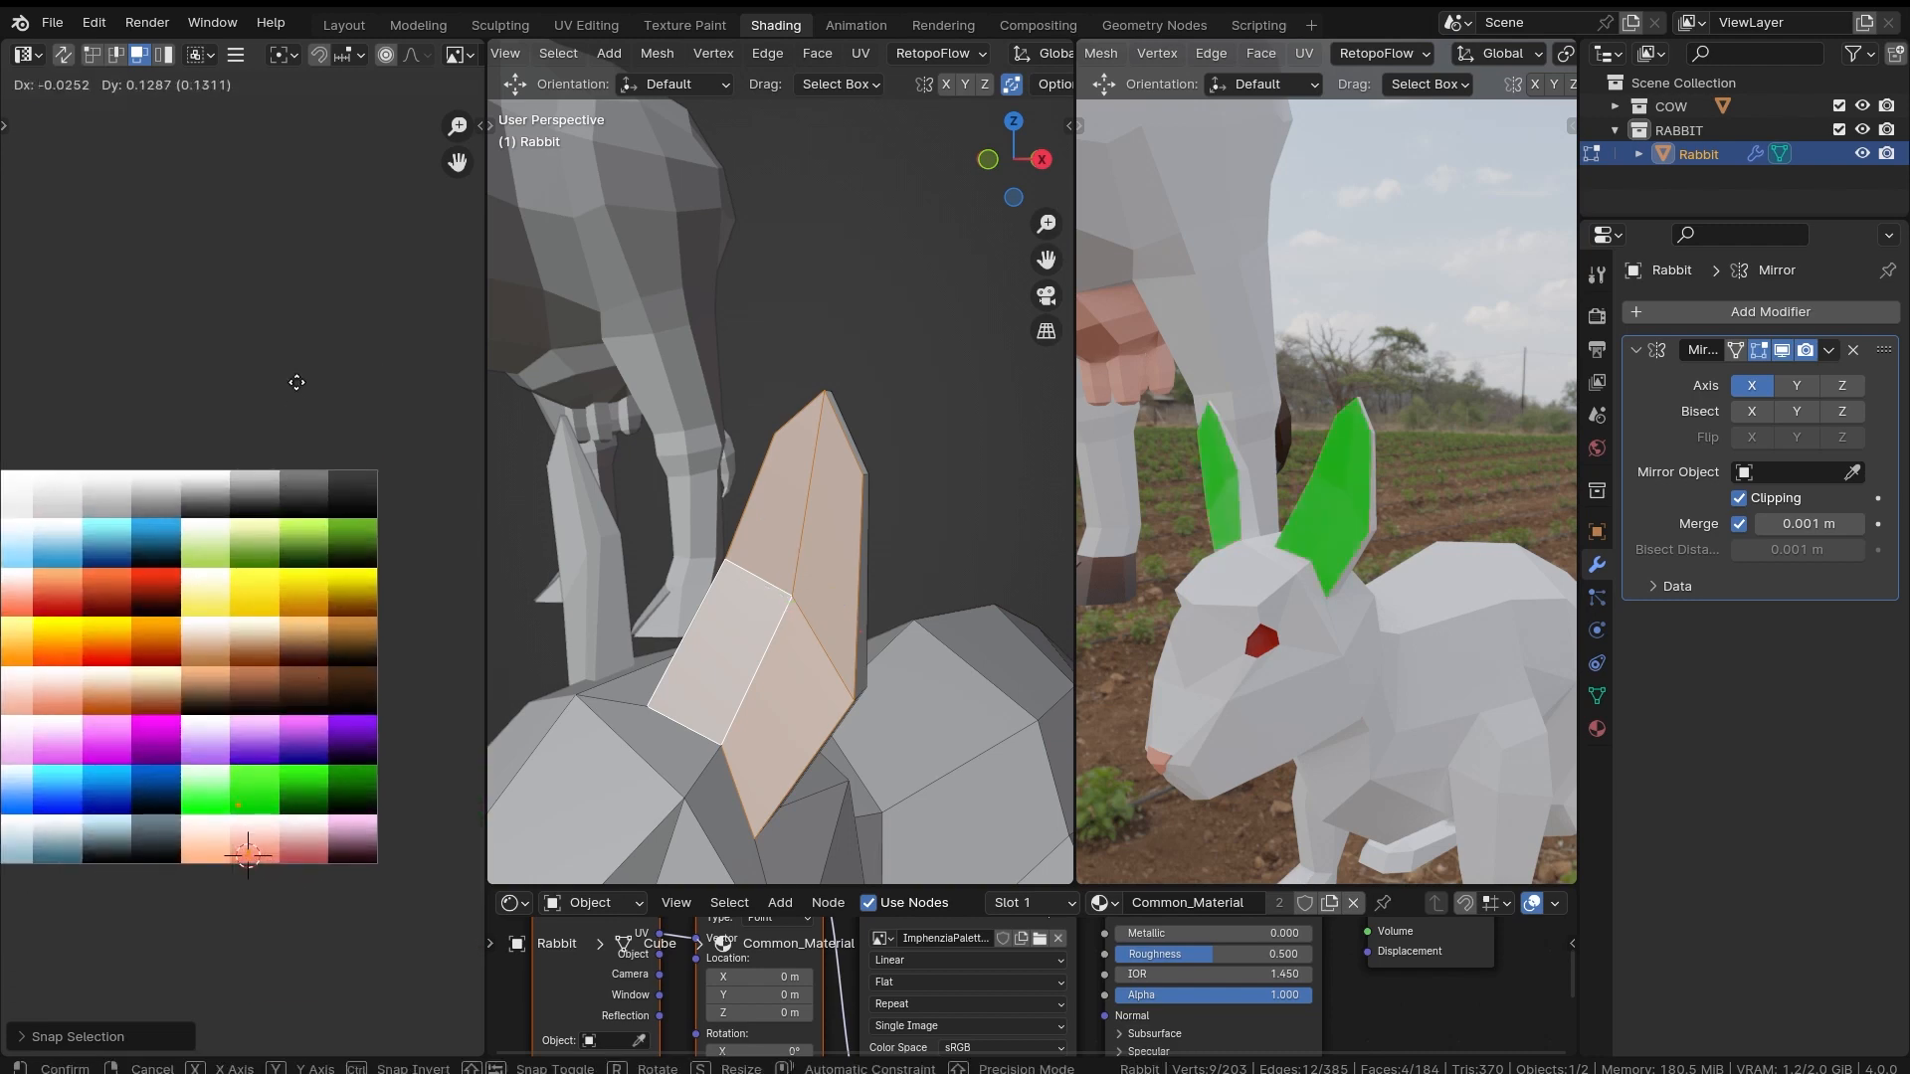
click(312, 297)
Step: Shift the inner-ear UVs higher within the top row's sixth swatch to lighten the grey
ctrl+middle_drag(1398, 501, 1410, 582)
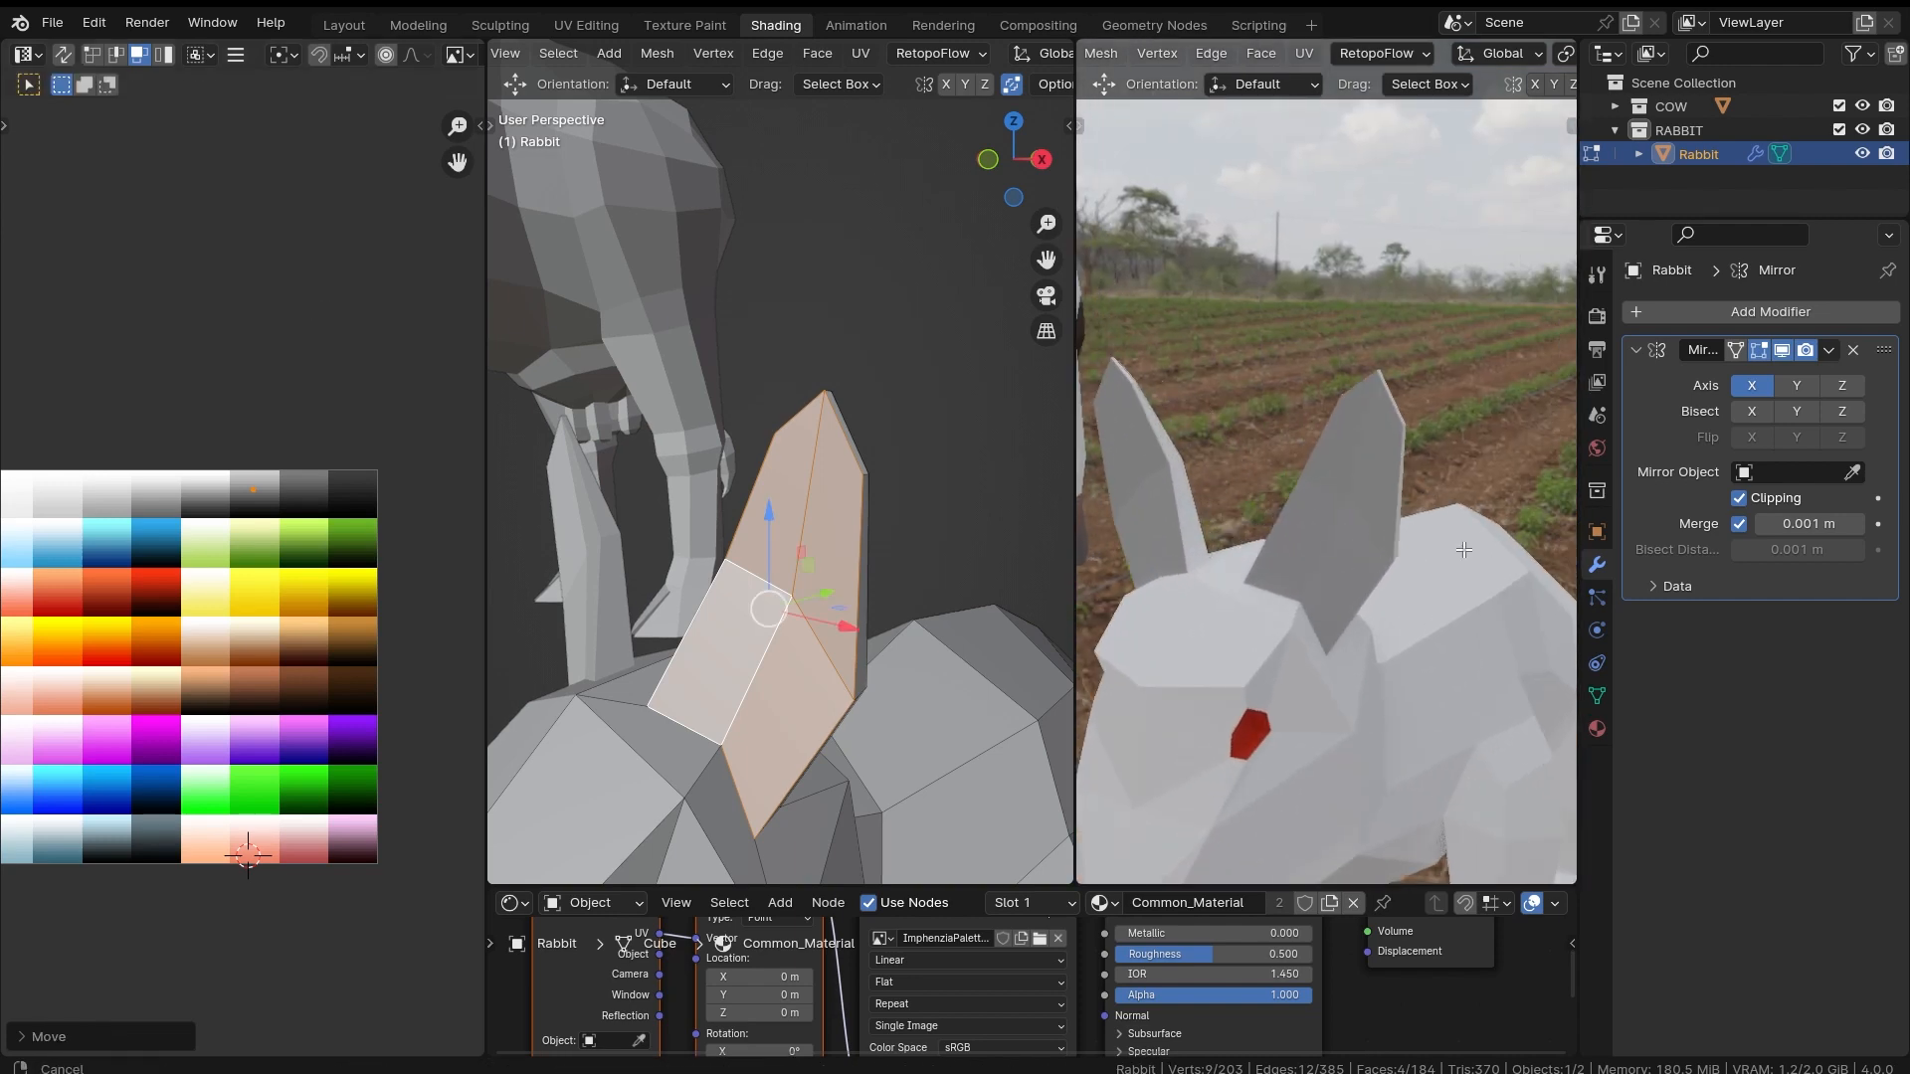
scroll(324, 601, up, 6)
key(g)
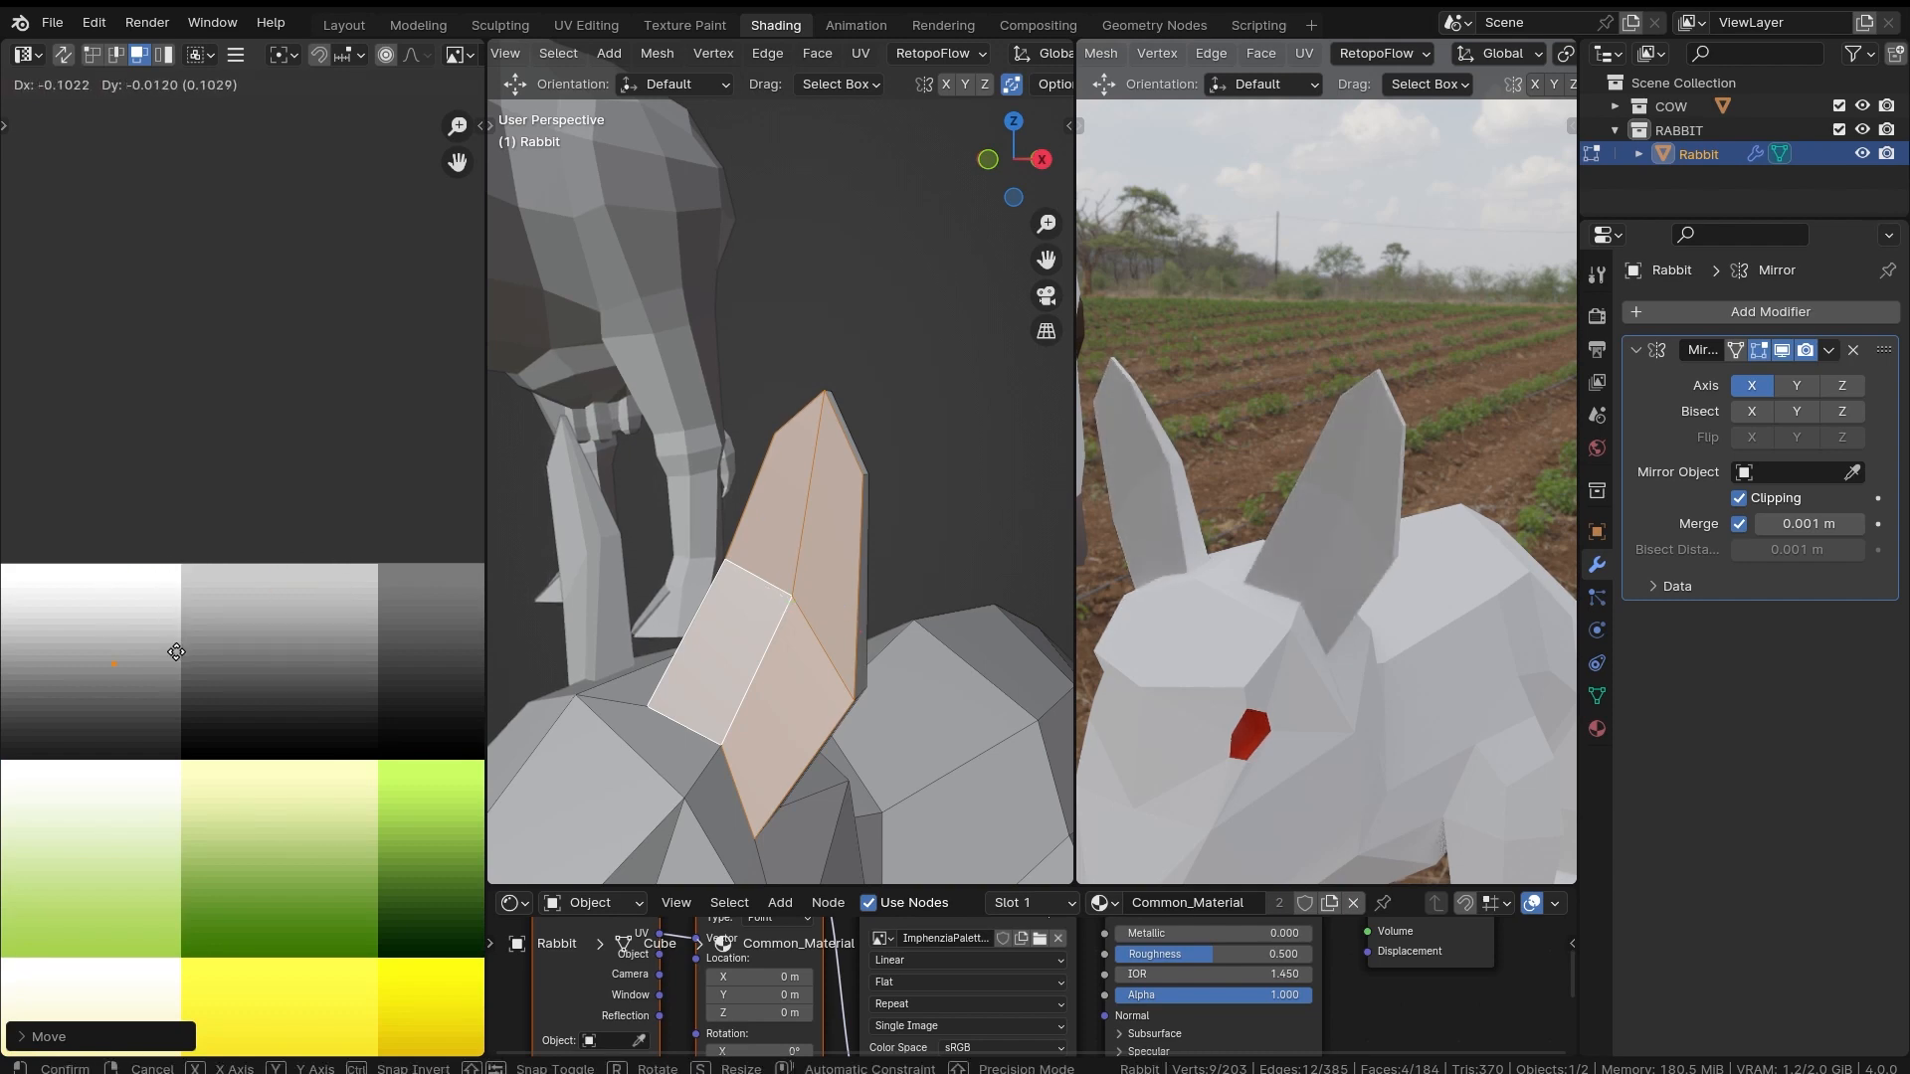
click(334, 632)
Step: Show all the rabbit's UVs and move the body UVs lower within the top row's third swatch for a slightly darker grey
ctrl+middle_drag(1442, 368, 1382, 597)
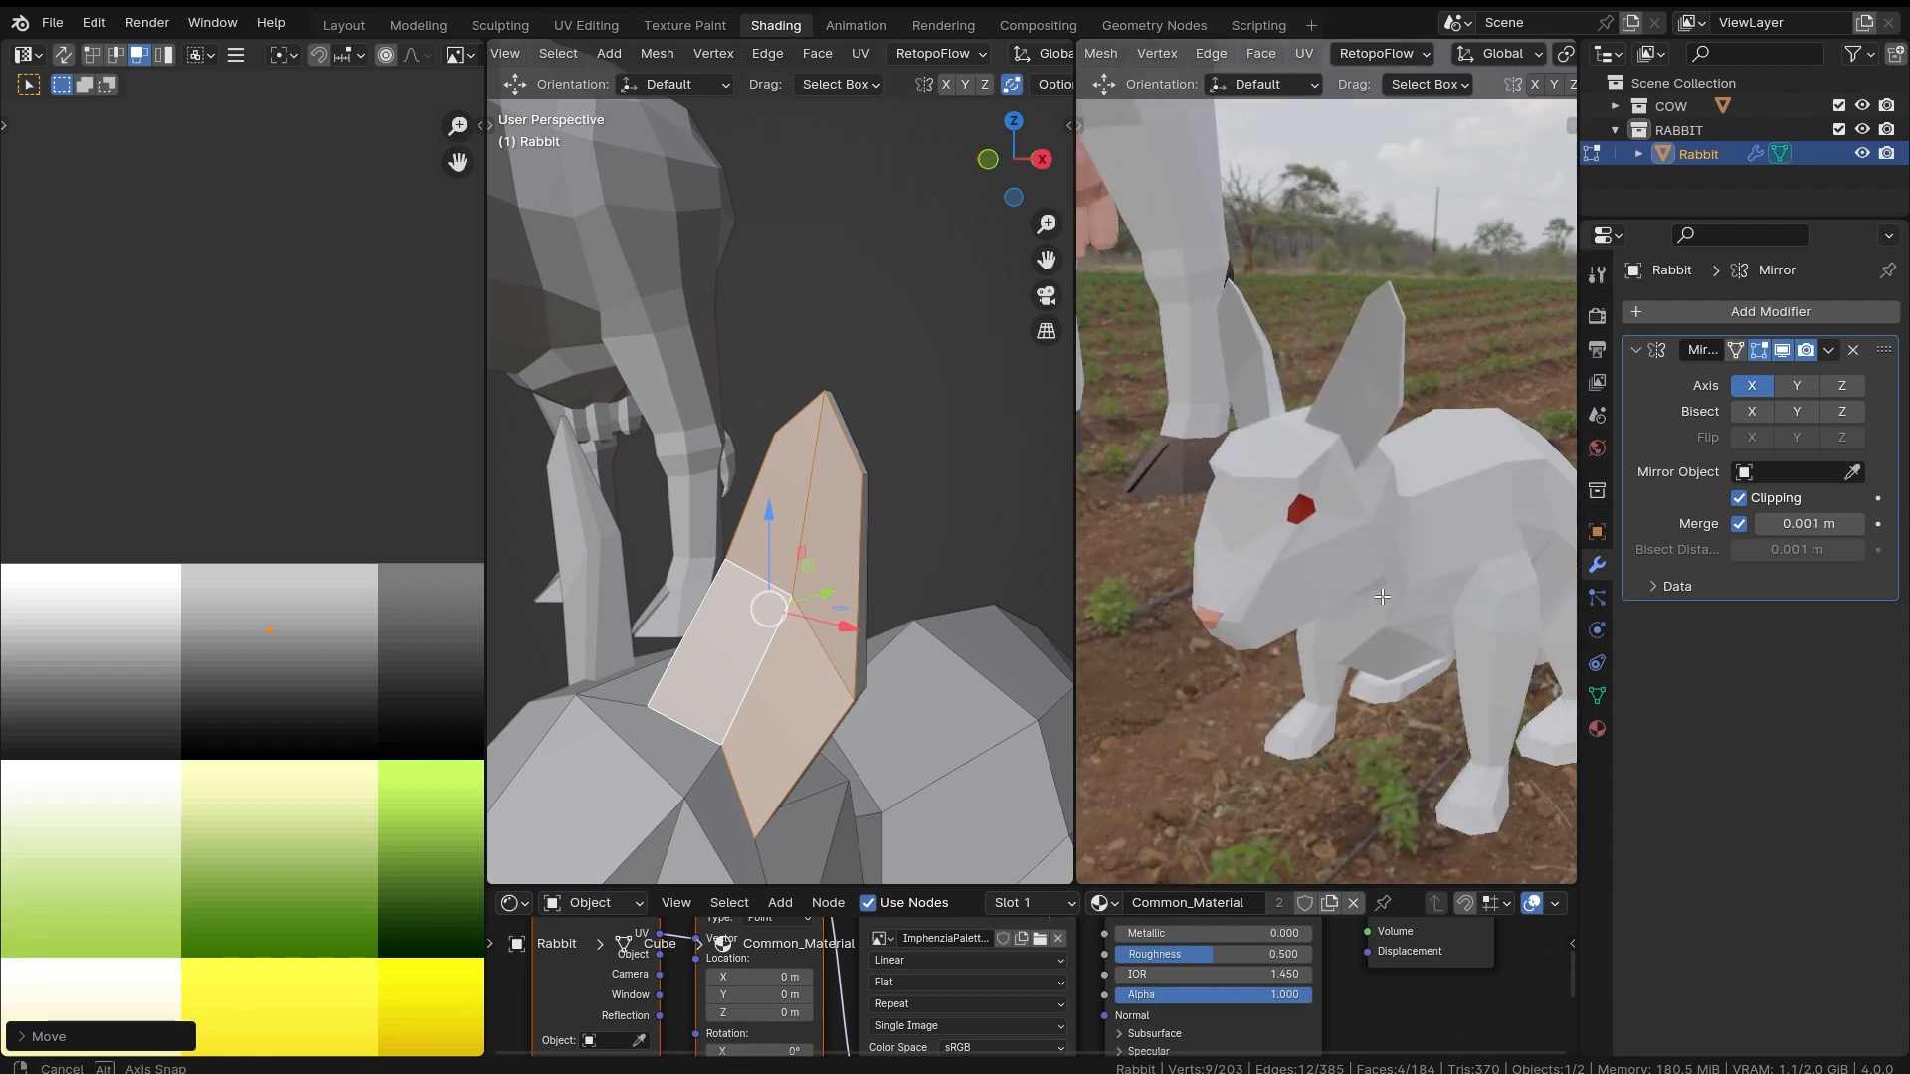
scroll(1355, 591, up, 3)
key(a)
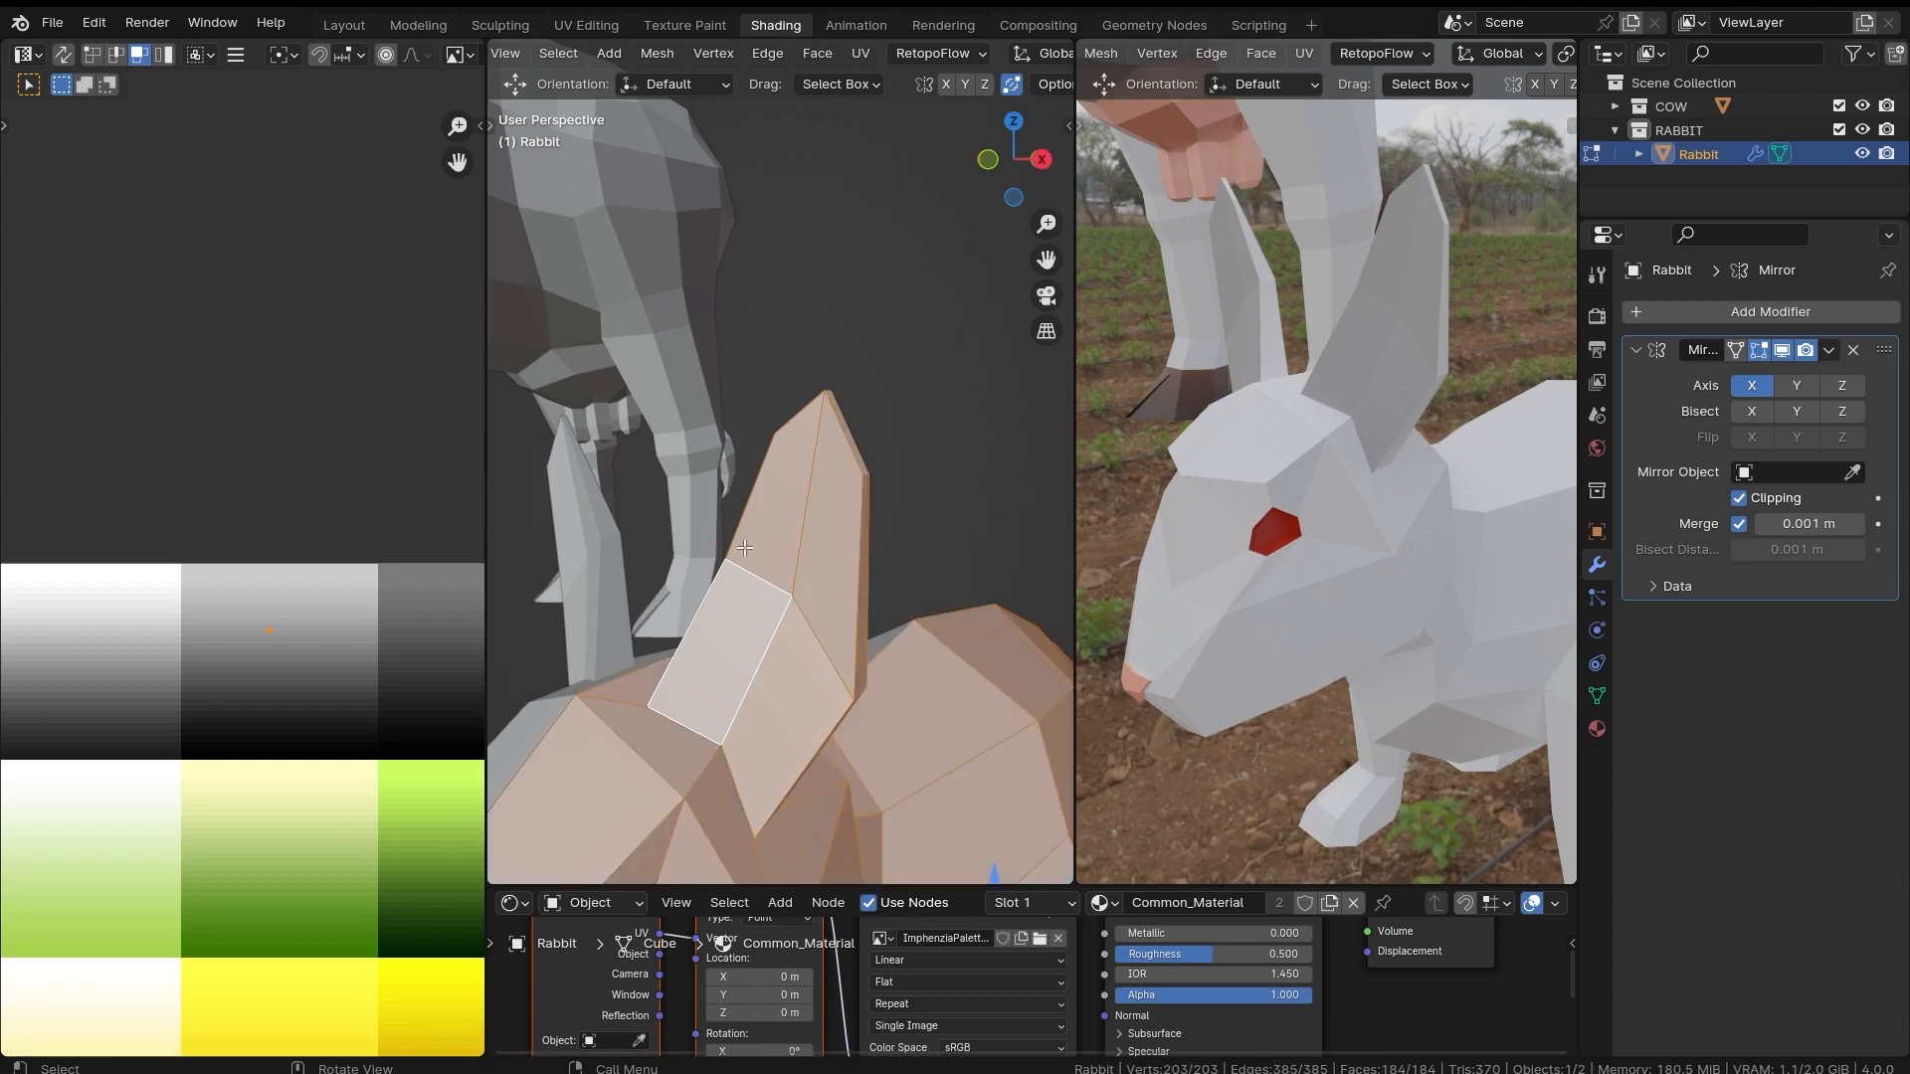
scroll(259, 559, down, 5)
scroll(224, 583, up, 3)
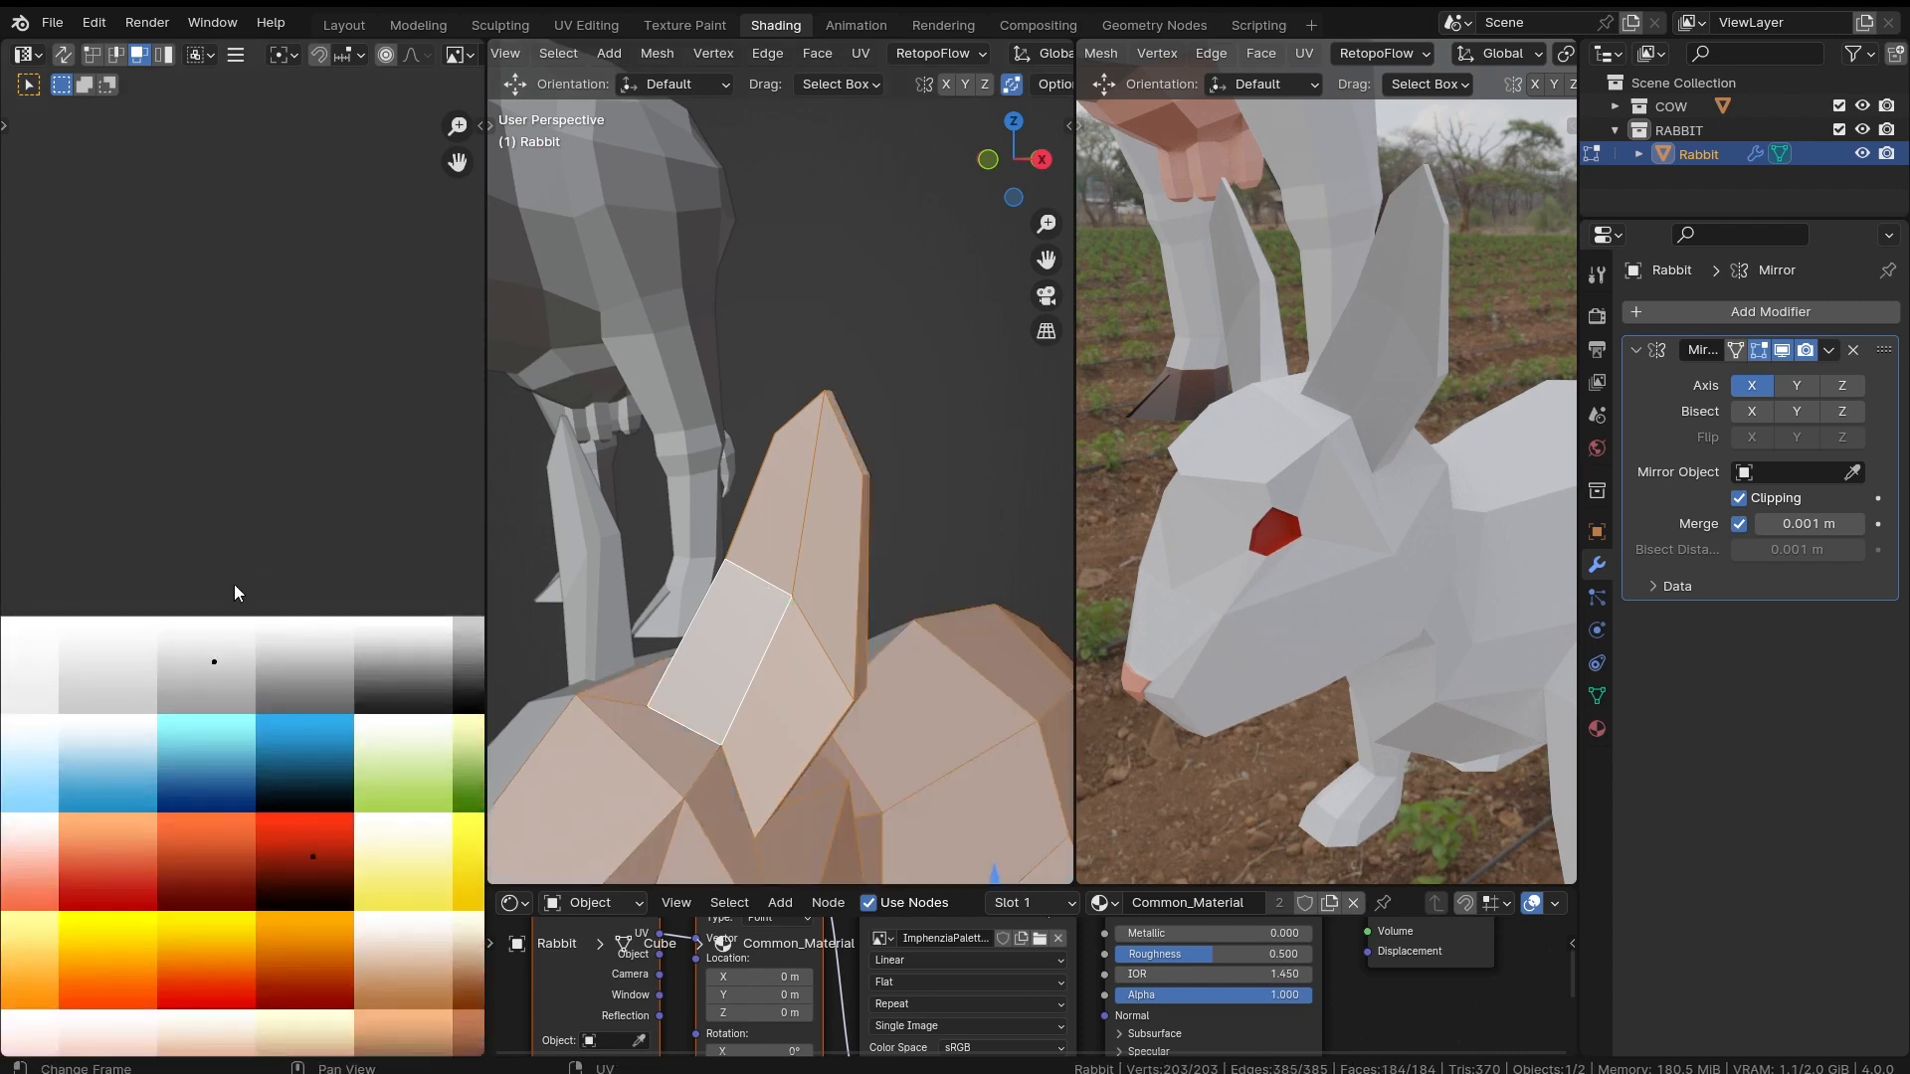
middle_drag(282, 572, 211, 444)
drag(95, 471, 221, 611)
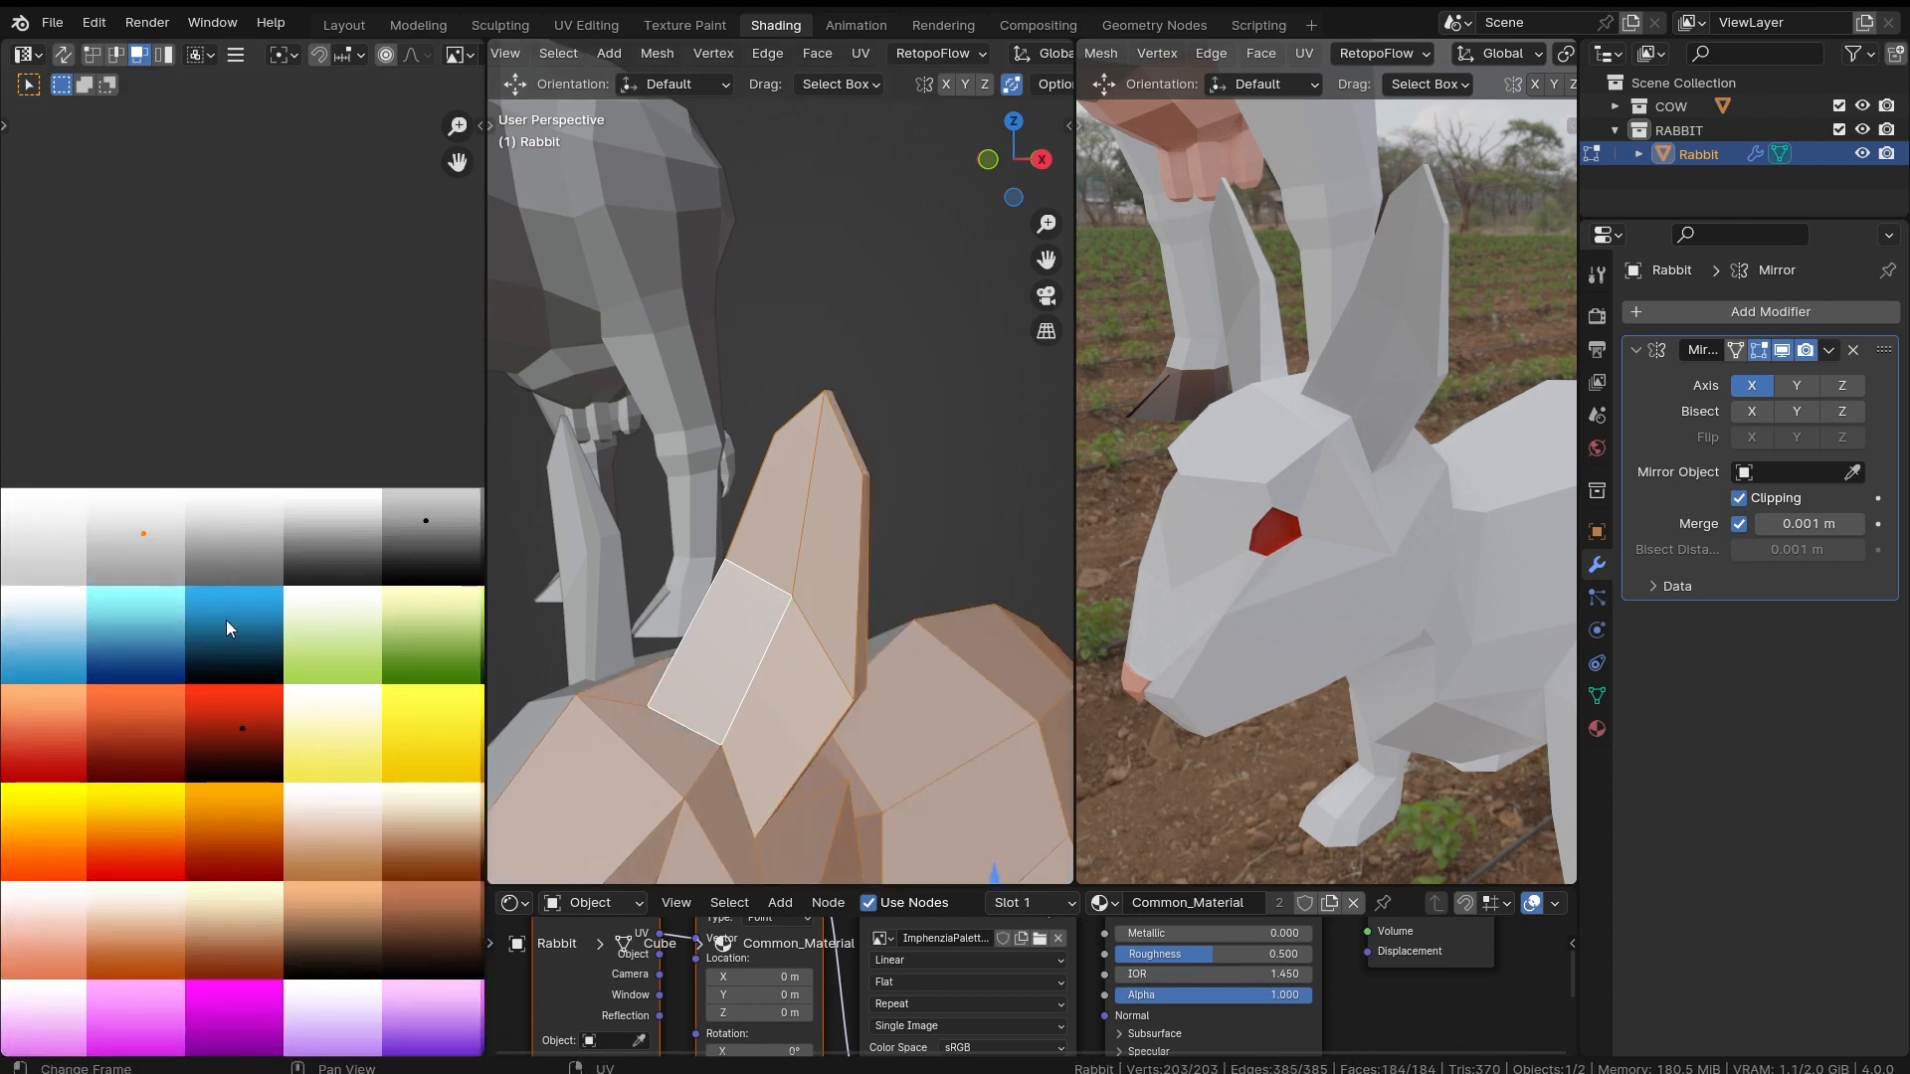
middle_drag(253, 557, 269, 551)
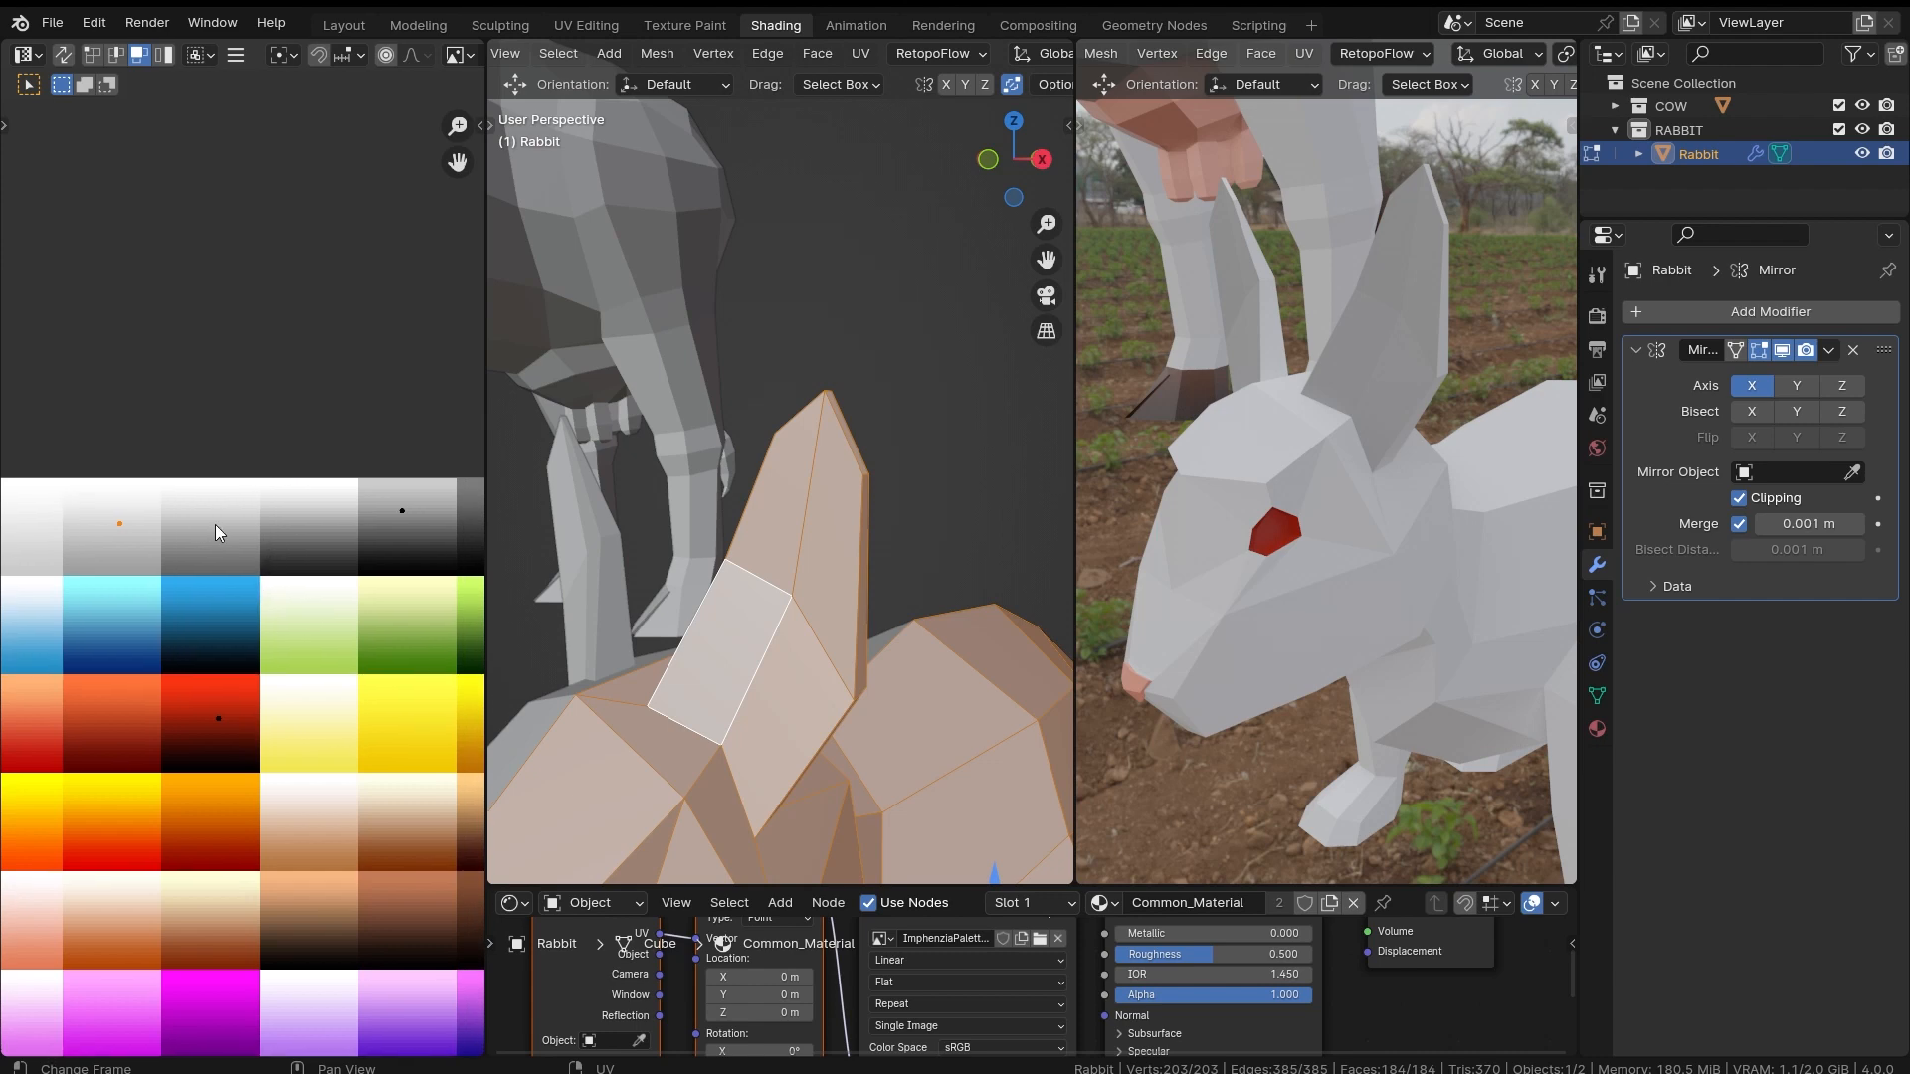
key(g)
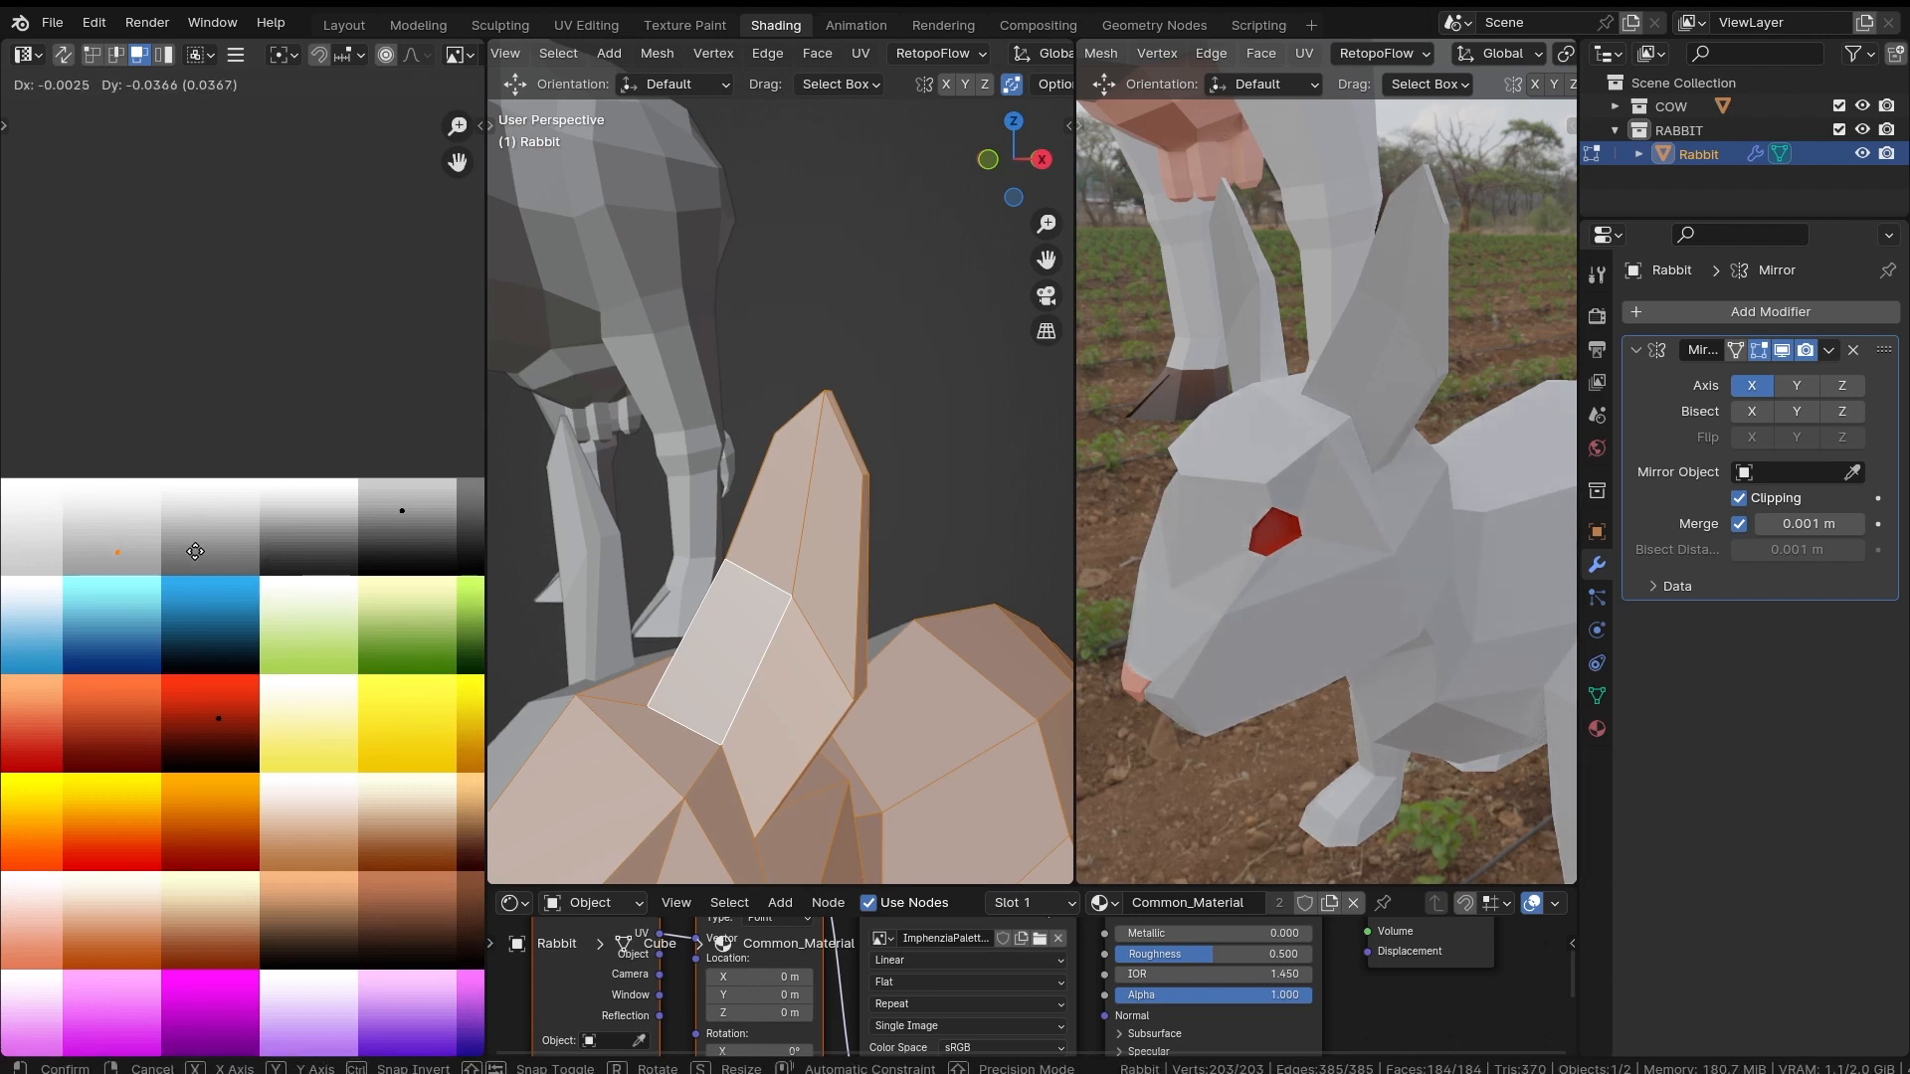
click(195, 551)
Step: Move the inner-ear UVs near the top edge of the top row's fifth swatch to colour the inner ears off-white
drag(383, 489, 460, 589)
middle_drag(409, 588, 279, 655)
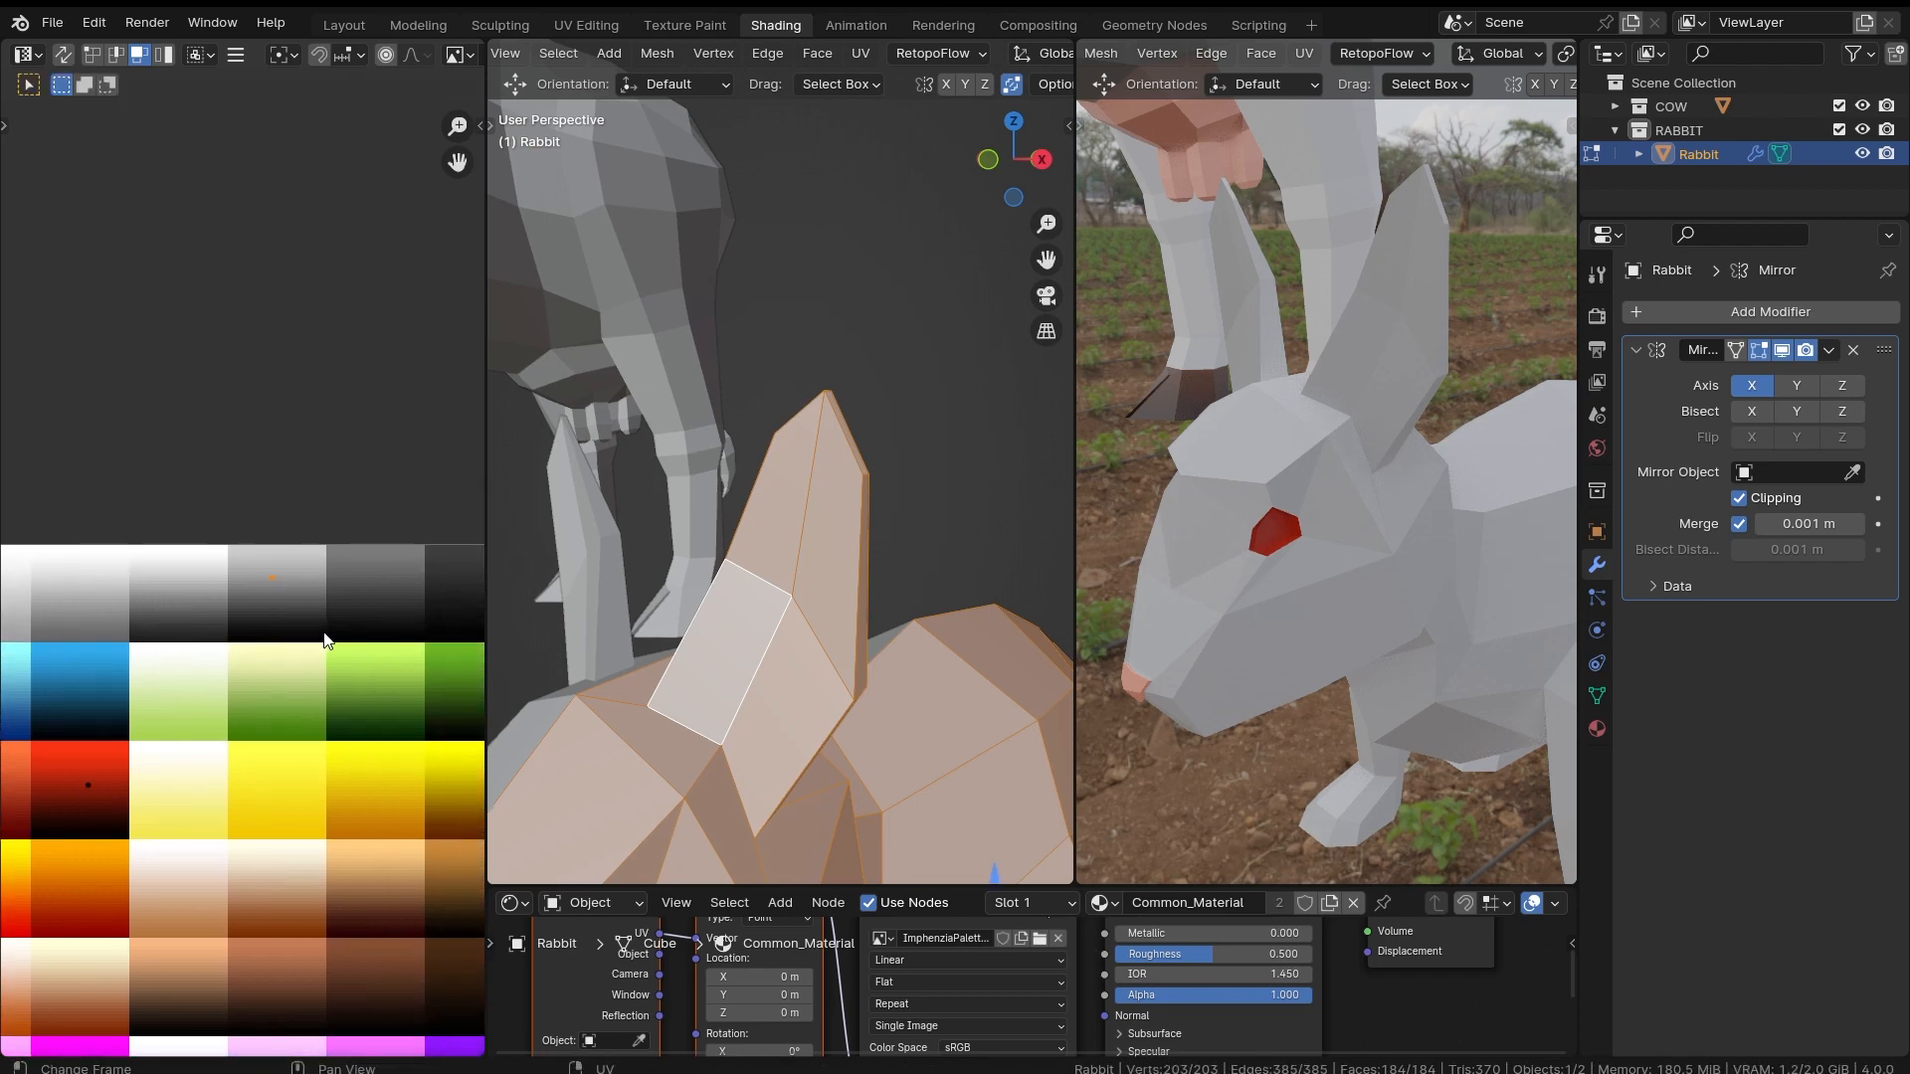
key(g)
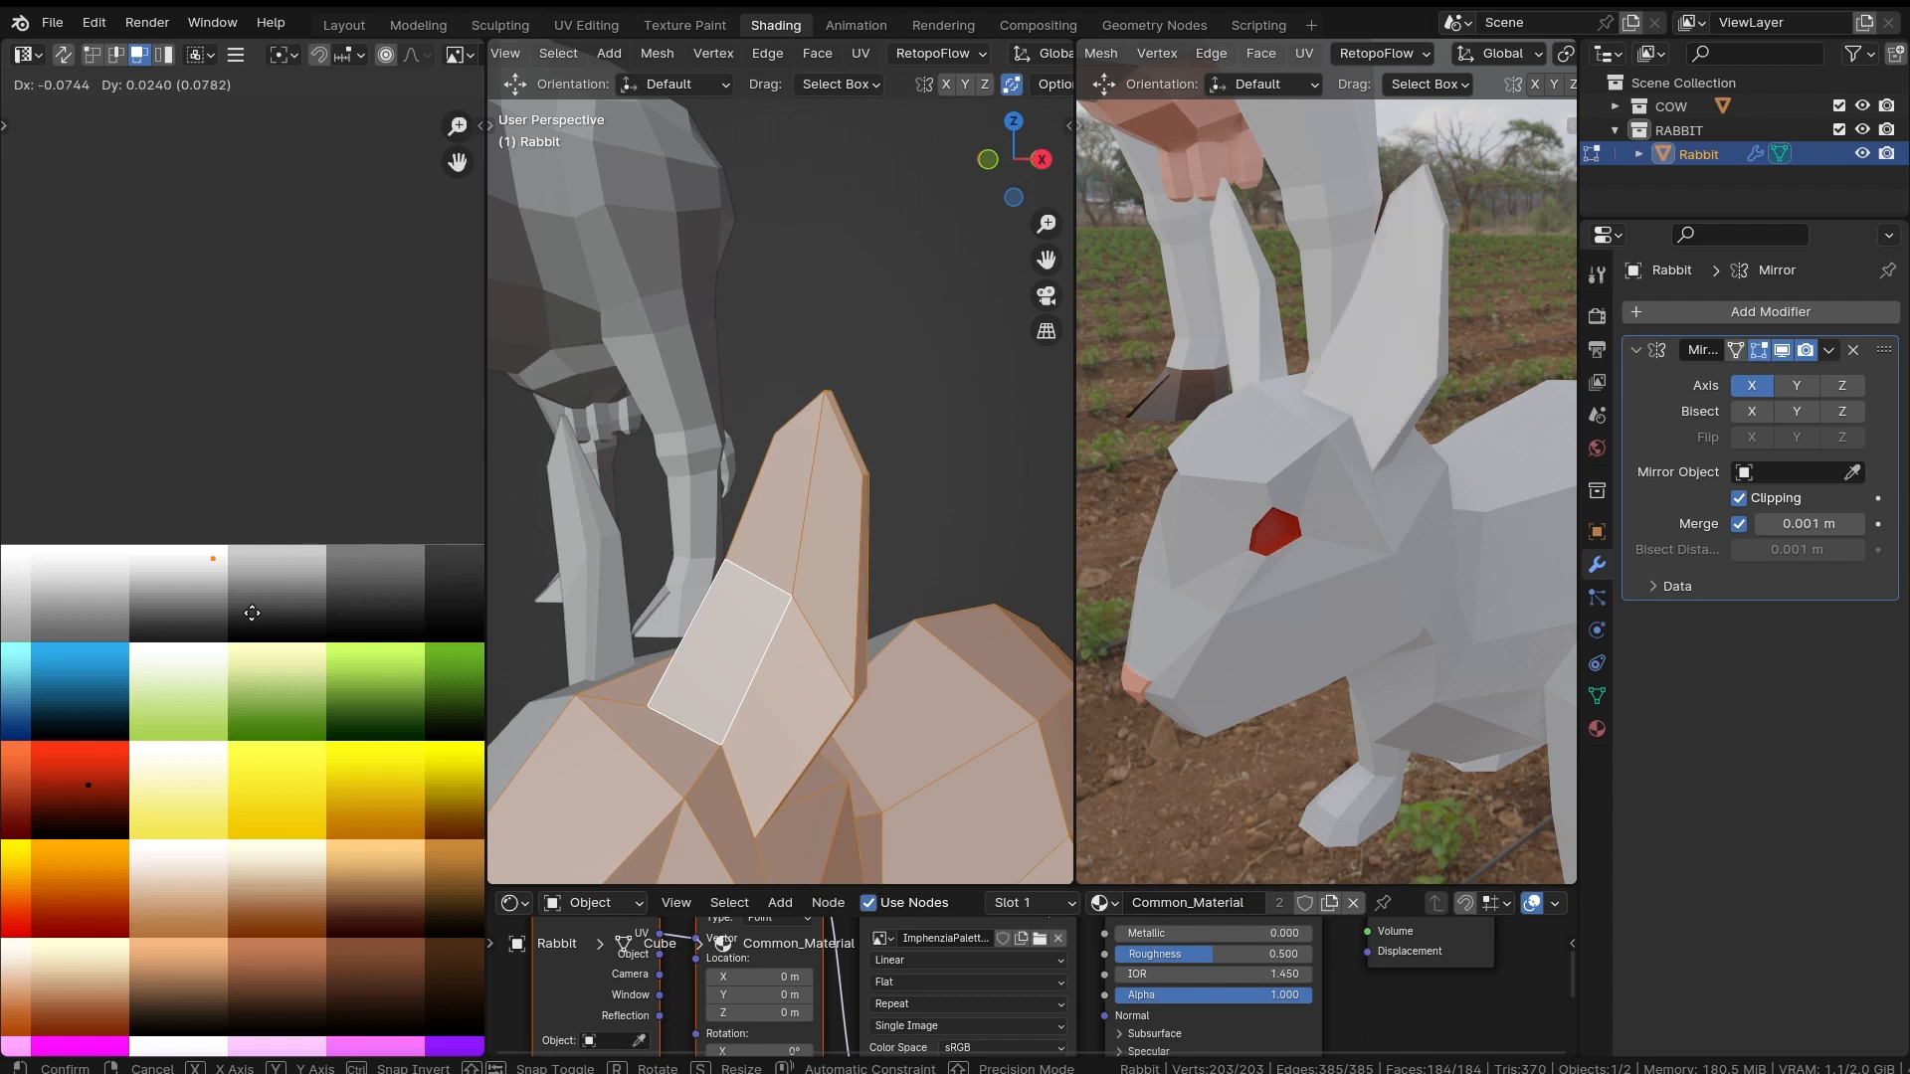
click(242, 612)
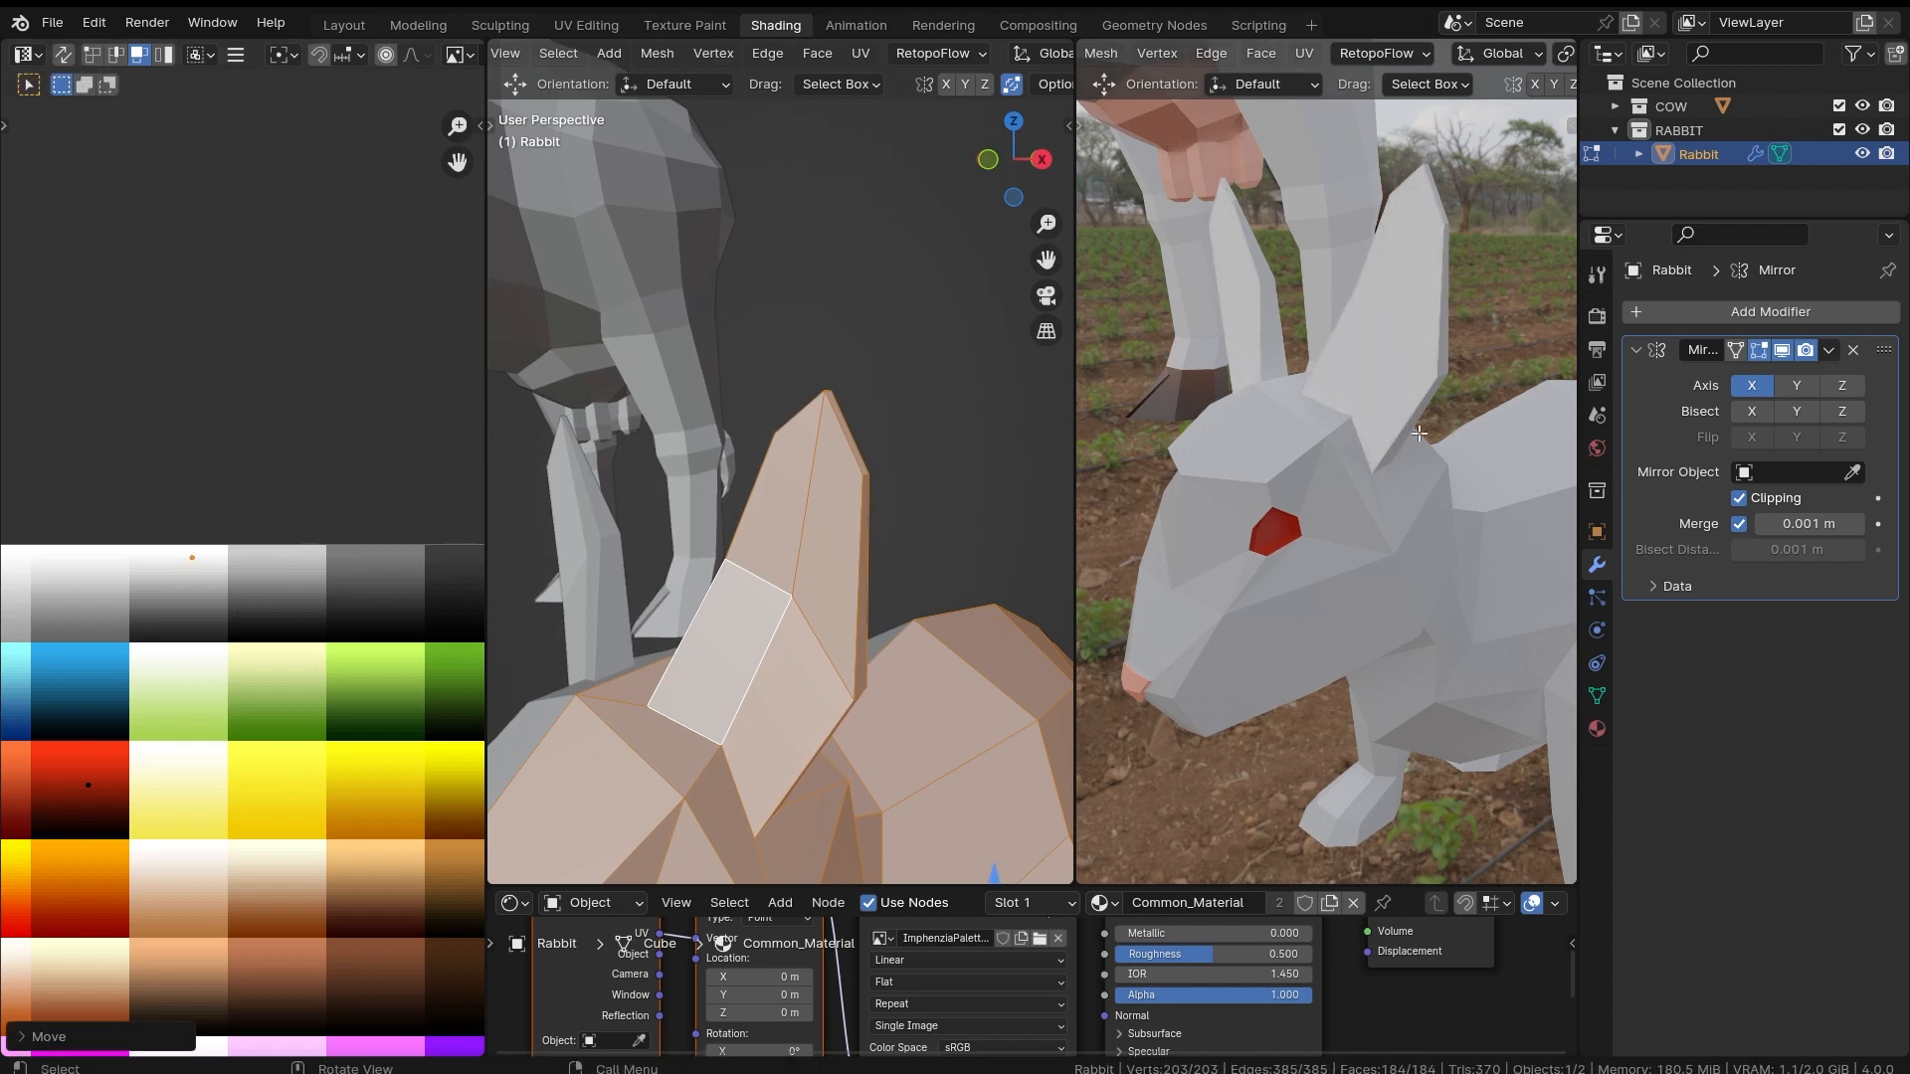
Step: Compare the rabbit's colours in the rendered preview and undo the latest UV moves of the inner ears and body
scroll(1415, 628, down, 3)
scroll(1415, 628, down, 3)
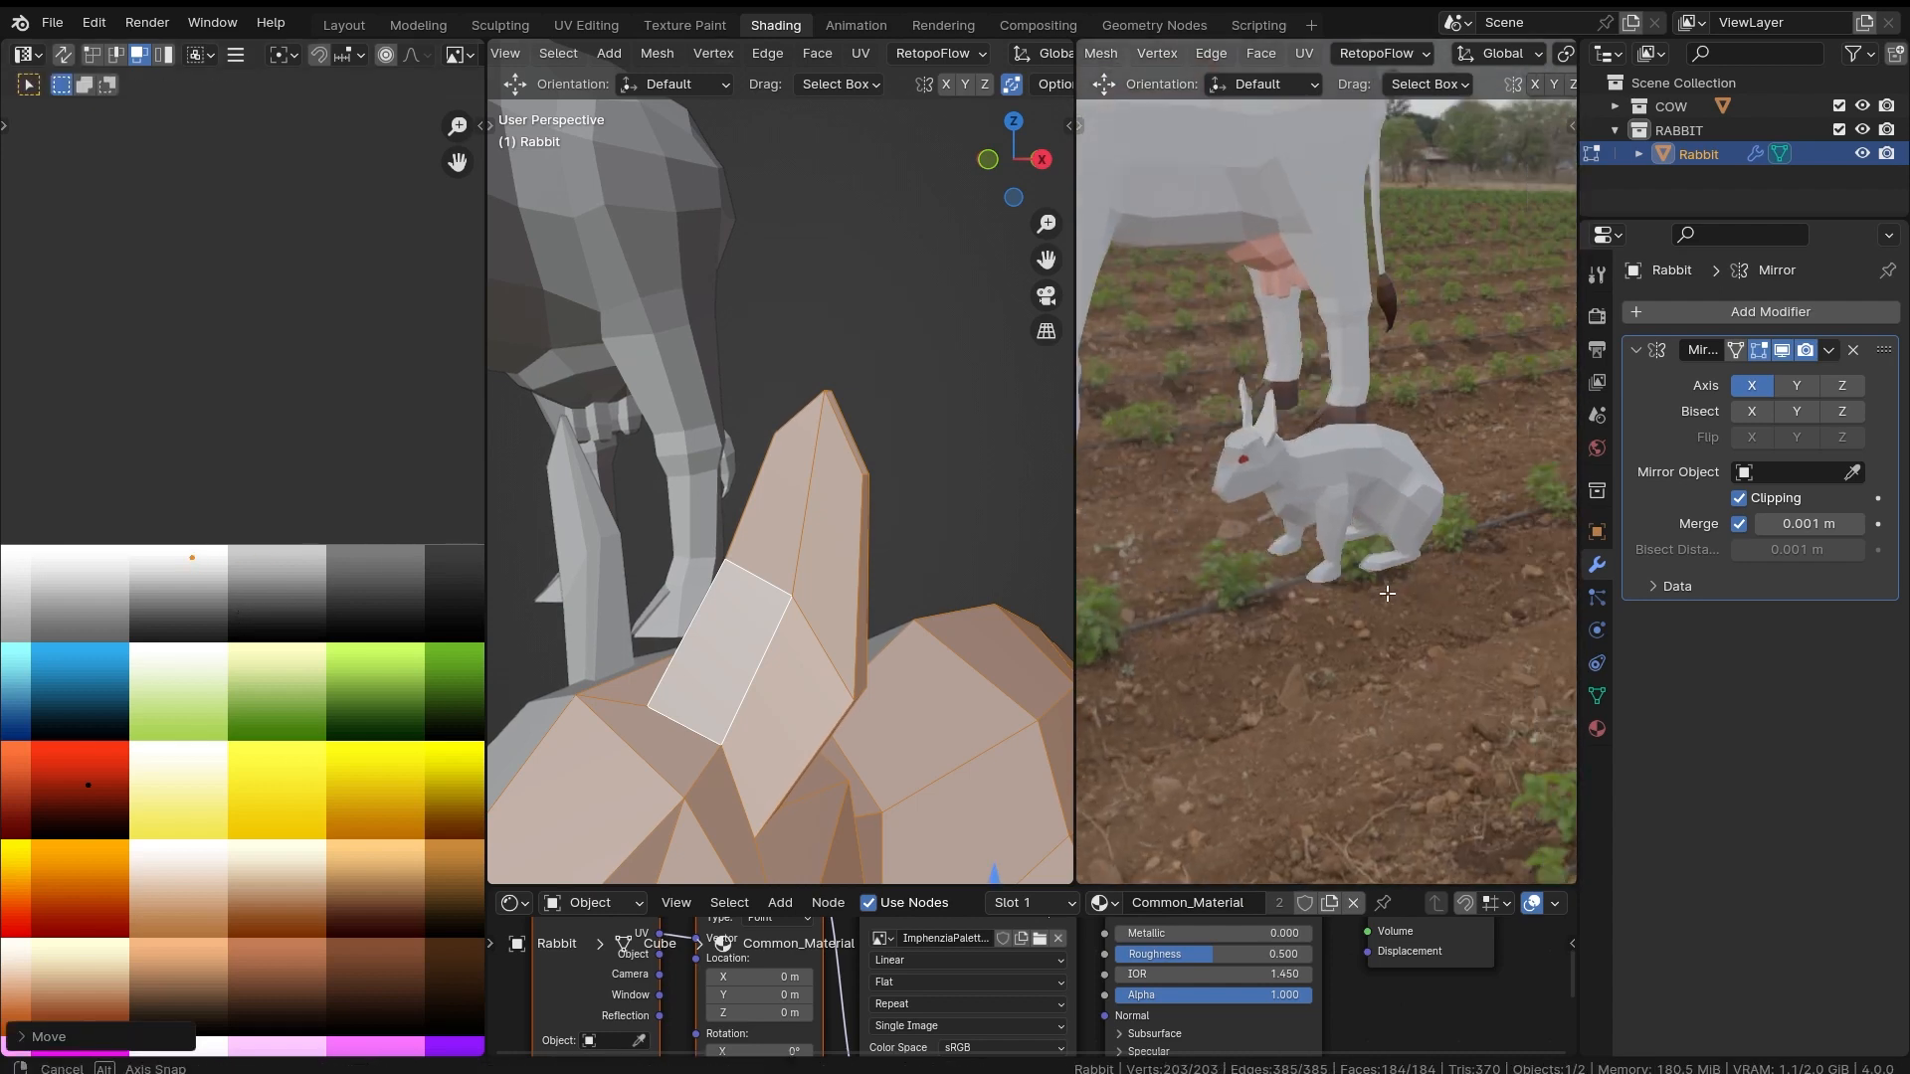
scroll(1373, 572, up, 3)
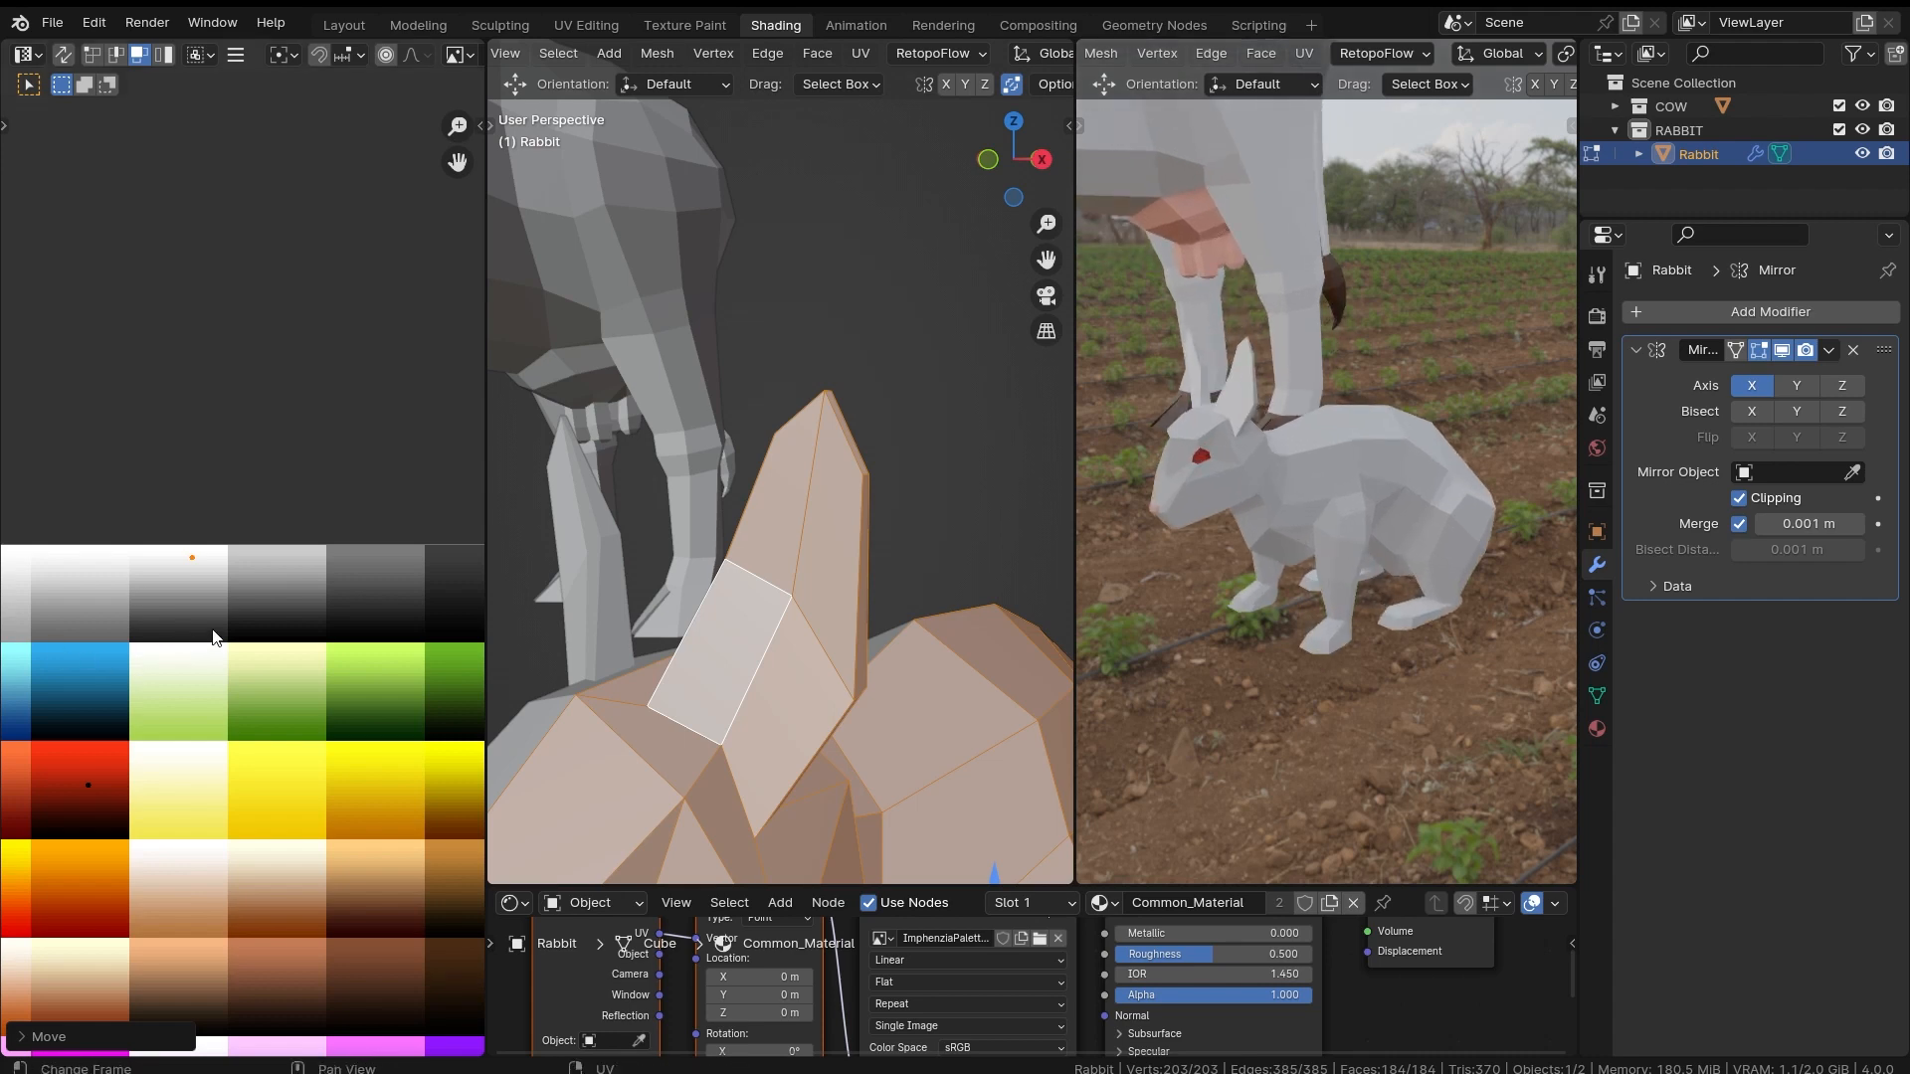
key(ctrl+z)
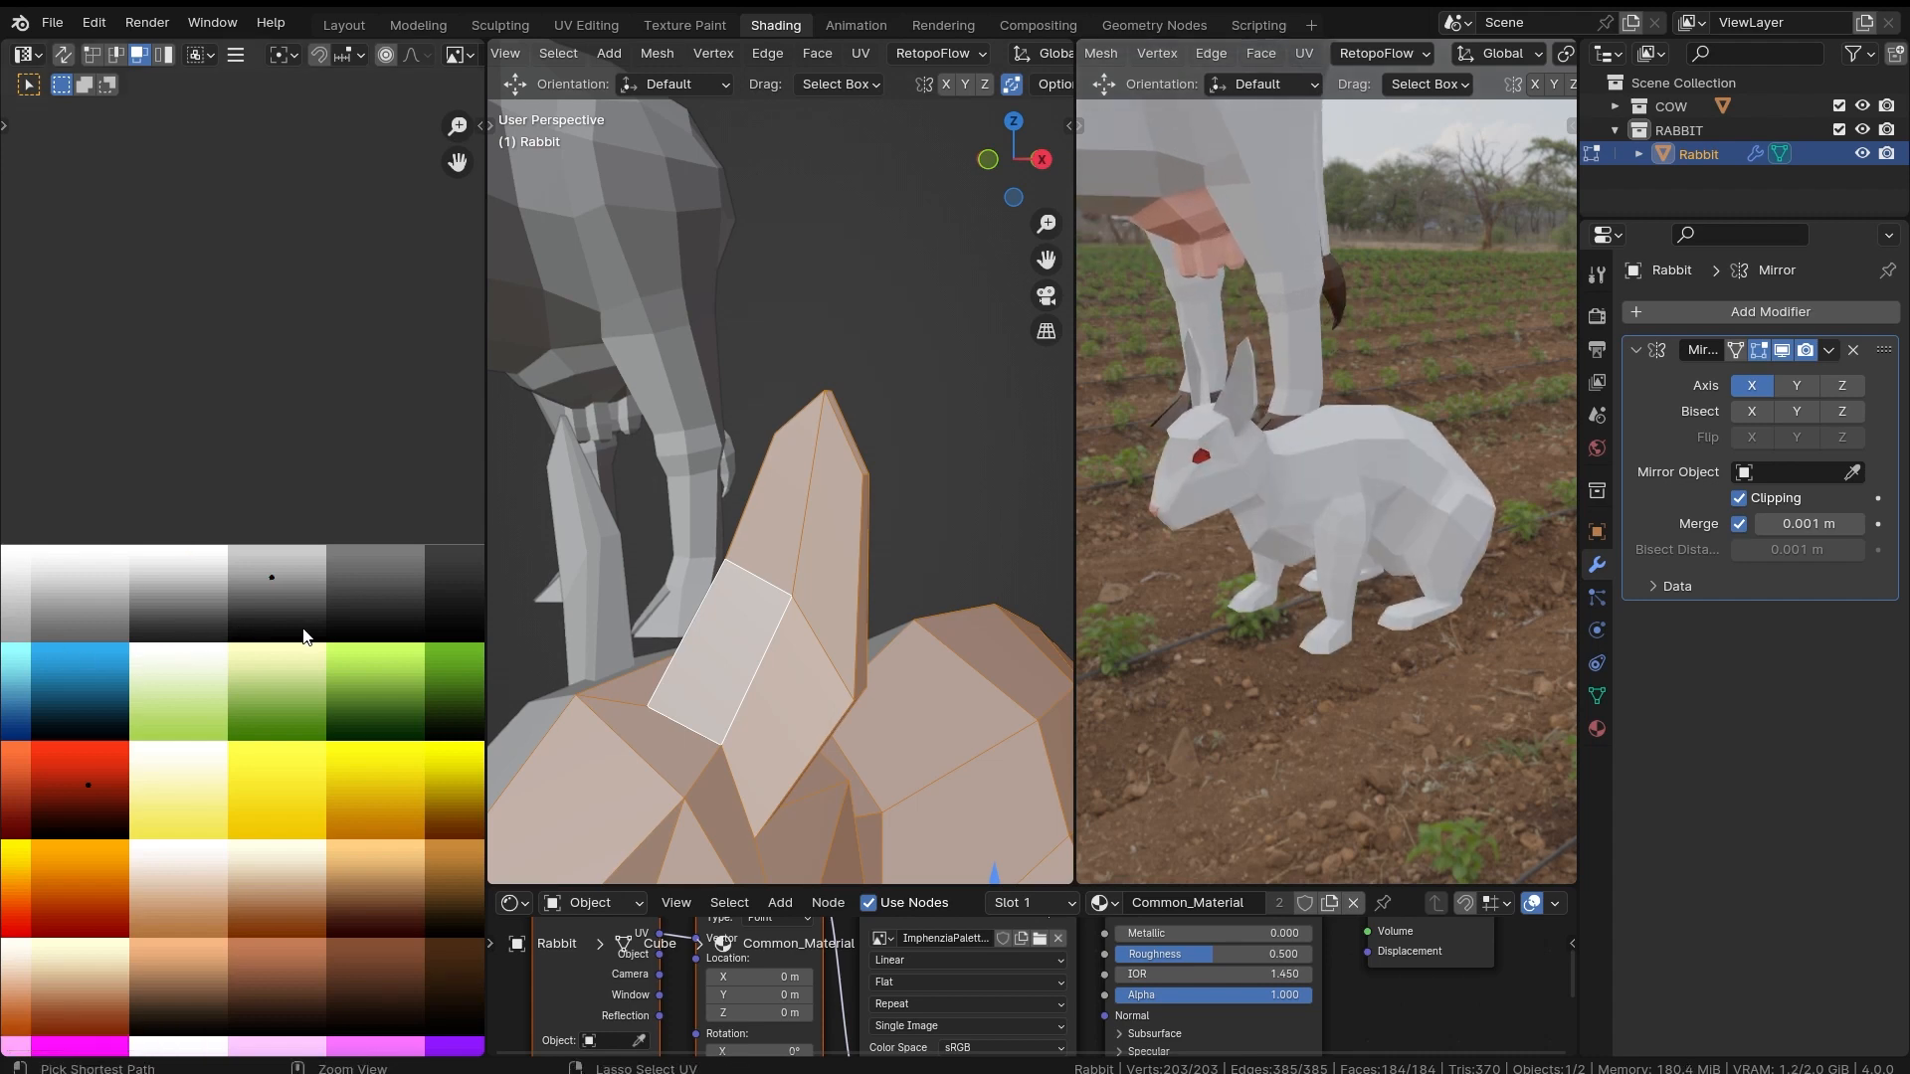
Step: Move the inner-ear UVs onto the sixth swatch of the palette's bottom row to colour the inner ears pale pink
scroll(264, 567, down, 4)
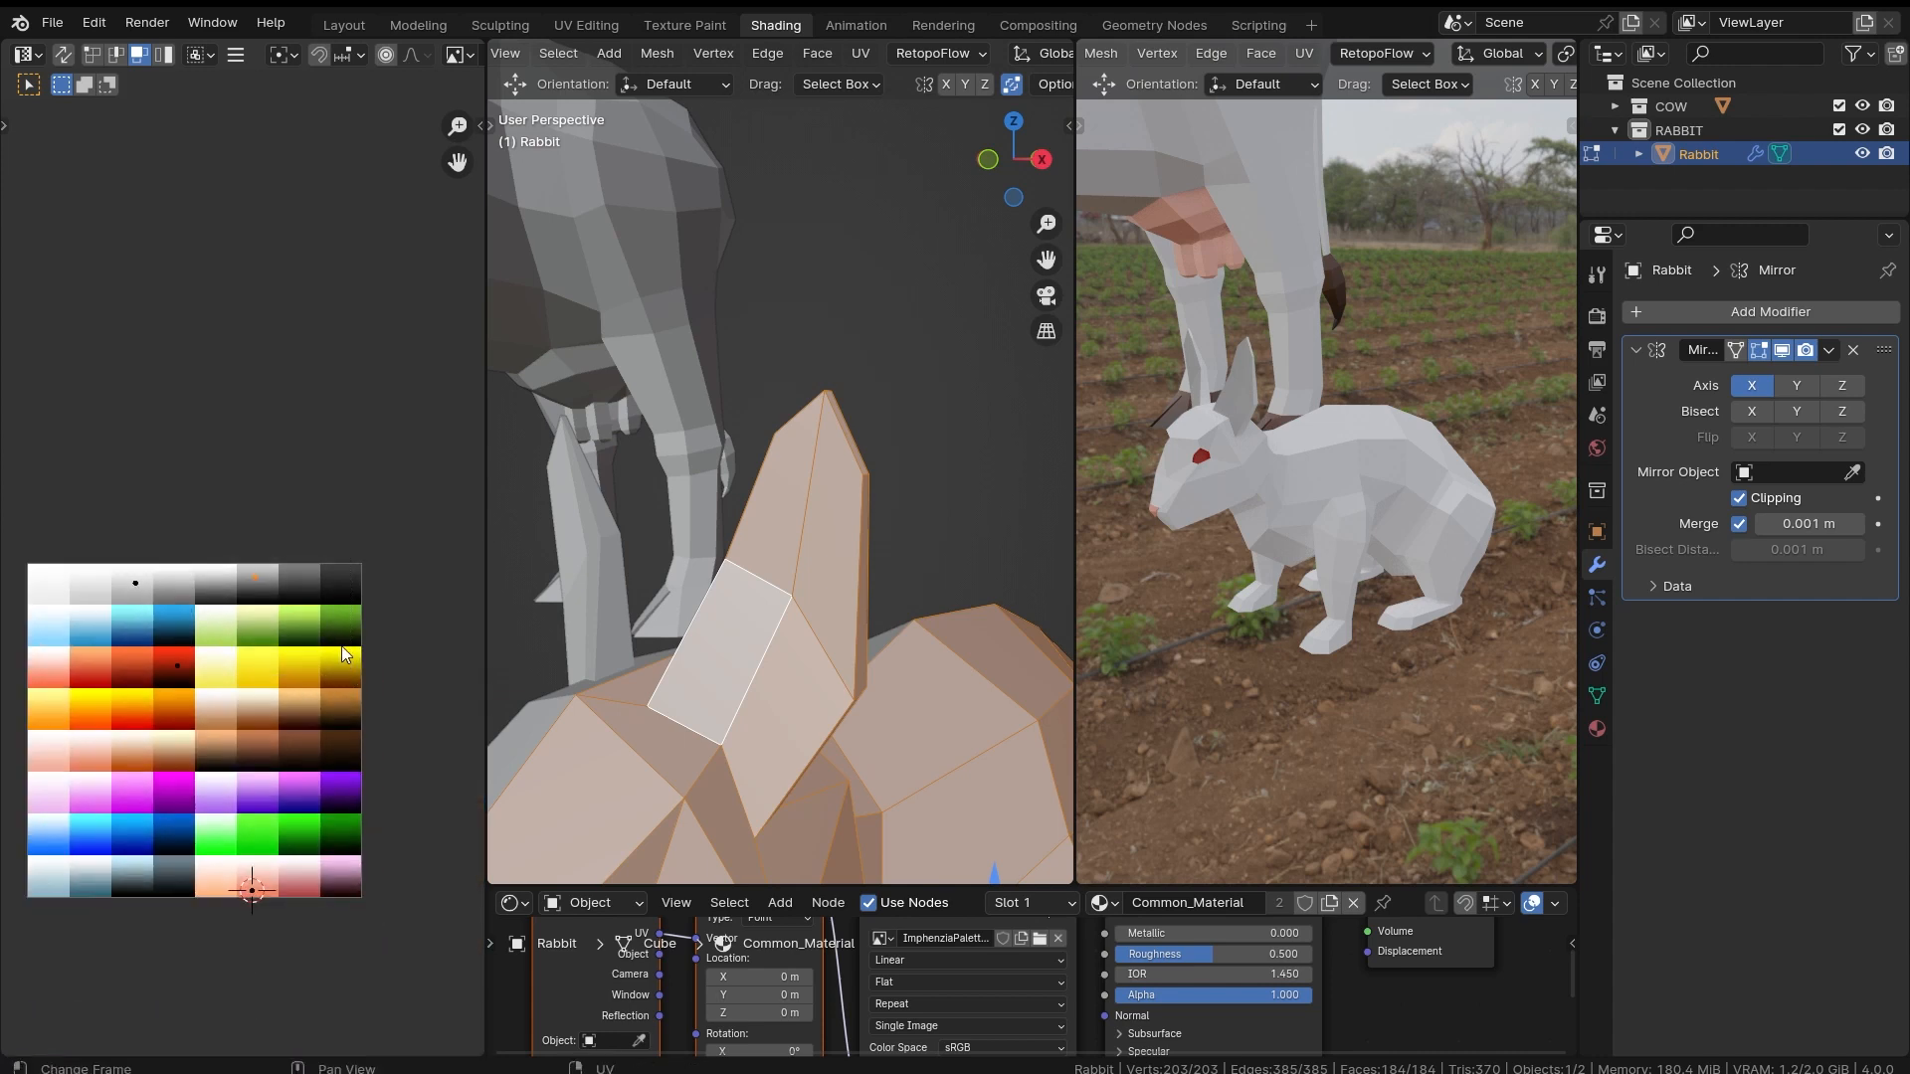
scroll(342, 654, up, 3)
middle_drag(342, 647, 335, 607)
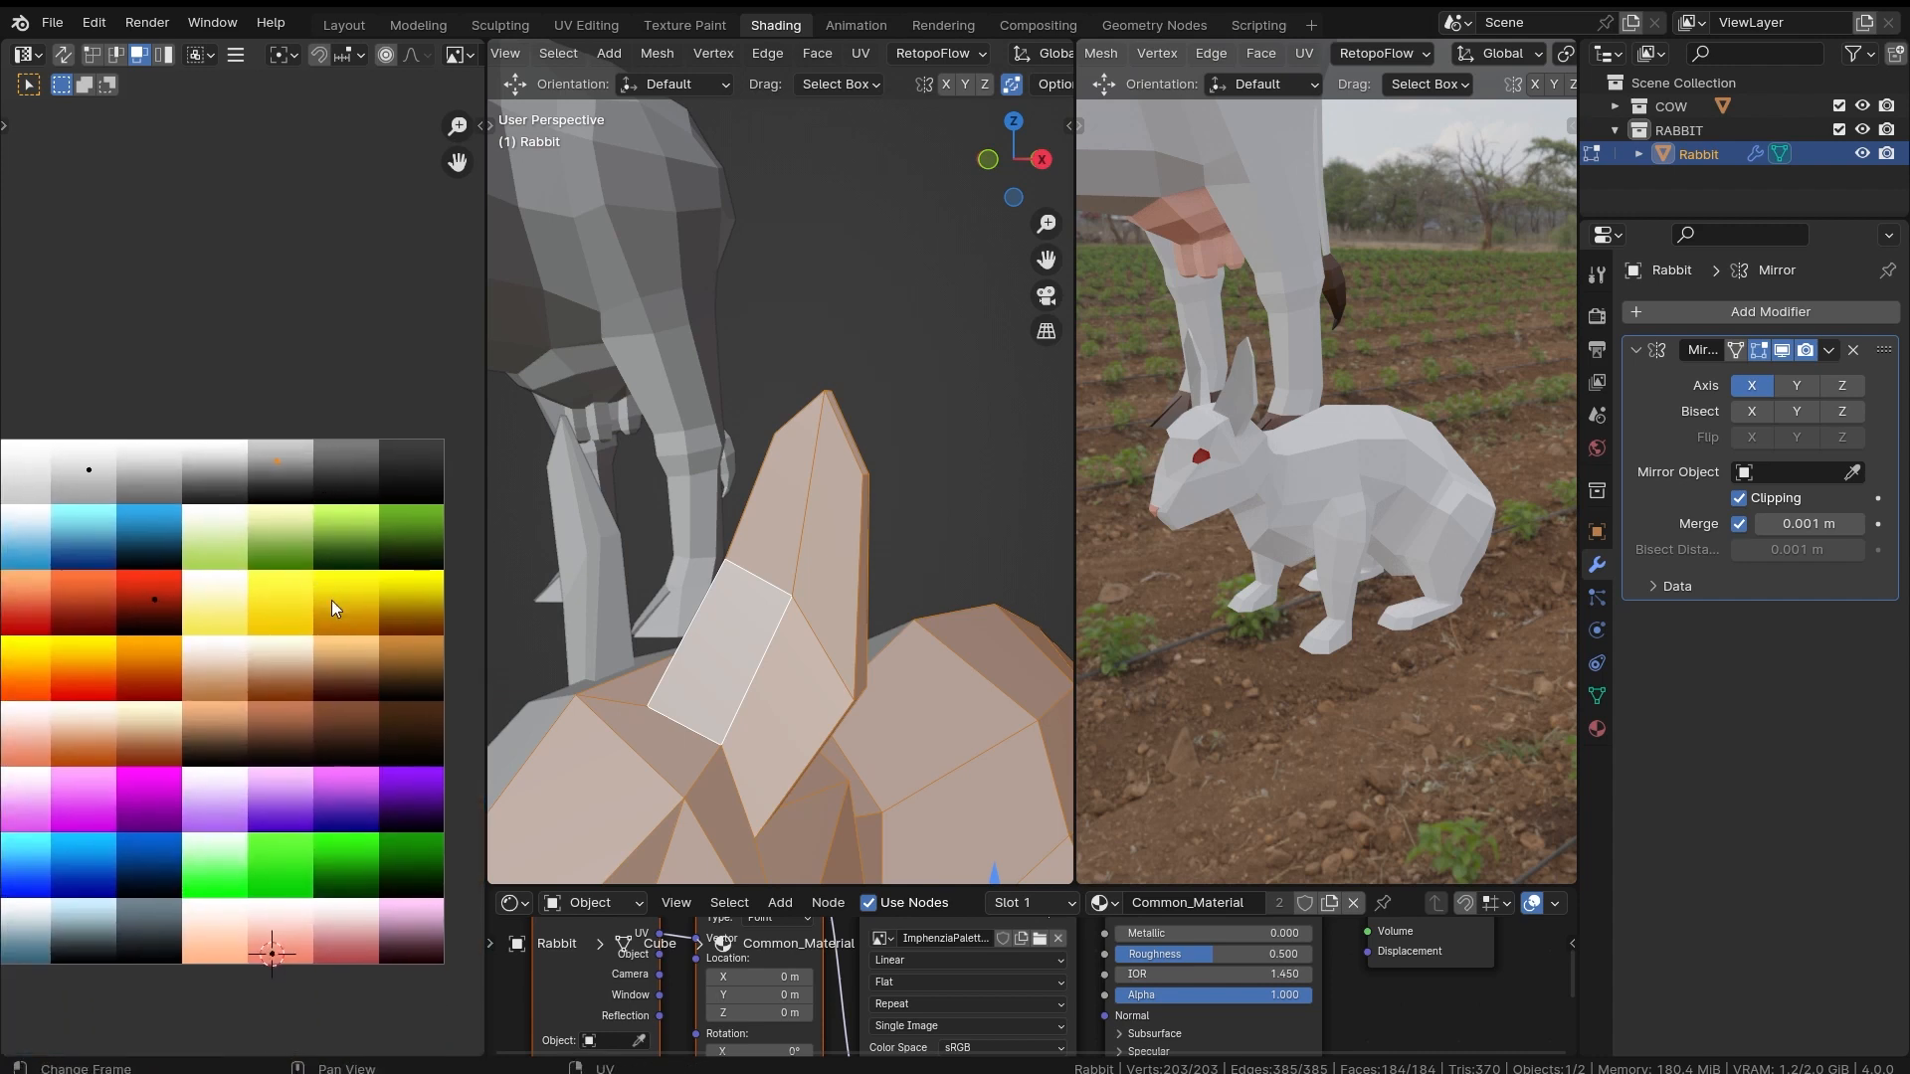
key(g)
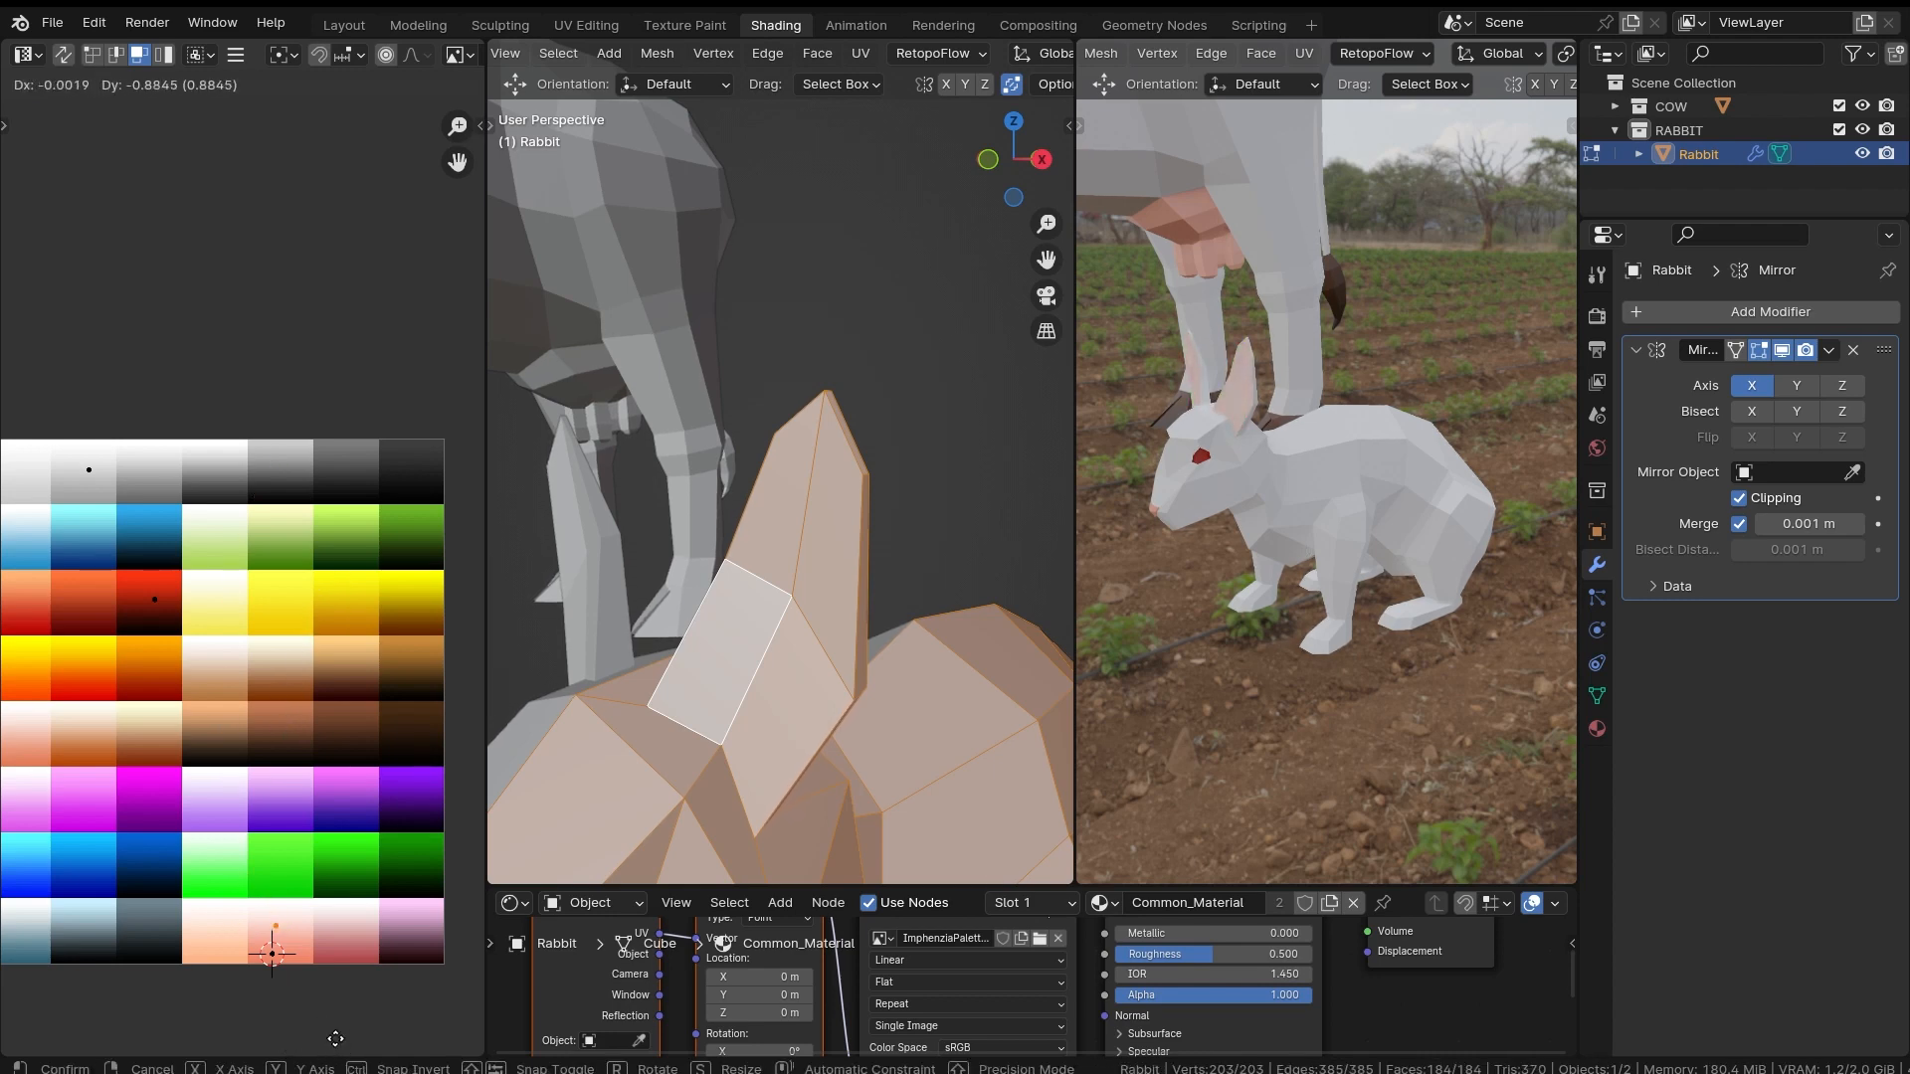
click(335, 1037)
Step: Move the inner-ear UVs onto the seventh swatch of the palette's bottom row to colour the inner ears dusty pink
middle_drag(1259, 477, 1244, 441)
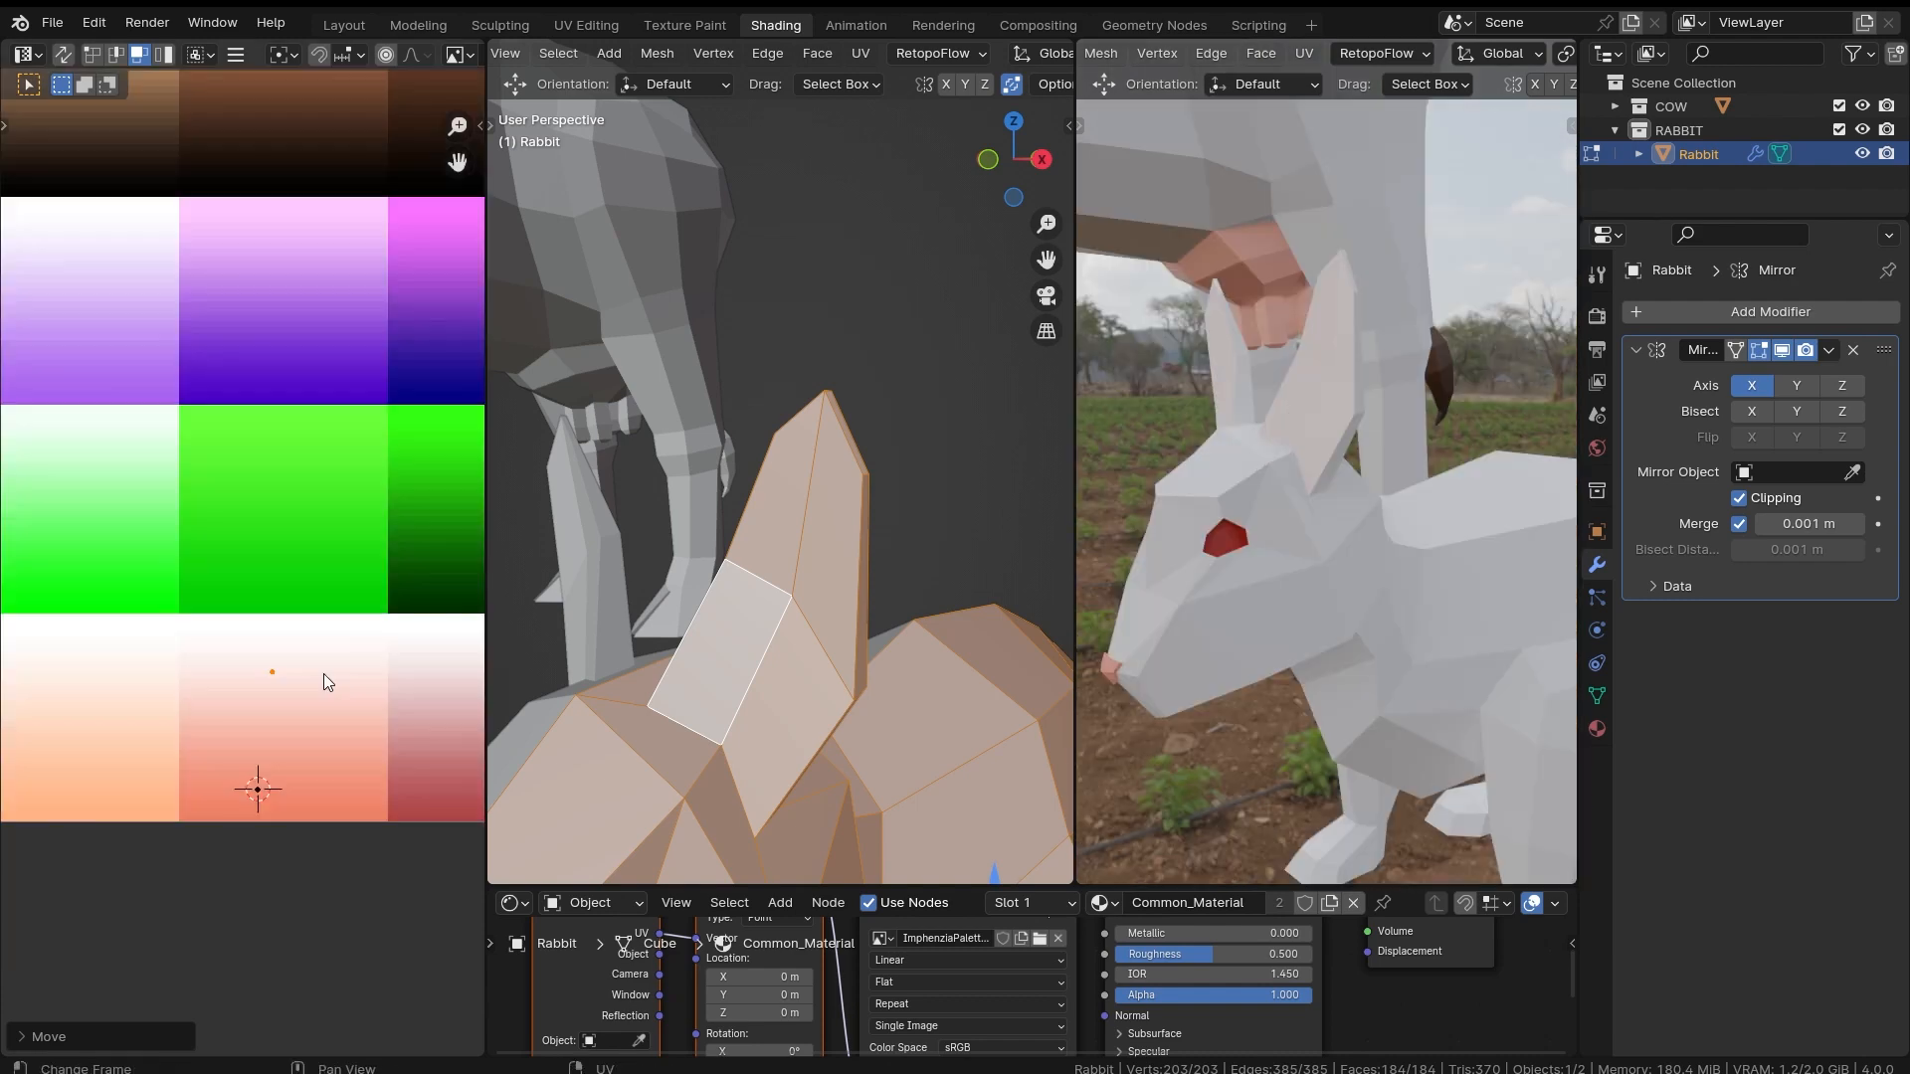
middle_drag(324, 673, 285, 639)
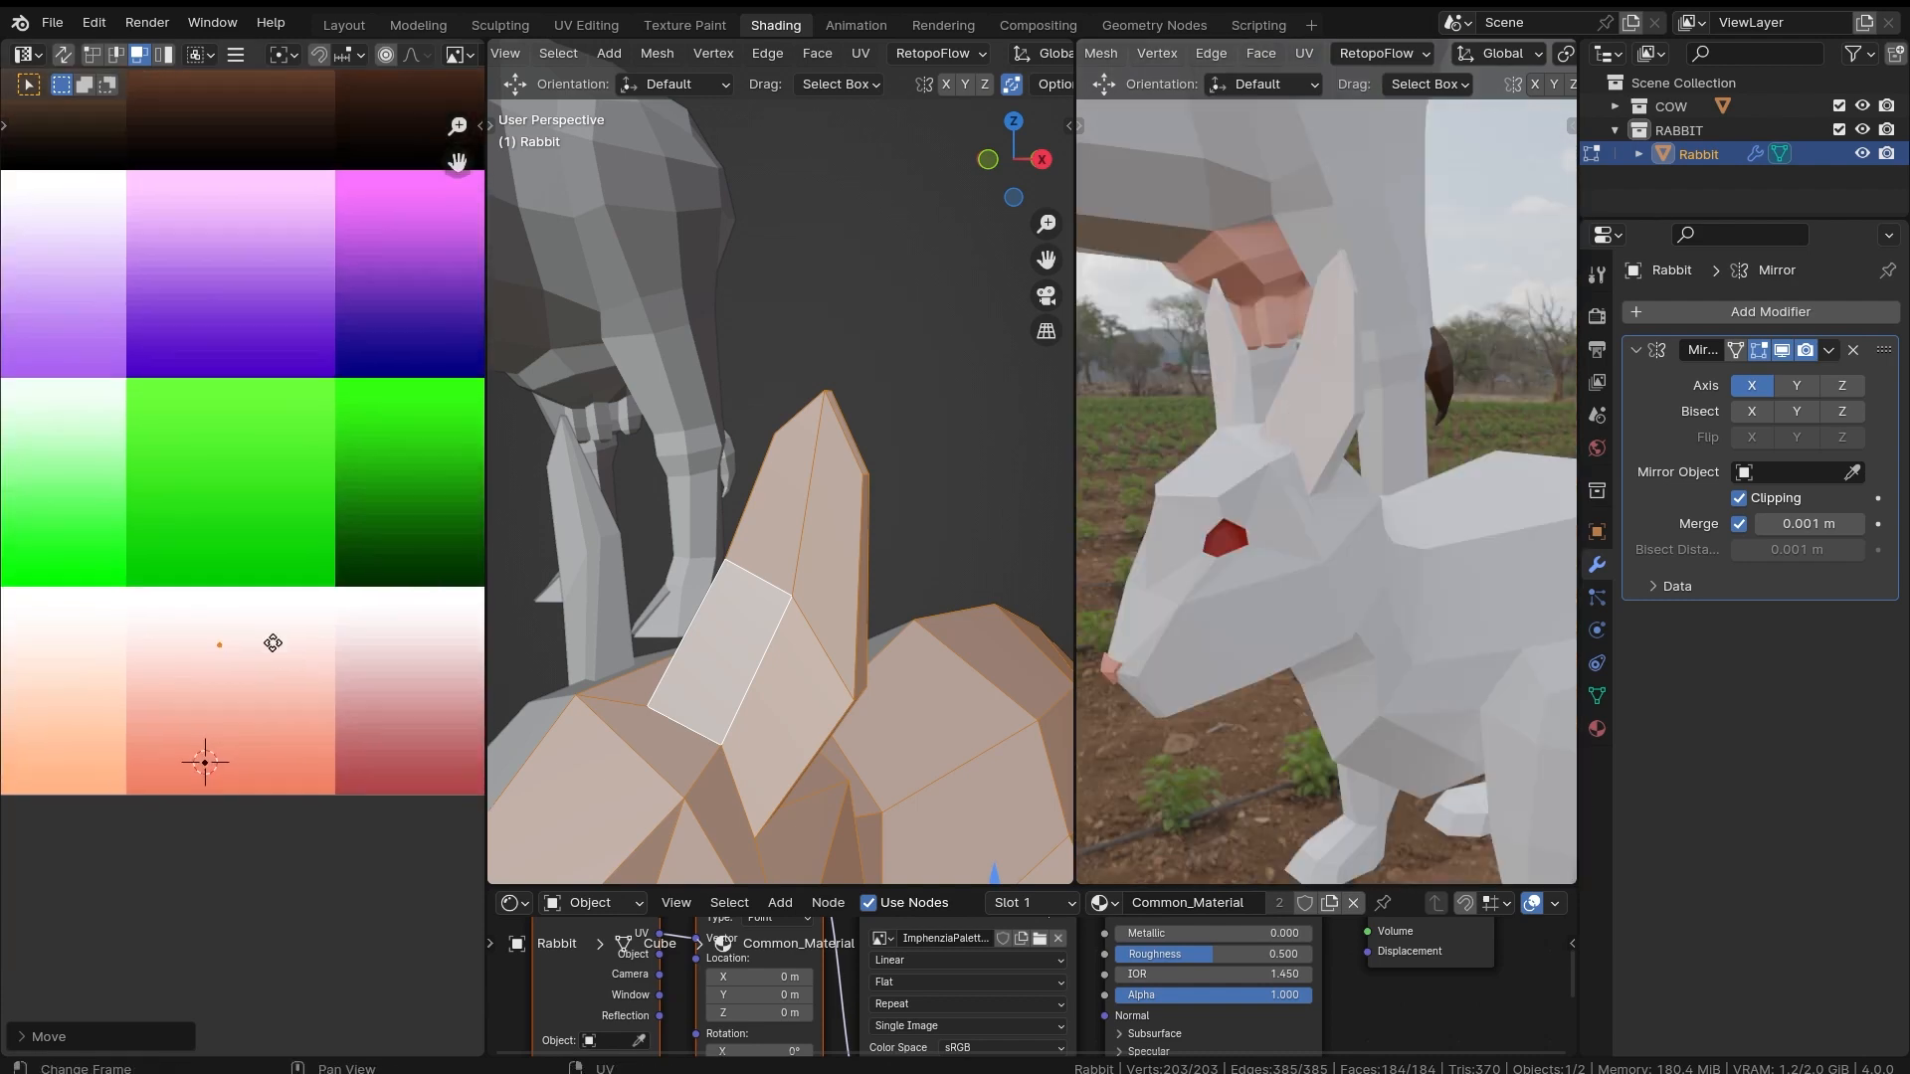
key(g)
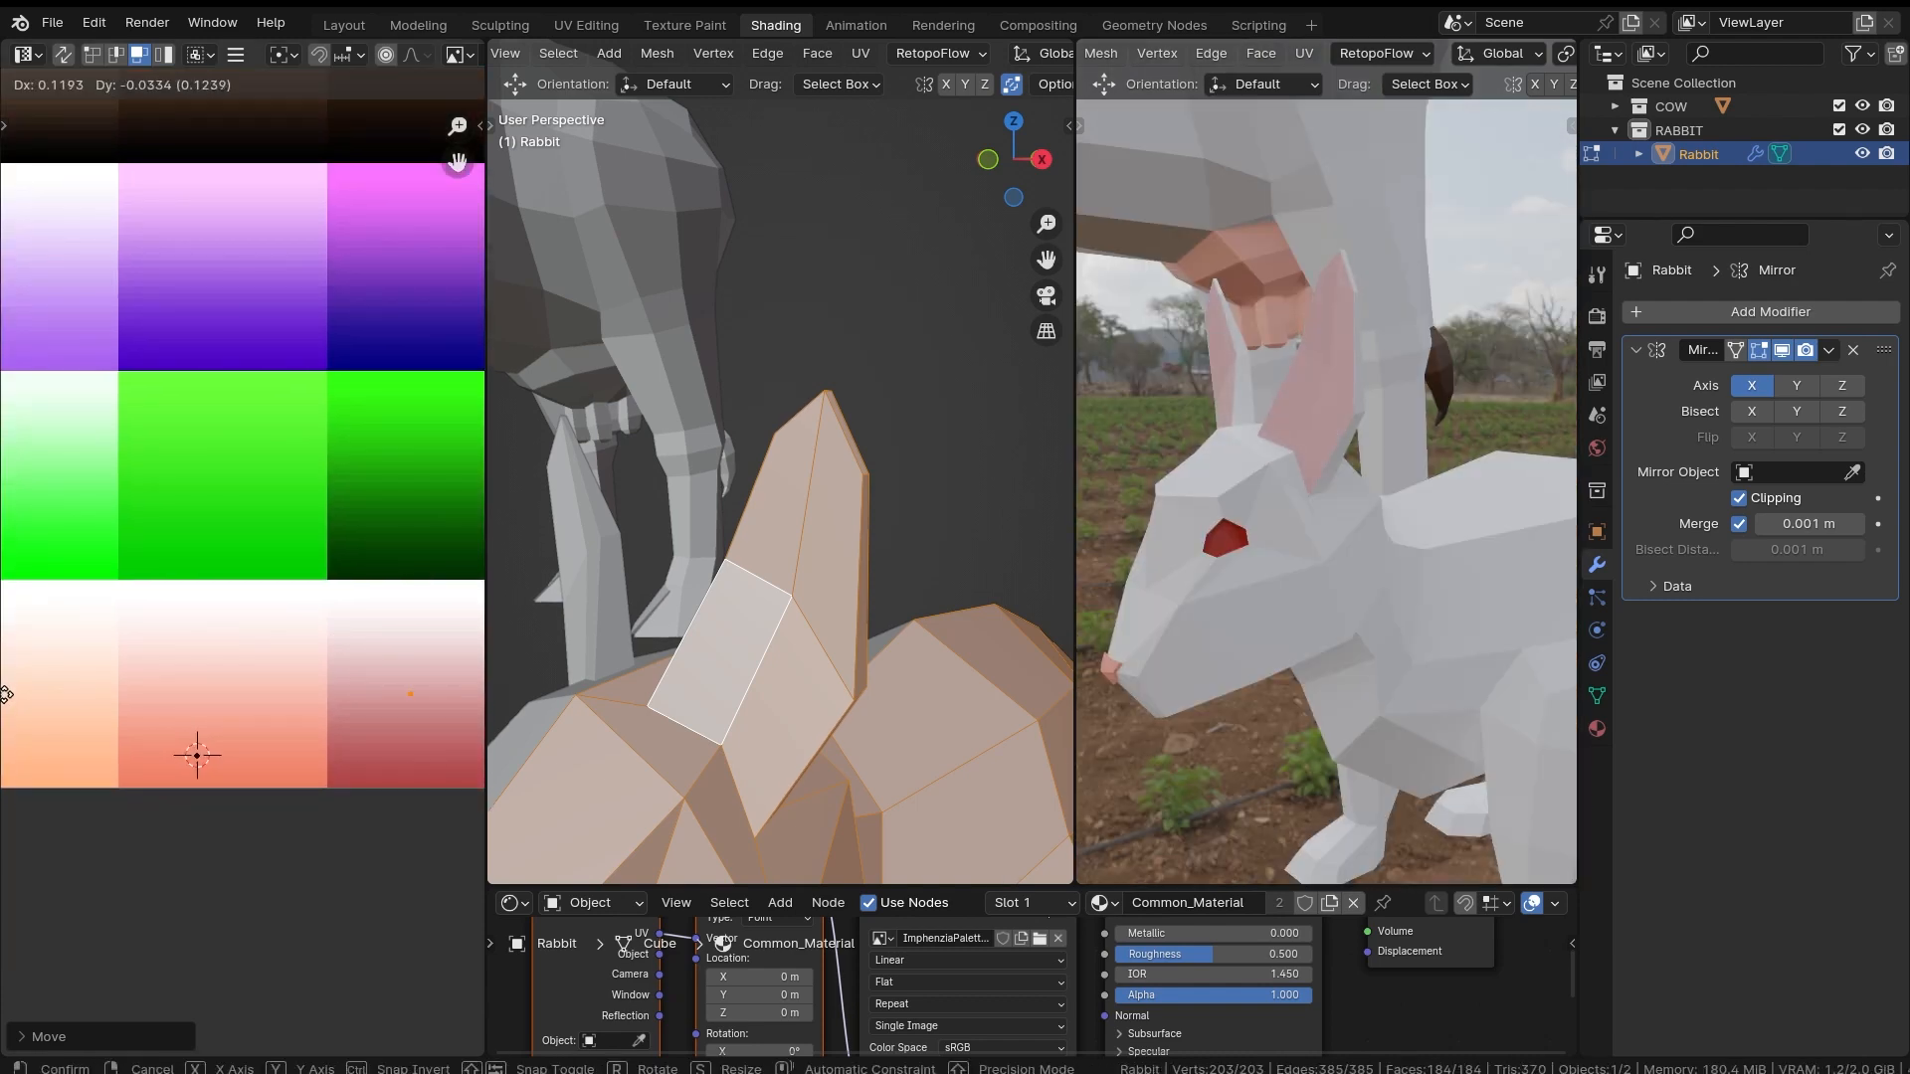
click(5, 694)
ctrl+middle_drag(1453, 421, 1393, 497)
middle_drag(1393, 497, 1358, 527)
scroll(175, 697, down, 3)
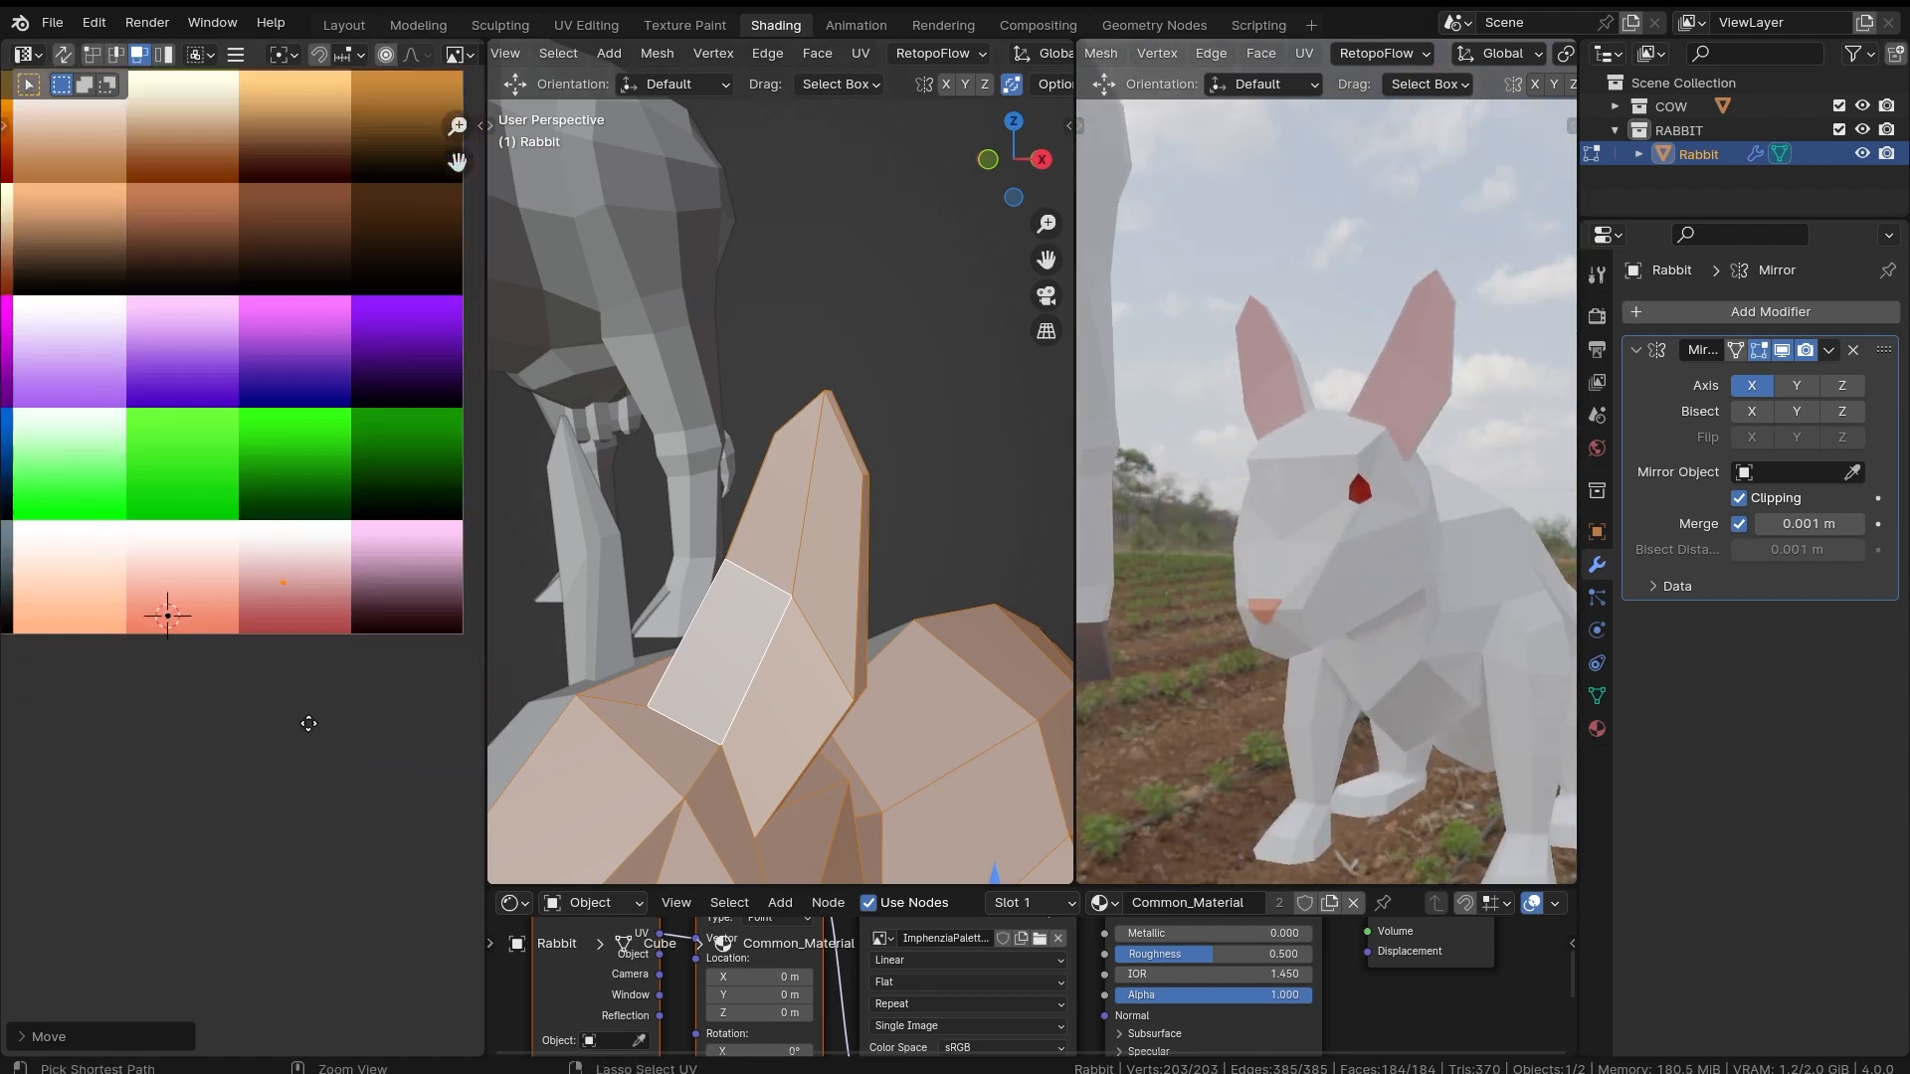
Step: Nudge the inner-ear UVs slightly lower within the bottom row's seventh swatch to deepen the pink
scroll(249, 597, up, 2)
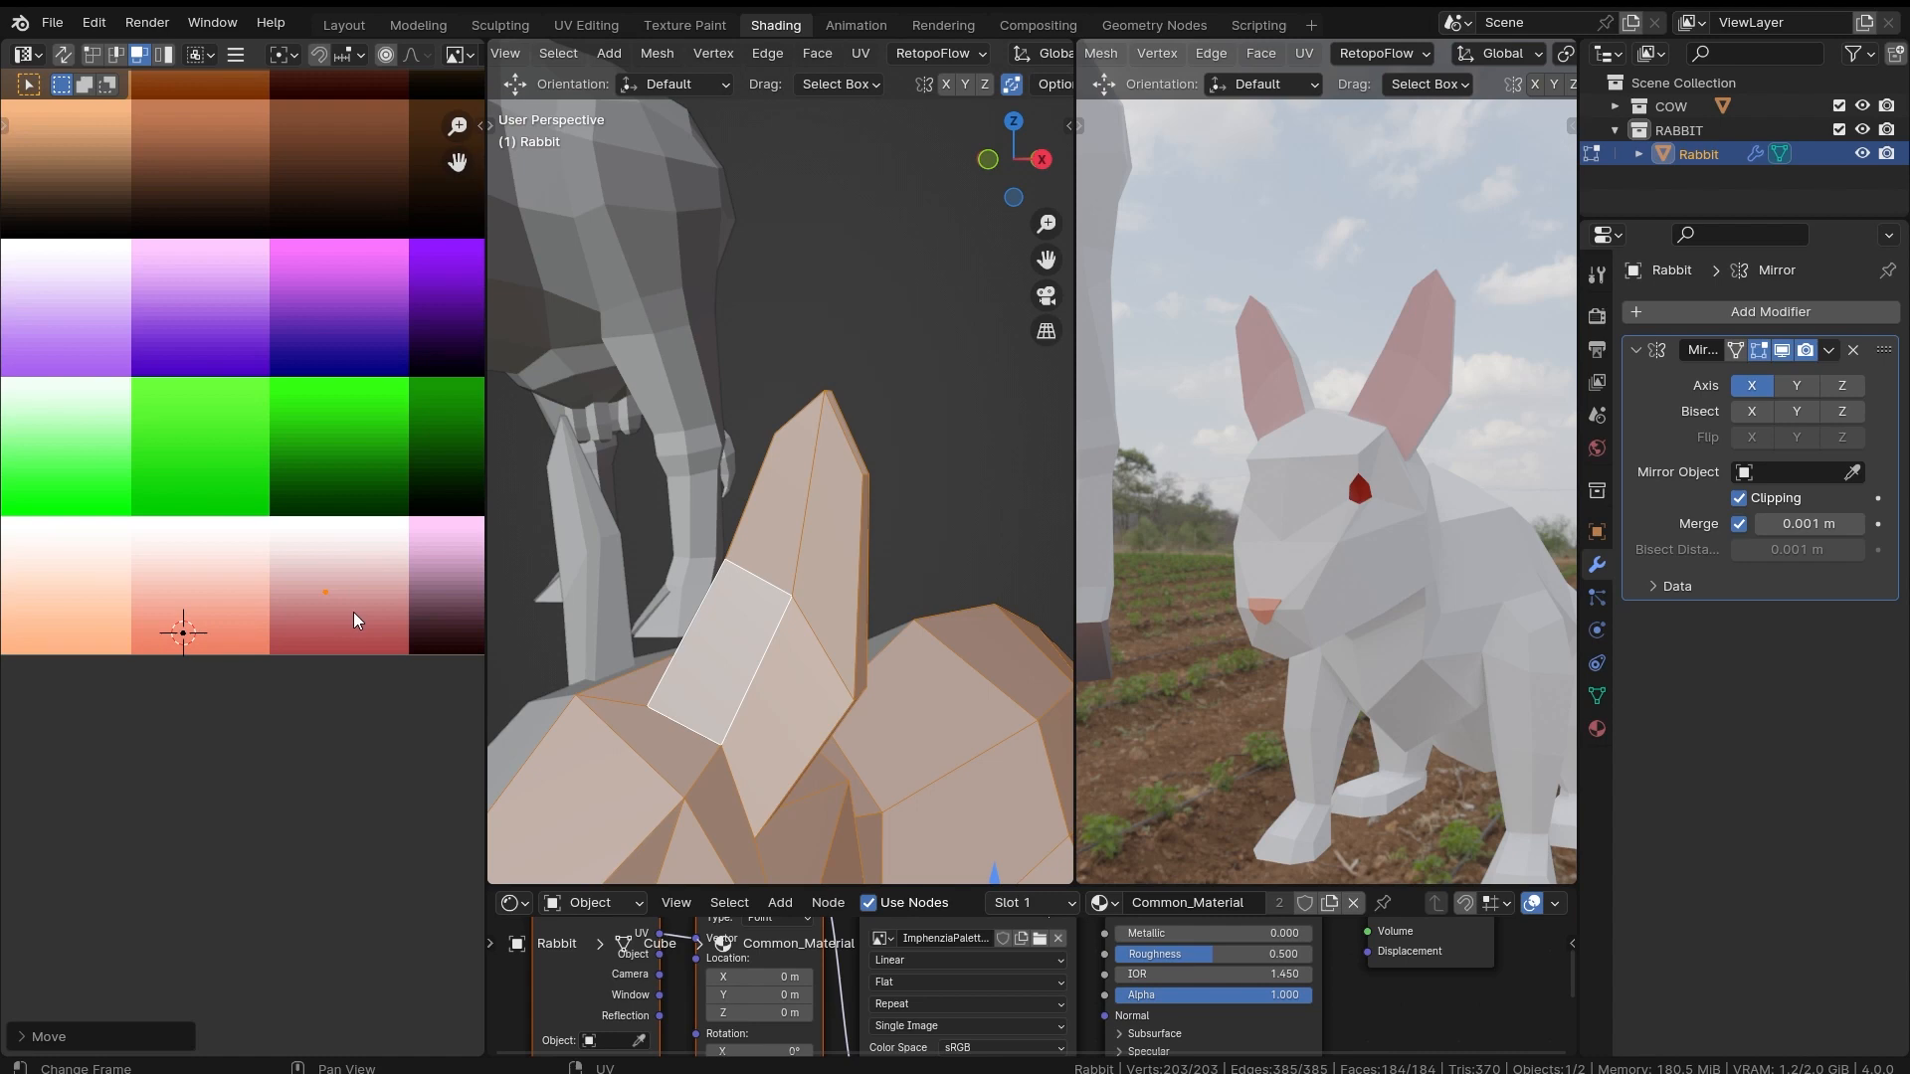
key(g)
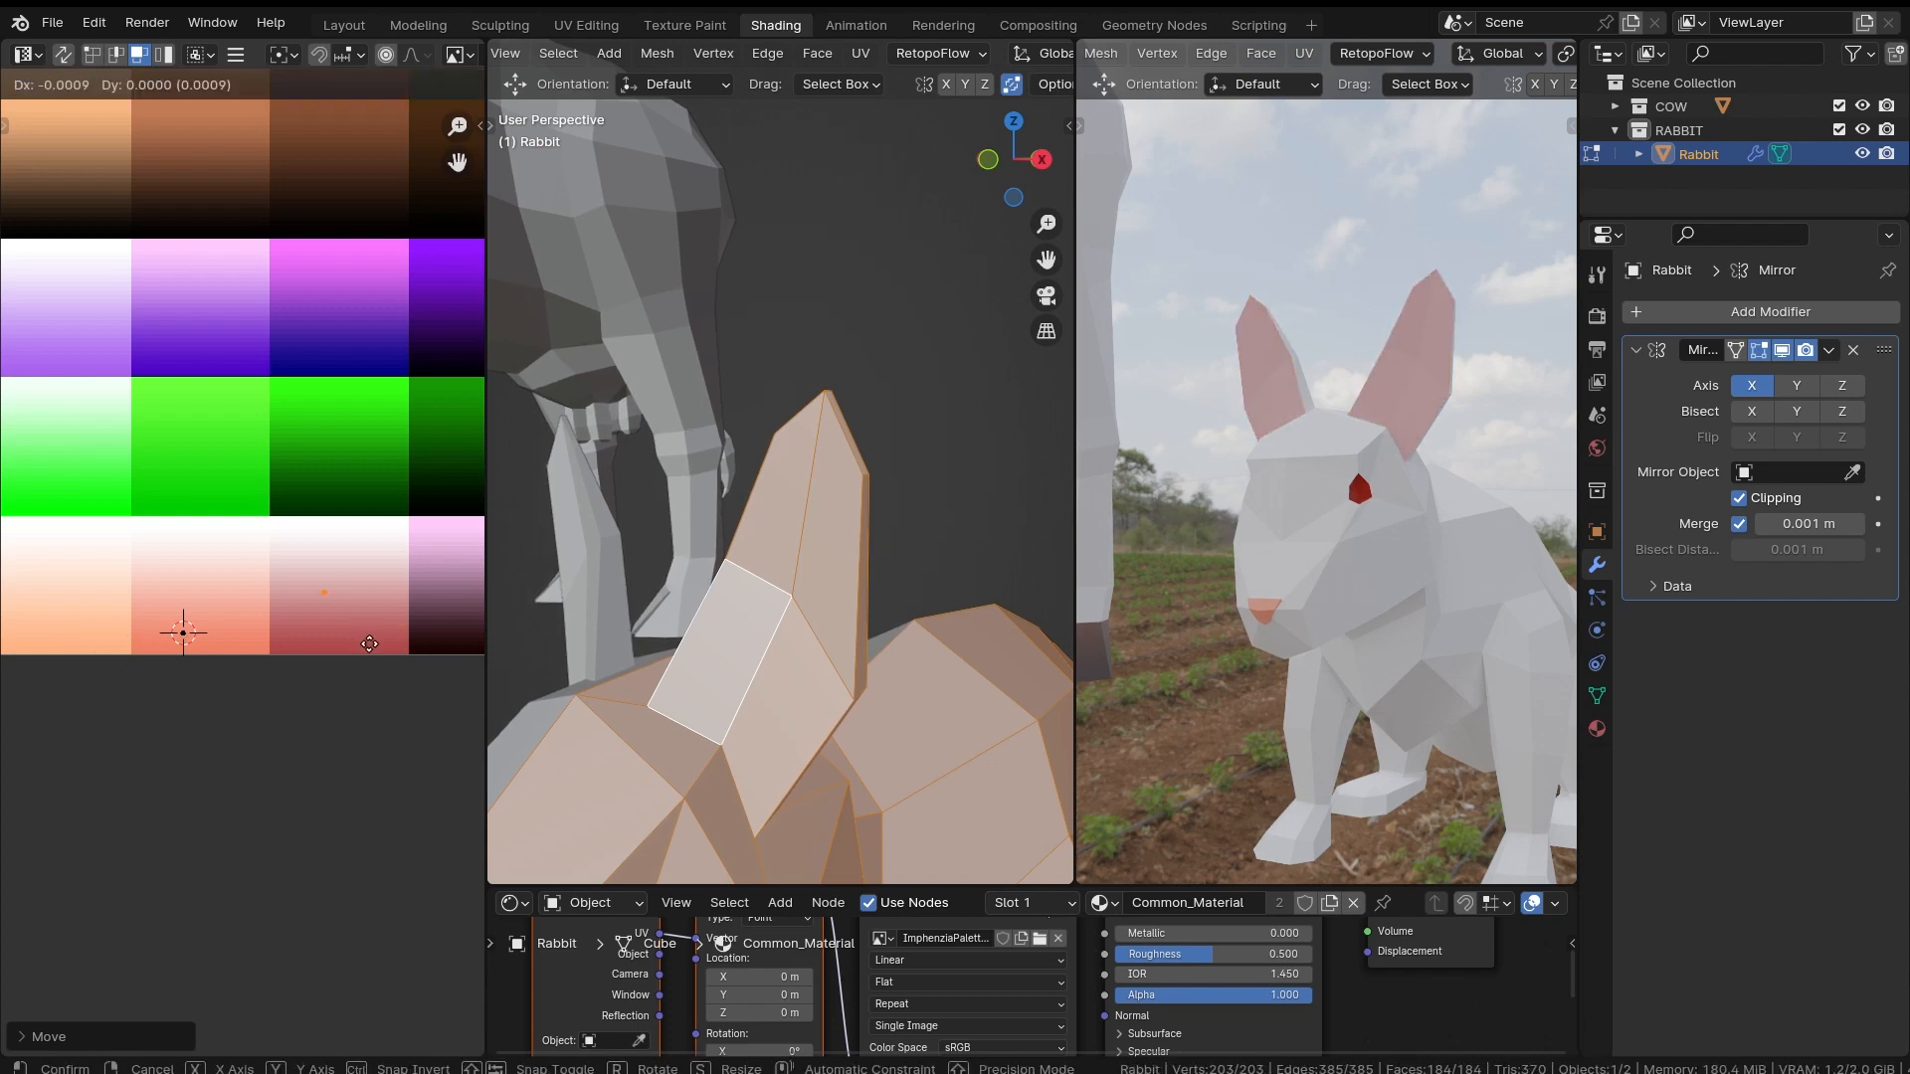
click(367, 649)
middle_drag(1284, 557, 1383, 592)
scroll(1244, 637, down, 2)
scroll(1483, 472, down, 3)
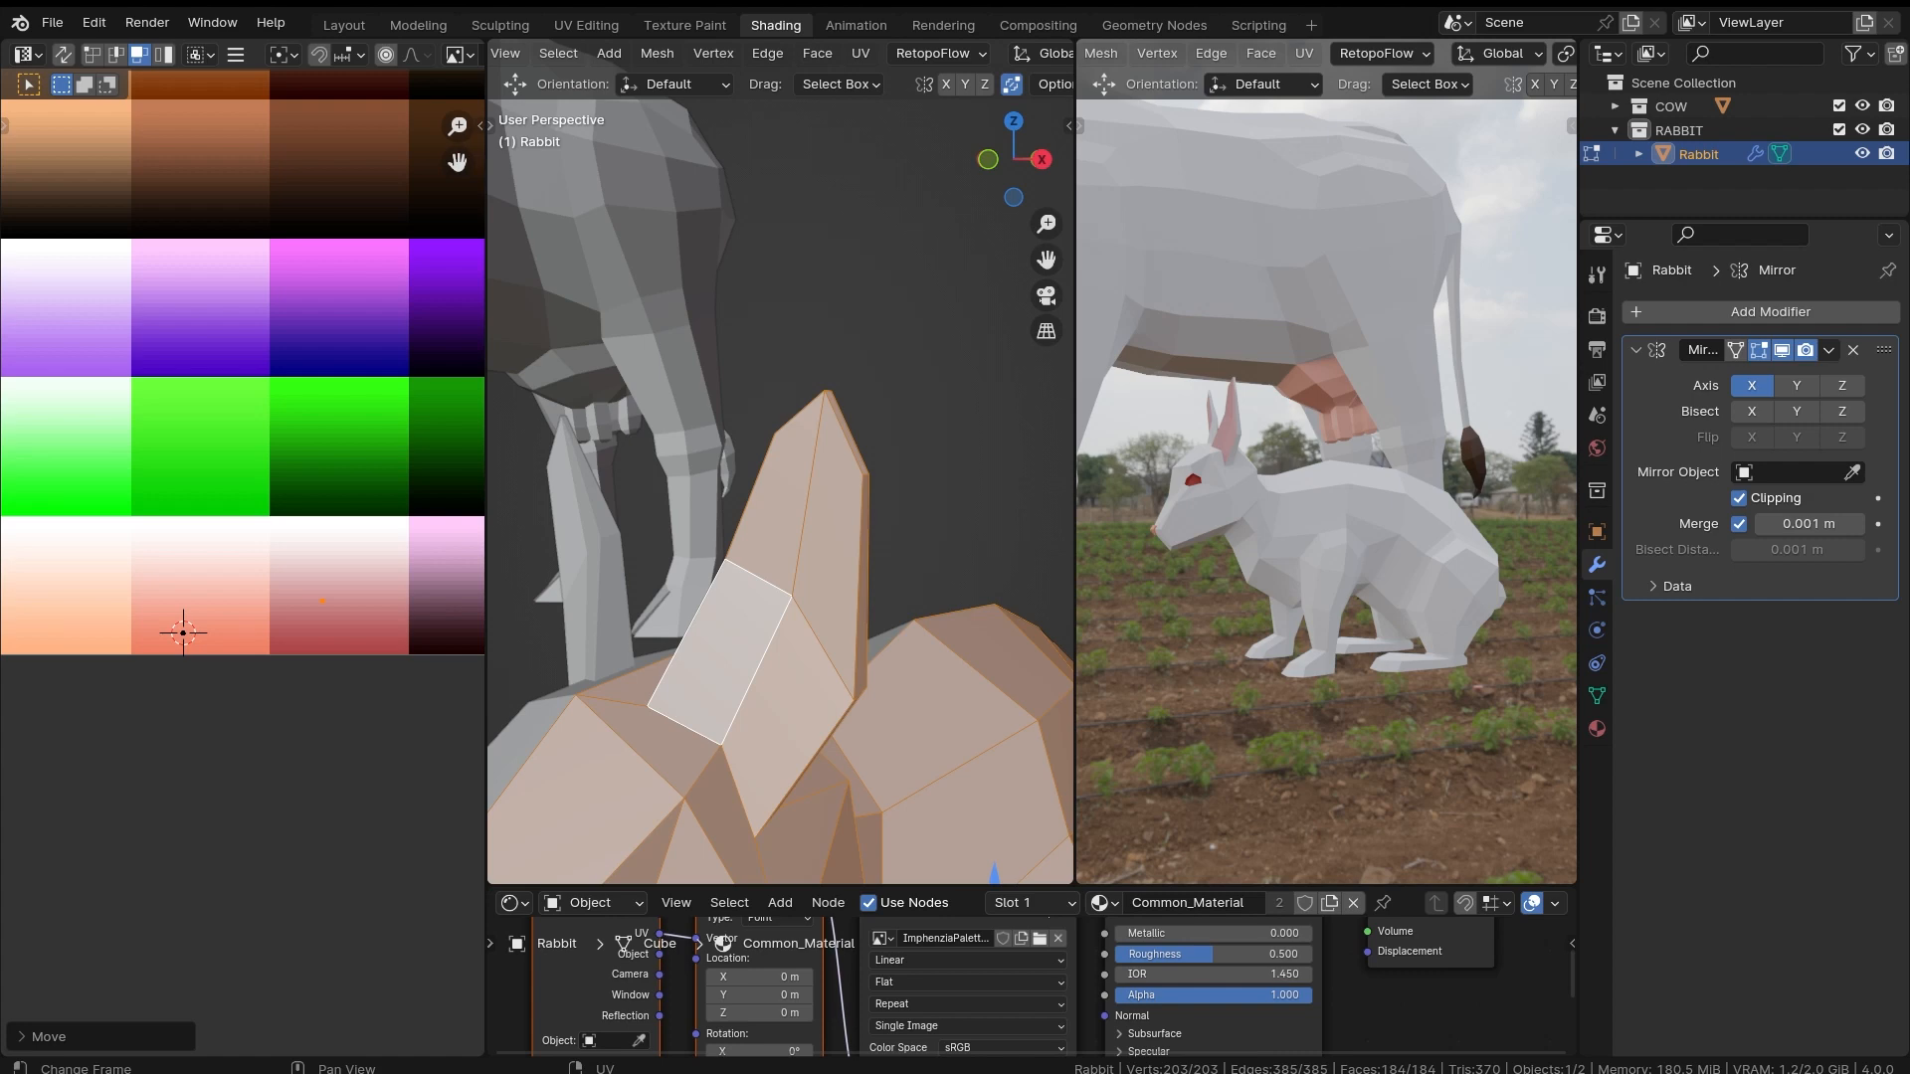
scroll(845, 637, down, 5)
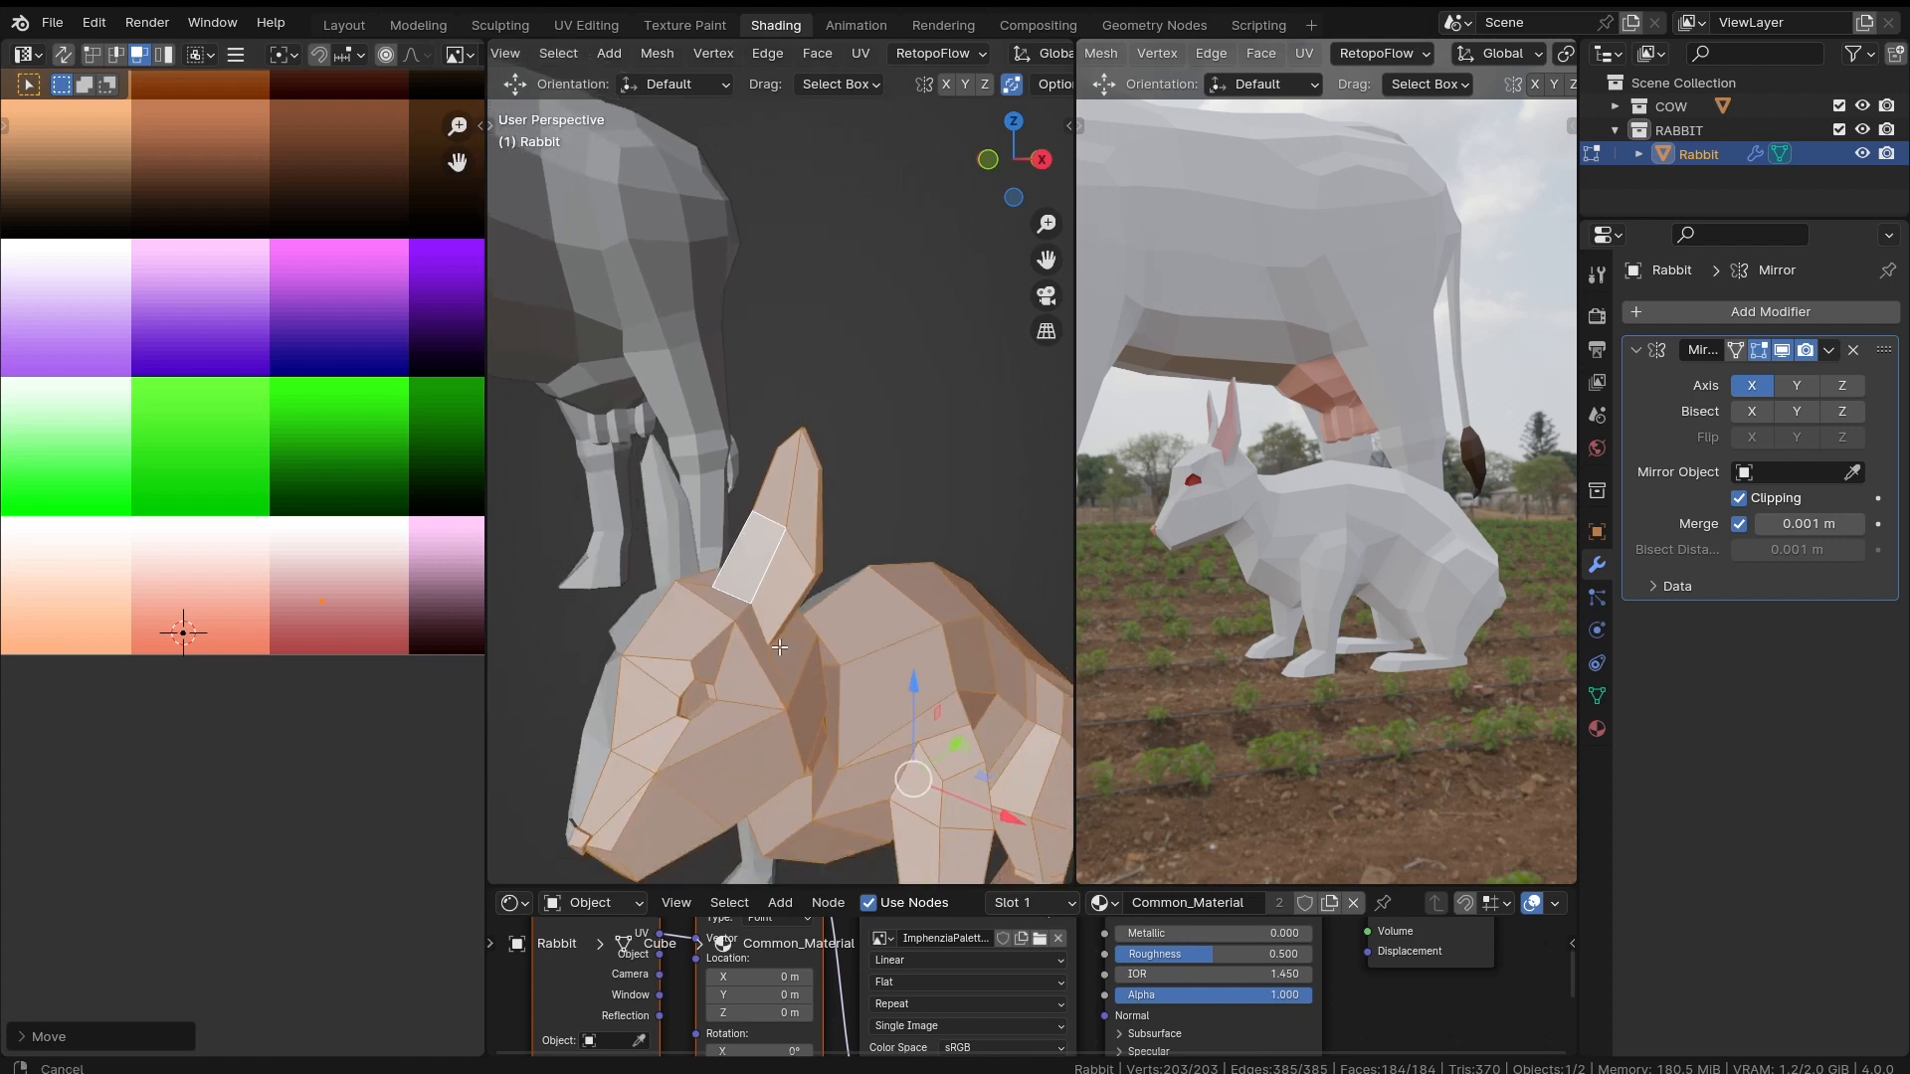
Step: Select the four sole faces of the rabbit's front paw and inset them individually by about 0.005 m to form paw pads
middle_drag(866, 795, 870, 454)
scroll(870, 454, up, 6)
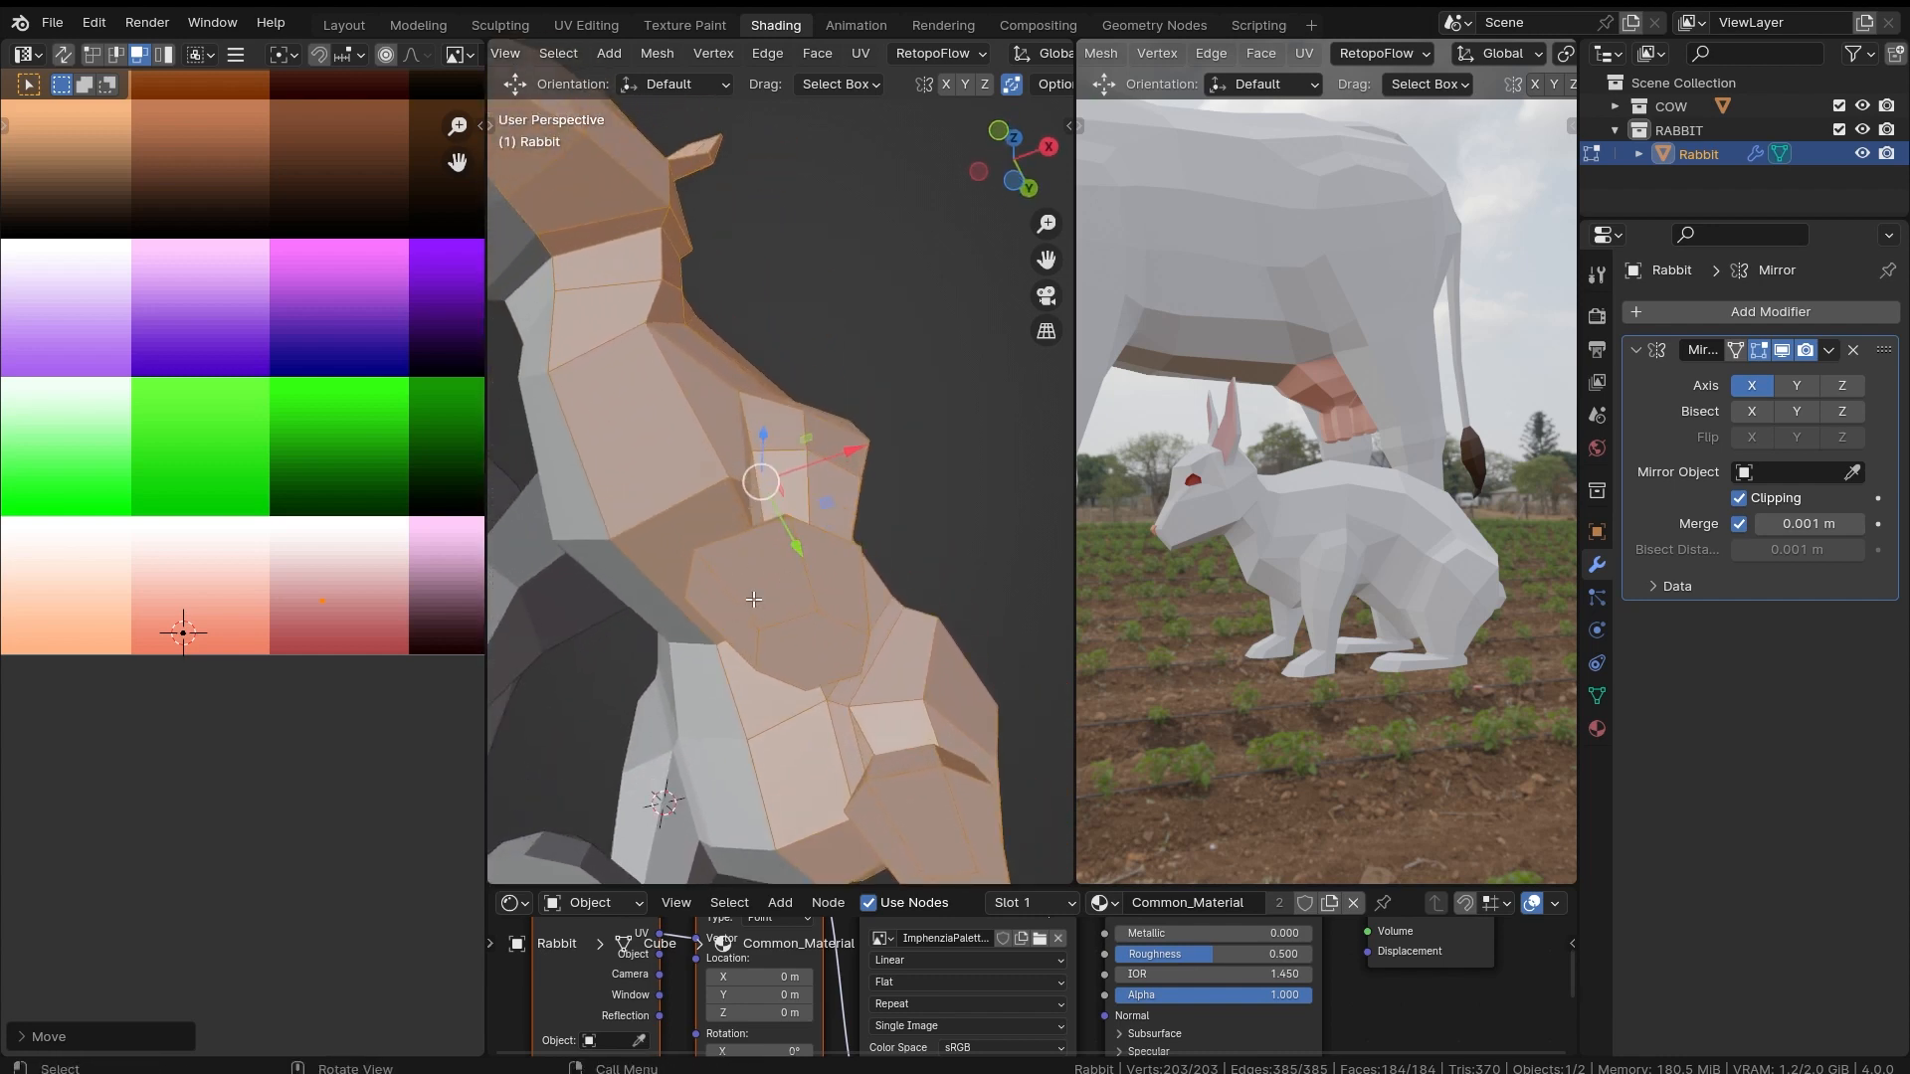
middle_drag(754, 599, 765, 443)
click(765, 438)
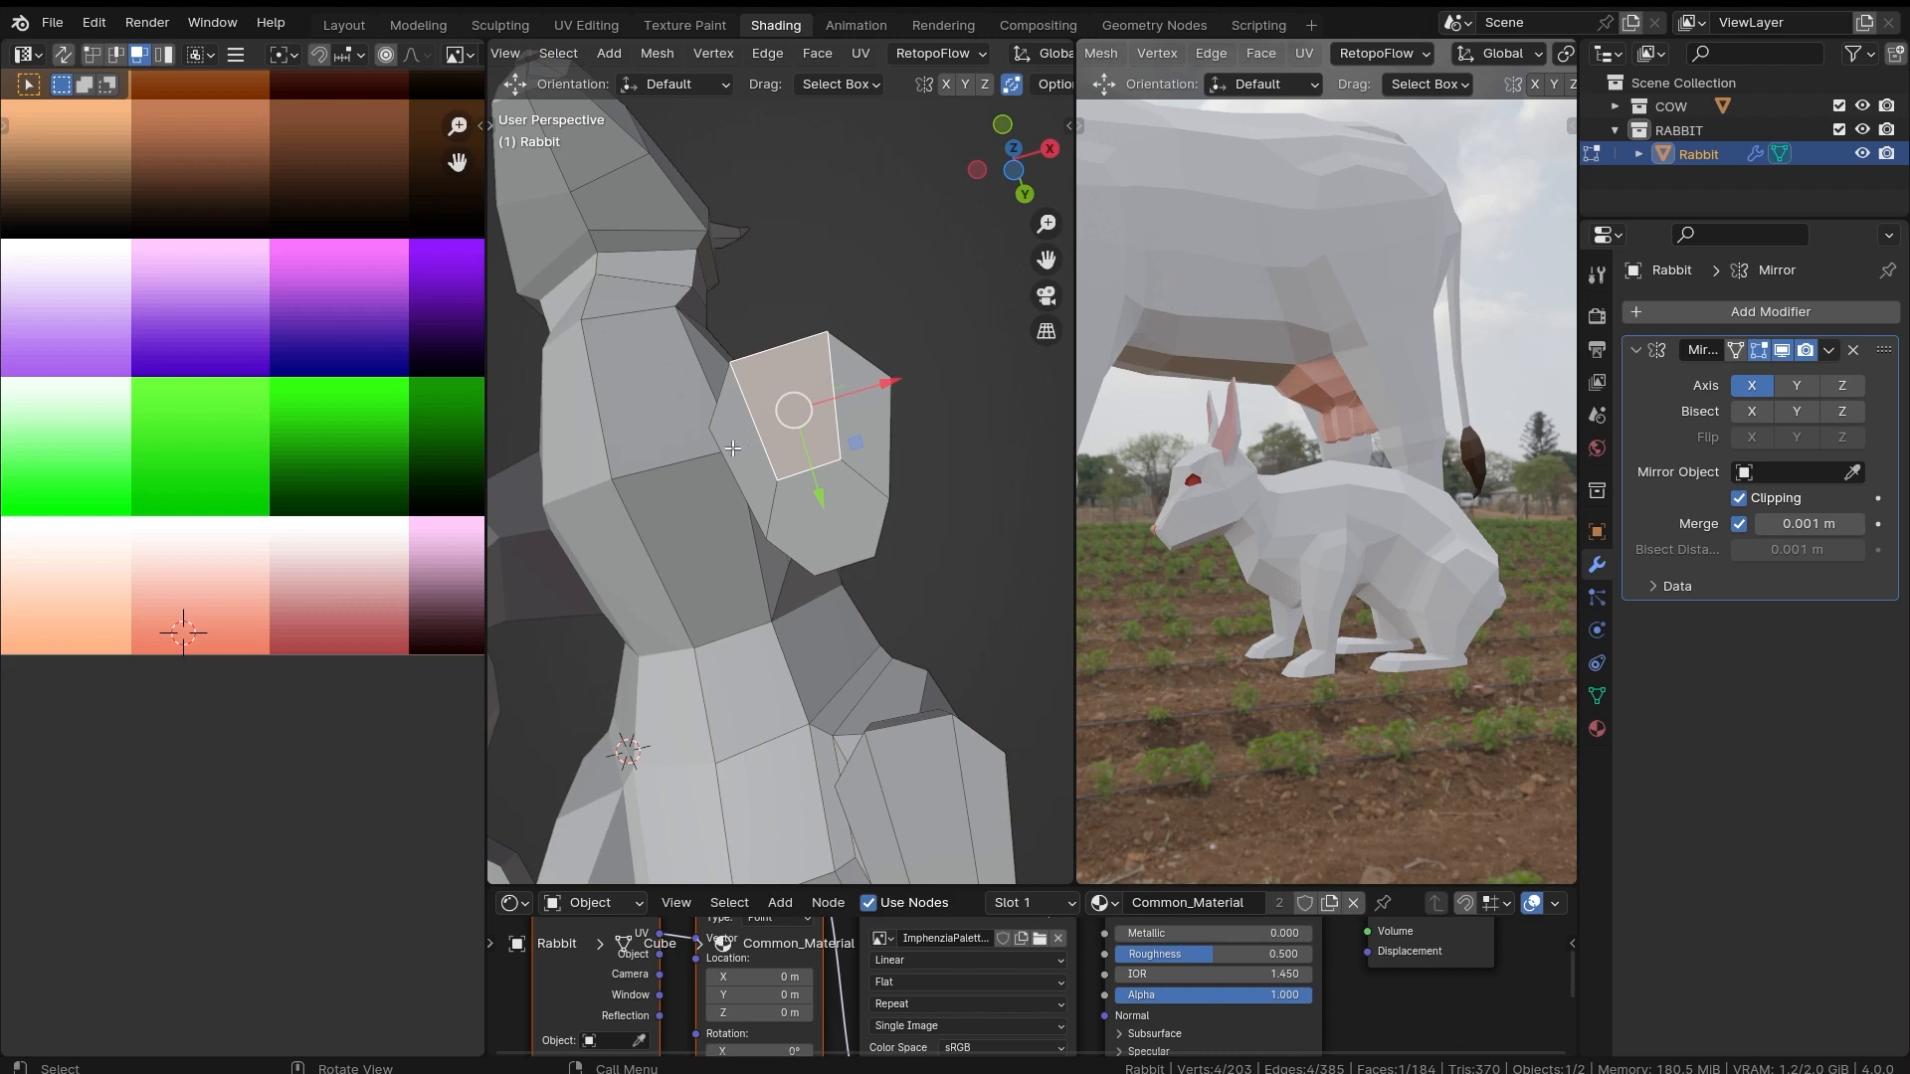
shift+click(873, 427)
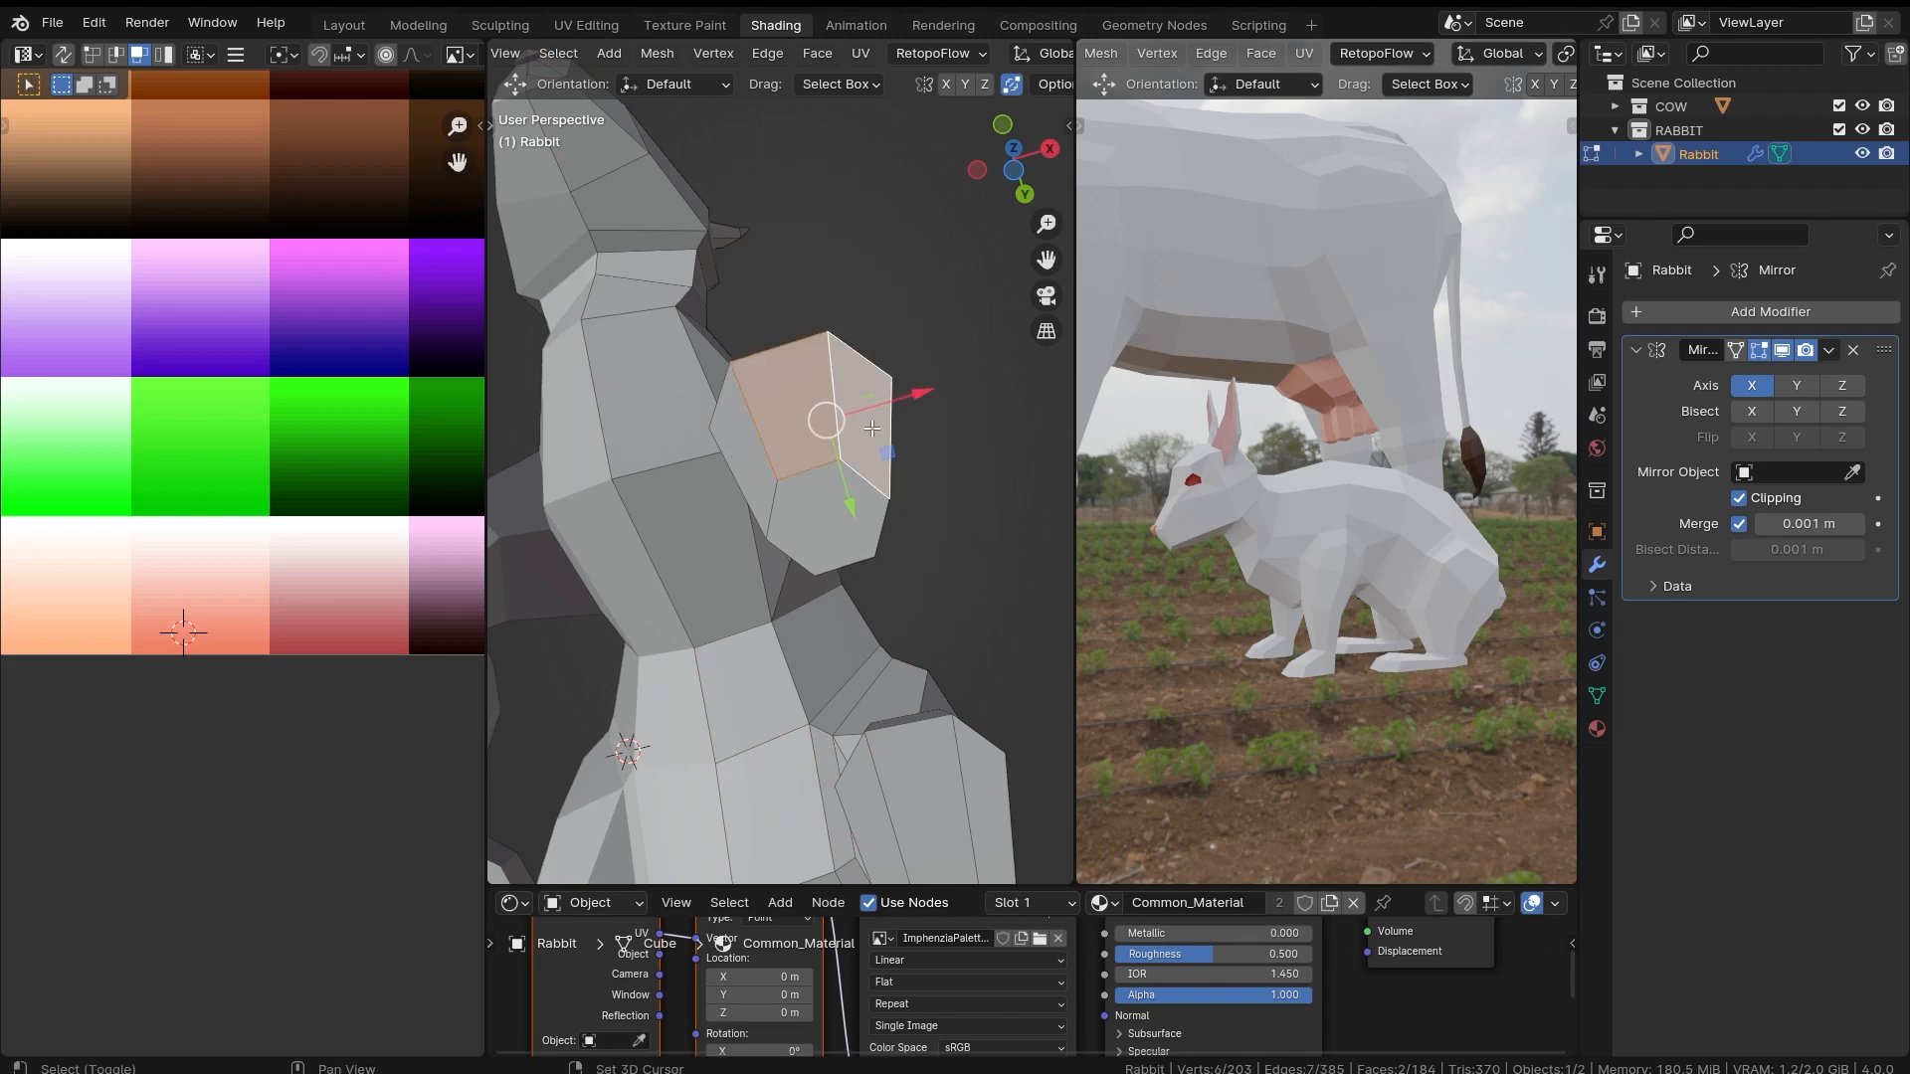
shift+click(753, 467)
shift+click(842, 555)
middle_drag(845, 523, 895, 306)
key(i)
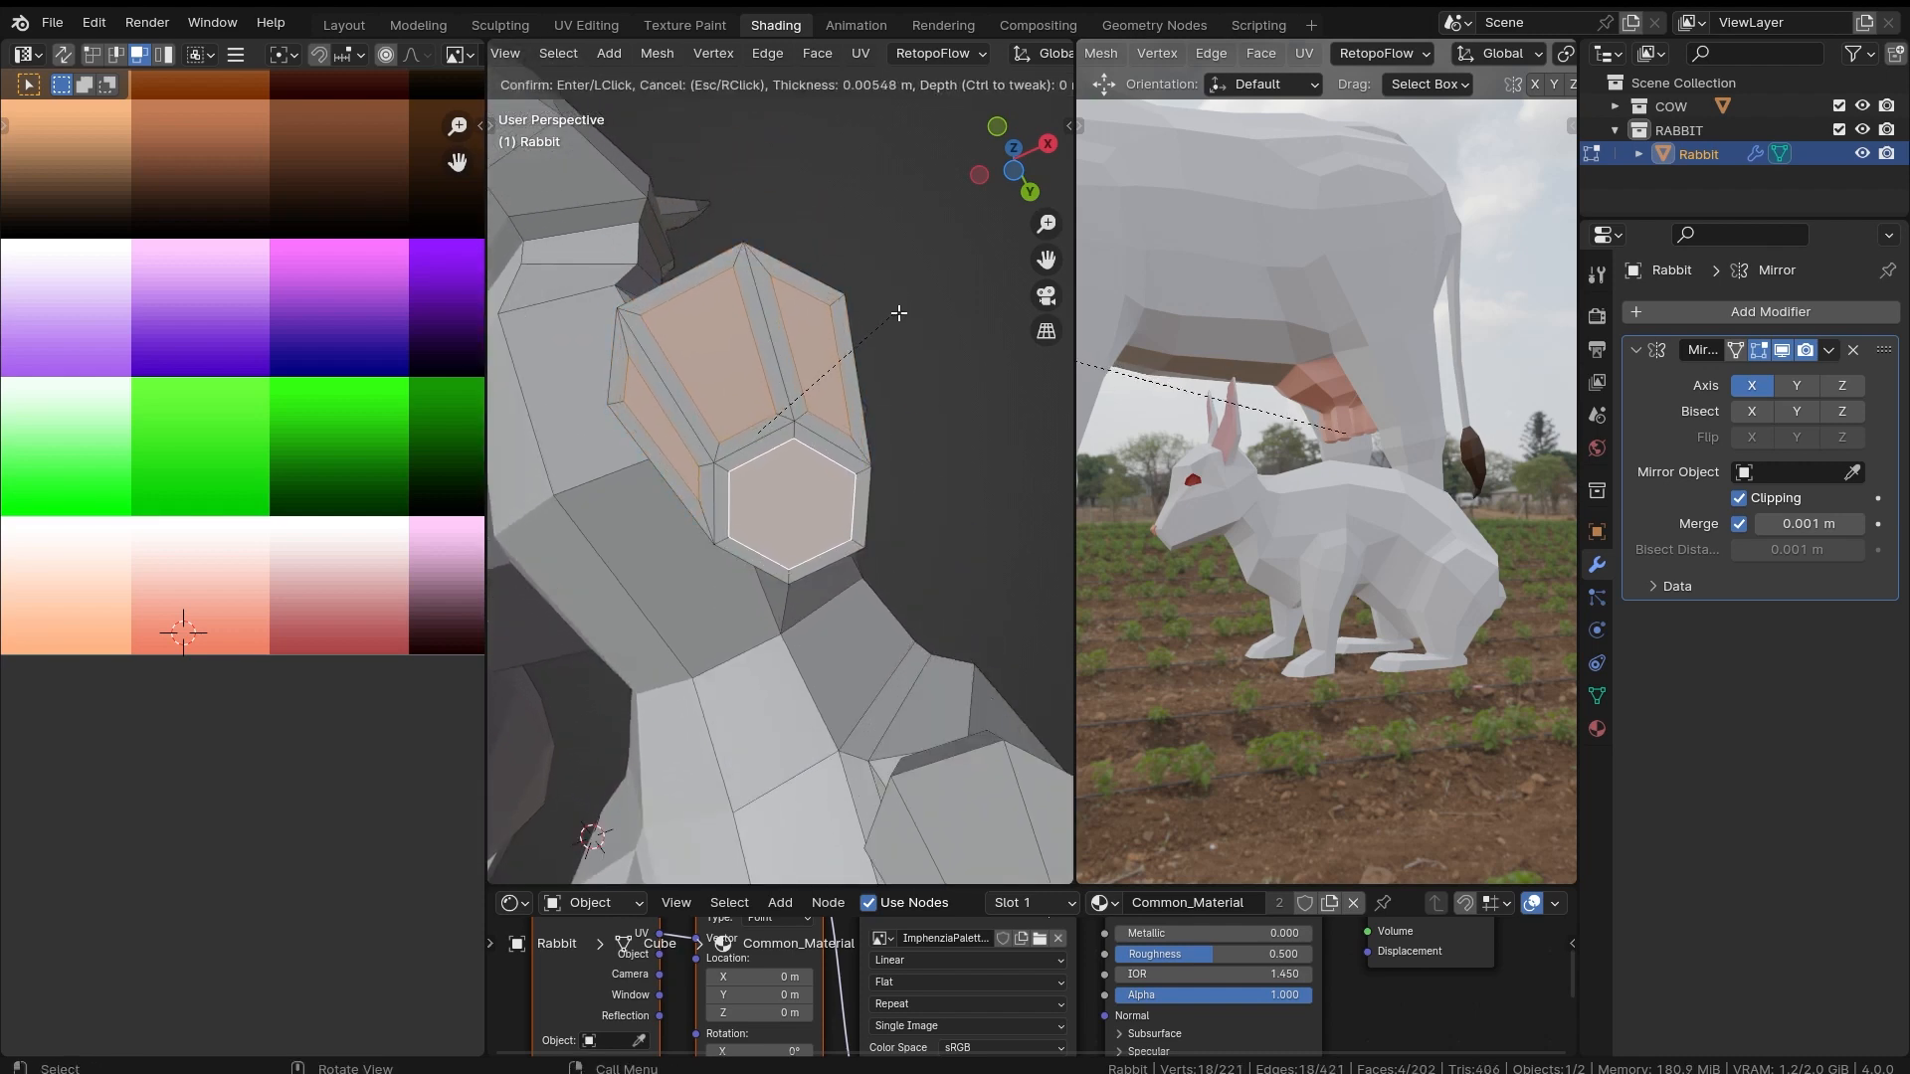
click(899, 313)
middle_drag(899, 314, 874, 611)
middle_drag(838, 450, 828, 494)
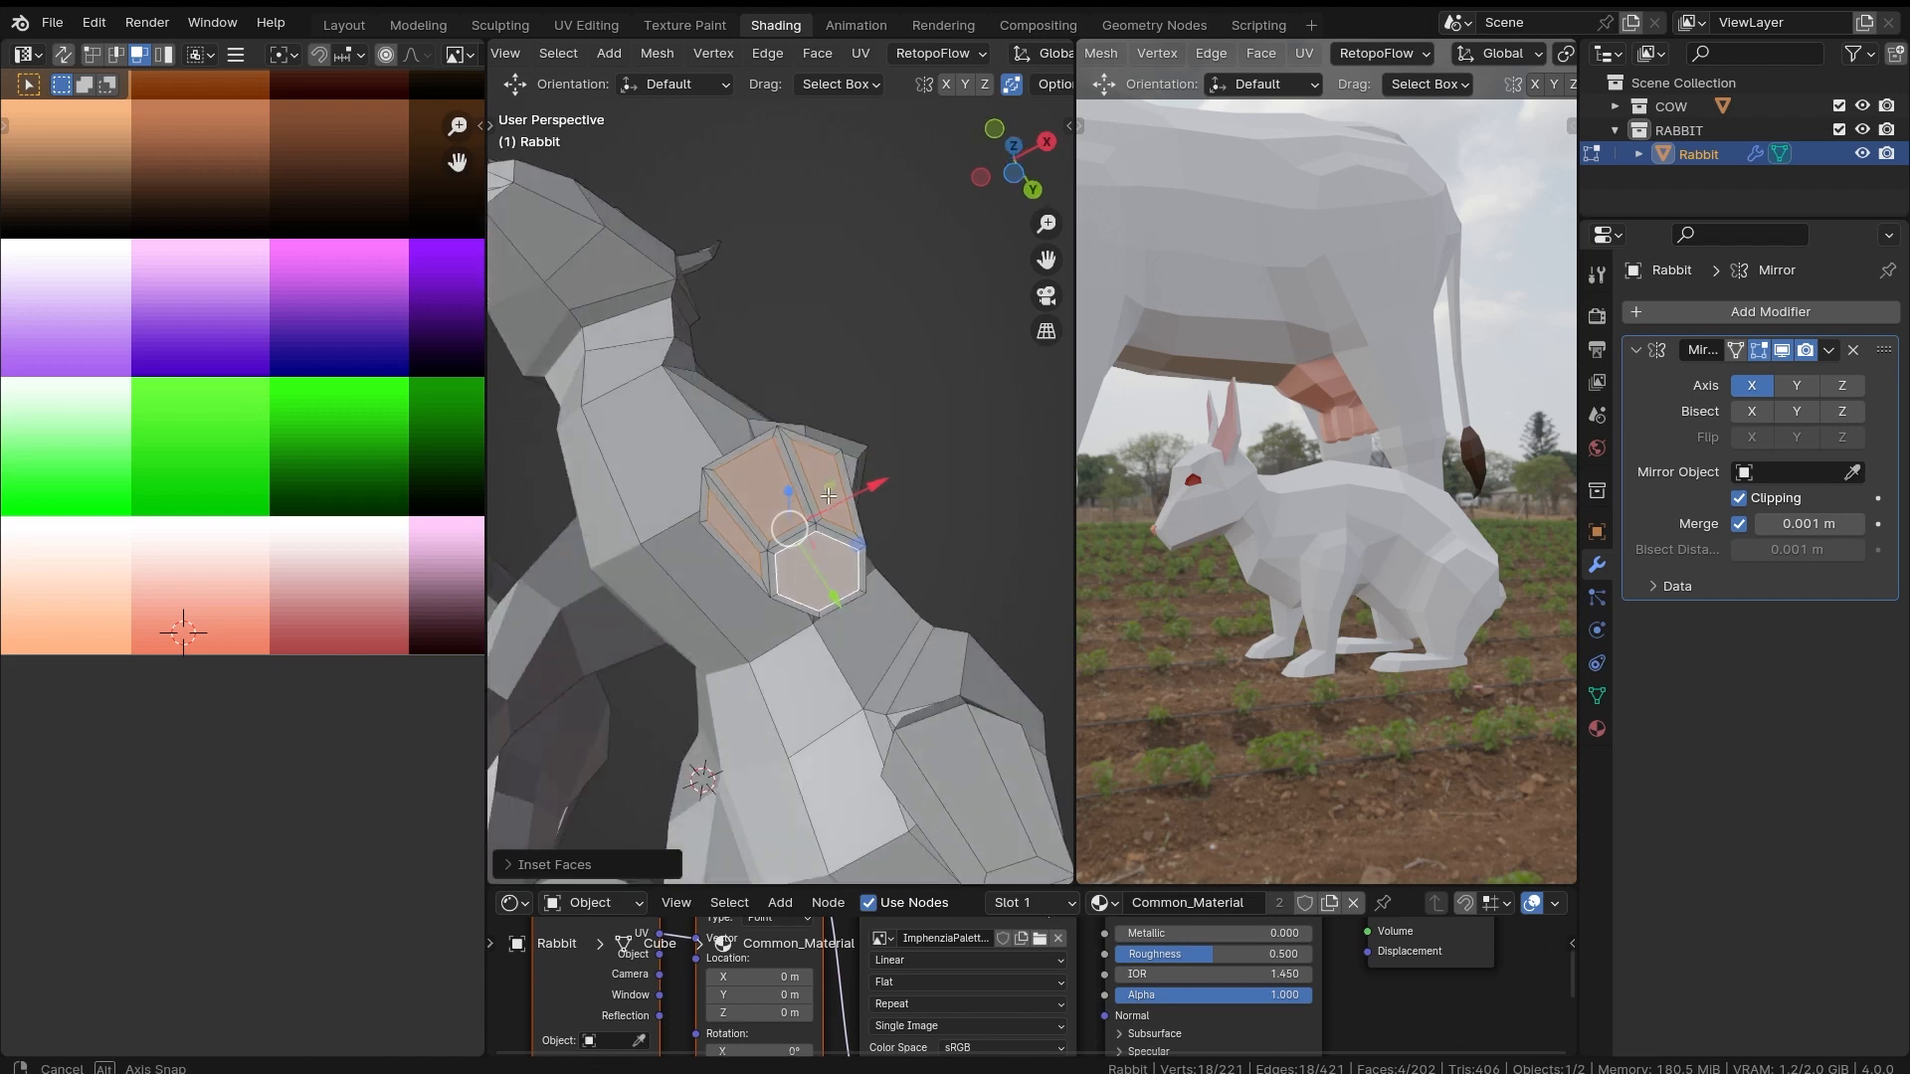
middle_drag(820, 419, 800, 465)
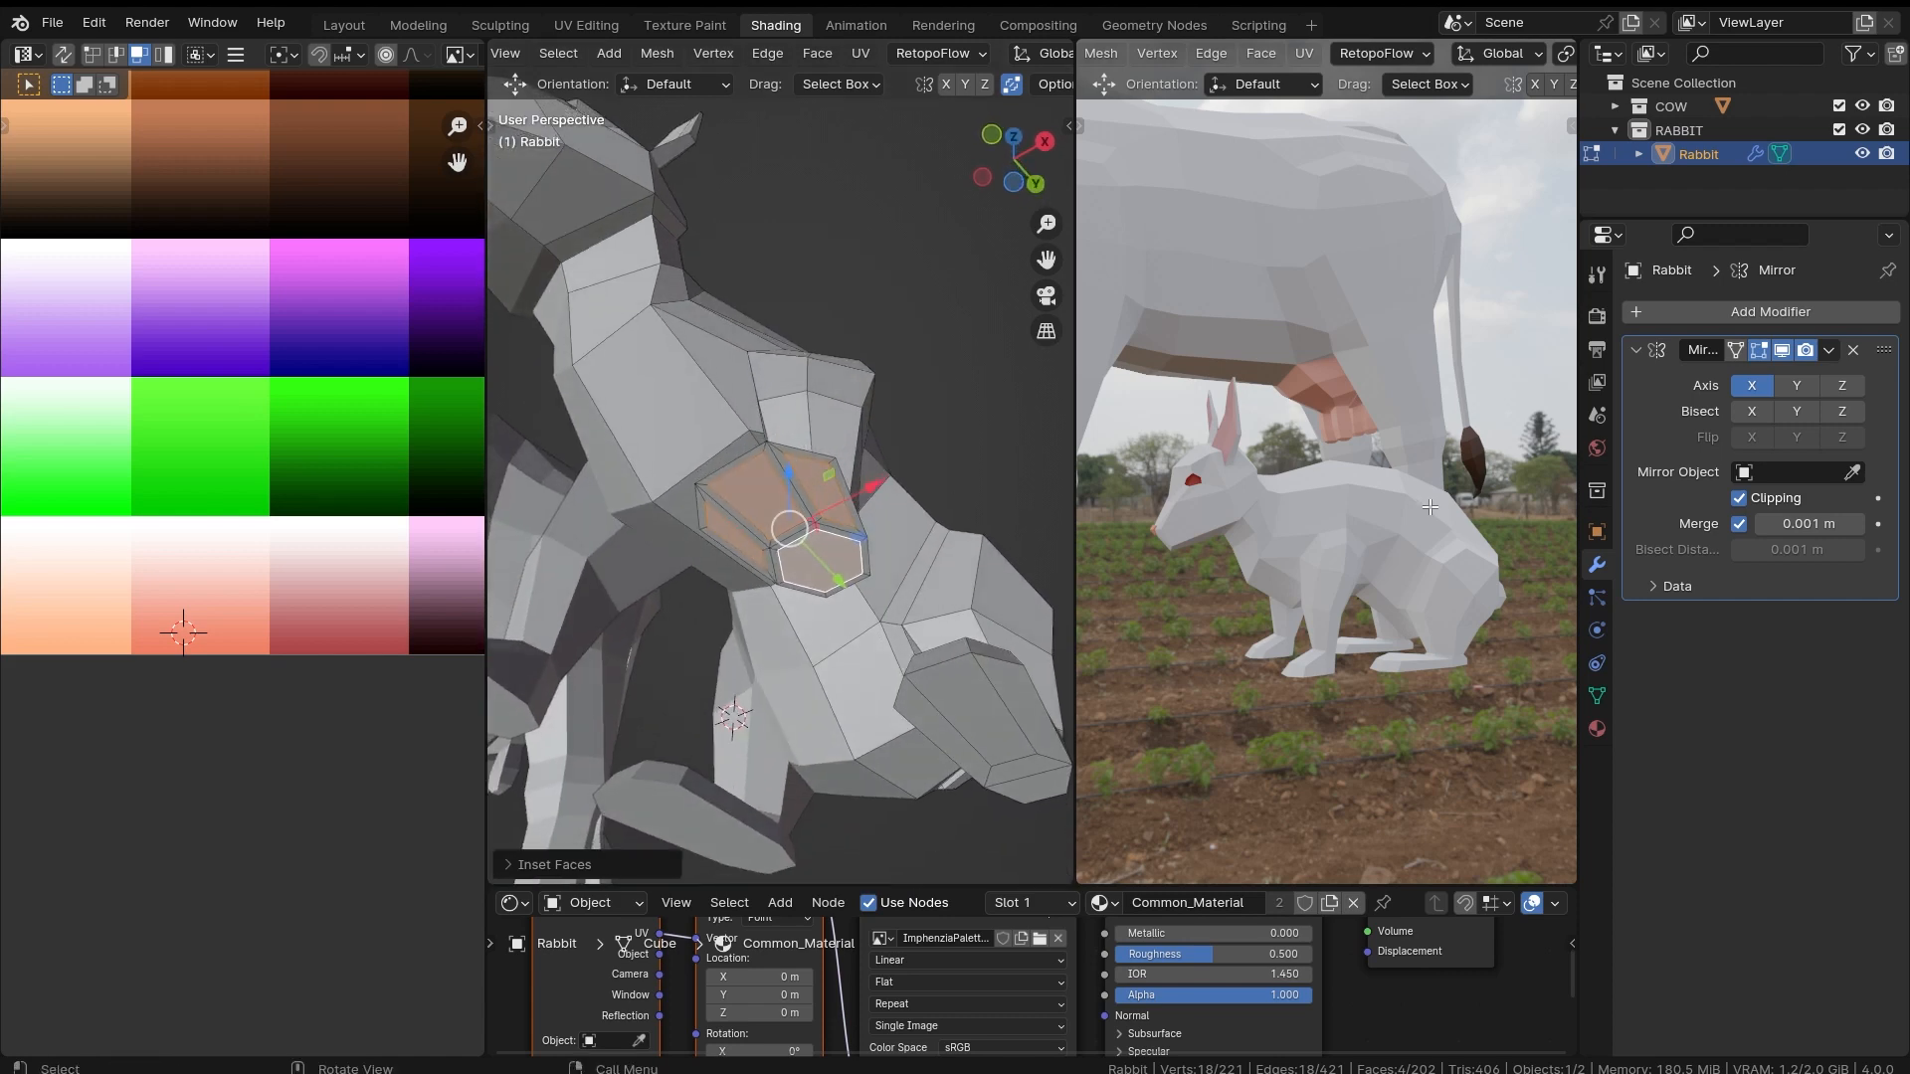
middle_drag(1429, 507, 1391, 841)
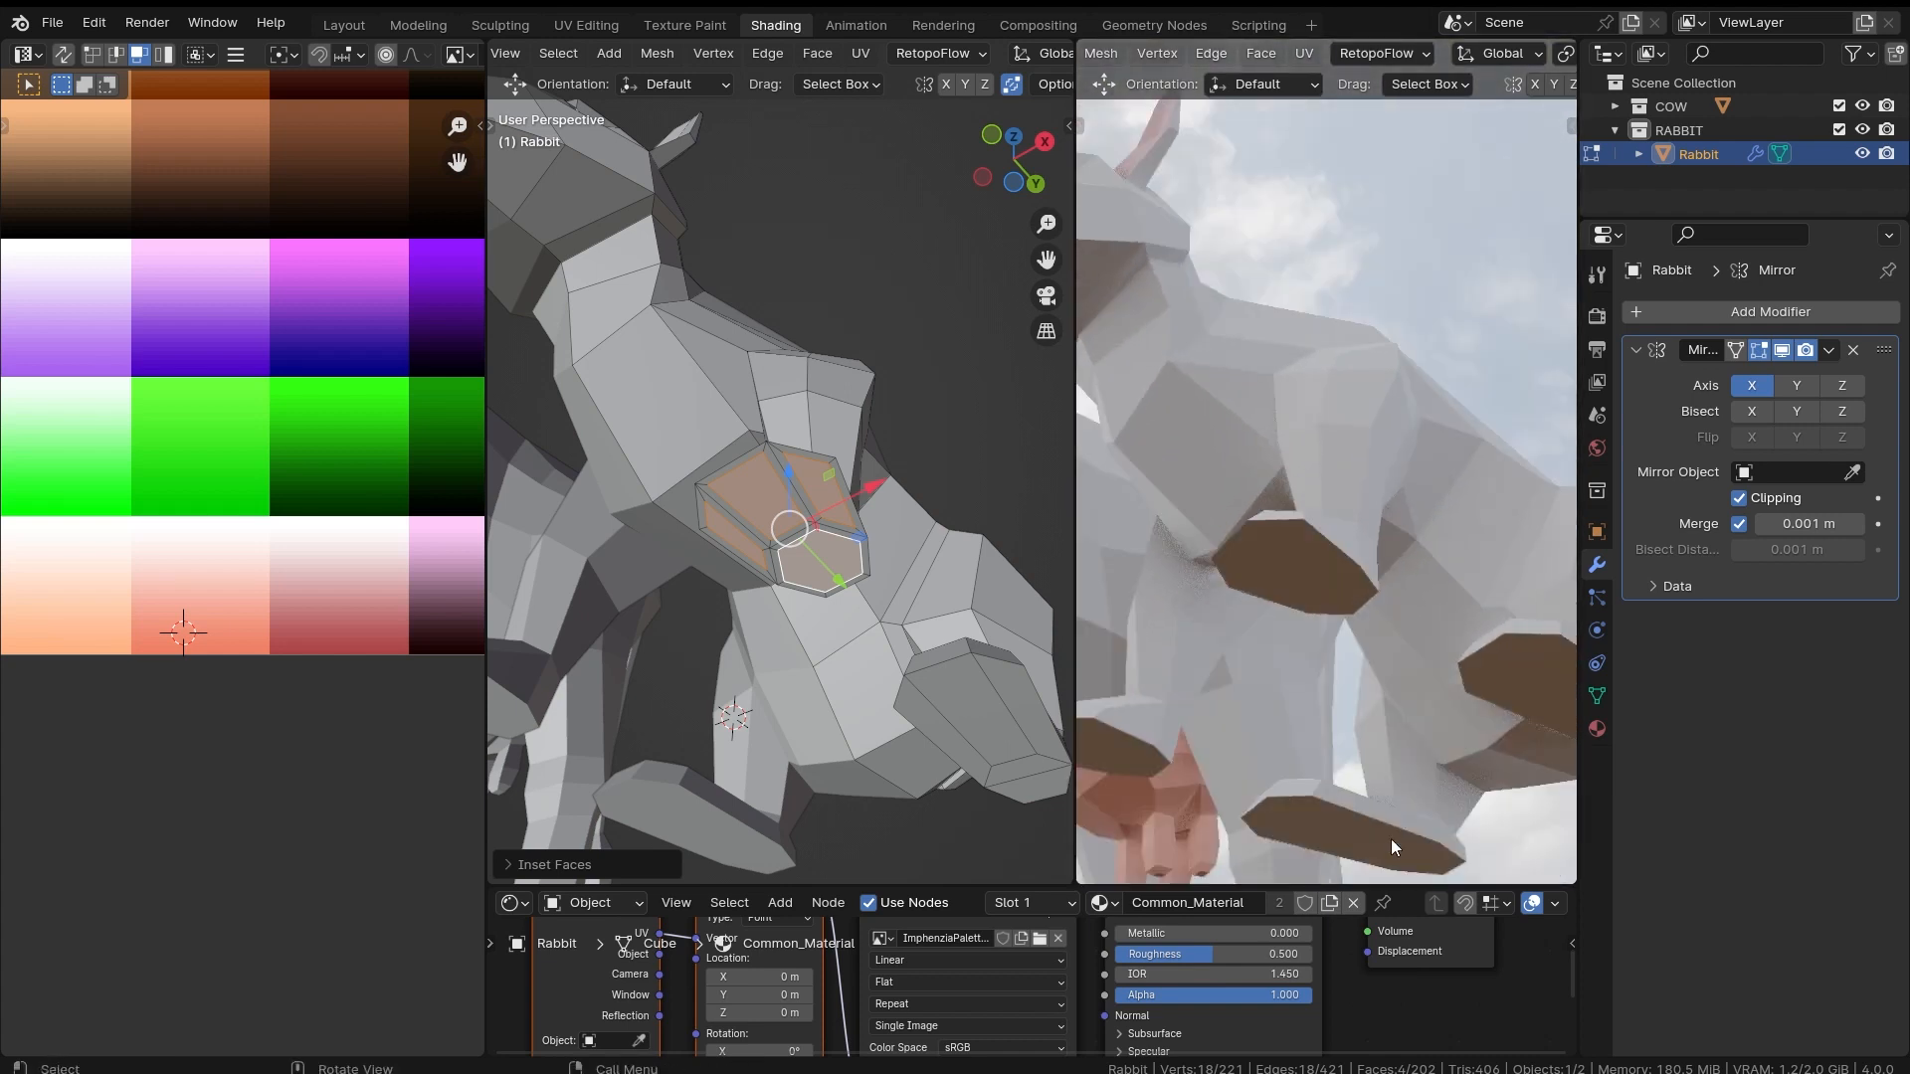
Step: Set the shading of the colour preview viewport to Rendered, with the rabbit's front paw soles in view
middle_drag(1347, 606, 1352, 528)
key(z)
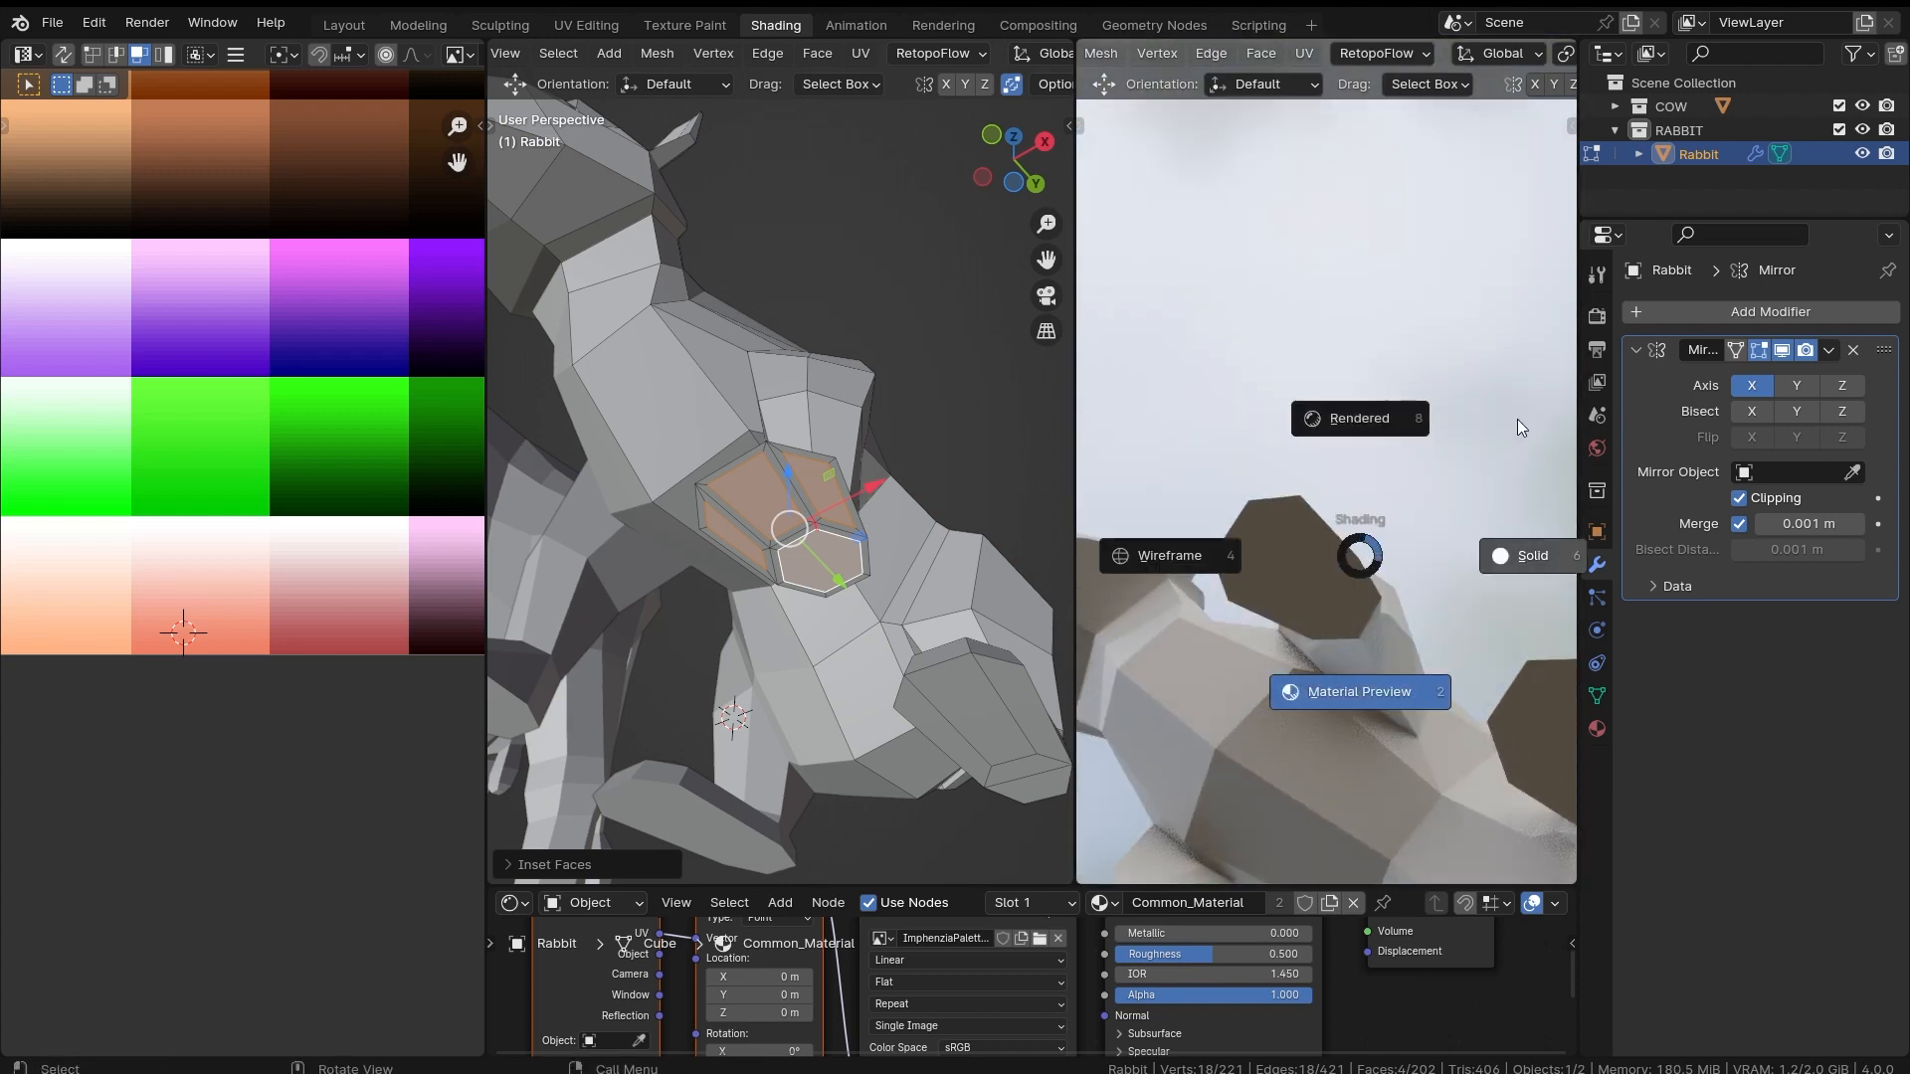
click(1410, 434)
middle_drag(1410, 434, 1327, 586)
Step: Move the front paw-pad UVs onto the sixth swatch of the palette's bottom row to colour the pads pink
scroll(282, 551, down, 8)
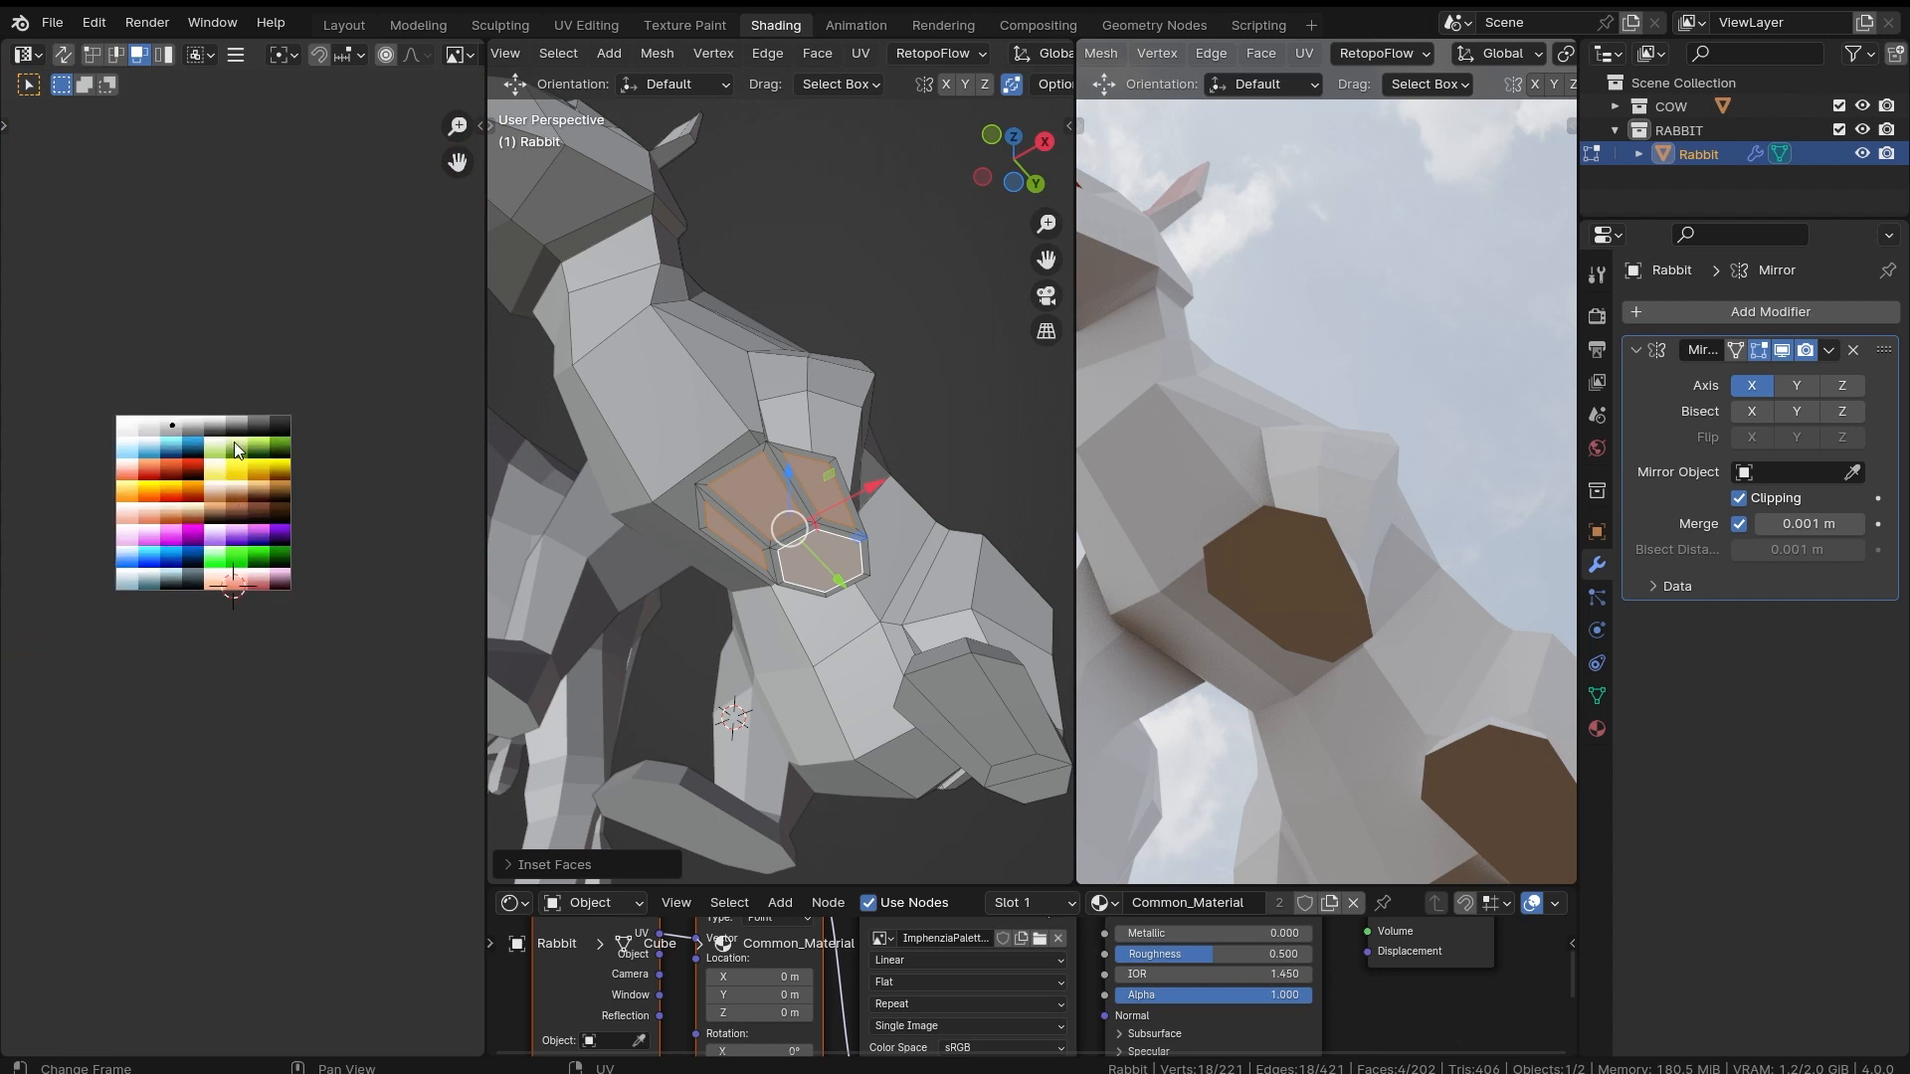
scroll(264, 609, up, 2)
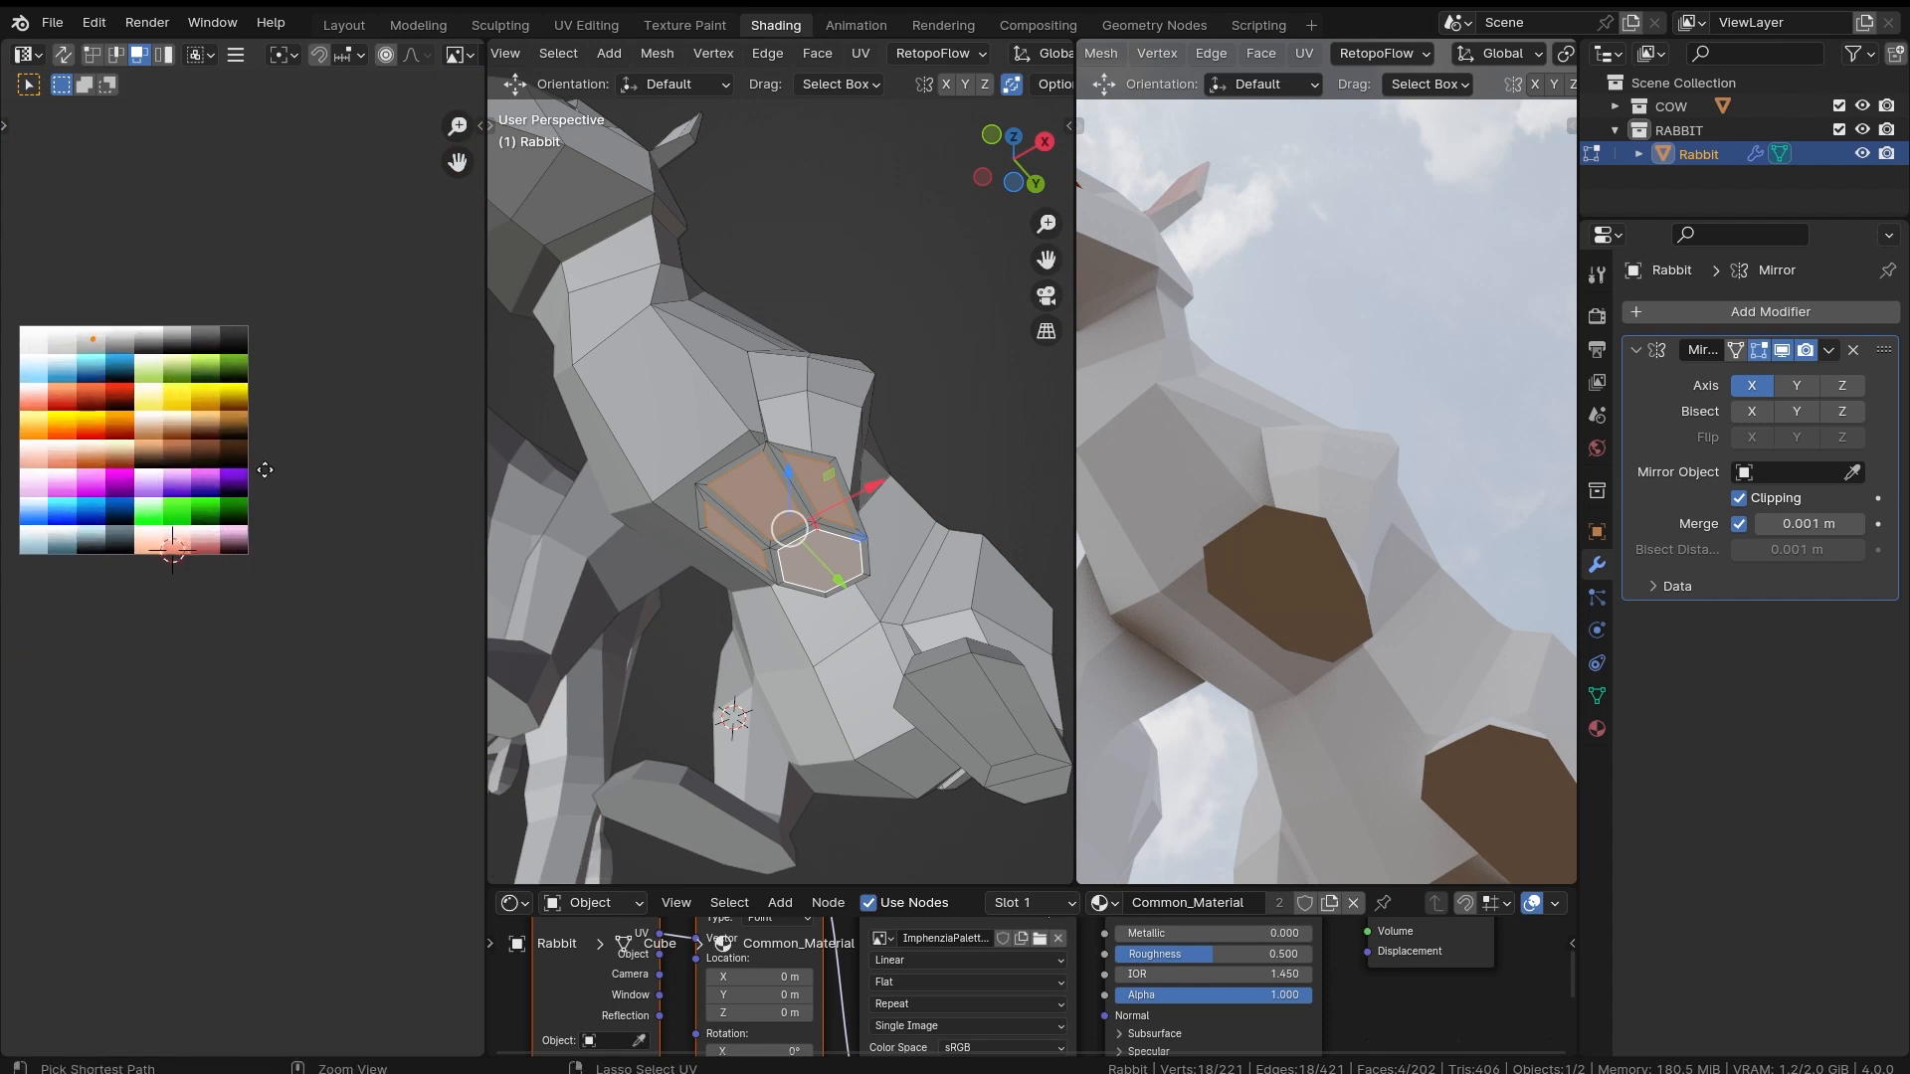
key(g)
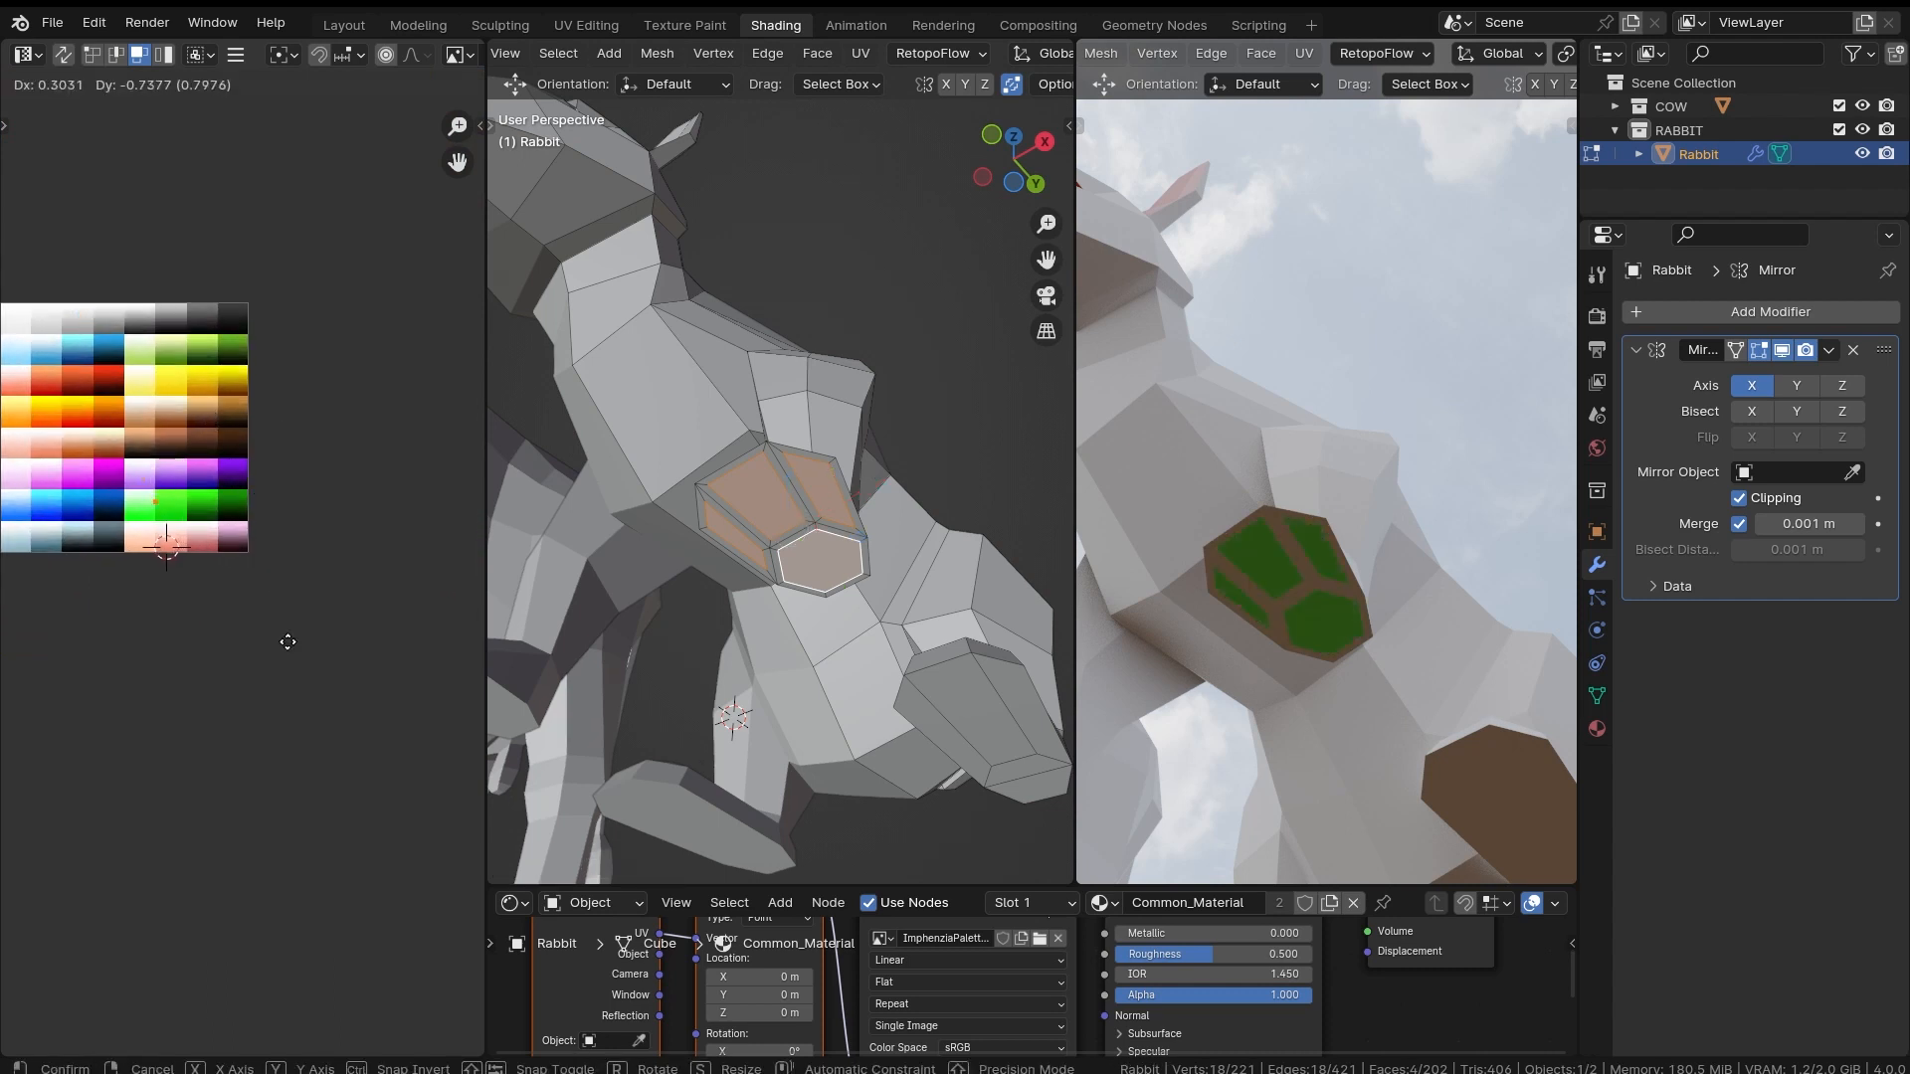
click(290, 611)
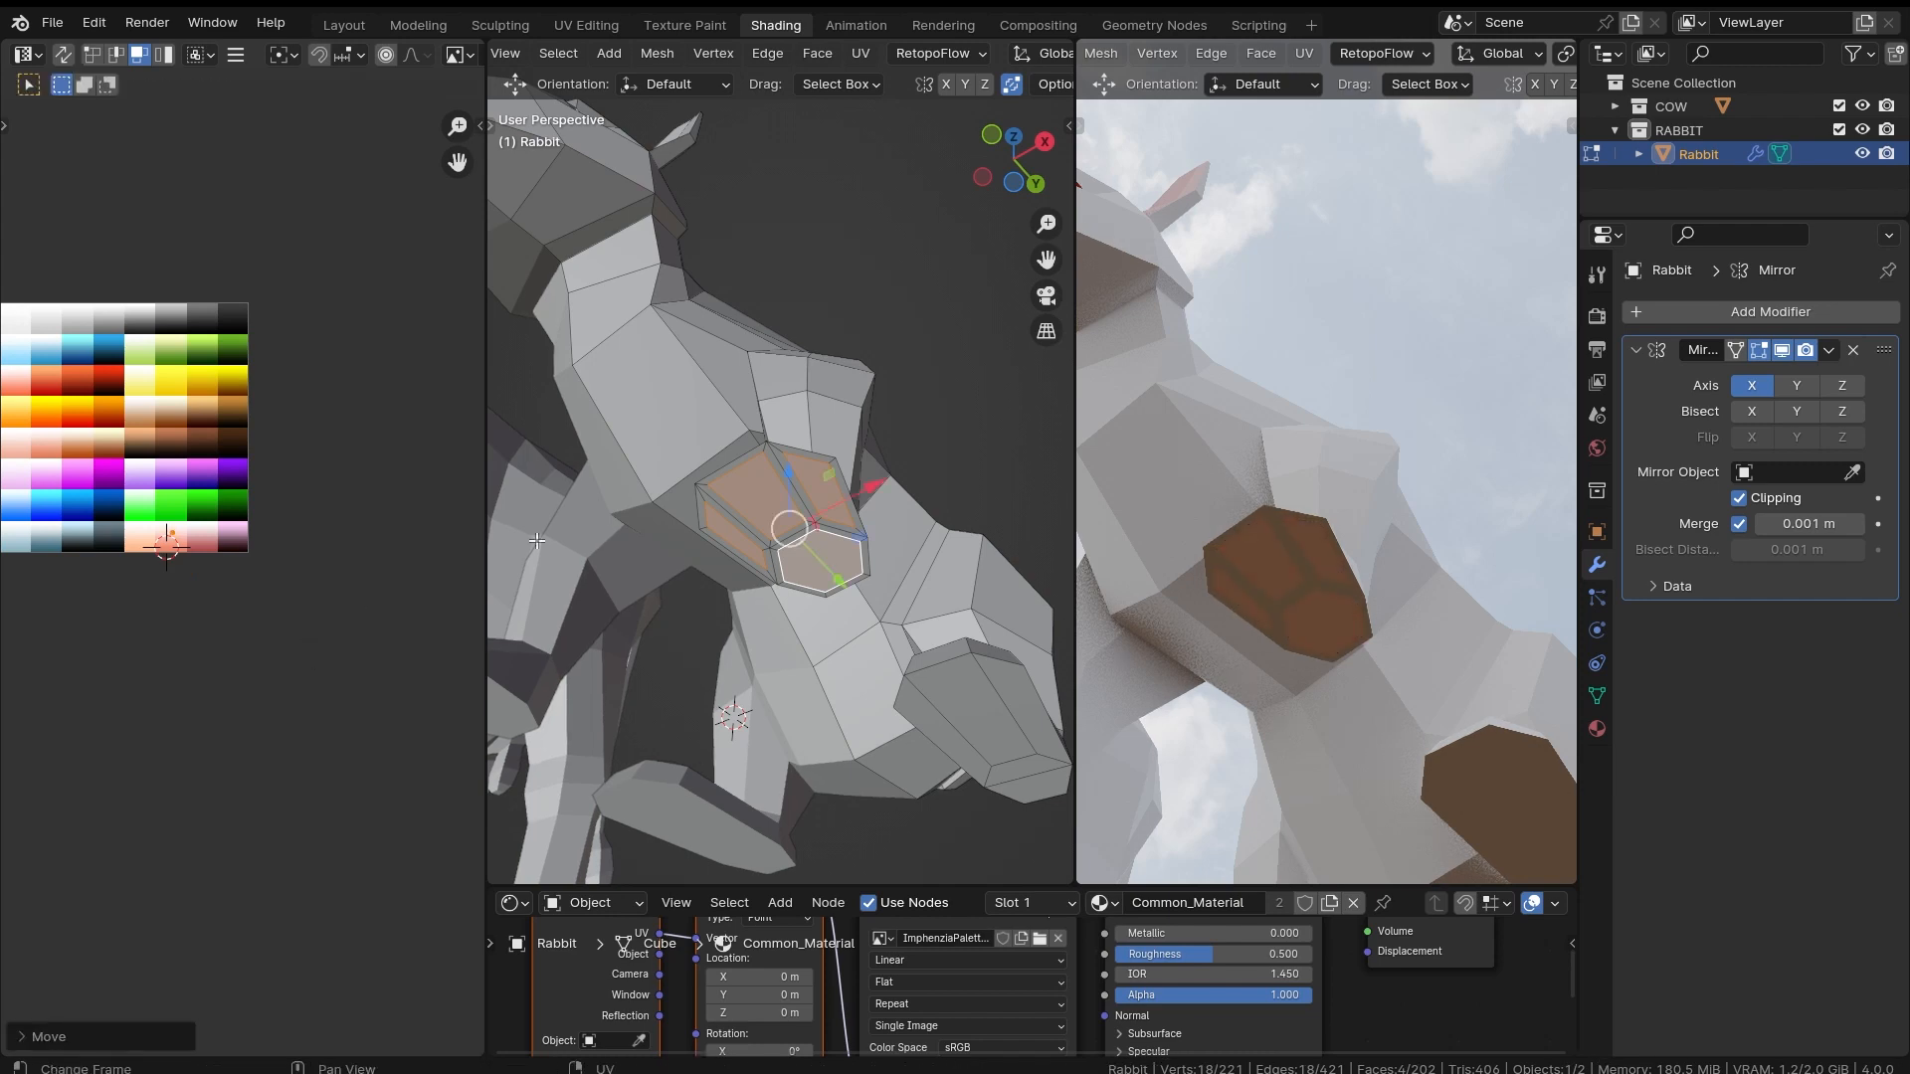
Step: Set the modelling viewport's solid shading colour to Texture
middle_drag(1454, 650, 1392, 418)
scroll(991, 50, down, 5)
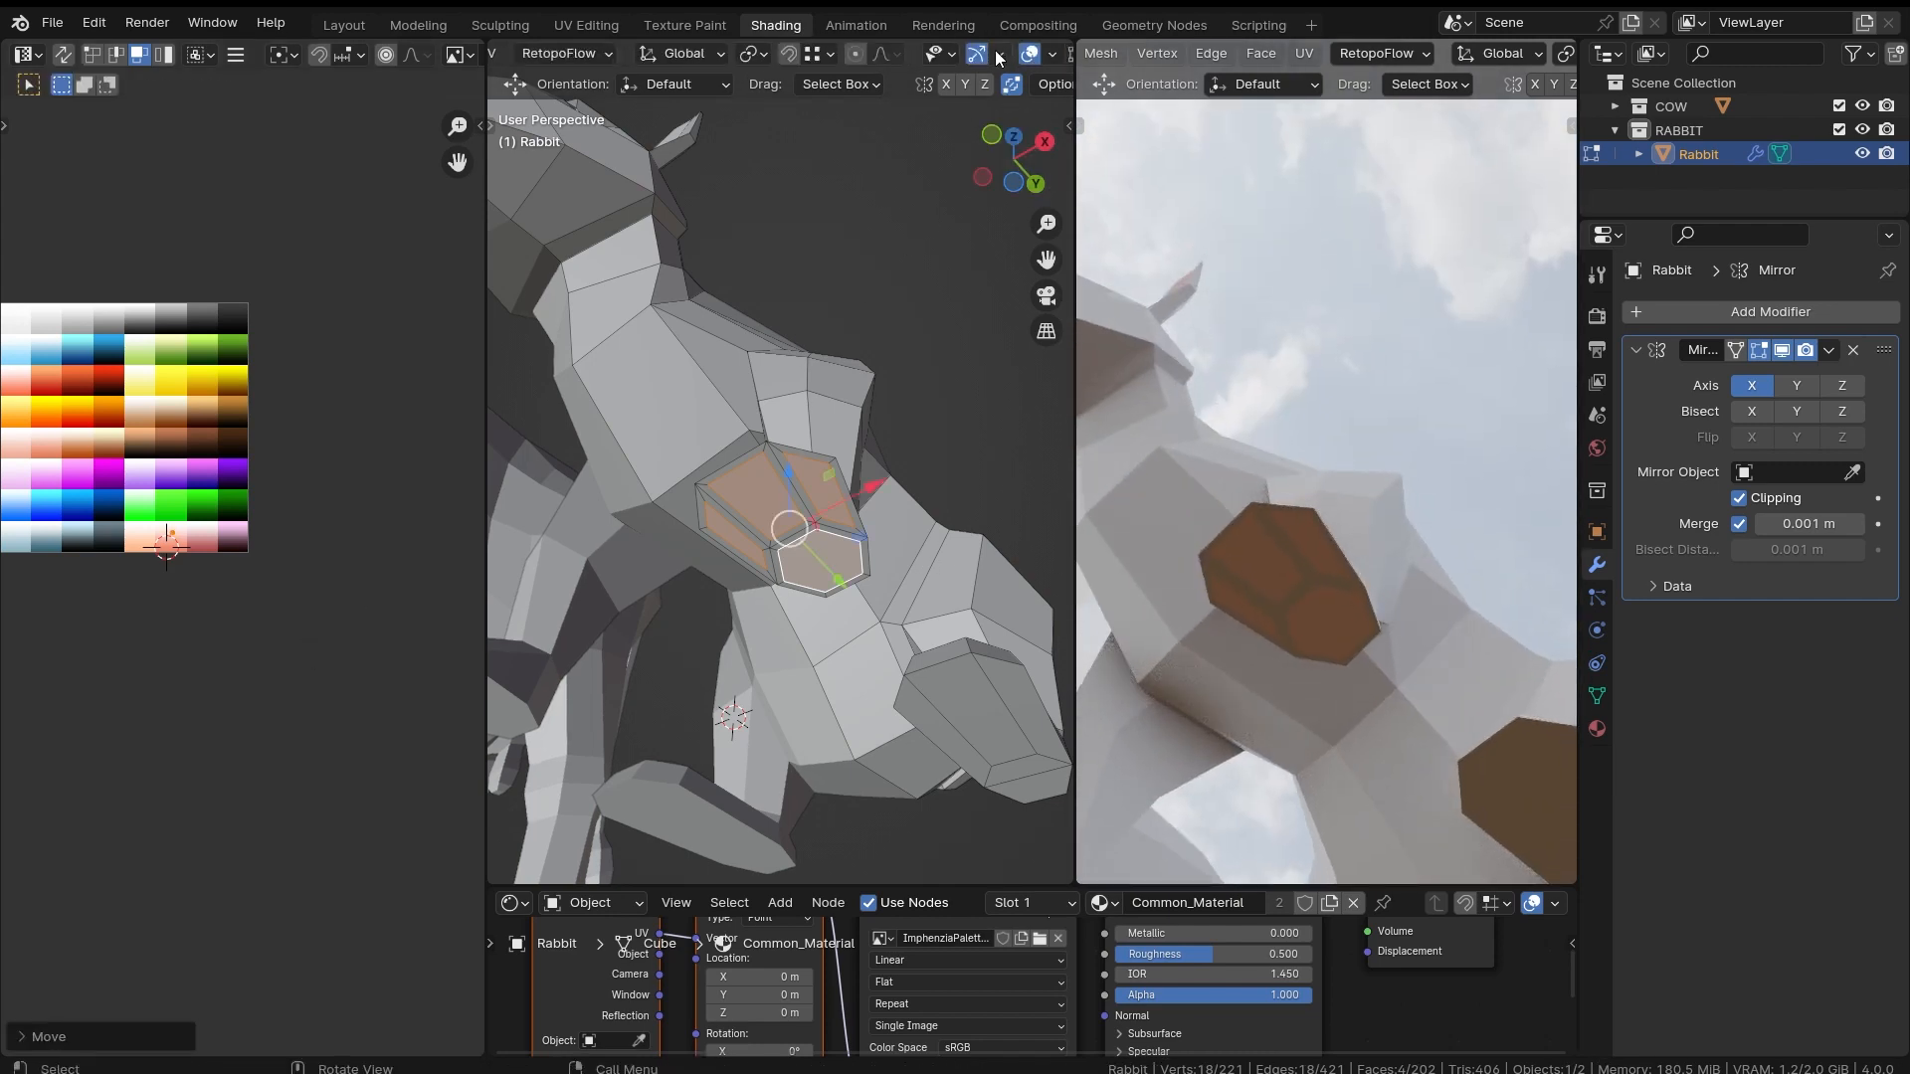
click(1056, 55)
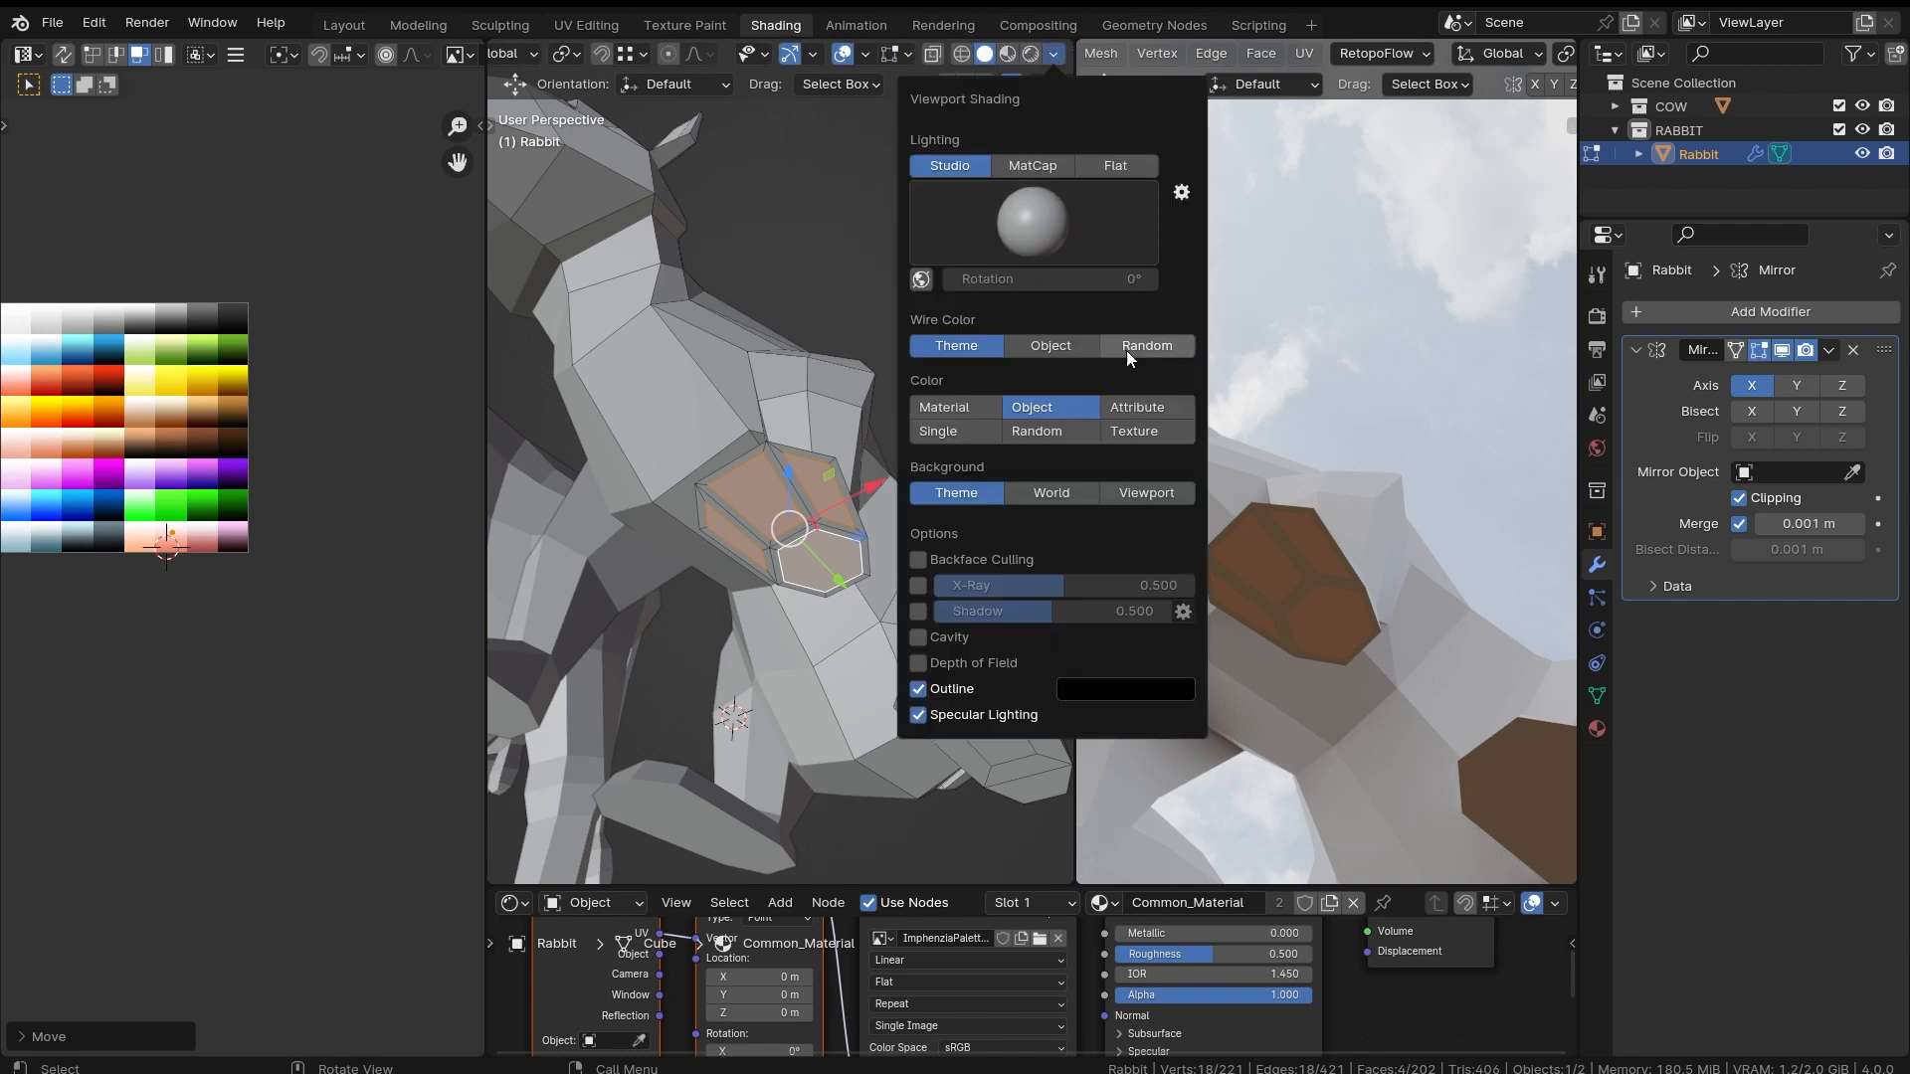
click(1142, 430)
Step: Frame the selected paw pads in Solid shading and hide the modelling viewport's overlays and gizmos
key(KP_Decimal)
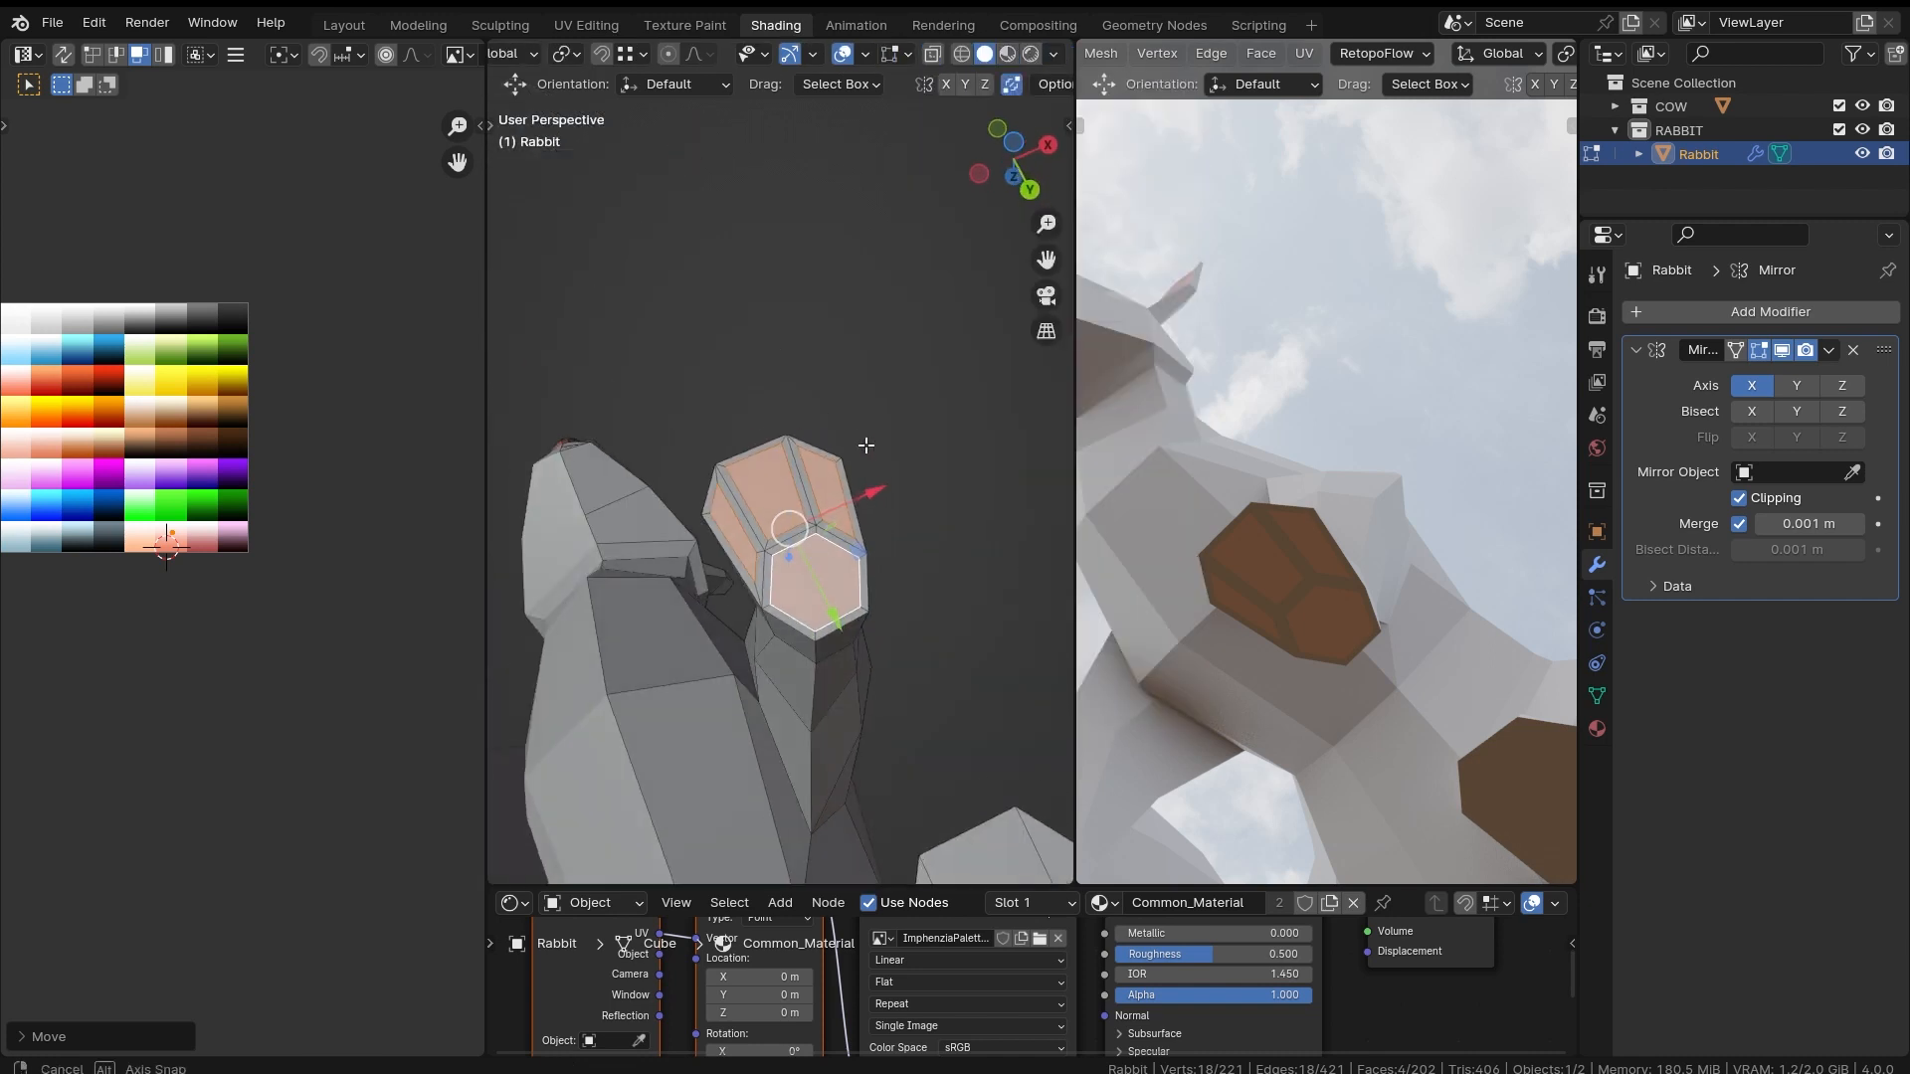
middle_drag(865, 444, 802, 519)
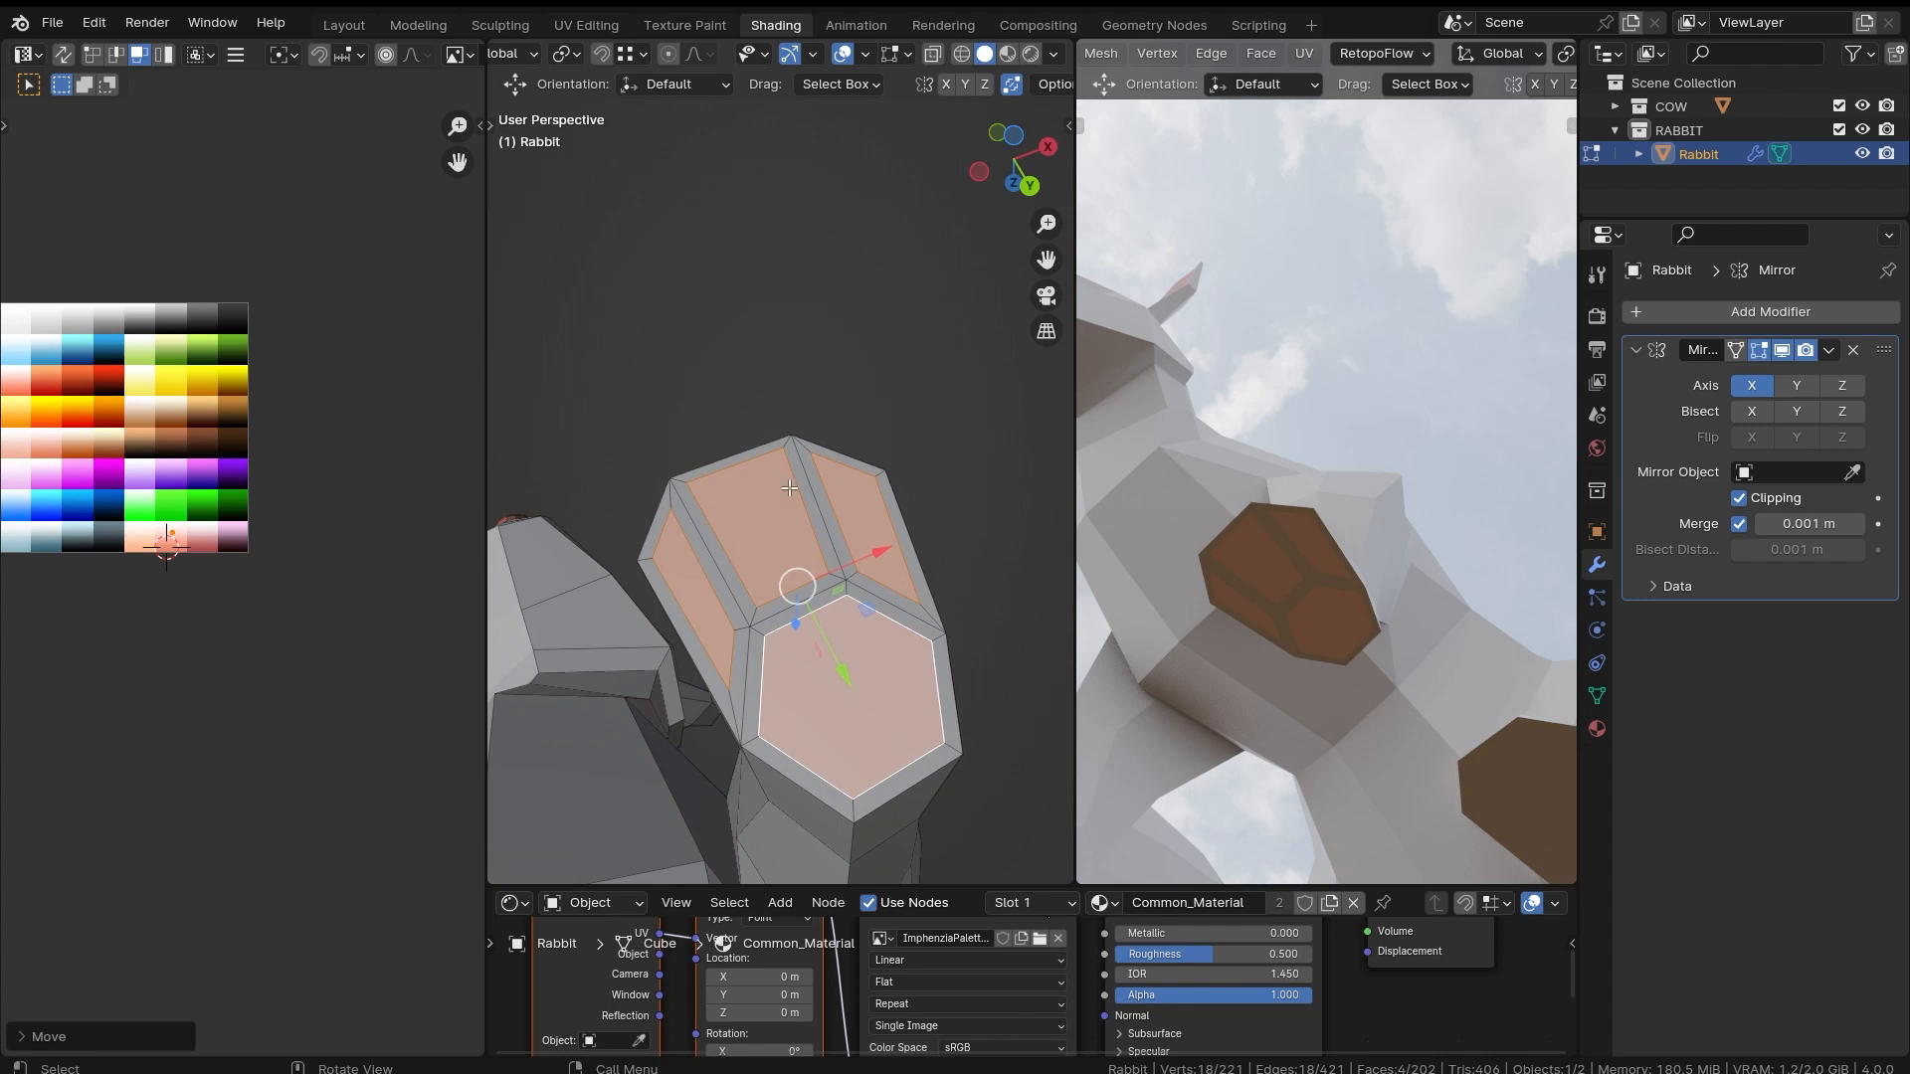
key(z)
key(z)
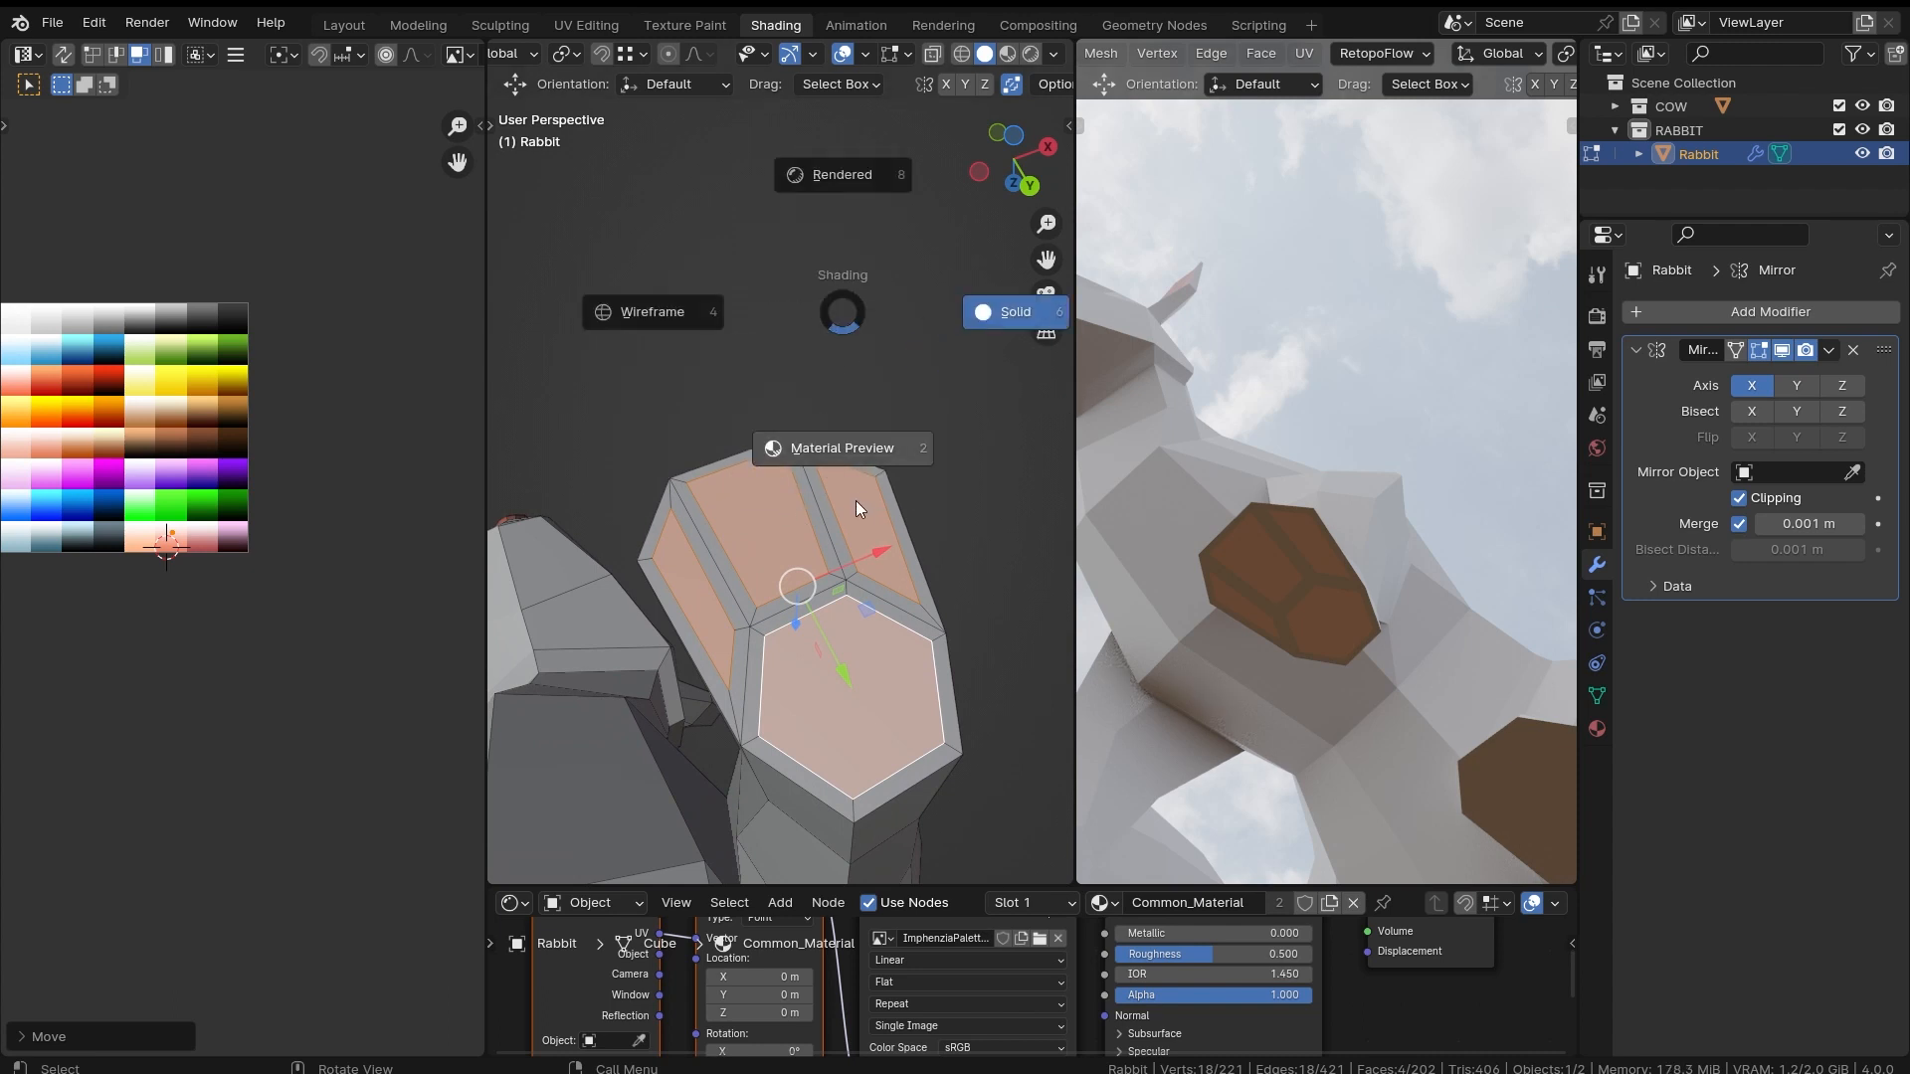
click(952, 344)
click(846, 59)
click(791, 55)
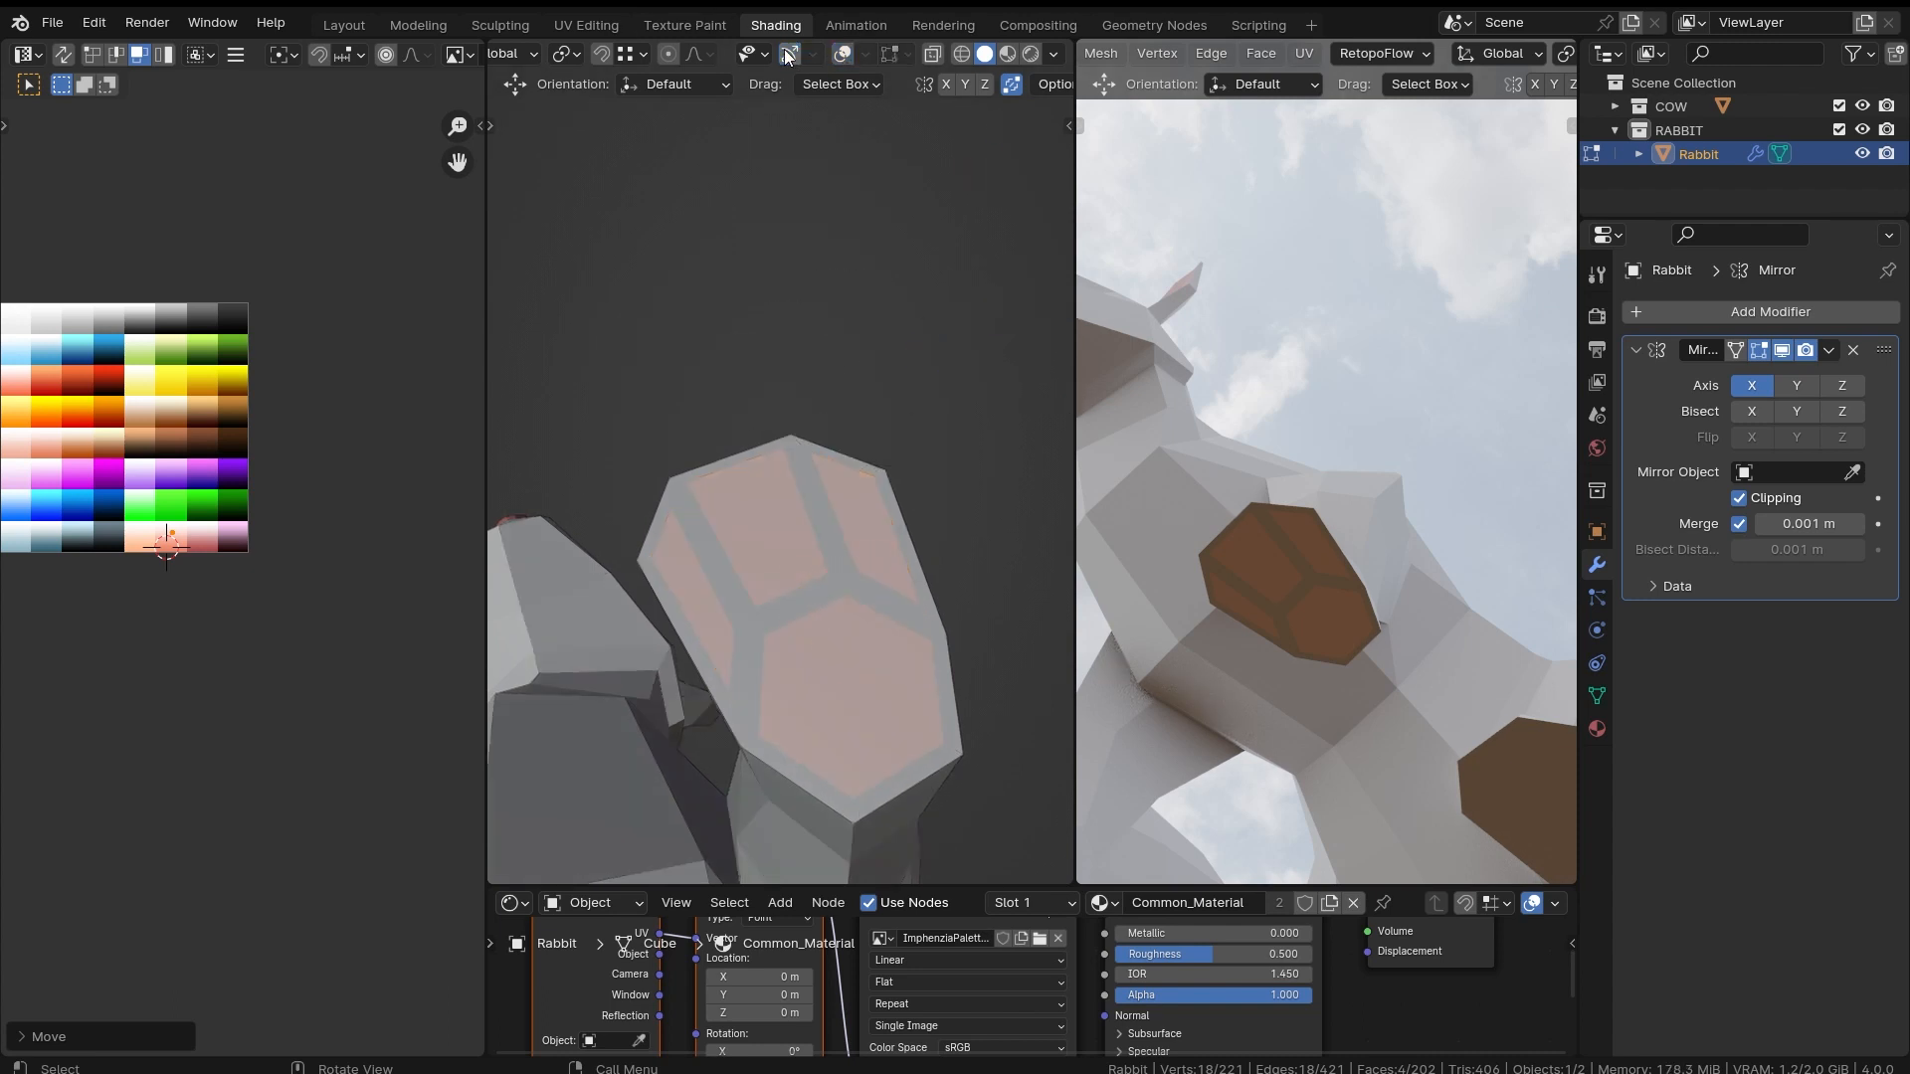
middle_drag(807, 383, 652, 528)
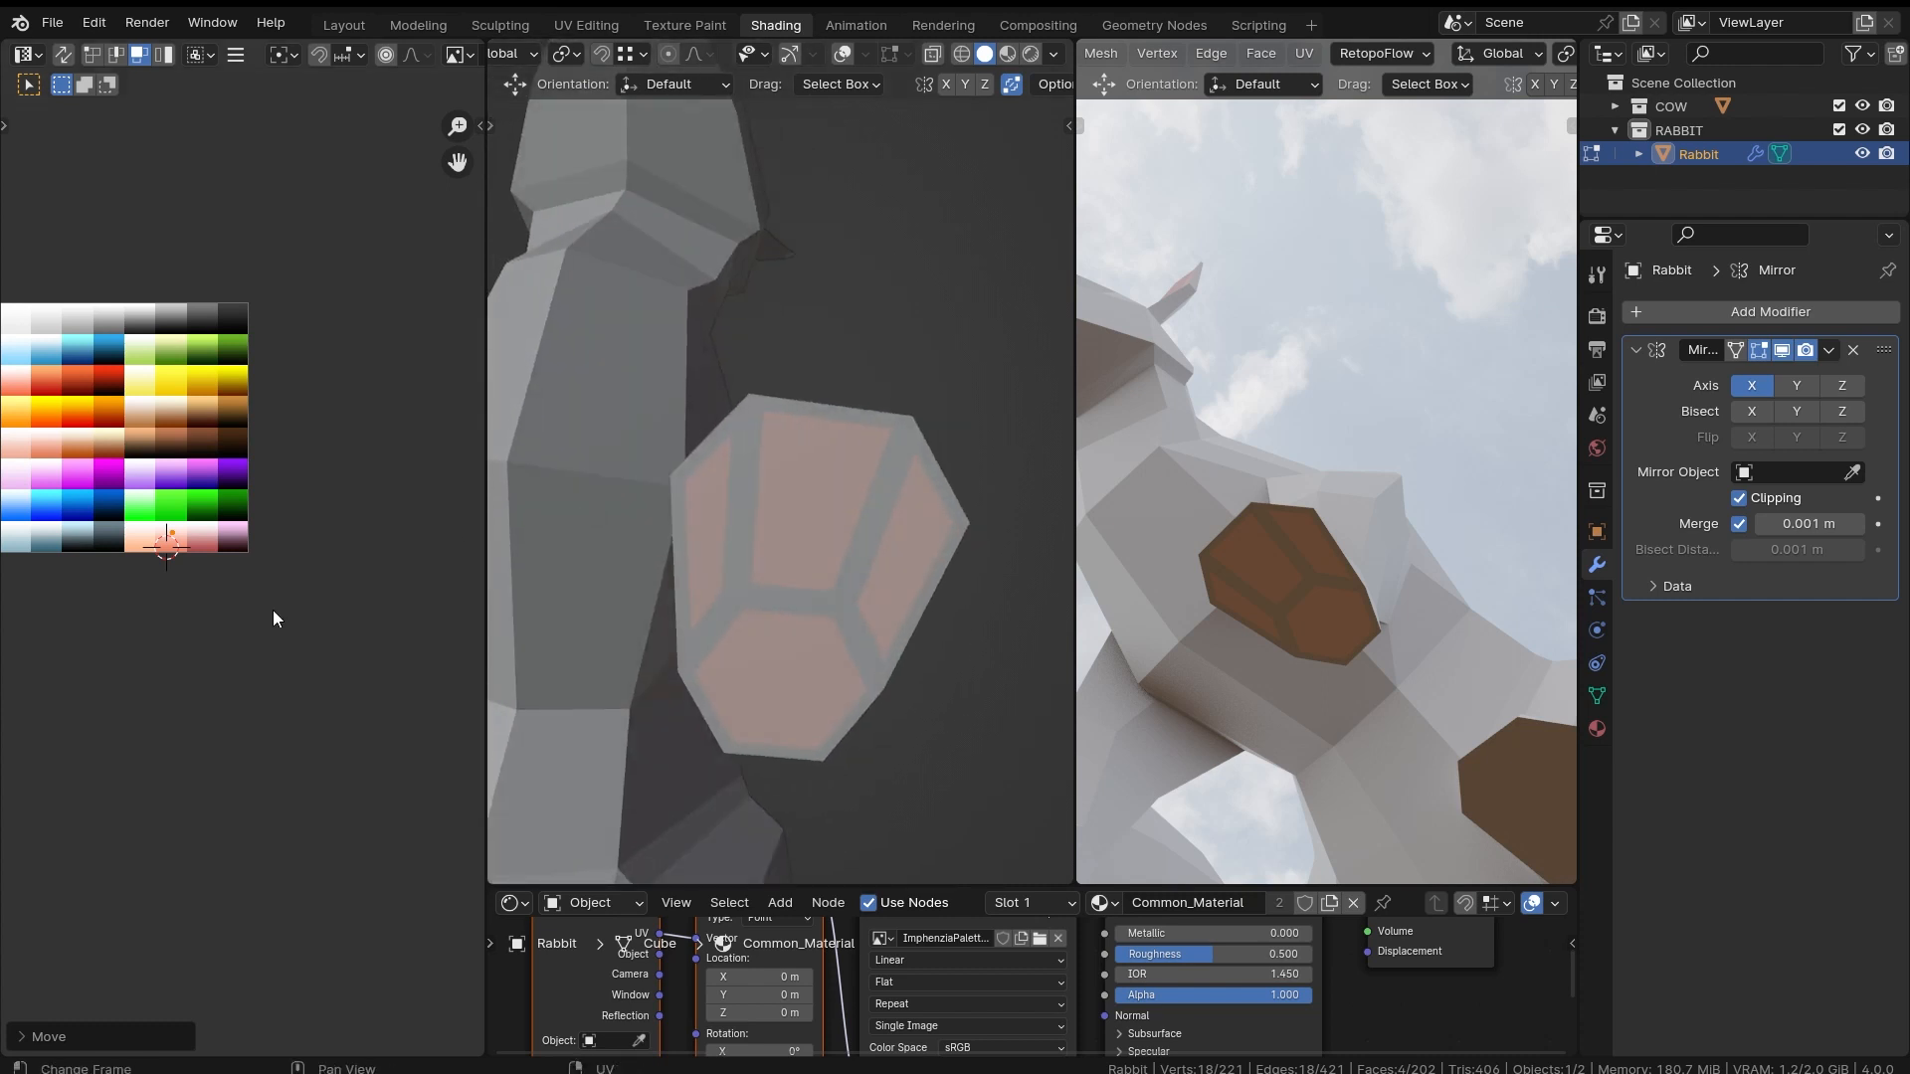
Step: Move the front paw-pad UVs onto the seventh swatch of the palette's bottom row to colour the pads dusty pink
scroll(243, 577, up, 3)
scroll(164, 528, up, 1)
middle_drag(162, 534, 243, 579)
scroll(117, 552, up, 2)
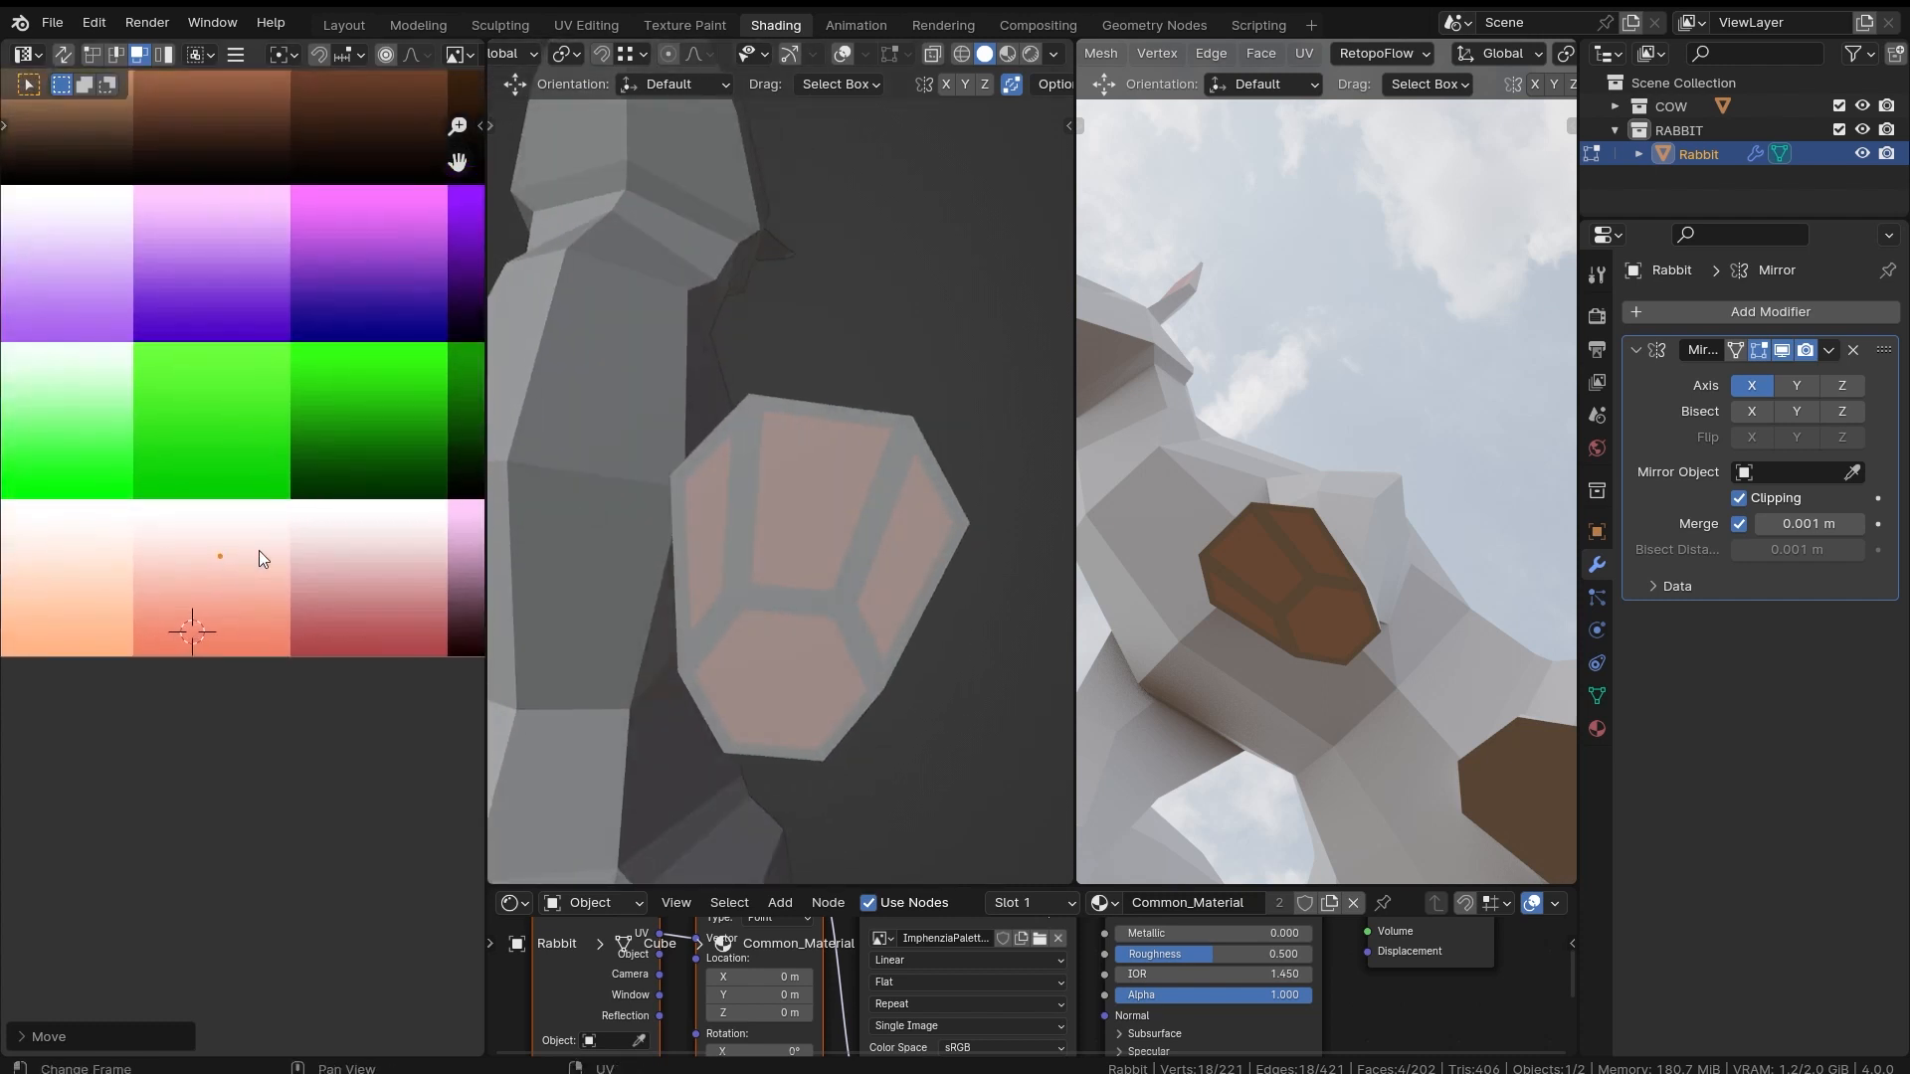
key(g)
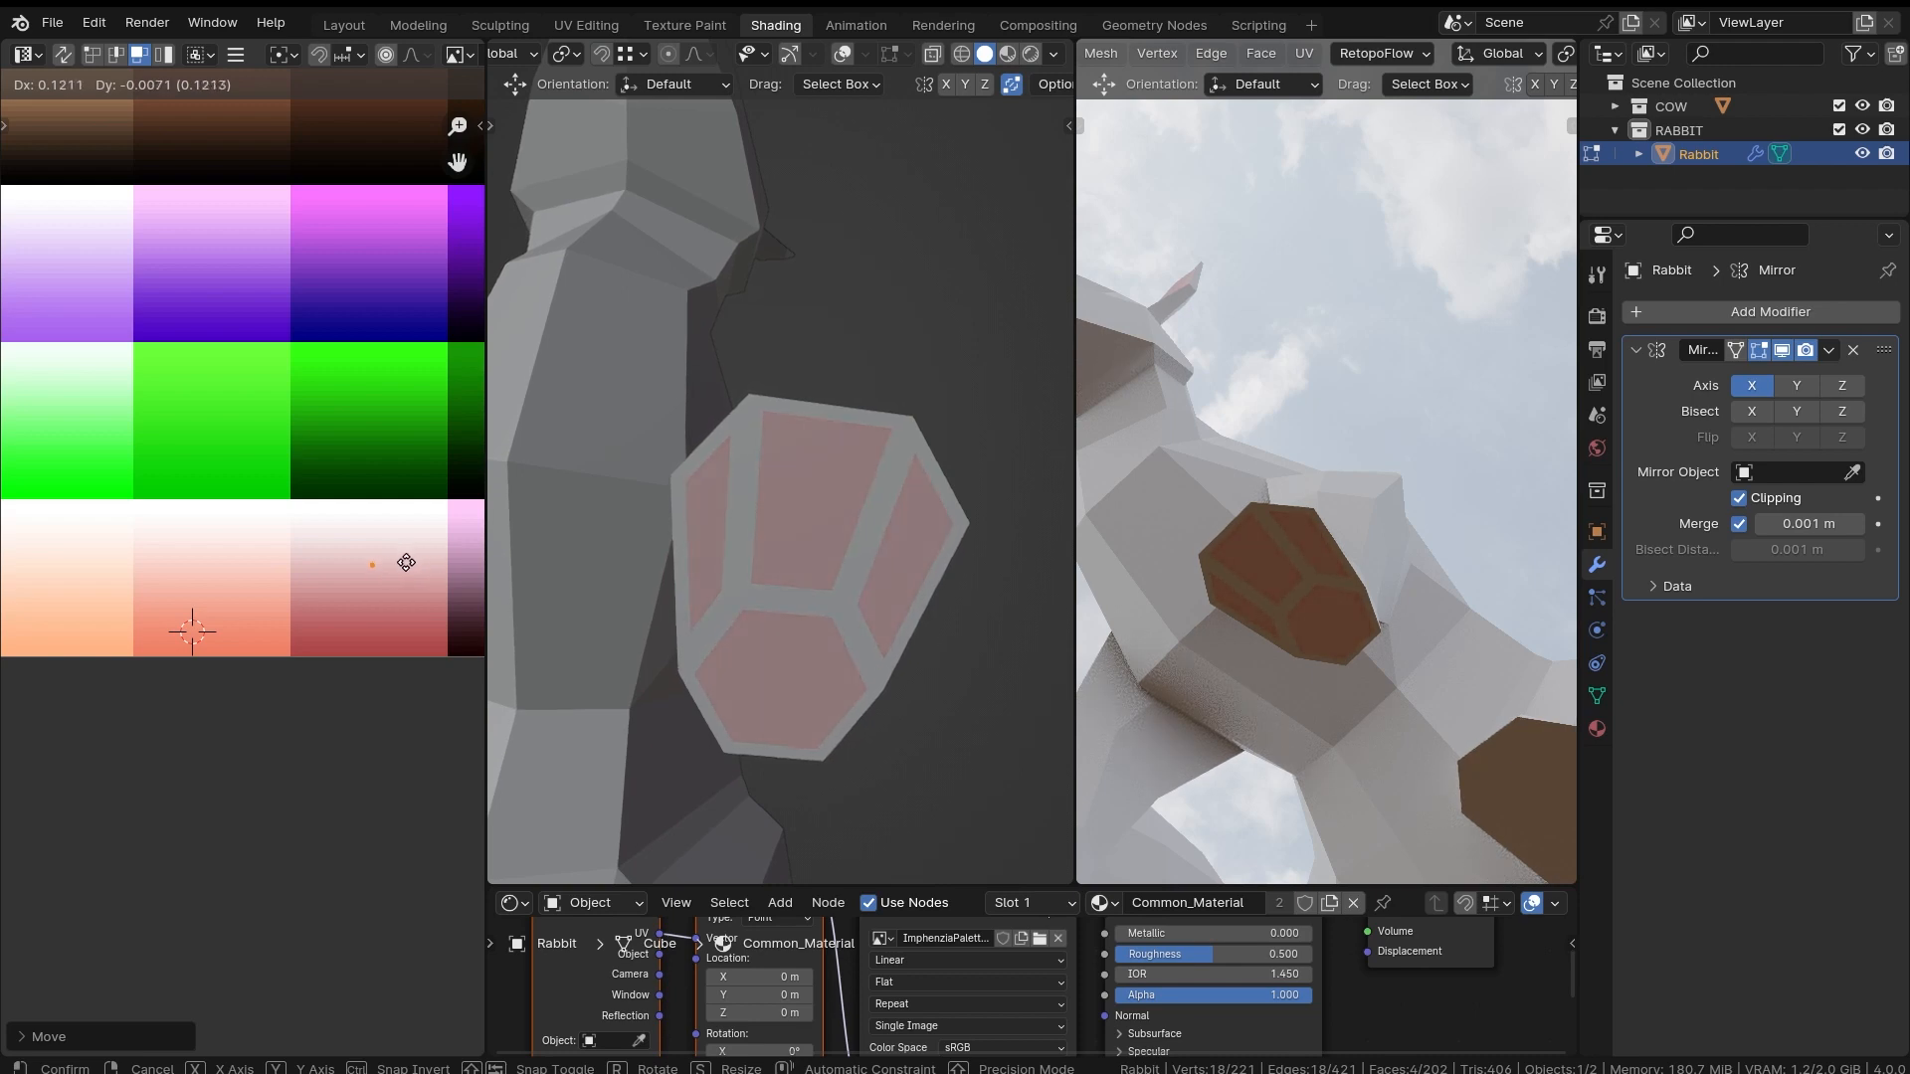
click(406, 564)
Step: Nudge the paw-pad UVs slightly left within the bottom row's seventh swatch and snap the 2D cursor to them
ctrl+middle_drag(873, 290, 923, 673)
middle_drag(923, 674, 931, 675)
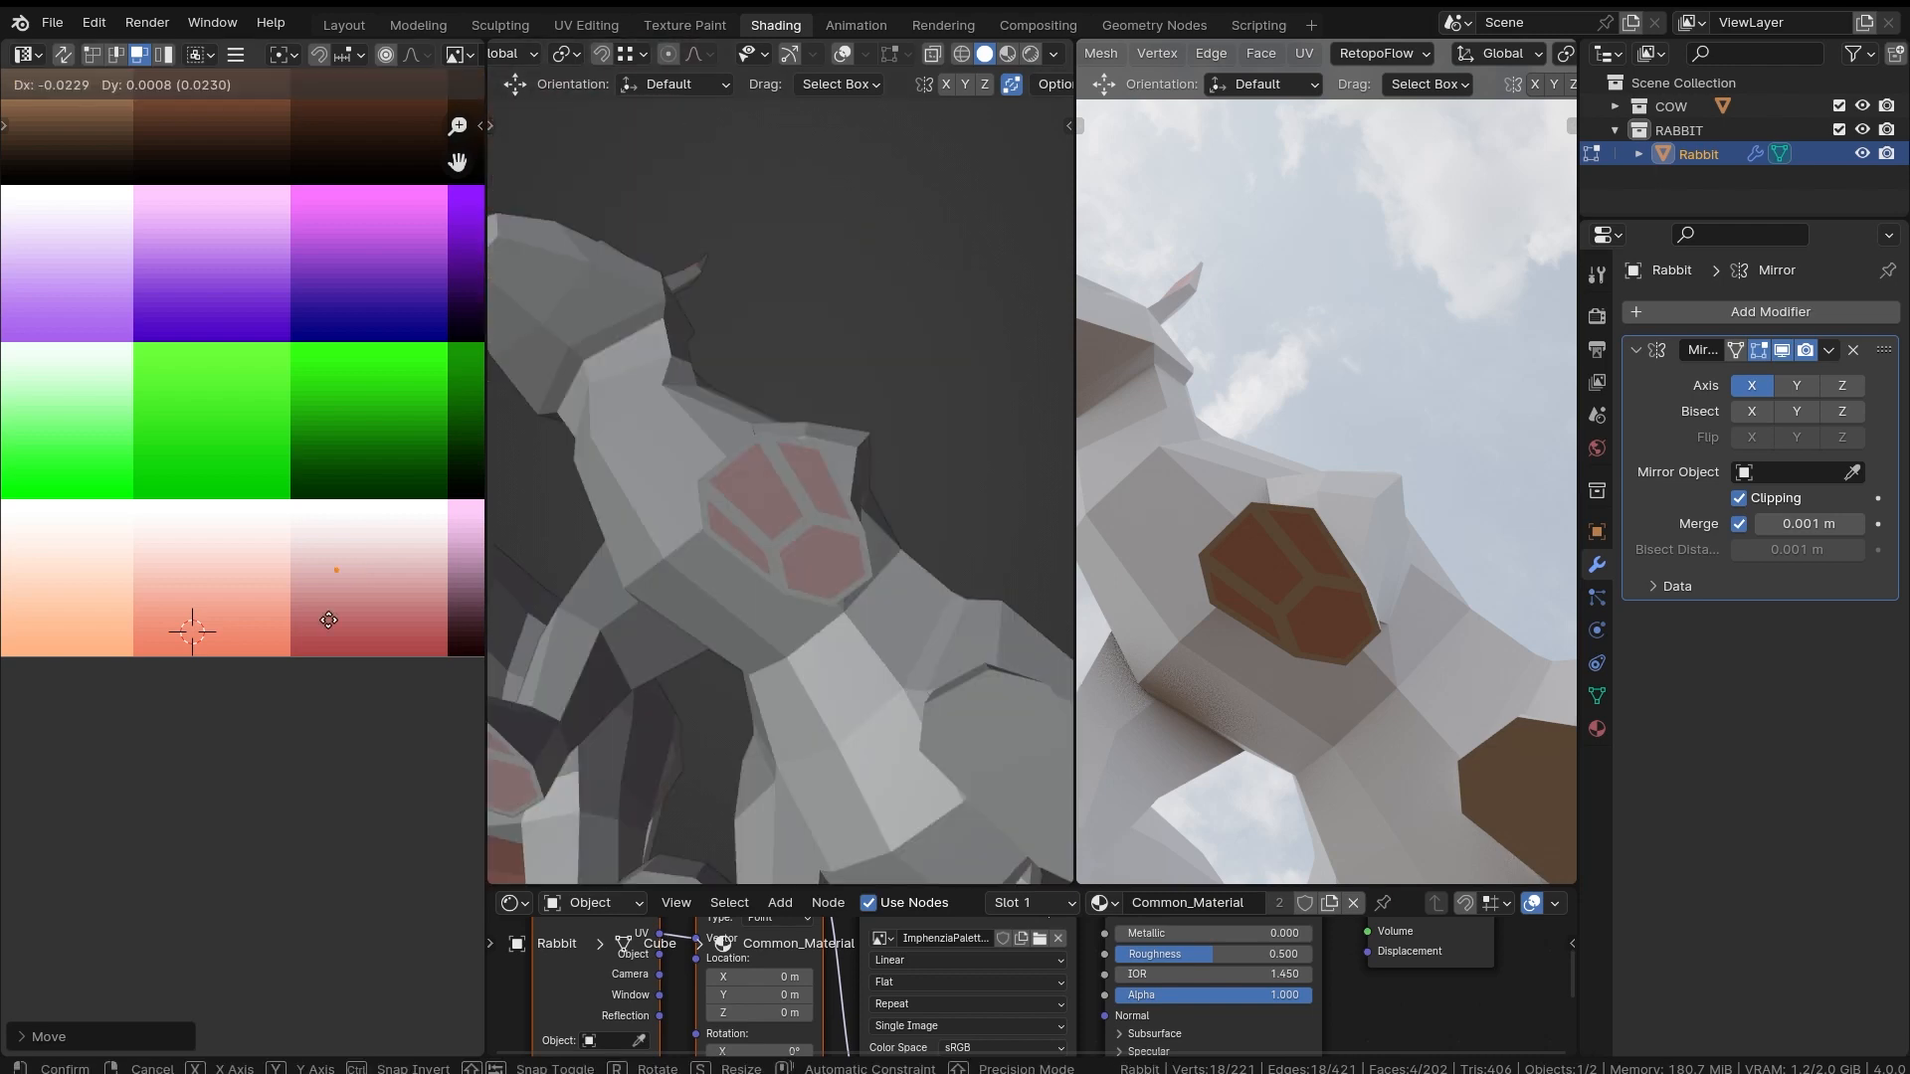
click(330, 618)
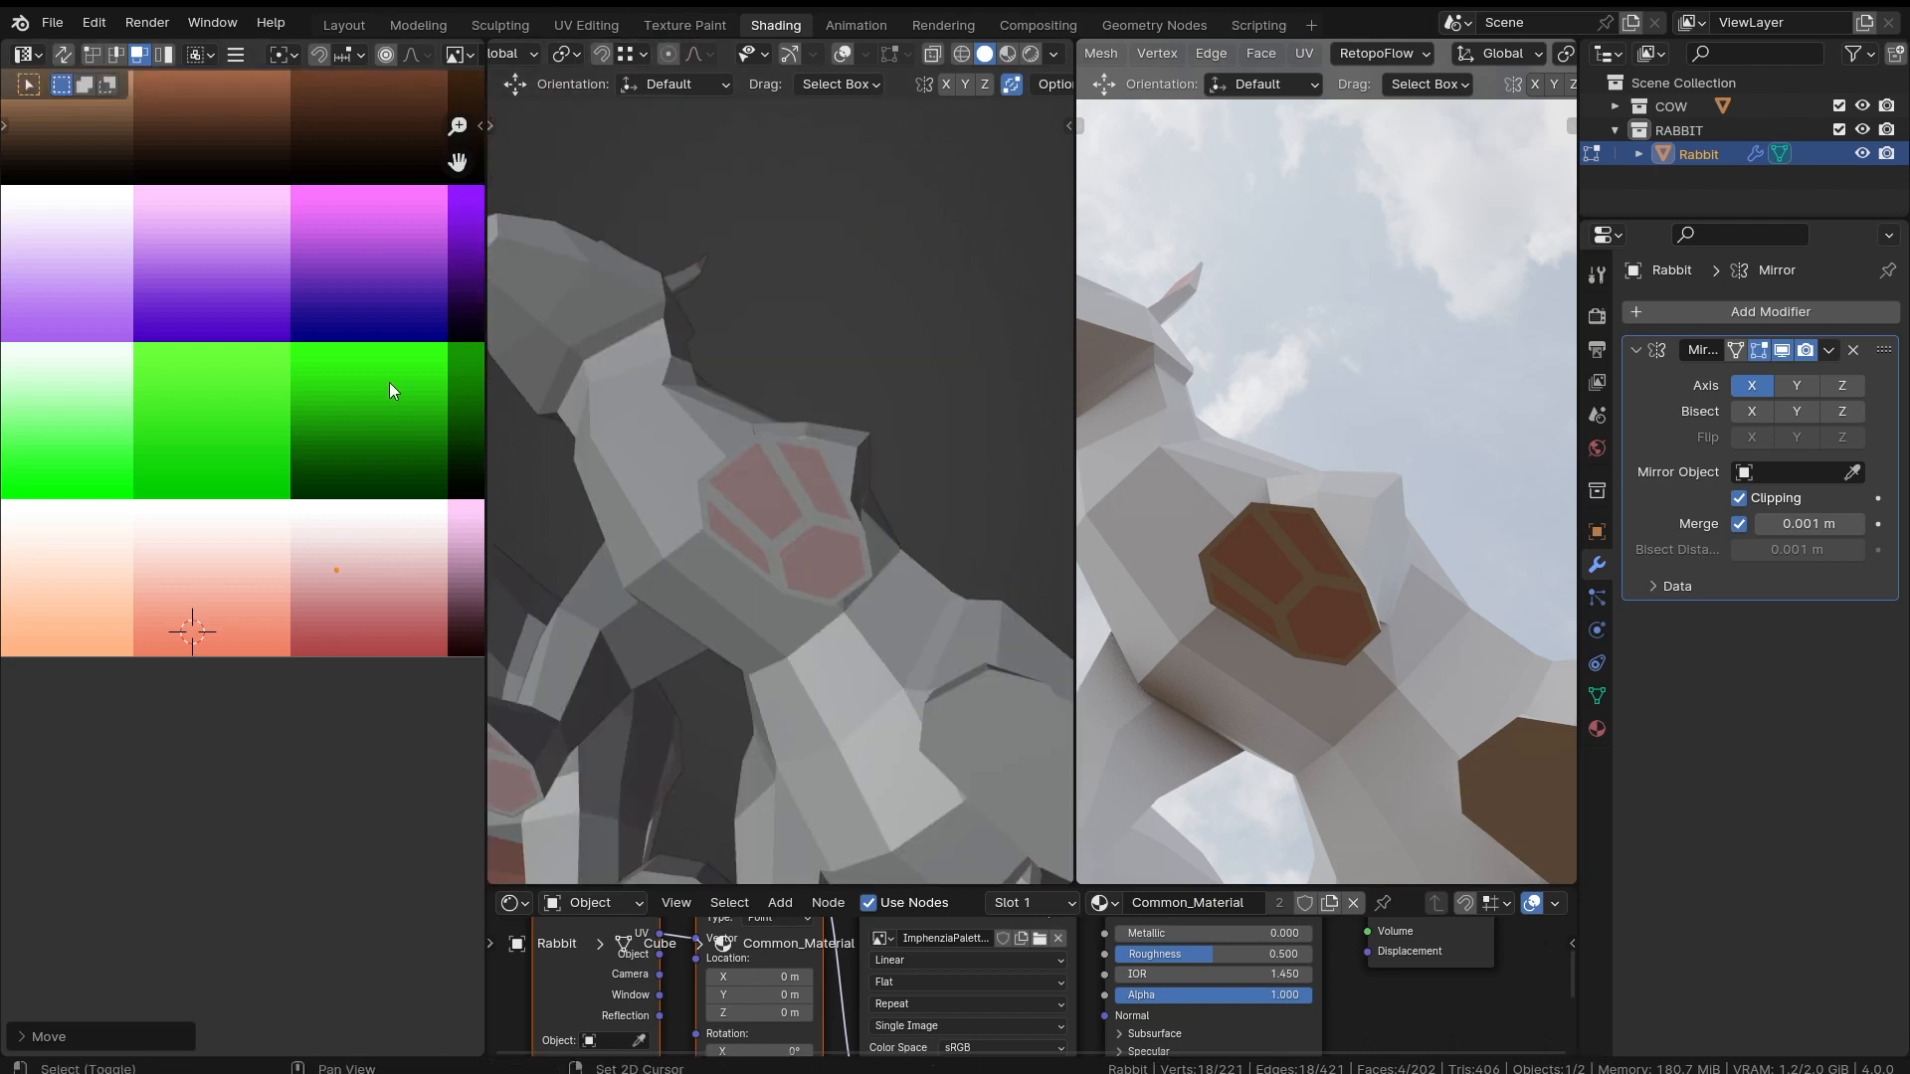
key(shift+s)
click(402, 526)
scroll(396, 629, down, 7)
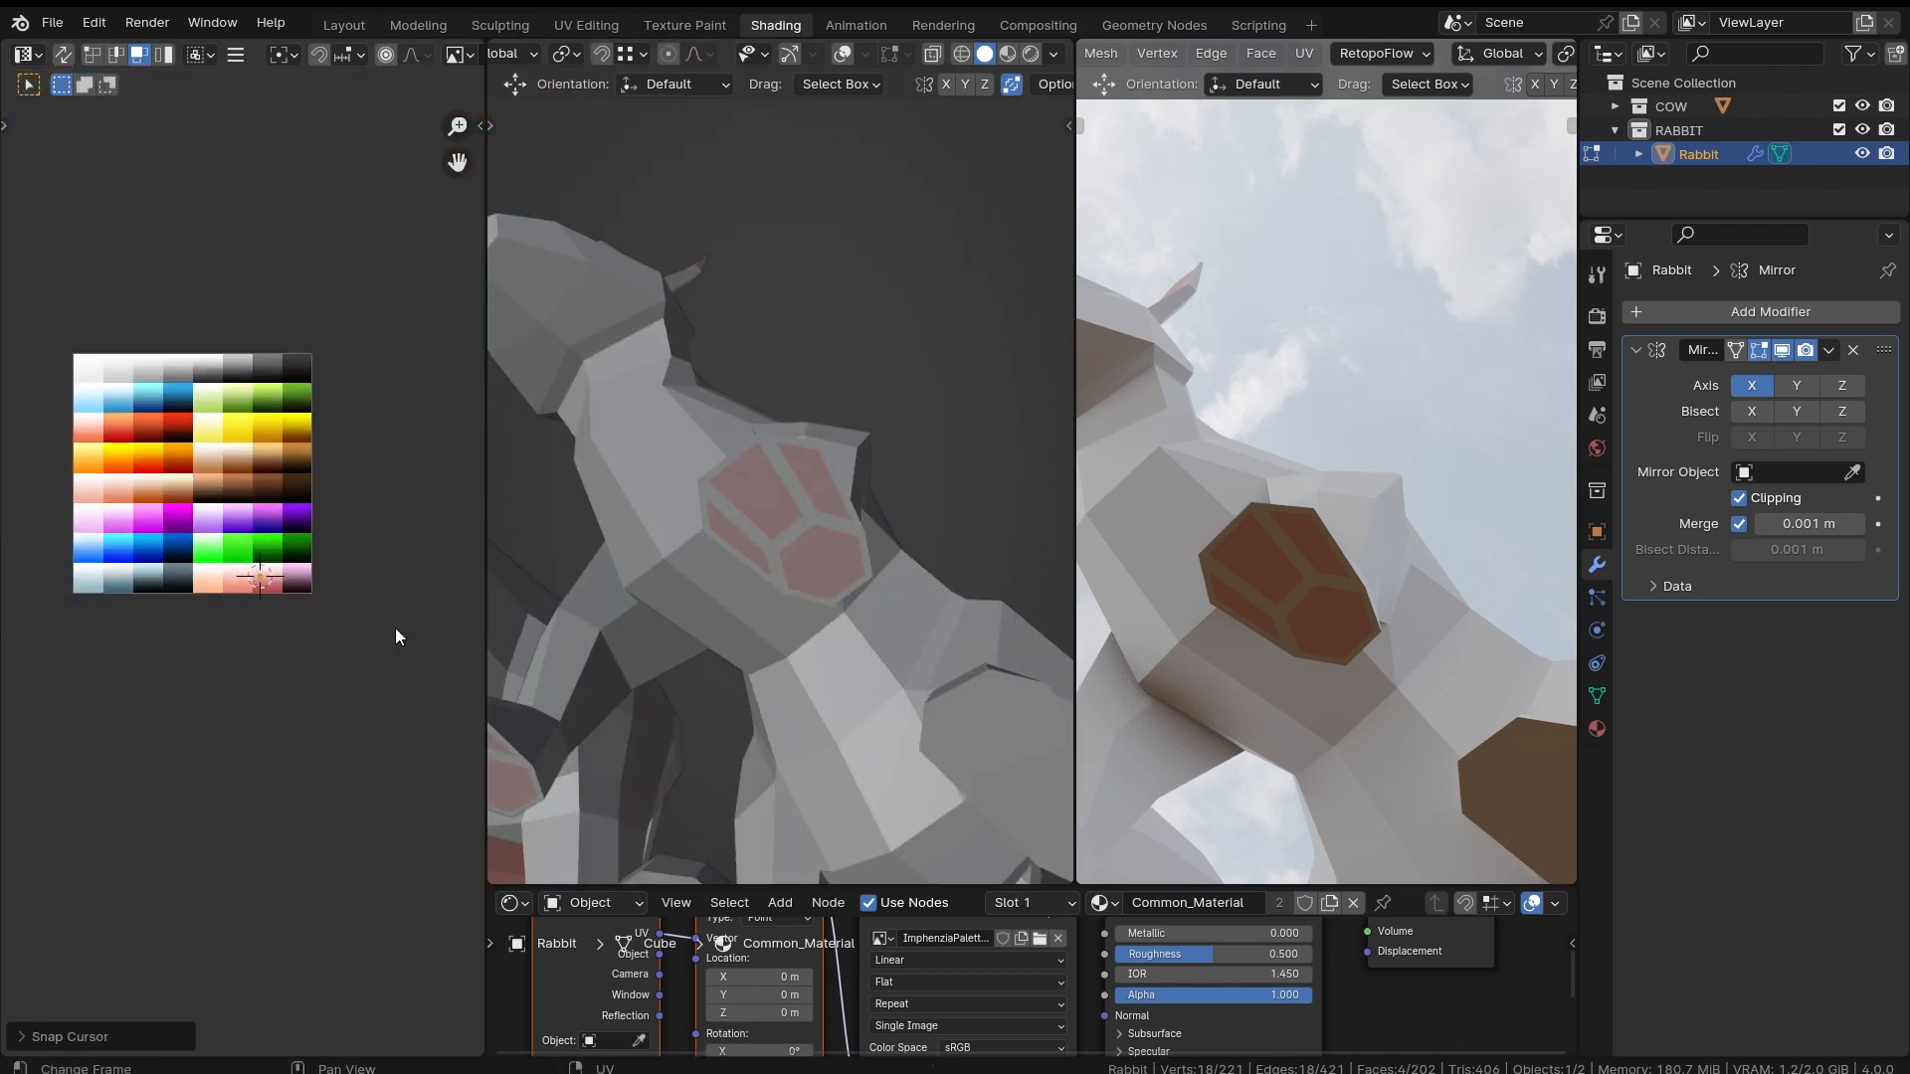
Step: Leave Edit Mode and show the modelling viewport's overlays and gizmos again
key(Tab)
middle_drag(958, 696, 852, 200)
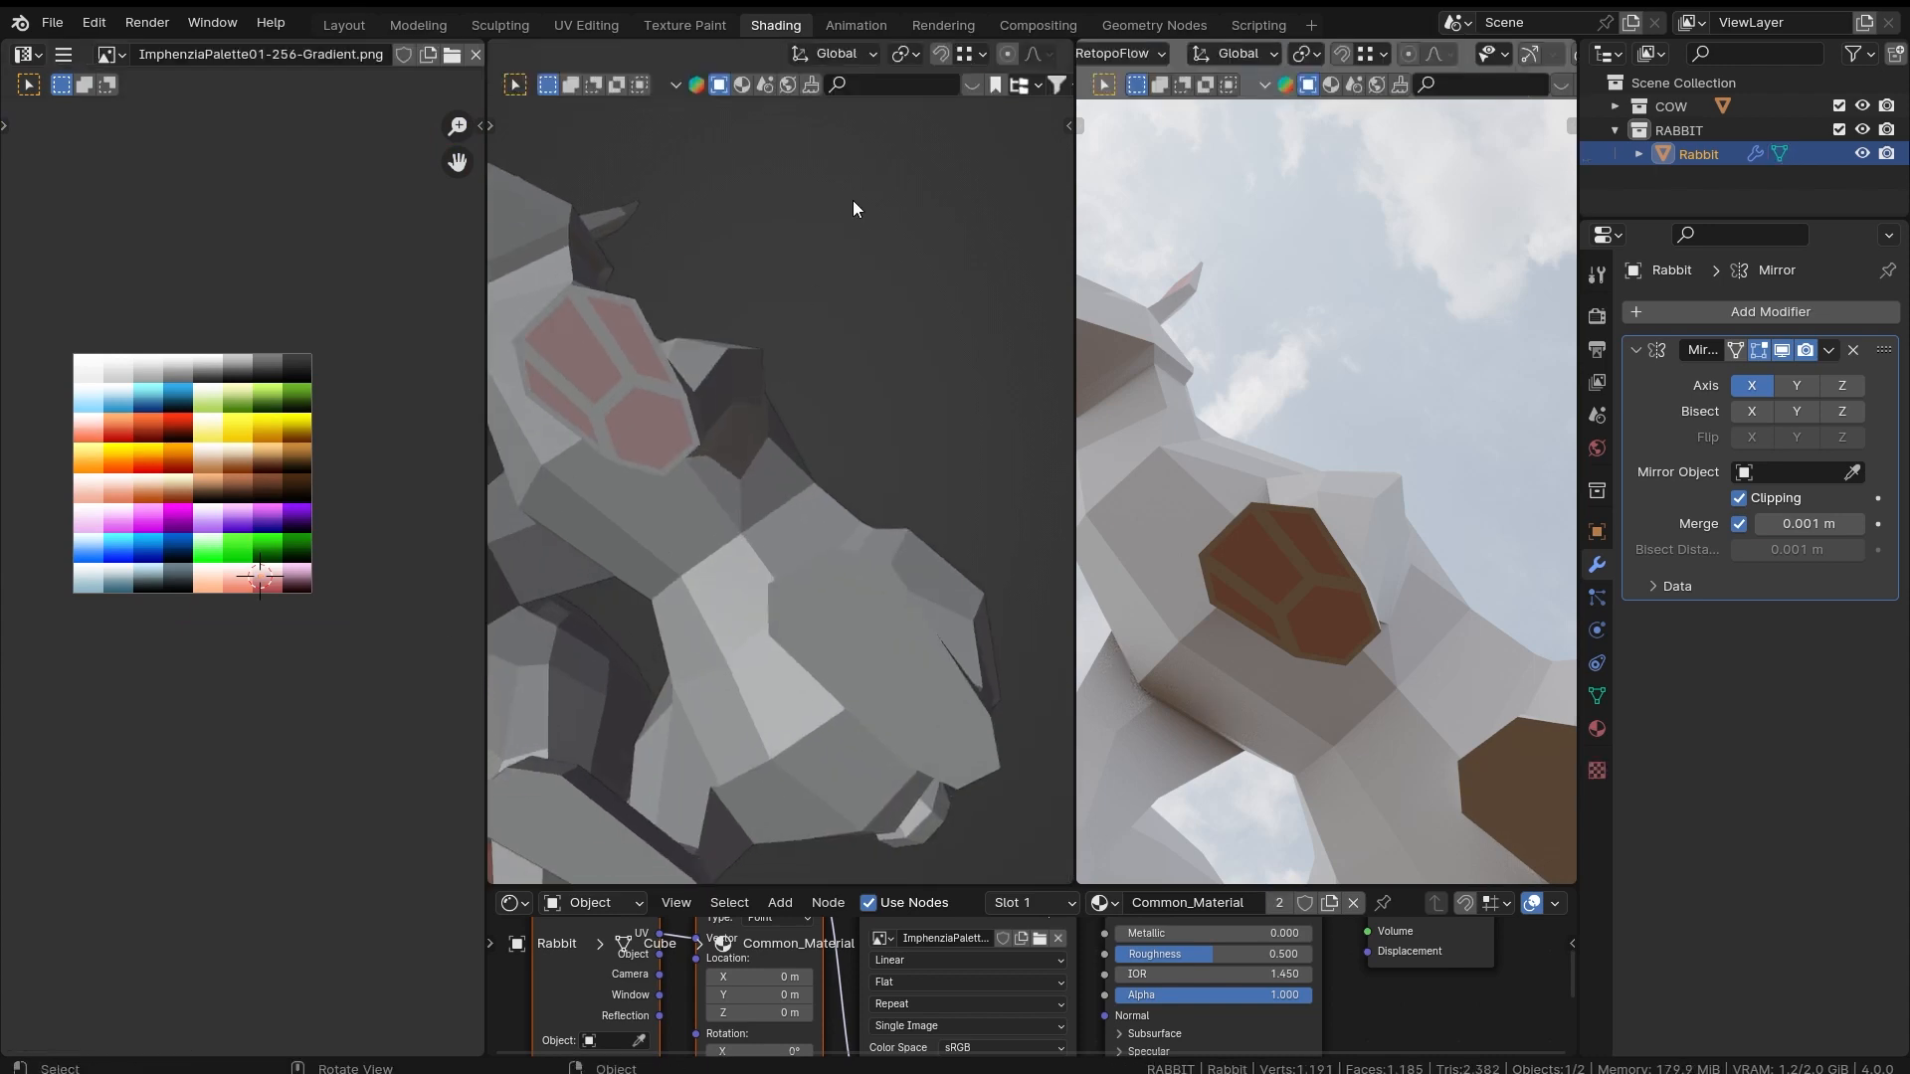
click(880, 54)
click(827, 52)
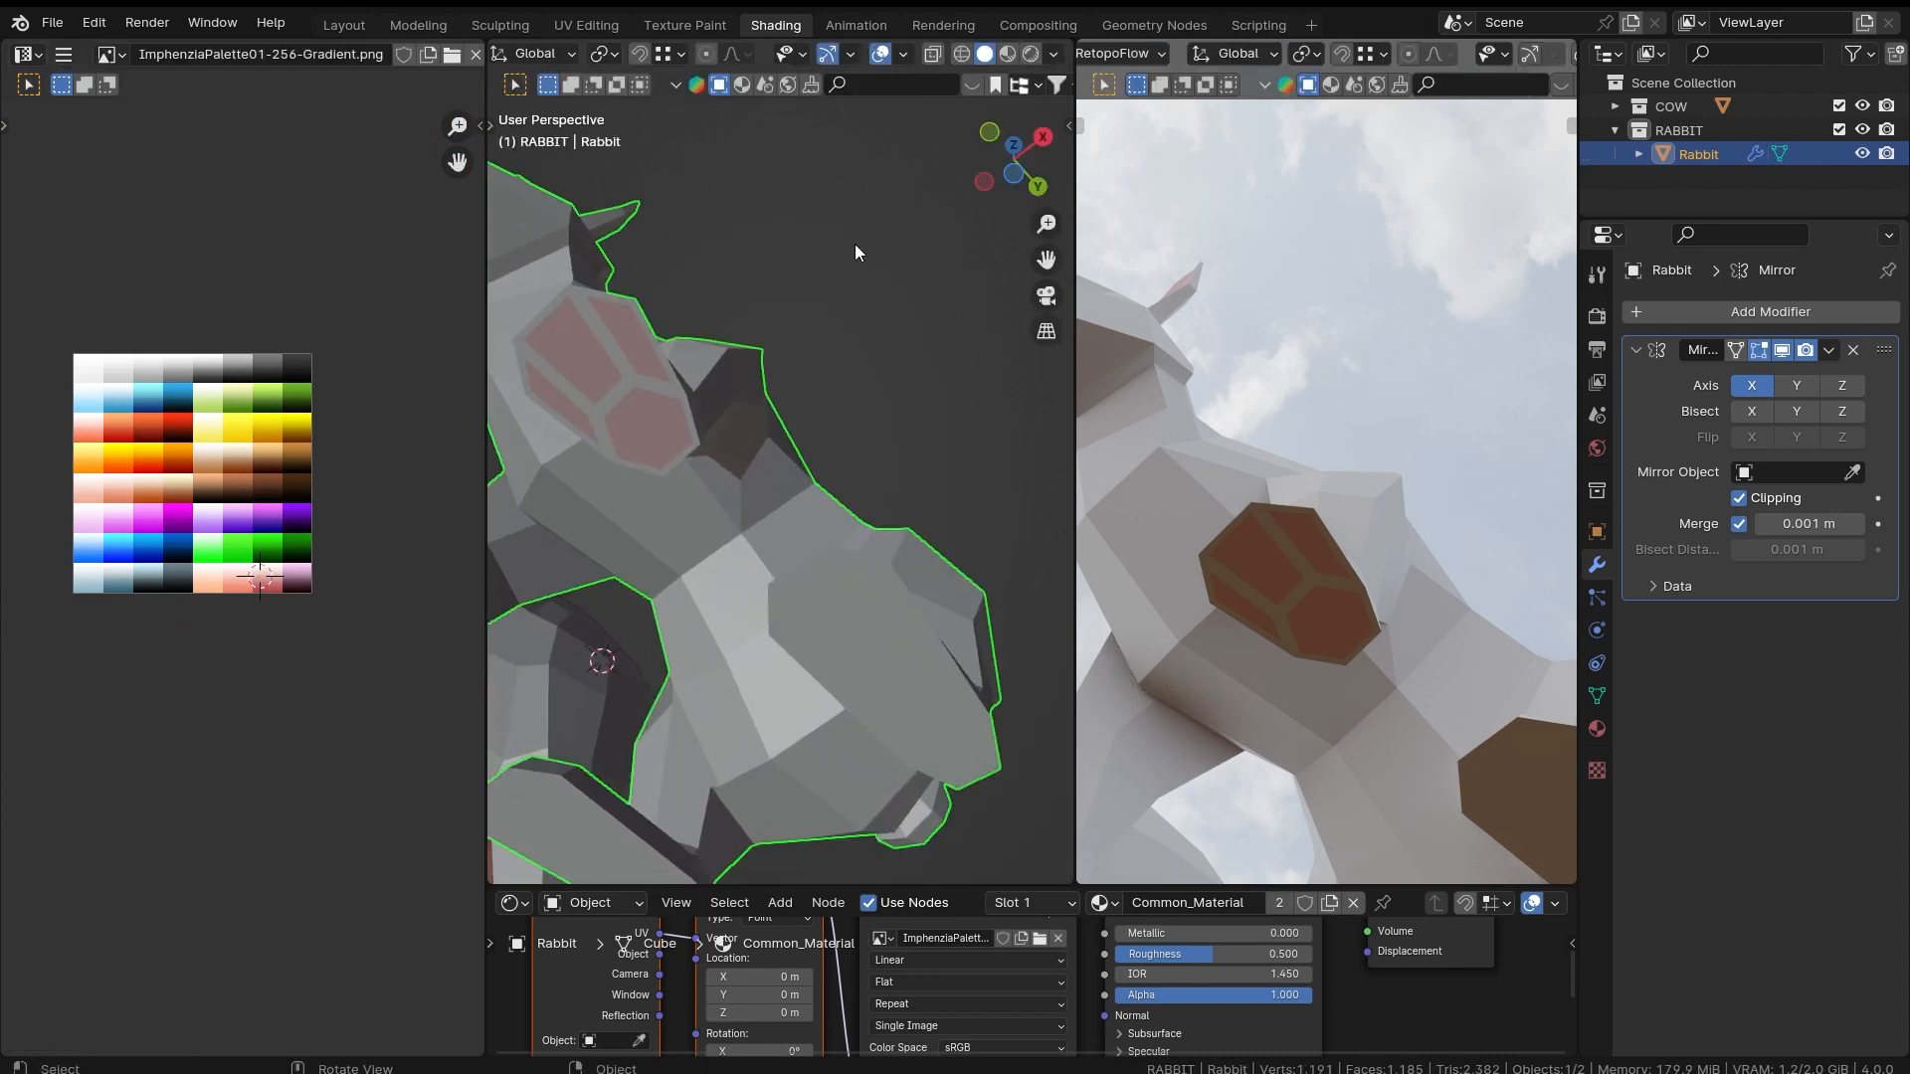
Step: Select the three long sole faces of the rabbit's hind foot in Edit Mode and inset them individually by about 0.008 m
scroll(710, 575, up, 3)
key(Tab)
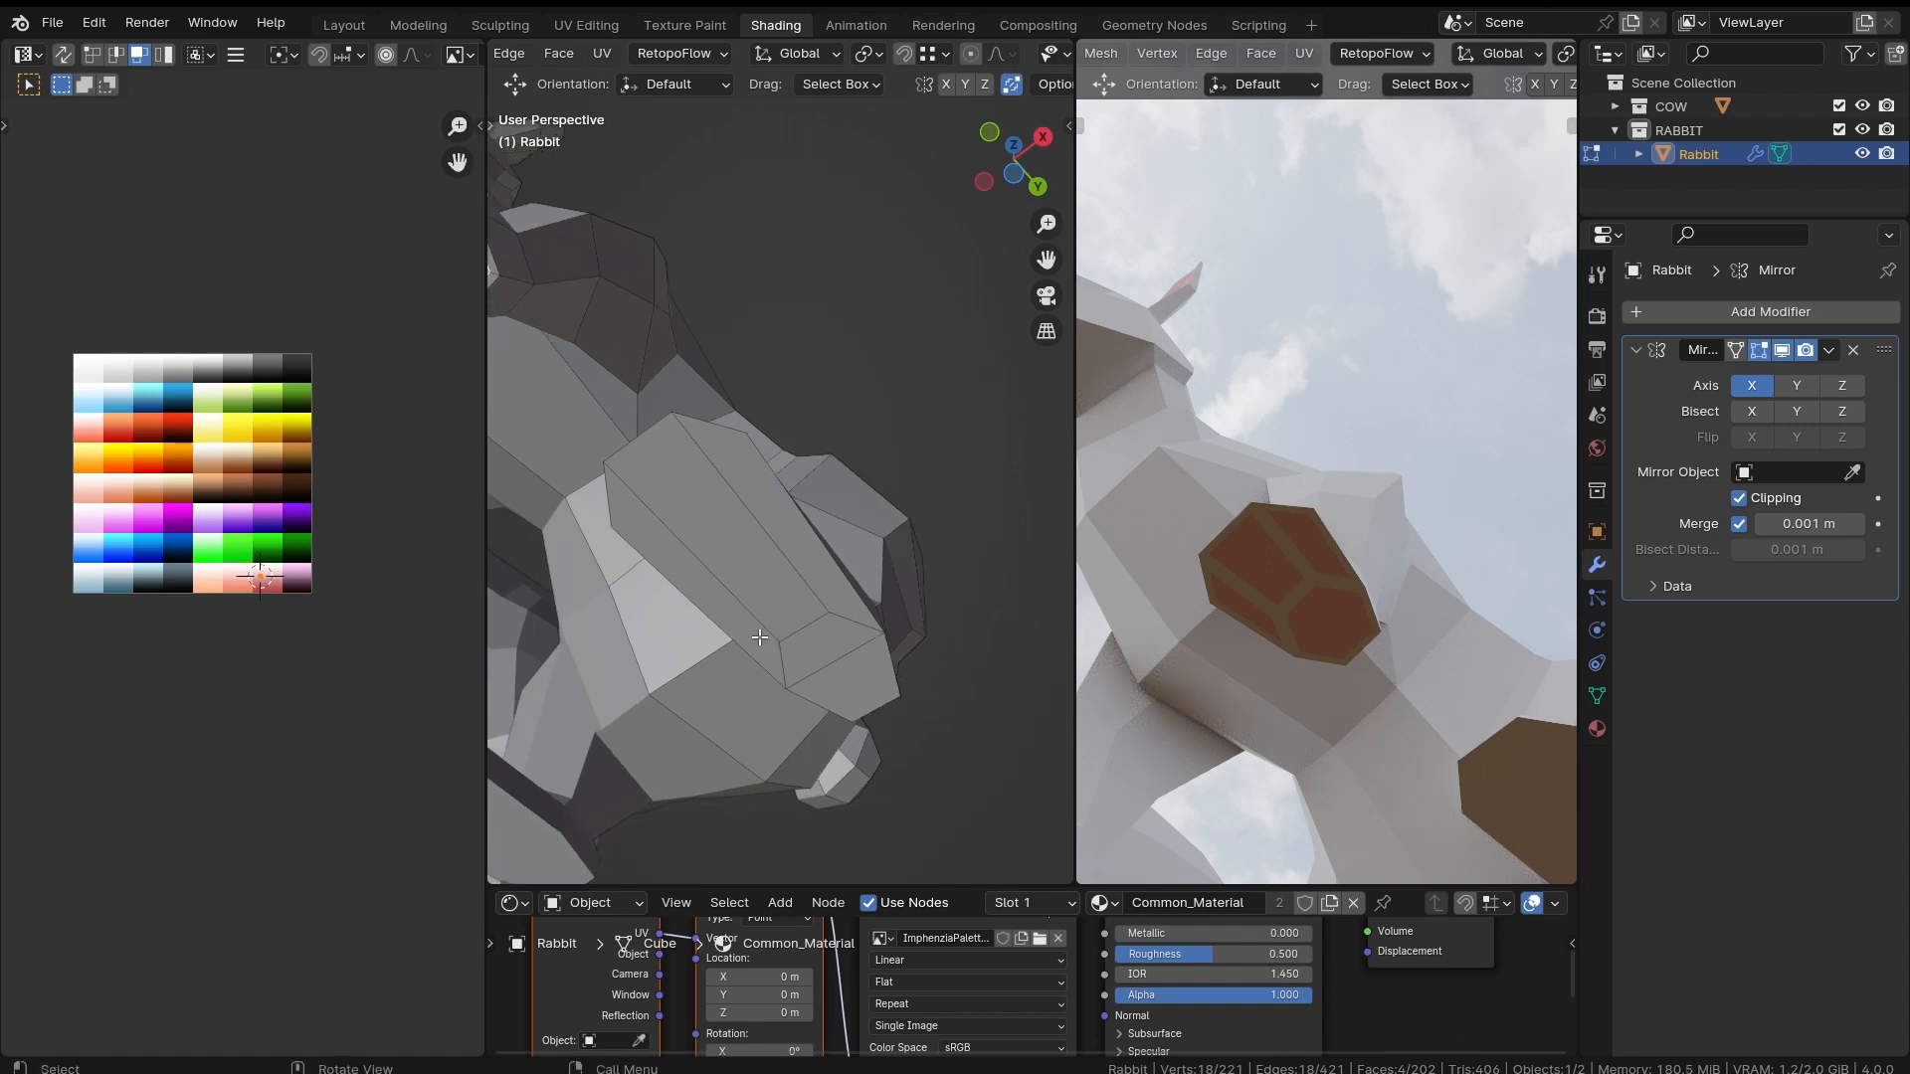
middle_drag(759, 634, 826, 567)
shift+middle_drag(716, 660, 694, 527)
click(678, 527)
shift+click(728, 537)
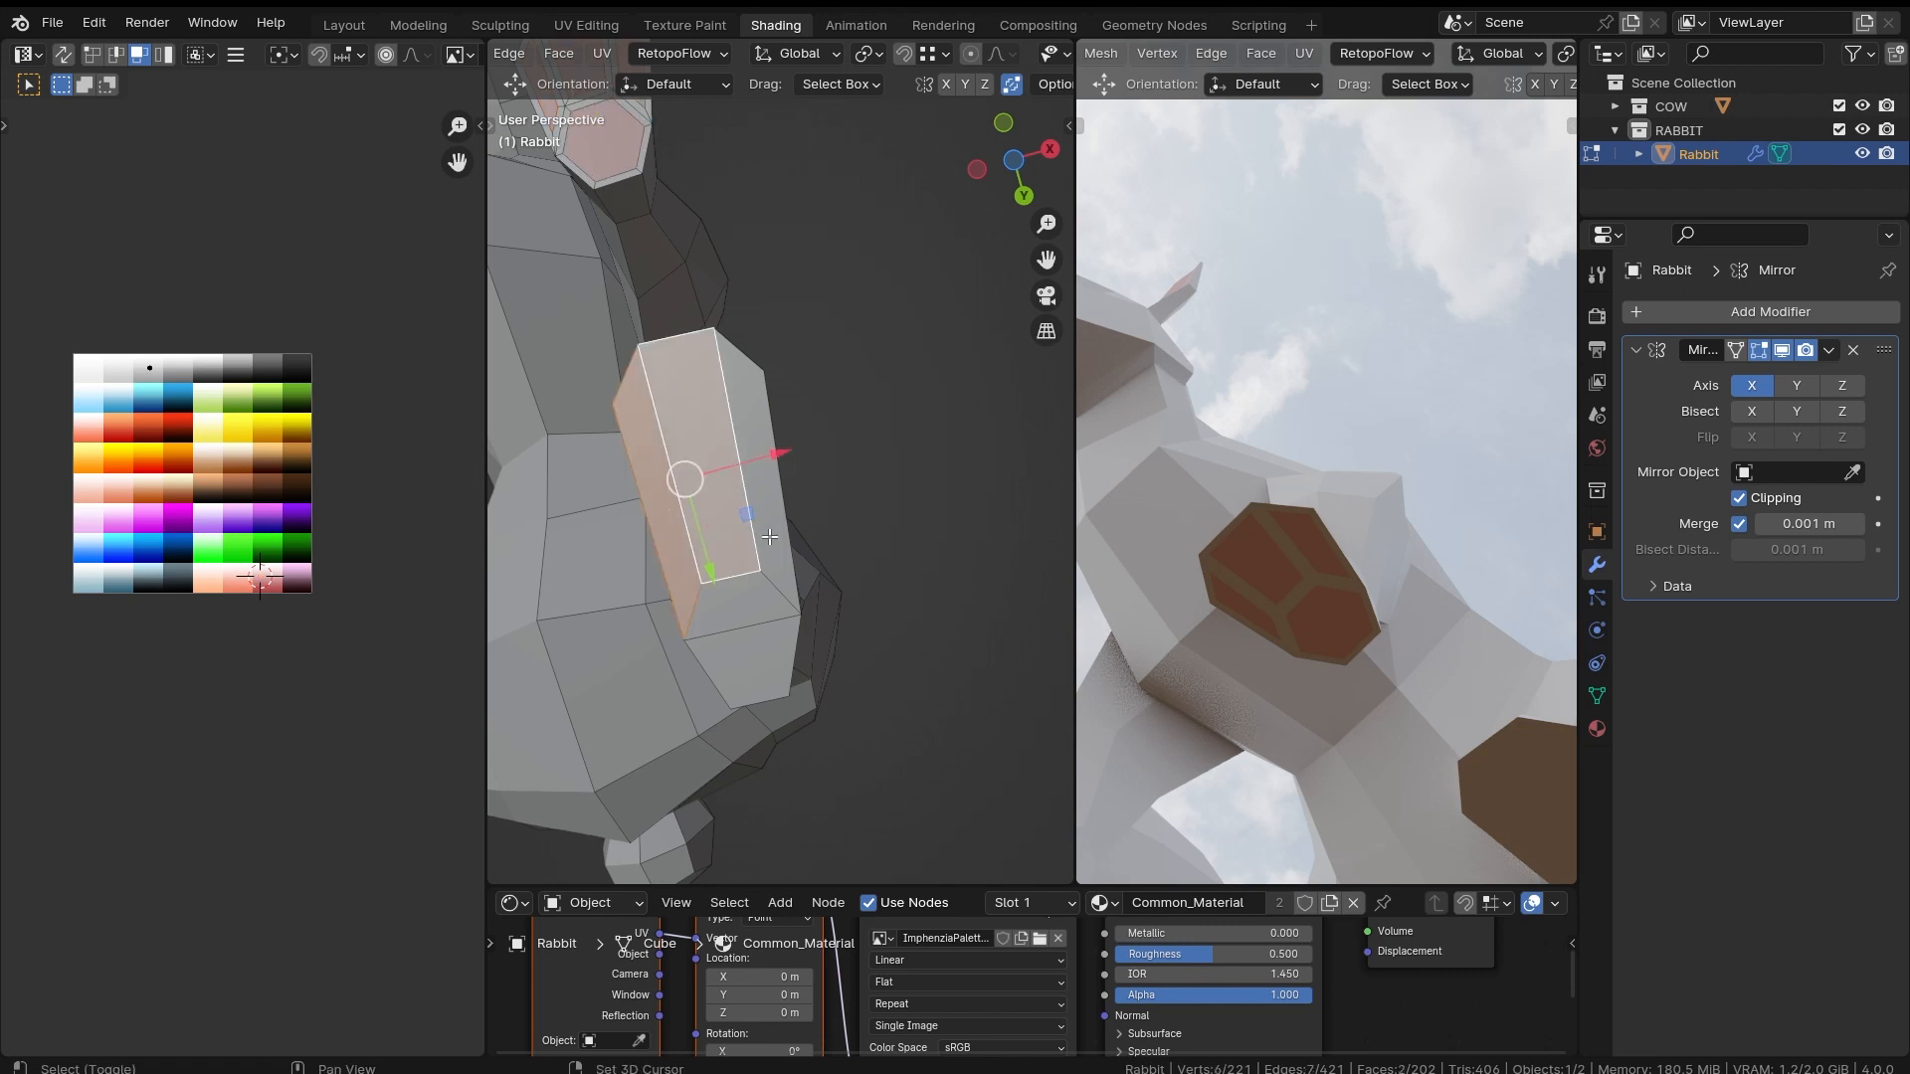
shift+click(774, 487)
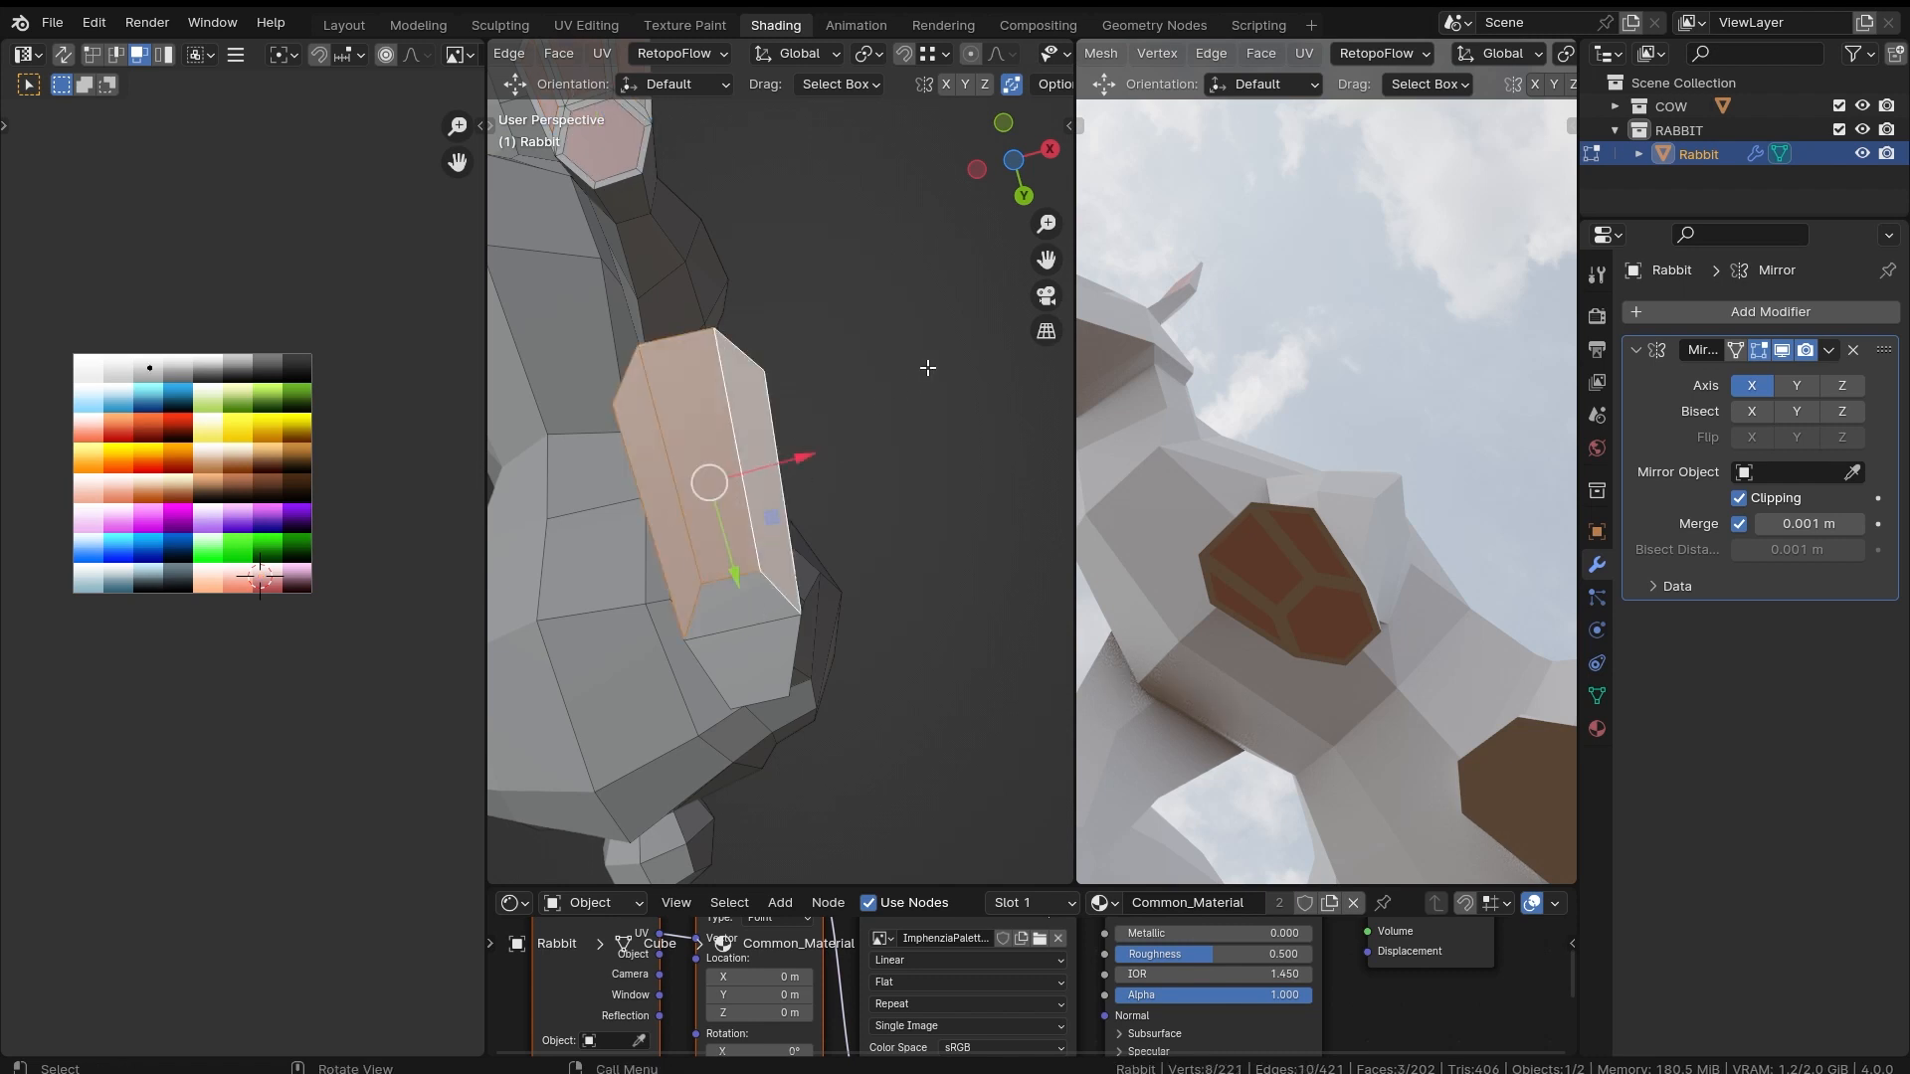
key(i)
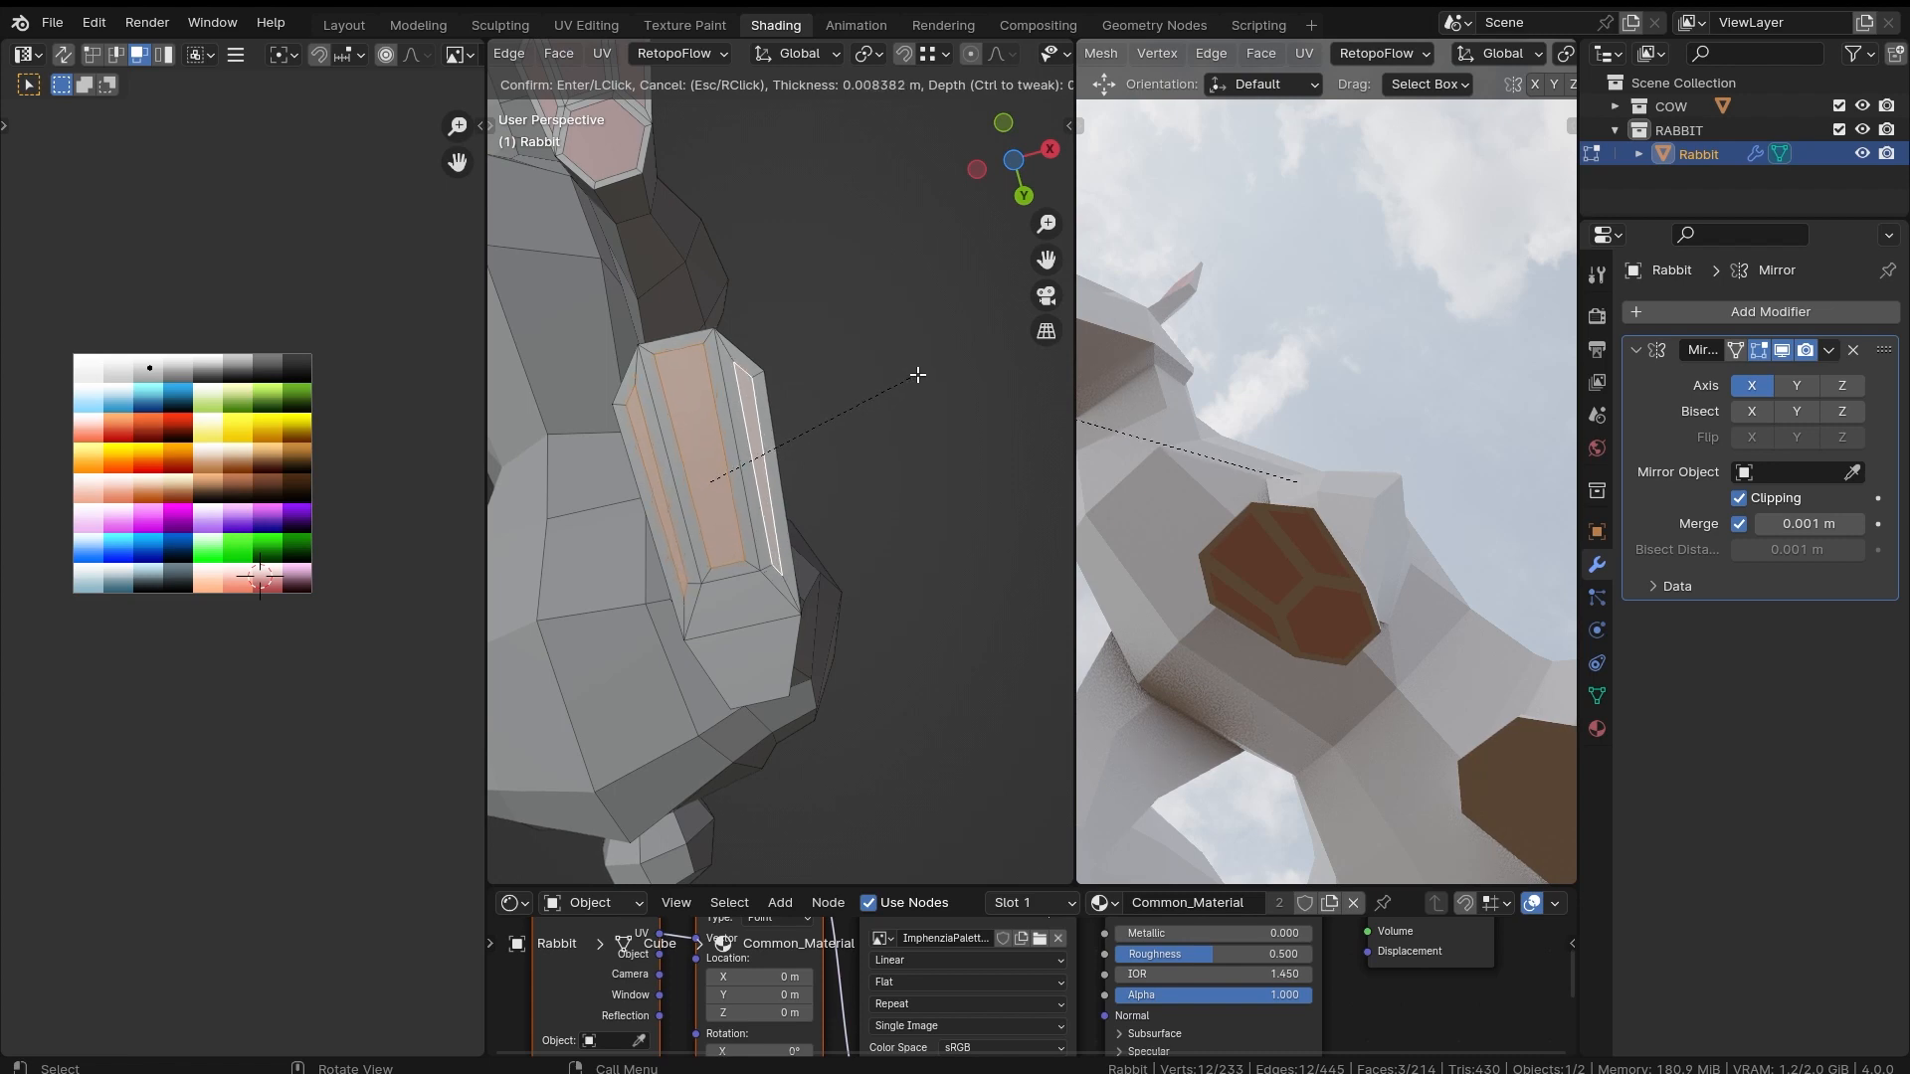
click(918, 375)
Step: Select the two heel faces of the hind foot's sole and inset them together by about 0.015 m
middle_drag(751, 677, 748, 645)
click(741, 614)
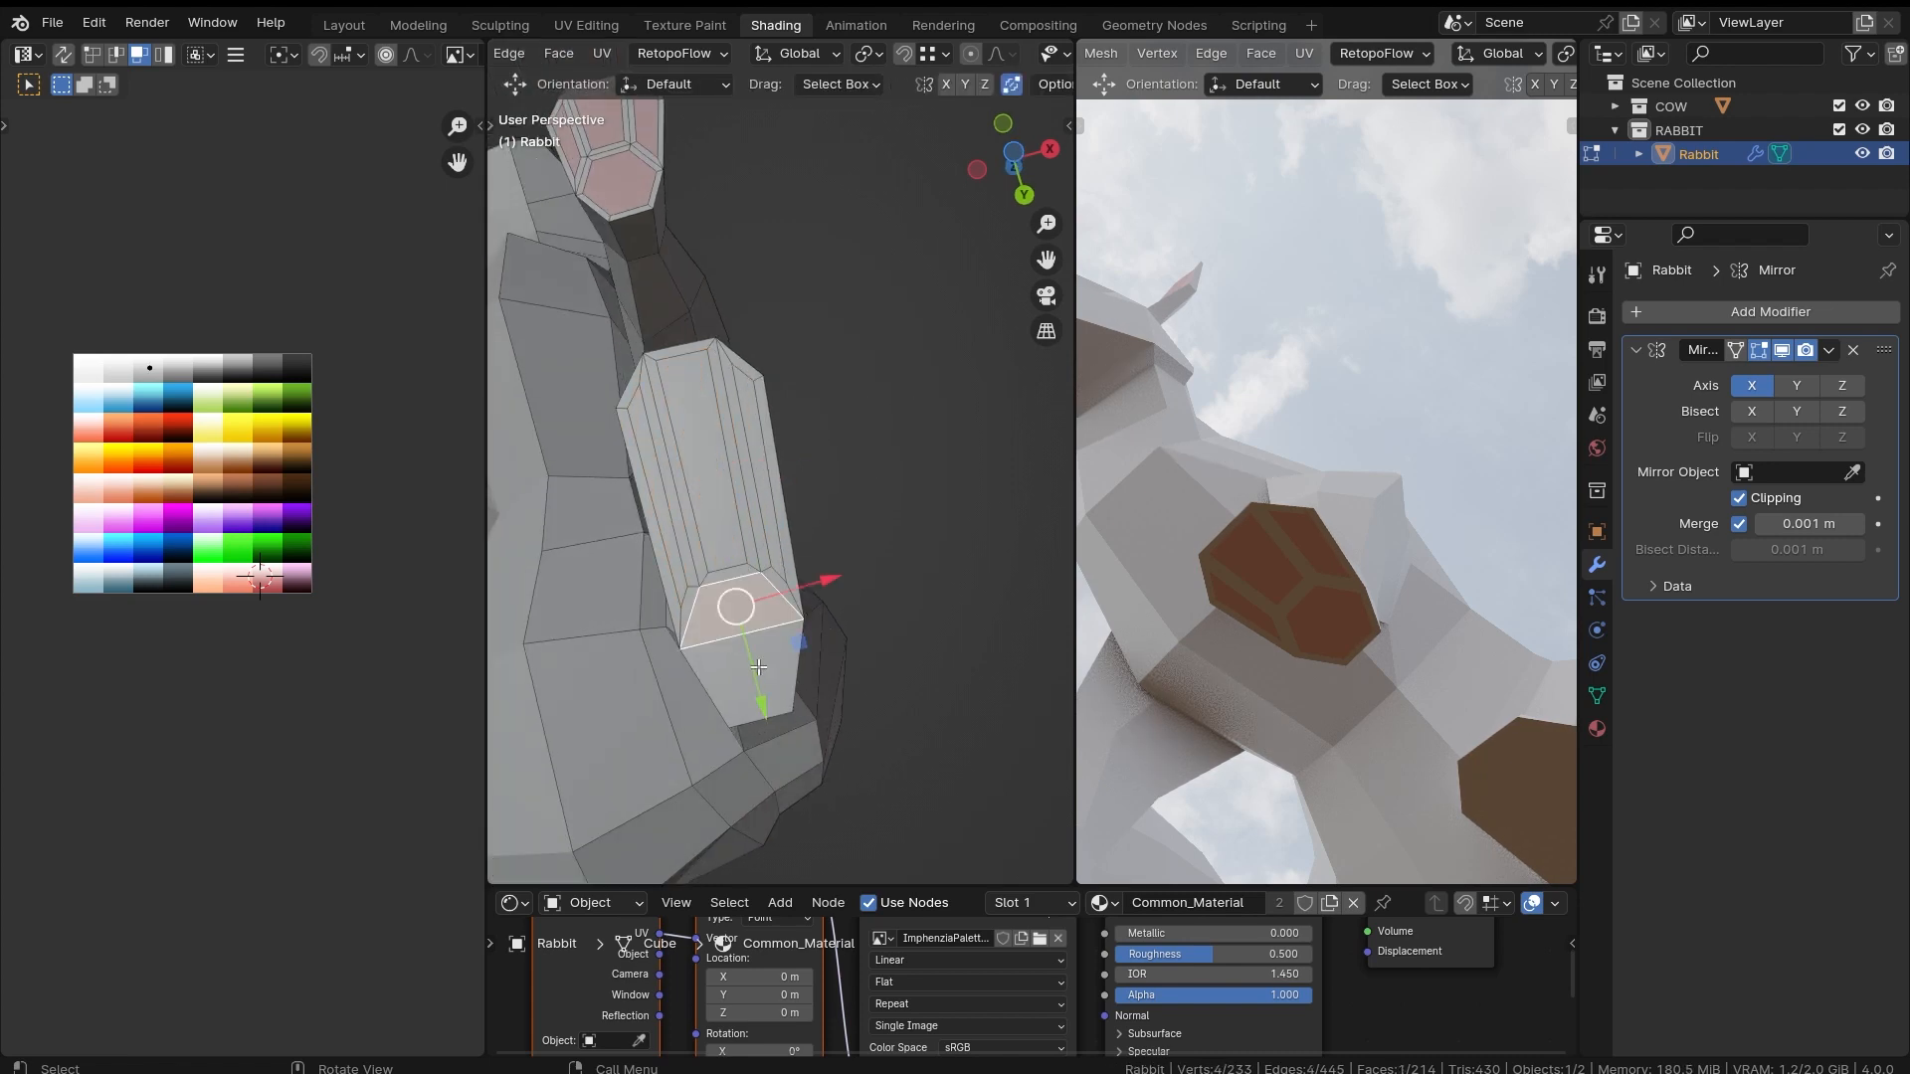
shift+click(752, 668)
key(i)
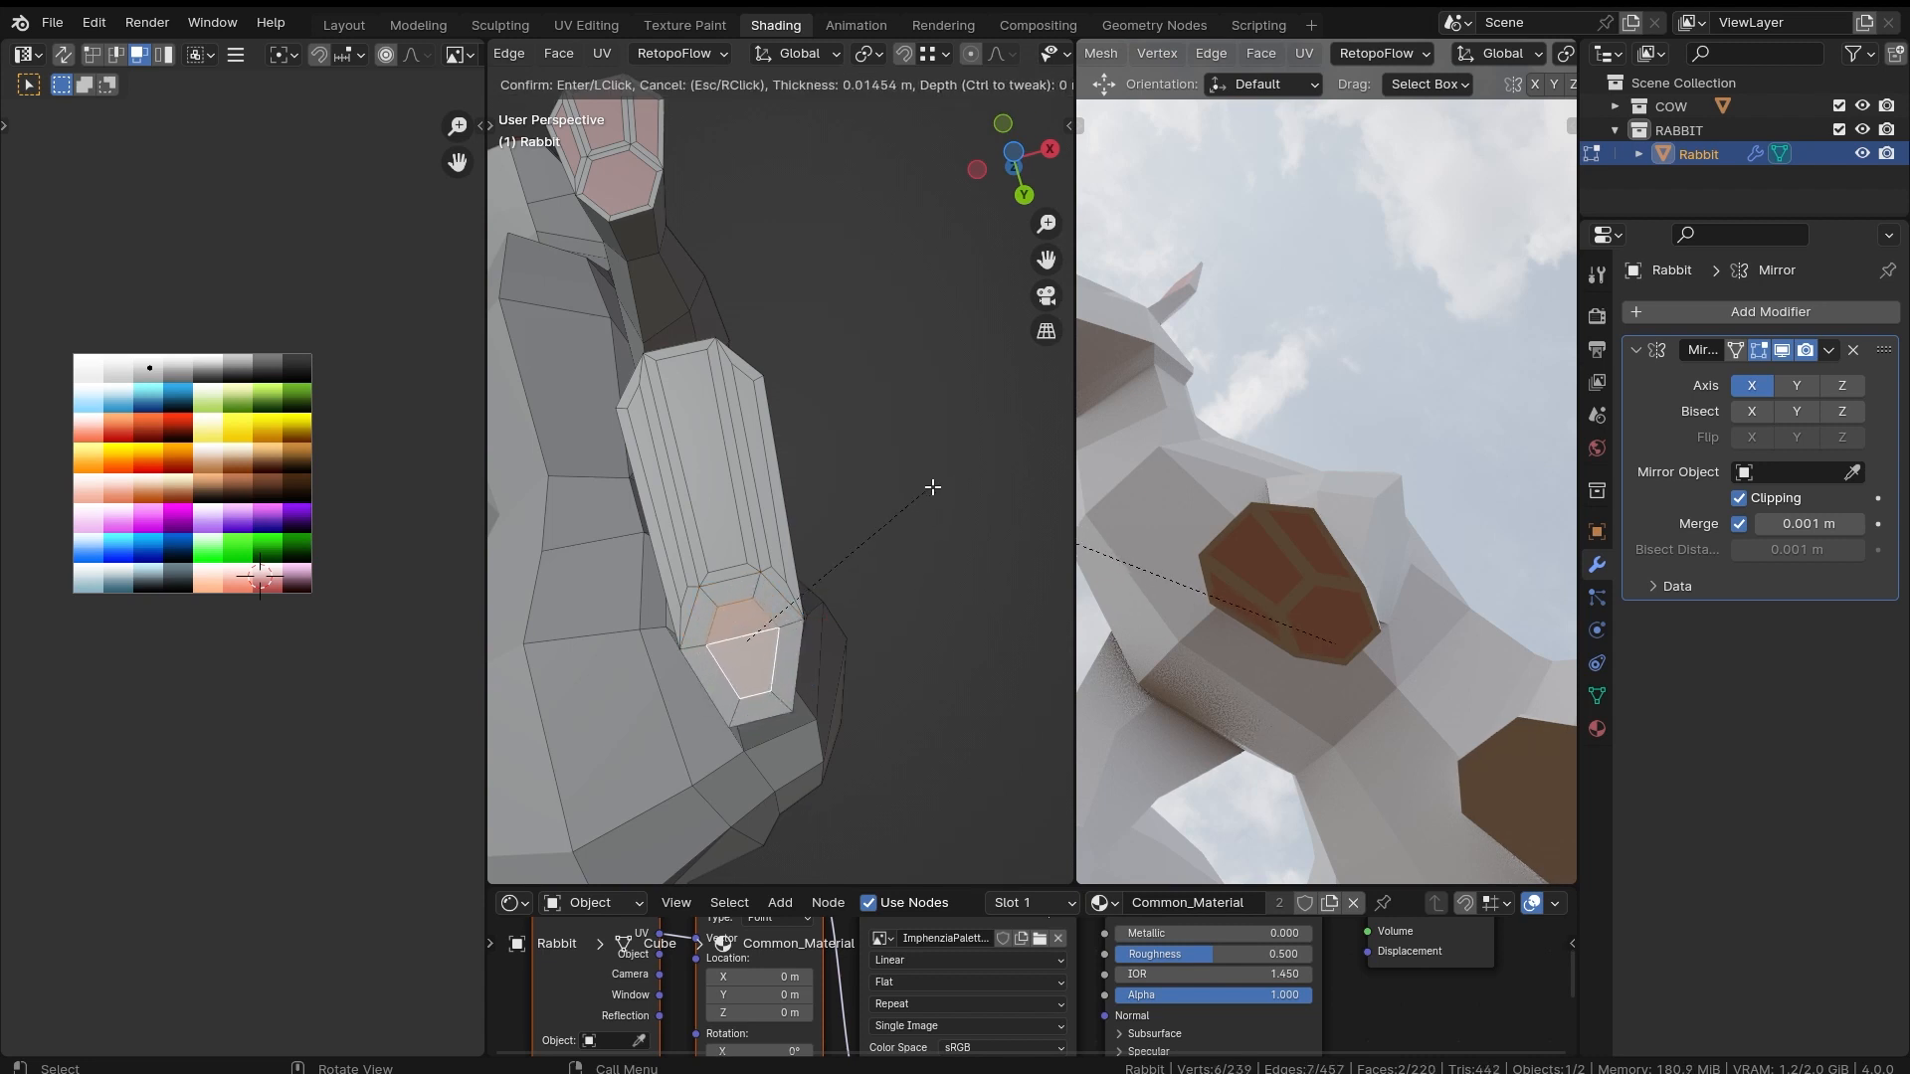
click(932, 487)
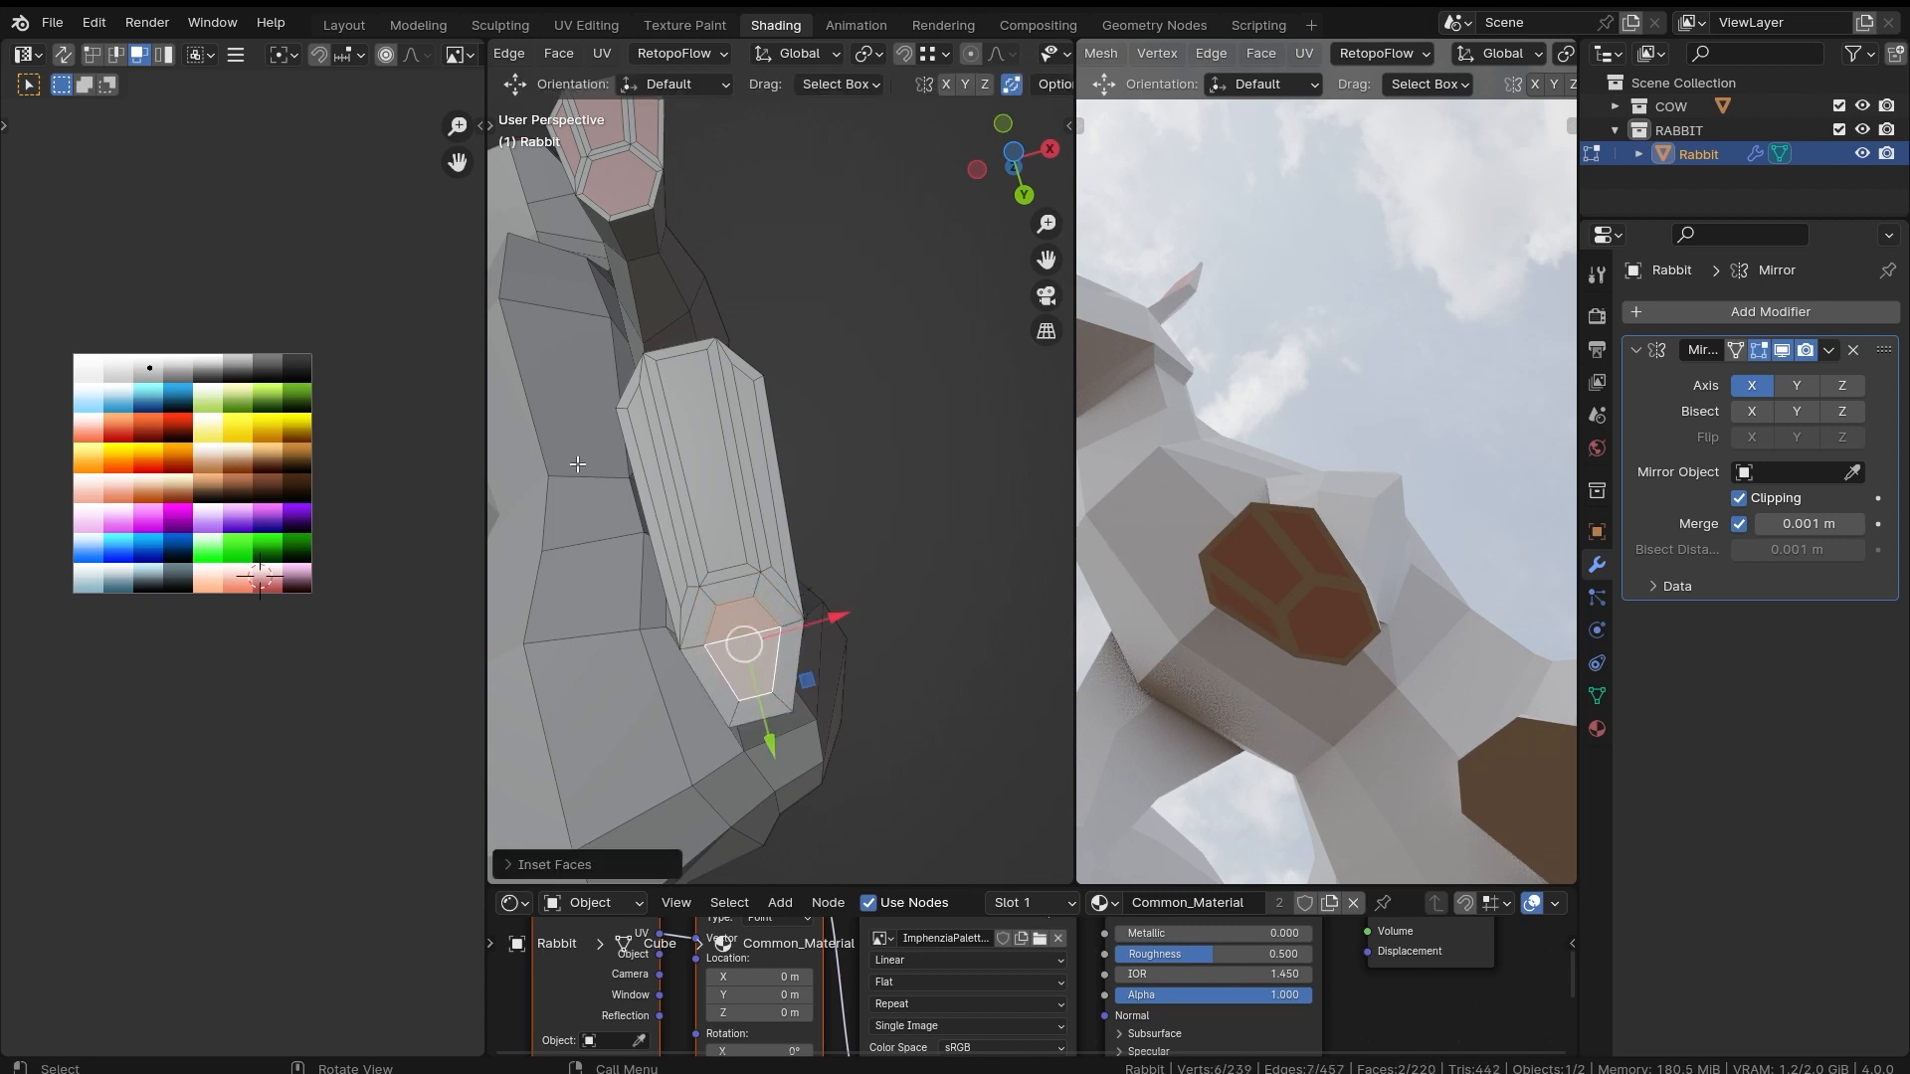
Step: Add the three long inset faces to the heel pad selection and snap their UVs to the 2D cursor with offset
shift+click(657, 477)
shift+click(708, 448)
shift+click(765, 451)
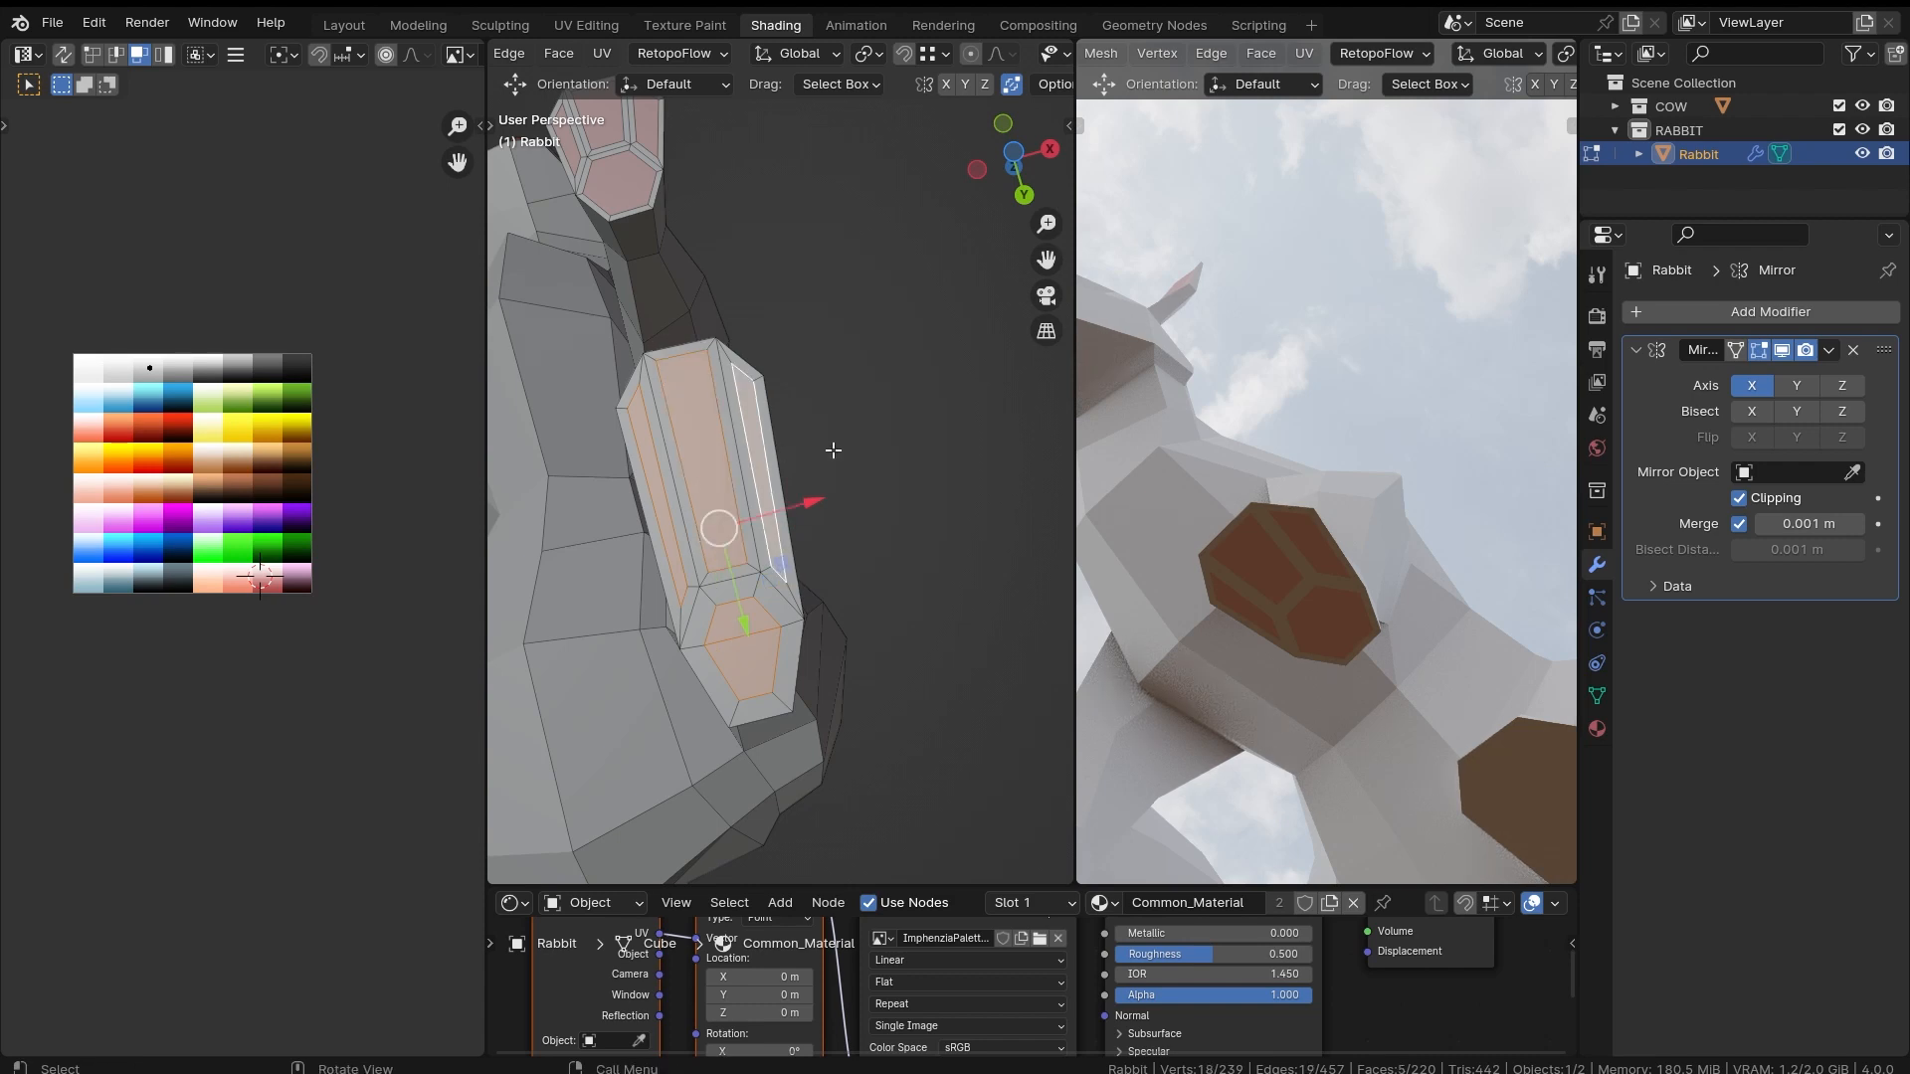
middle_drag(833, 451, 794, 454)
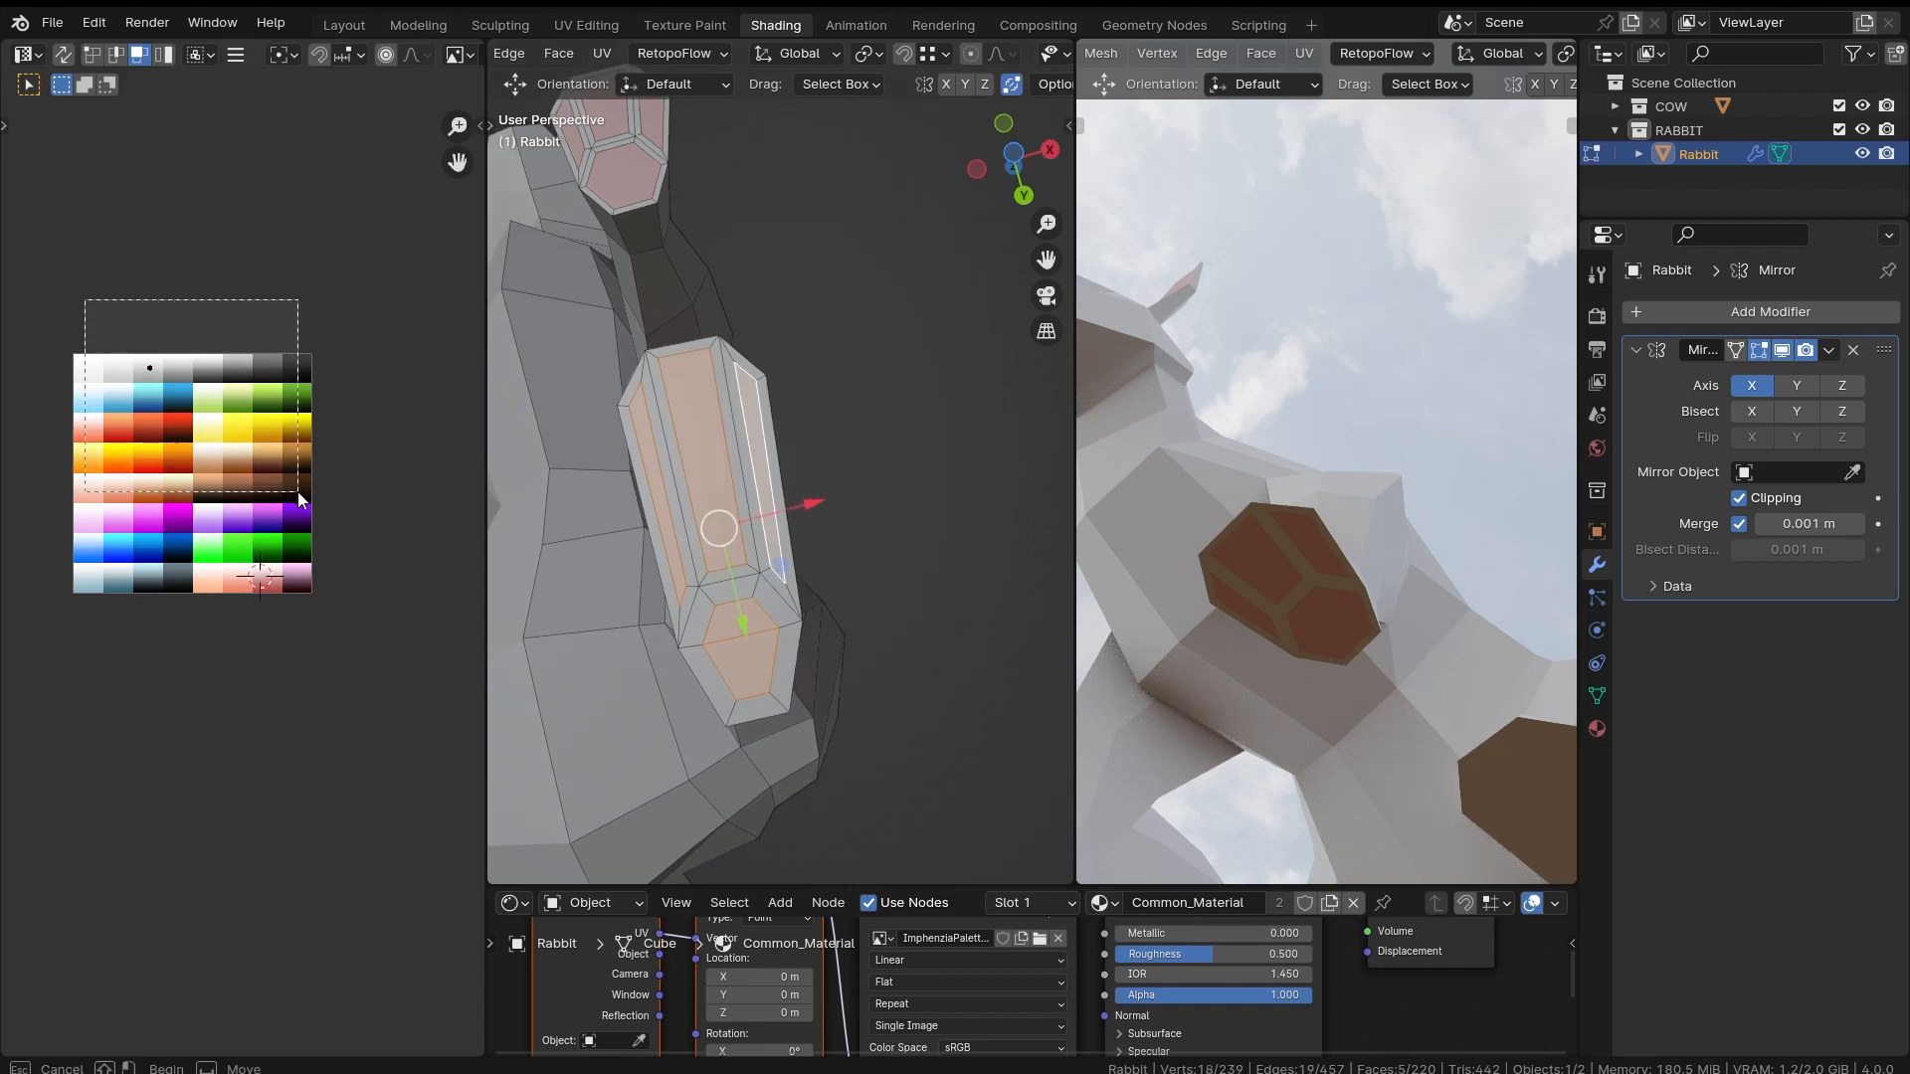
scroll(290, 461, up, 2)
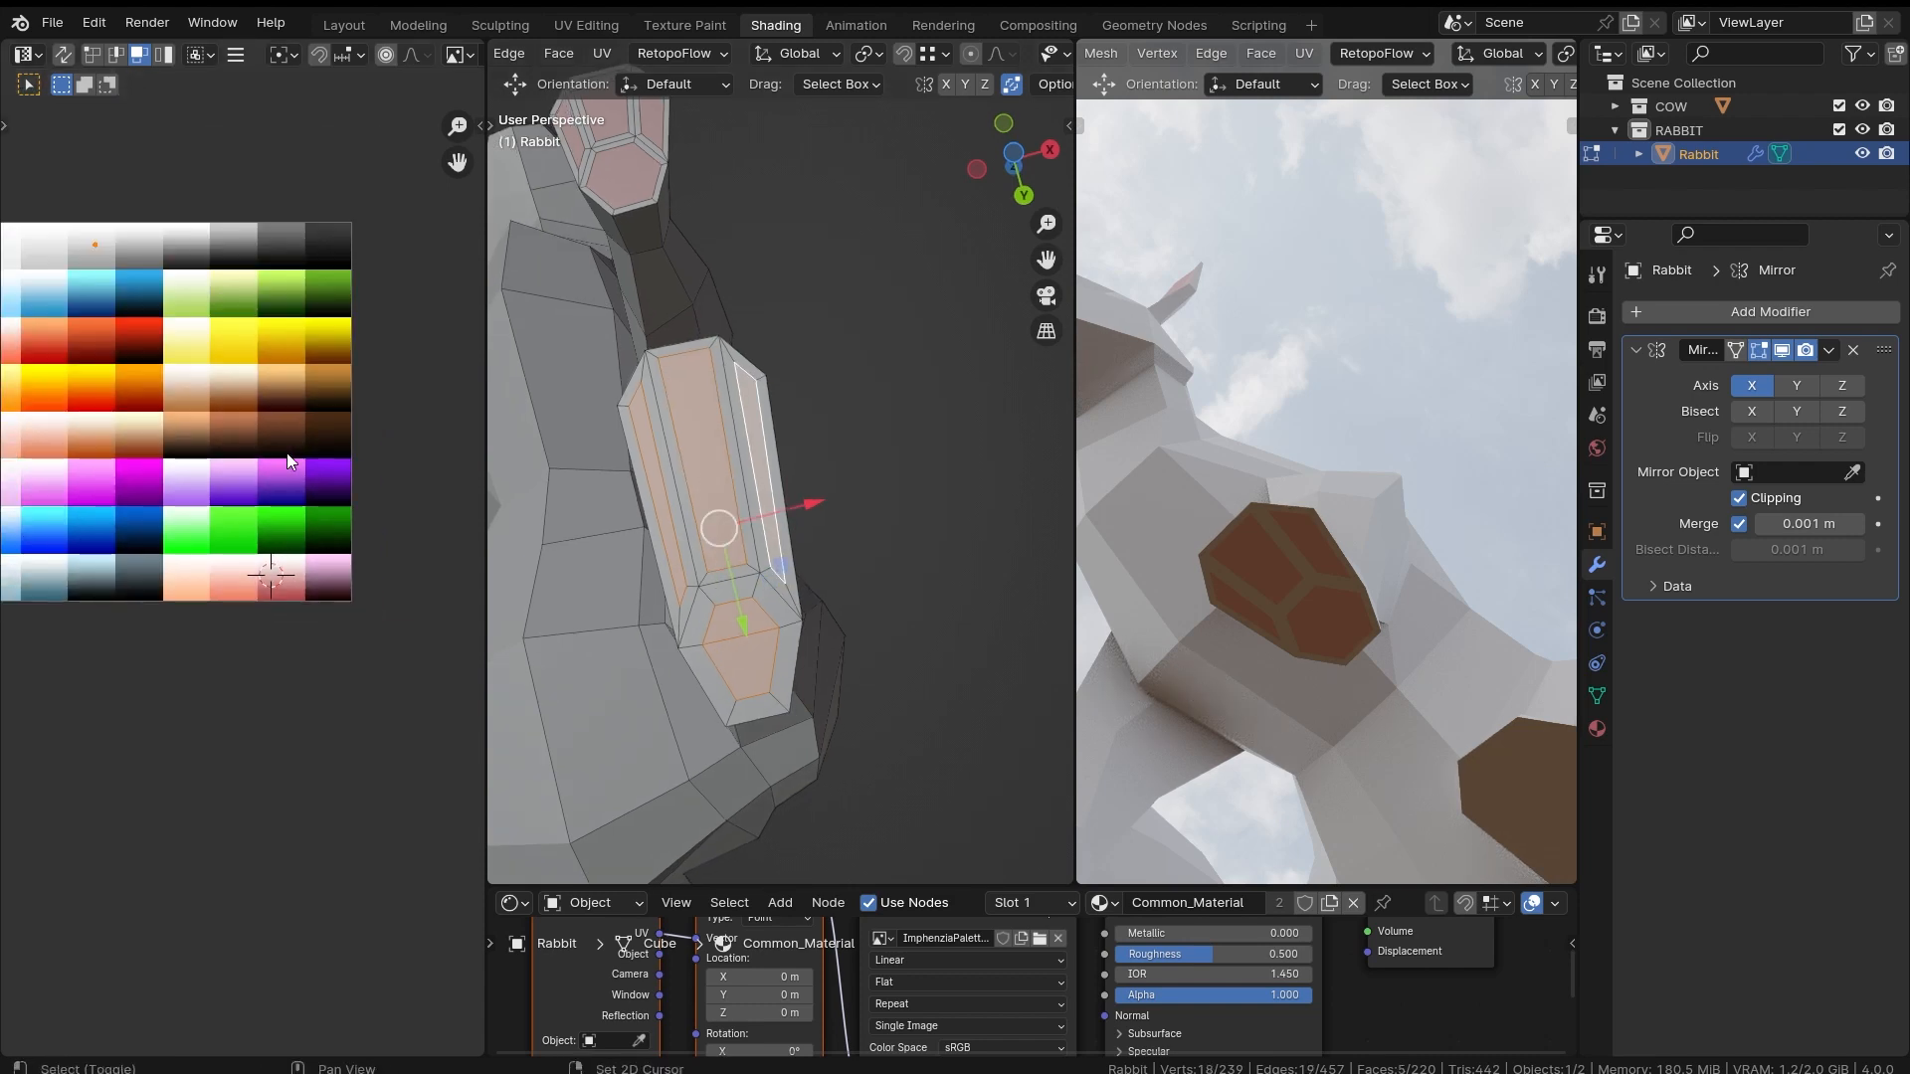
key(shift+s)
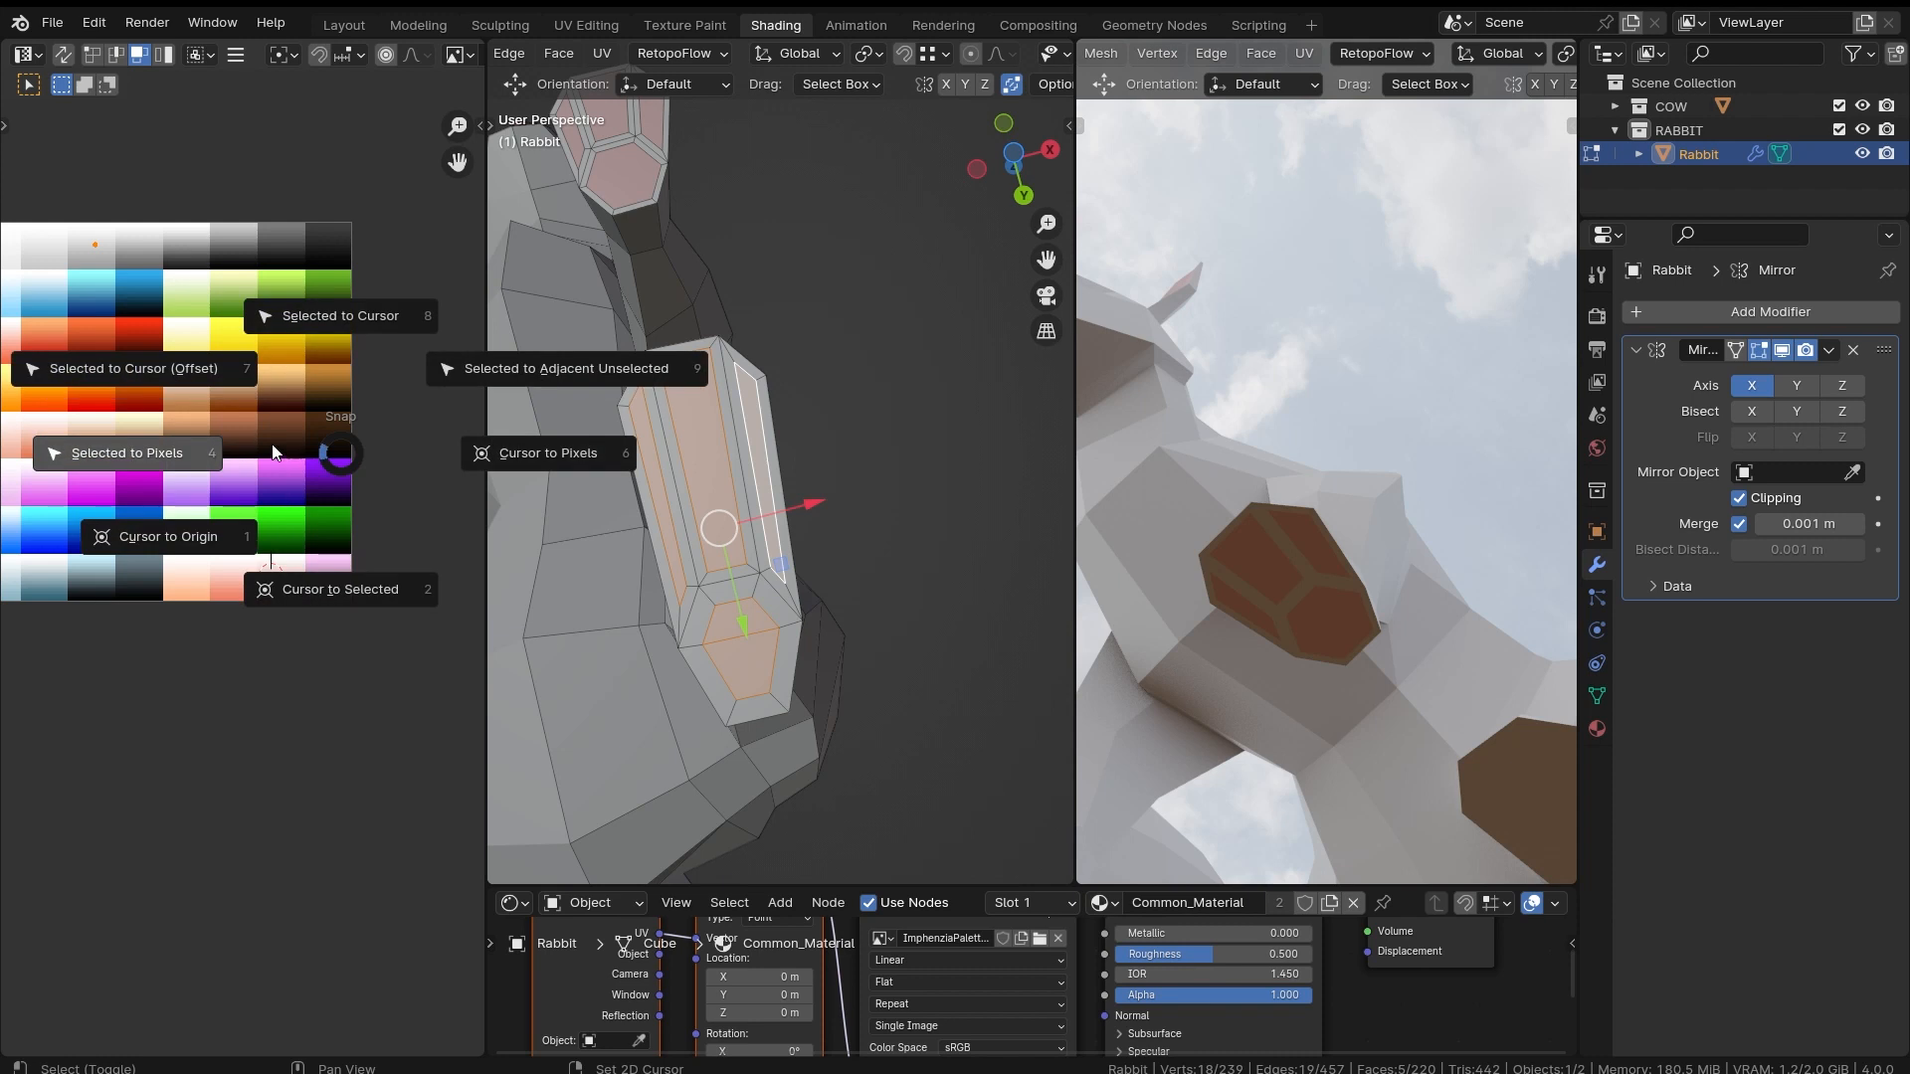
click(155, 363)
scroll(298, 596, up, 2)
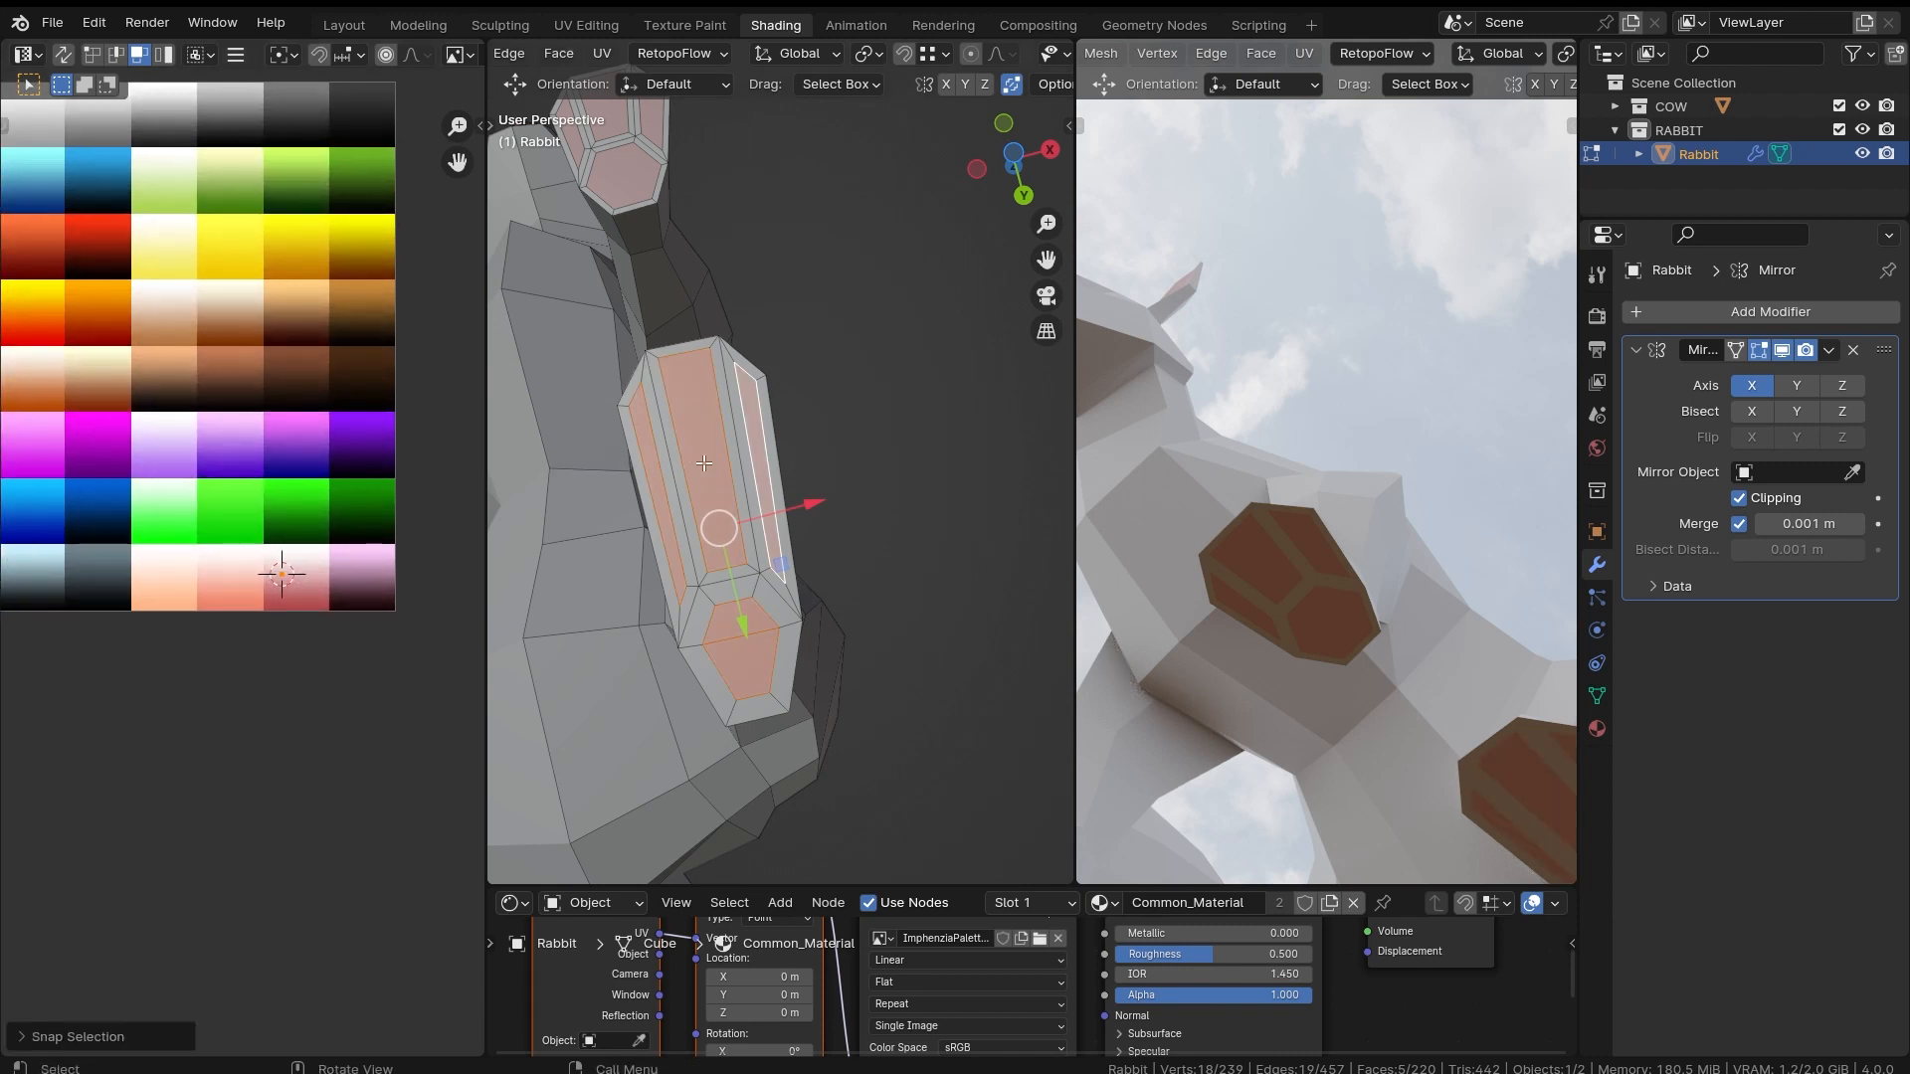
Step: Select two faces of the rabbit's tail in Edit Mode and grow the selection to cover the whole tail
key(Tab)
scroll(795, 448, down, 5)
middle_drag(774, 525, 756, 572)
middle_drag(1356, 498, 1257, 547)
key(Tab)
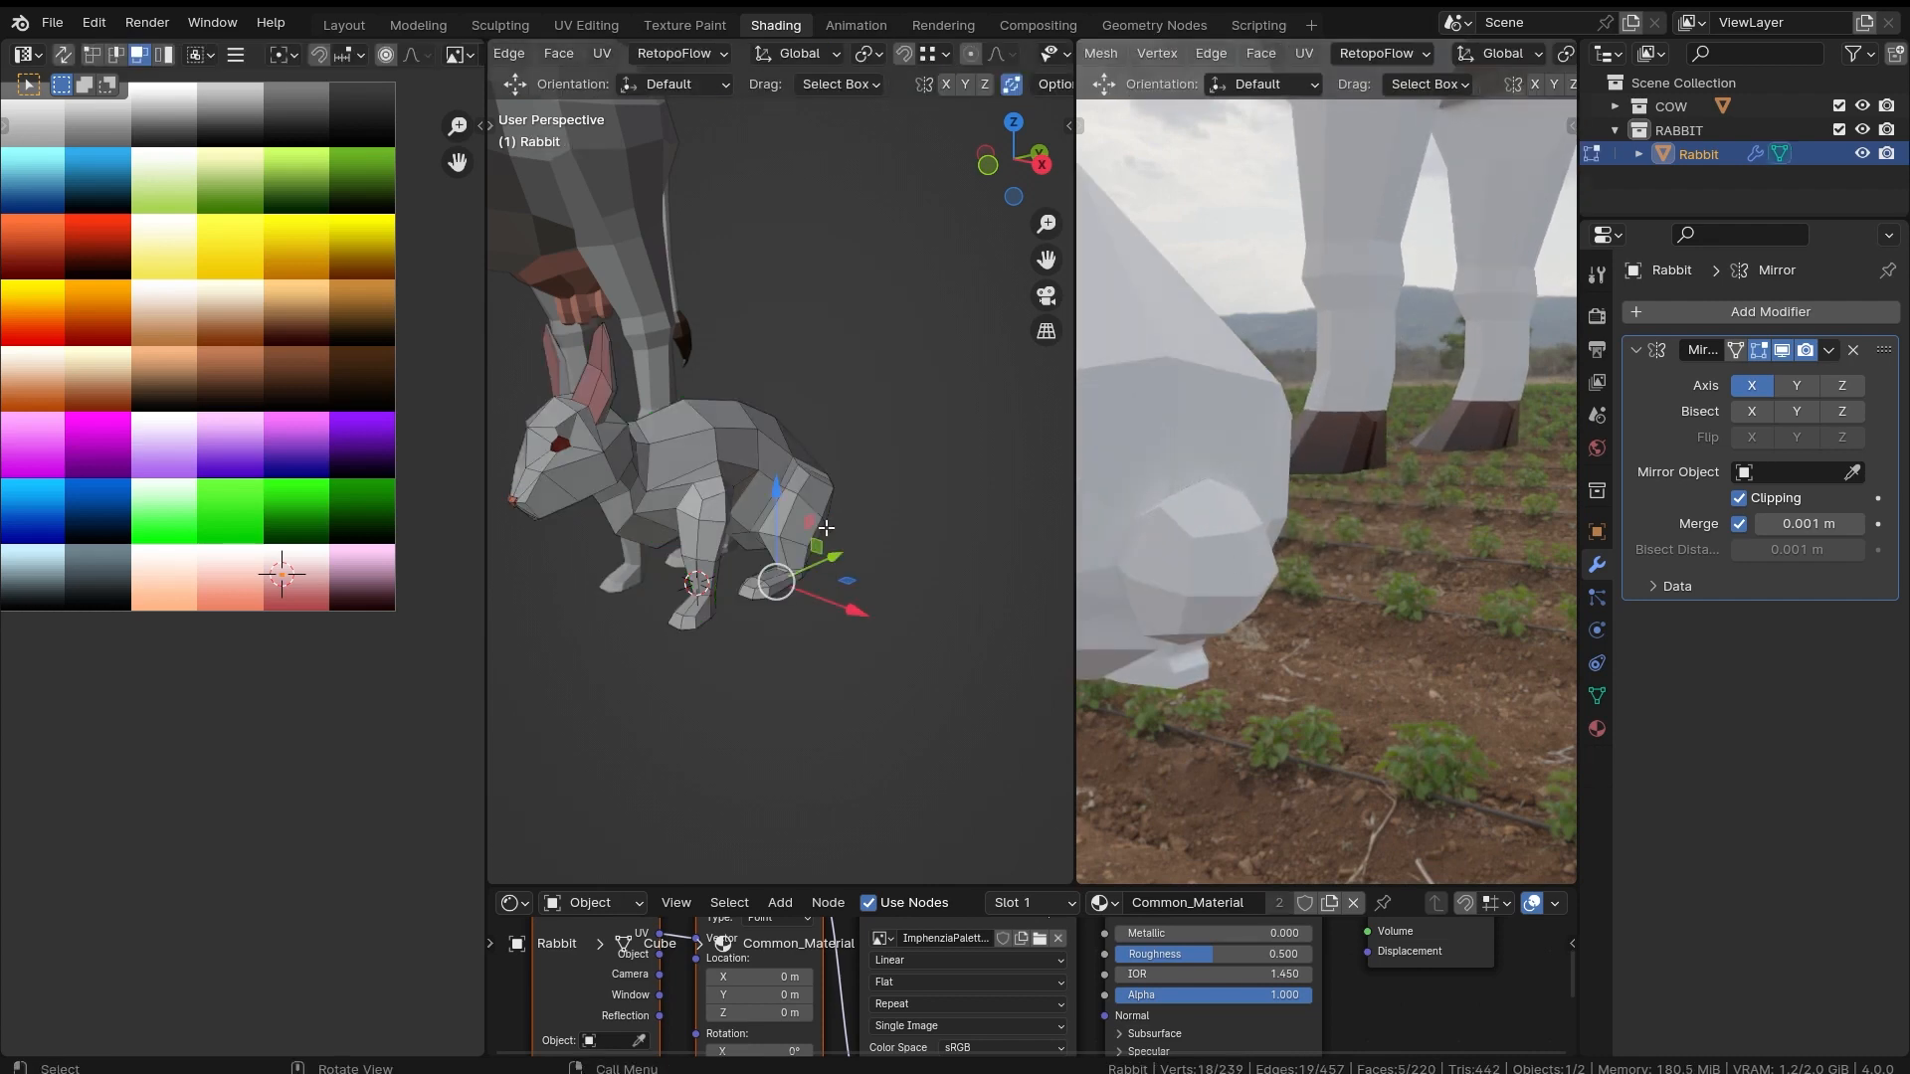
middle_drag(826, 529, 827, 612)
scroll(739, 547, up, 4)
click(709, 585)
shift+click(699, 589)
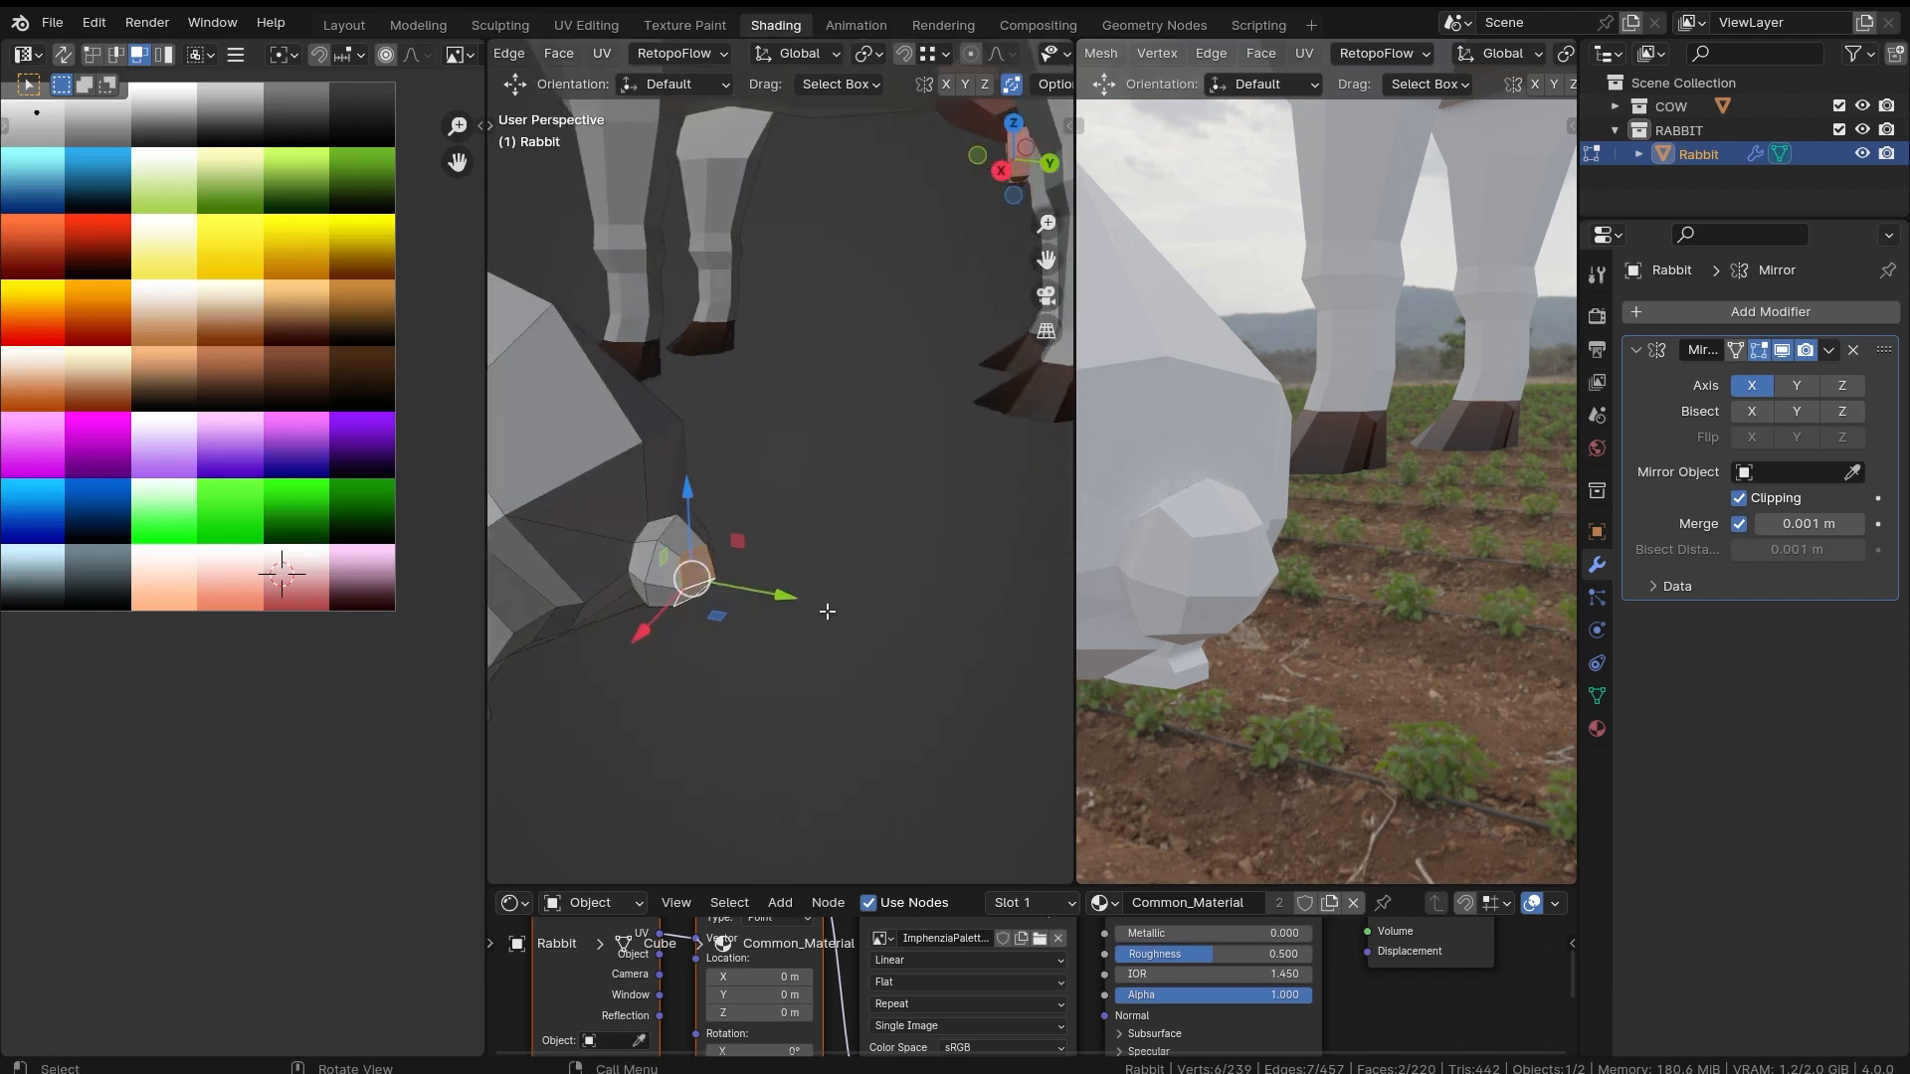
key(ctrl+KP_Add)
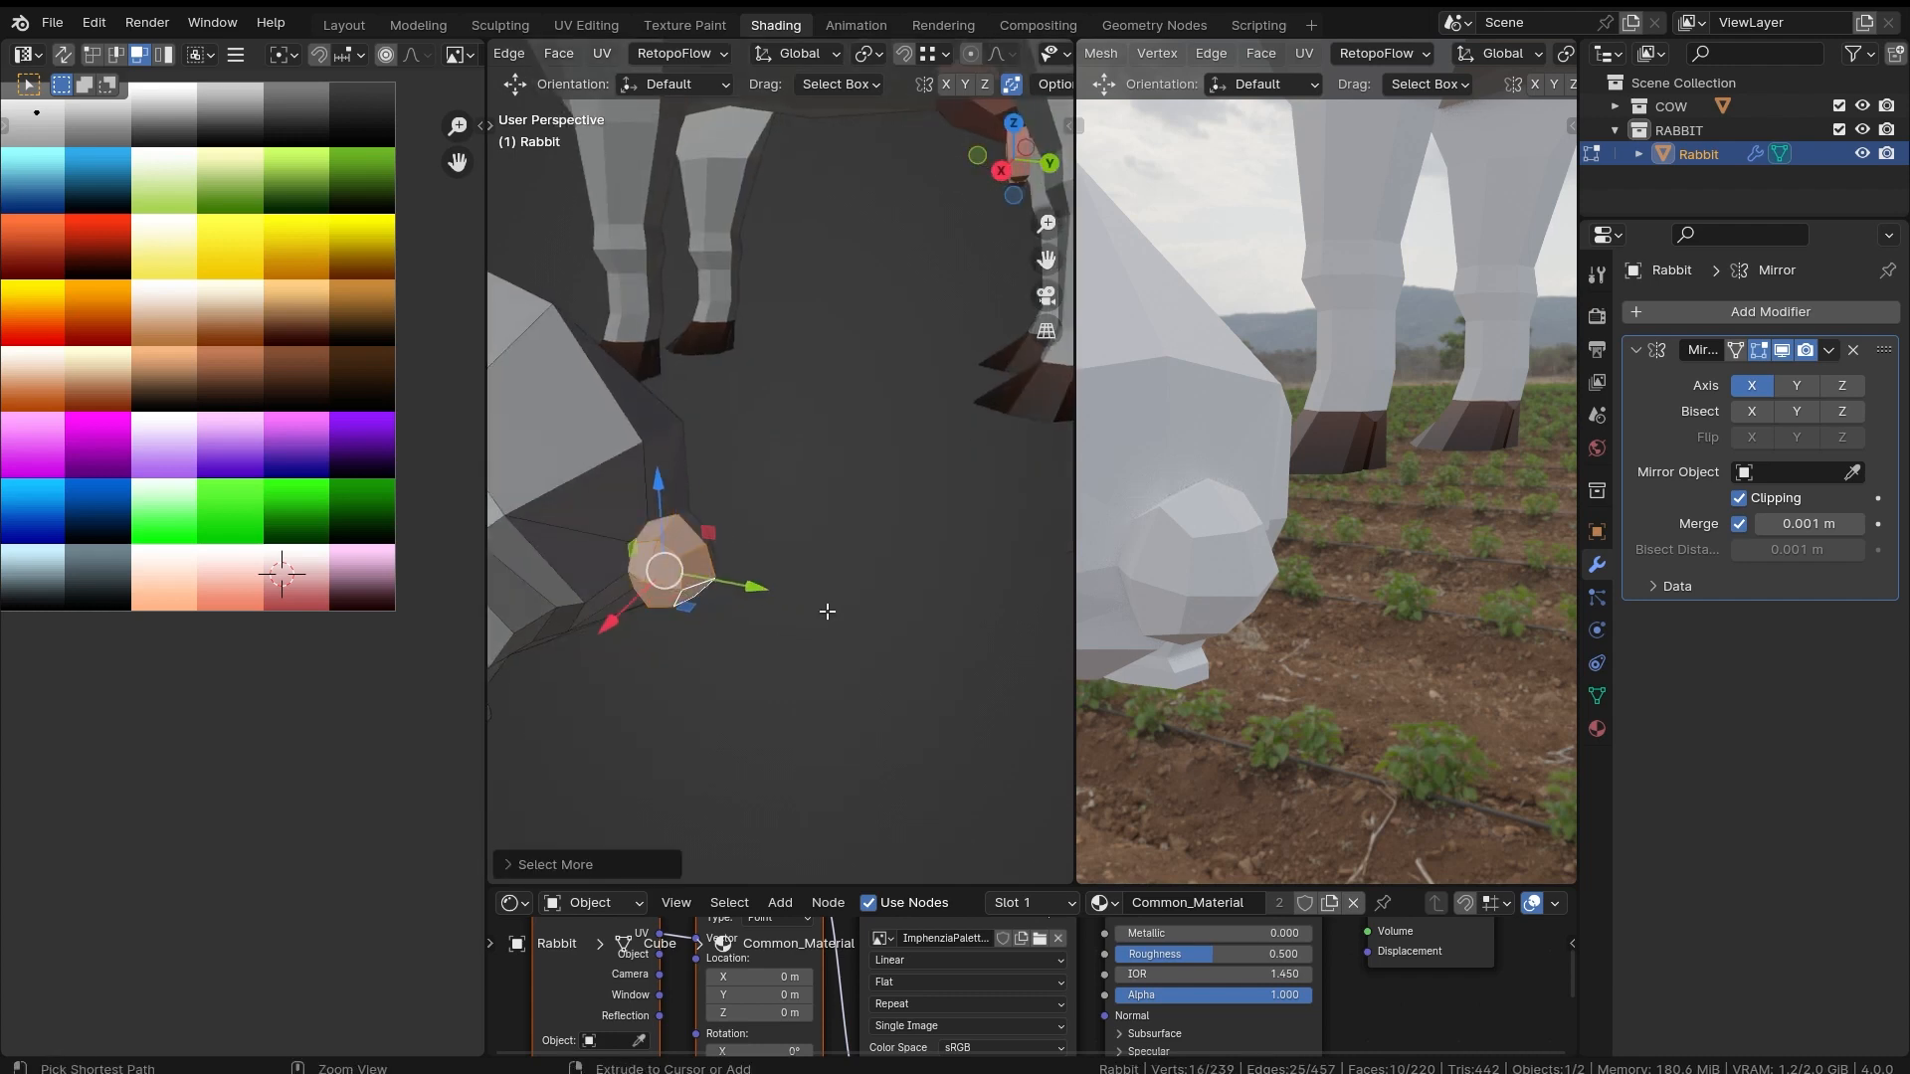
Step: Move the tail's UVs about 0.019 down the light grey gradient to give the tail a darker shade
middle_drag(818, 584, 485, 480)
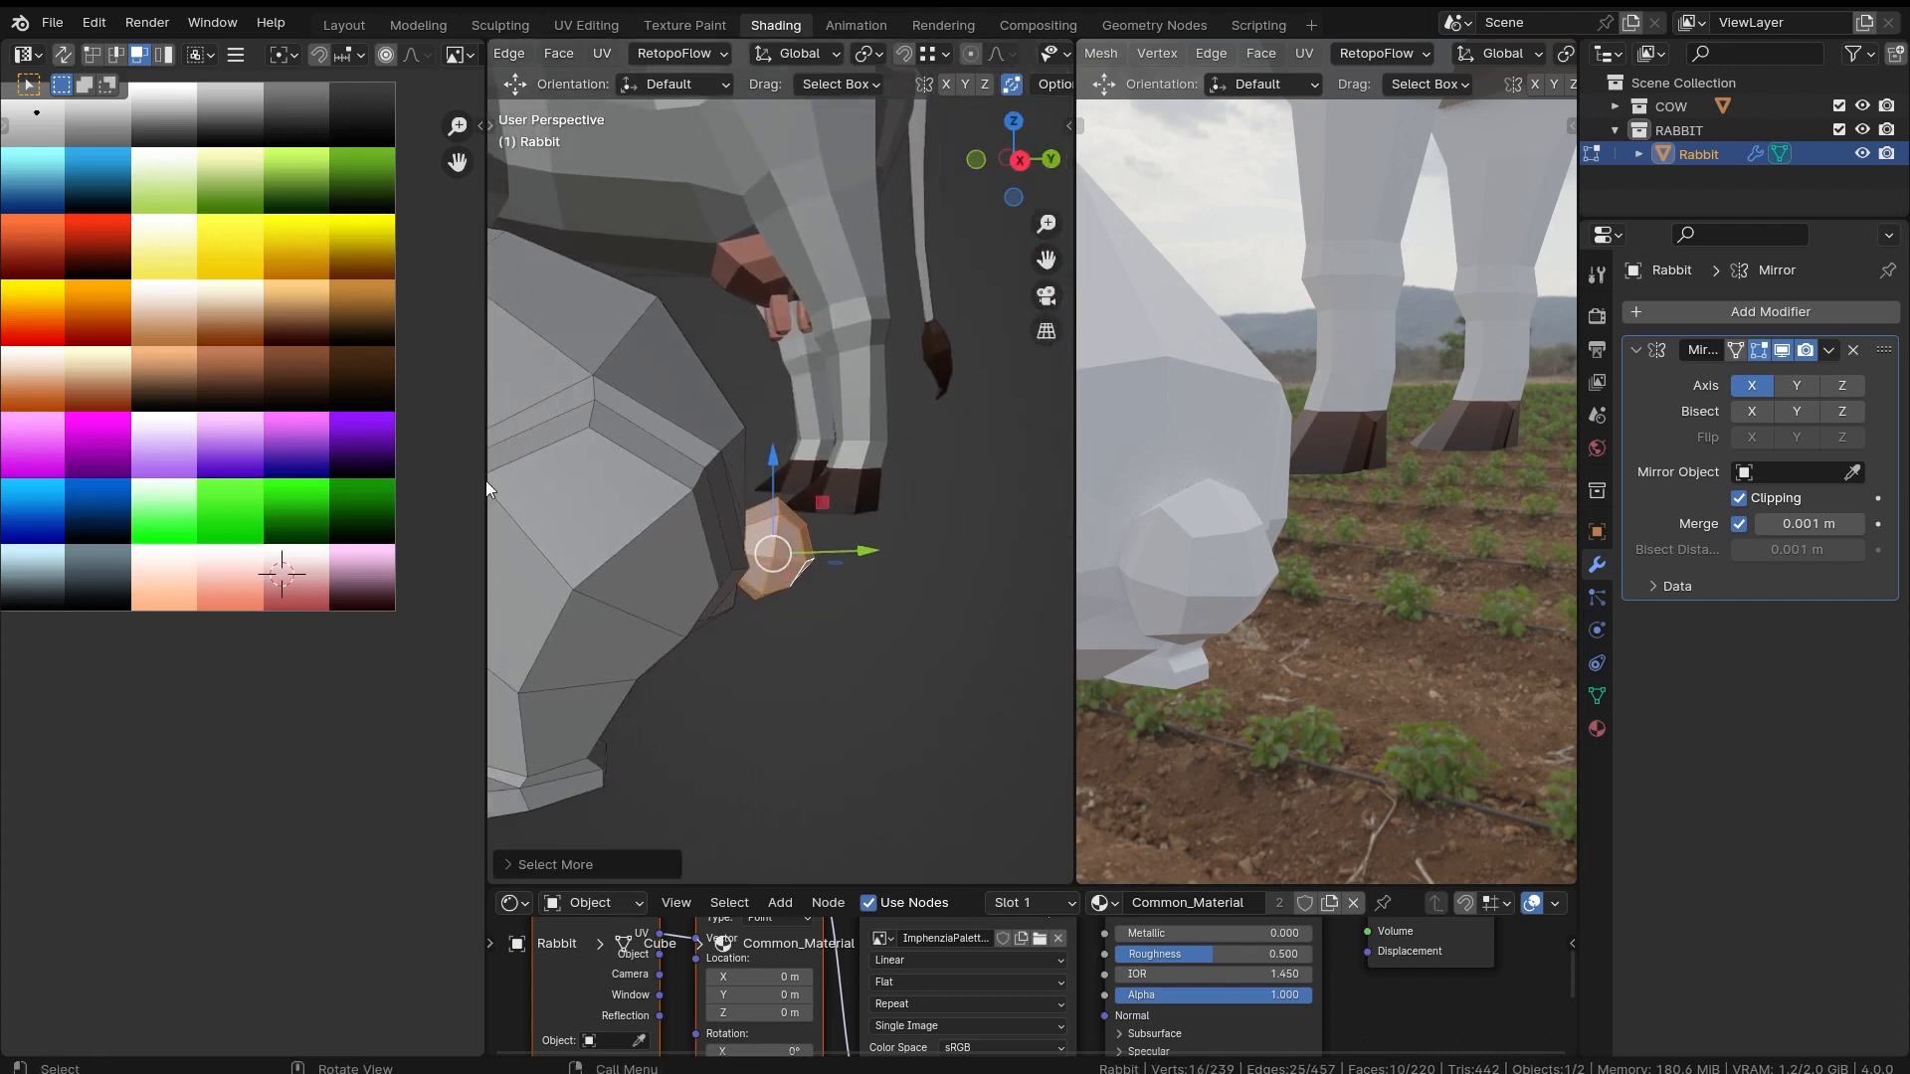
scroll(207, 314, down, 2)
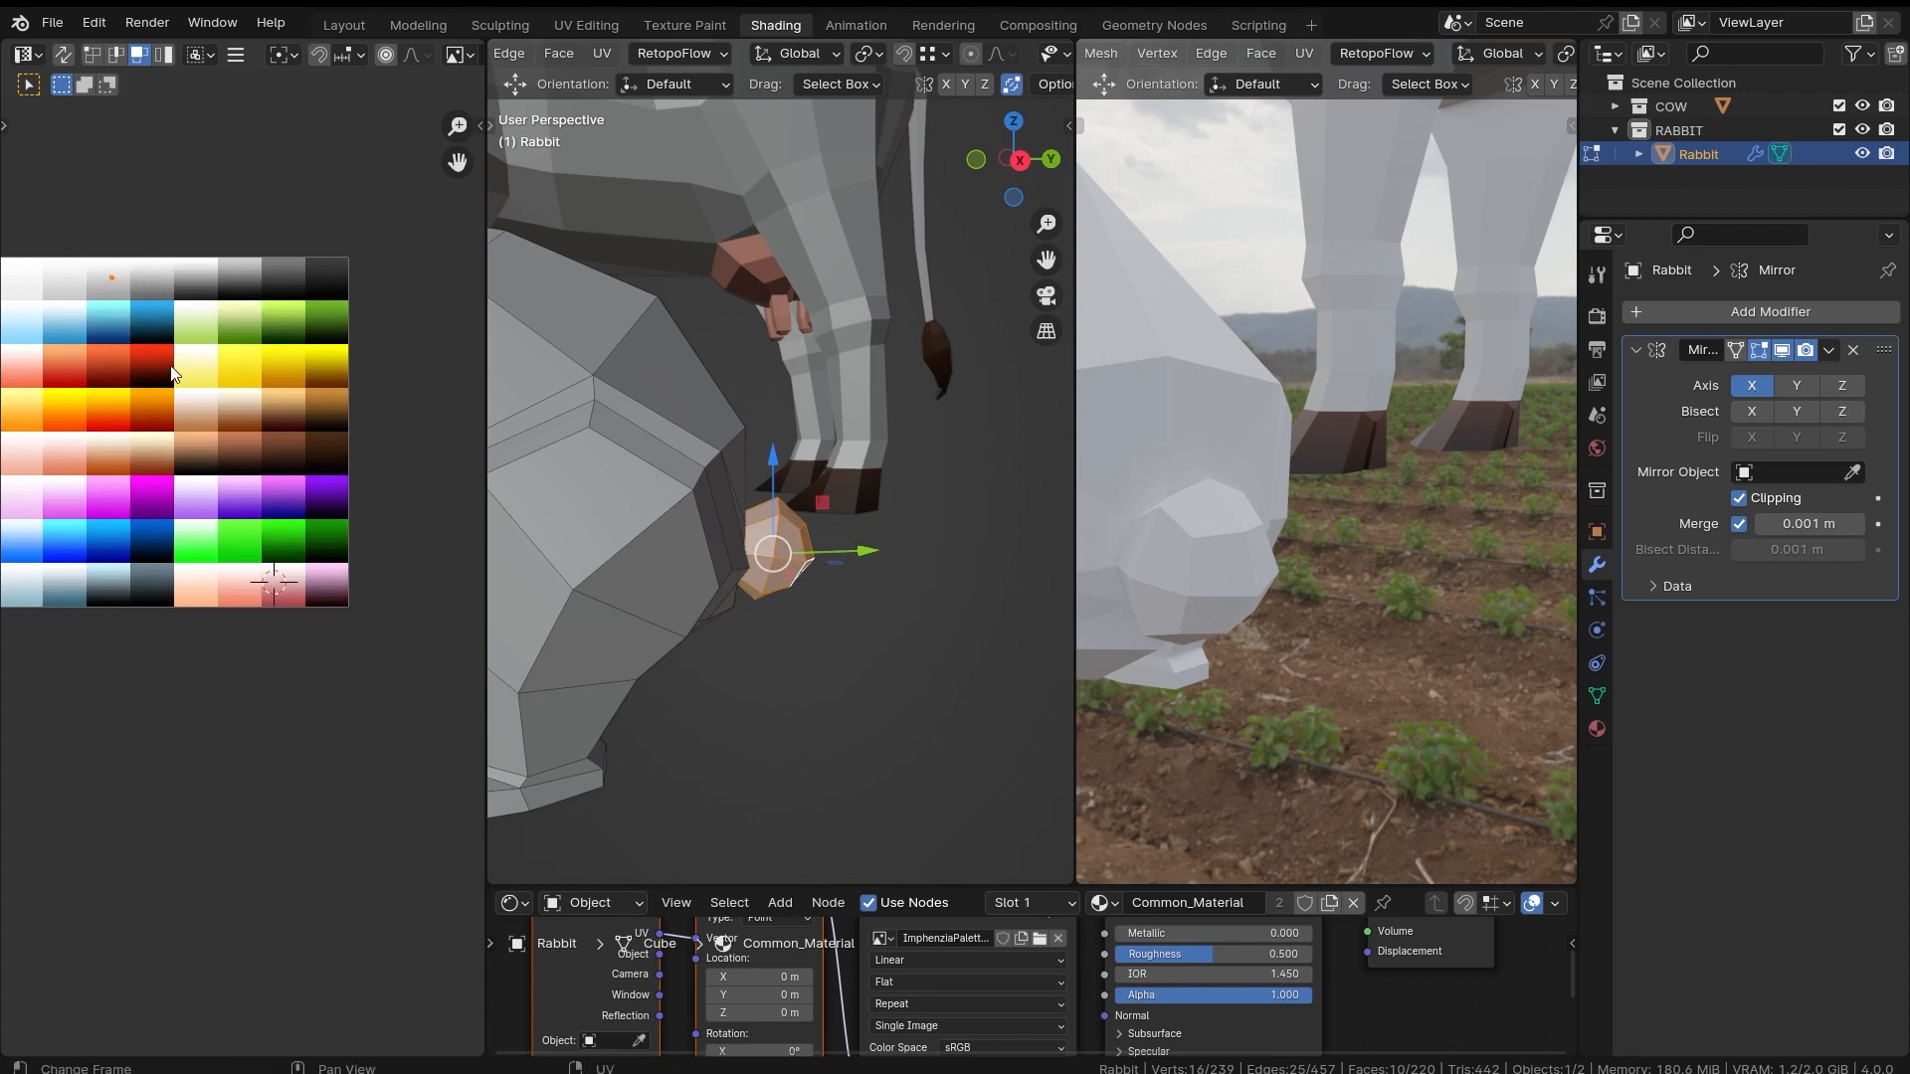
middle_drag(179, 375, 269, 540)
scroll(269, 540, up, 4)
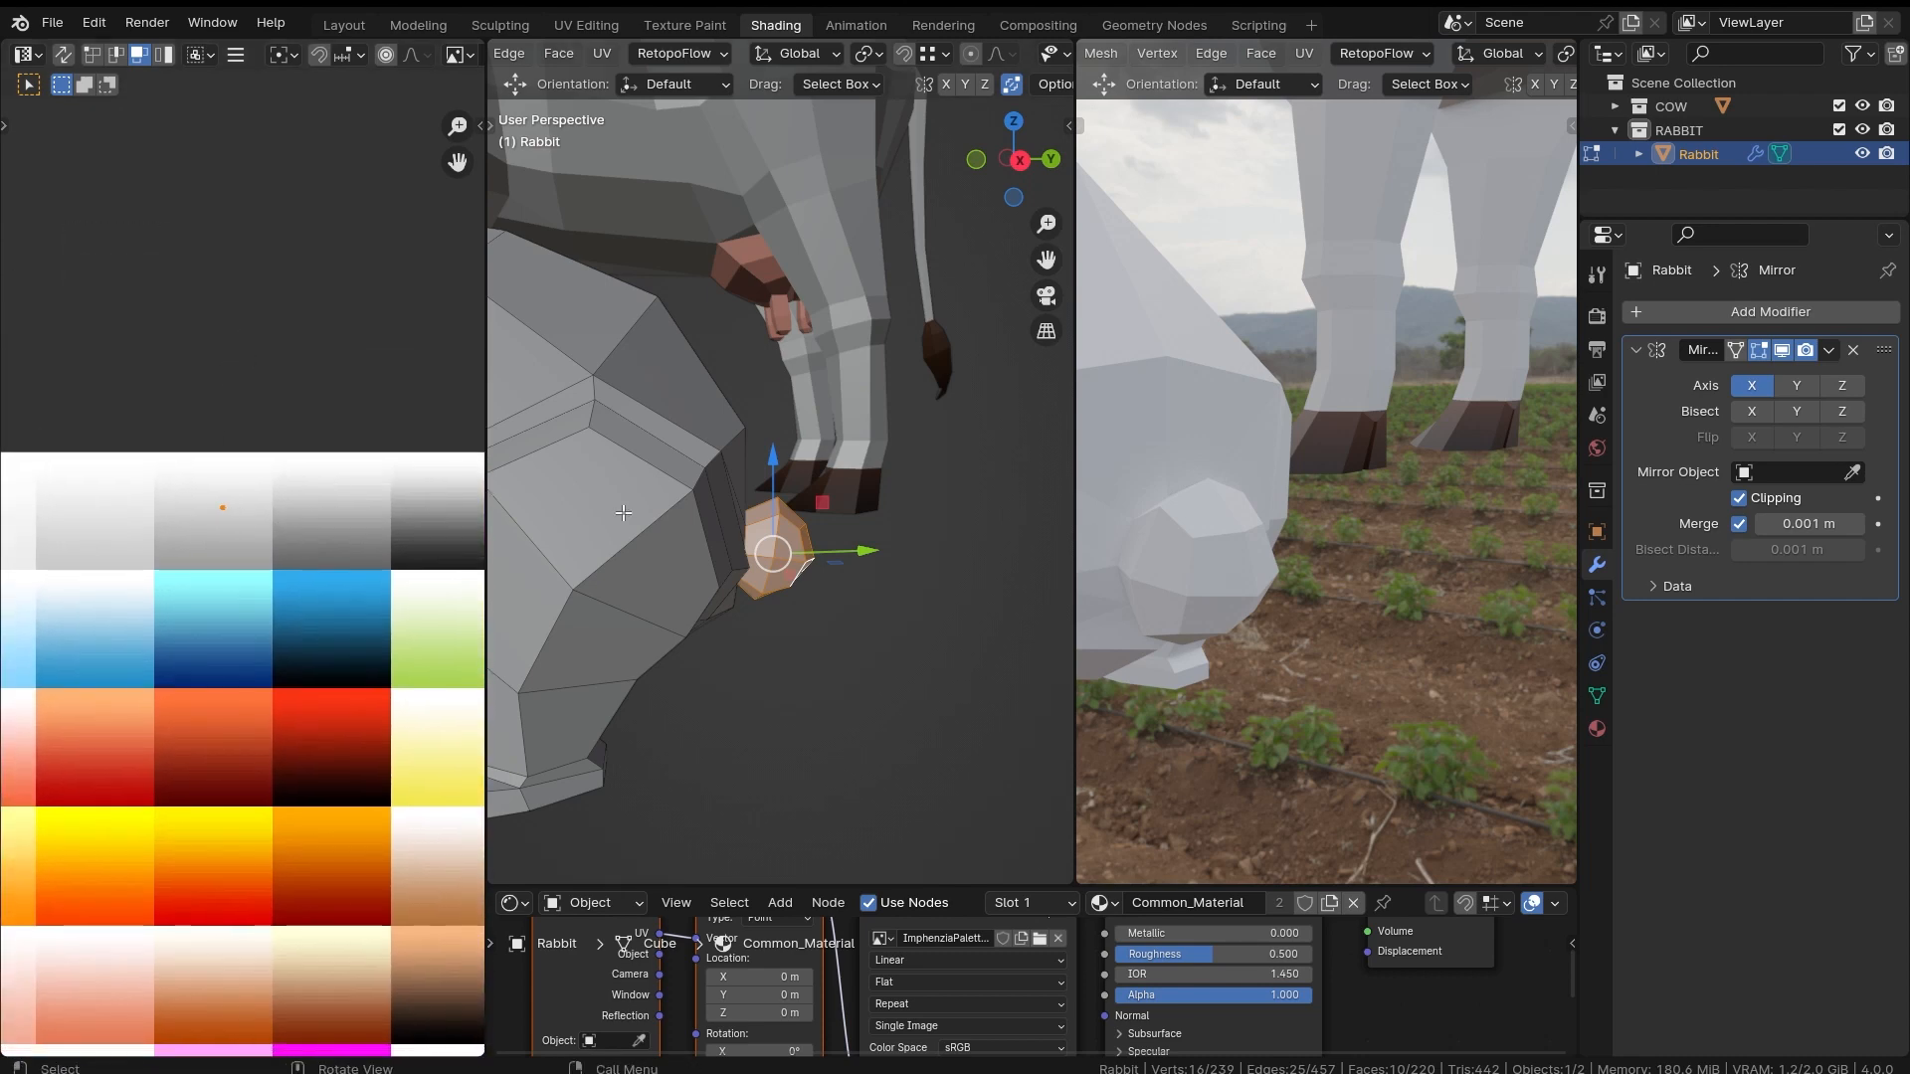
ctrl+middle_drag(1399, 329, 1233, 607)
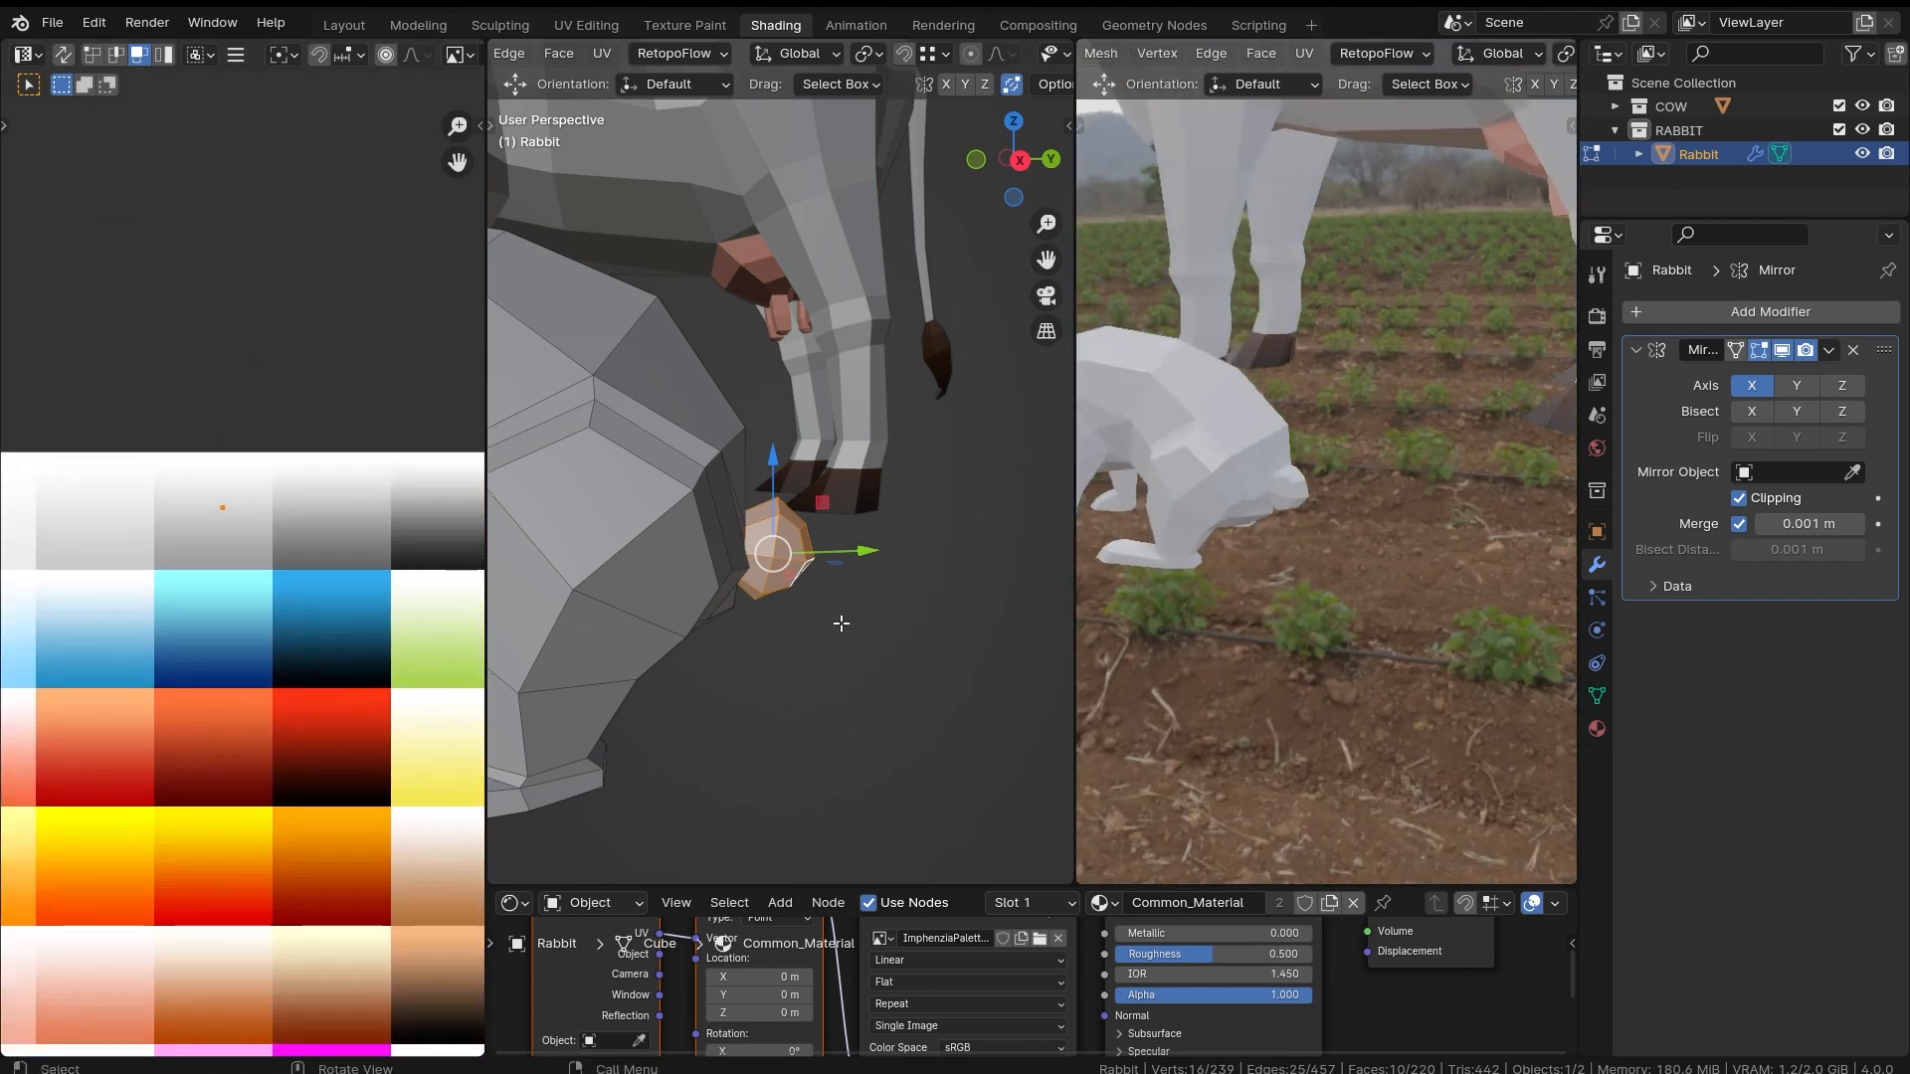
scroll(163, 589, up, 3)
middle_drag(262, 388, 271, 412)
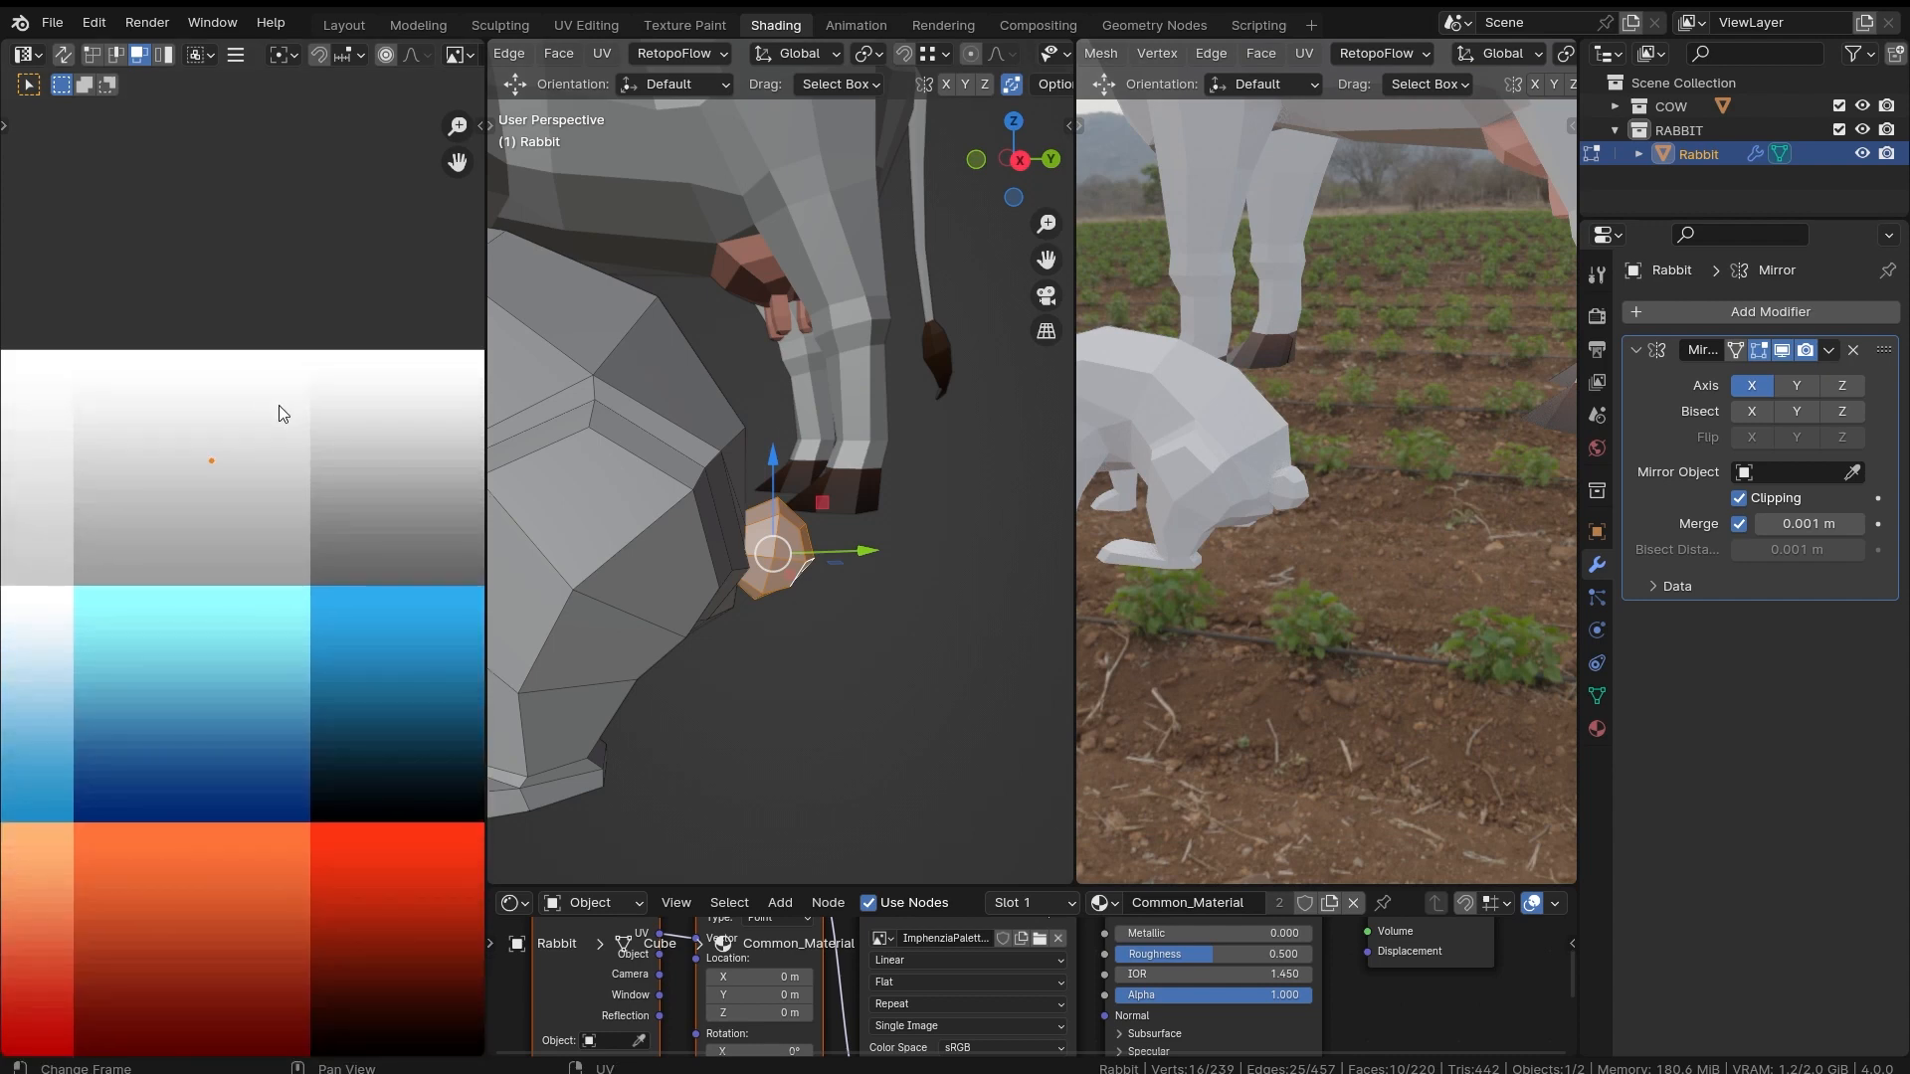
key(g)
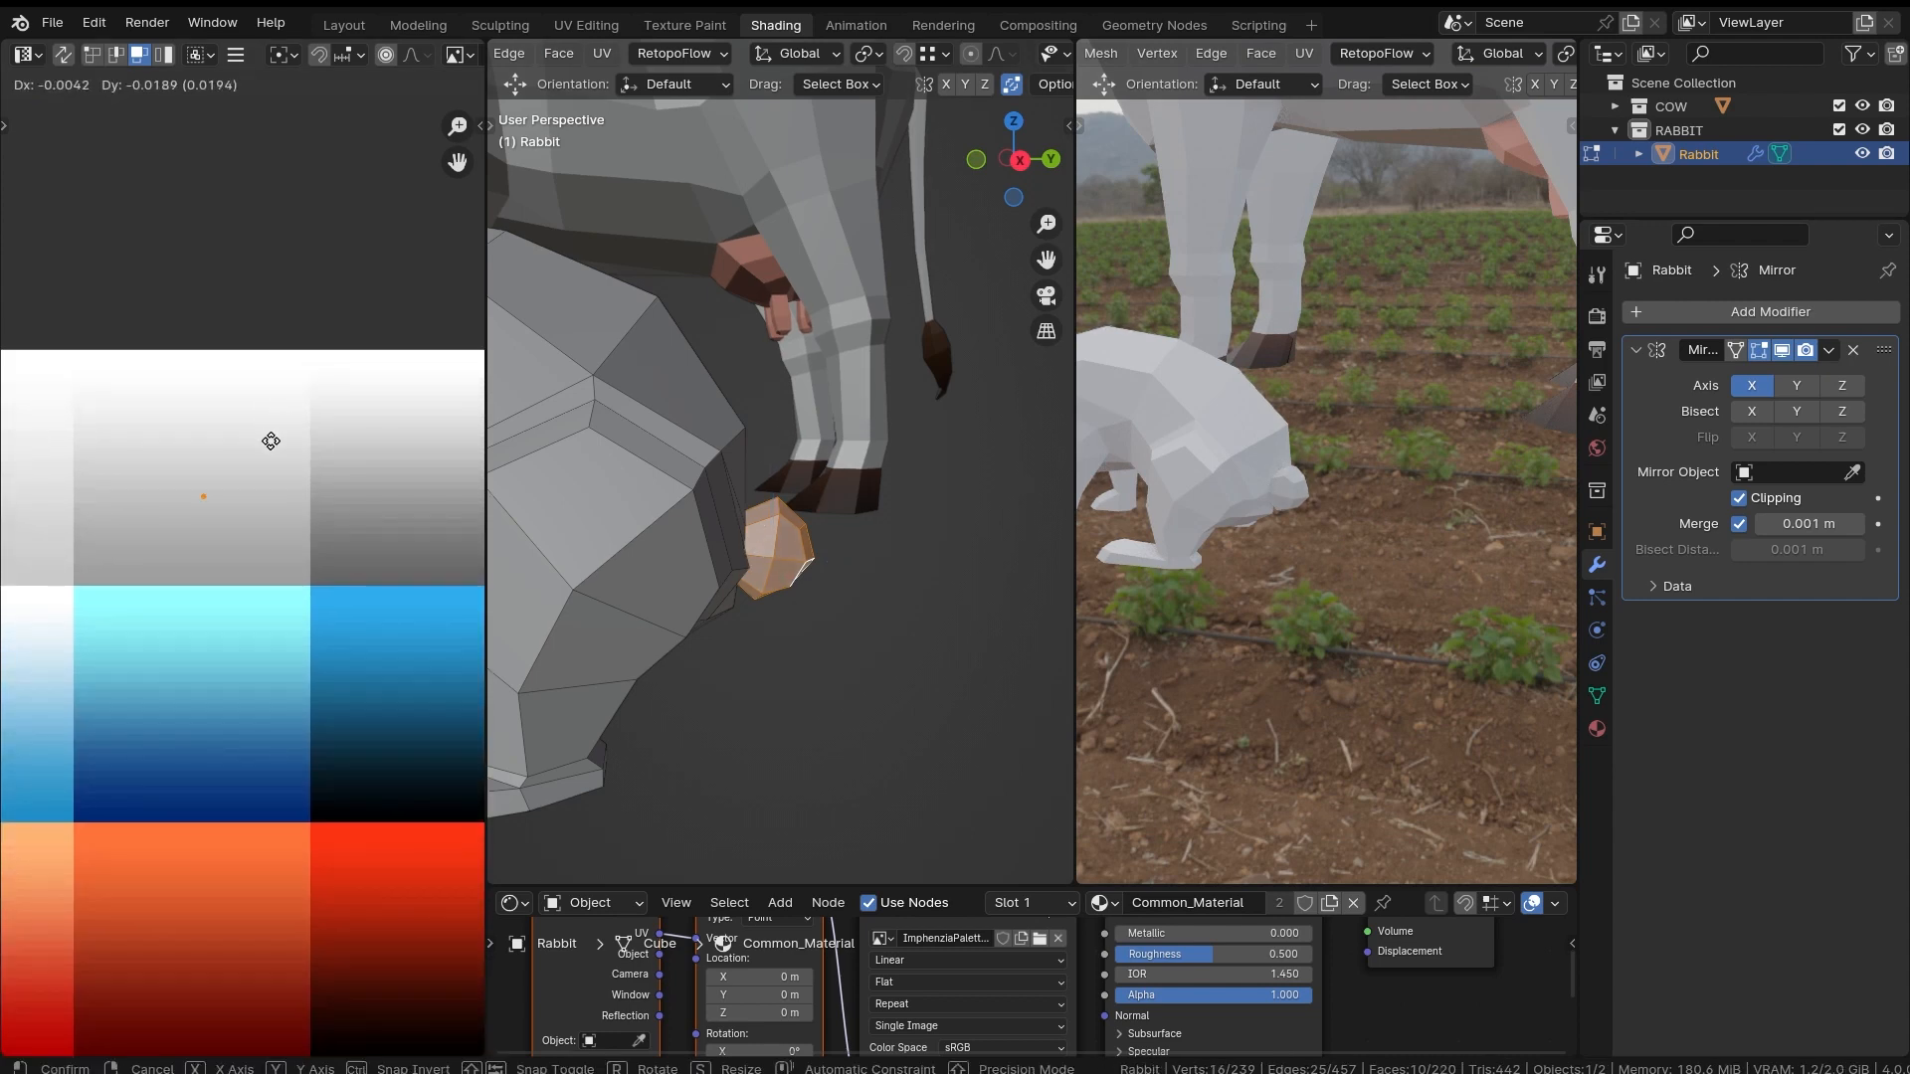
click(271, 441)
Step: Move the tail's UVs back up the same grey gradient to a lighter shade
ctrl+middle_drag(1381, 618, 1367, 358)
shift+middle_drag(1350, 549, 1480, 529)
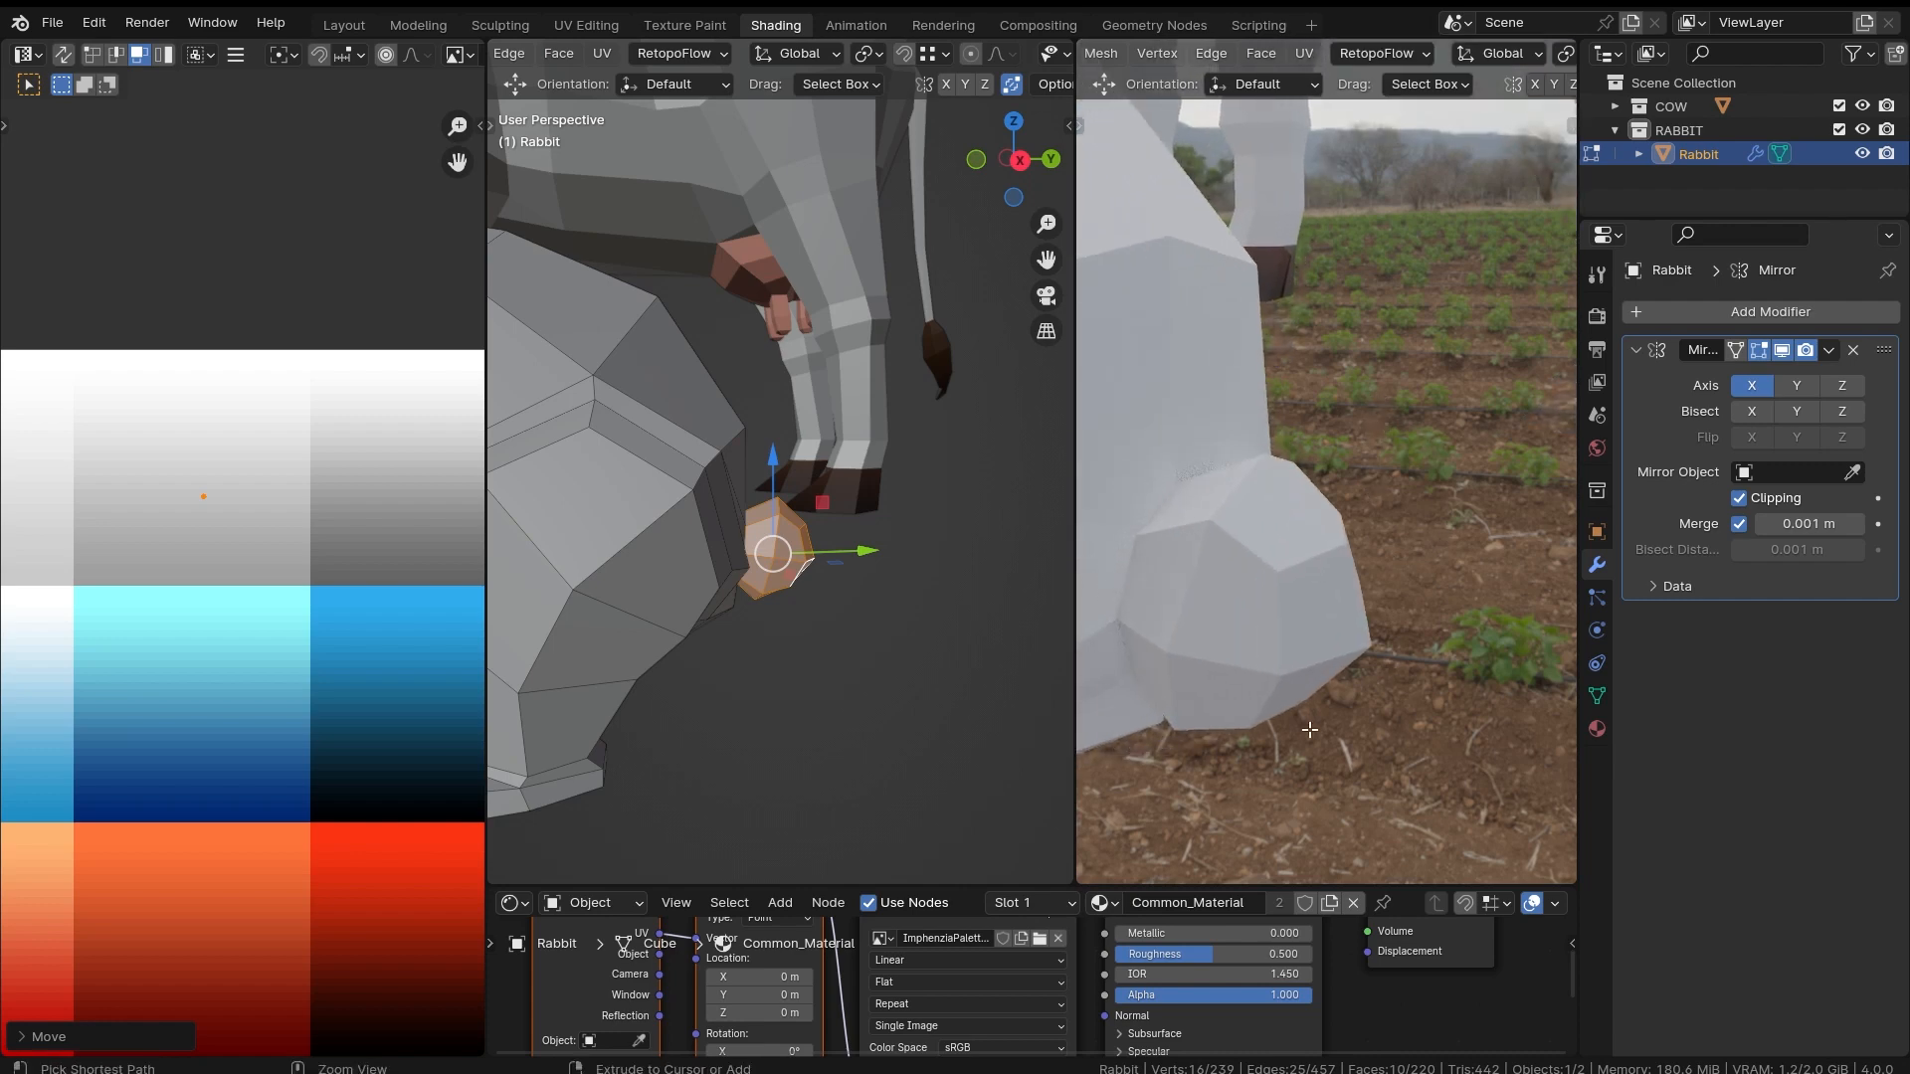
scroll(1310, 731, down, 4)
scroll(229, 587, down, 5)
scroll(260, 579, up, 4)
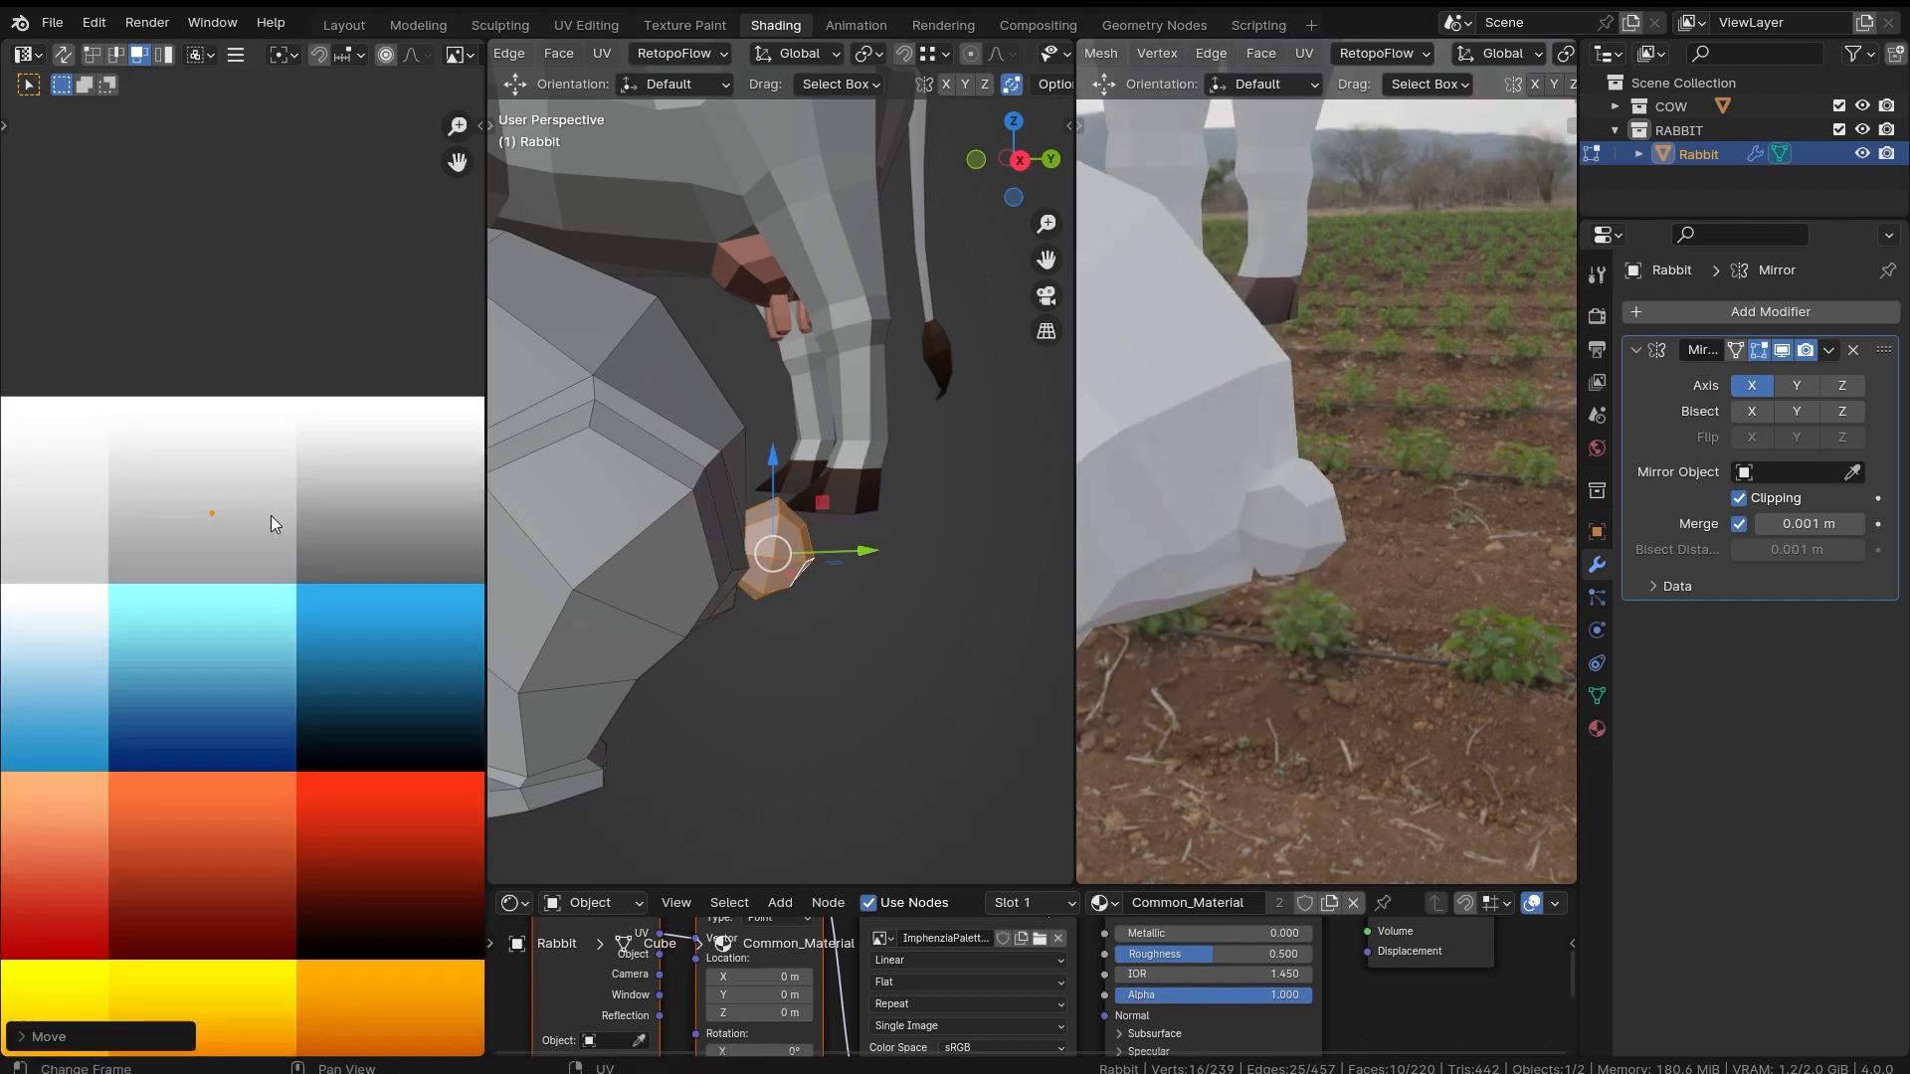
key(g)
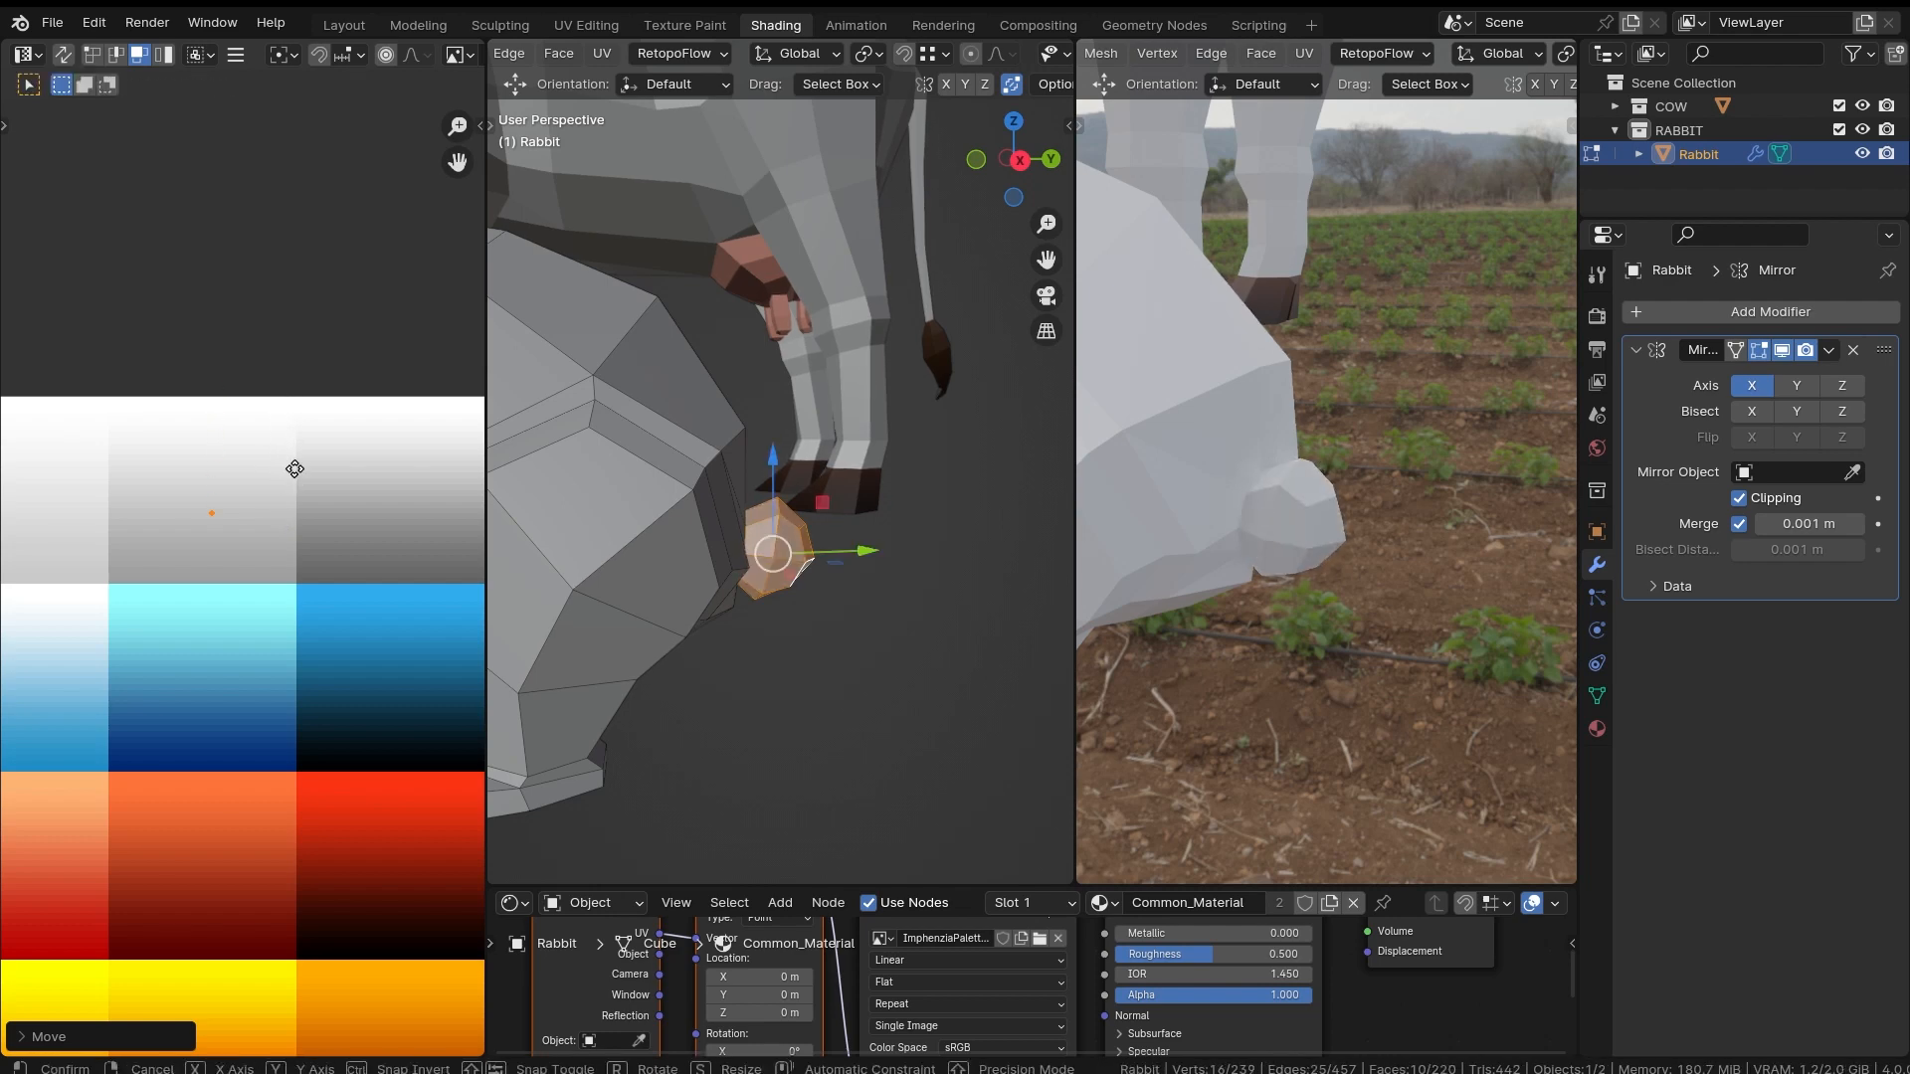
click(289, 431)
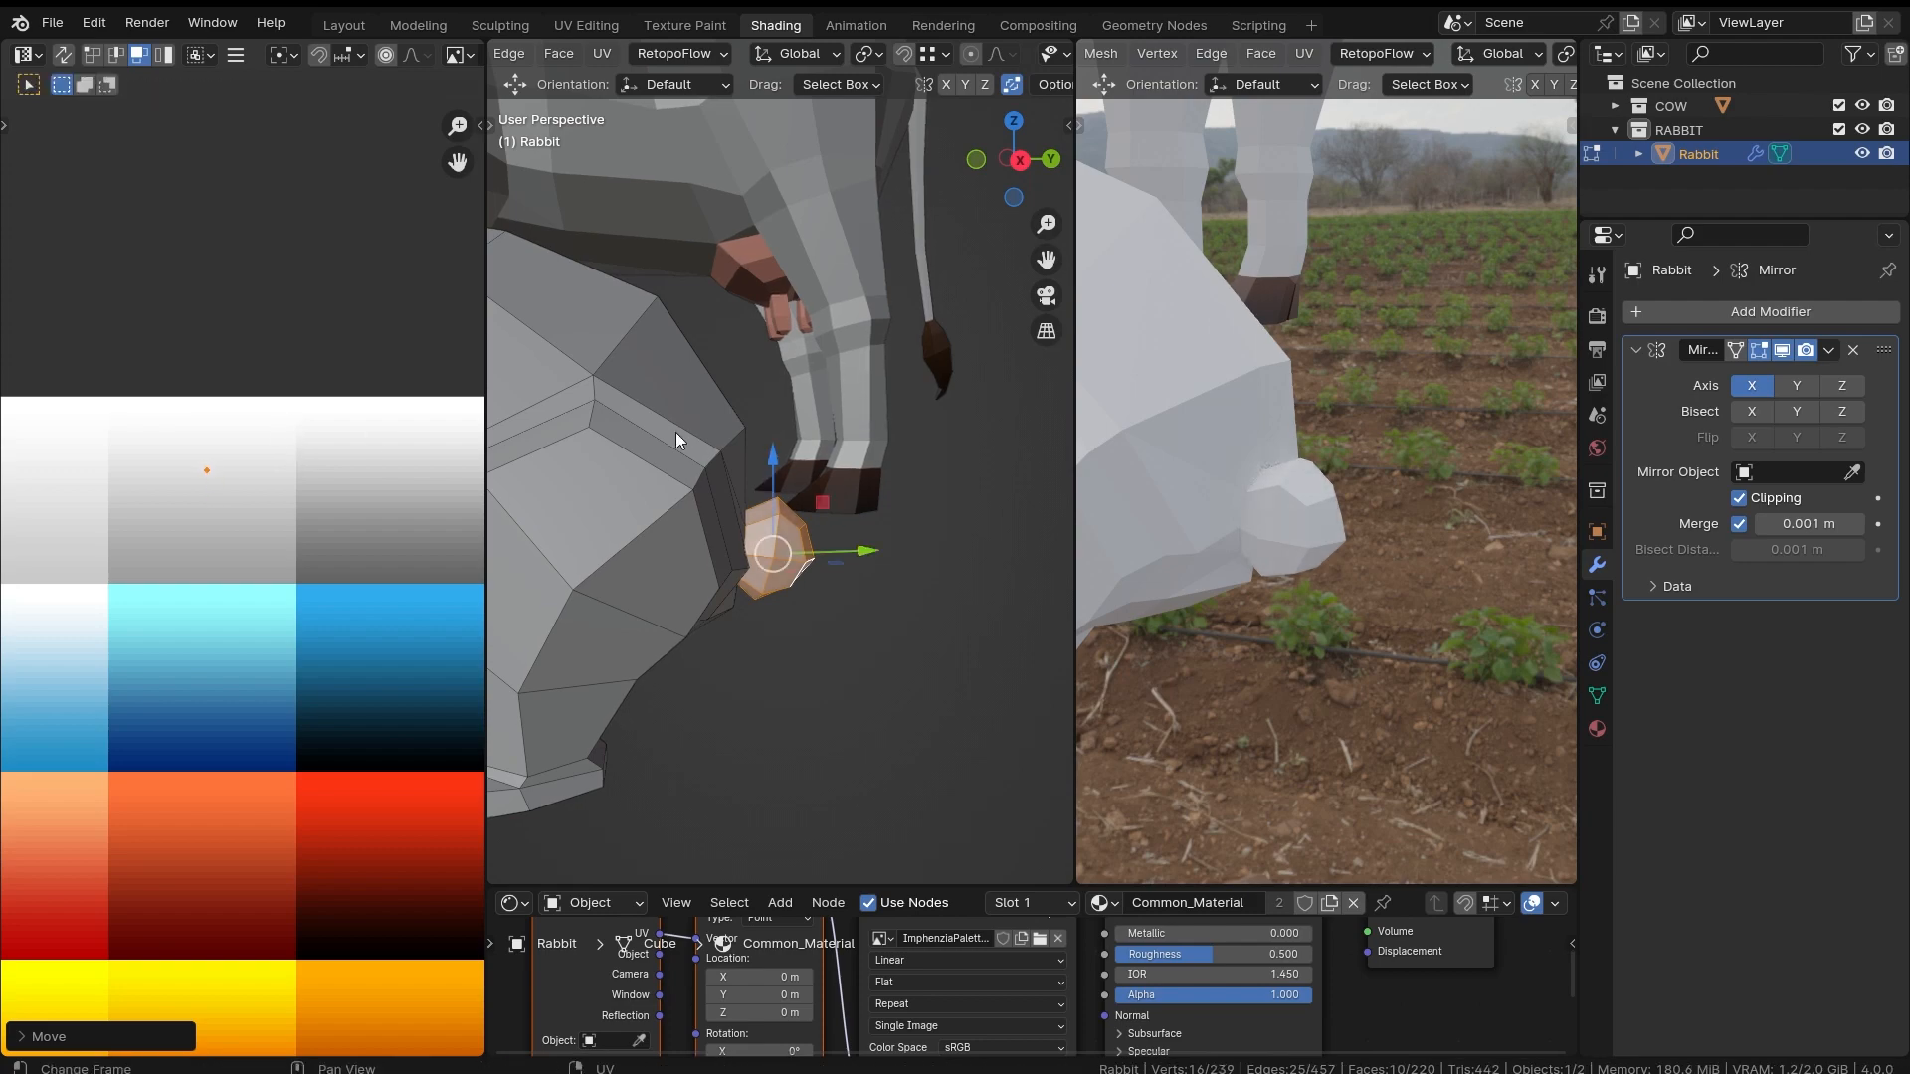
Step: Leave Edit Mode to check the tail's shade on the rabbit and undo the tail's last UV move
key(Tab)
scroll(1346, 509, down, 5)
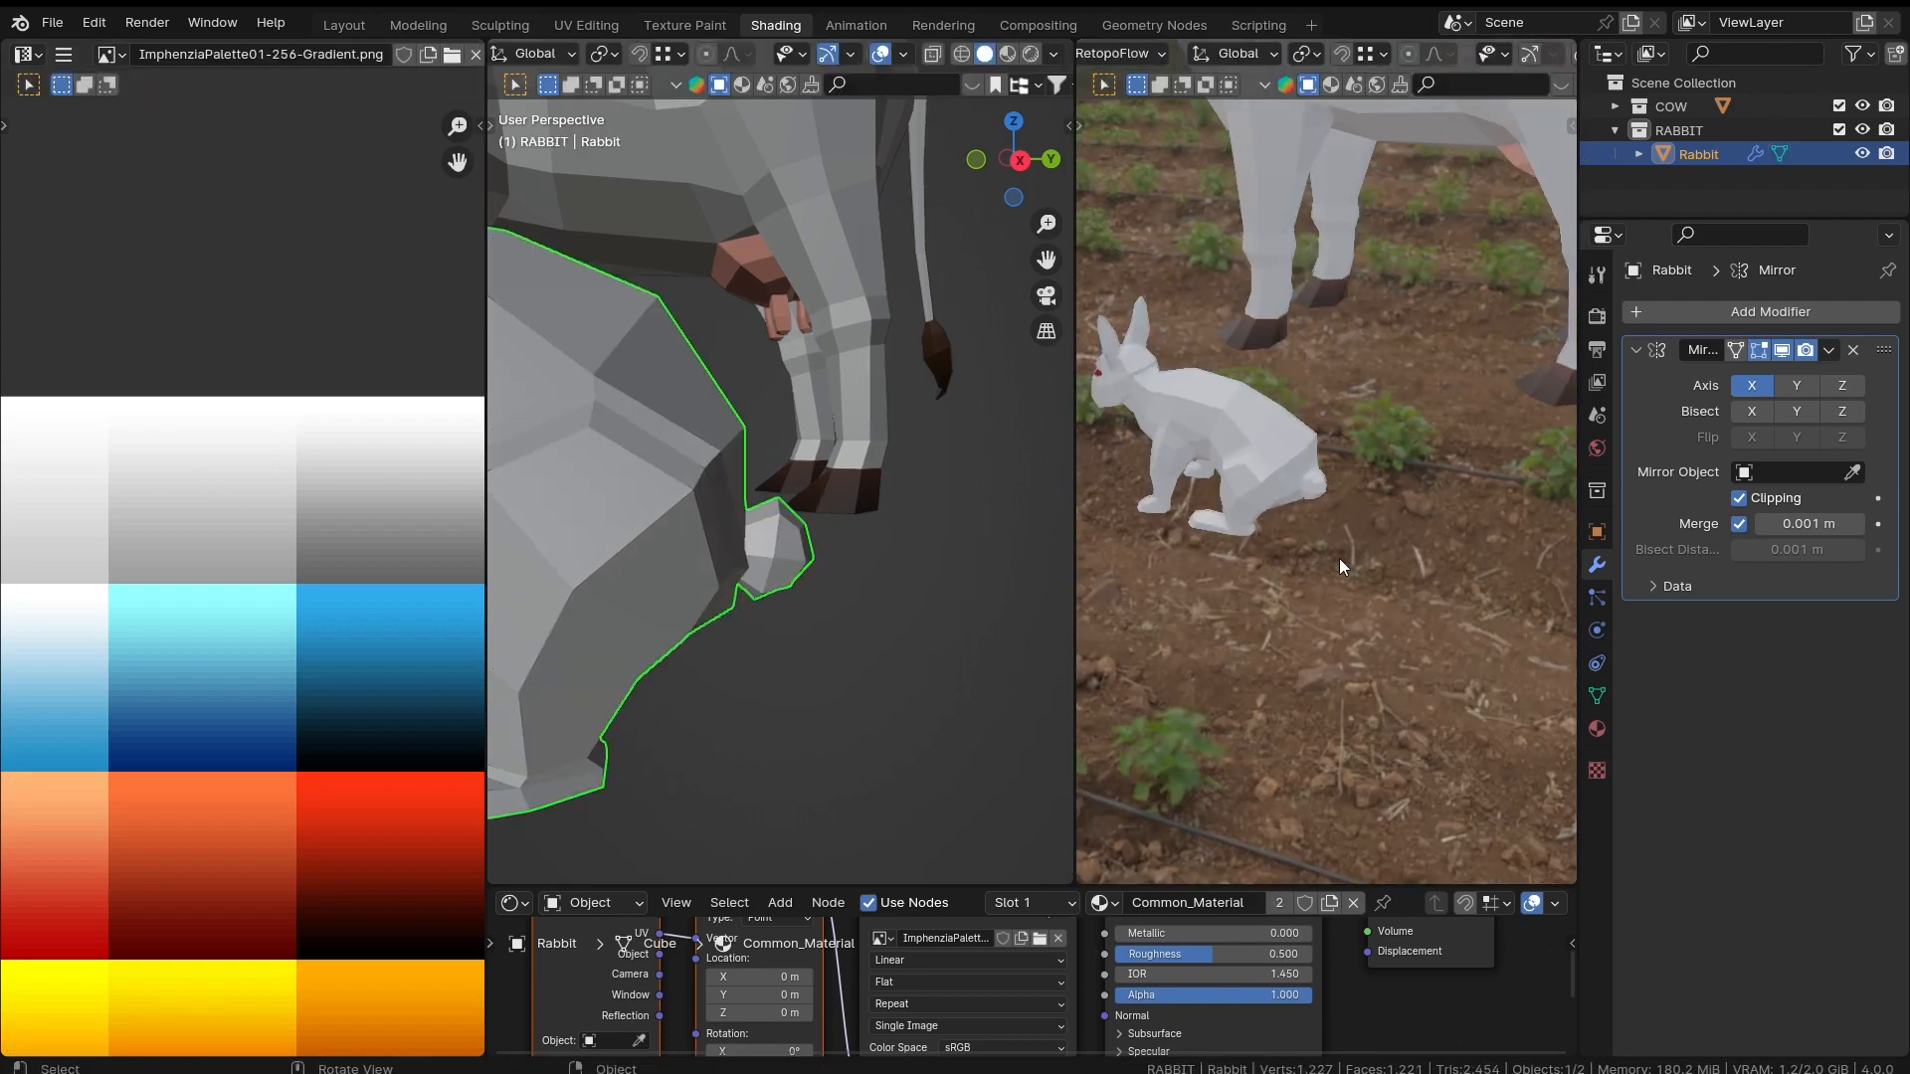
click(1275, 534)
middle_drag(1275, 534, 1436, 509)
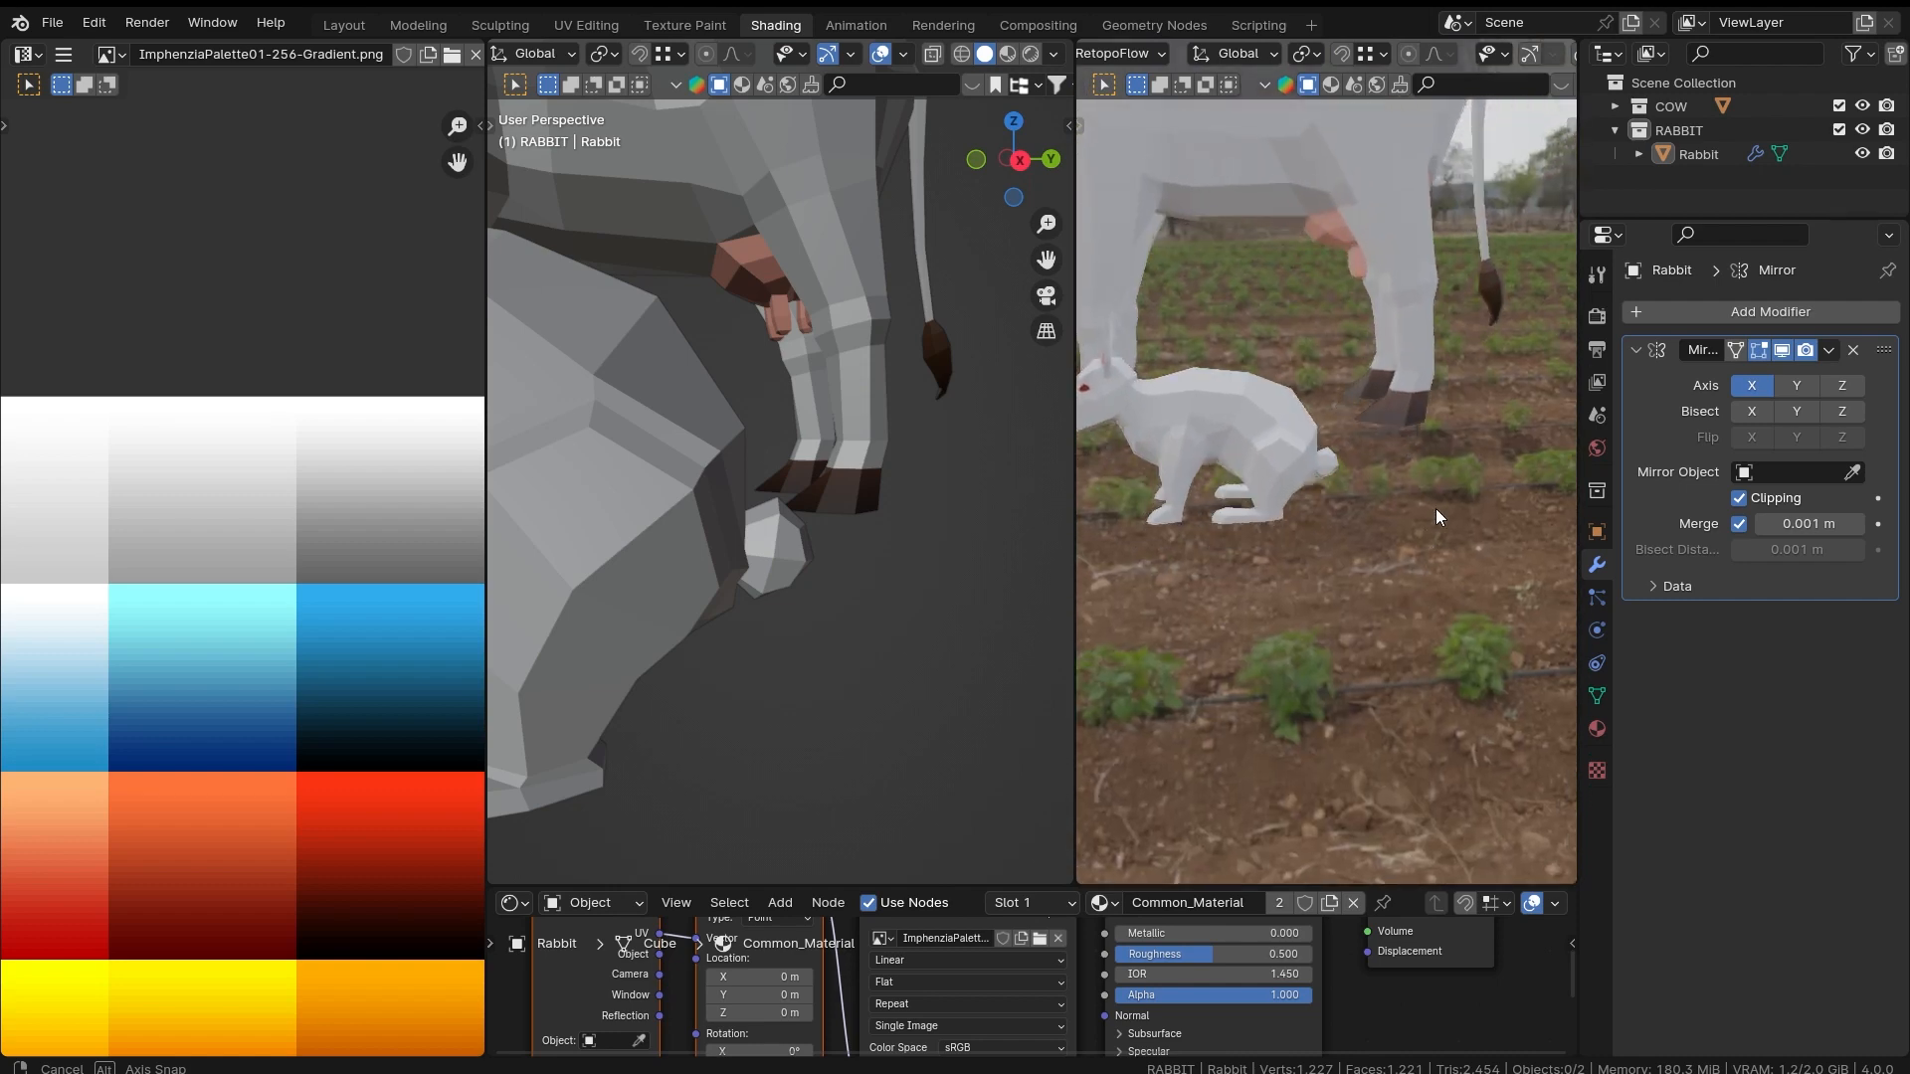
scroll(1412, 504, up, 3)
key(ctrl+z)
key(Tab)
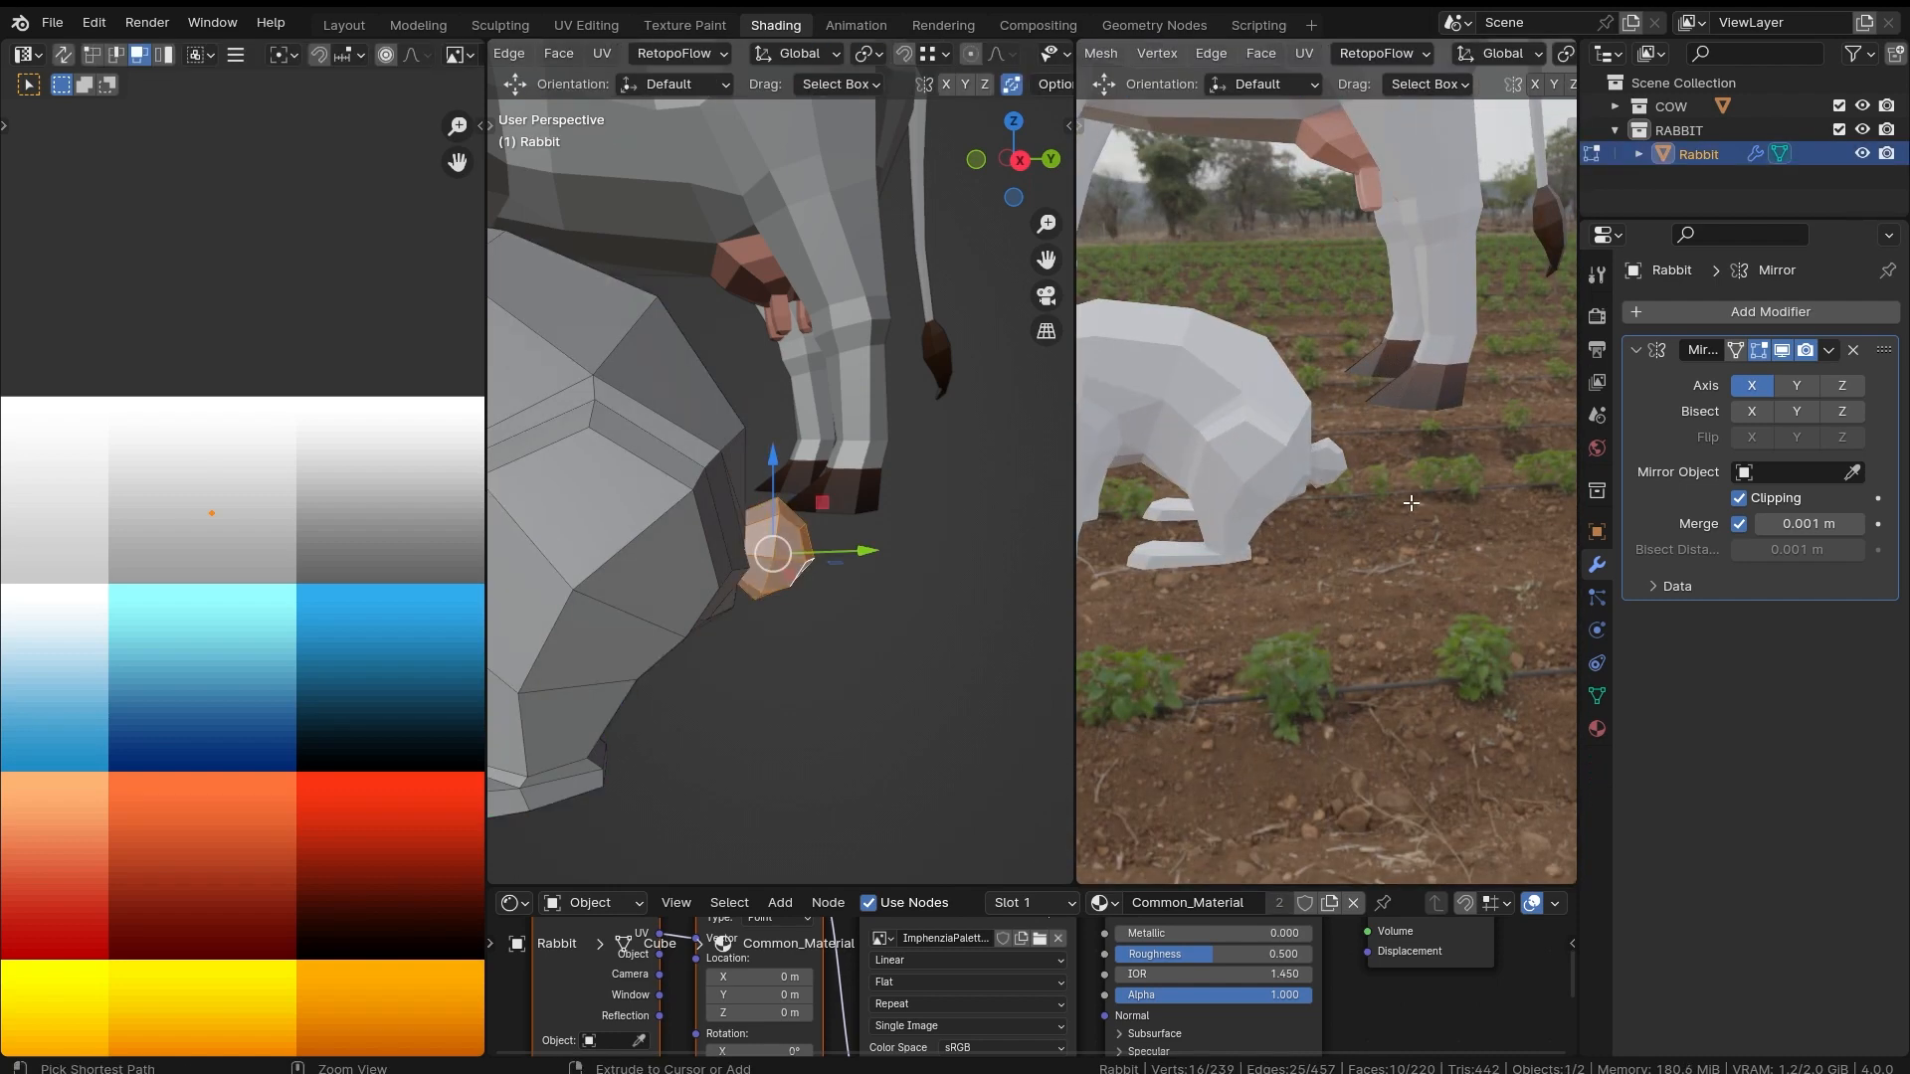
key(Tab)
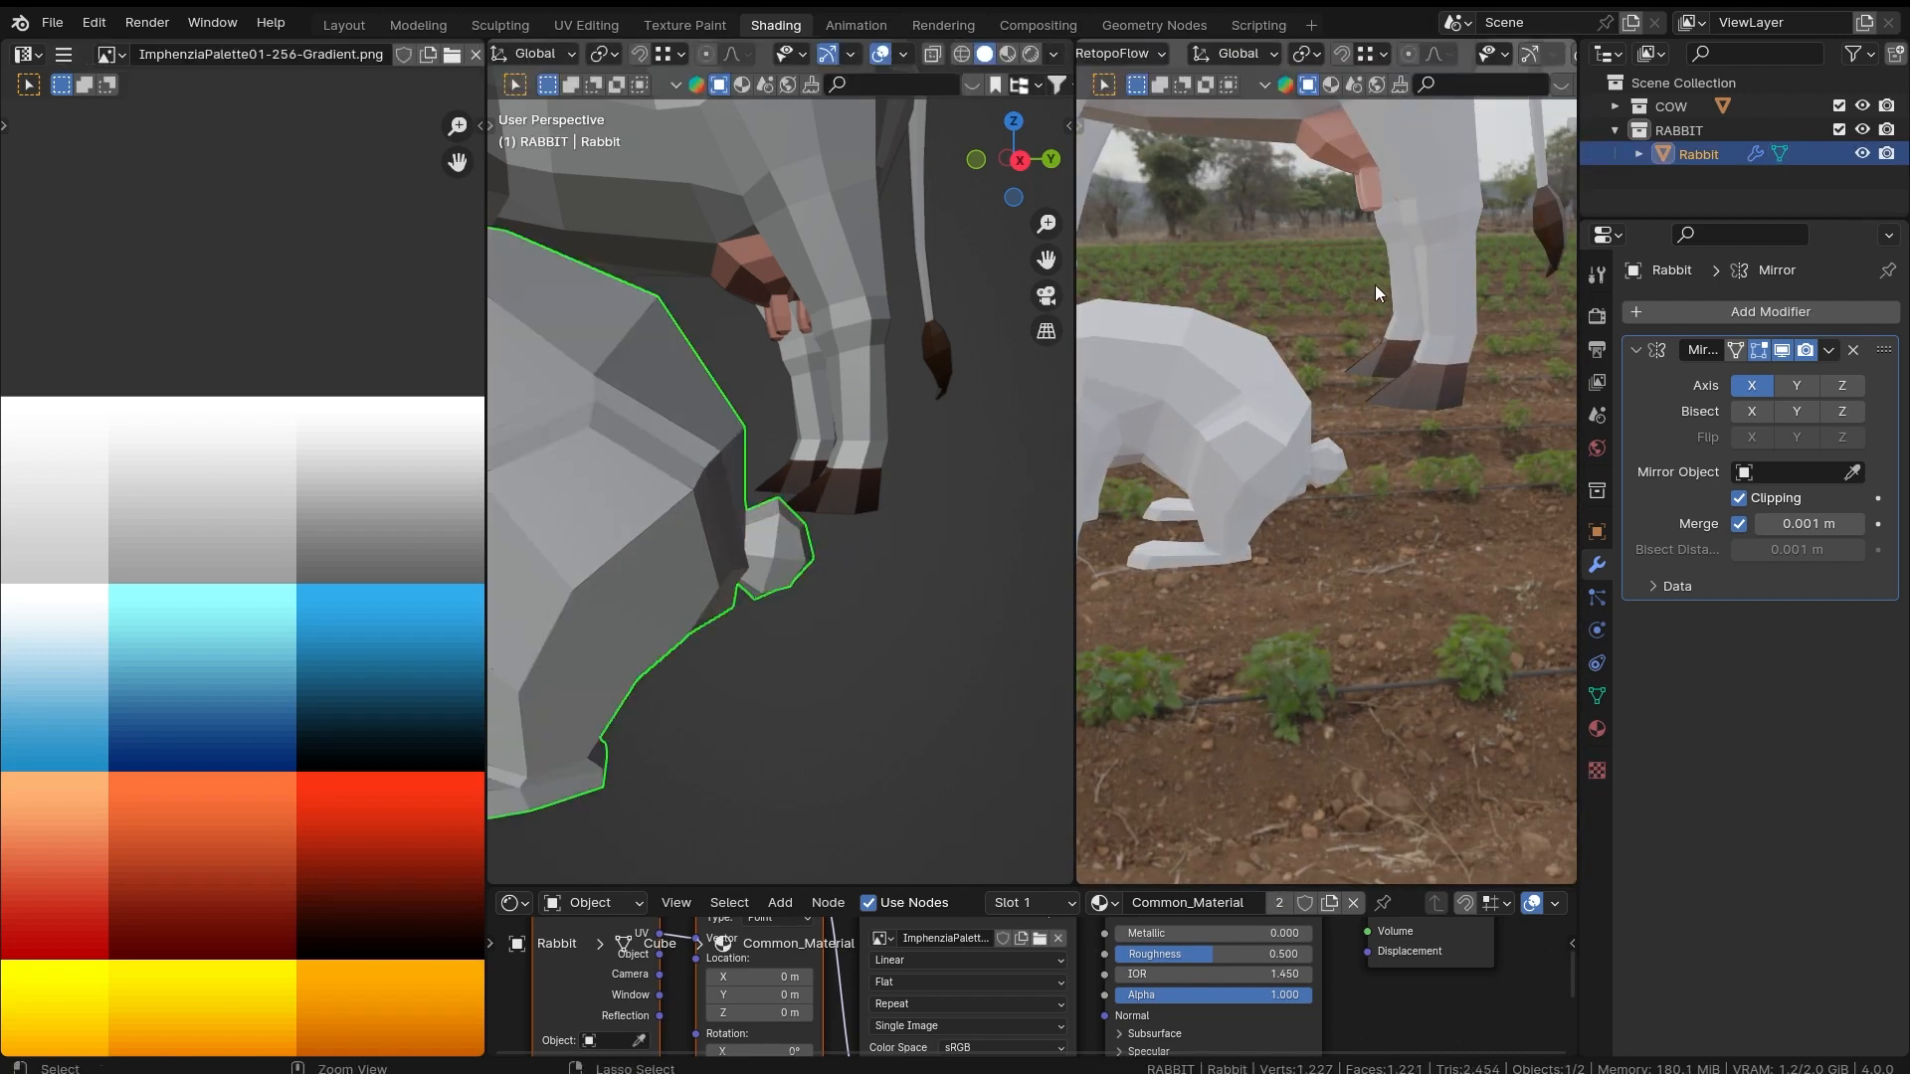
Step: Return to Edit Mode on the rabbit and select the small front face of its hind foot
ctrl+middle_drag(1375, 284, 1433, 546)
ctrl+middle_drag(1433, 546, 1381, 383)
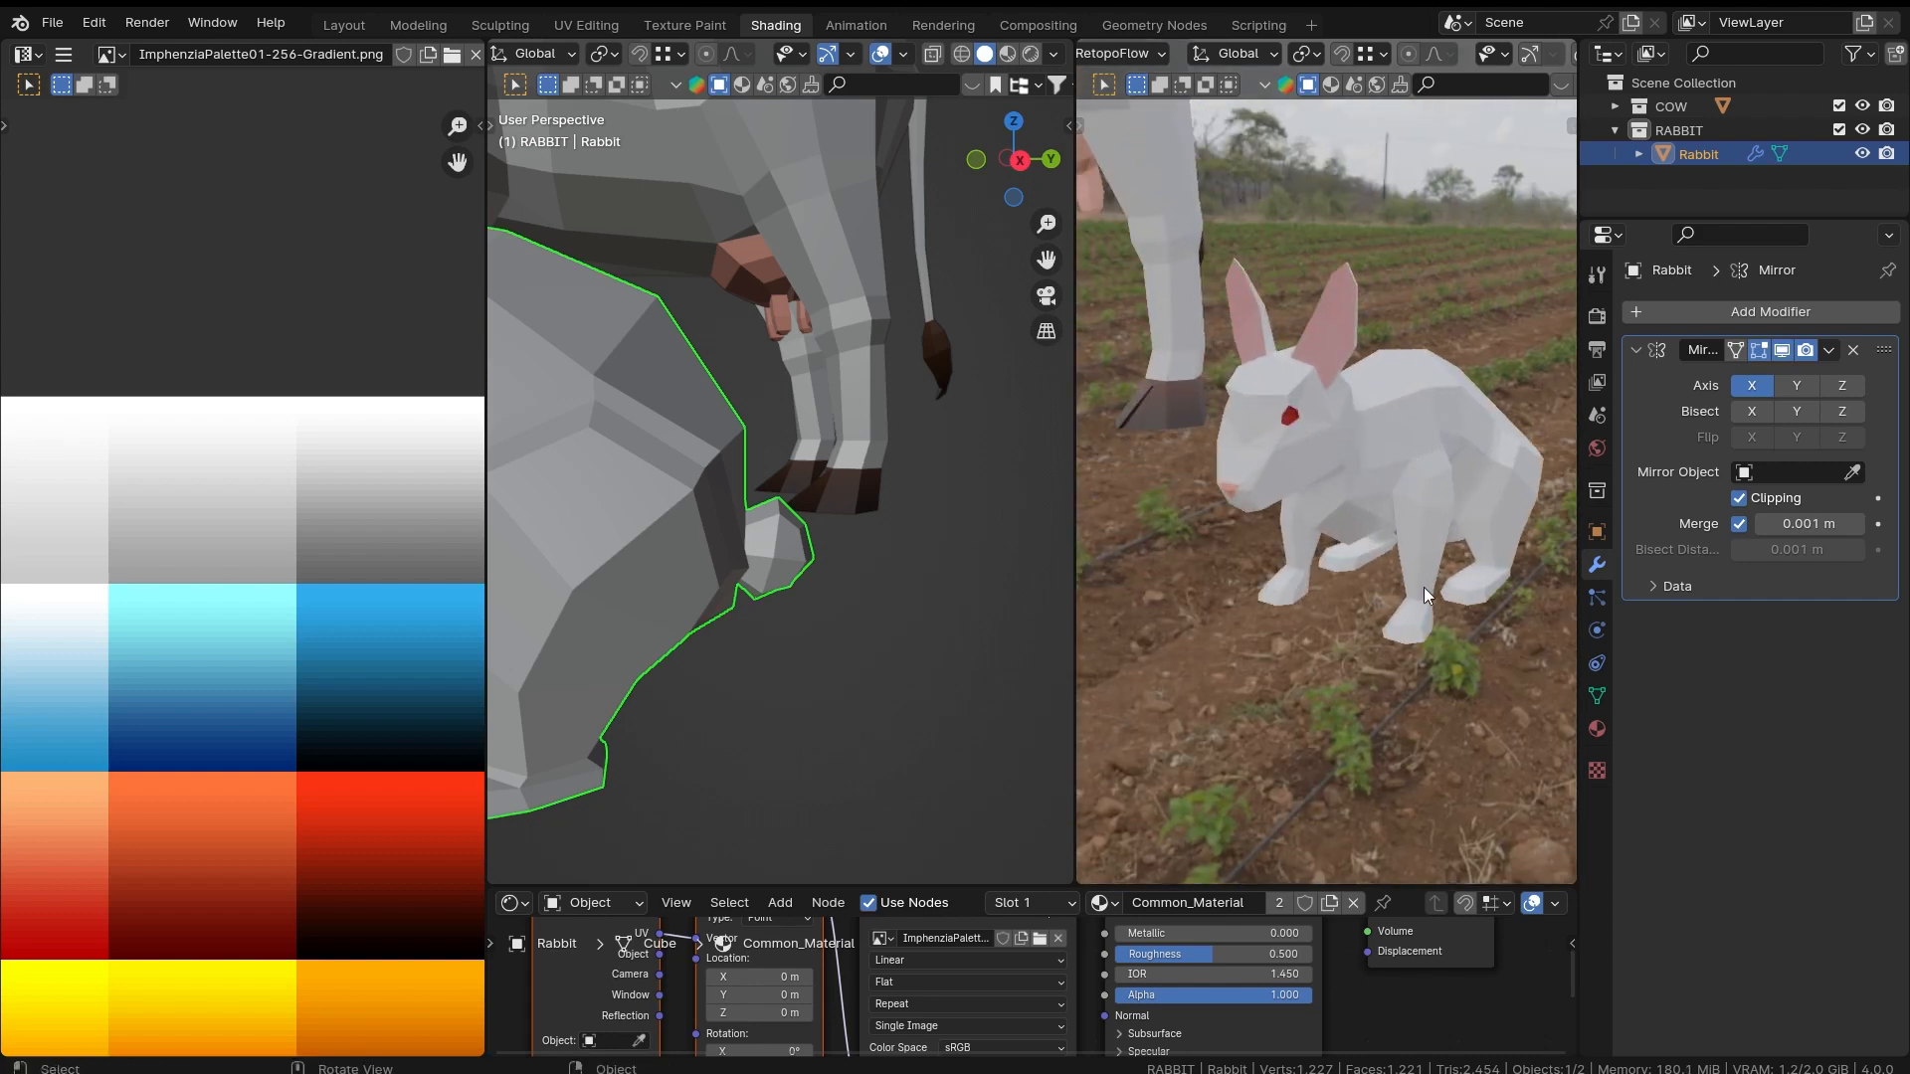
middle_drag(1423, 587, 1338, 686)
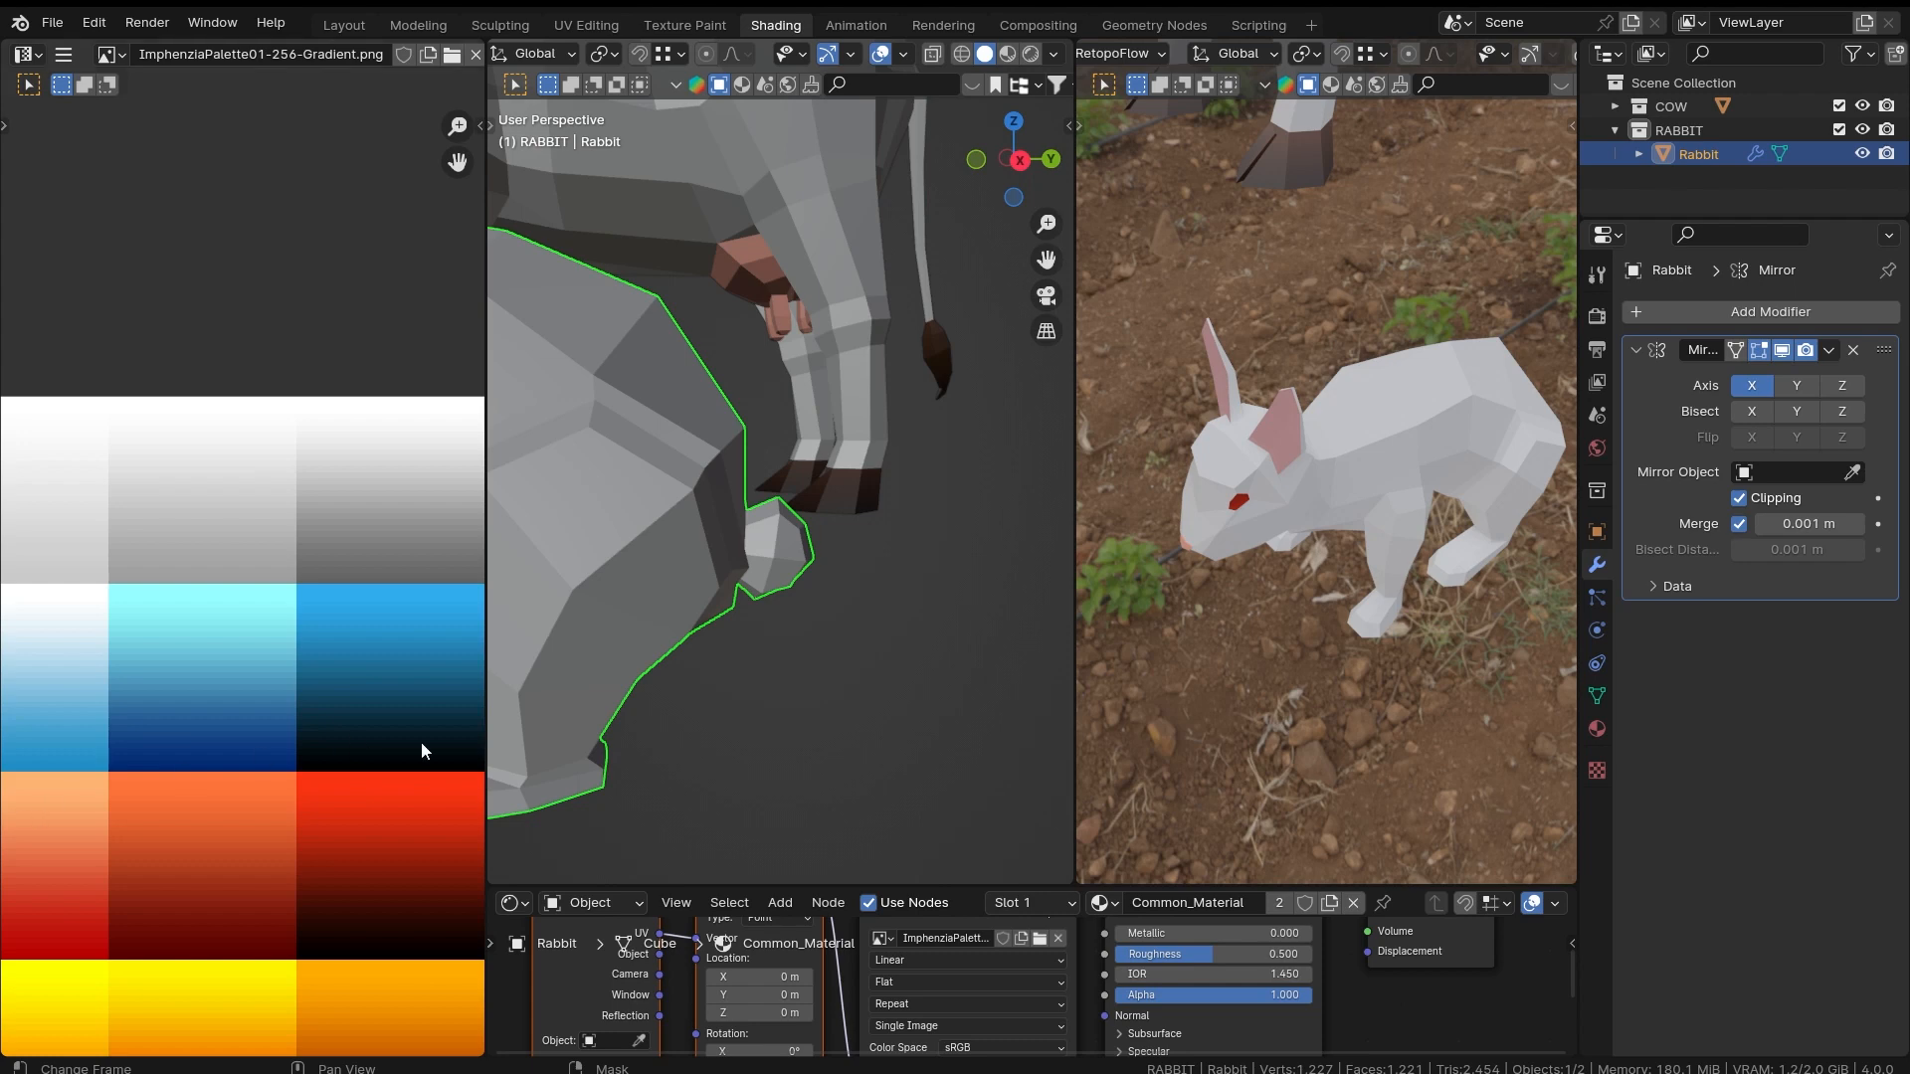
middle_drag(681, 518, 828, 585)
key(Tab)
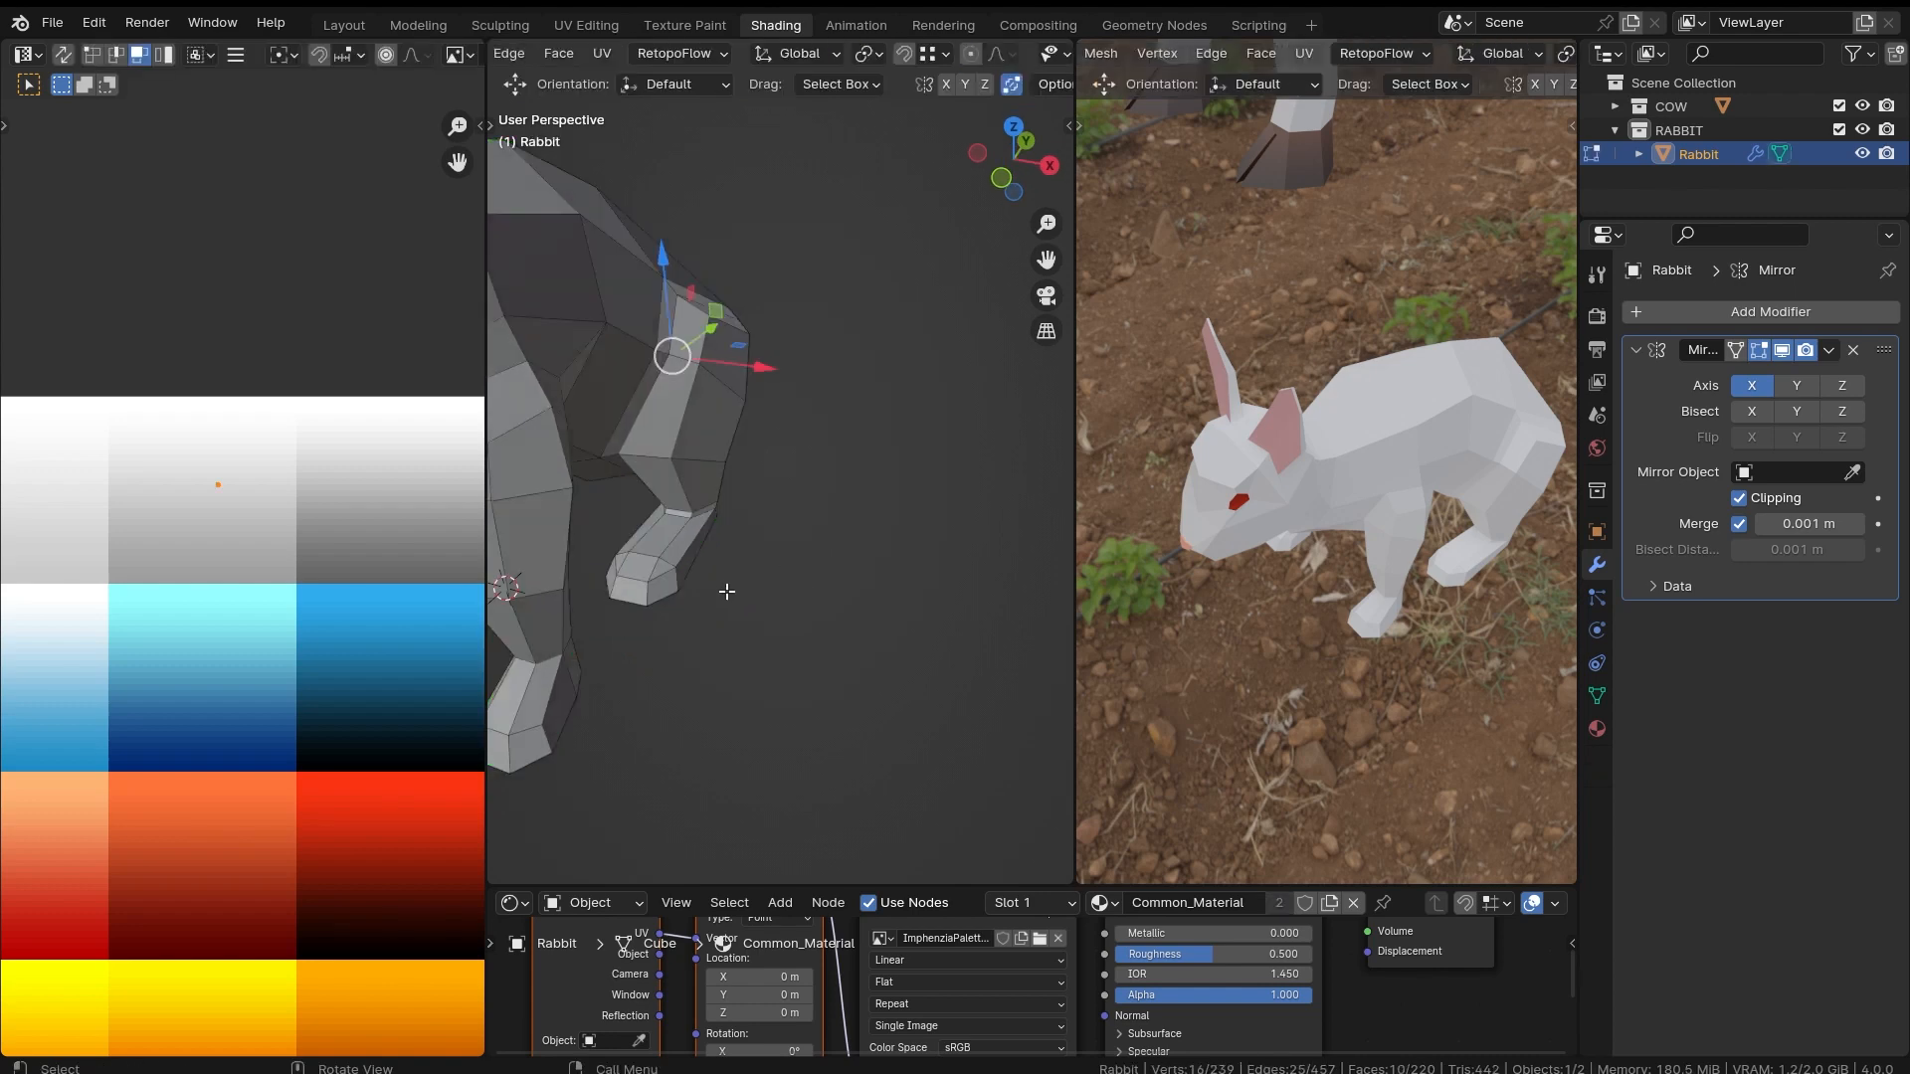
shift+middle_drag(641, 615, 739, 531)
ctrl+middle_drag(716, 657, 726, 547)
click(698, 530)
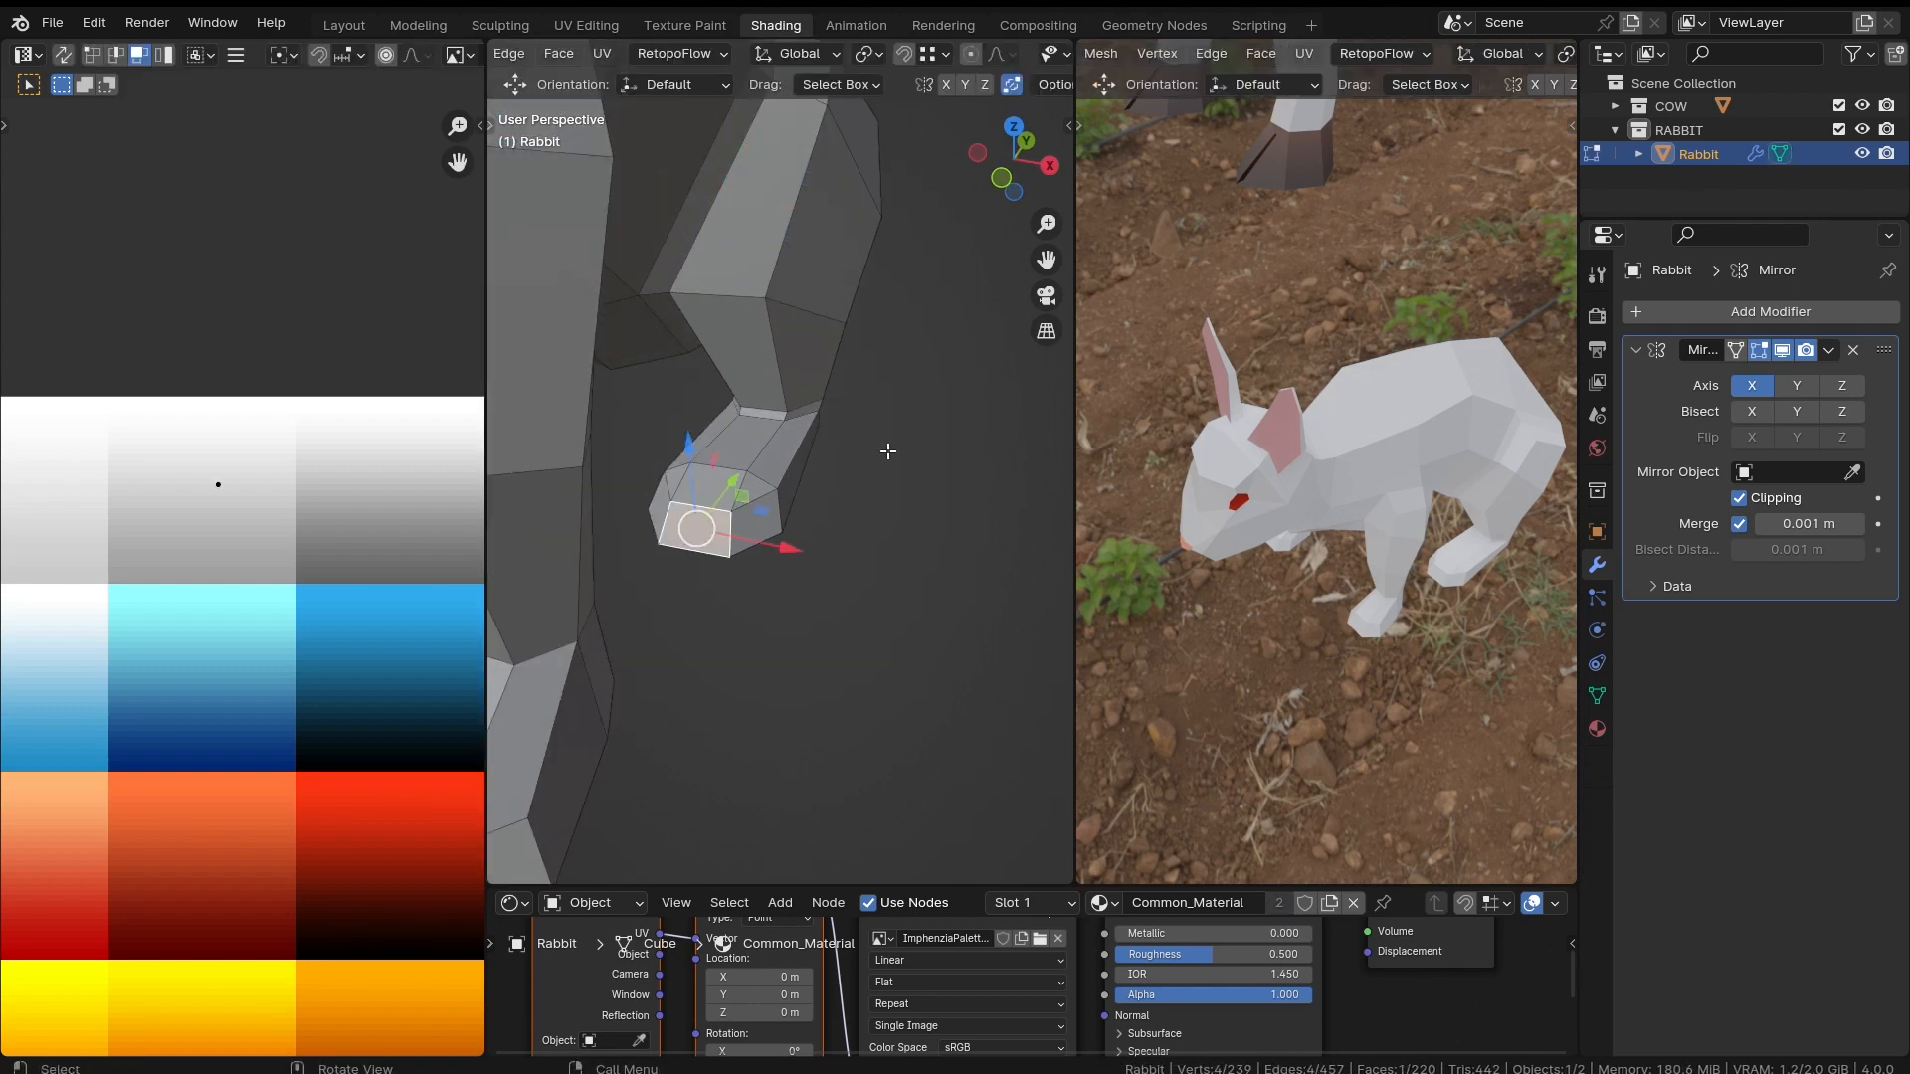
Step: Examine the rabbit's paws, body and face from several angles in the rendered view
ctrl+middle_drag(1359, 561, 1365, 776)
middle_drag(1365, 776, 1457, 751)
ctrl+middle_drag(1448, 796, 1428, 701)
shift+middle_drag(1428, 701, 1204, 495)
shift+middle_drag(1204, 494, 1199, 558)
middle_drag(746, 449, 726, 546)
middle_drag(1465, 451, 1338, 468)
ctrl+middle_drag(1338, 468, 1368, 388)
middle_drag(1368, 388, 1298, 473)
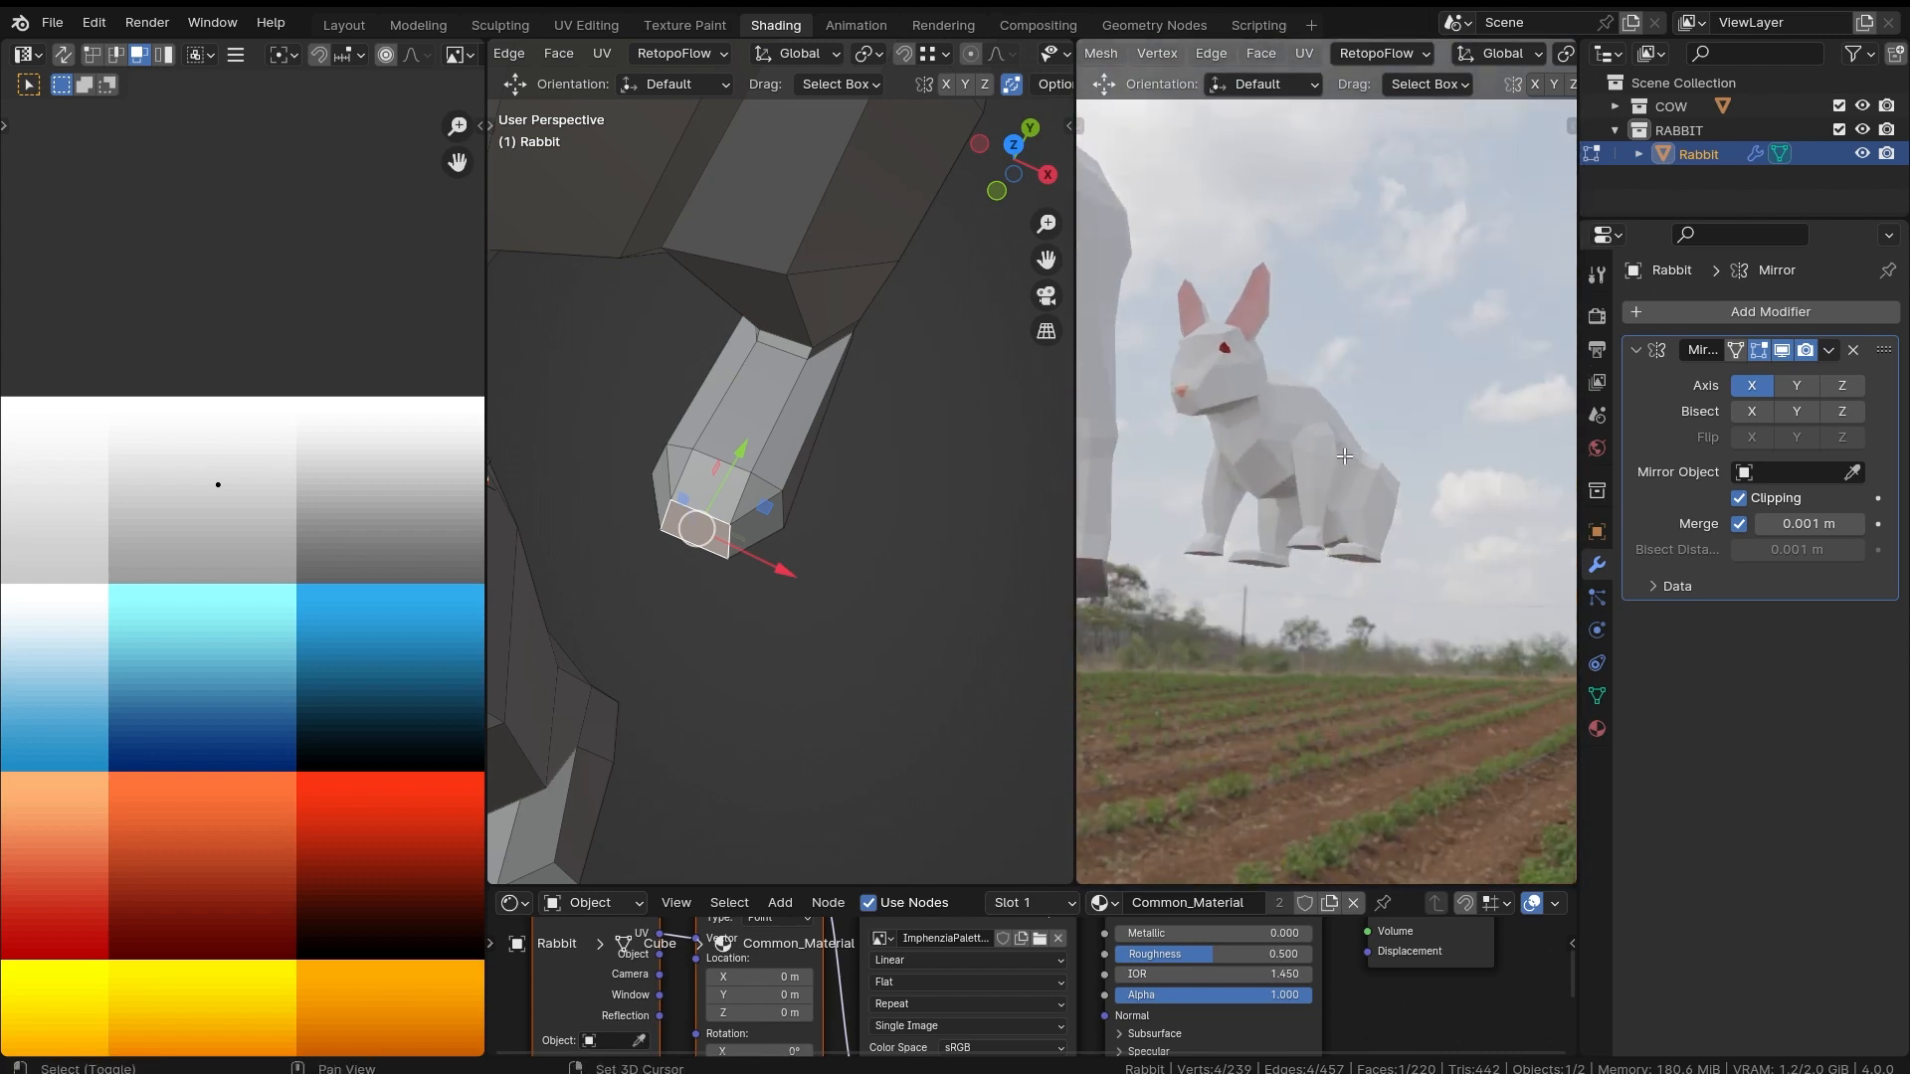
scroll(1299, 472, down, 2)
scroll(1298, 473, up, 4)
scroll(1298, 473, up, 3)
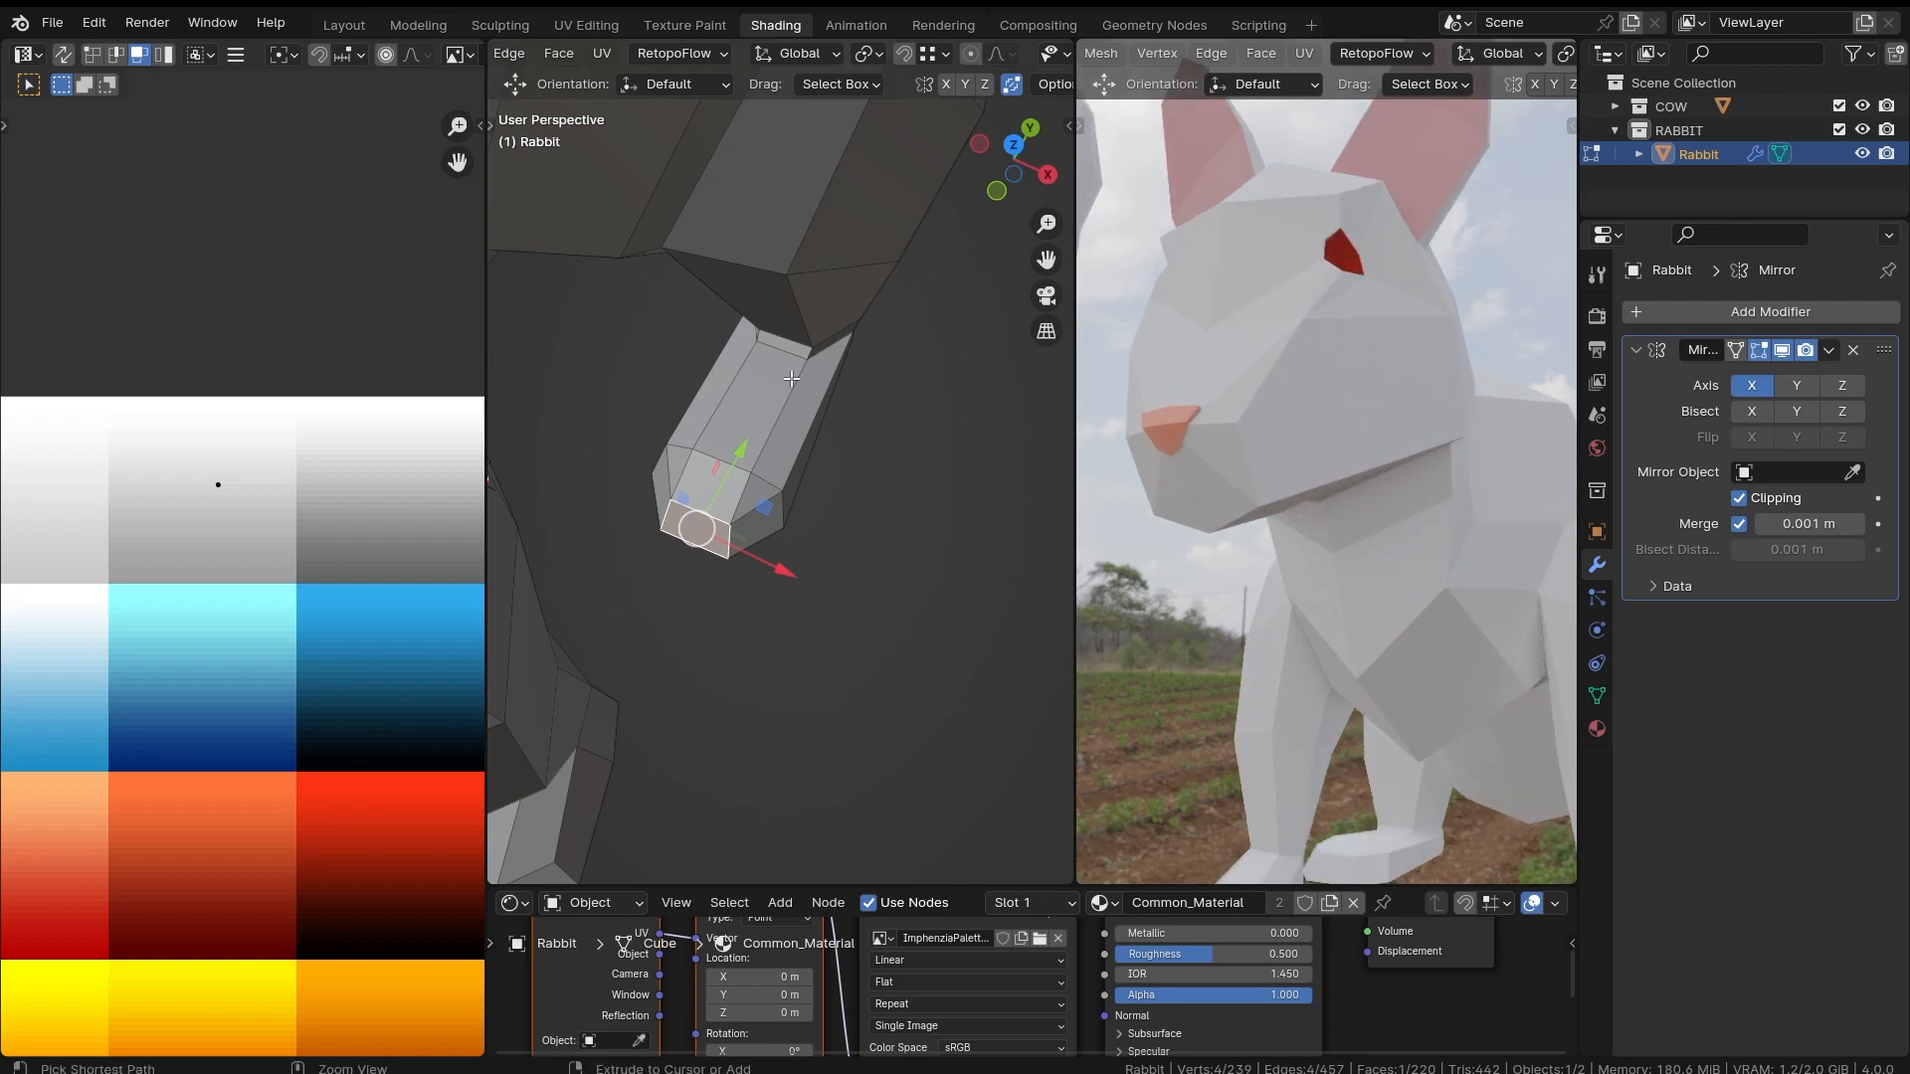
Step: Select the narrow strip below the rabbit's nose and the thin mouth triangle beside it, and select their UVs
middle_drag(736, 418, 857, 486)
scroll(792, 438, up, 4)
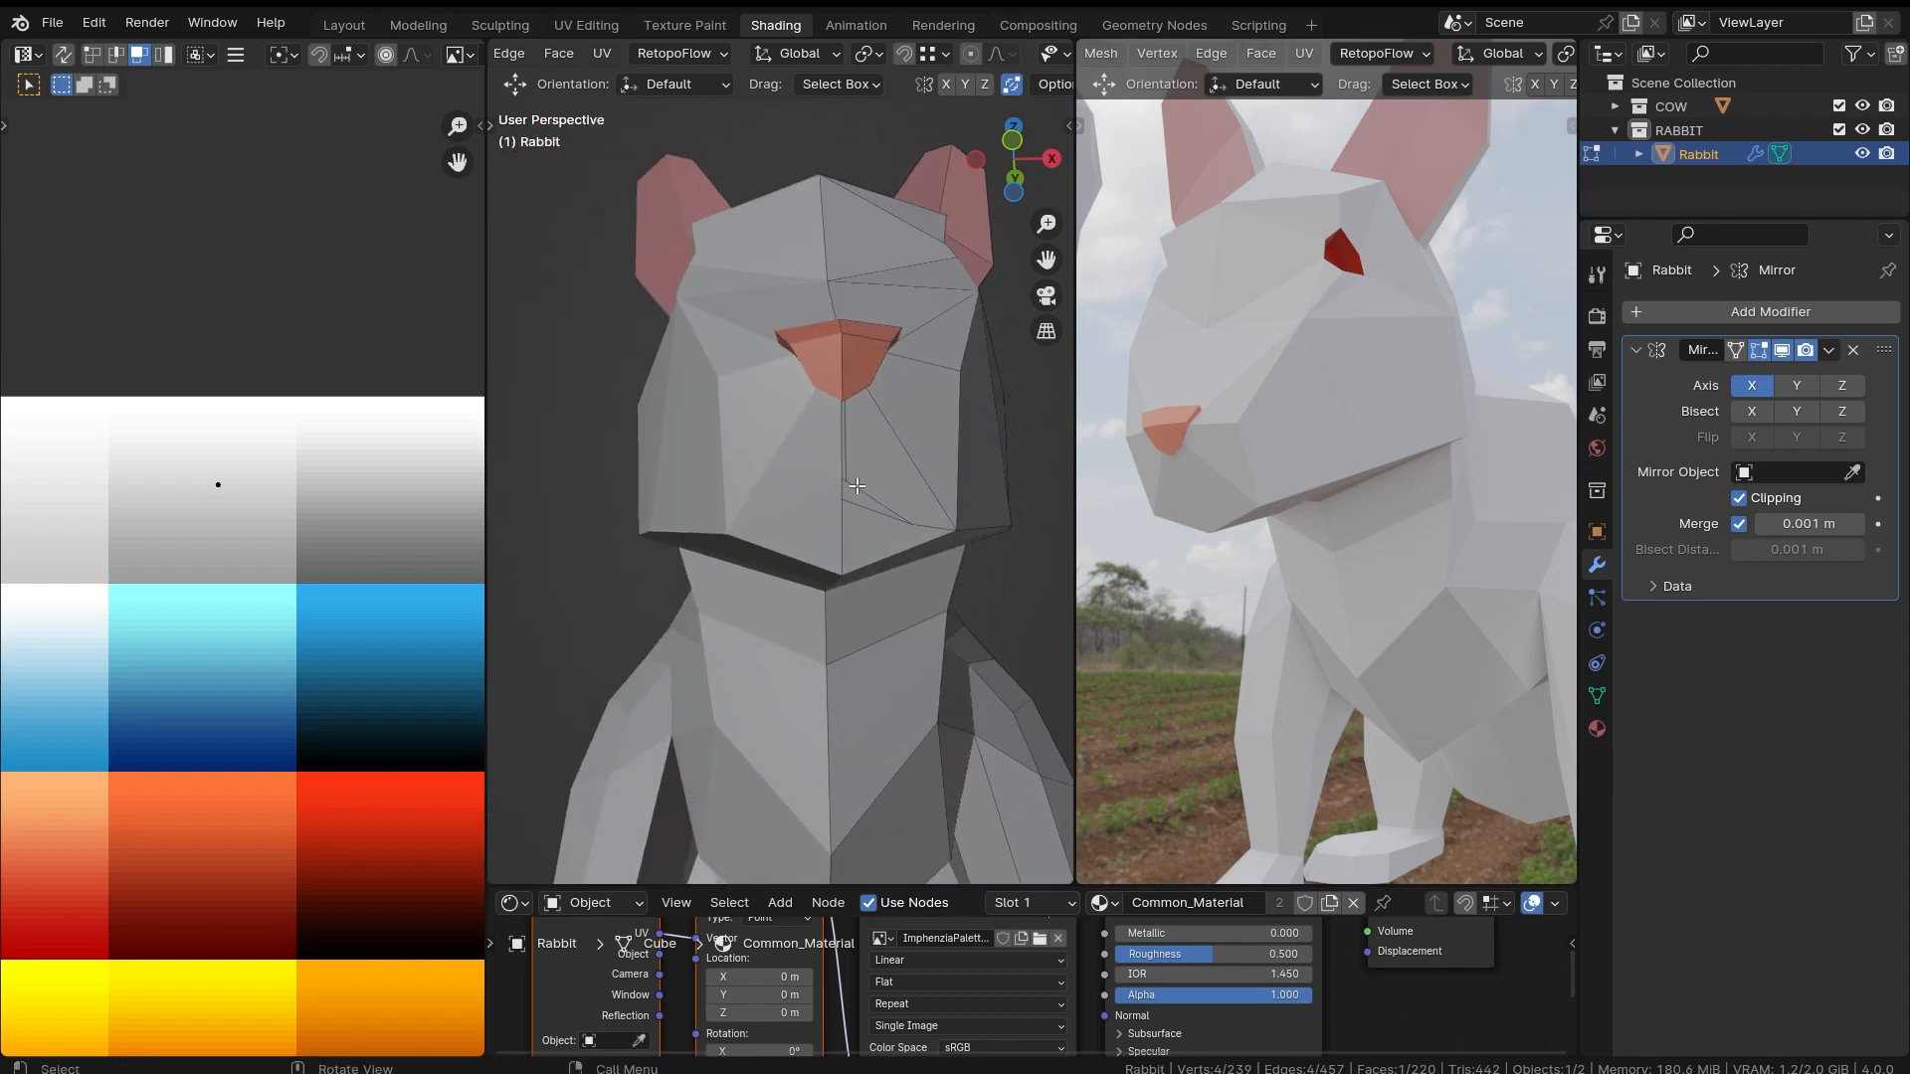
click(856, 499)
middle_drag(995, 585, 937, 597)
scroll(842, 477, up, 2)
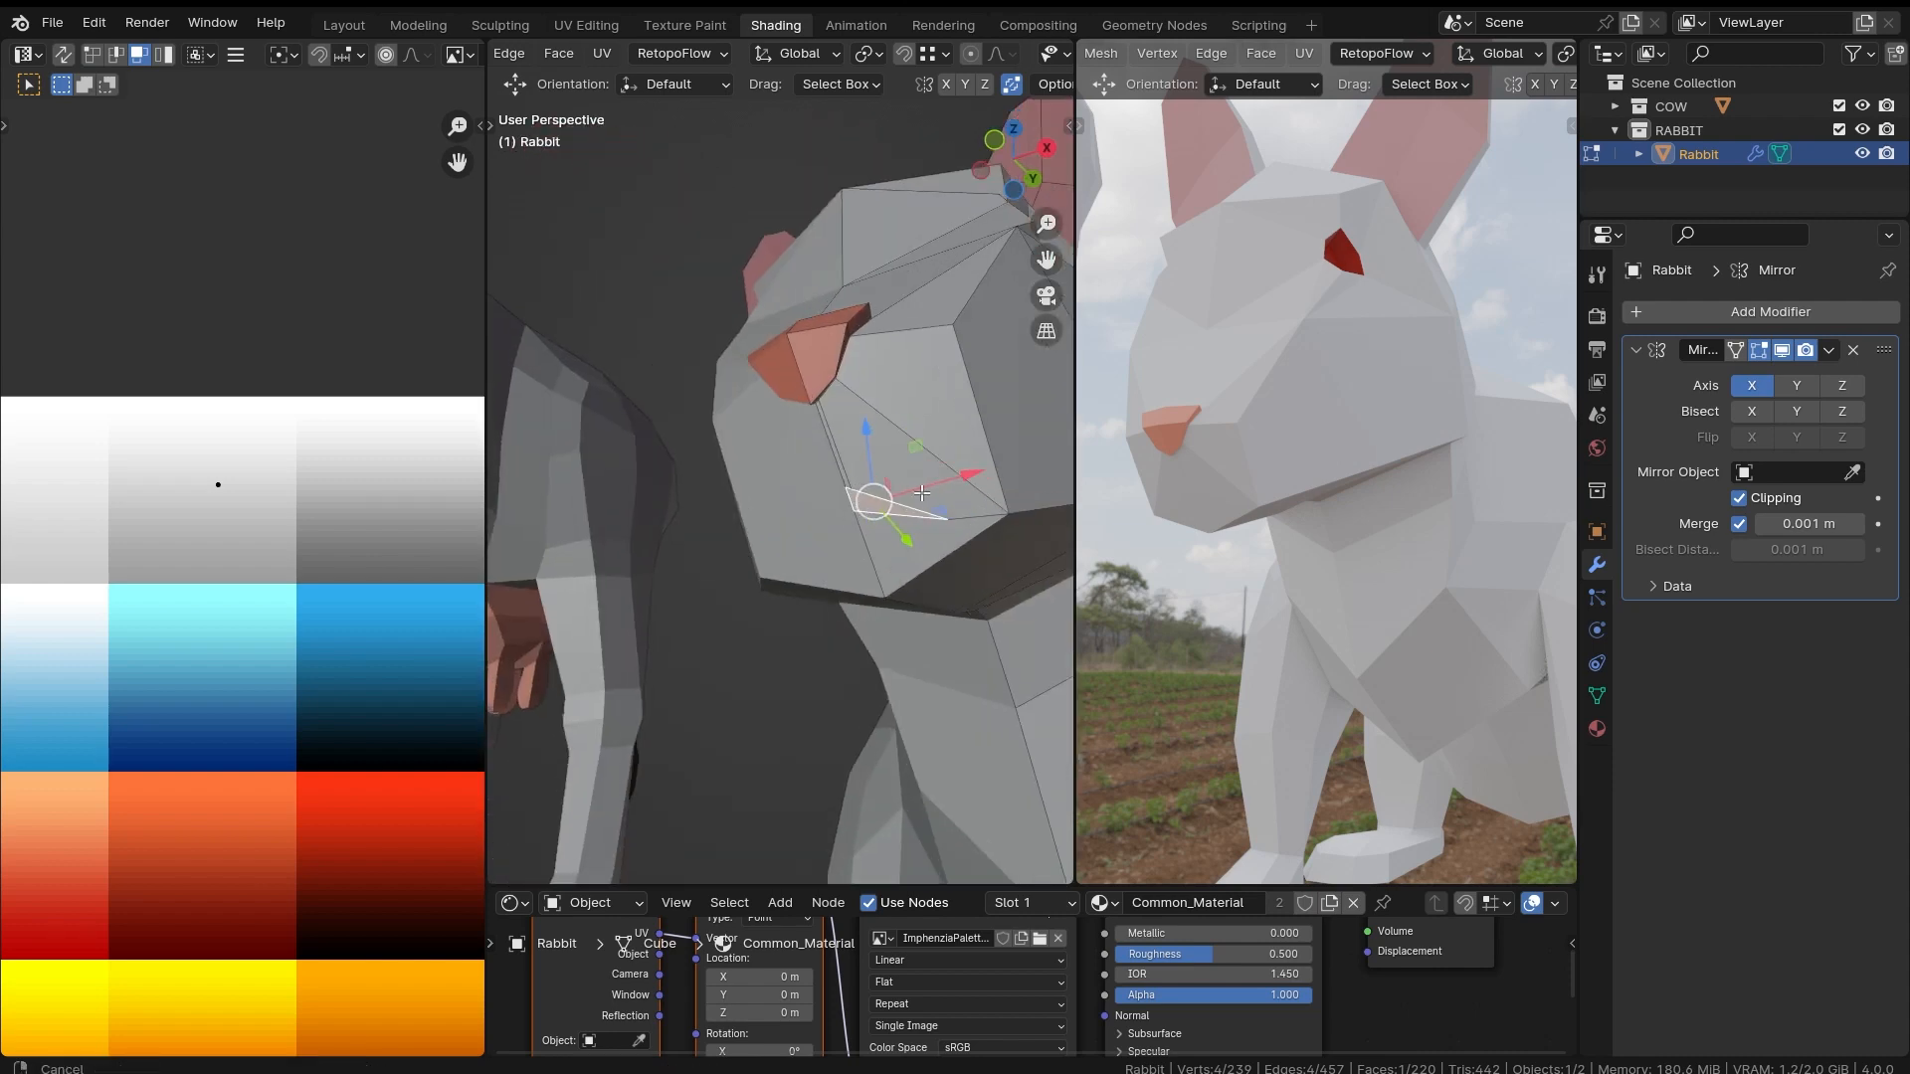
shift+click(862, 481)
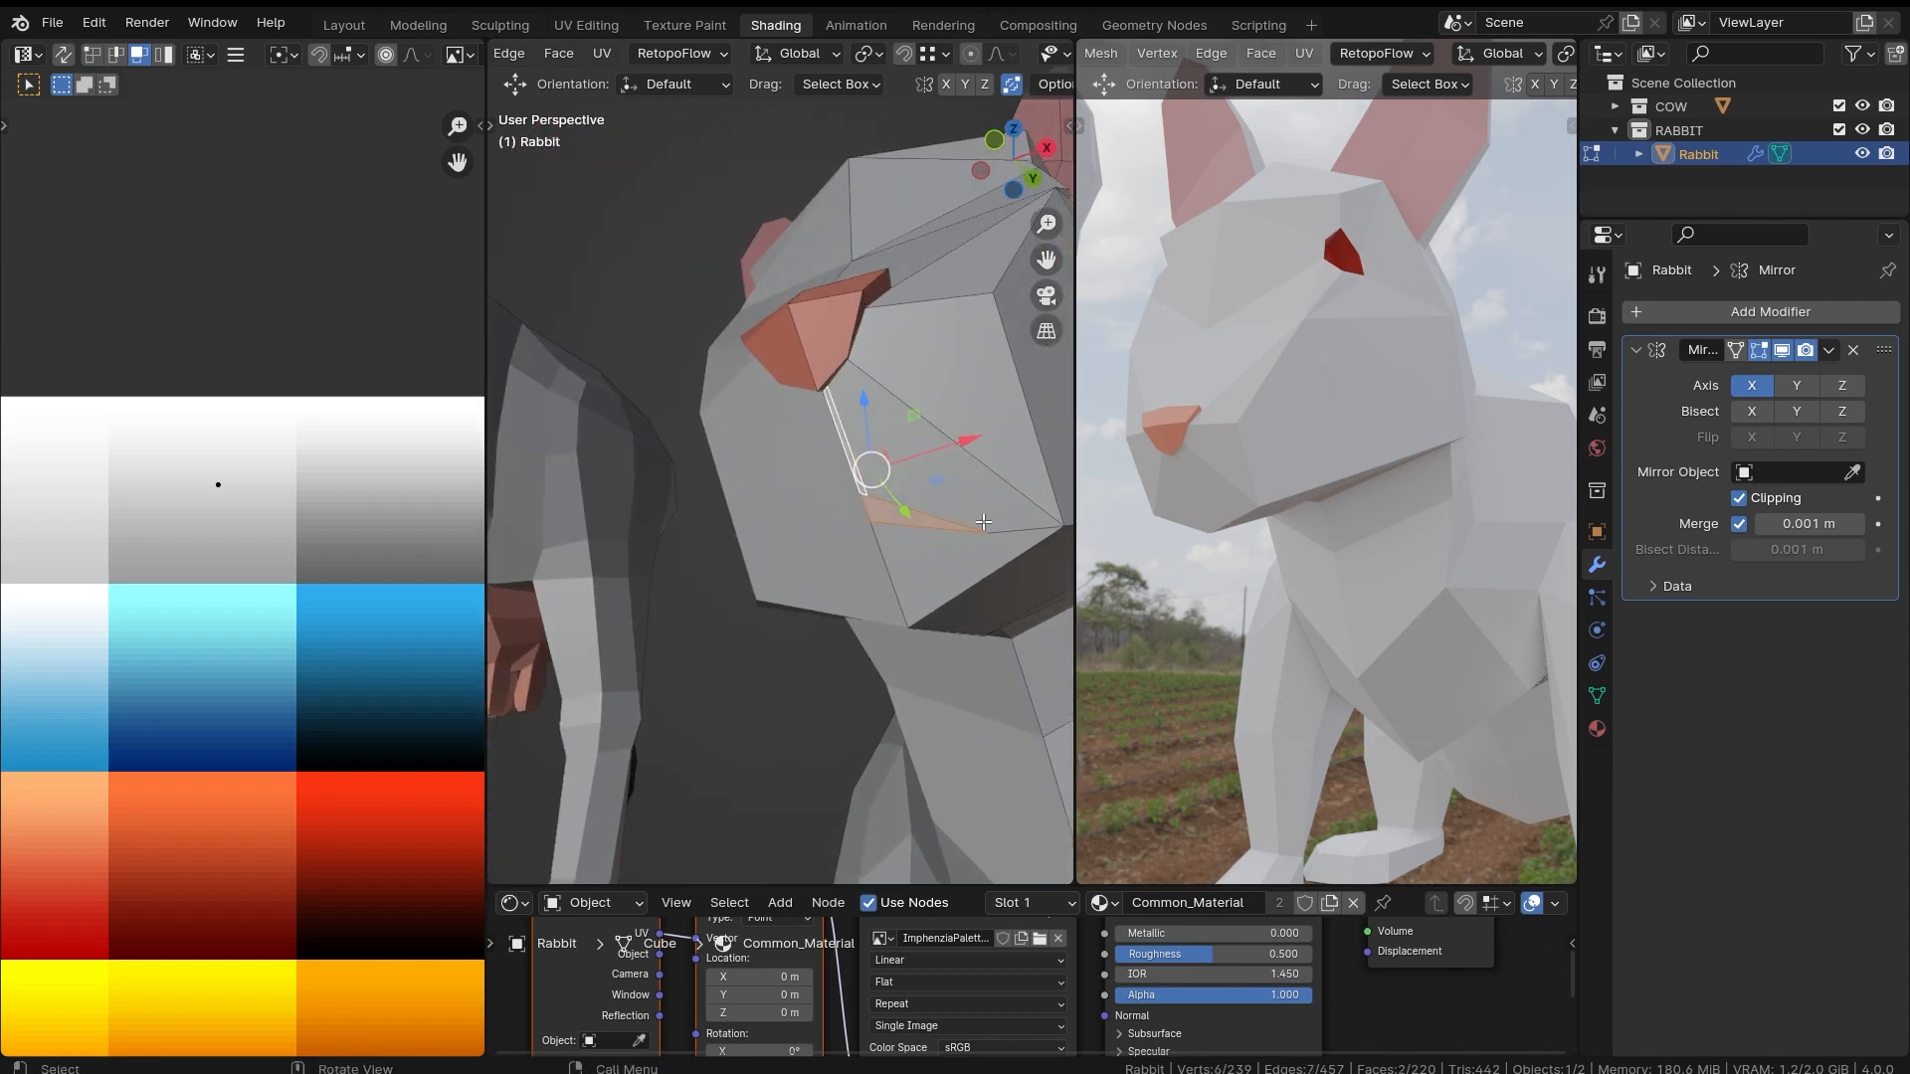
scroll(175, 420, down, 4)
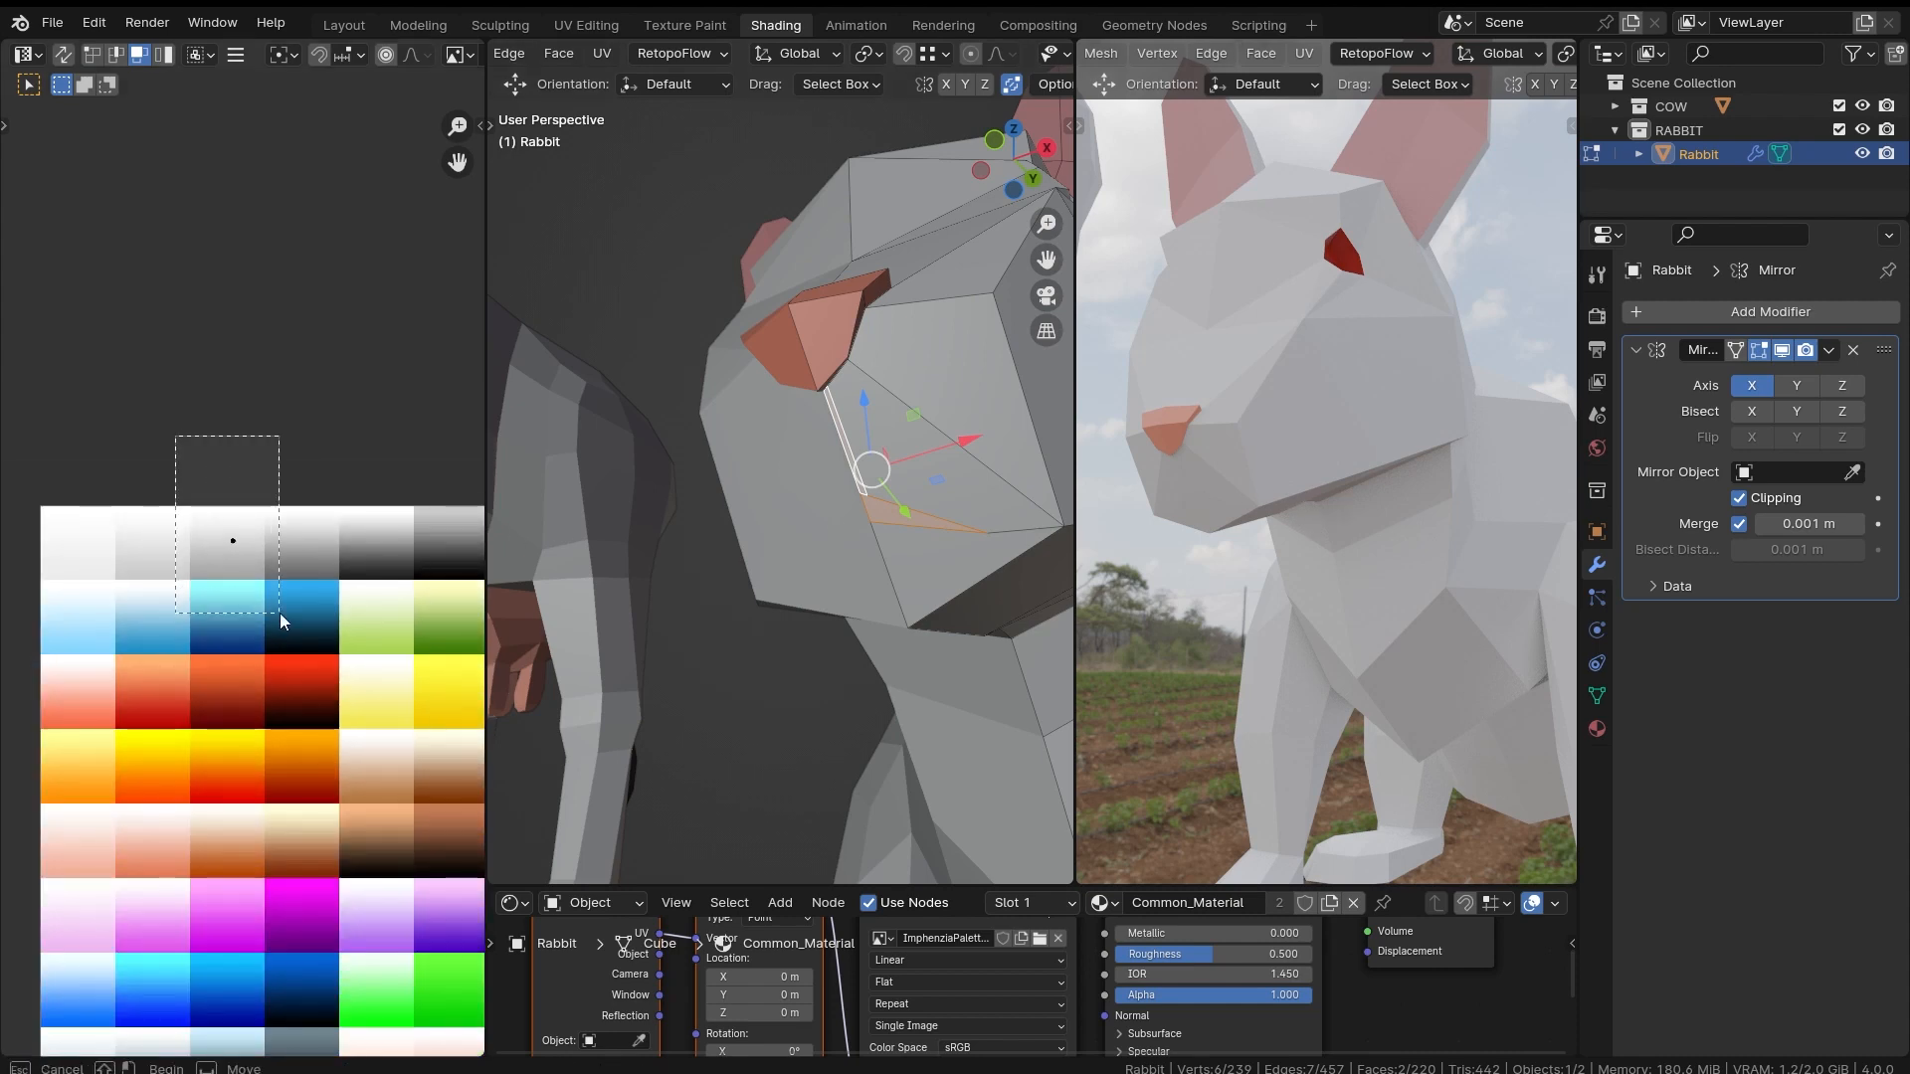
drag(279, 615, 280, 615)
middle_drag(352, 571, 192, 537)
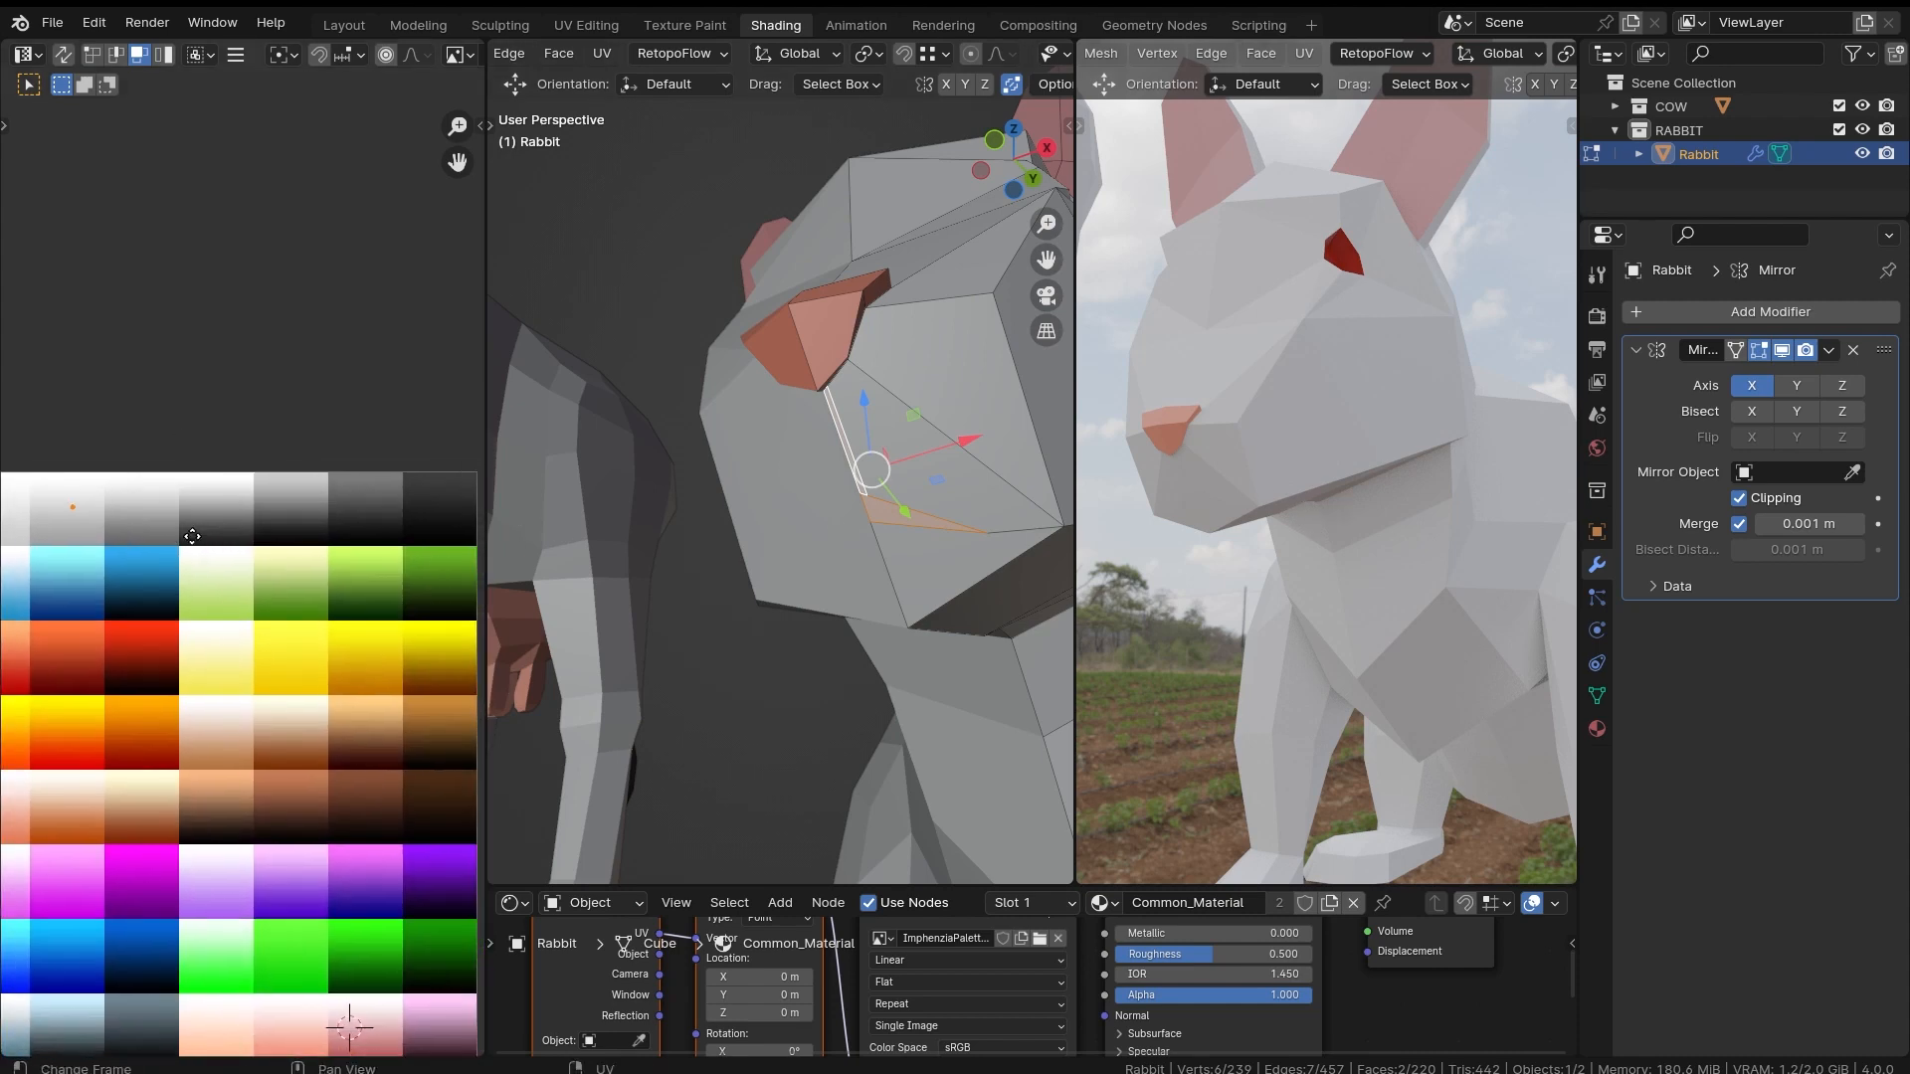
Step: Move the mouth faces' UVs to the near-black swatch at the end of the palette's grey row
key(g)
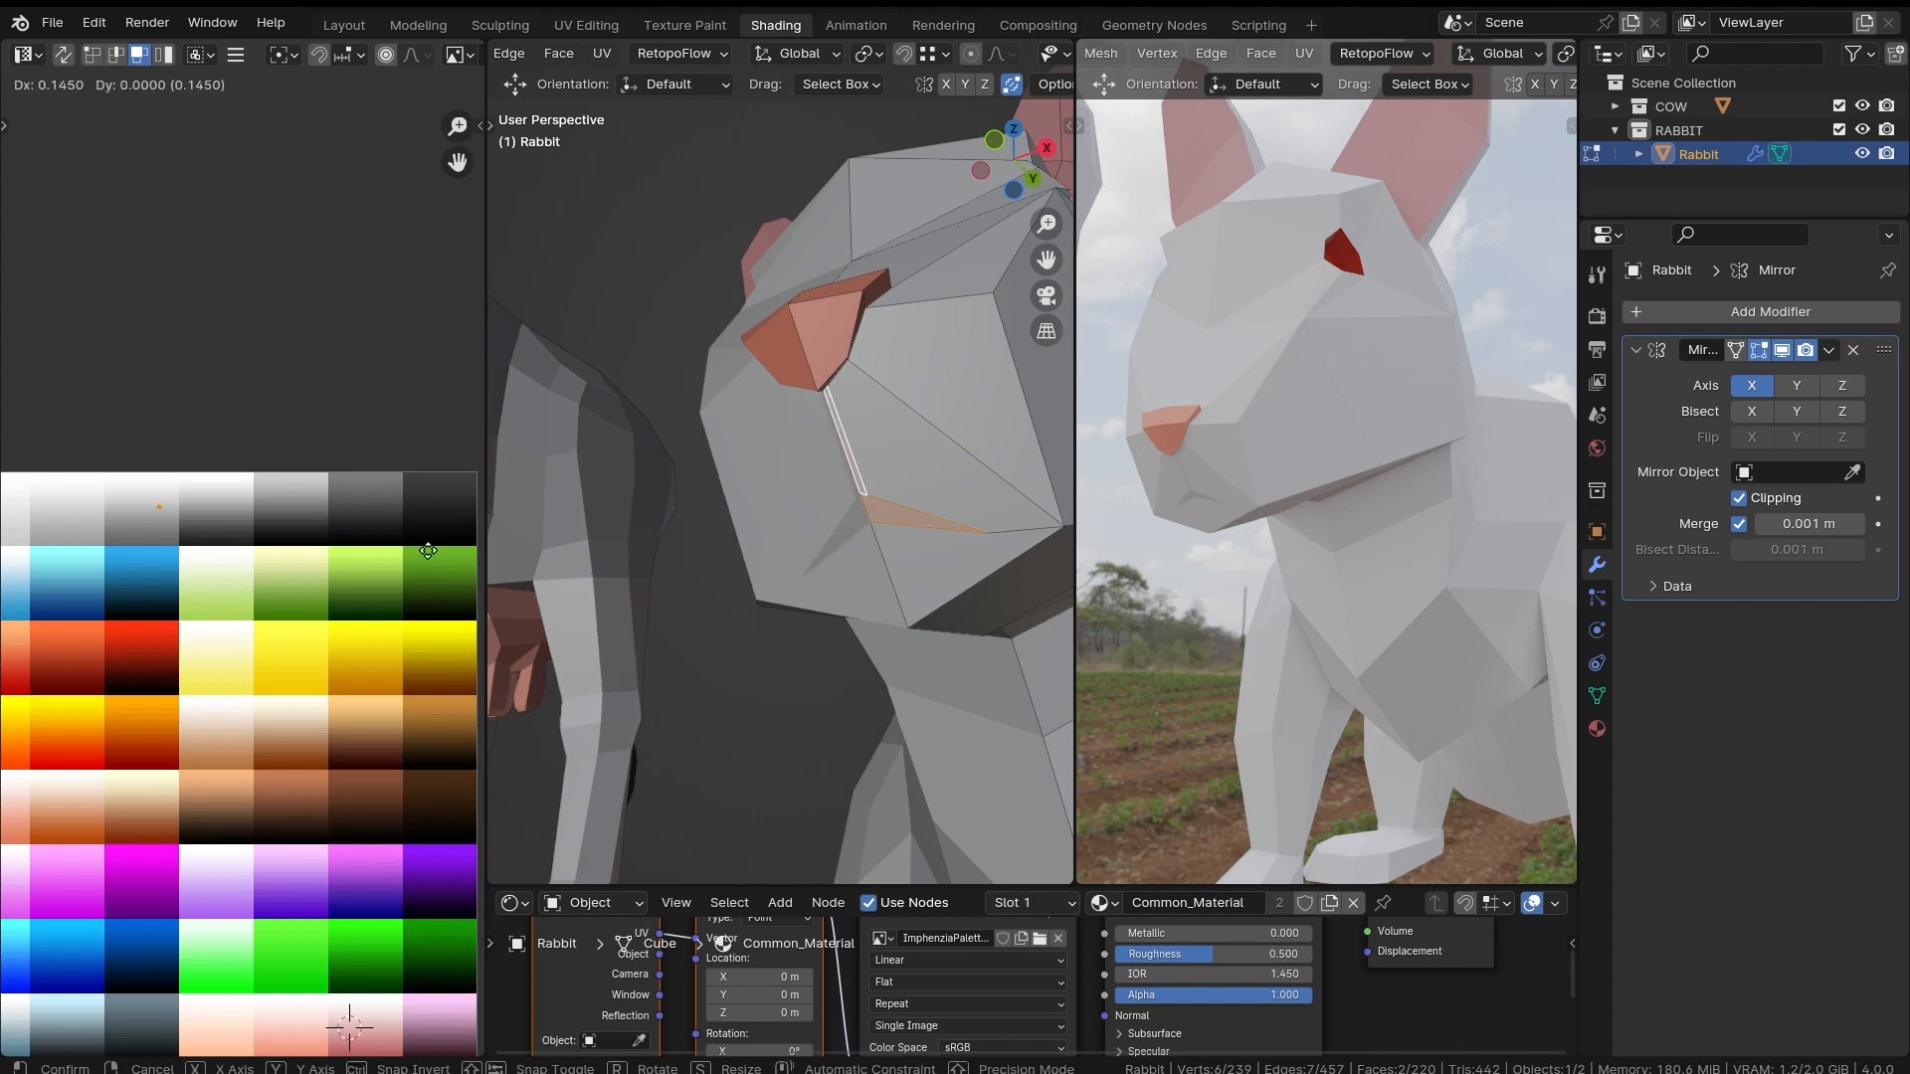
click(118, 574)
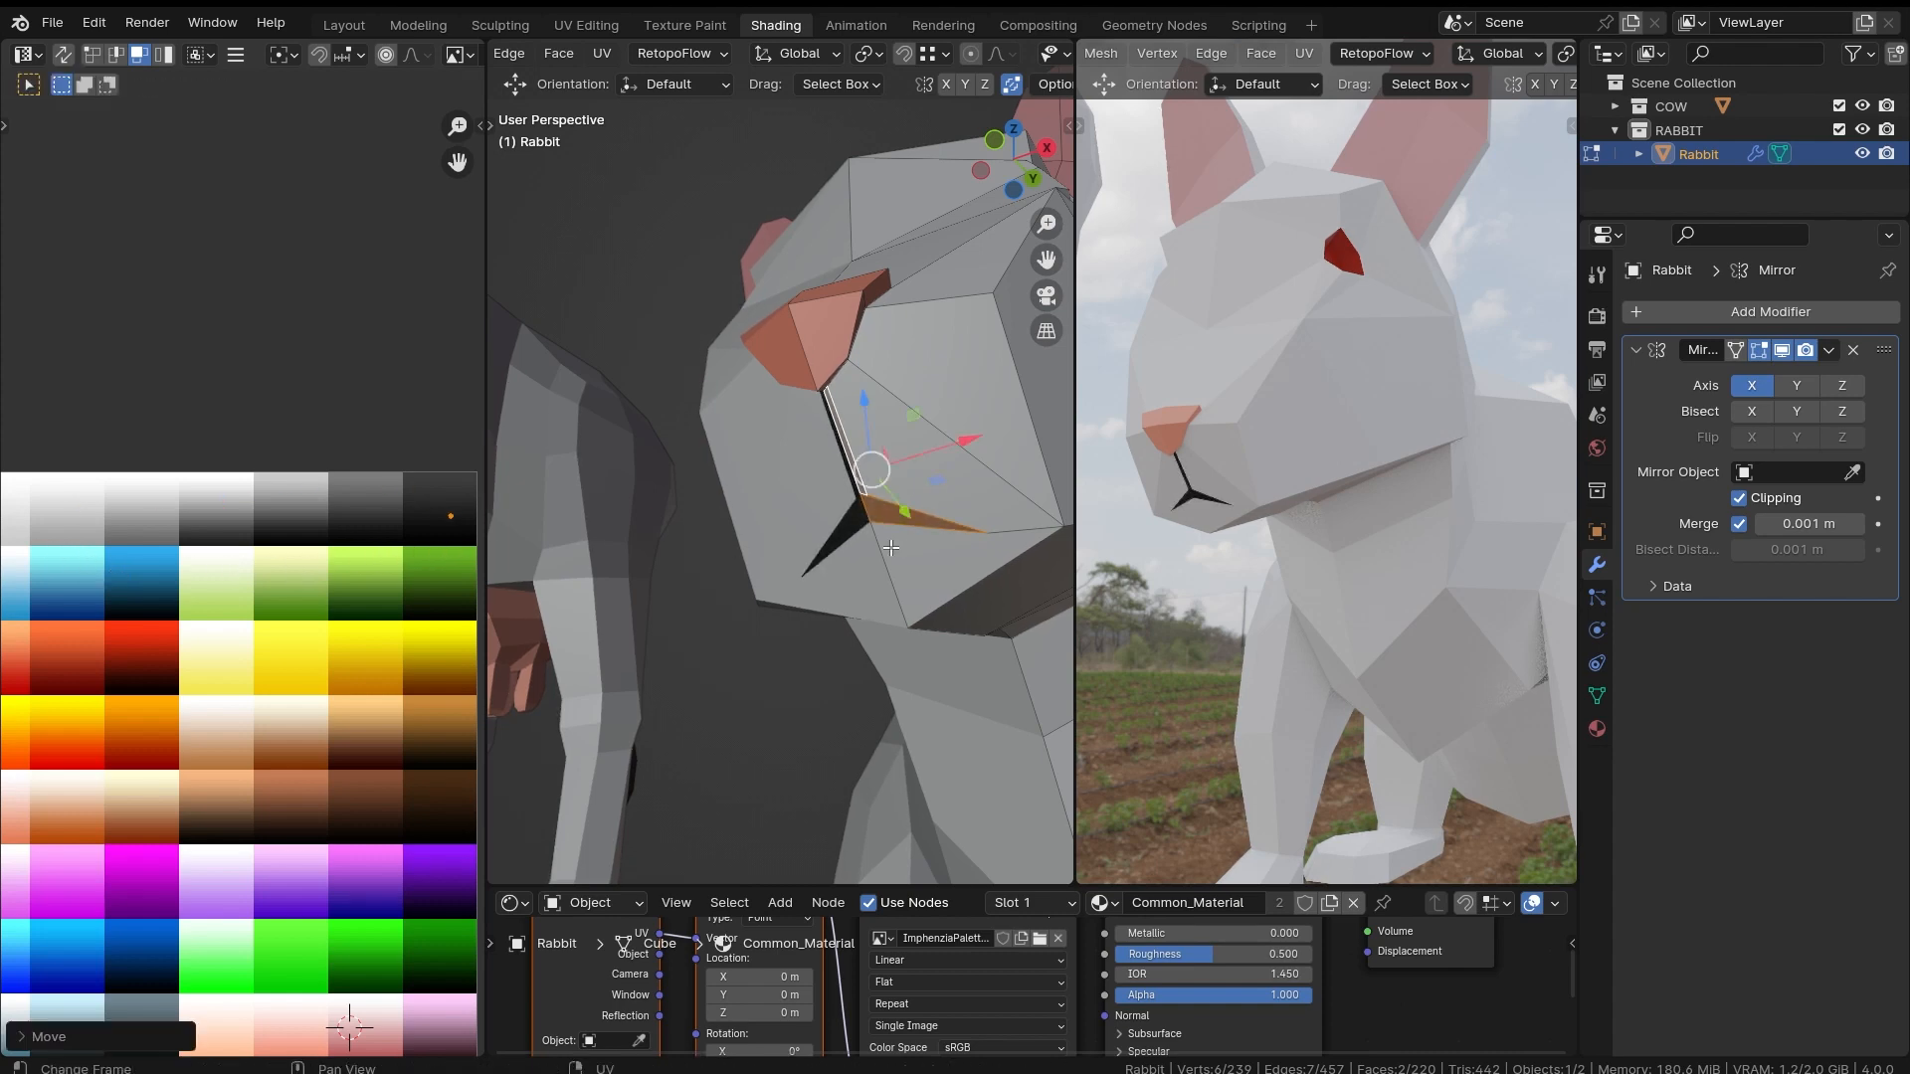
middle_drag(1340, 383, 1290, 497)
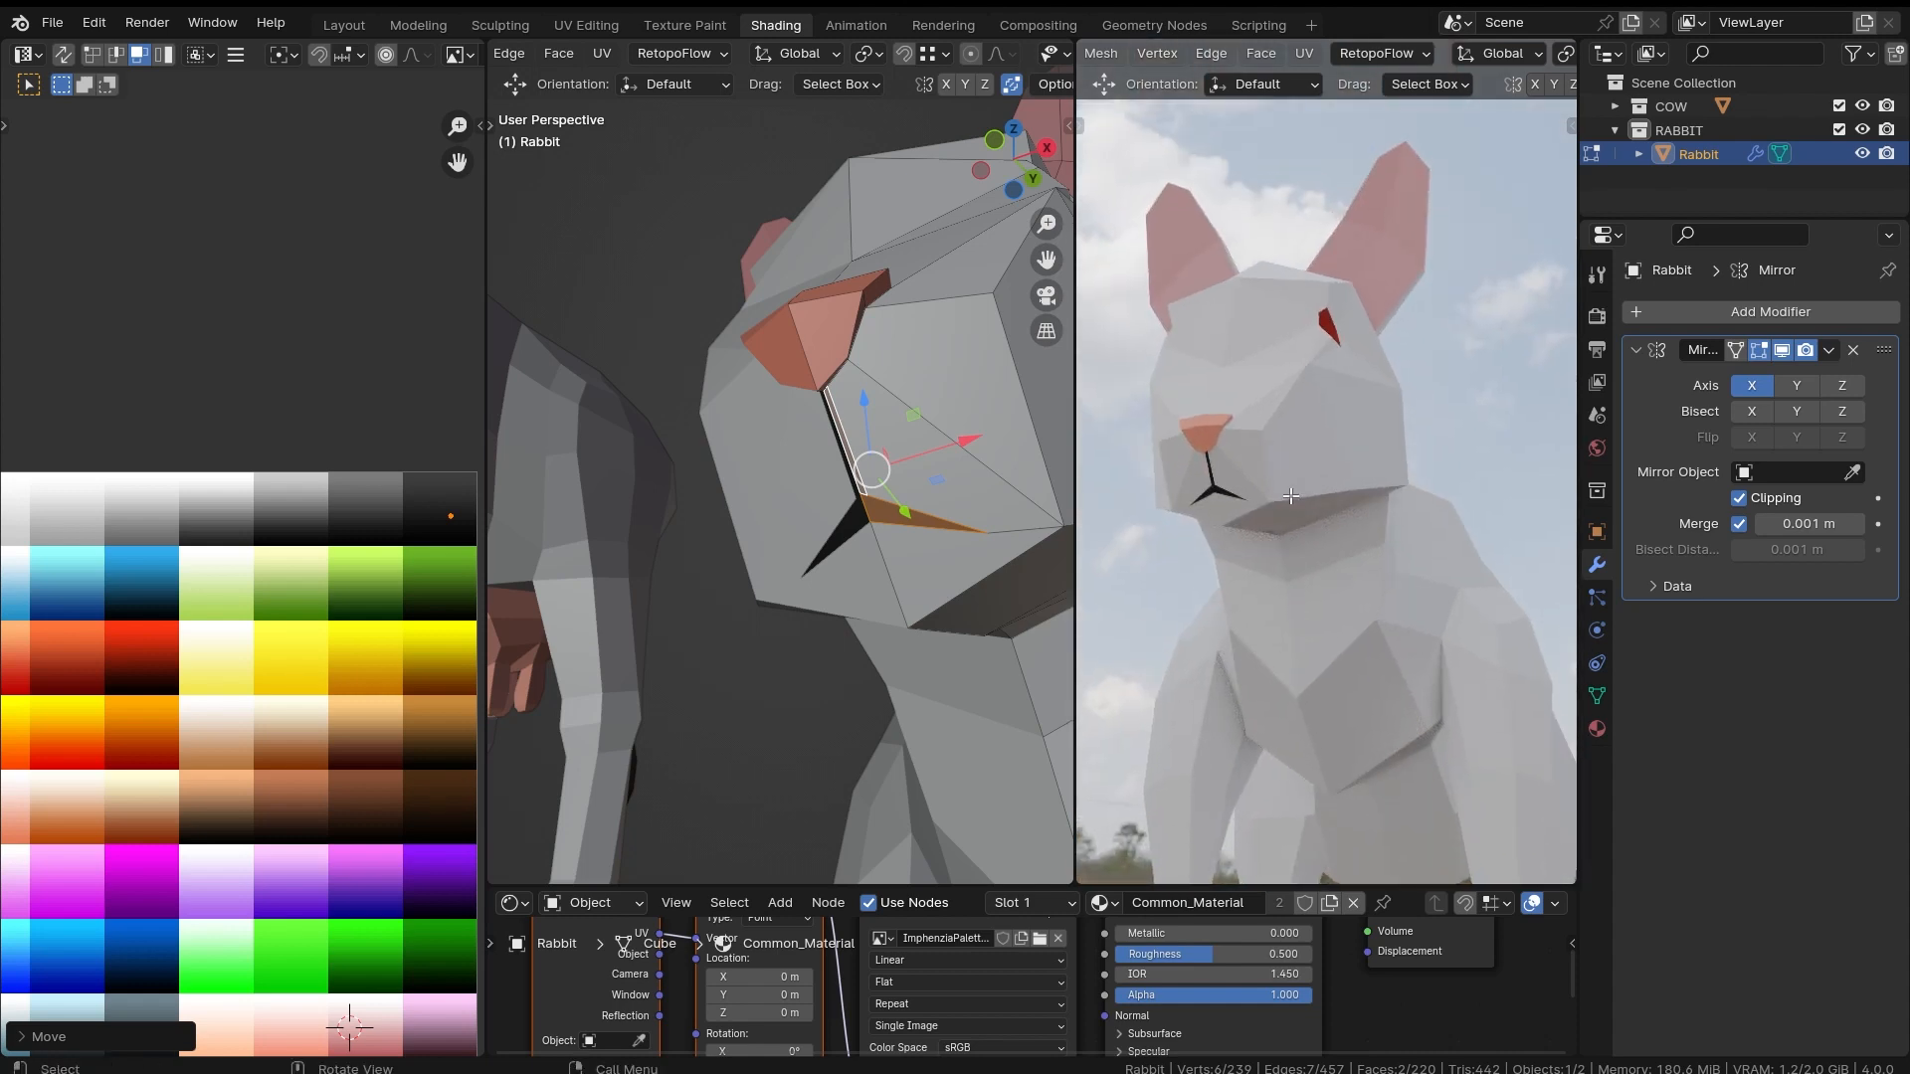
middle_drag(312, 624, 276, 602)
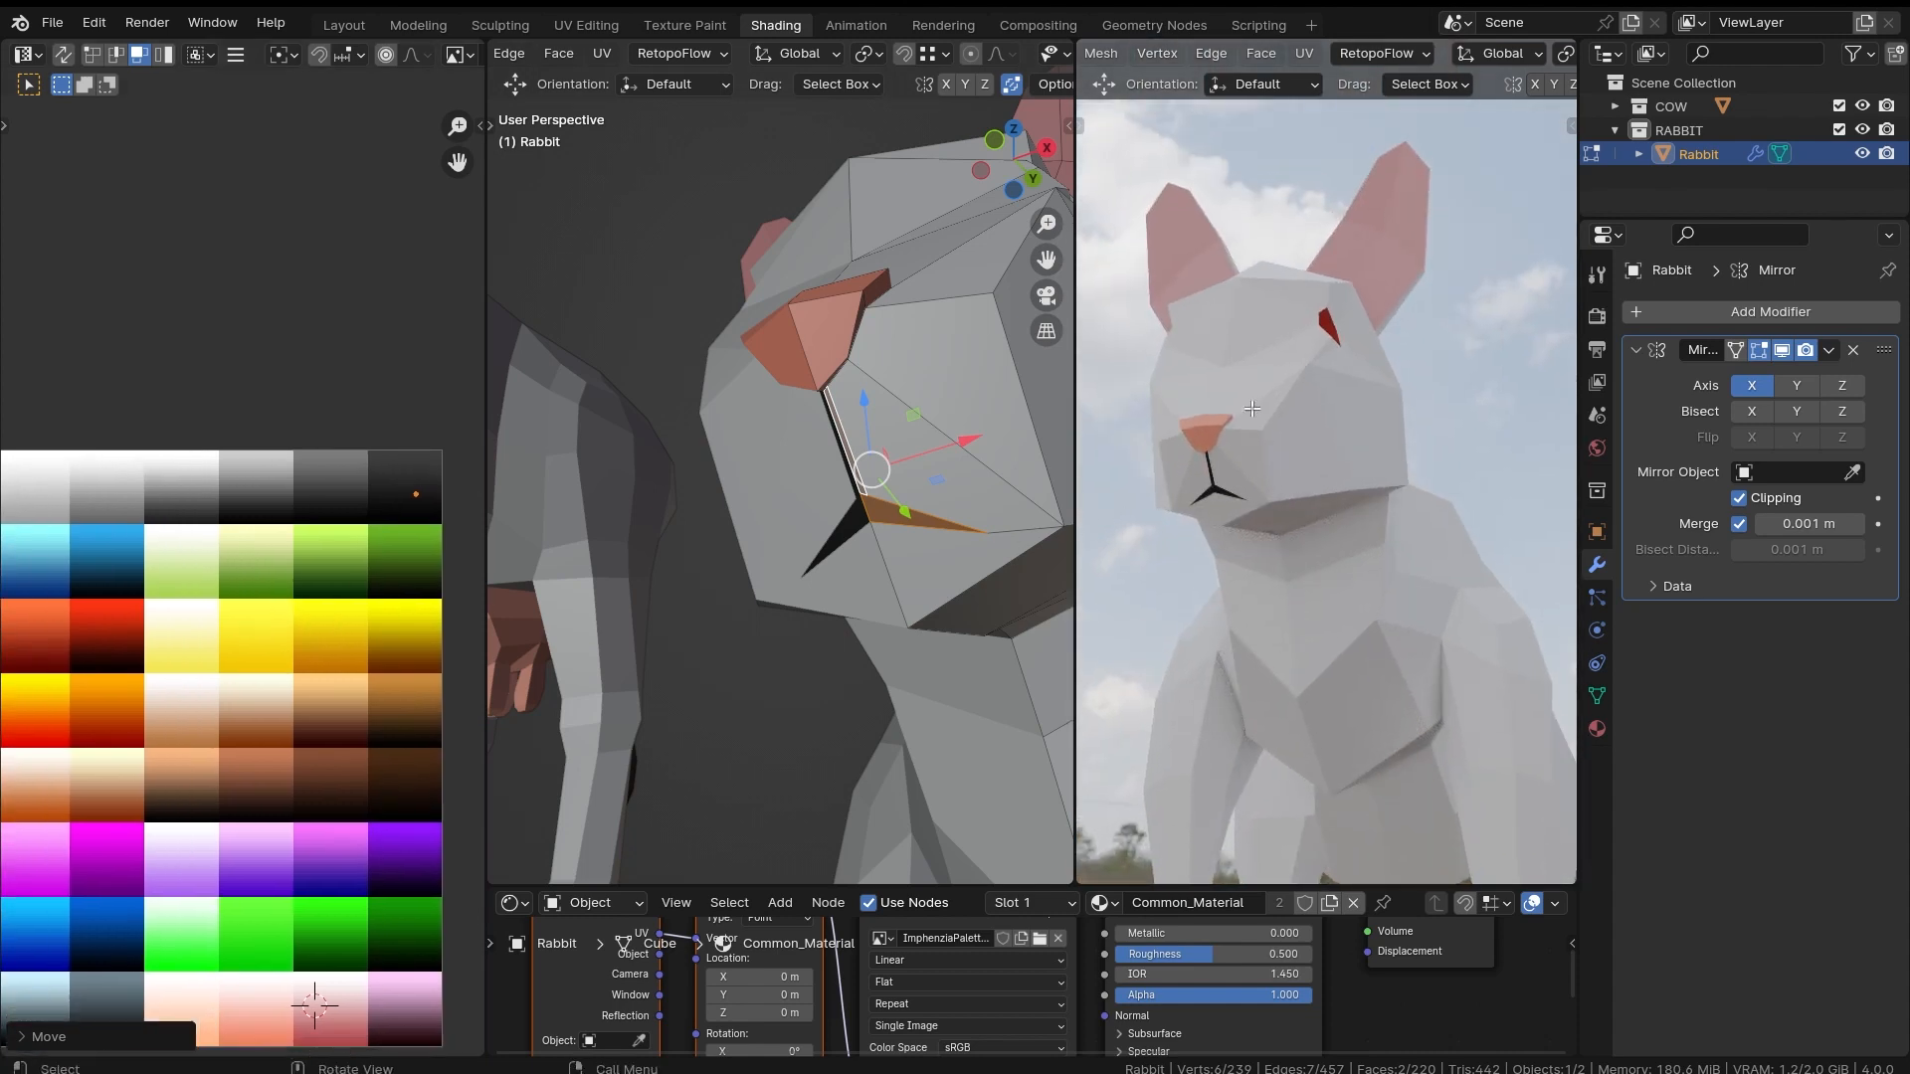
scroll(1338, 522, down, 2)
mouse_move(1338, 522)
middle_down()
mouse_move(1305, 587)
mouse_move(1276, 572)
mouse_move(1315, 534)
middle_up()
scroll(202, 582, down, 3)
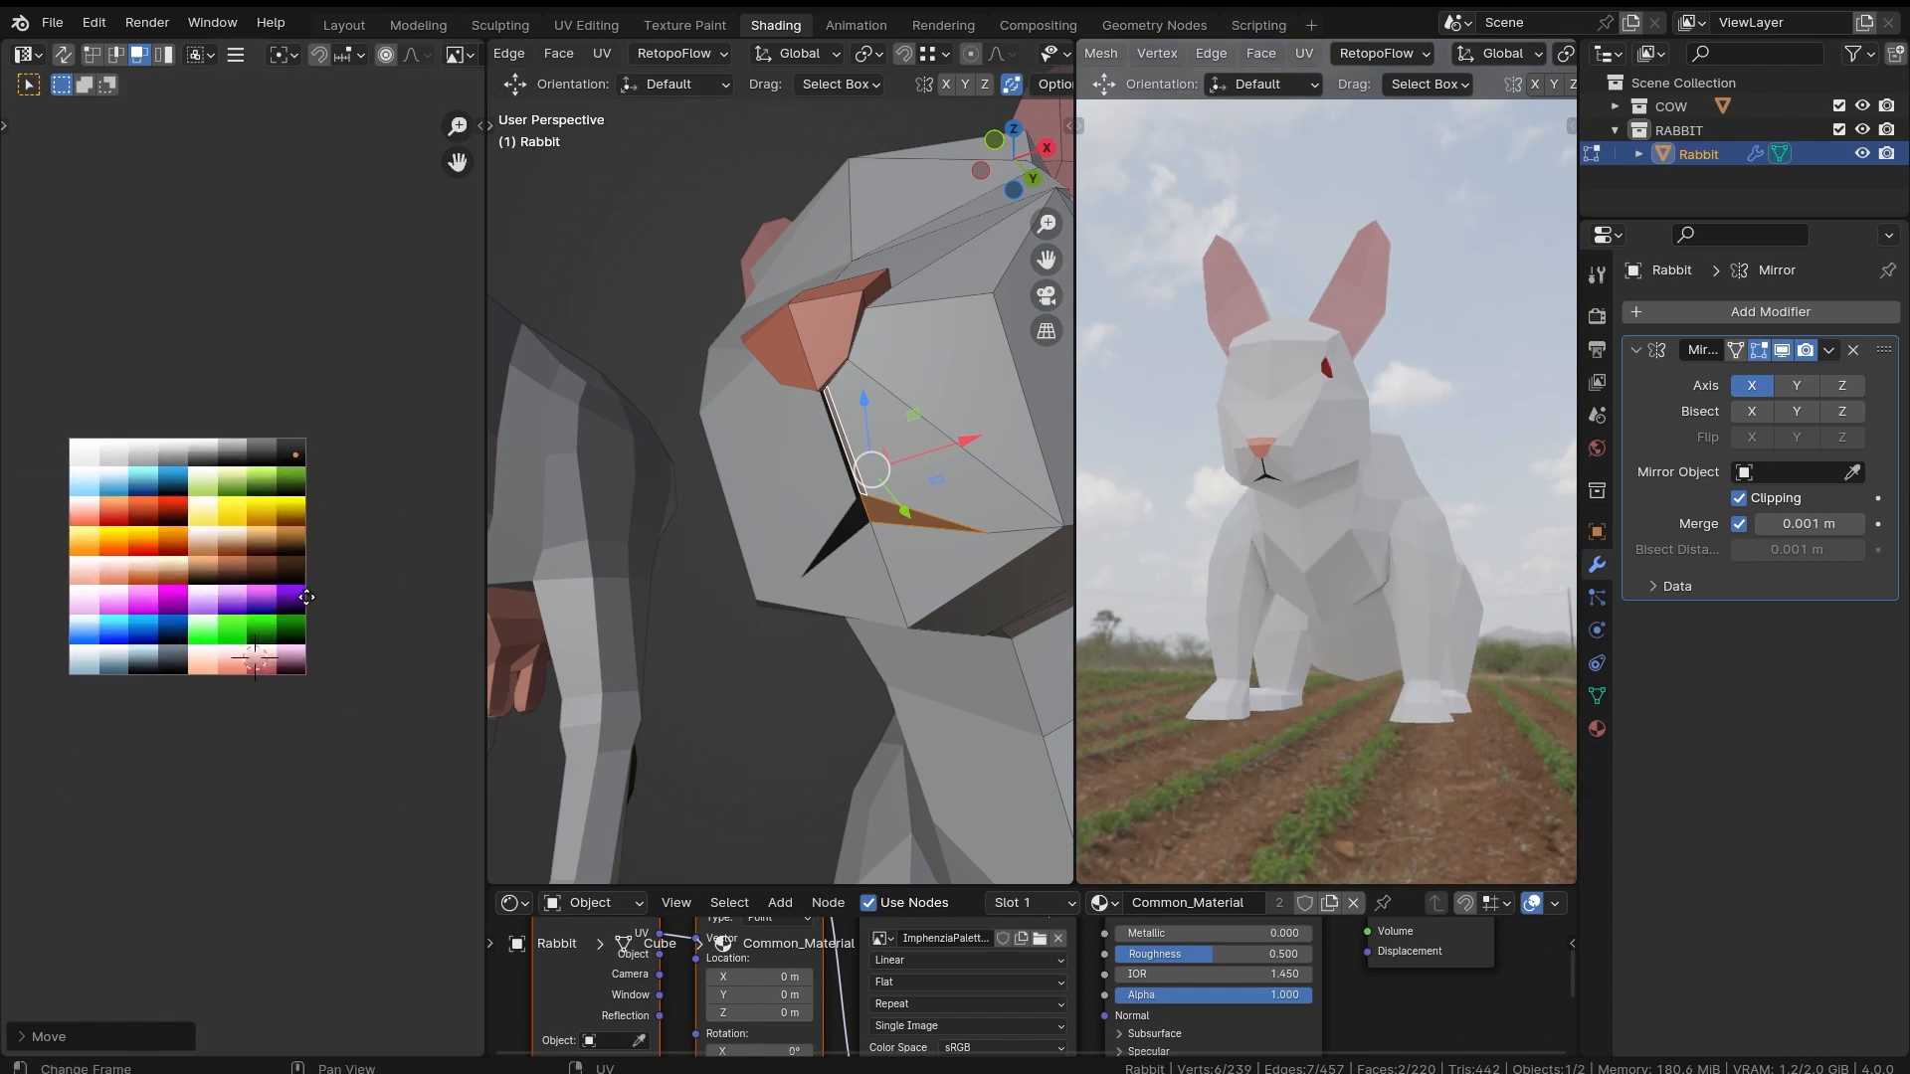
Step: Move the mouth faces' UVs to the pink-red swatch containing the 2D cursor in the palette's last row
scroll(336, 482, up, 1)
key(g)
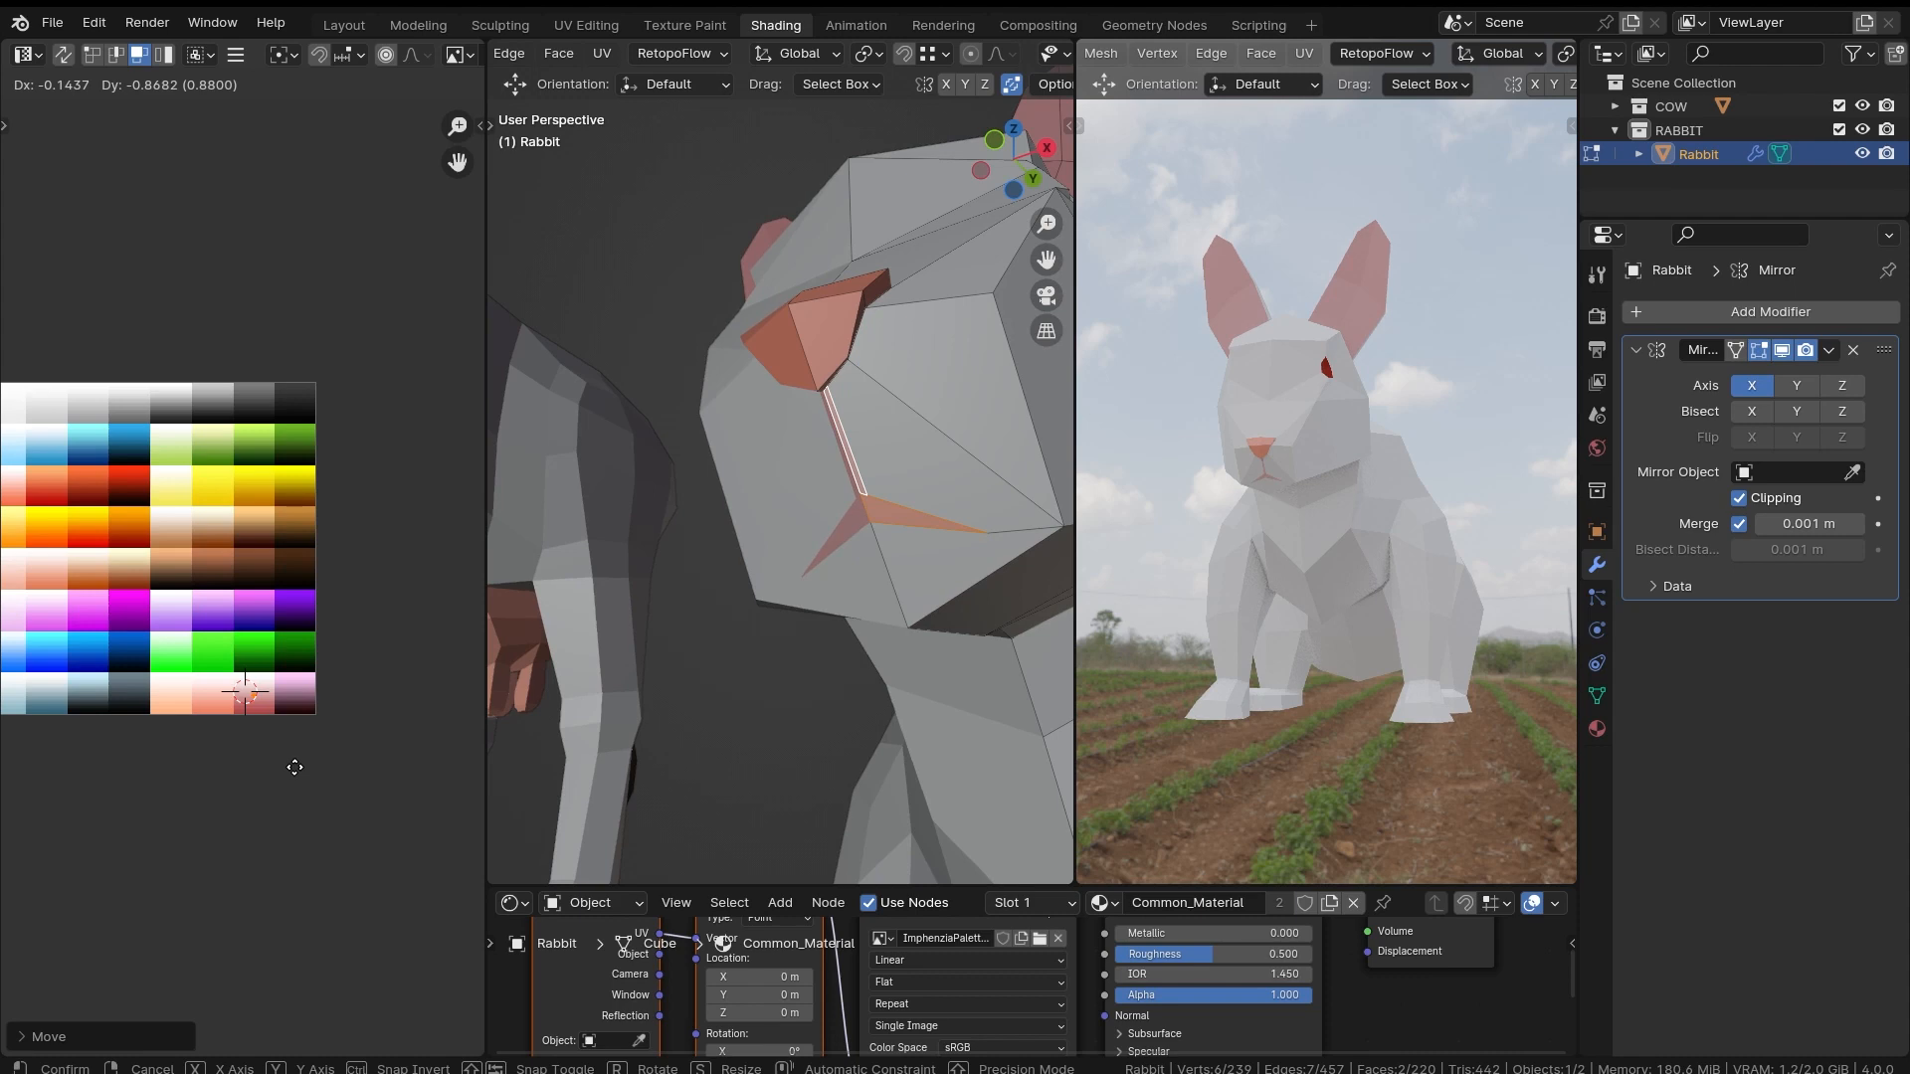
click(294, 767)
middle_drag(1393, 542, 1393, 467)
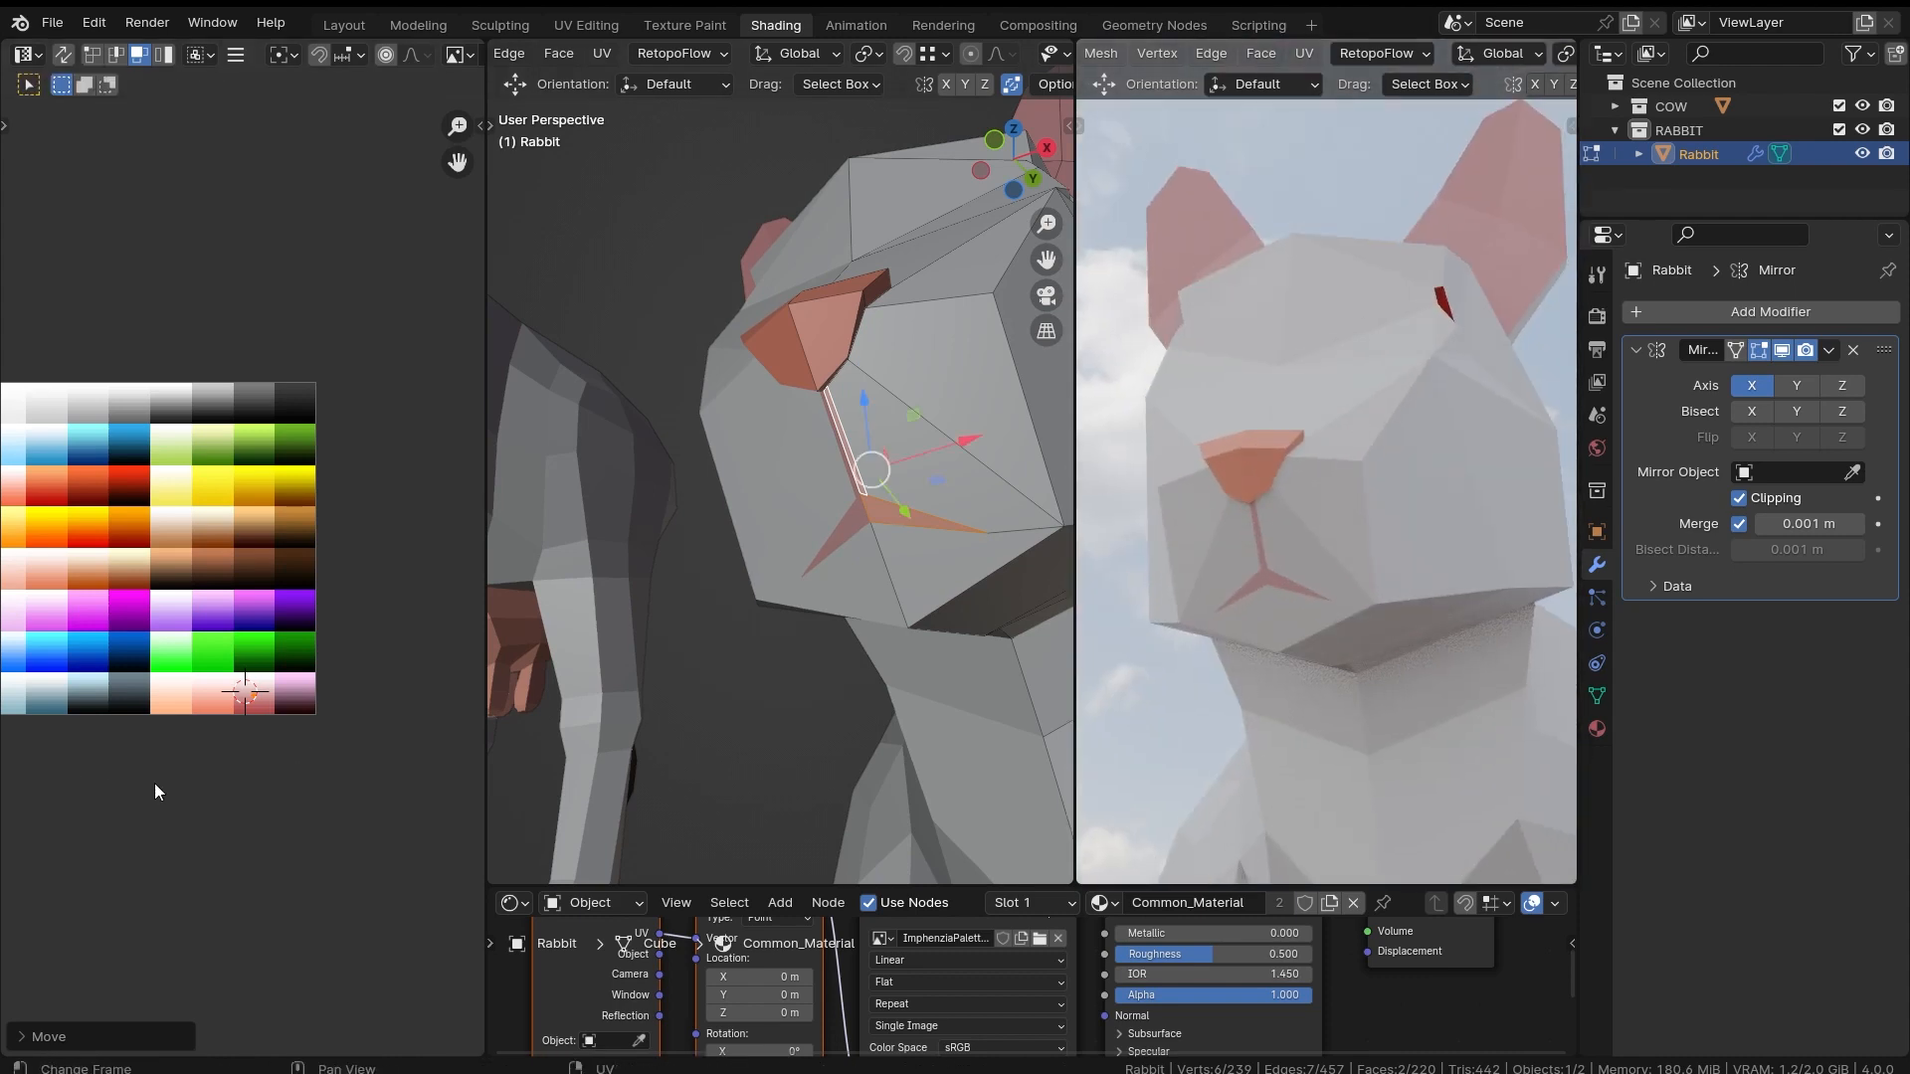
Step: Move the mouth faces' UVs down to the dark red at the bottom of the pink-red swatch in the palette's last row
scroll(244, 669, up, 6)
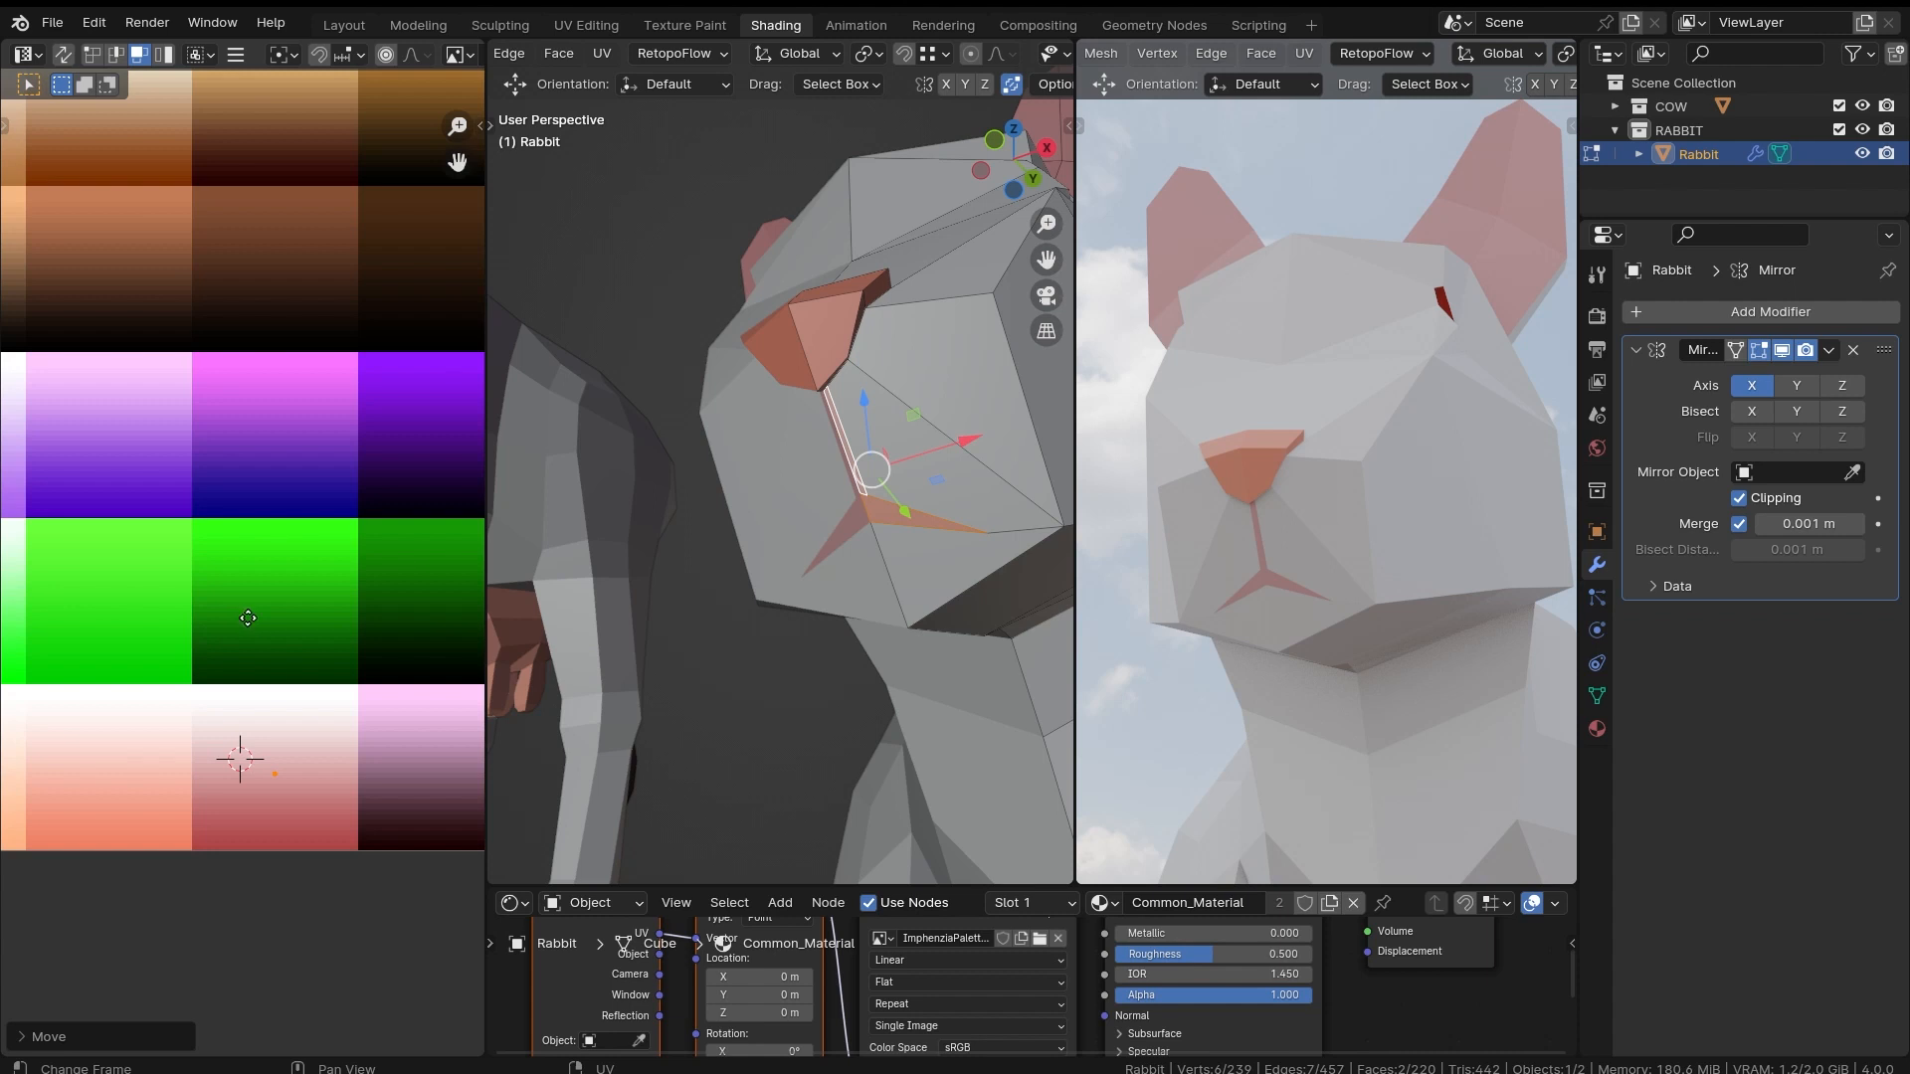
key(g)
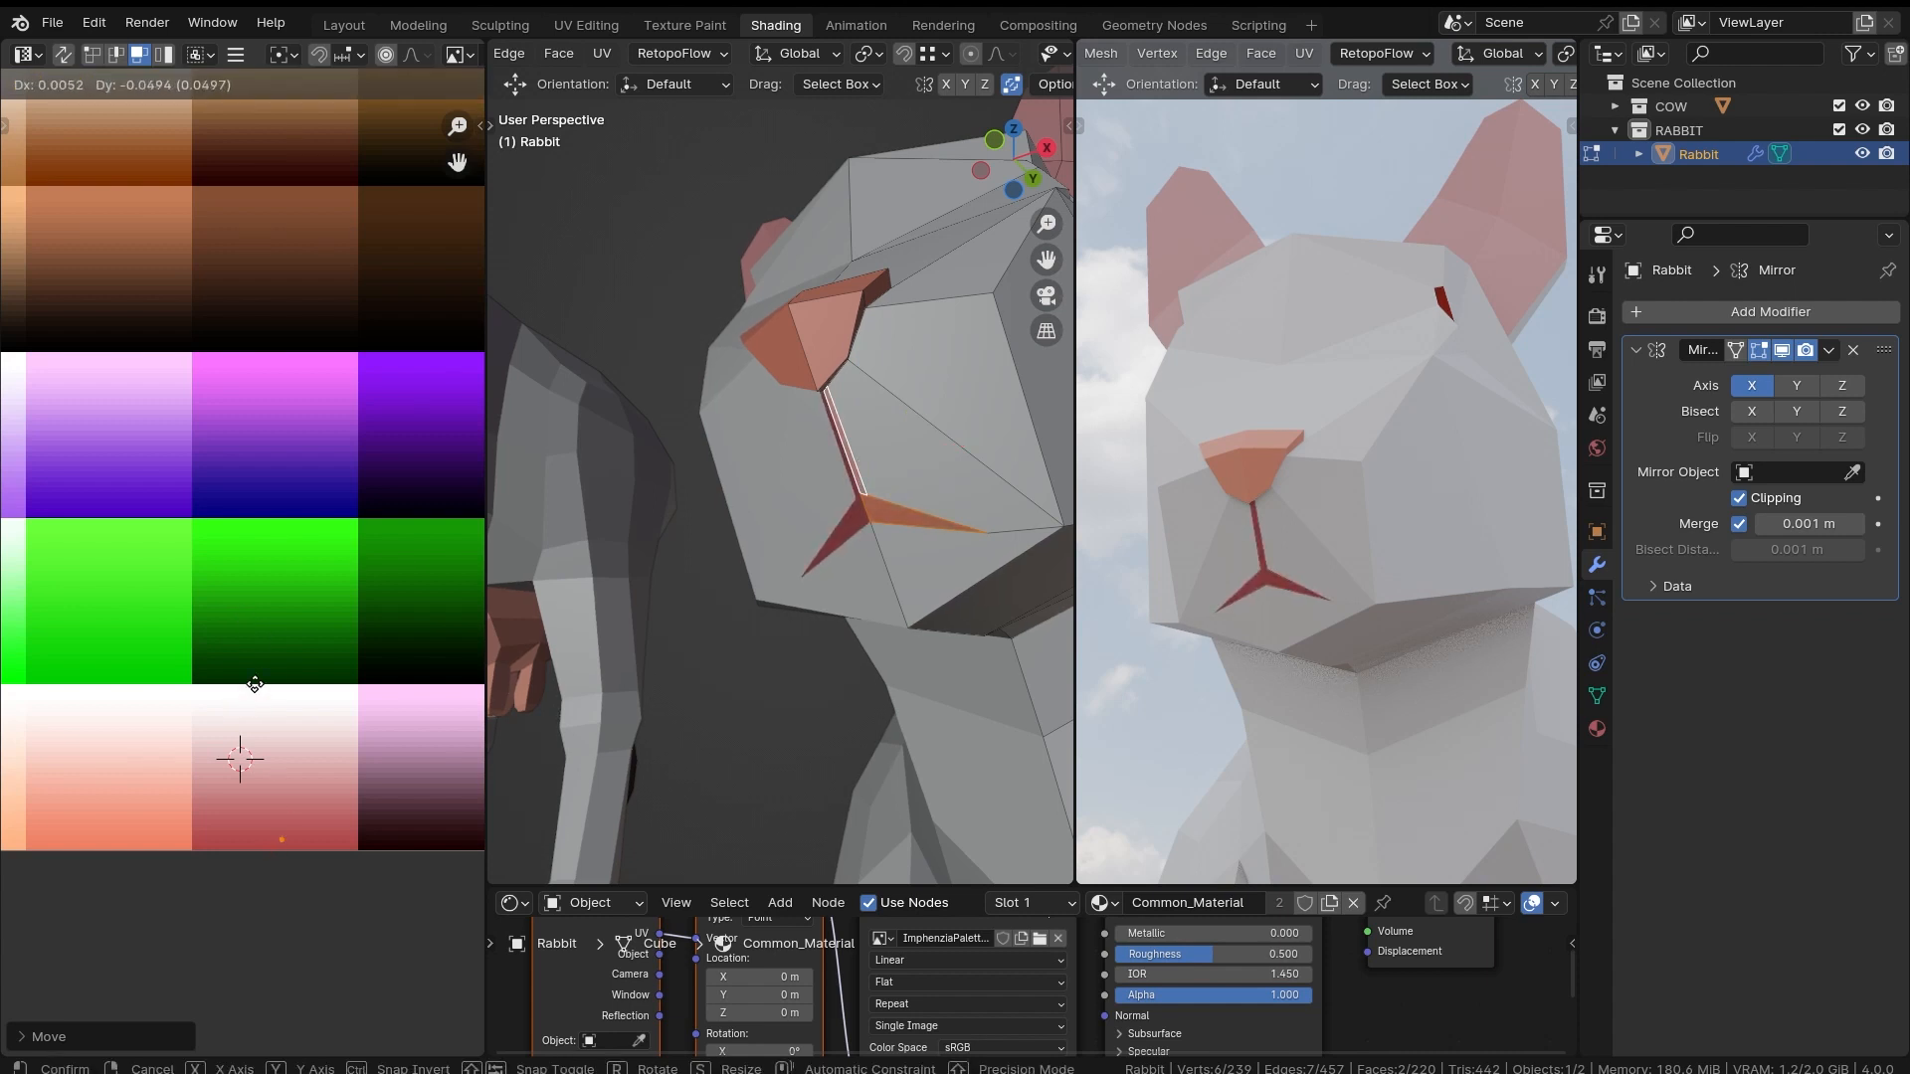
click(257, 683)
ctrl+middle_drag(1409, 338, 1405, 486)
key(Tab)
key(Tab)
middle_drag(875, 467, 892, 481)
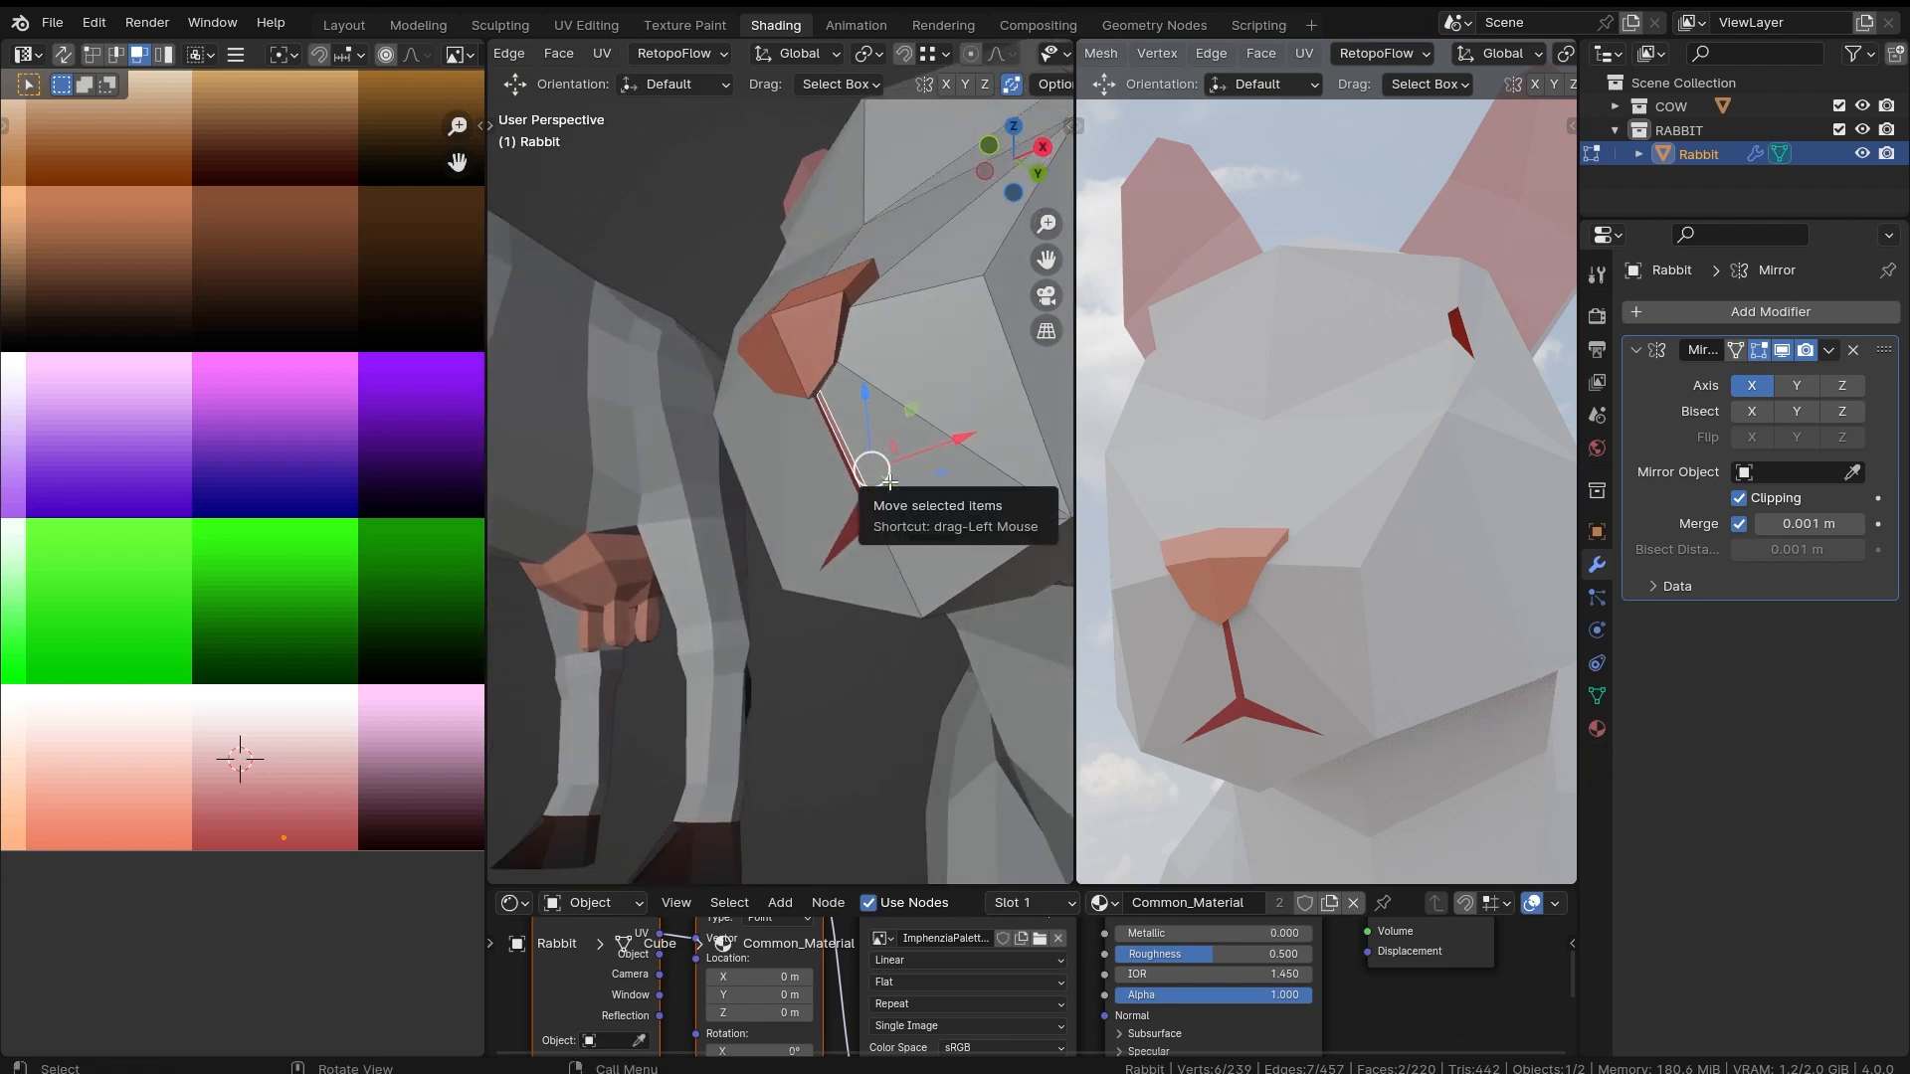
Step: Try to extrude the selected mouth faces slightly inward along their normals
key(space)
key(space)
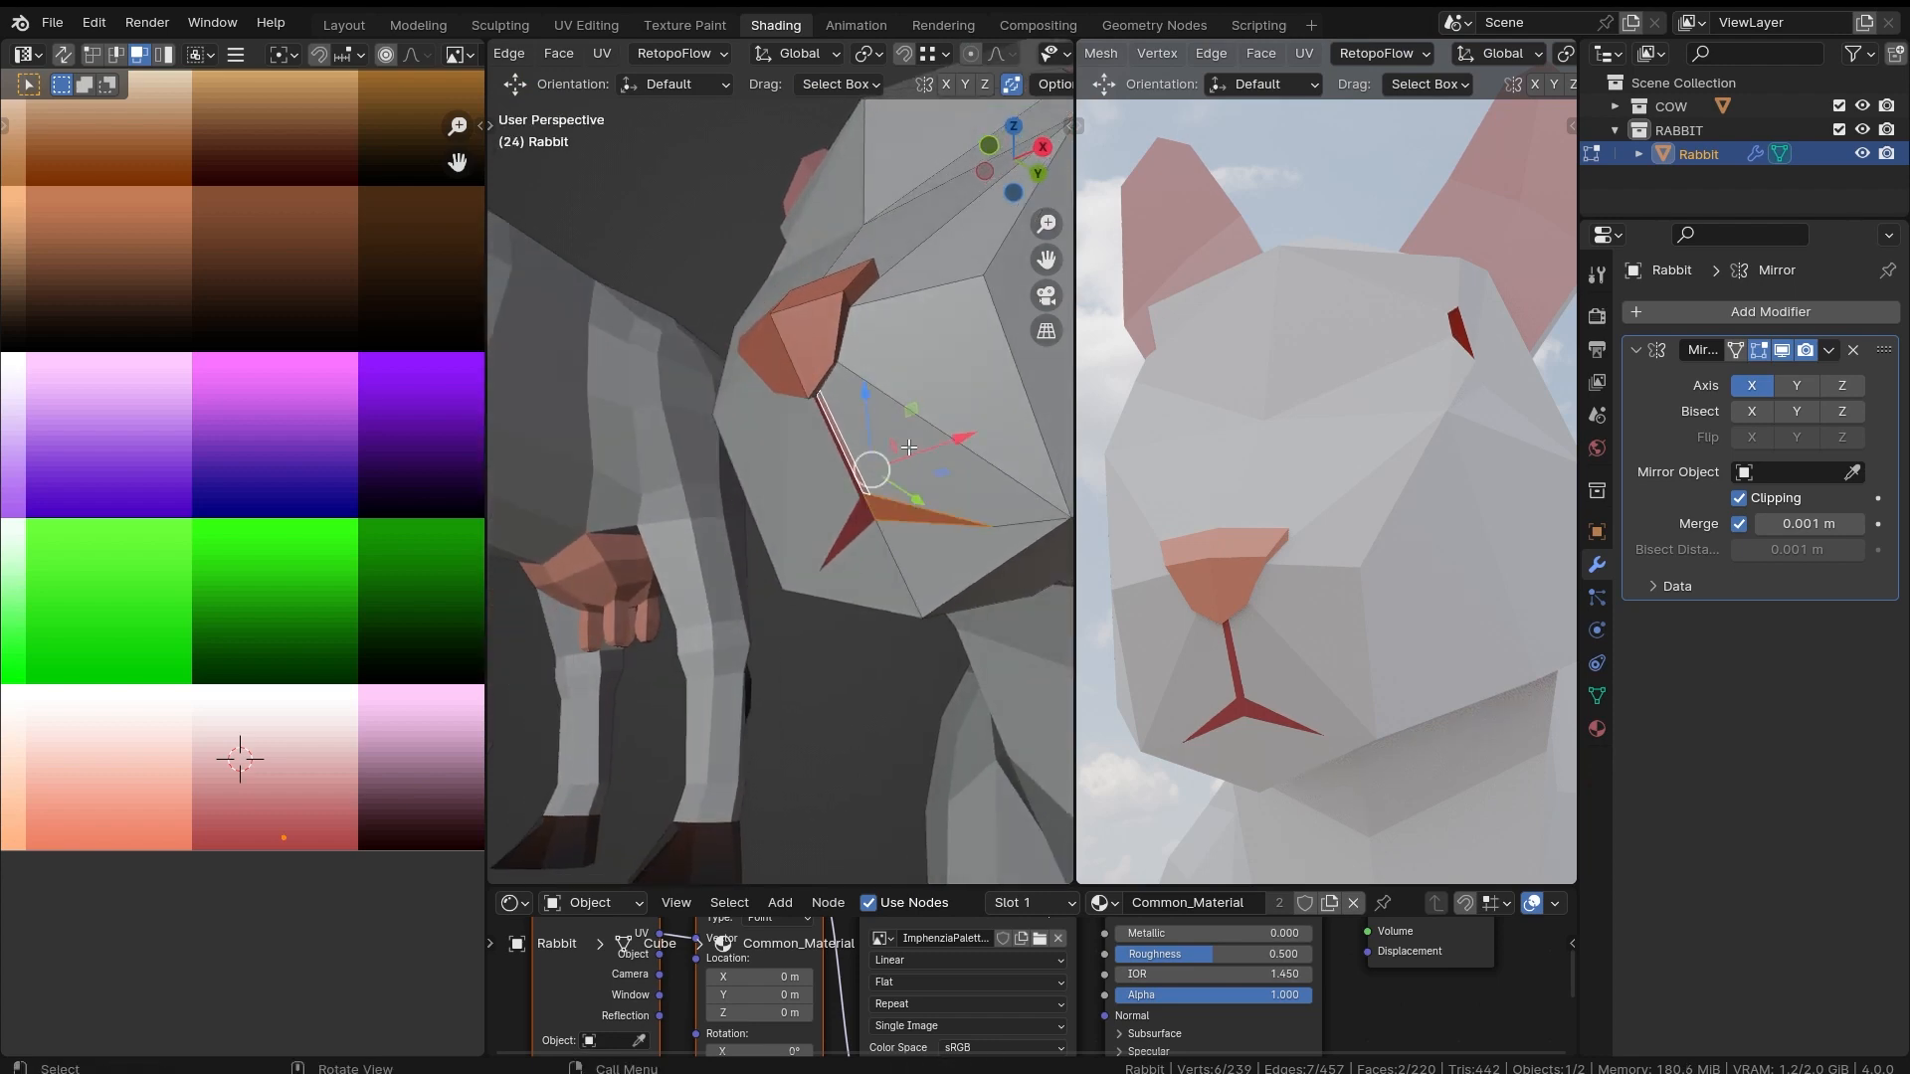
key(alt+e)
click(898, 460)
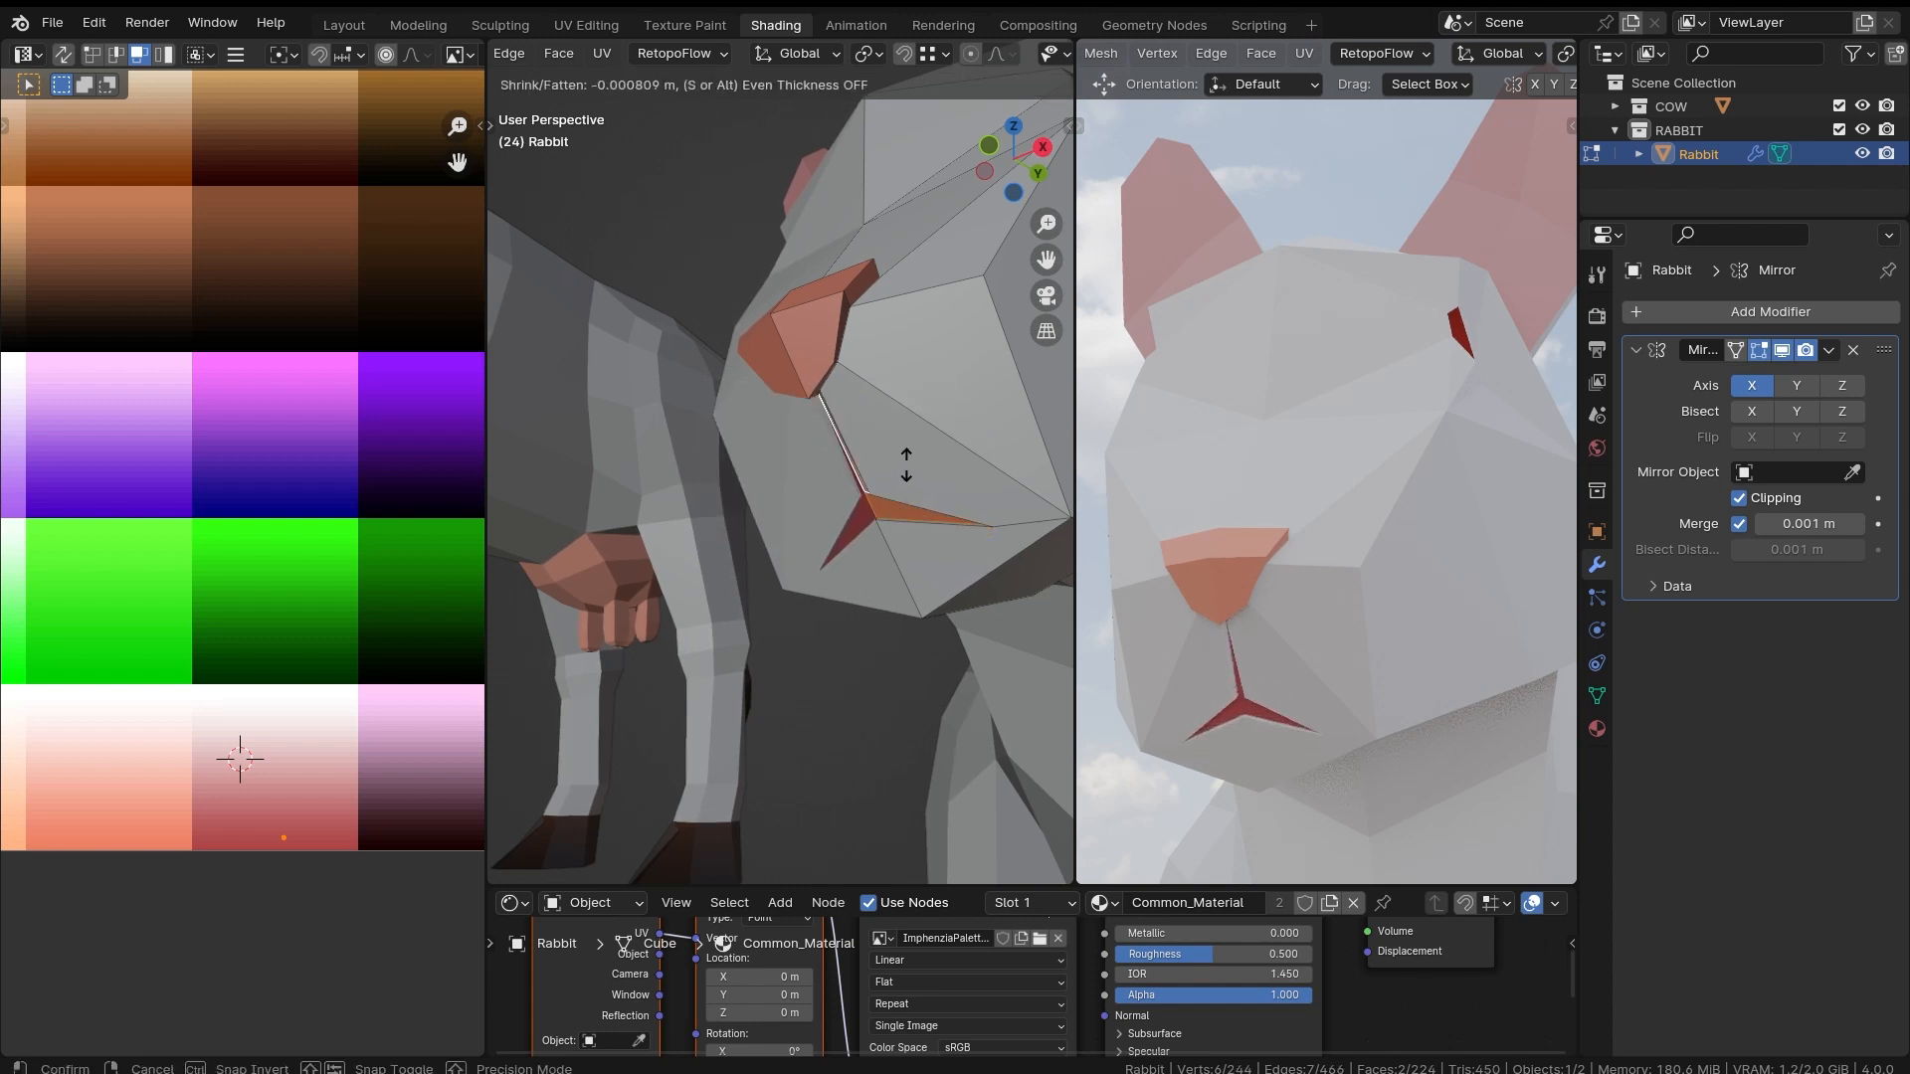
click(906, 466)
Step: Snap the 2D cursor to the mouth faces' UVs on the dark red, and grow and shrink the face selection once
key(shift+s)
click(366, 856)
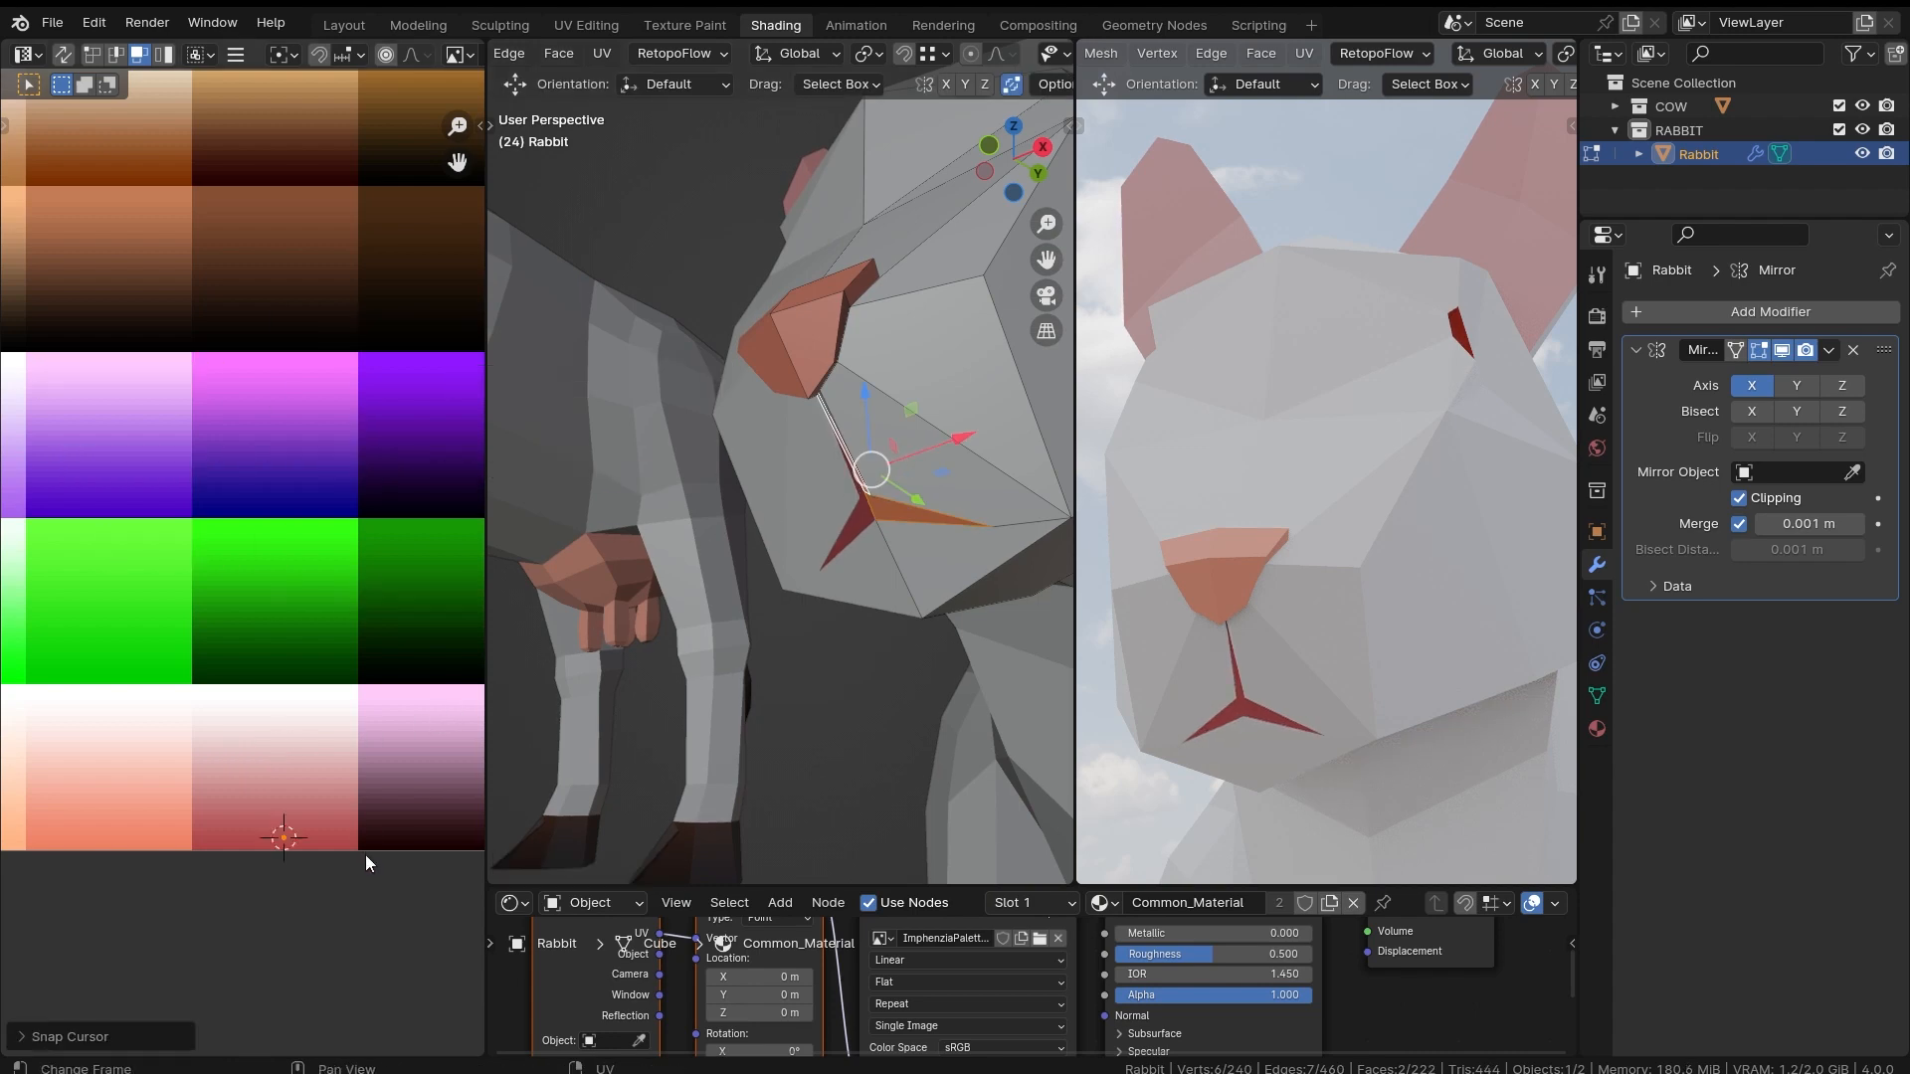
key(ctrl+KP_Add)
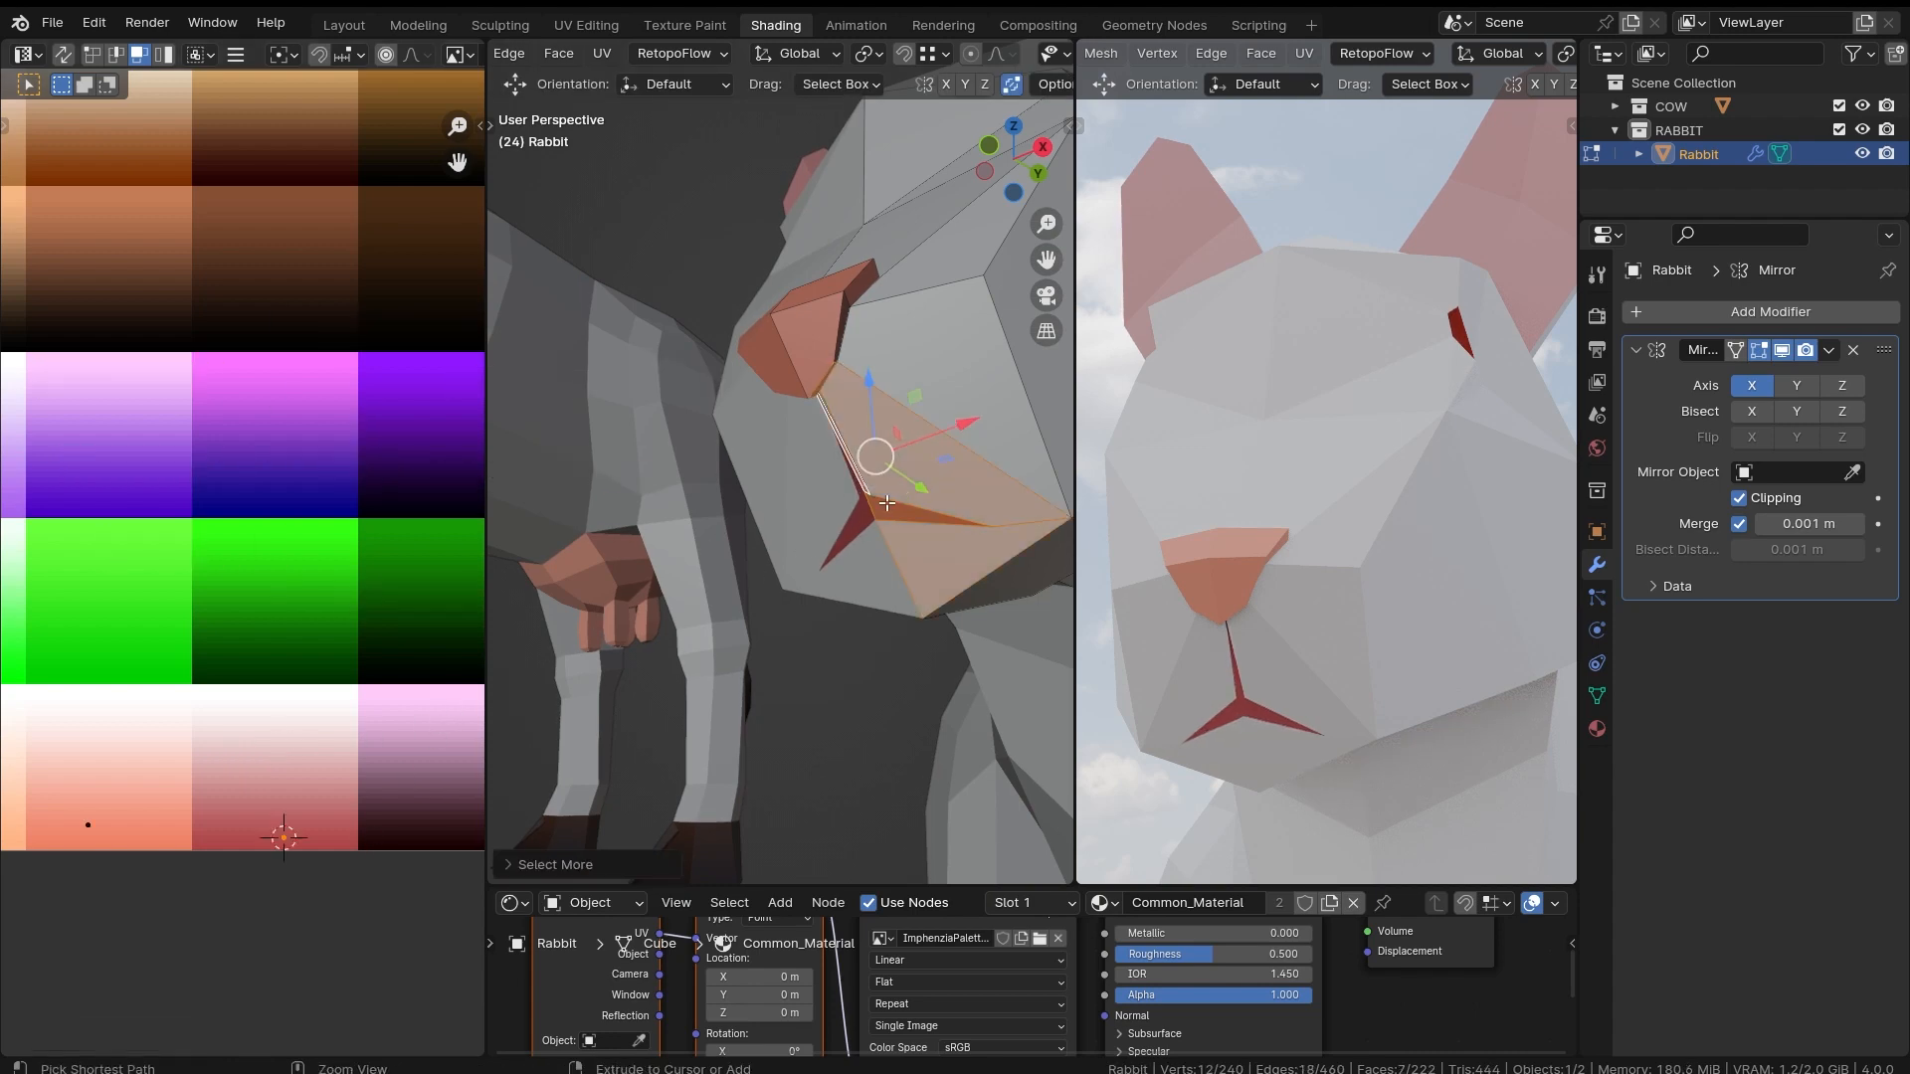
key(ctrl+KP_Subtract)
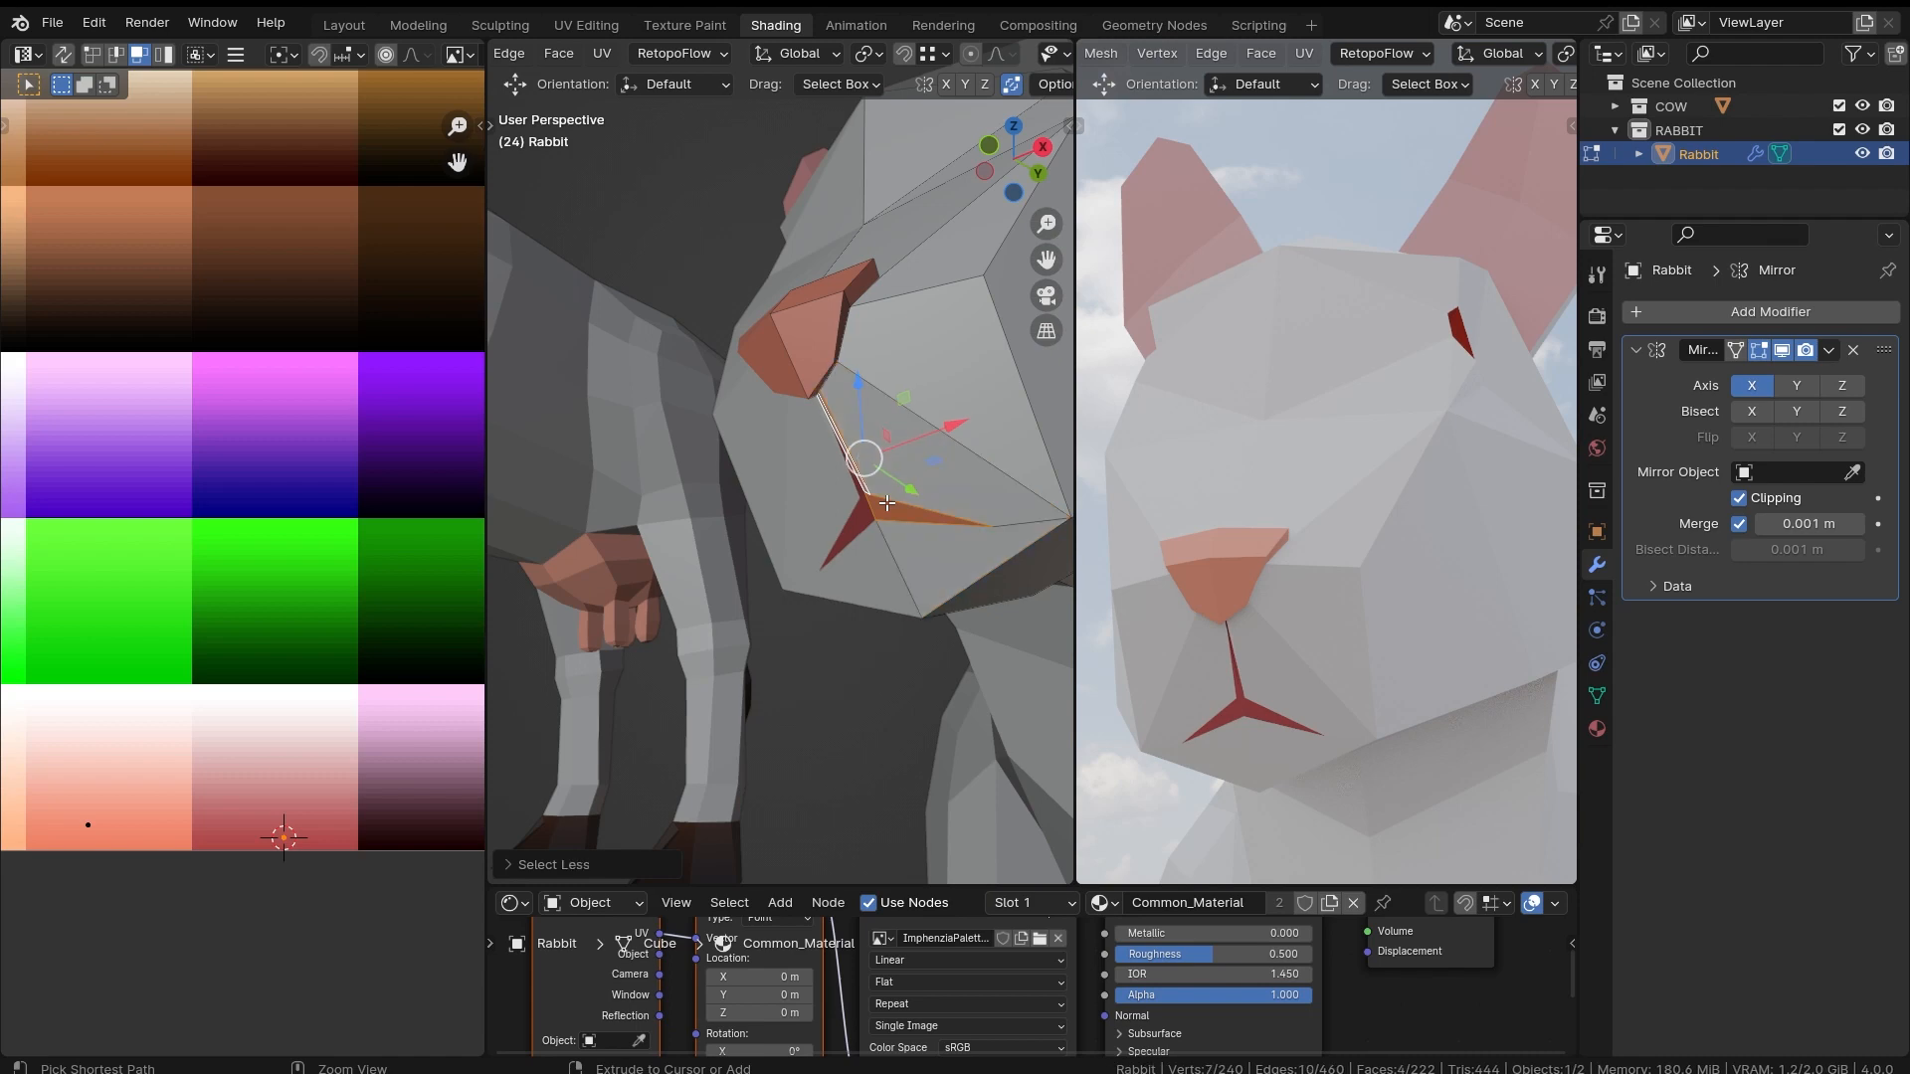
Step: Extrude the two mouth faces about 0.0012 m inward along their normals to form a groove
middle_drag(900, 505, 836, 502)
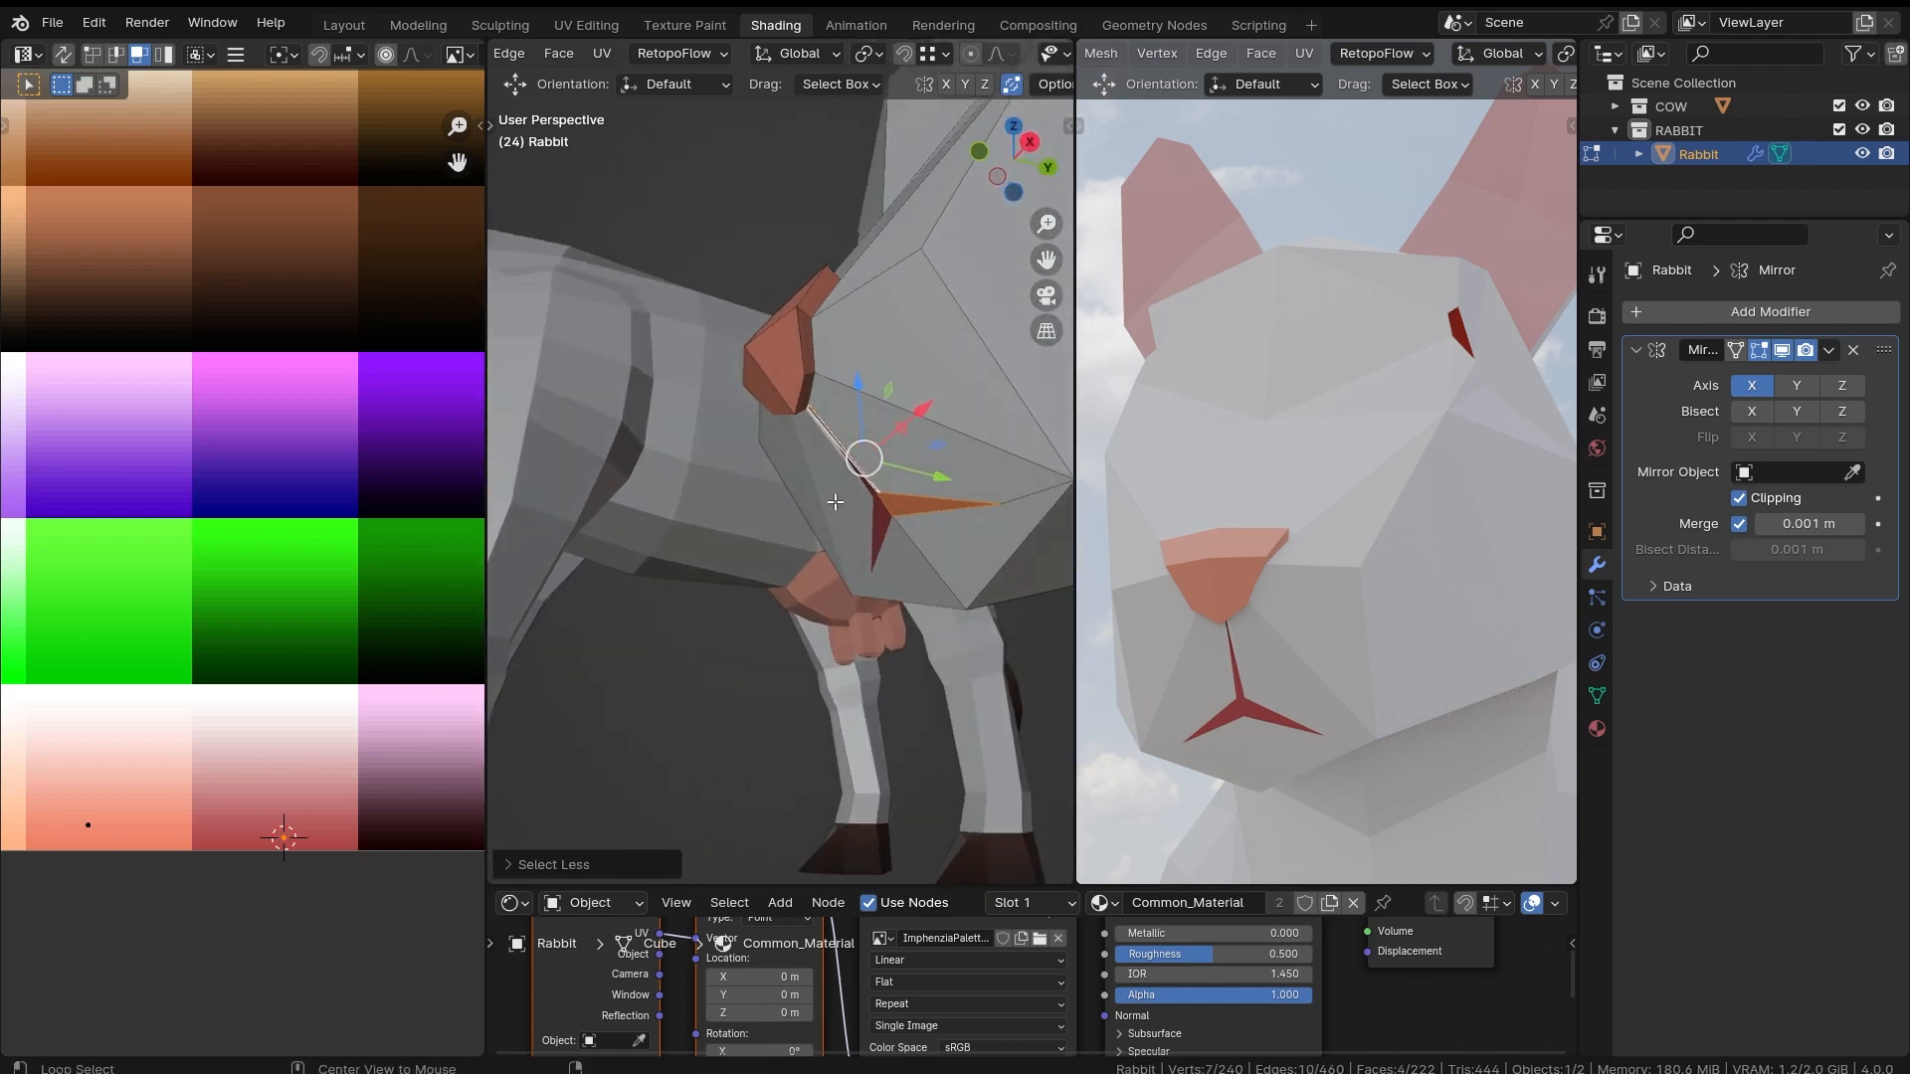
key(alt+e)
click(865, 412)
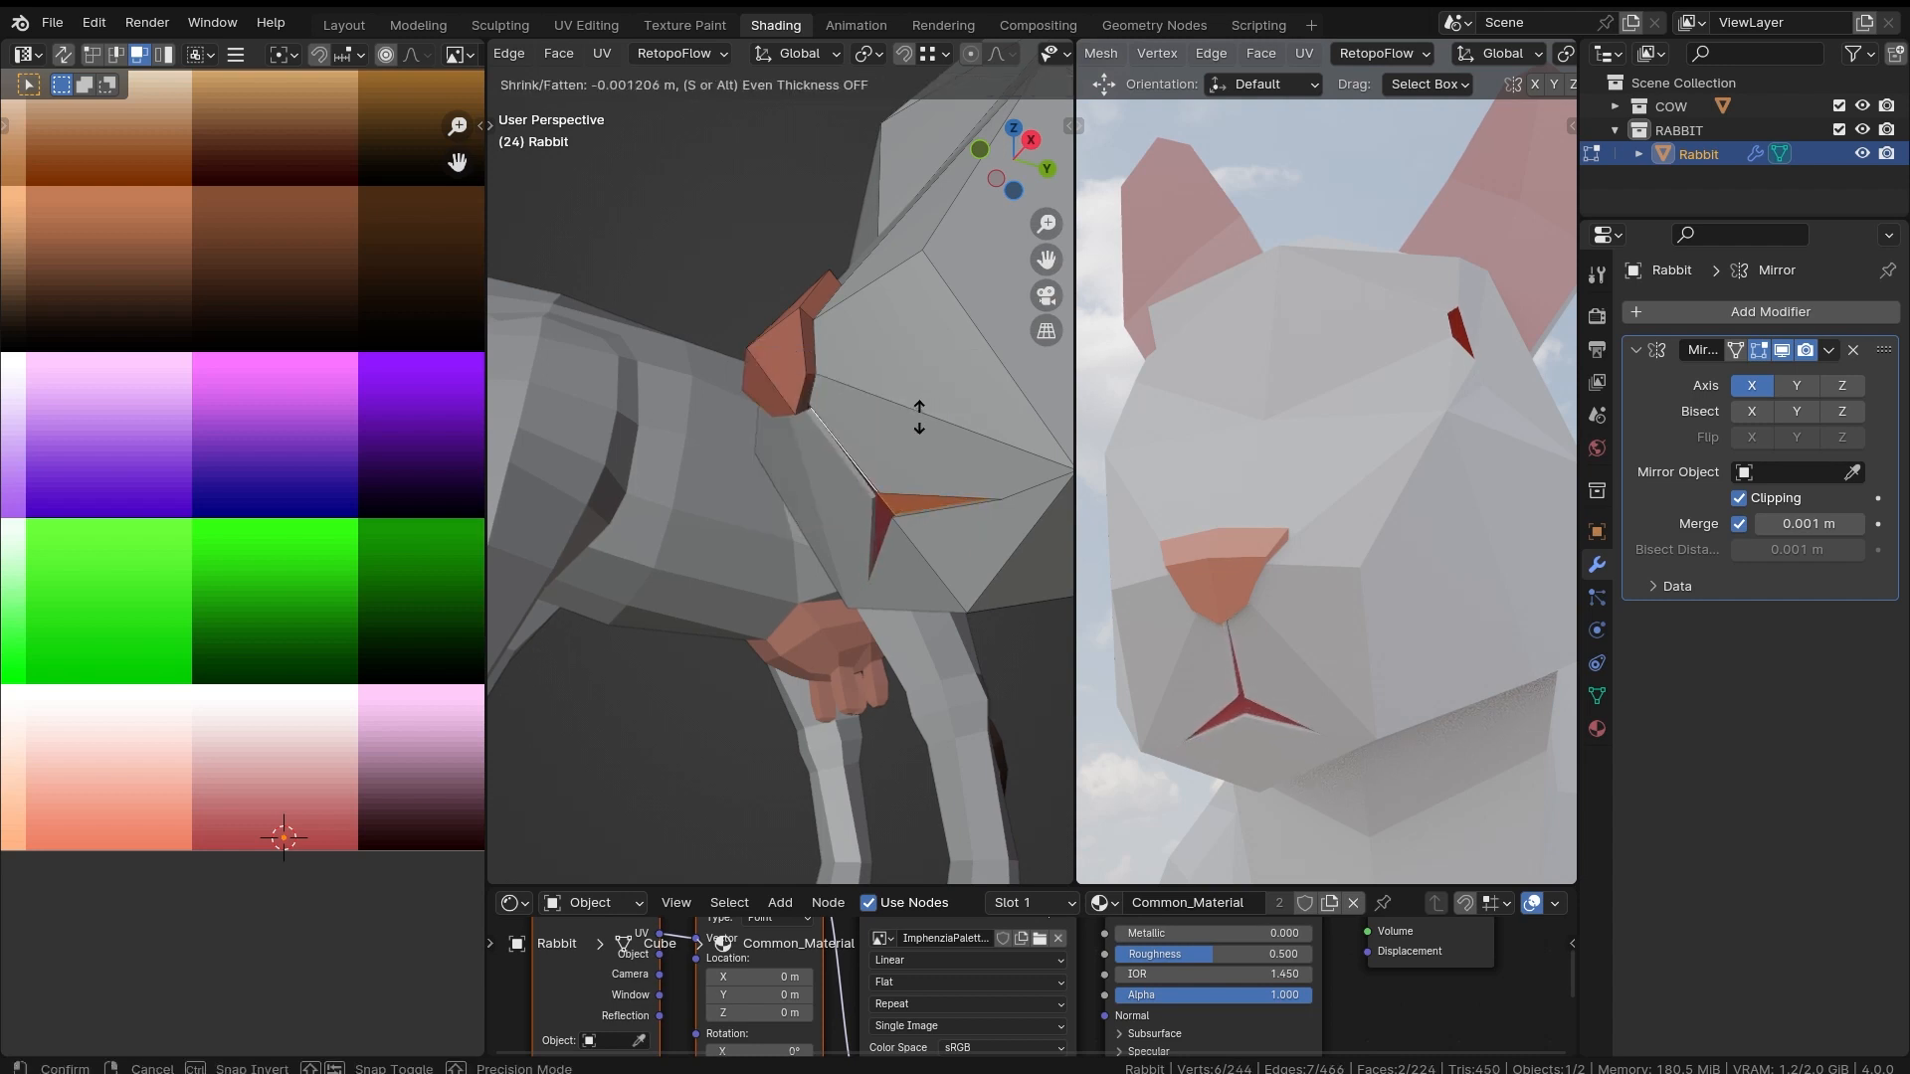
click(921, 425)
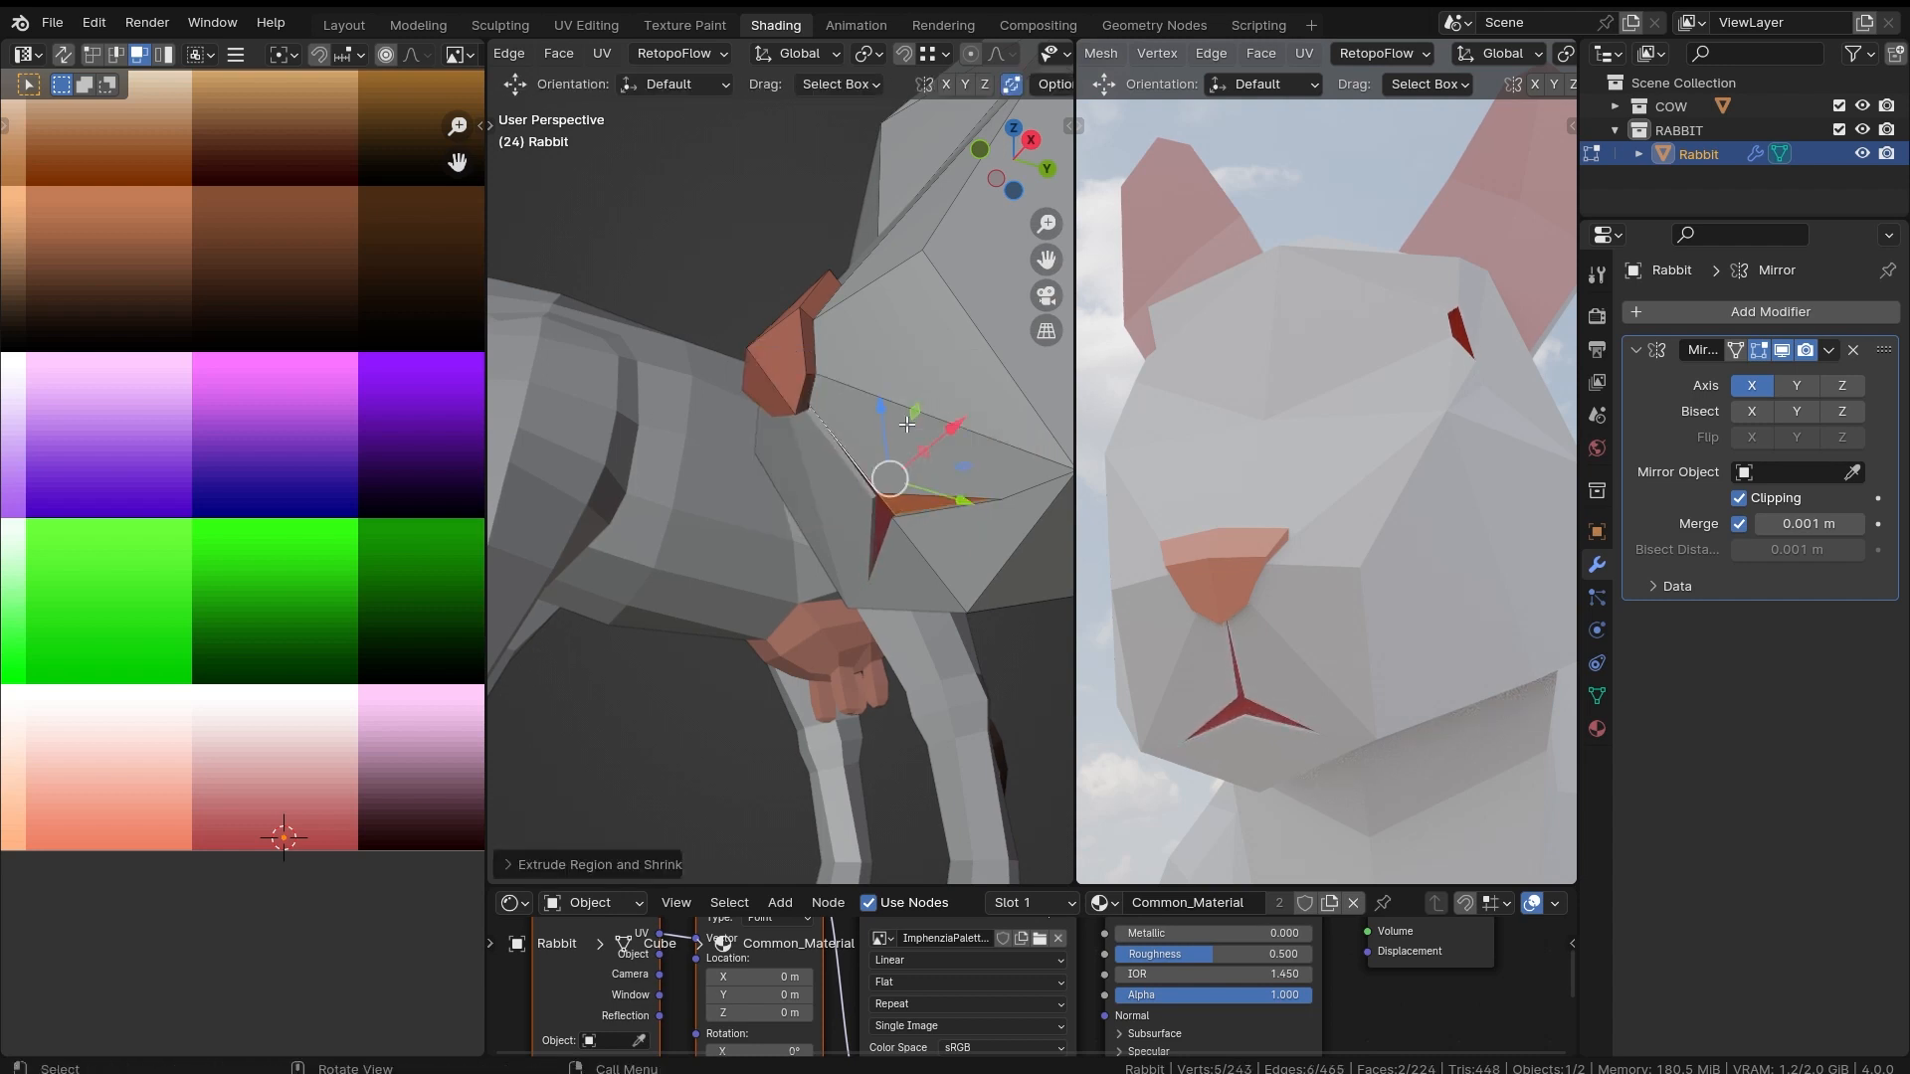
Step: Grow the selection to the mouth groove's side walls and snap their UVs in the orange-pink swatch to the 2D cursor
key(ctrl+KP_Add)
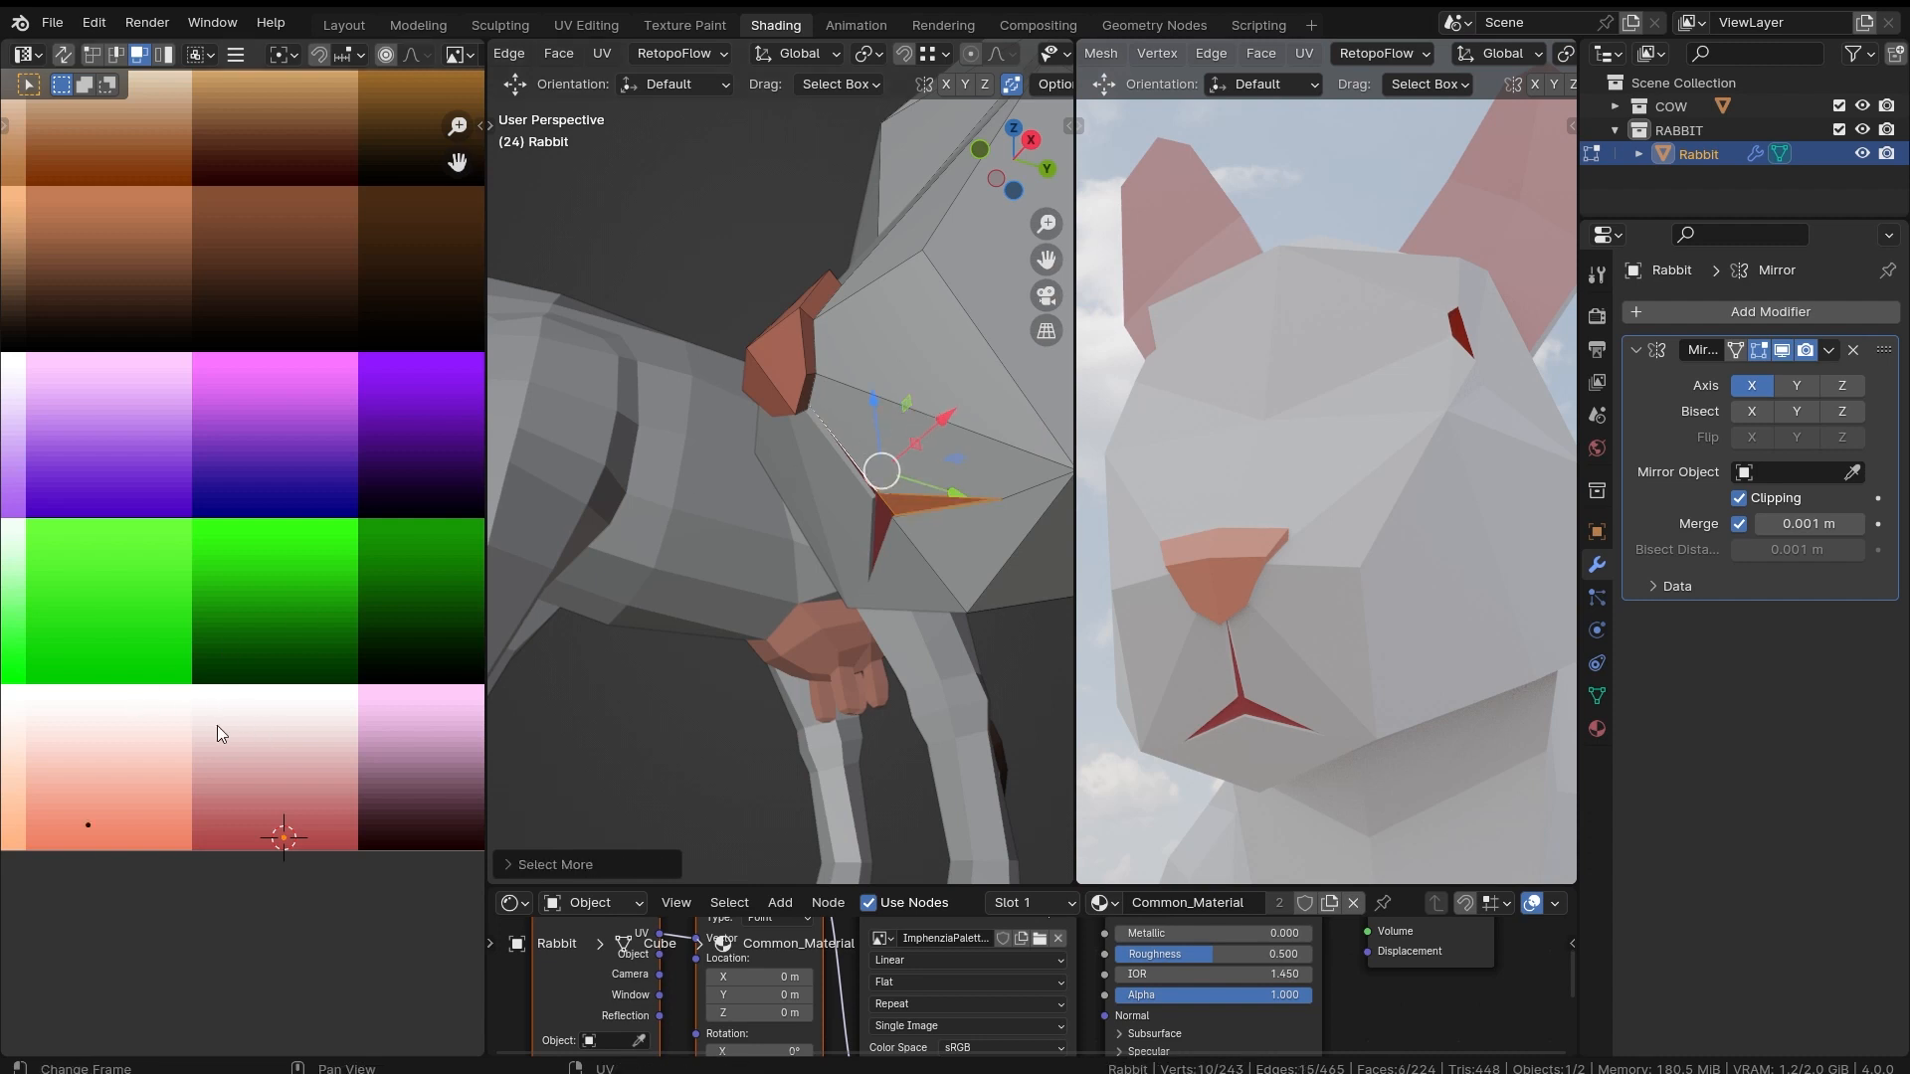
drag(35, 767, 164, 925)
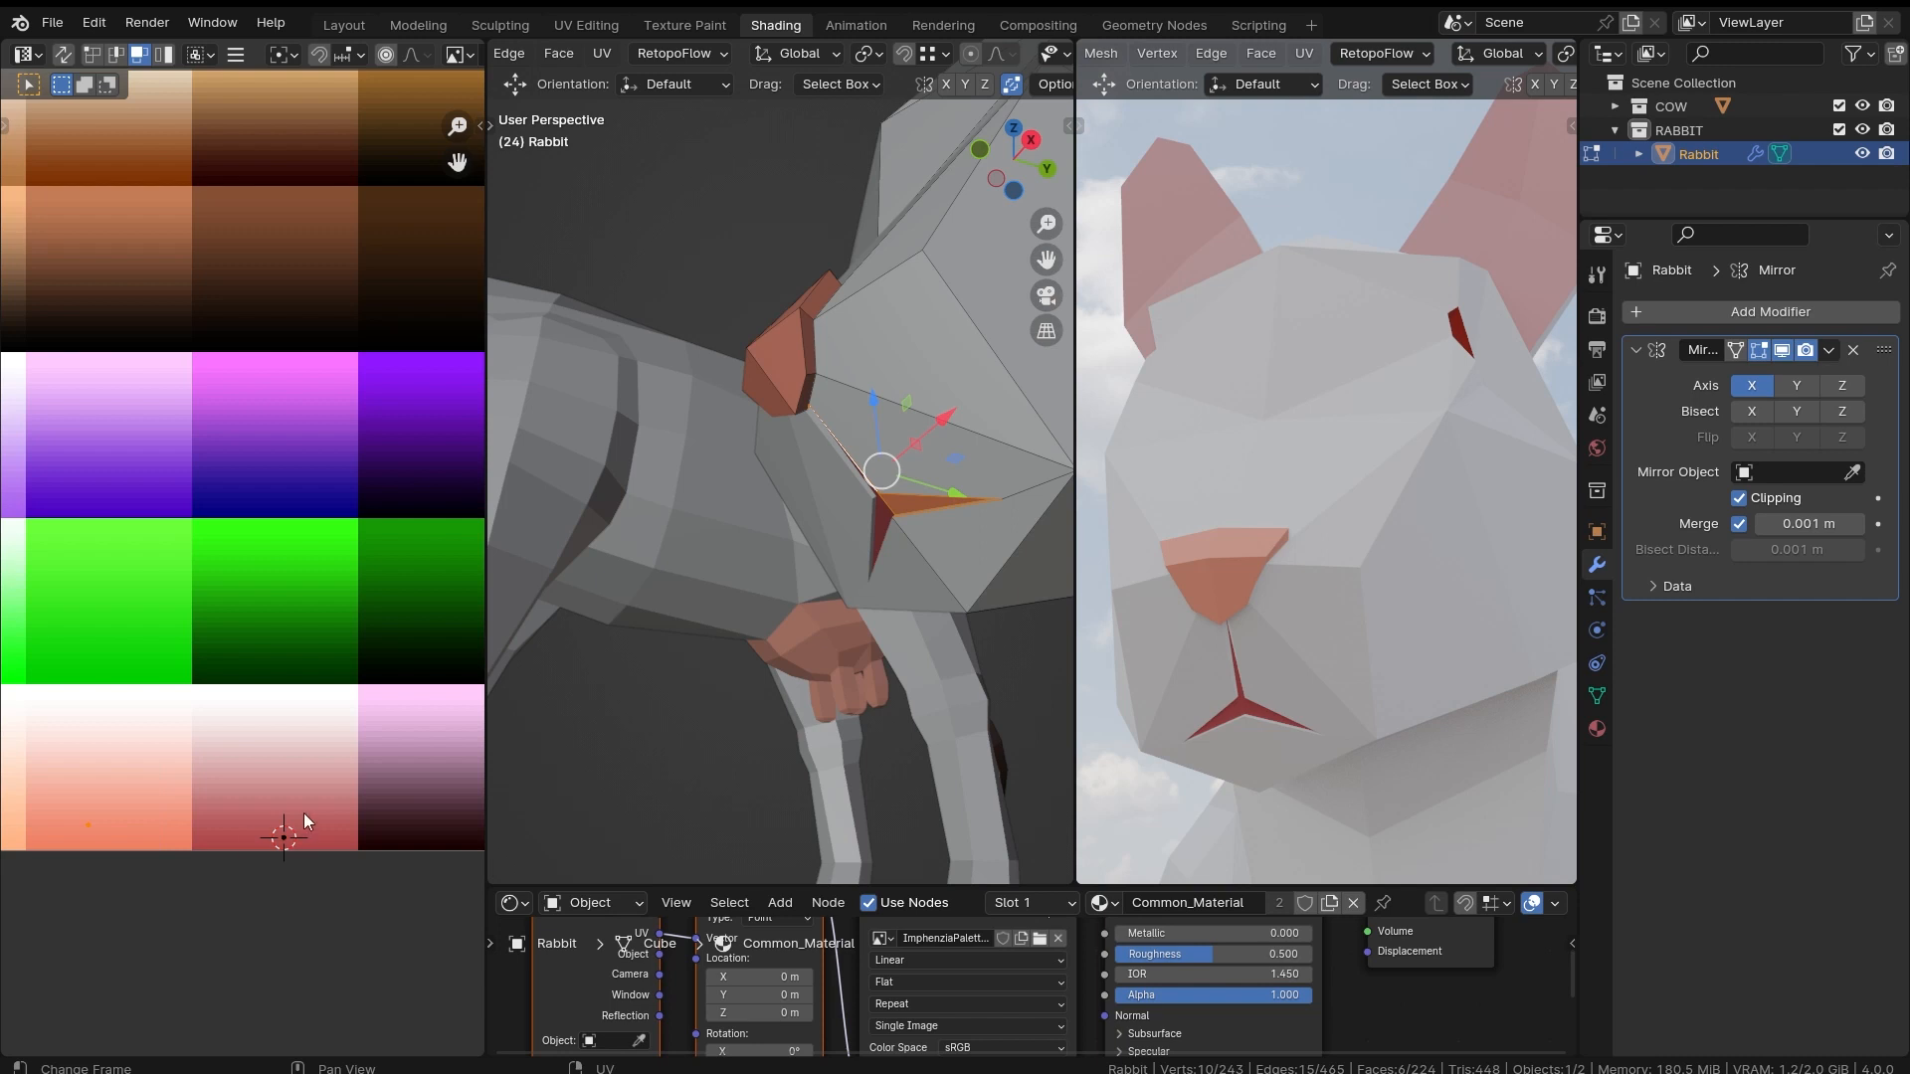
scroll(284, 700, down, 4)
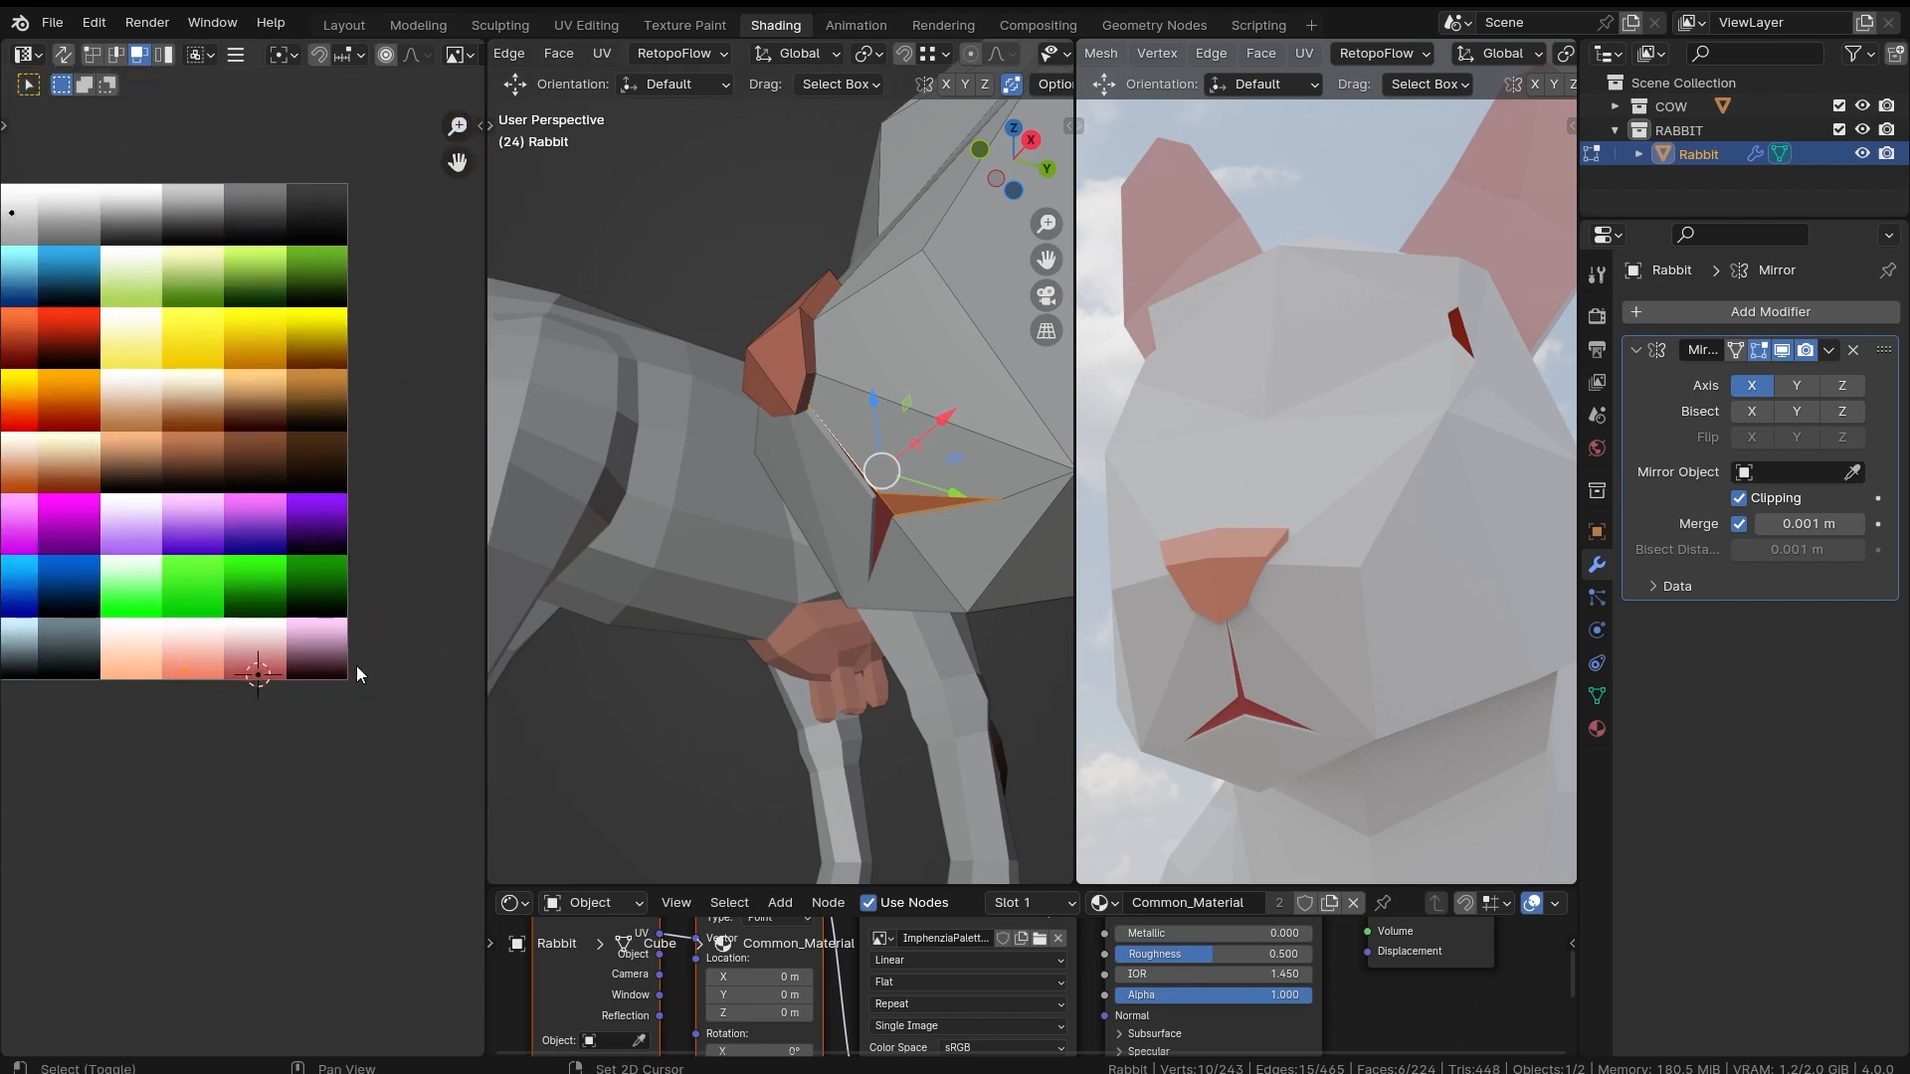
key(shift+s)
click(207, 409)
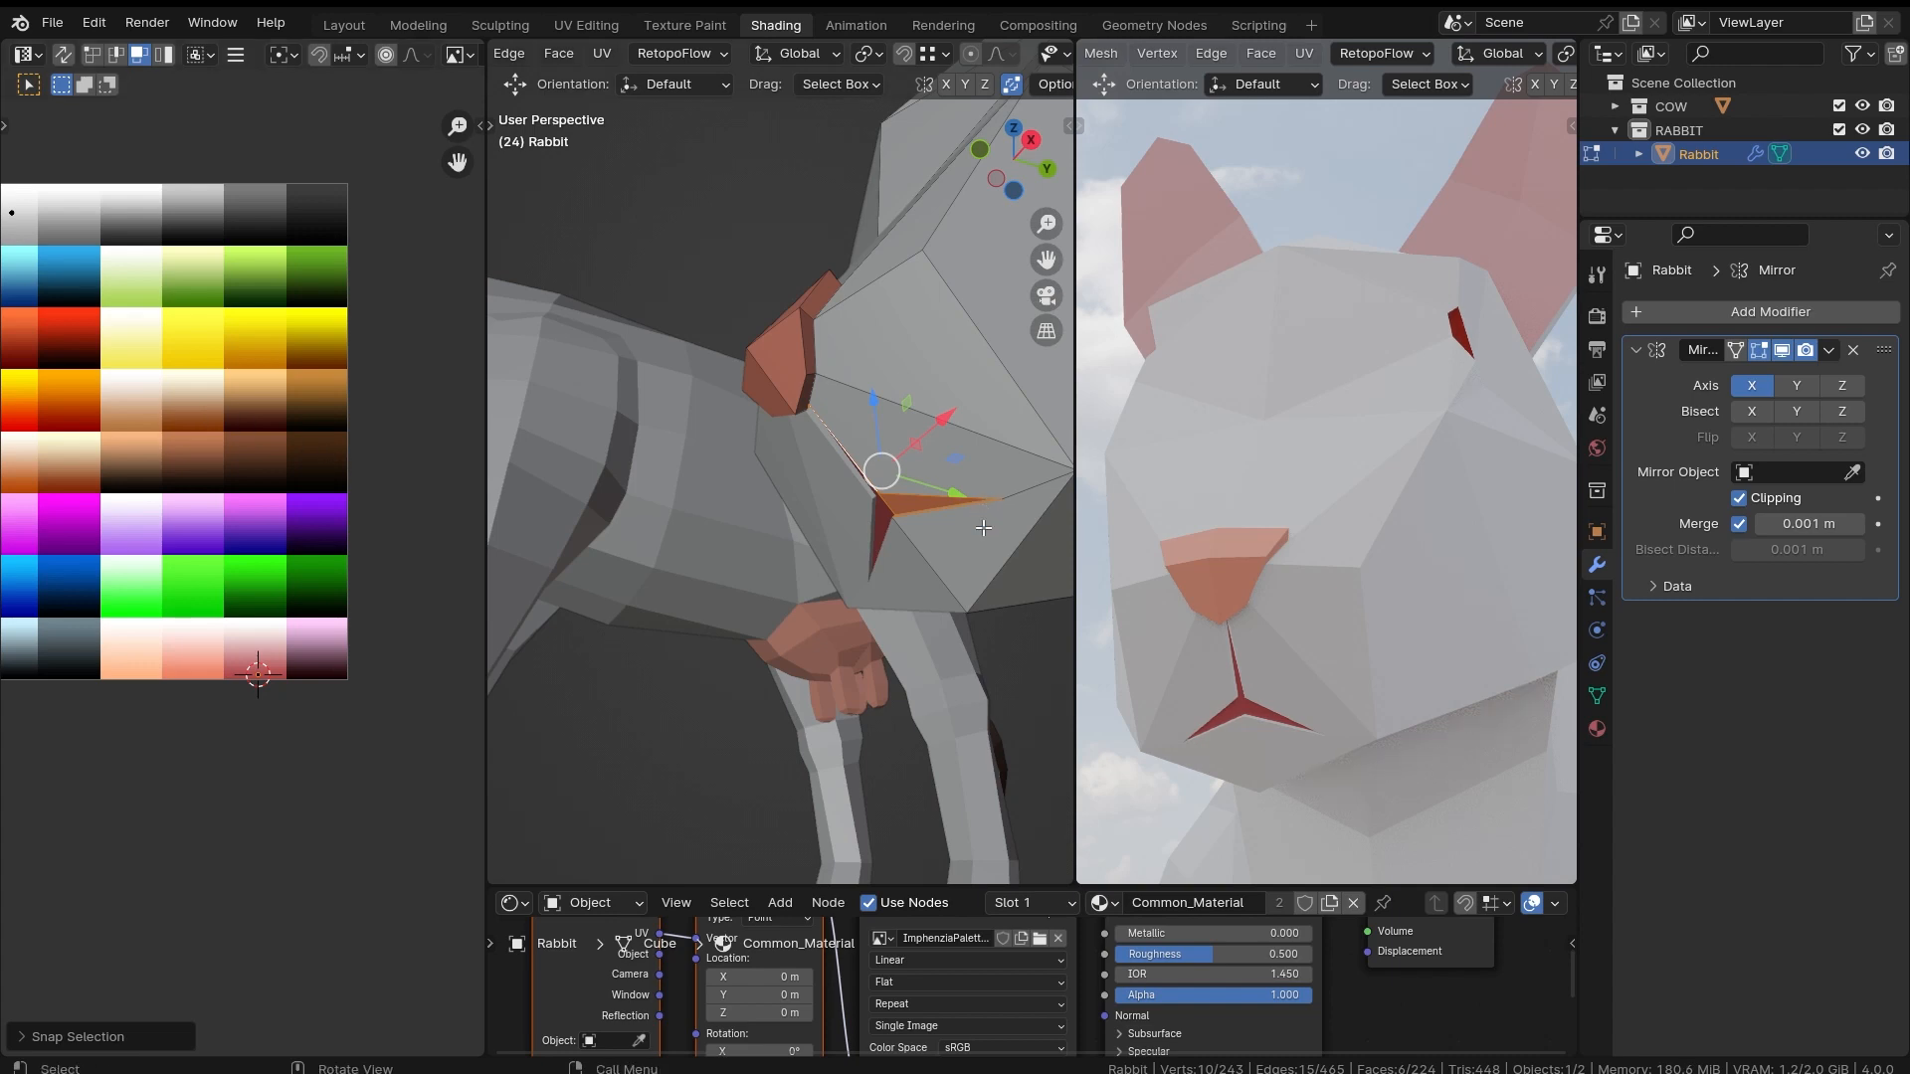
Step: Examine the rabbit's nose and mouth groove up close, along with the groove UVs on the palette
middle_drag(1244, 557, 1411, 490)
ctrl+middle_drag(898, 428, 884, 595)
middle_drag(884, 595, 761, 562)
ctrl+middle_drag(776, 547, 697, 537)
ctrl+middle_drag(185, 855, 296, 504)
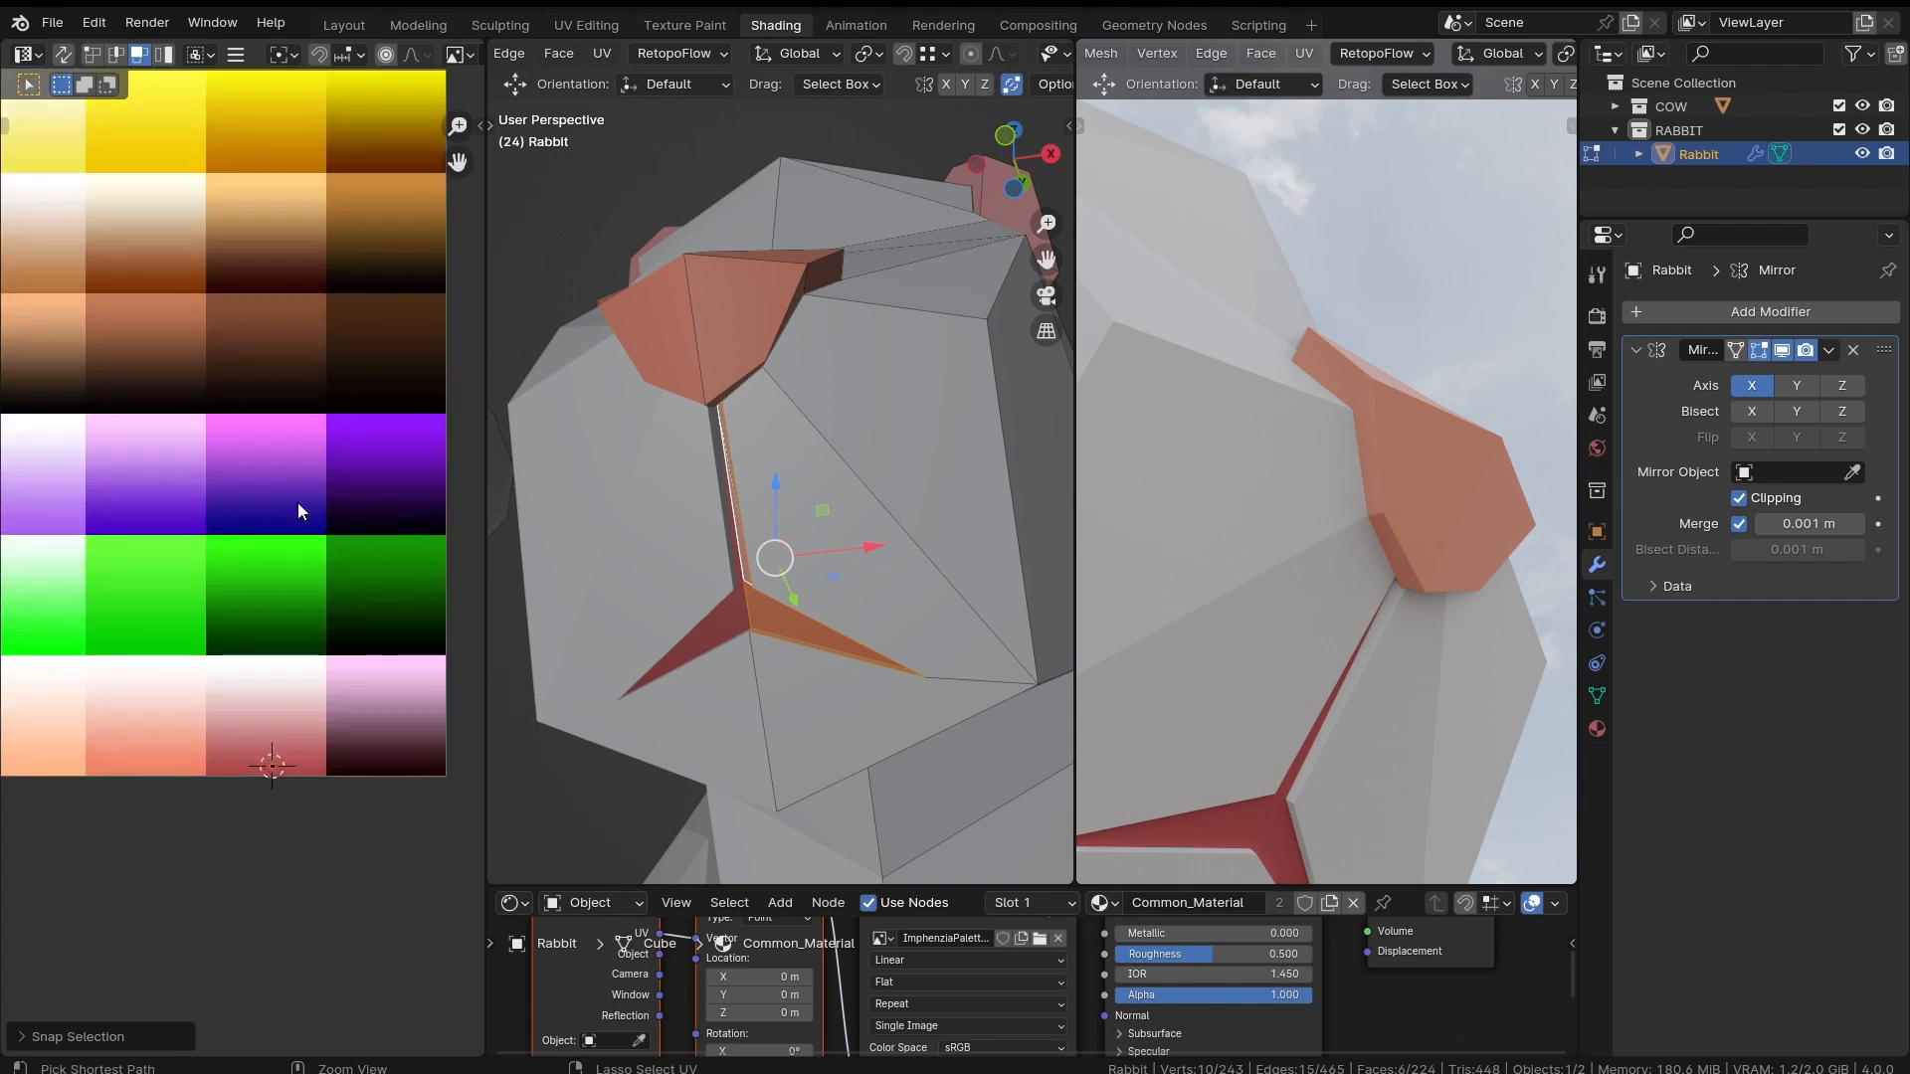
middle_drag(336, 1025, 396, 449)
click(91, 228)
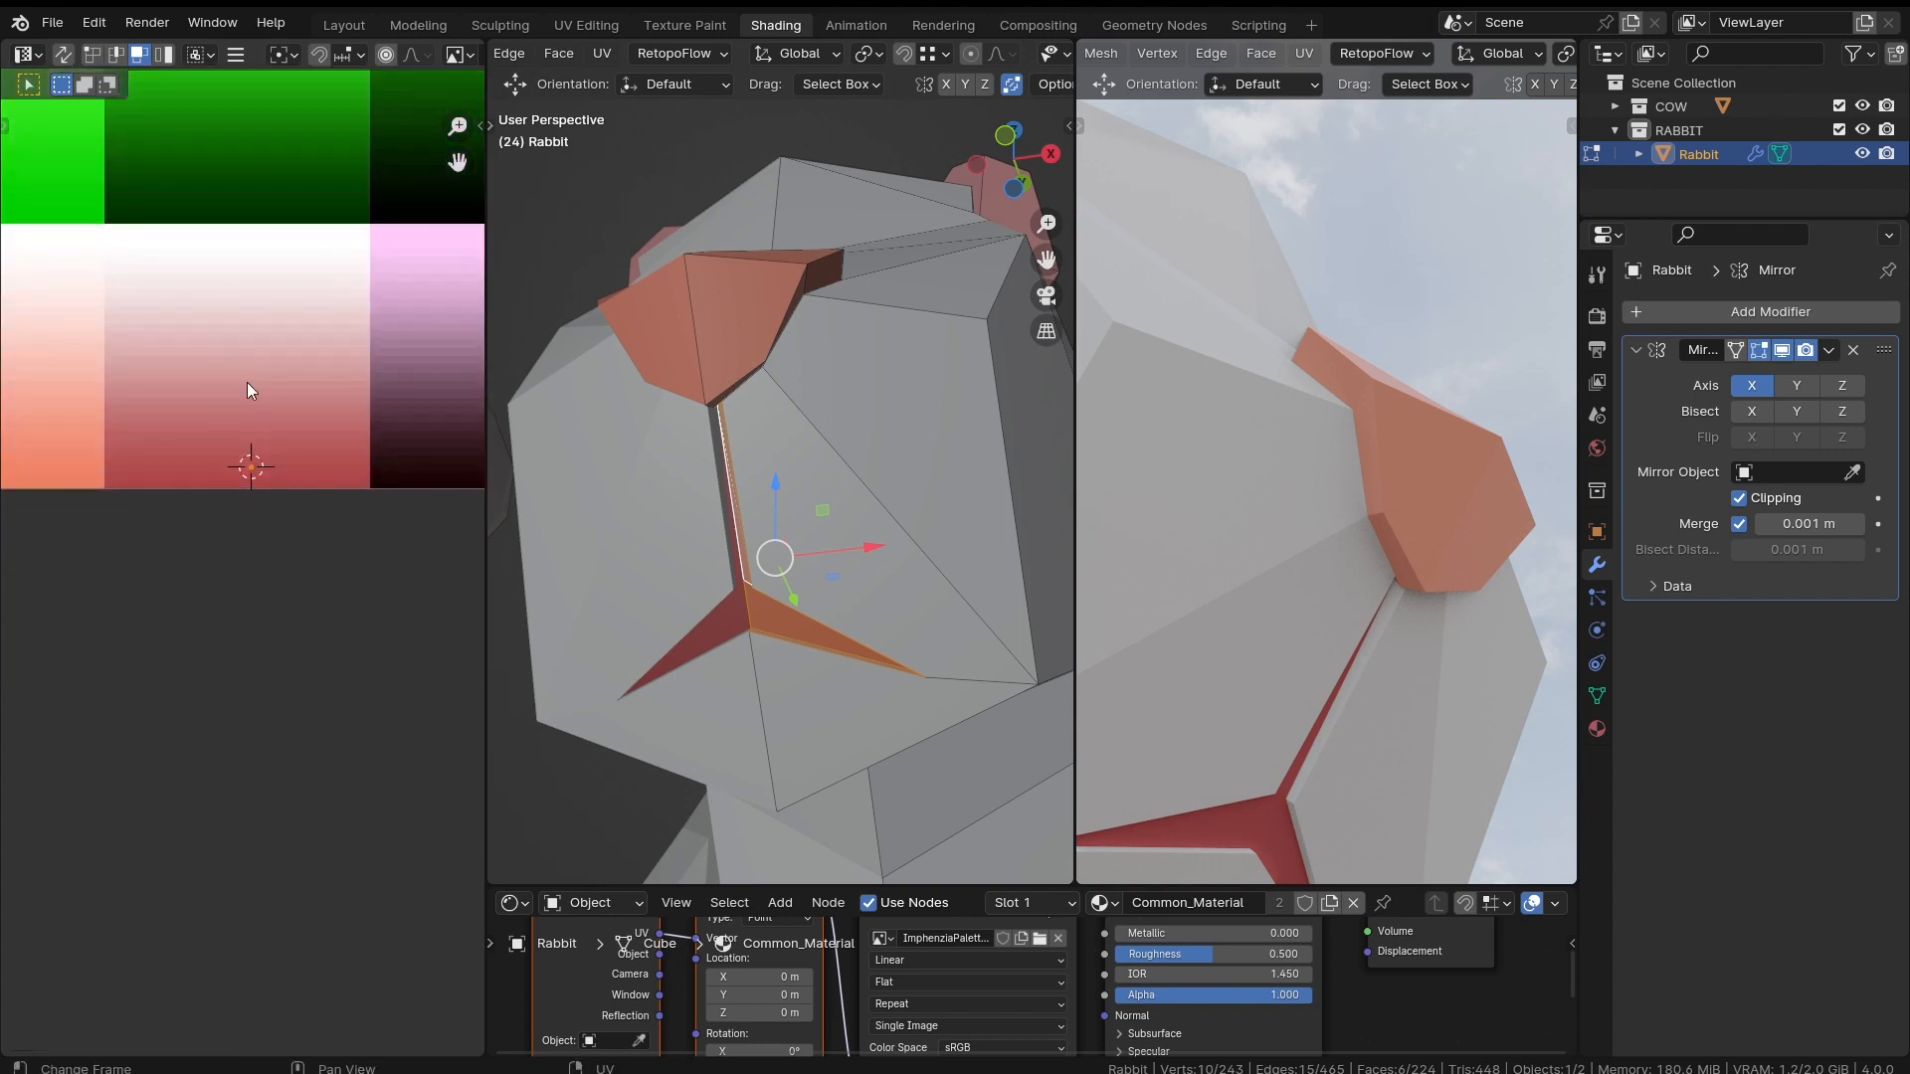
ctrl+middle_drag(872, 410, 1034, 566)
key(g)
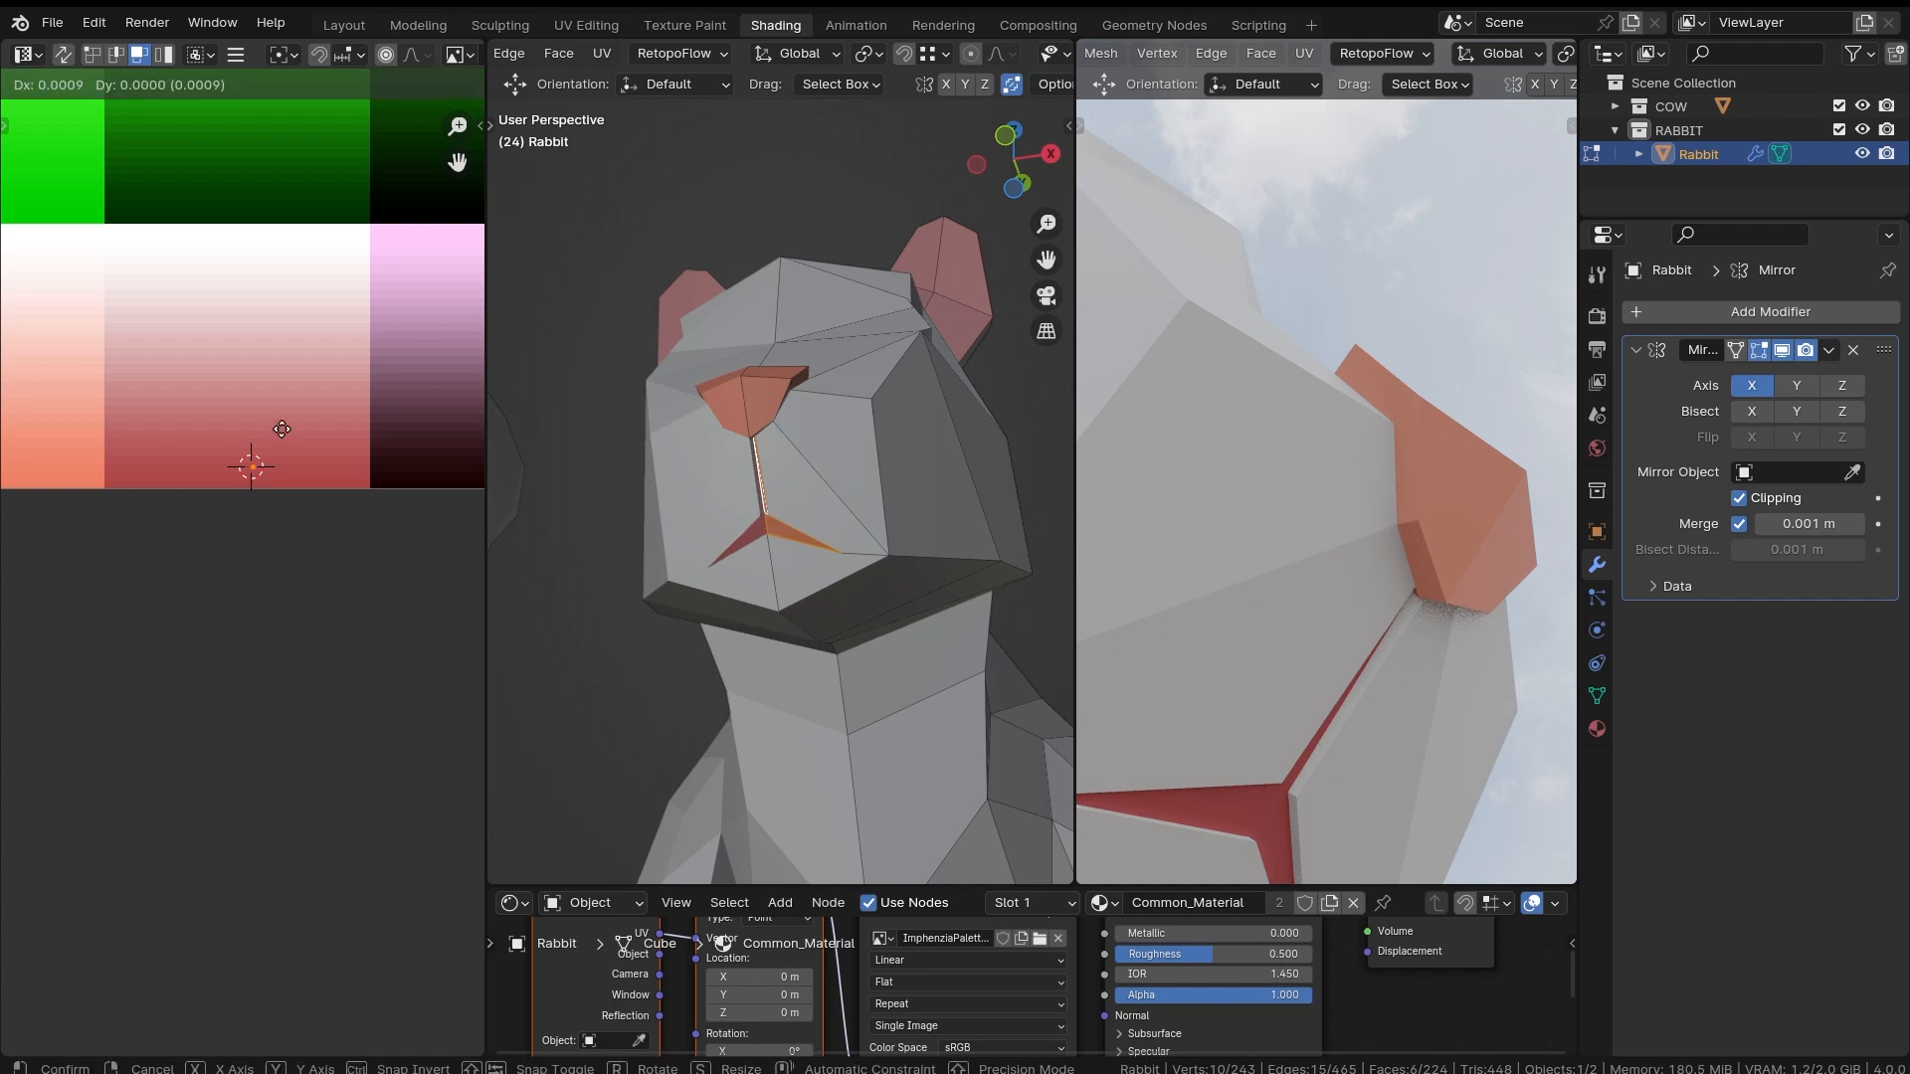
key(Escape)
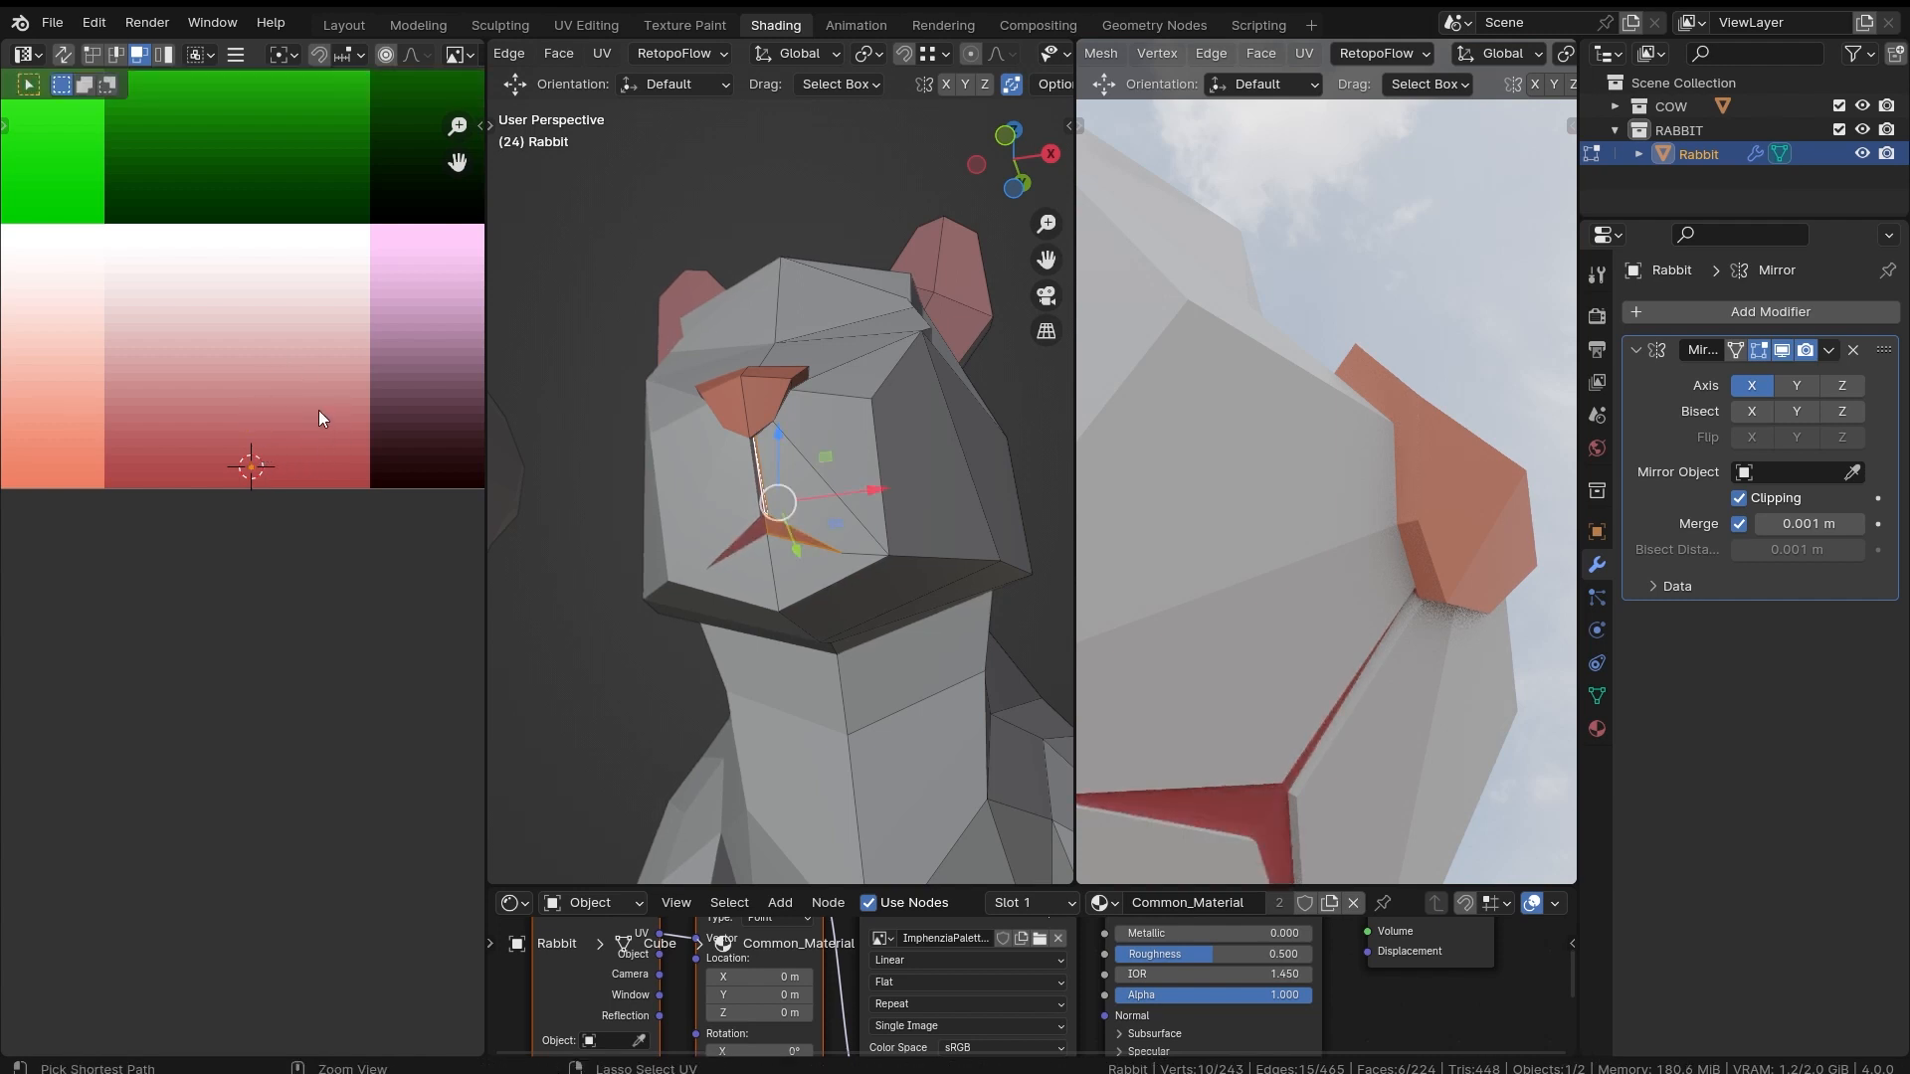
Step: Snap the groove walls' remaining UVs on the palette's grey row to the 2D cursor and return to Object Mode
scroll(319, 367, down, 12)
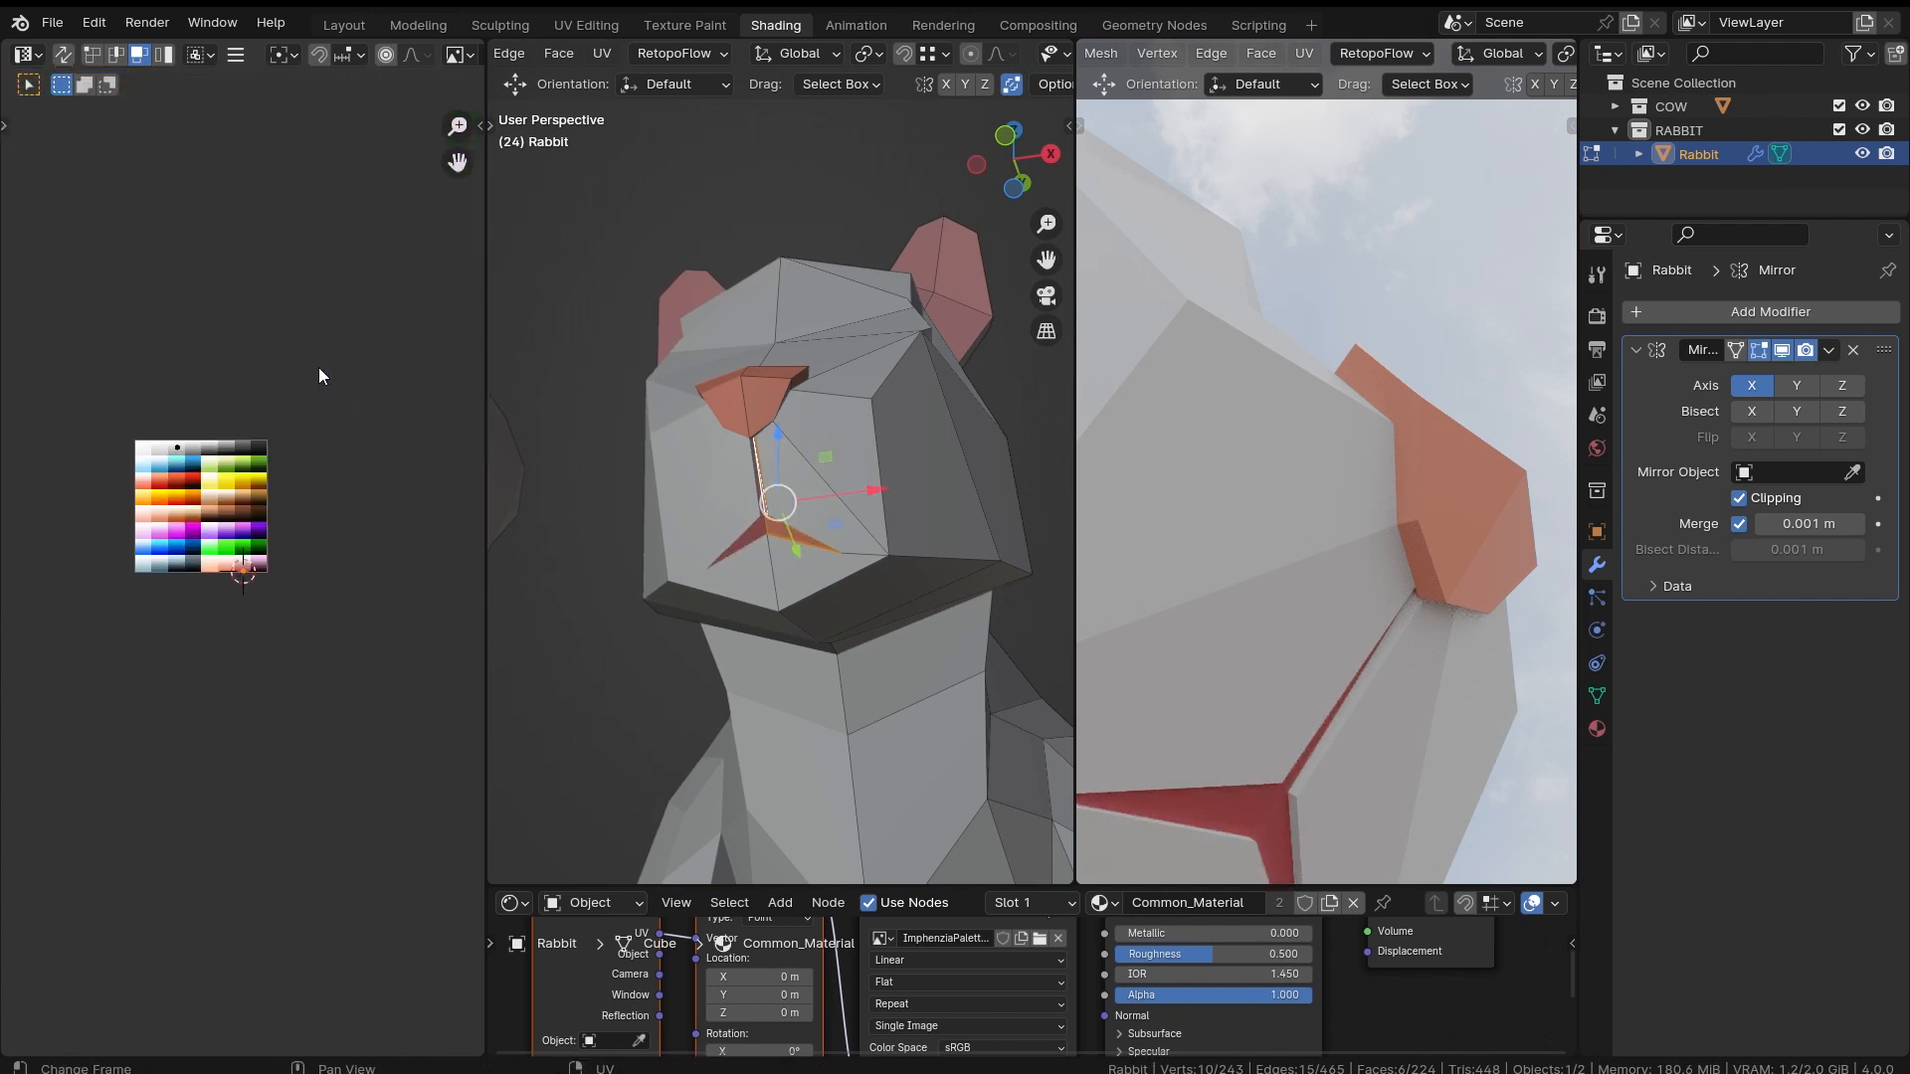
scroll(225, 476, up, 3)
key(shift+s)
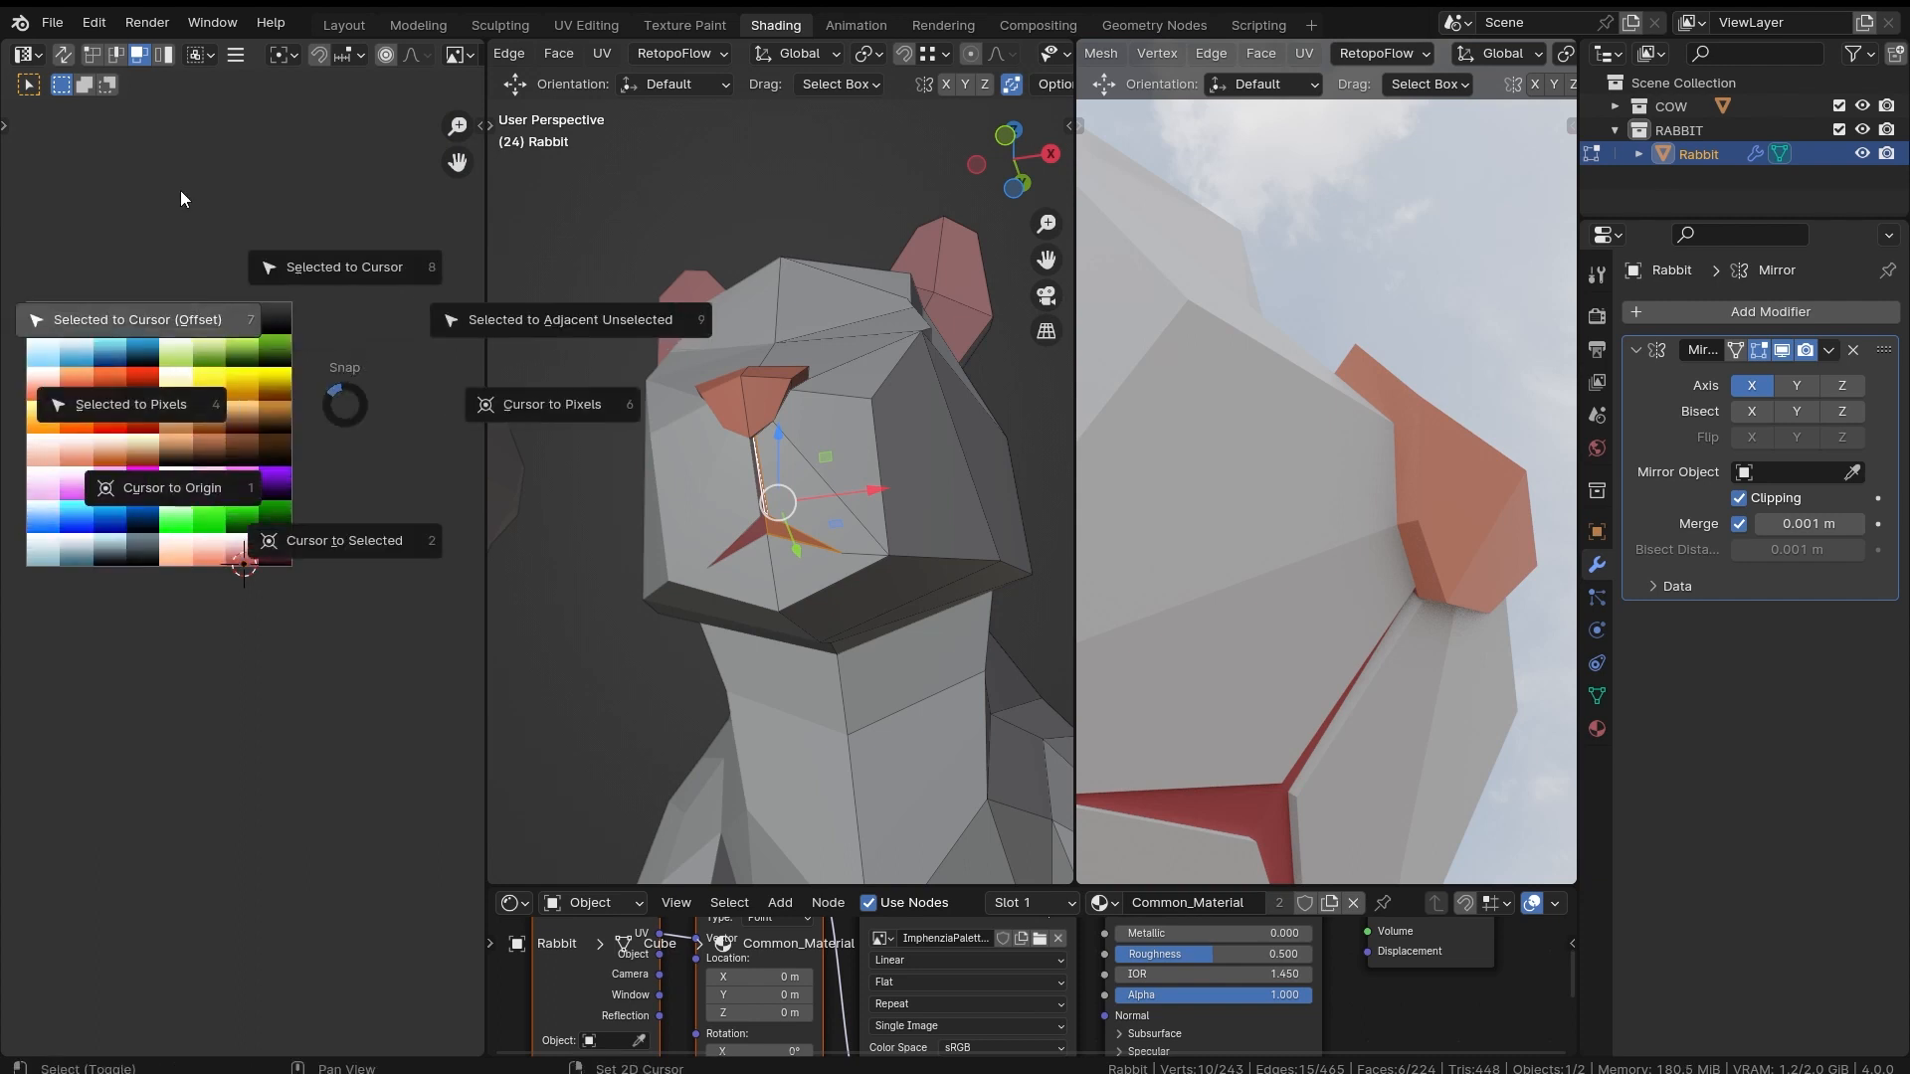
click(181, 193)
ctrl+middle_drag(290, 680, 343, 655)
key(Tab)
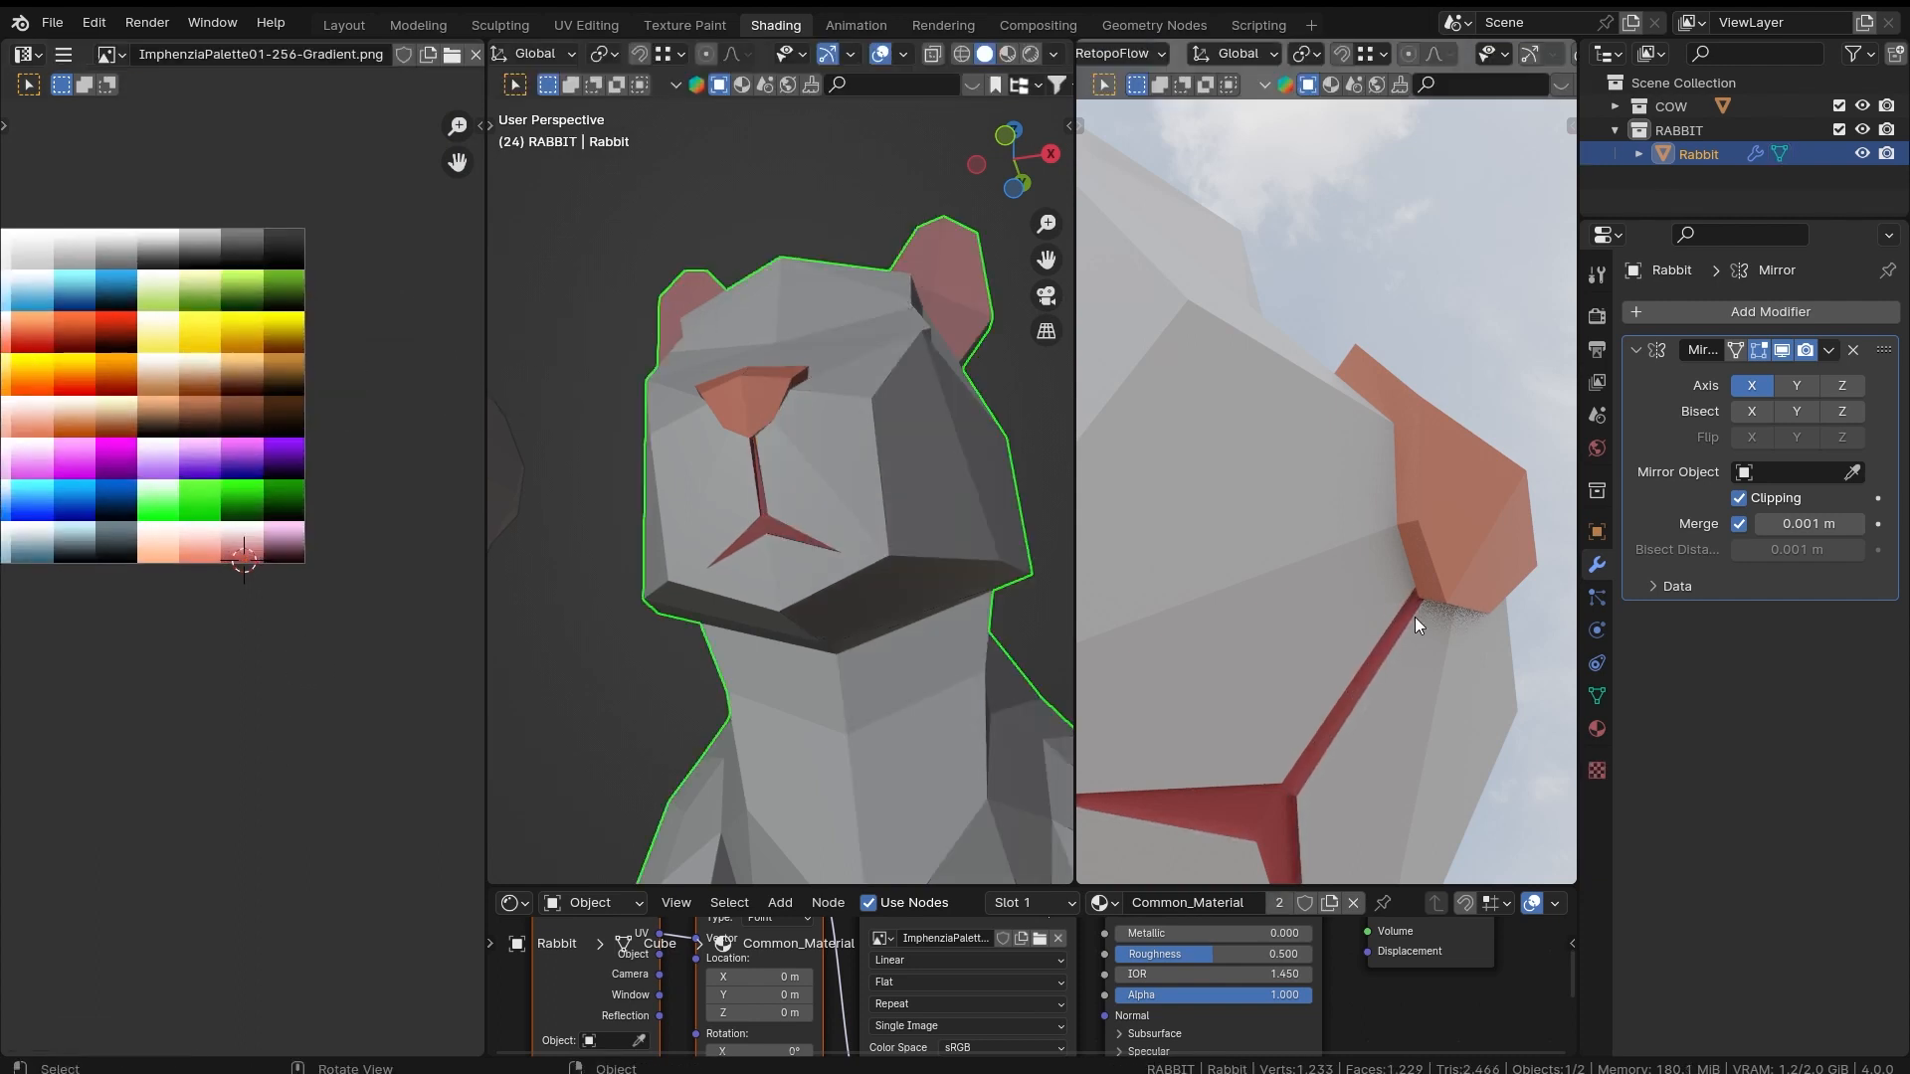
Step: Inspect the coloured rabbit from several angles, switch to the Layout workspace, and view it deselected beside the cow
middle_drag(1429, 468, 1048, 593)
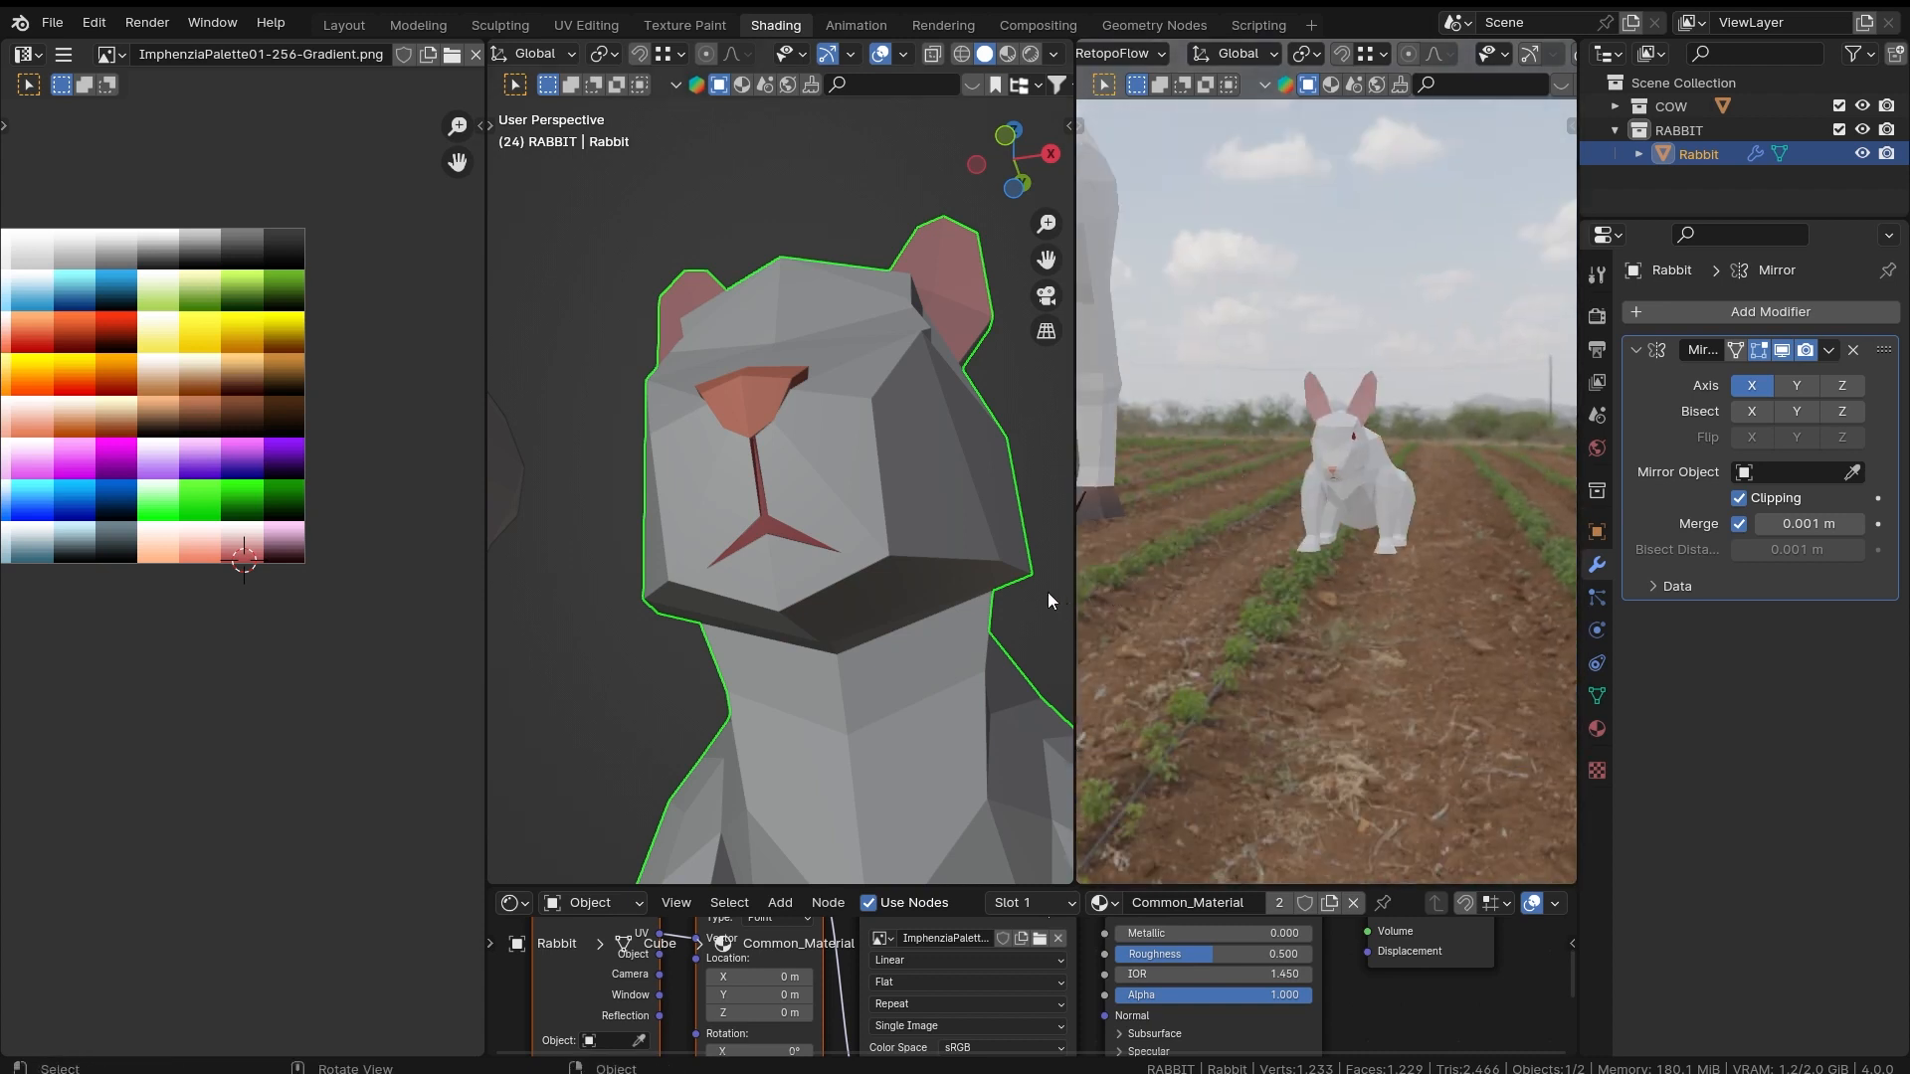
middle_drag(1453, 544, 1333, 617)
ctrl+middle_drag(827, 487, 697, 557)
ctrl+middle_drag(696, 557, 860, 414)
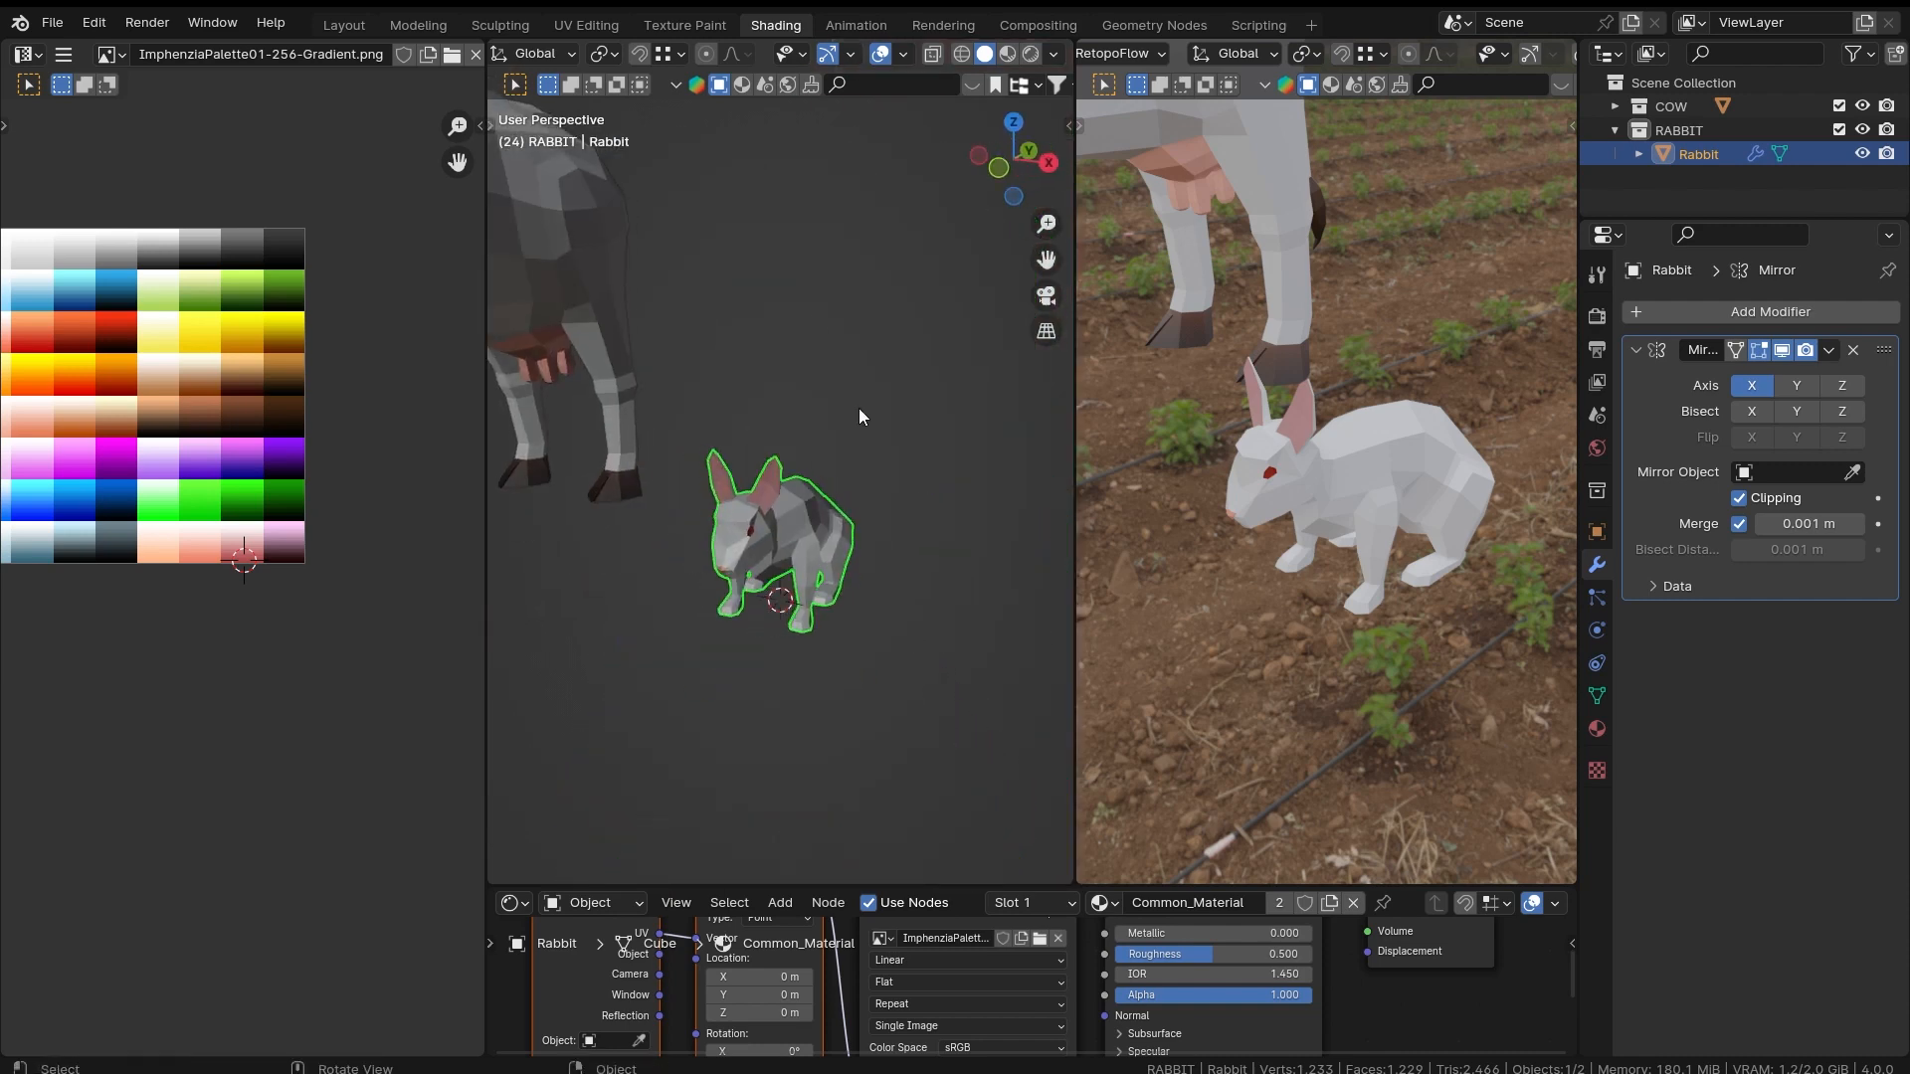
click(356, 25)
middle_drag(1144, 448, 1216, 212)
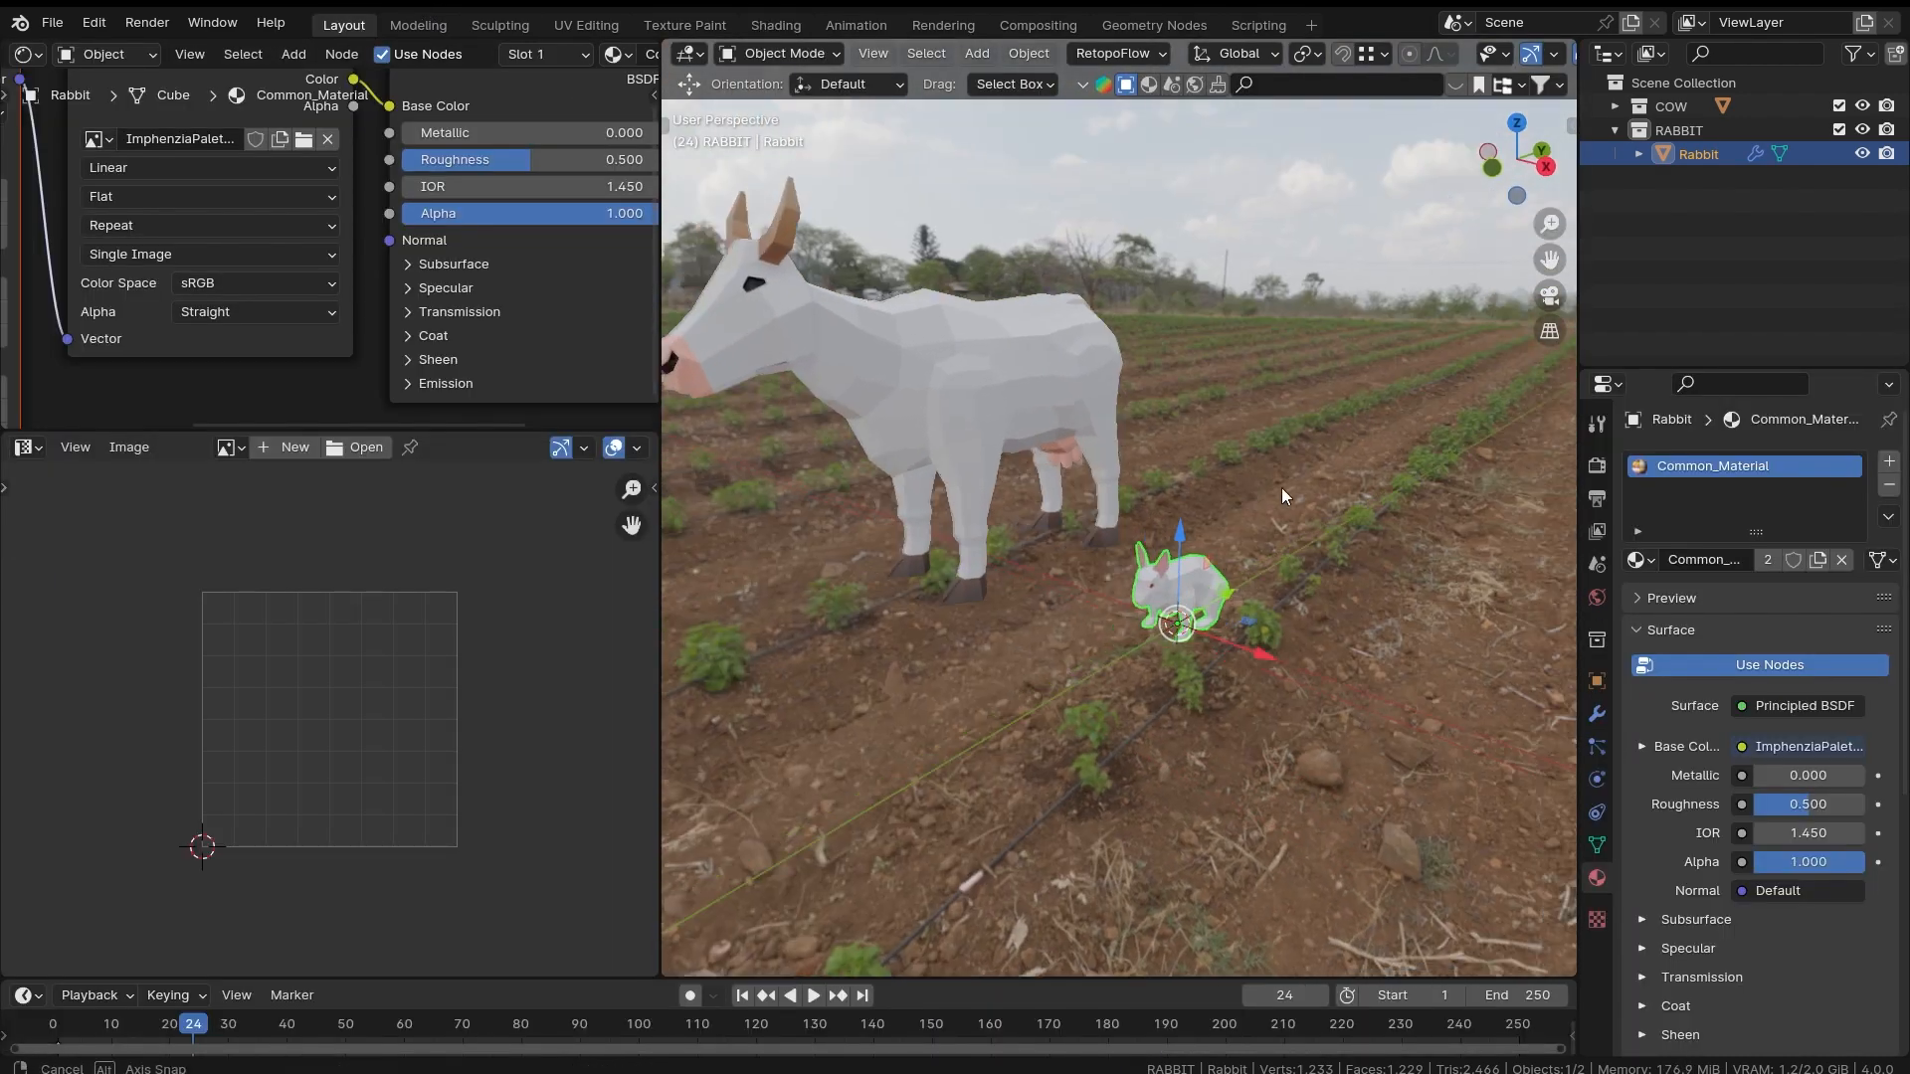
click(1282, 517)
scroll(1281, 517, up, 4)
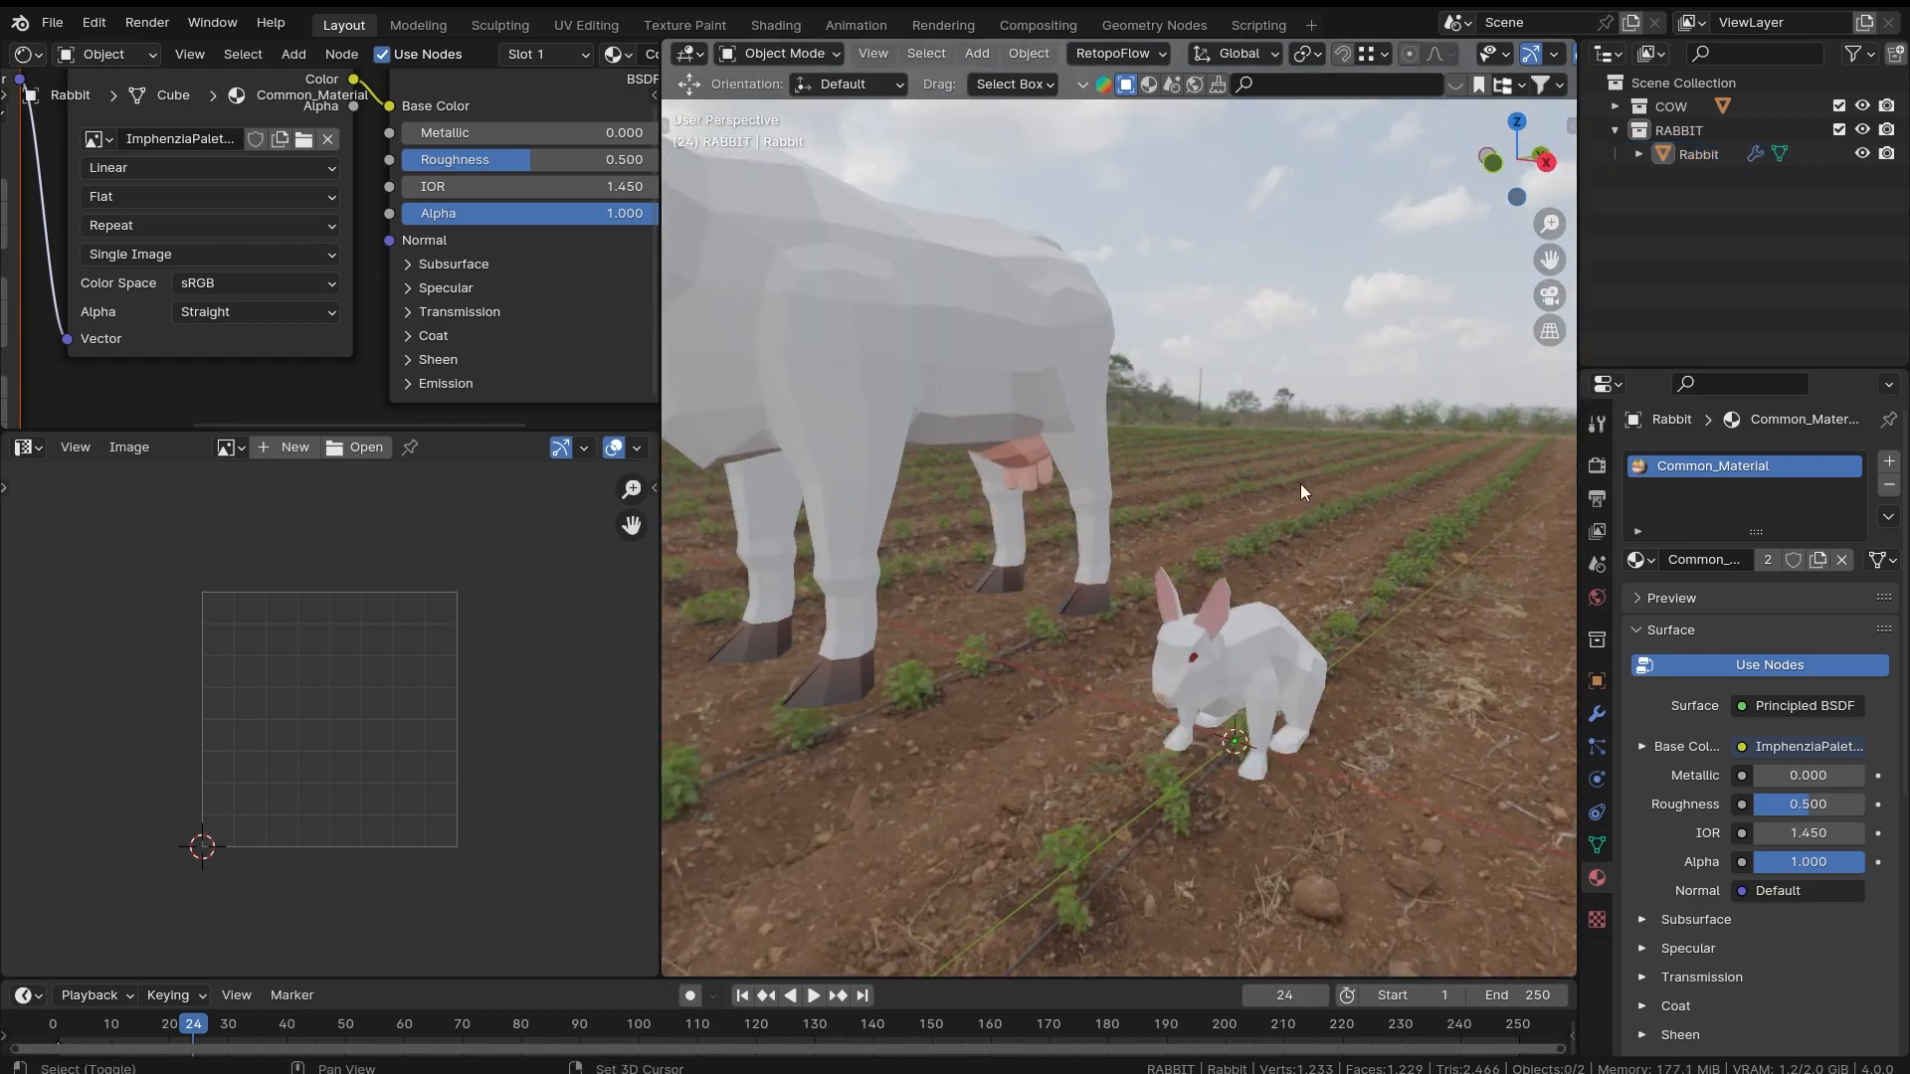